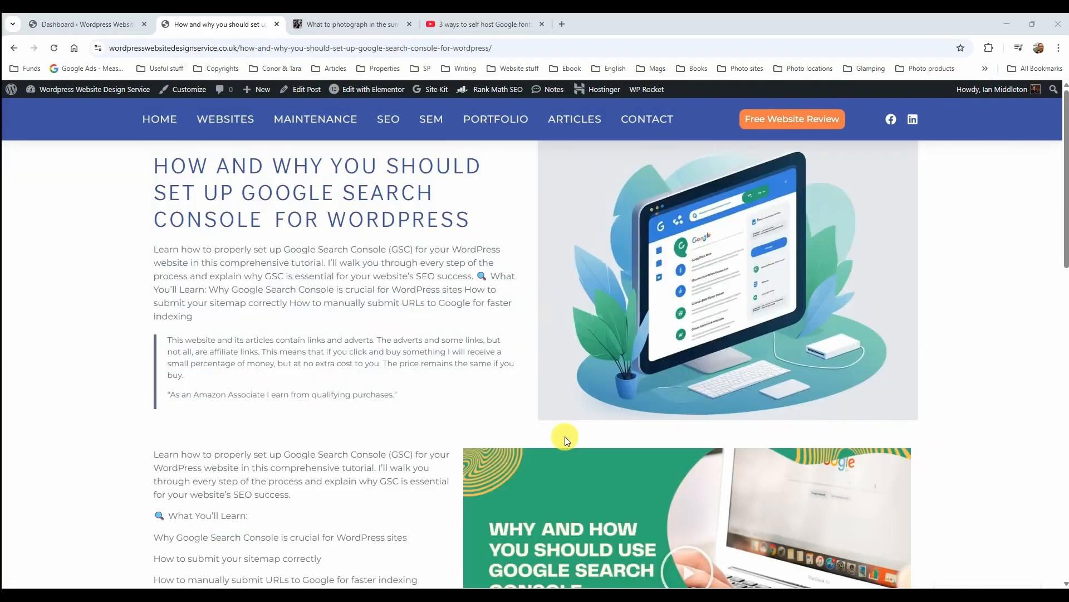
# Examine the published Google Search Console post's layout and briefly play its embedded video, then pause it
pyautogui.scroll(-8, 457, 474)
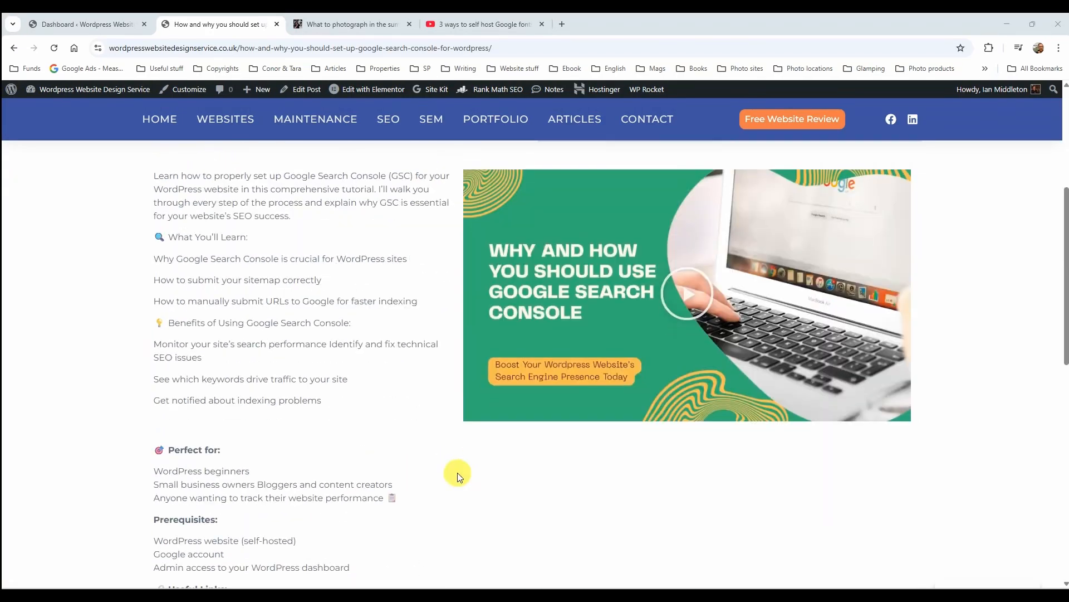
pyautogui.scroll(8, 454, 470)
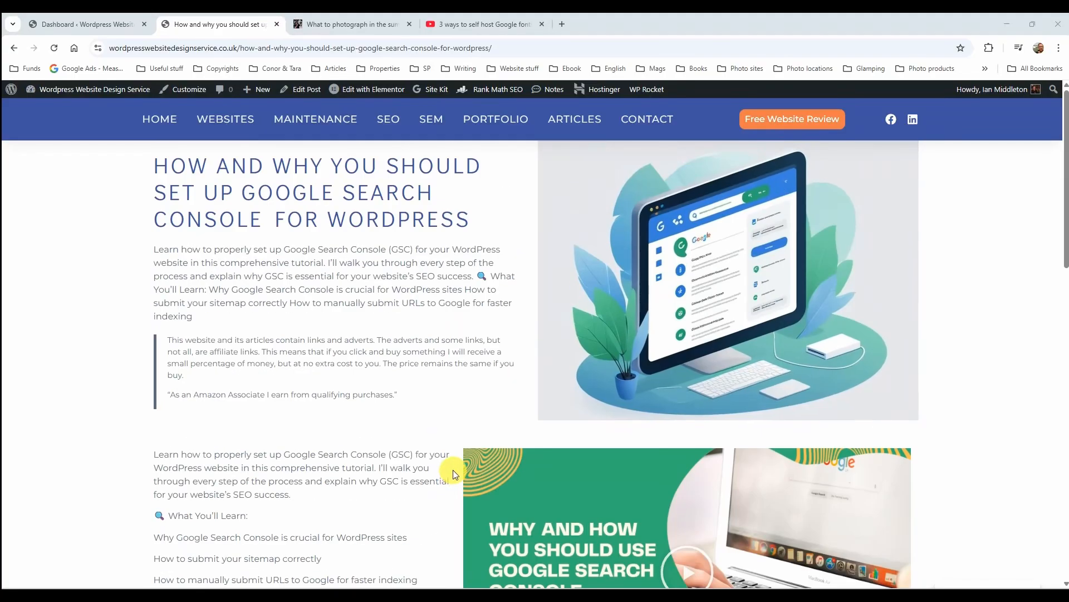
pyautogui.scroll(-3, 446, 462)
pyautogui.scroll(-1, 417, 436)
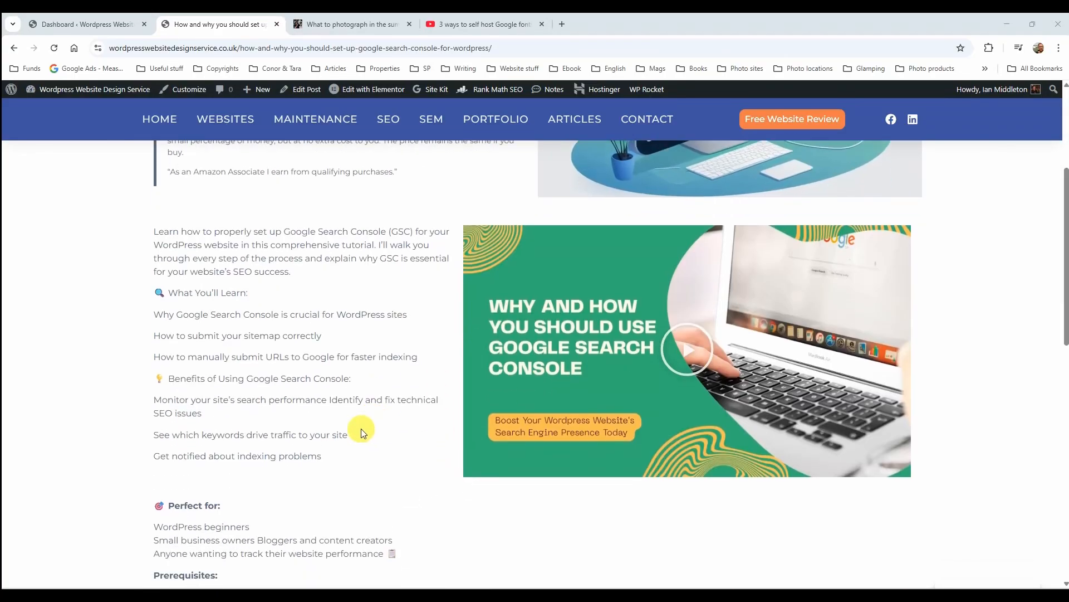
pyautogui.click(686, 355)
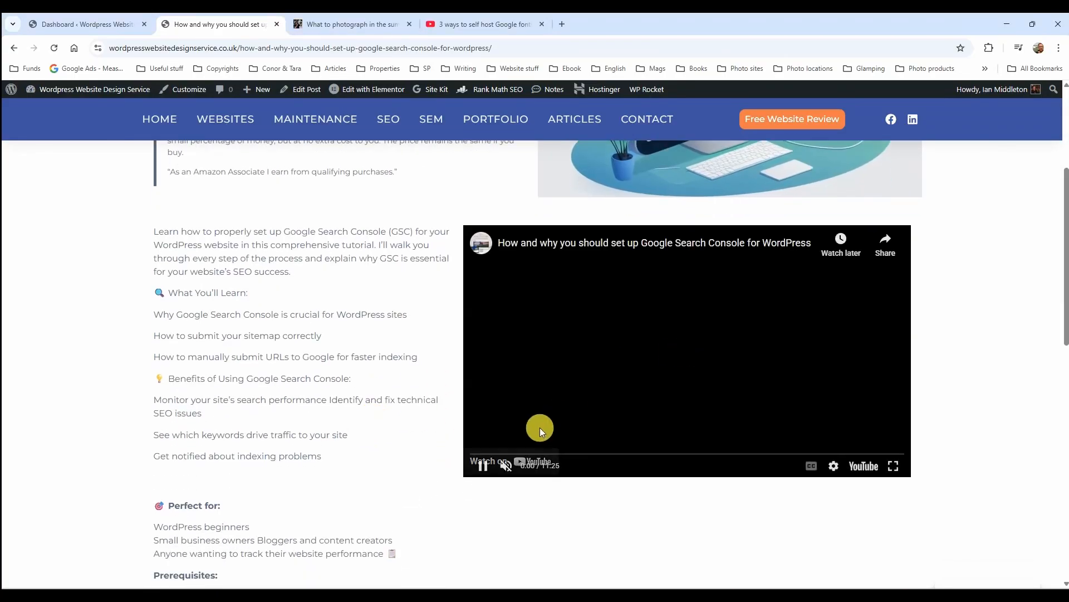
pyautogui.click(484, 466)
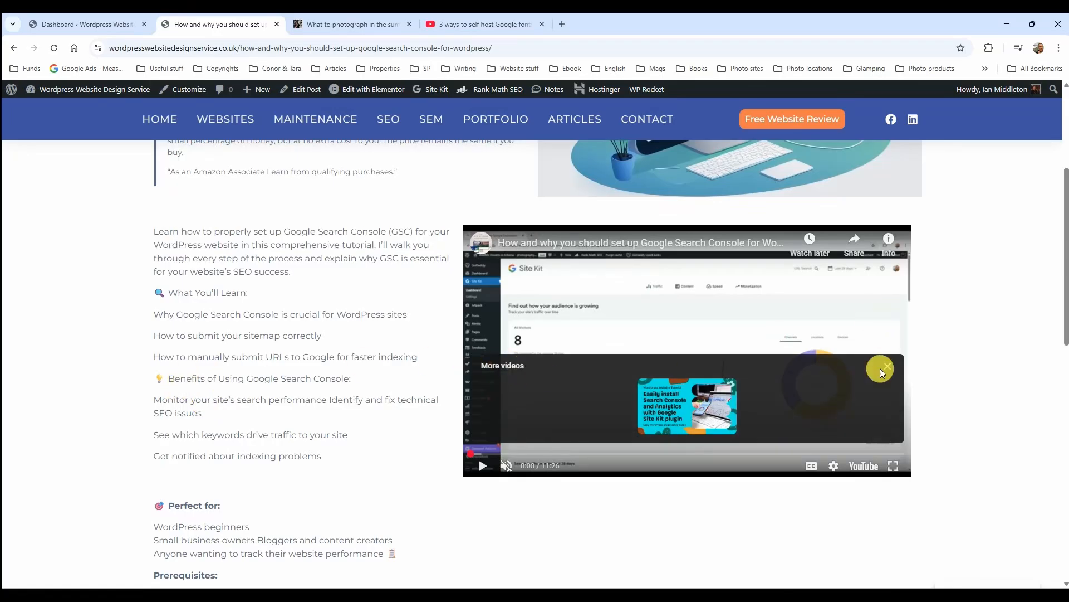
pyautogui.scroll(4, 579, 250)
# Review the "What to photograph in the summer" blog article, examining its headings, text, images and links, and return to its beginning
pyautogui.click(352, 25)
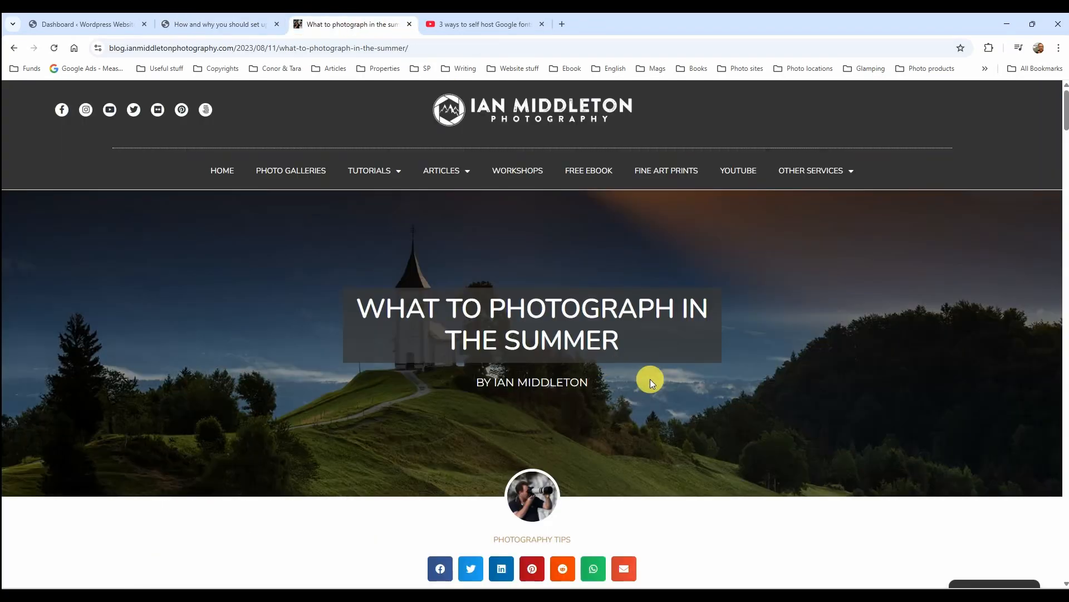
pyautogui.scroll(-8, 841, 368)
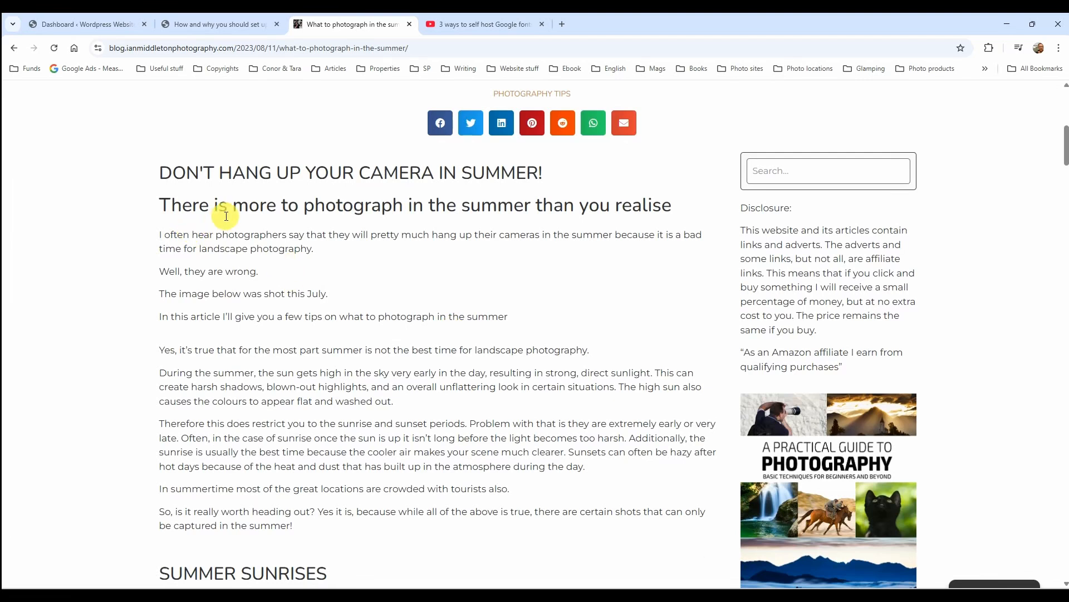
pyautogui.scroll(-1, 268, 202)
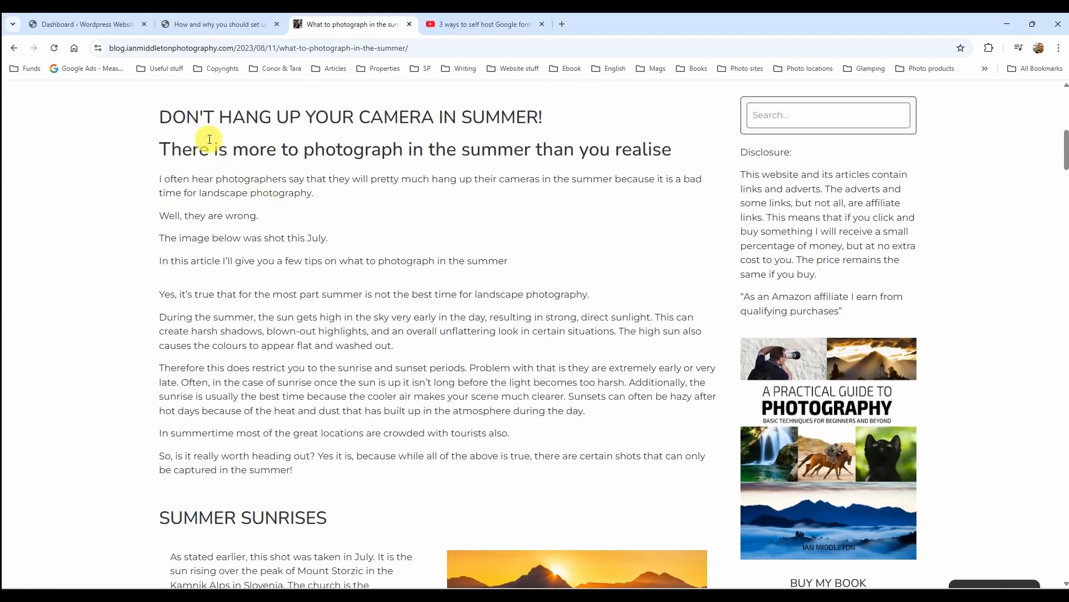
pyautogui.scroll(-6, 223, 236)
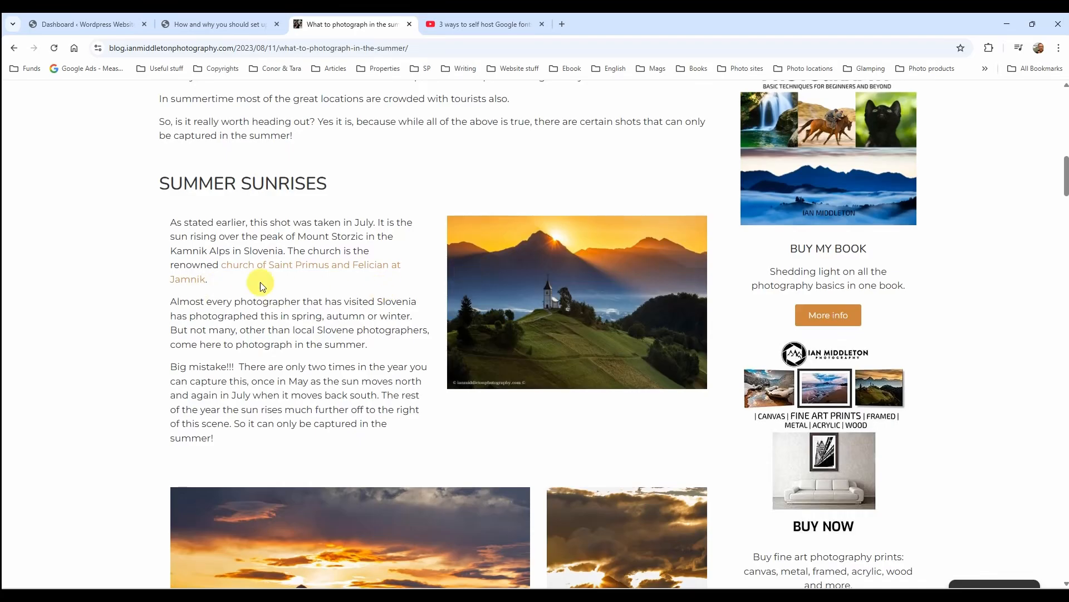
pyautogui.scroll(-6, 489, 303)
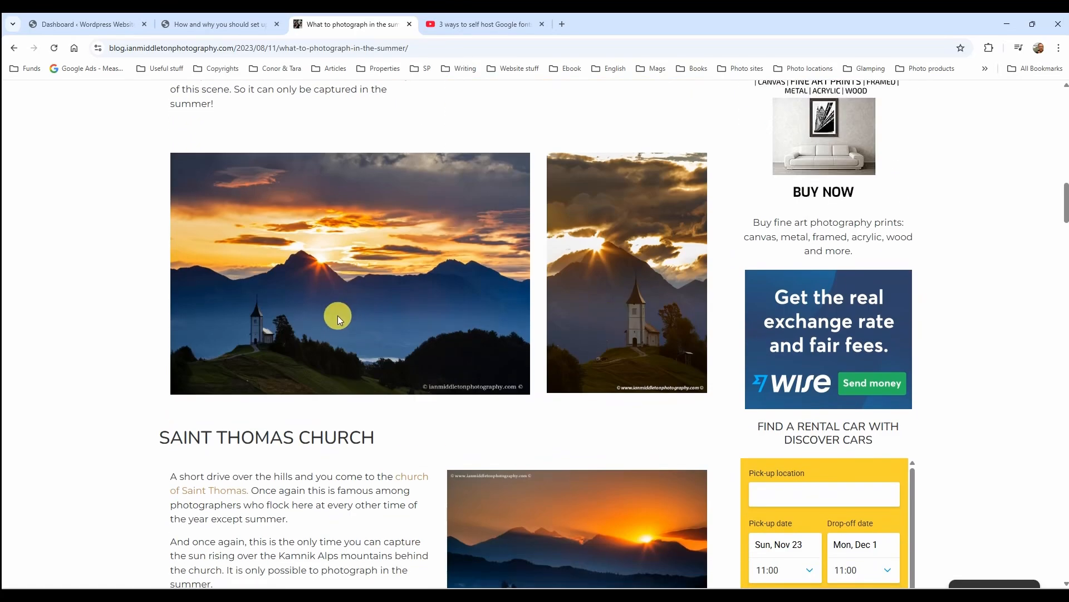
pyautogui.scroll(-9, 501, 373)
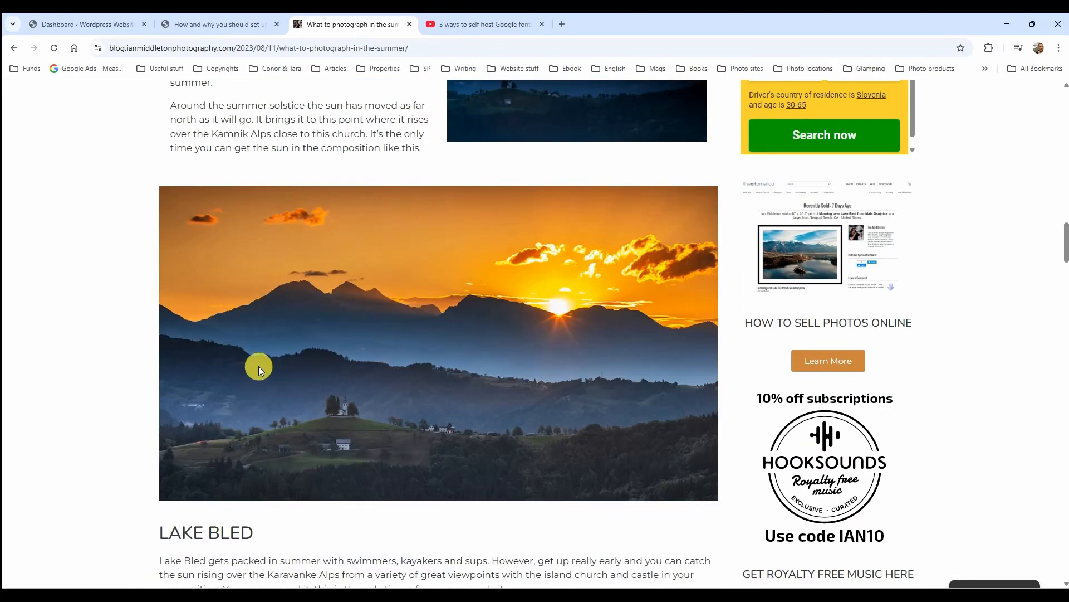
pyautogui.scroll(-6, 301, 362)
pyautogui.scroll(-7, 262, 362)
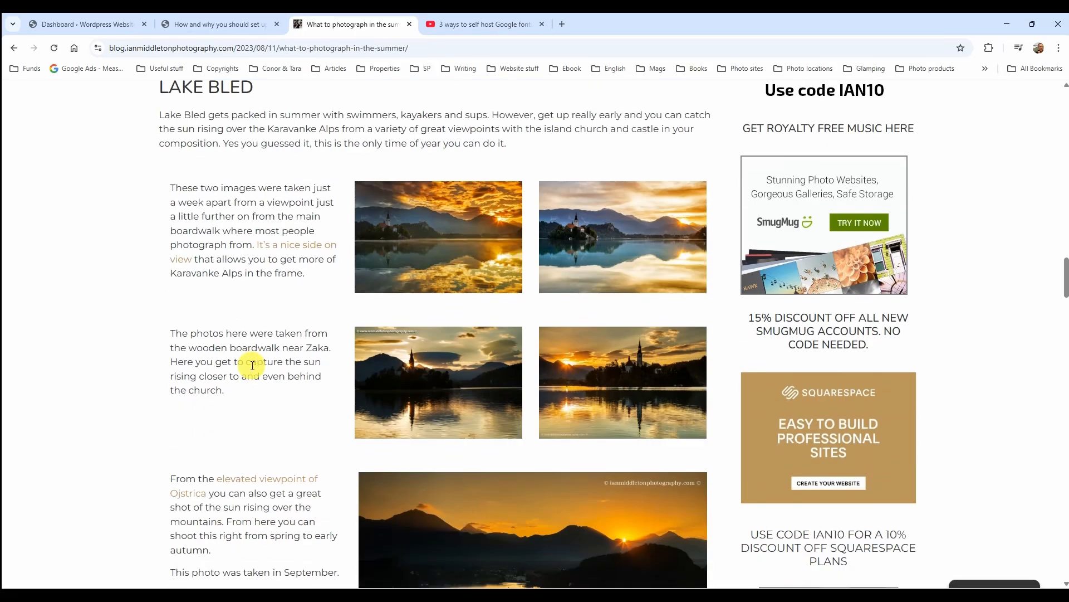
pyautogui.scroll(-3, 253, 366)
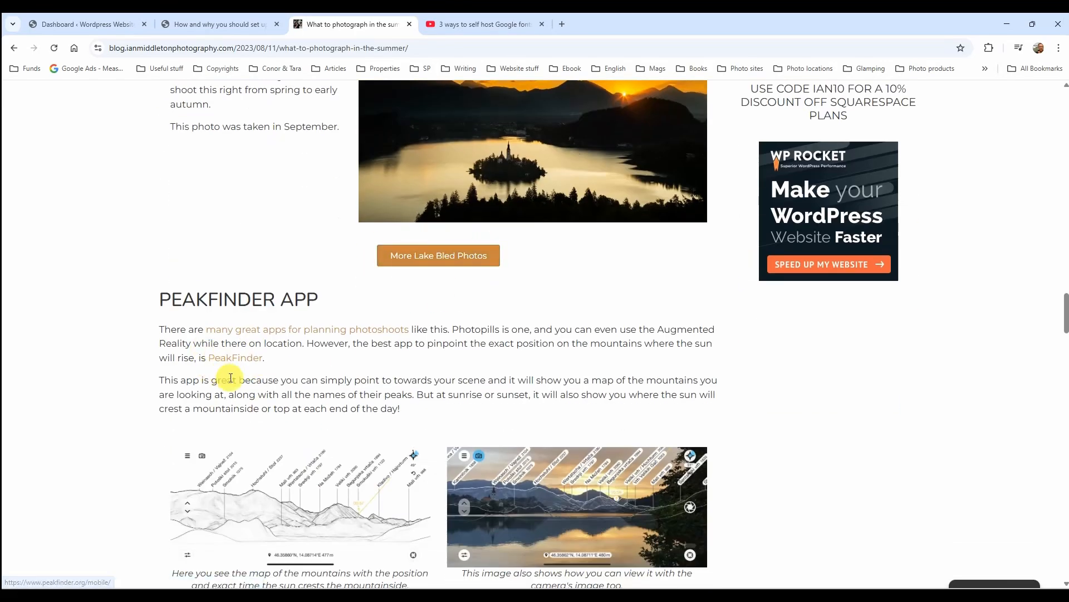
pyautogui.scroll(-2, 178, 373)
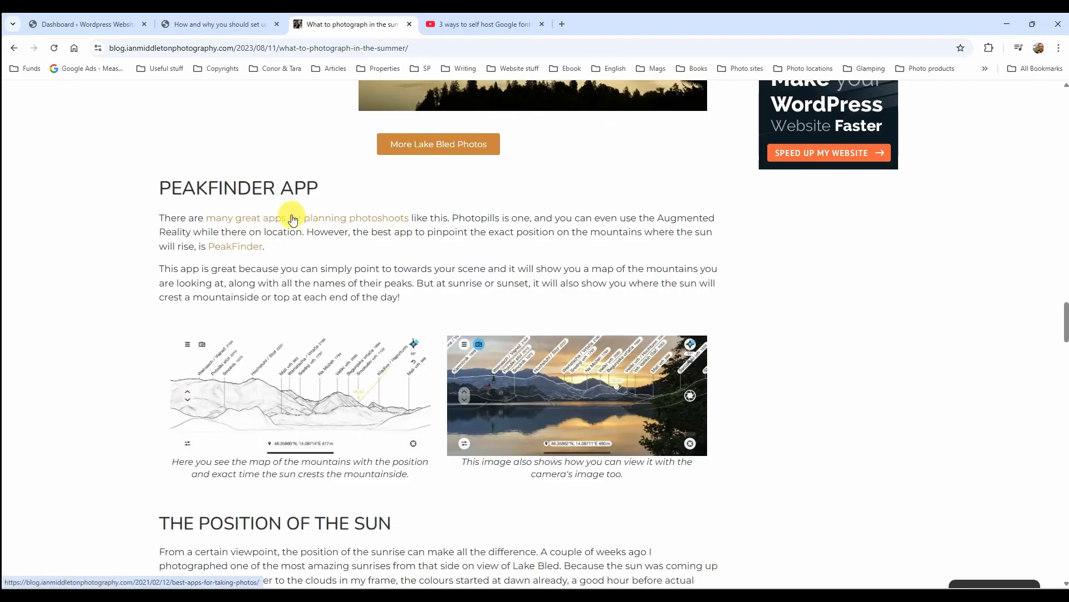
pyautogui.scroll(-4, 530, 358)
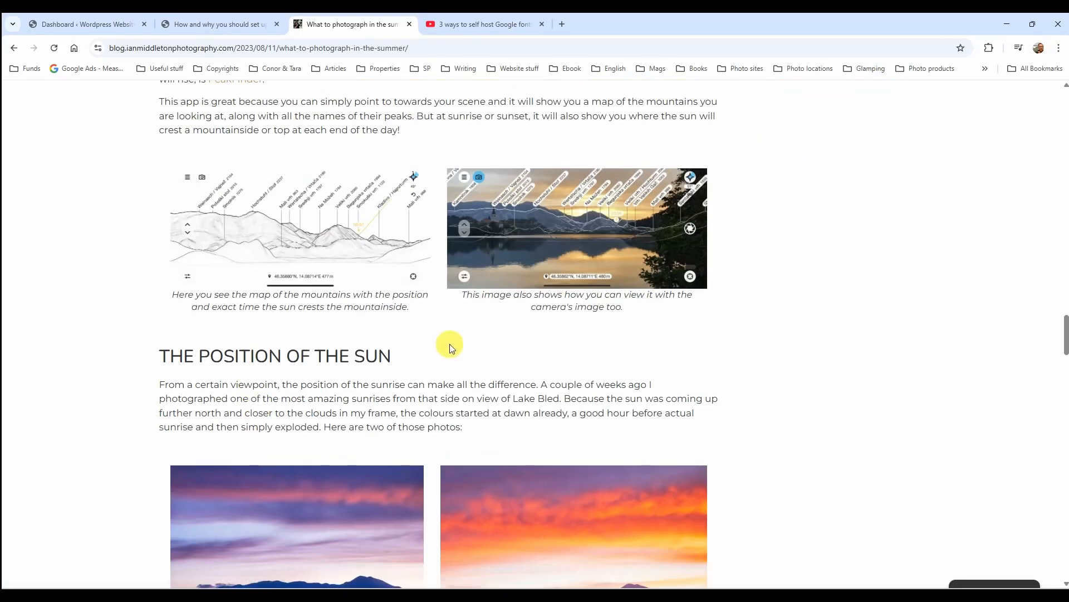
pyautogui.scroll(4, 1064, 376)
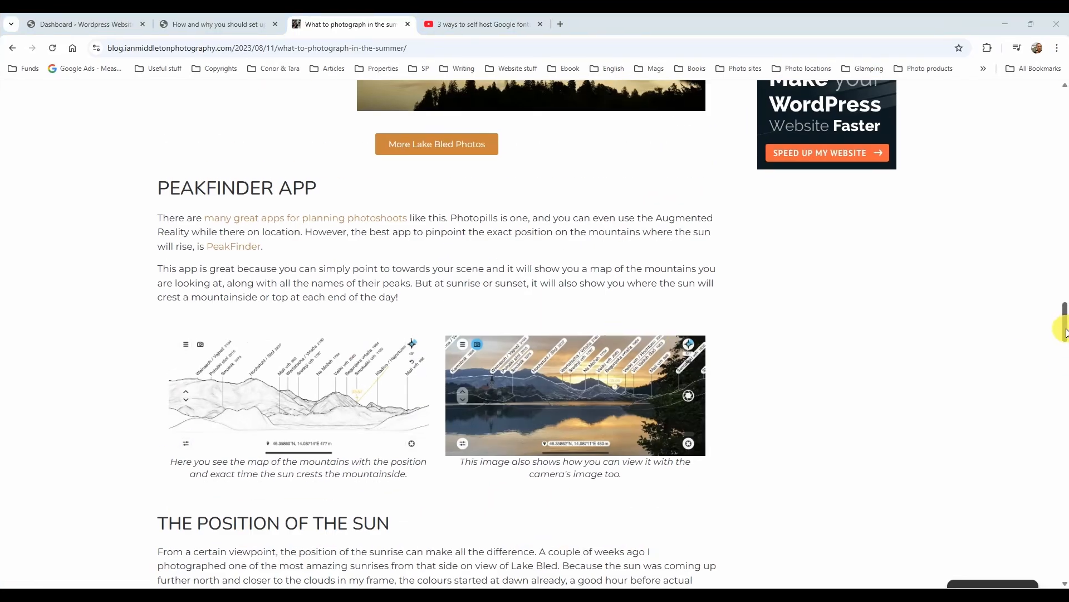
pyautogui.moveTo(1065, 332); pyautogui.dragTo(1061, 103)
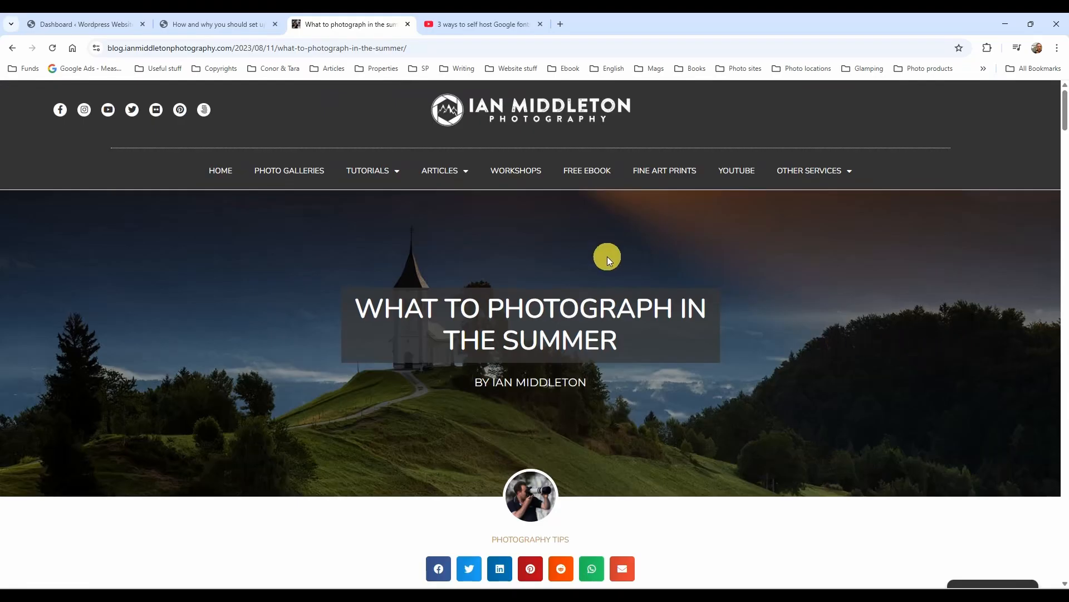
# Search for "elementor" among the plugins available to add in the WordPress dashboard and look over the results
pyautogui.click(68, 22)
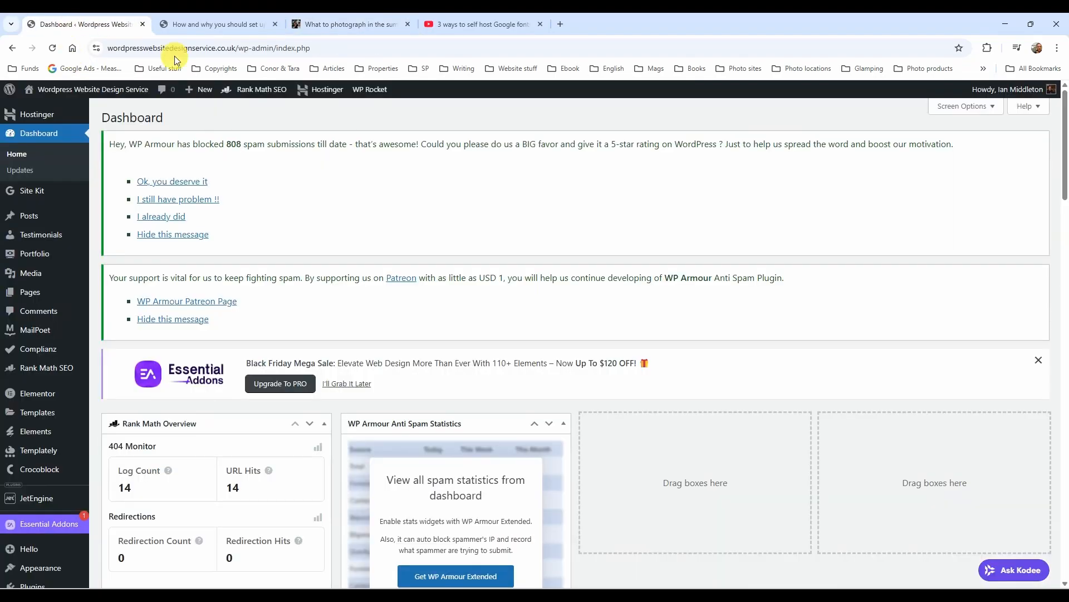
pyautogui.scroll(-3, 23, 398)
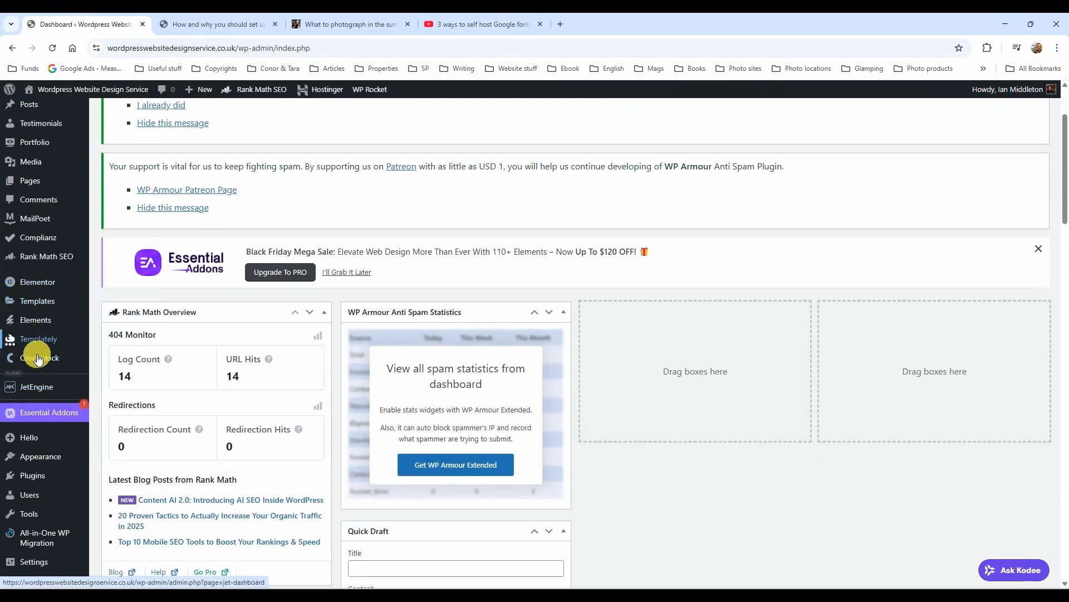
pyautogui.moveTo(29, 420)
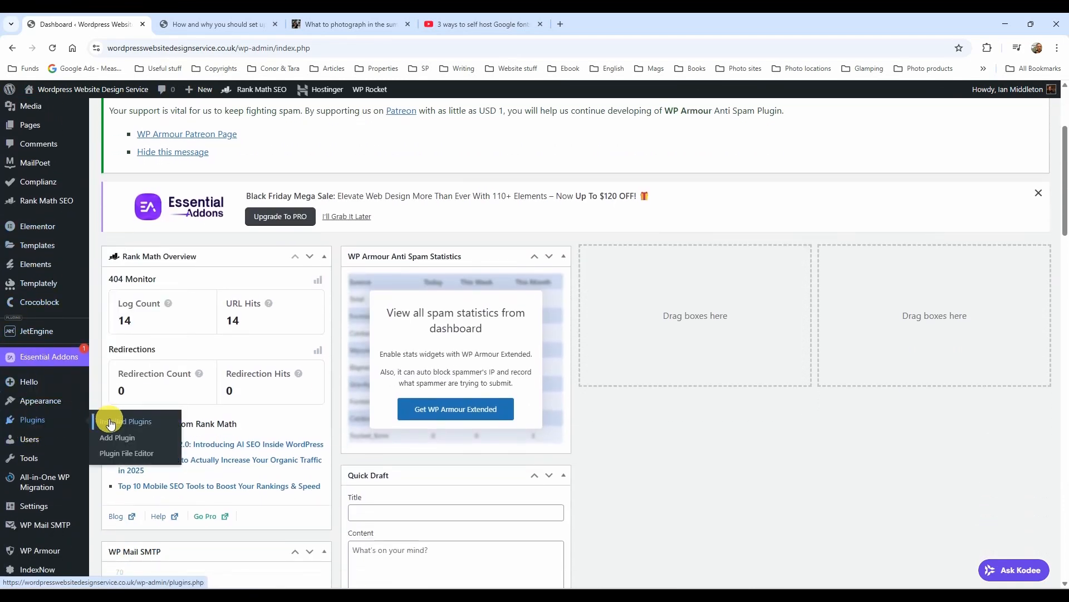
pyautogui.click(115, 443)
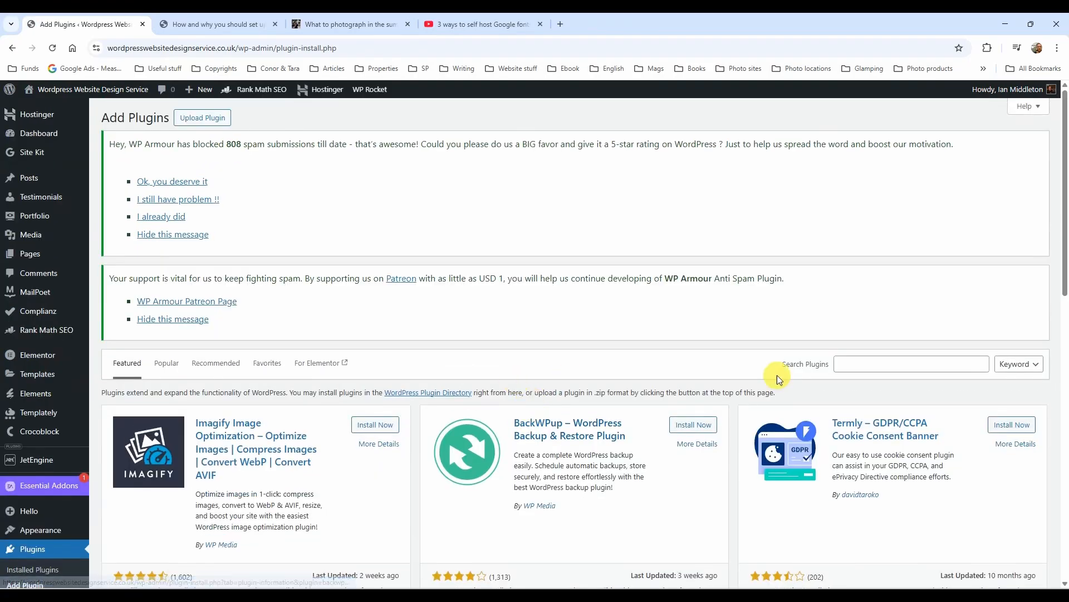
pyautogui.click(897, 365)
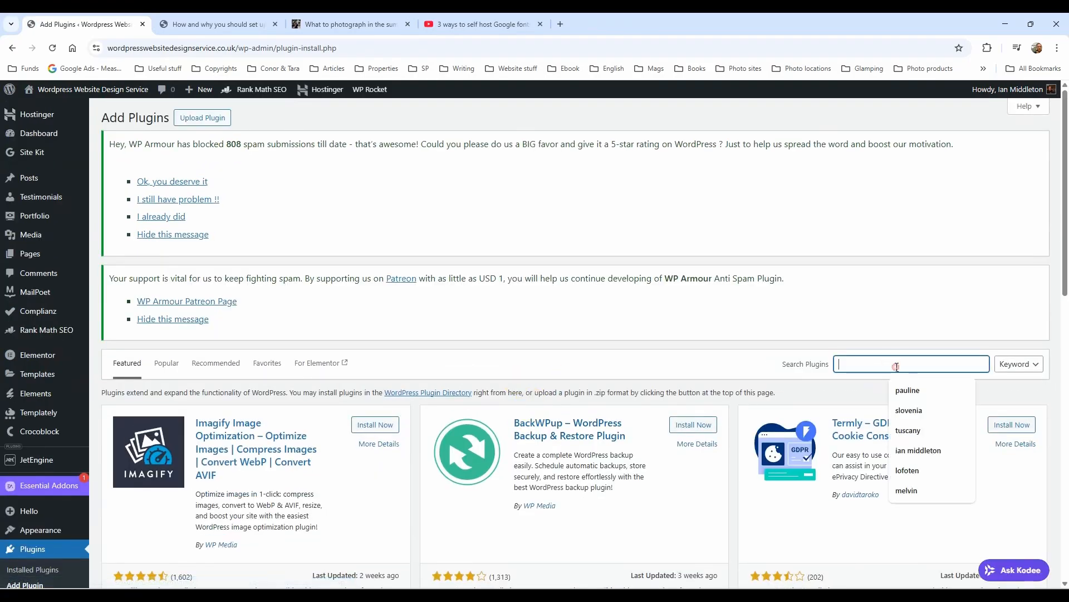
pyautogui.write('elementor')
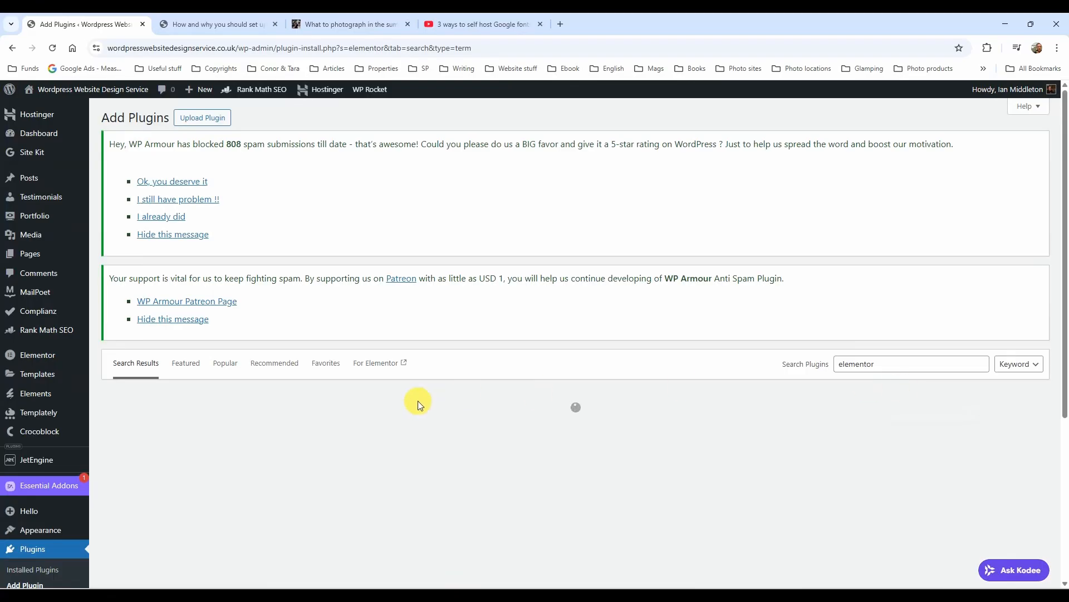
pyautogui.scroll(-2, 401, 410)
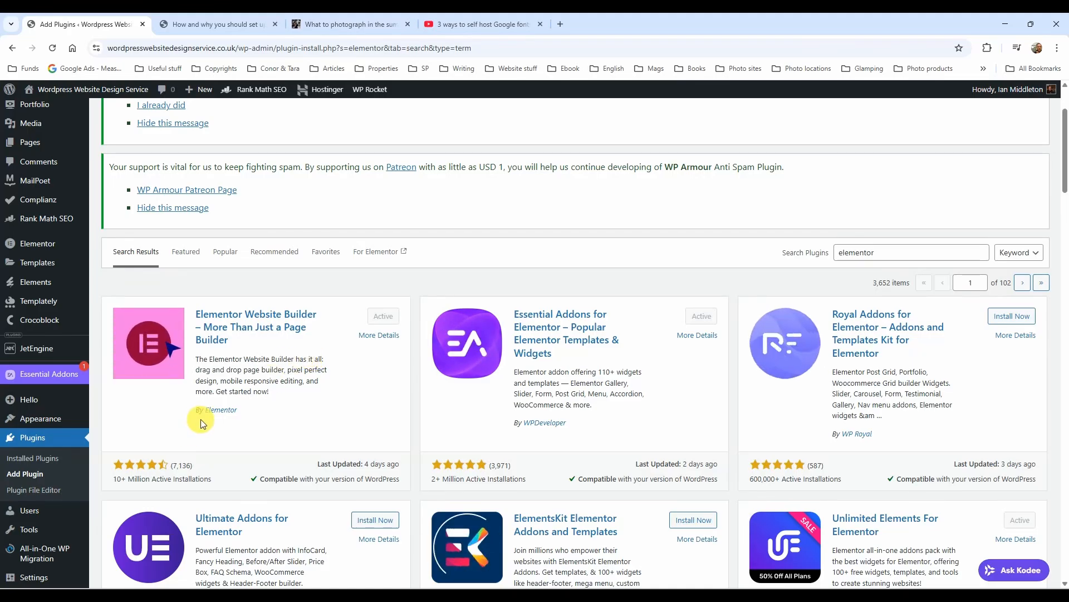
pyautogui.scroll(2, 354, 373)
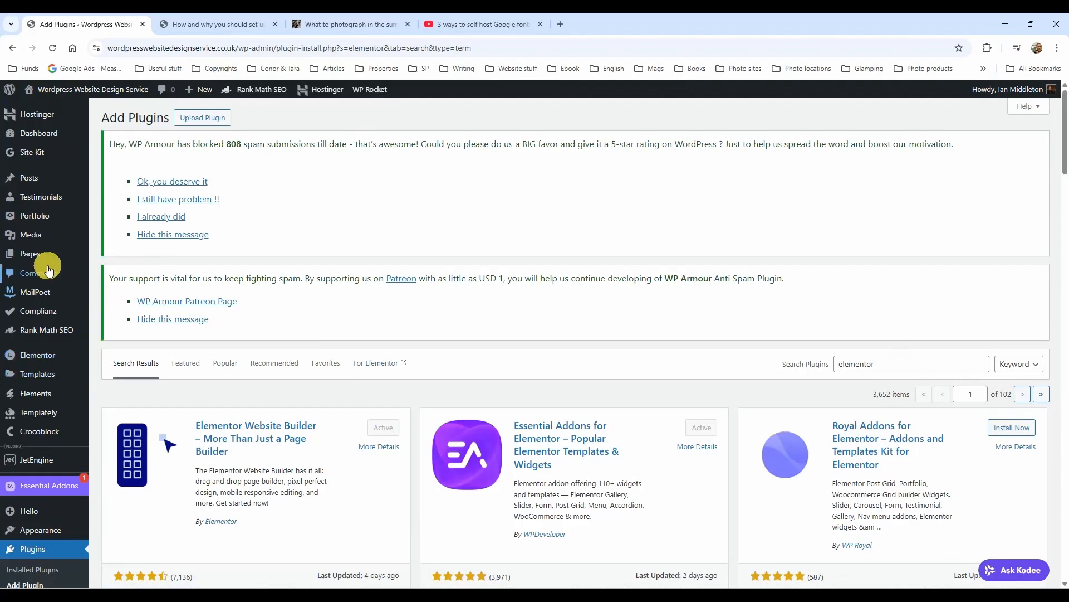
# Open the list of all posts and start a new blank post
pyautogui.moveTo(27, 183)
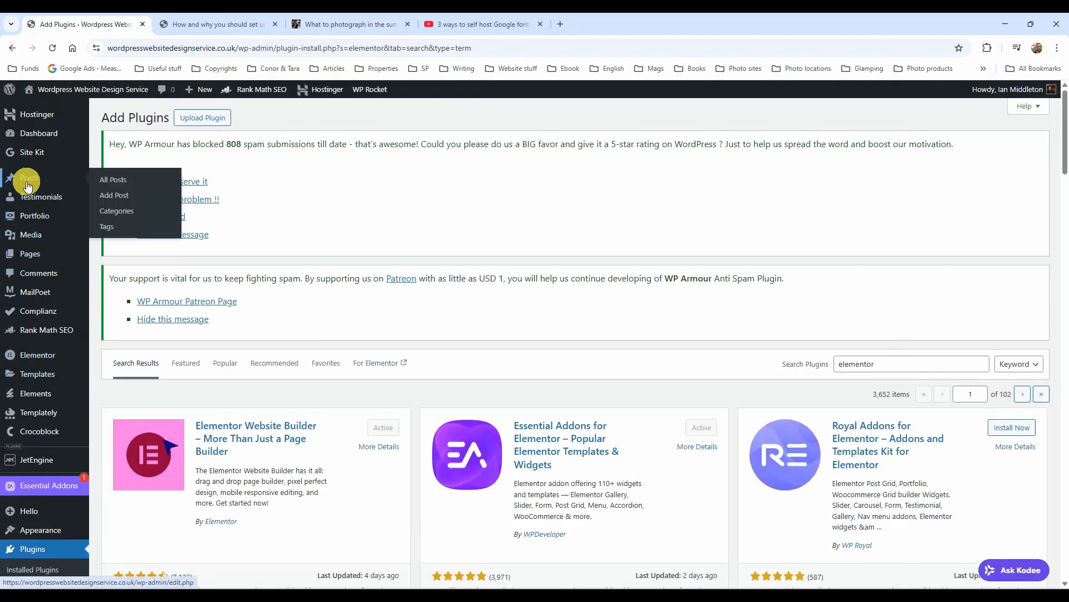
pyautogui.click(125, 180)
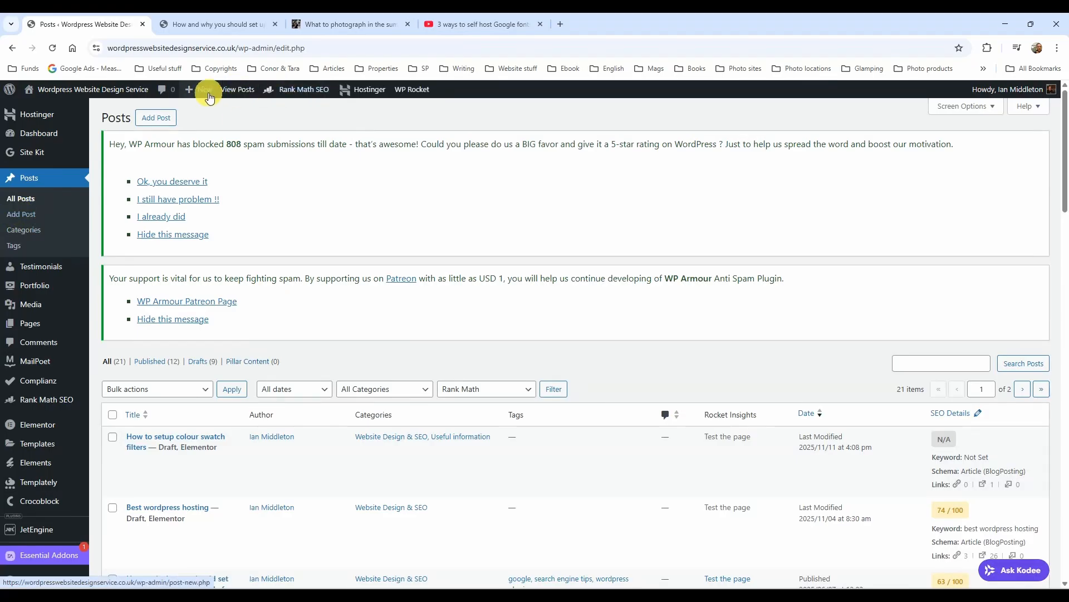
pyautogui.moveTo(200, 96)
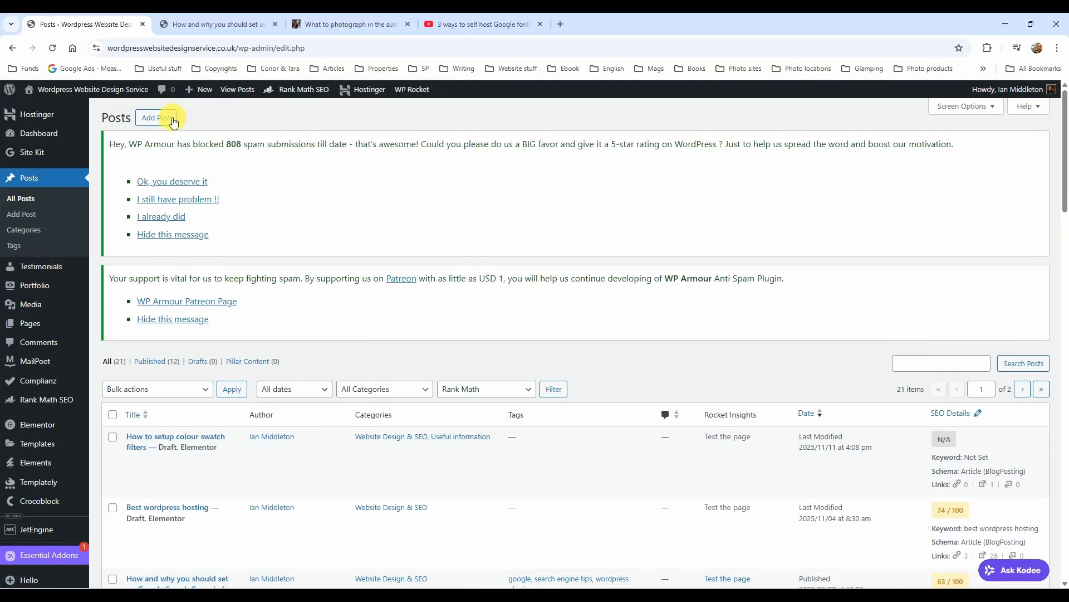
pyautogui.click(156, 118)
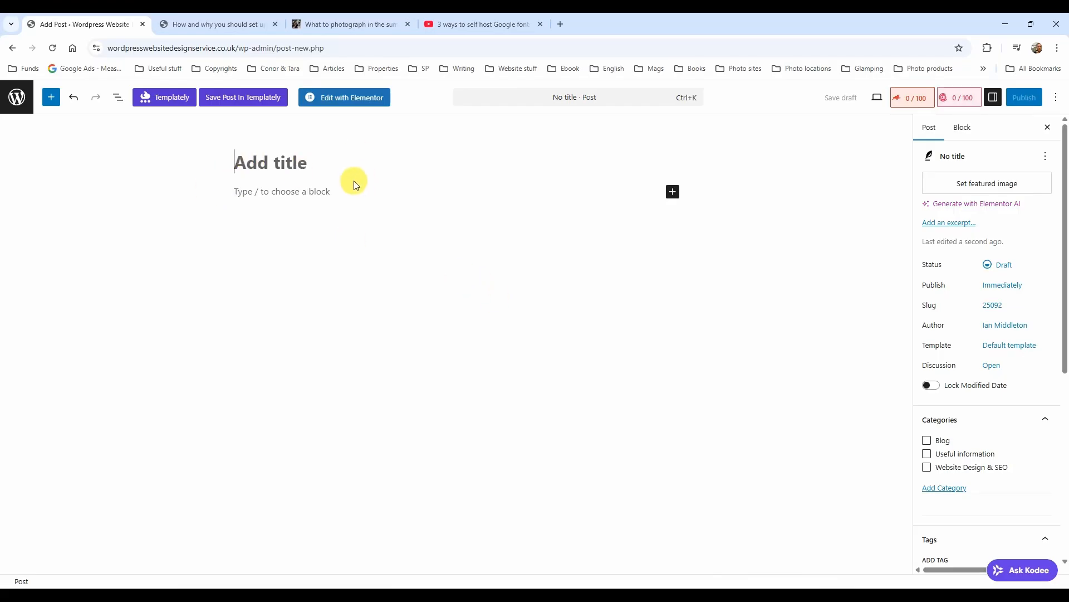
# Copy the YouTube video's title "3 ways to self host Google fonts and be GDPR compliant" and return to the new post's editor
pyautogui.click(221, 28)
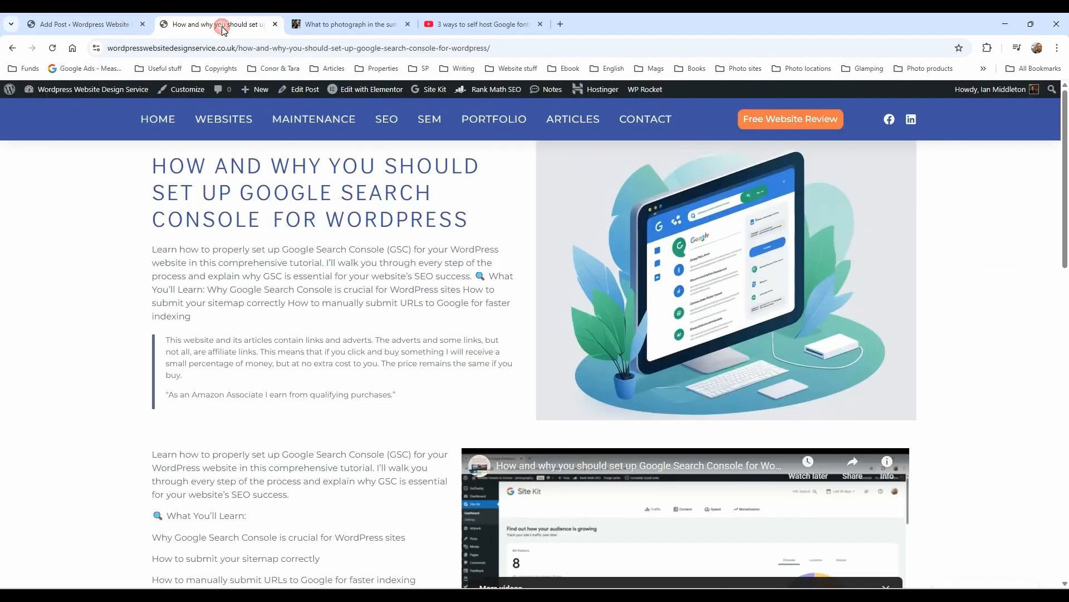
pyautogui.click(466, 24)
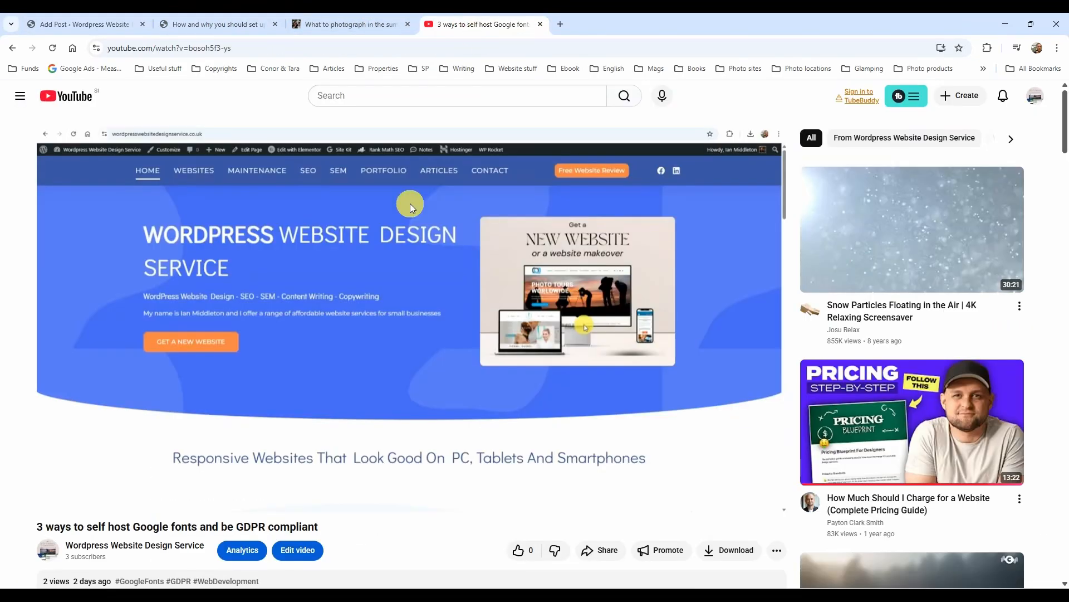
pyautogui.scroll(-2, 319, 332)
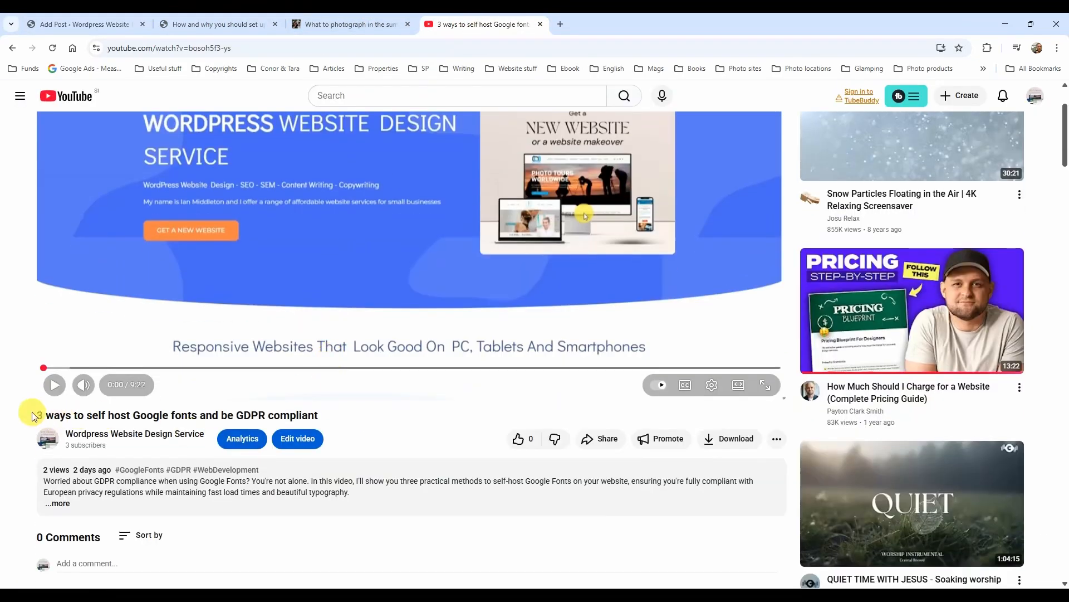
pyautogui.moveTo(37, 415); pyautogui.dragTo(318, 418)
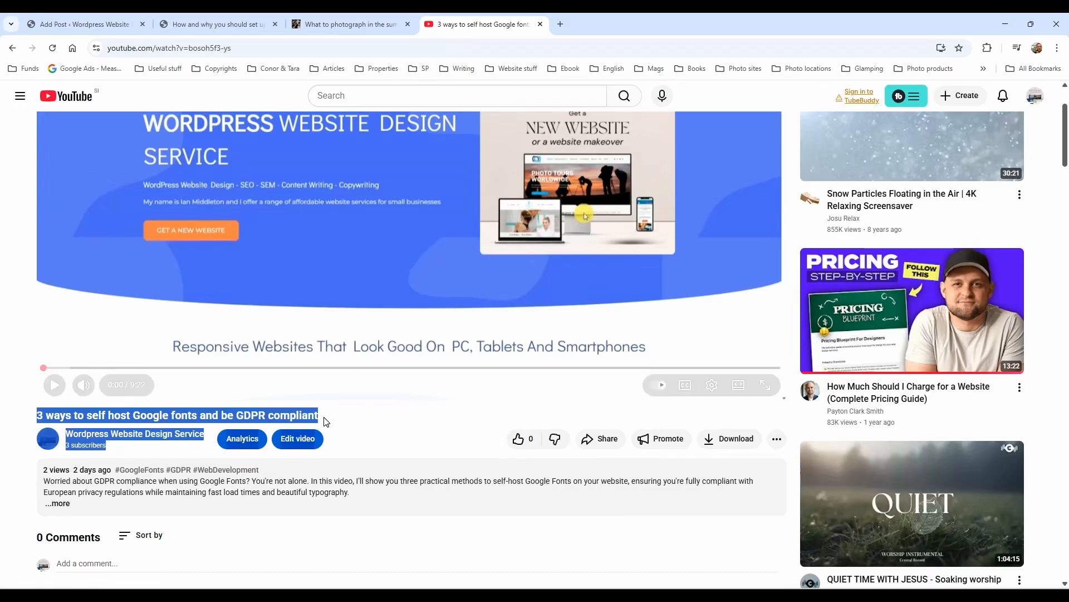
pyautogui.rightClick(298, 421)
pyautogui.click(319, 433)
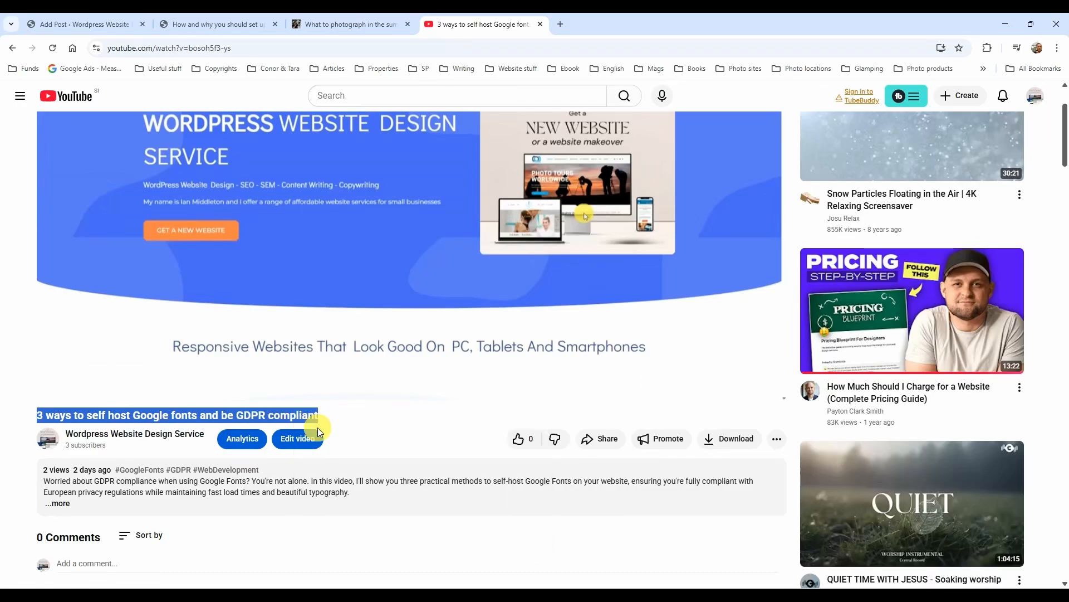
pyautogui.click(242, 25)
pyautogui.click(117, 24)
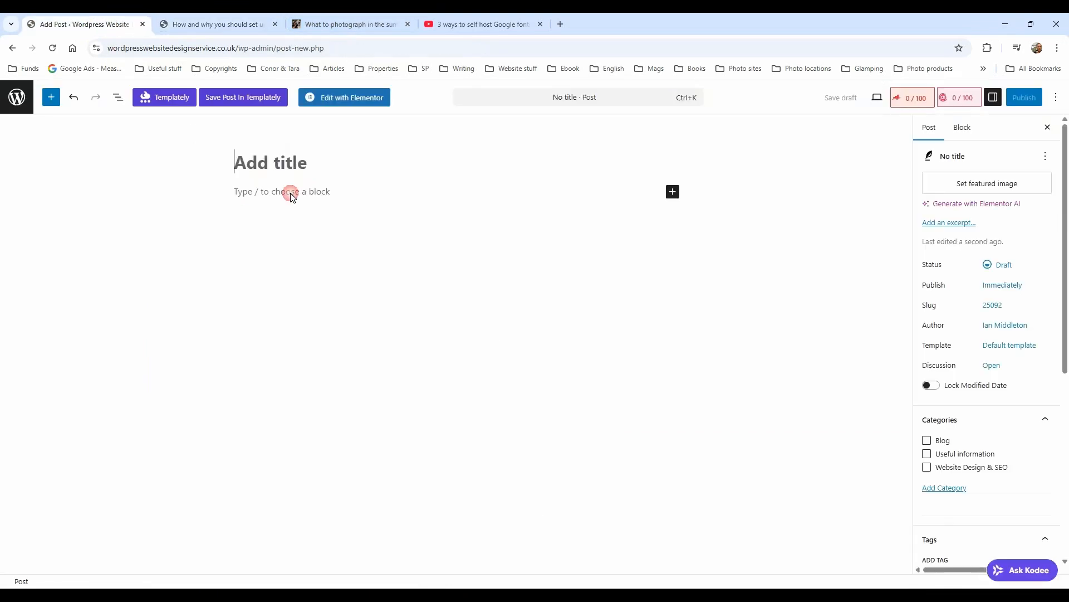
# Paste the copied video title as the new post's title, save the post as a draft and leave the editor
pyautogui.rightClick(276, 168)
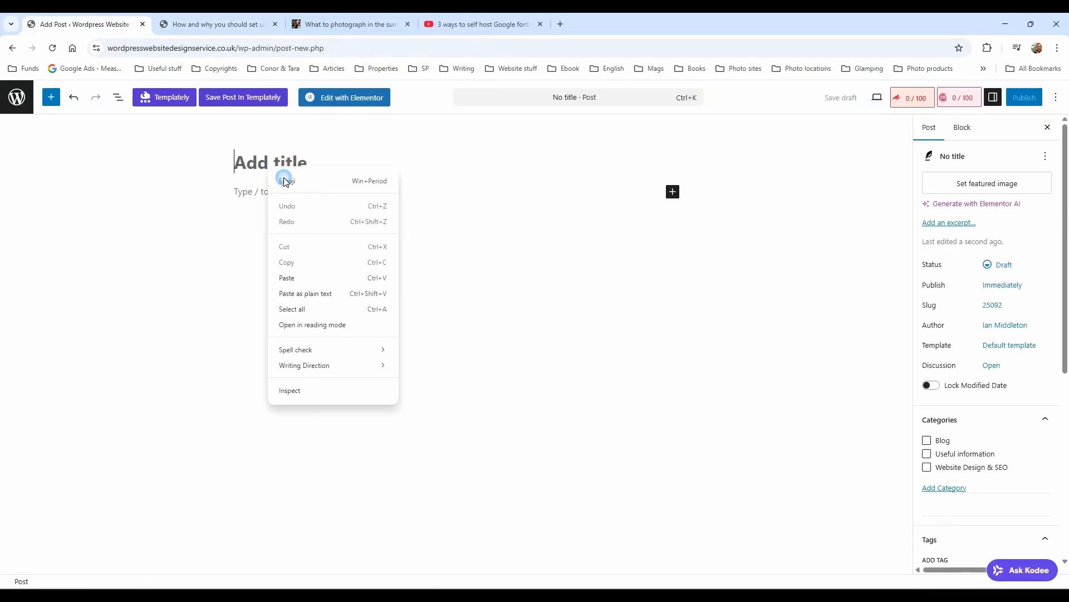
pyautogui.click(306, 279)
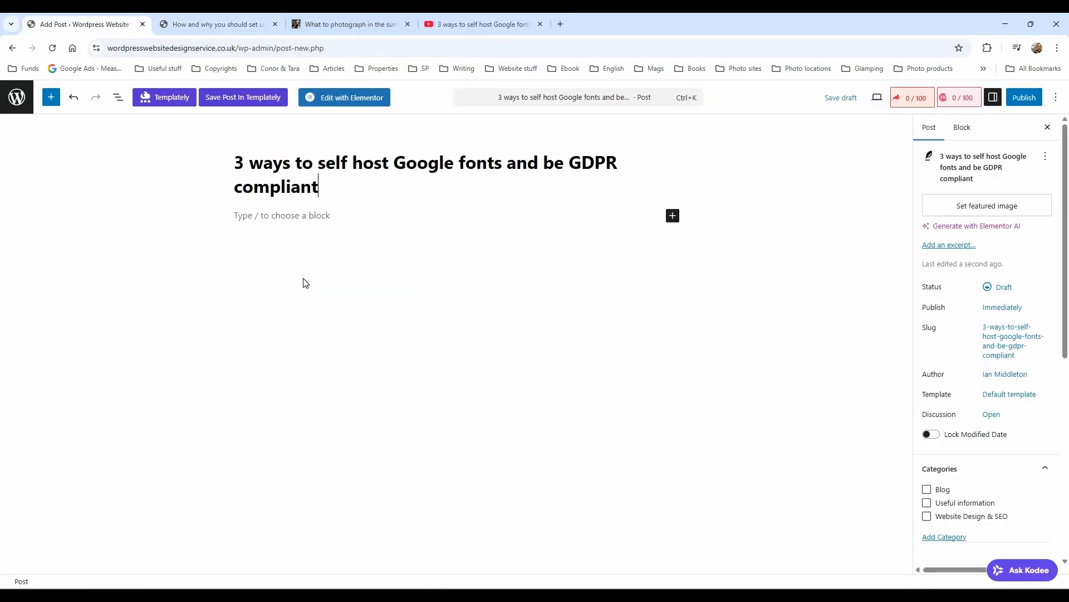
pyautogui.click(841, 98)
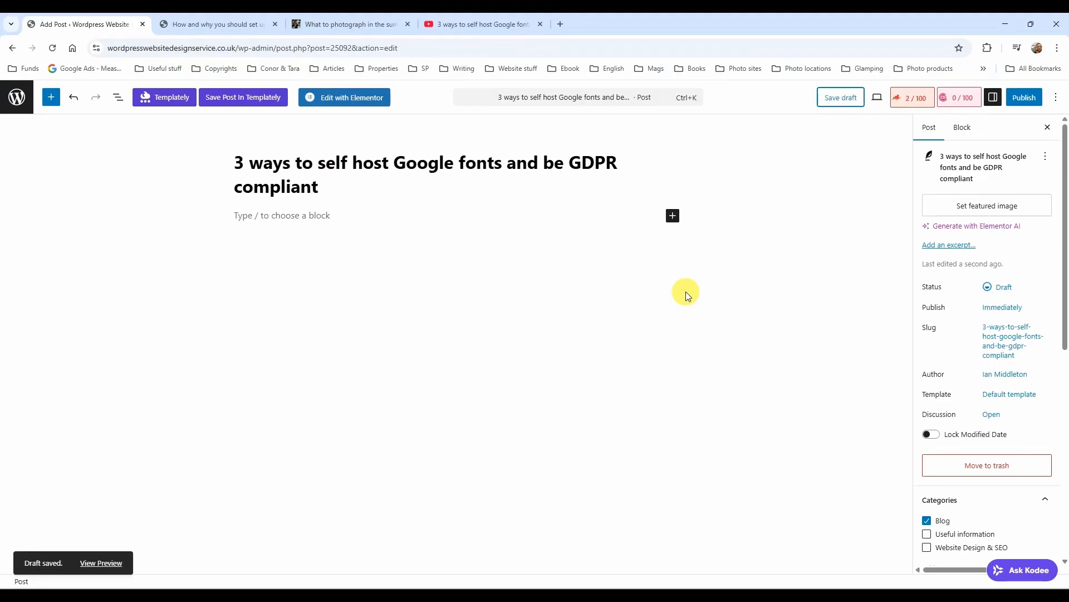
pyautogui.click(14, 99)
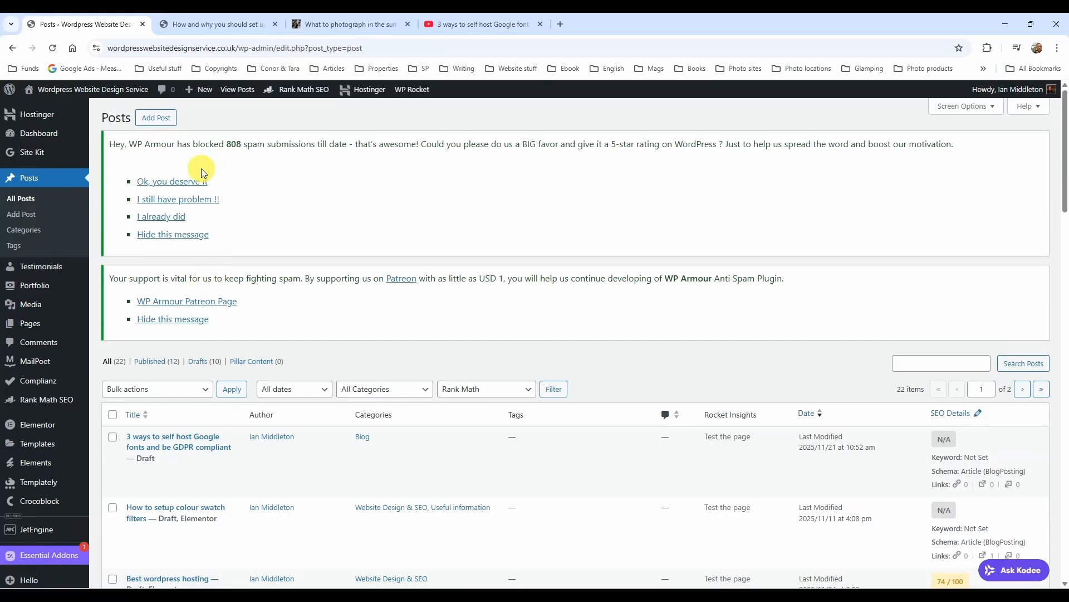
# Add another post titled "test", set its status to Private and save it
pyautogui.click(156, 118)
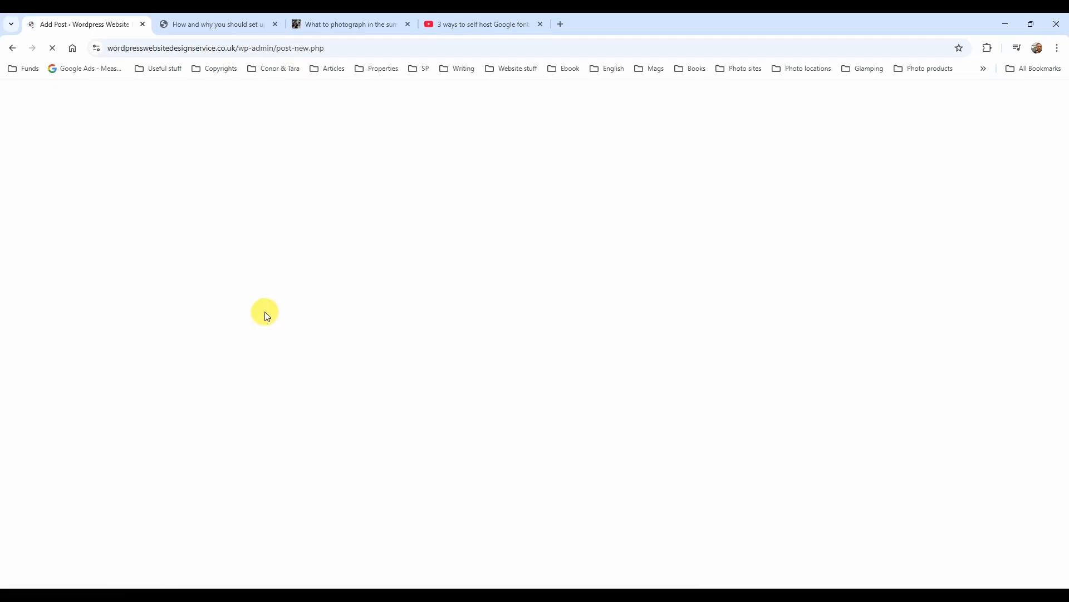
pyautogui.write('te')
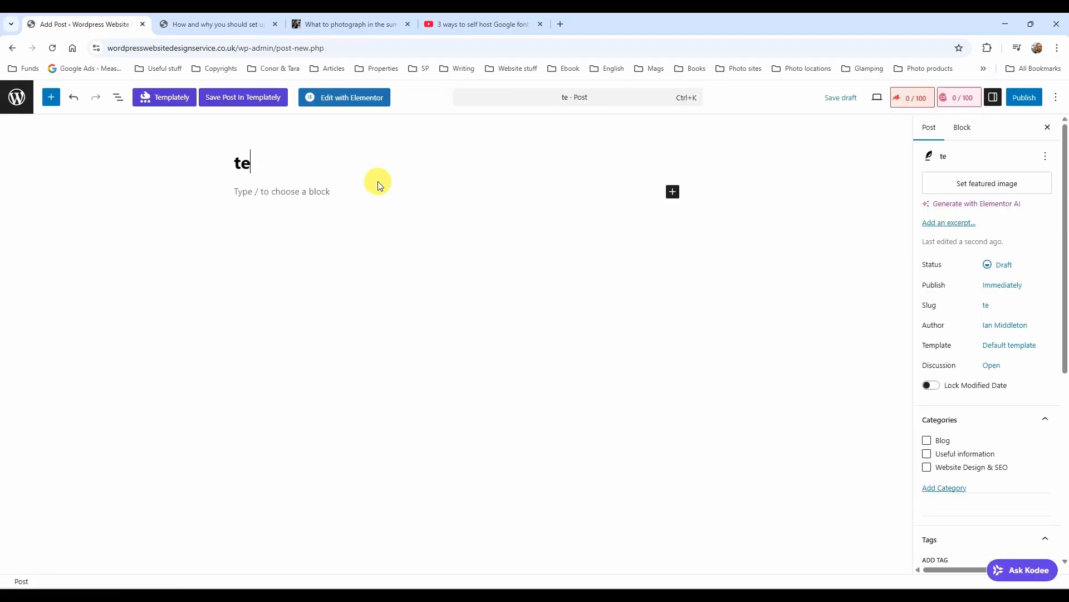
pyautogui.write('st')
pyautogui.press('BackSpace')
pyautogui.write('st')
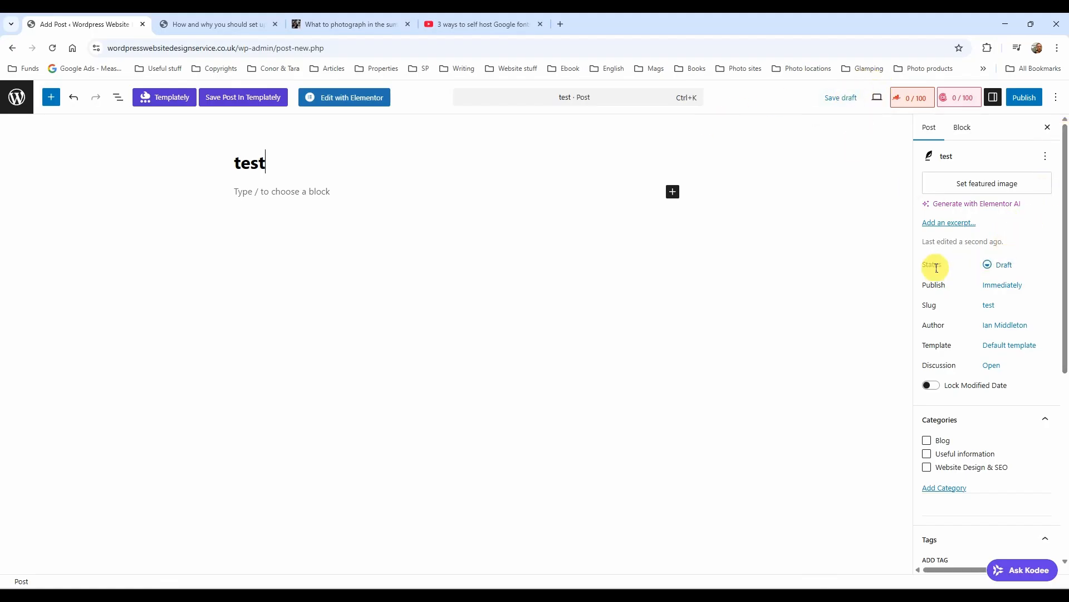
pyautogui.click(1004, 270)
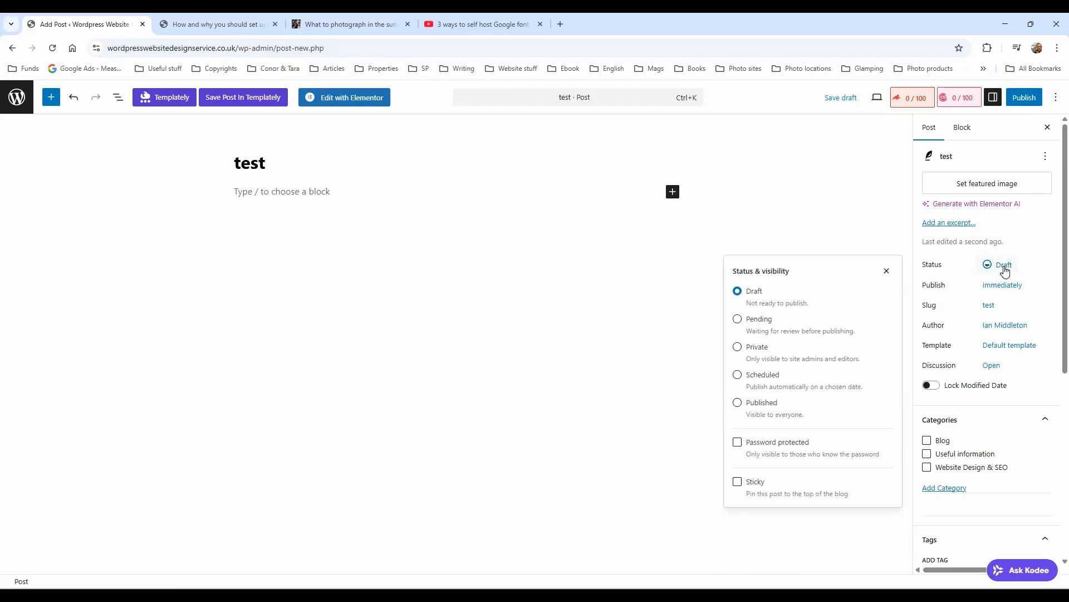
pyautogui.click(738, 347)
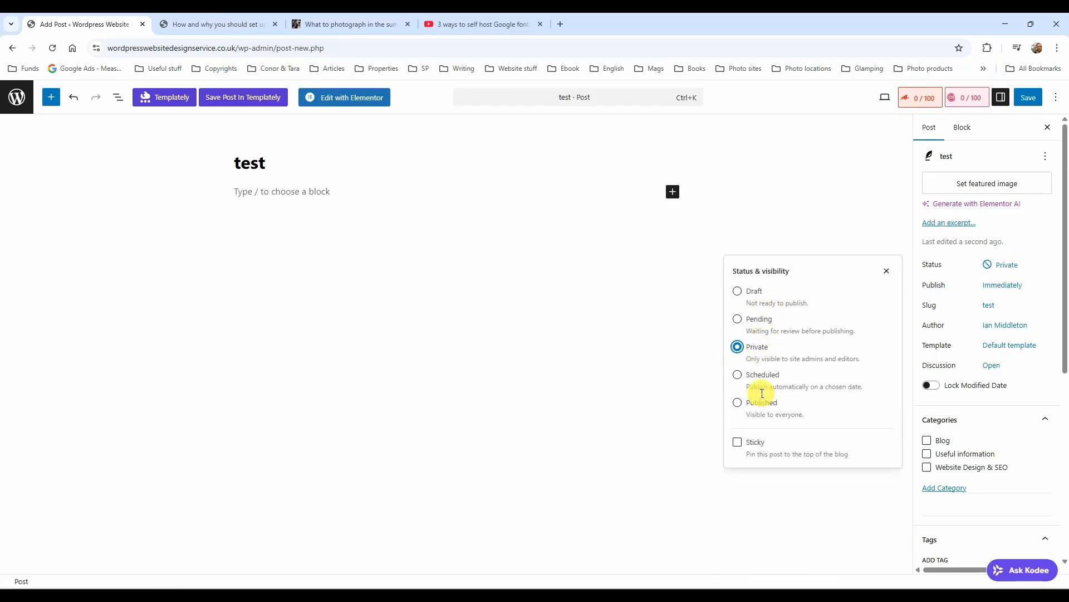
pyautogui.click(1029, 98)
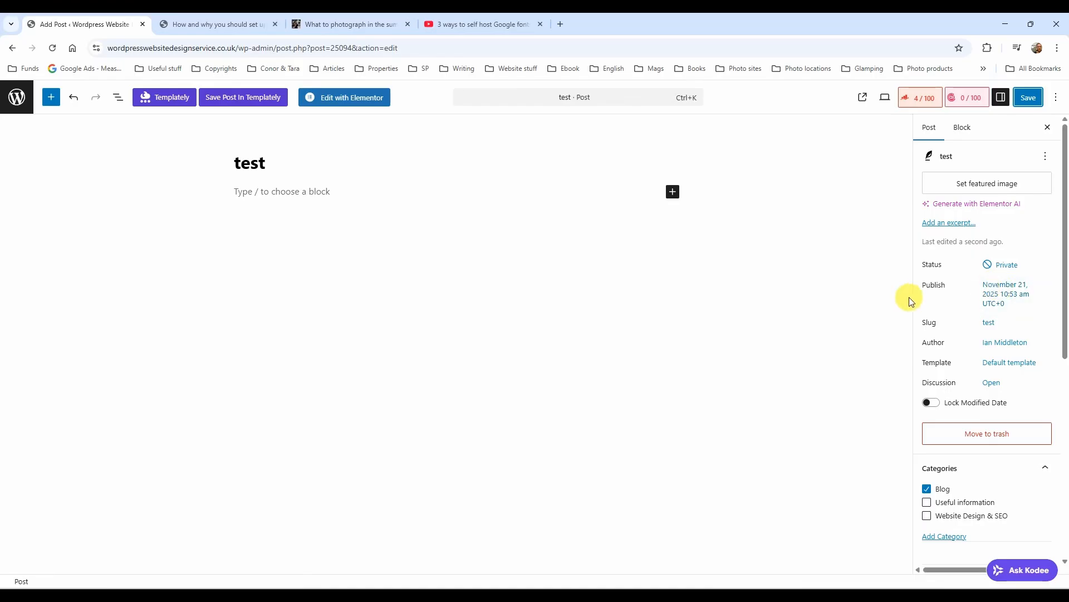
# Return to the list of posts and open the draft "3 ways to self host Google fonts and be GDPR compliant" in the WordPress editor
pyautogui.click(17, 97)
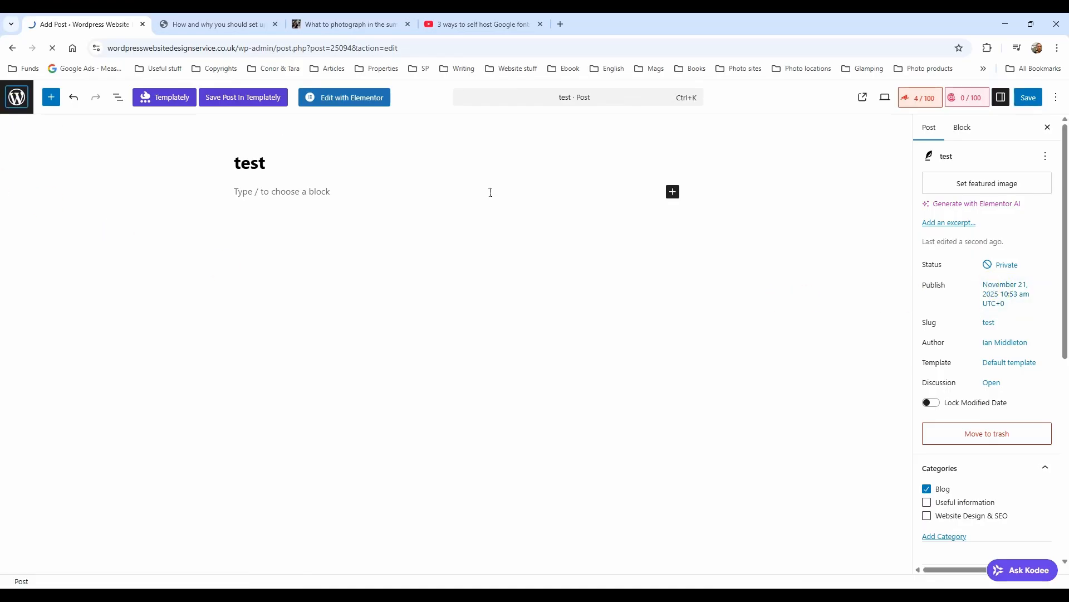
pyautogui.scroll(-3, 483, 379)
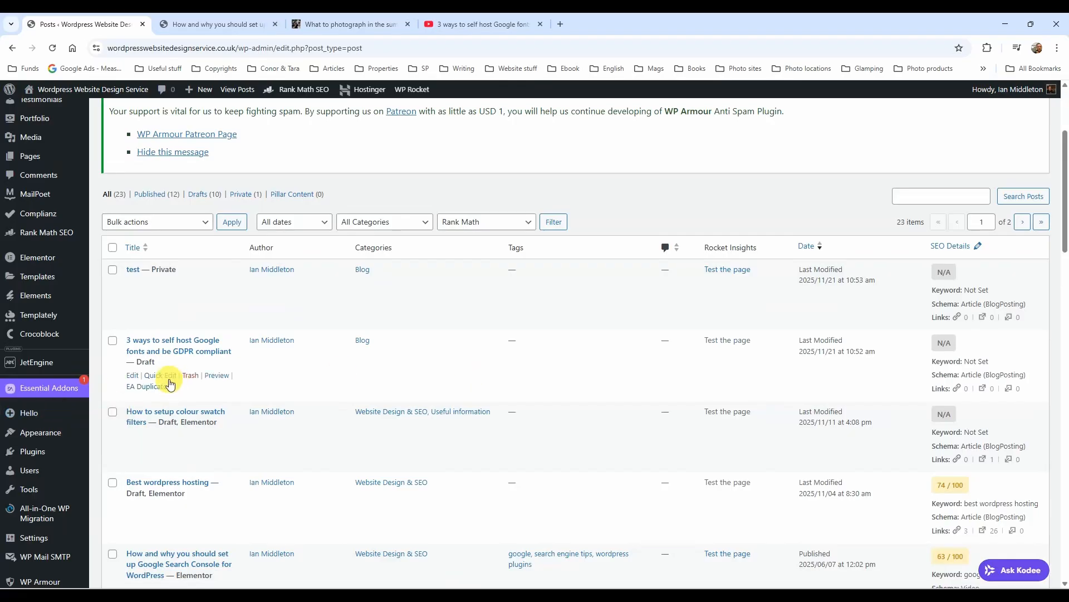
pyautogui.click(132, 379)
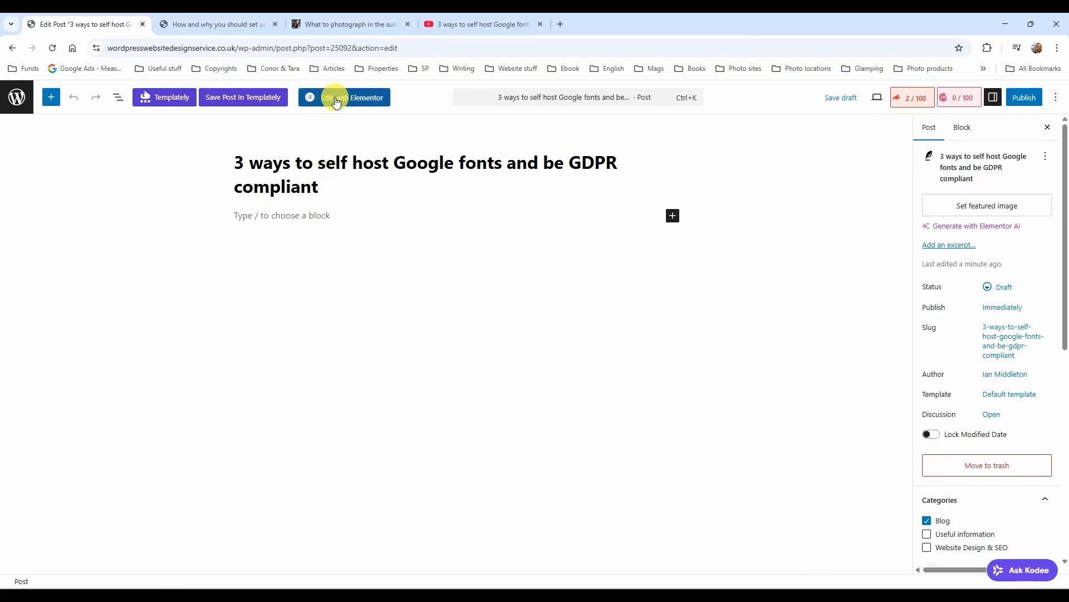
# From the posts list, view "How and why you should set up Google Search Console for WordPress" directly in Elementor, and go back to the list
pyautogui.click(17, 96)
pyautogui.scroll(-3, 175, 299)
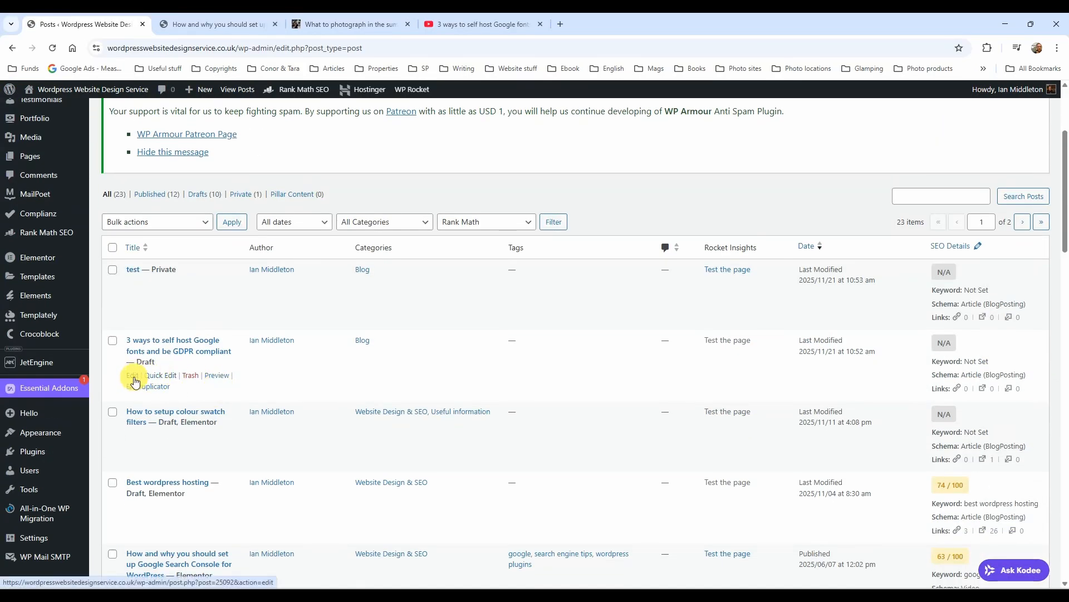
pyautogui.scroll(-3, 134, 379)
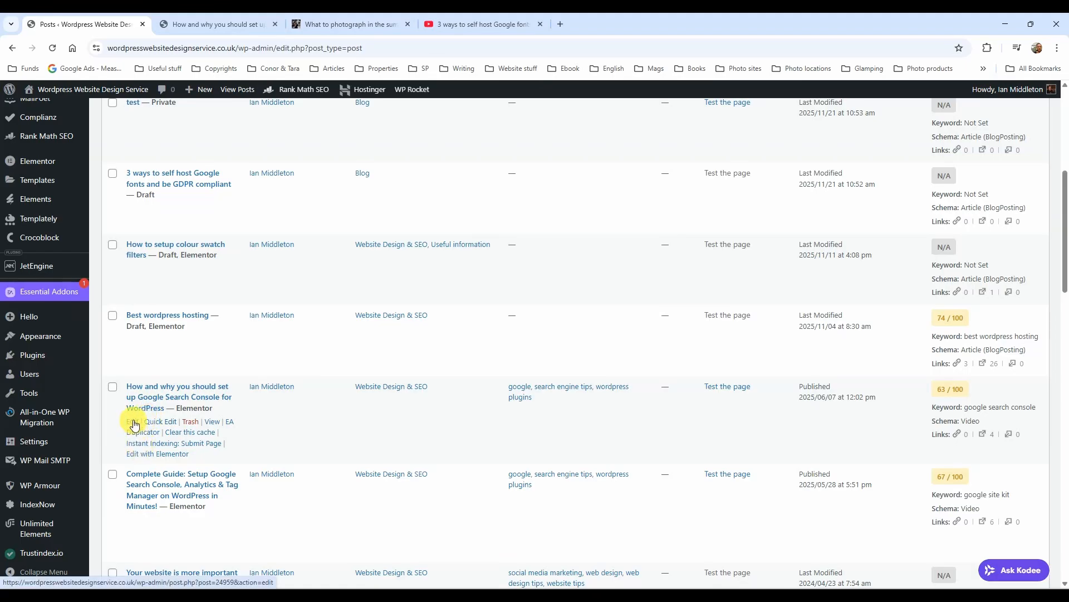
pyautogui.click(148, 455)
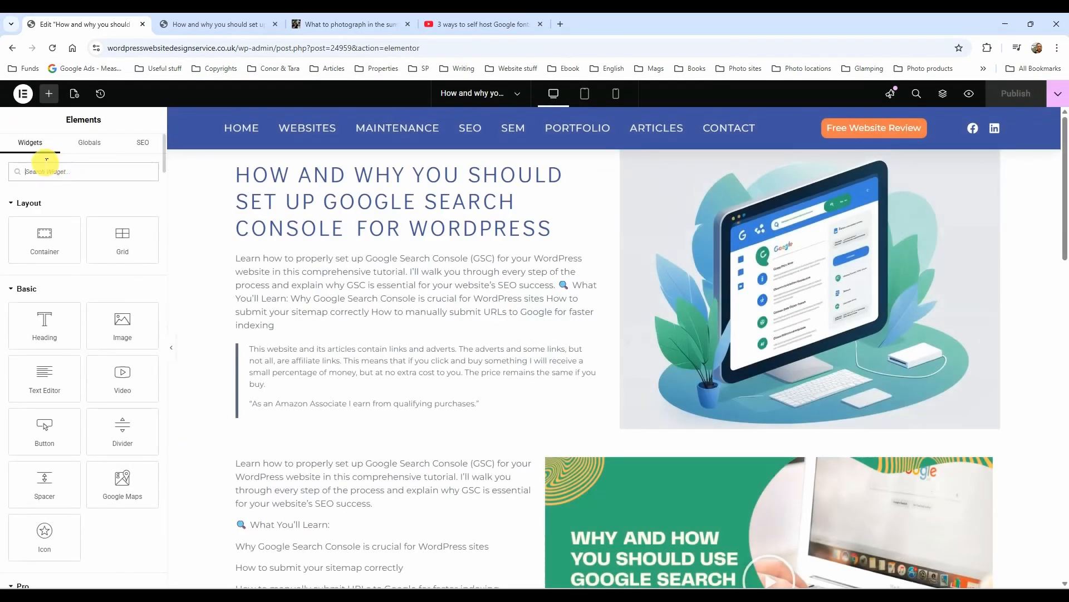
pyautogui.click(9, 52)
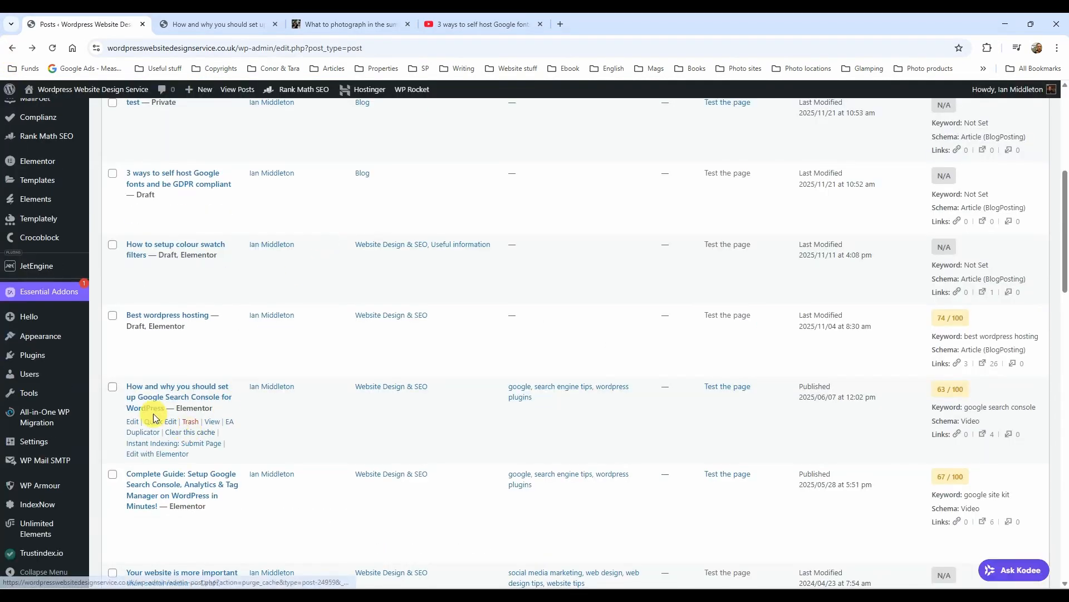
# Open the Google Search Console post in the WordPress editor, view it in Elementor from there, and return to the WordPress editor
pyautogui.click(133, 426)
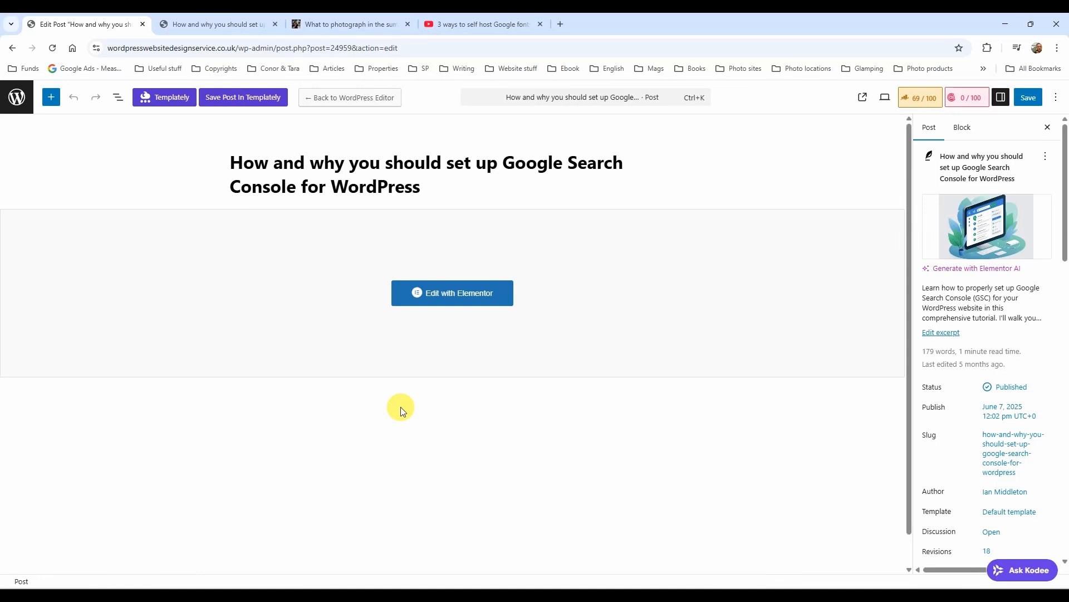
pyautogui.click(462, 294)
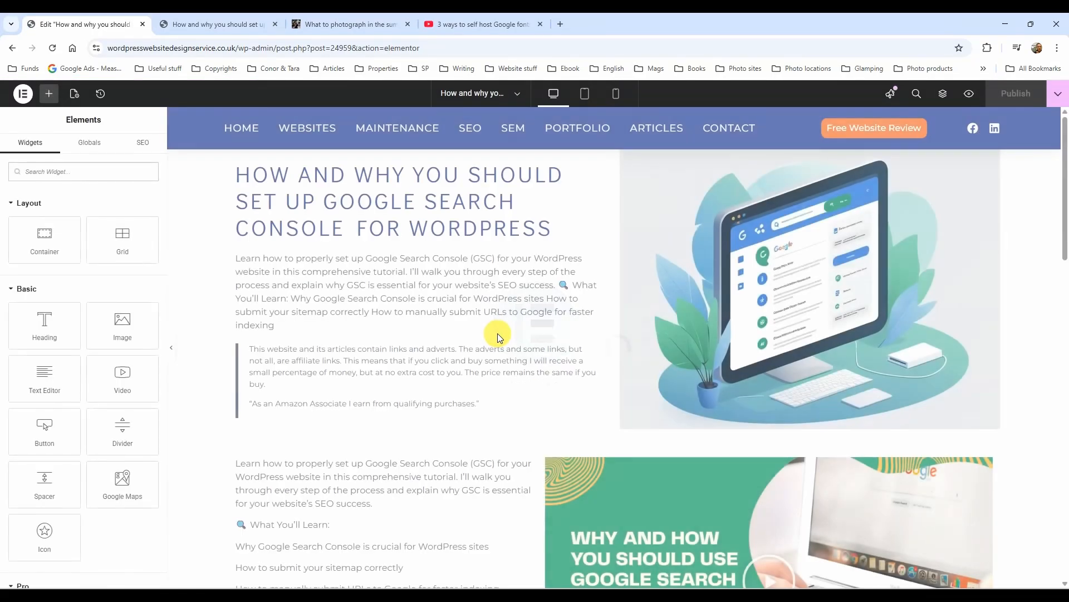
pyautogui.click(12, 48)
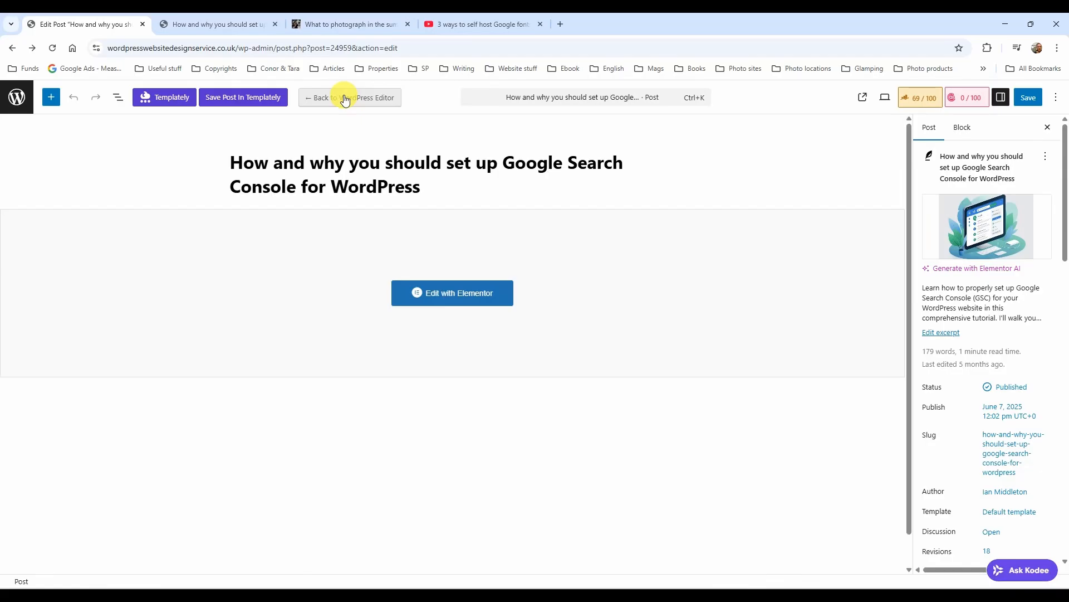
# Switch the Google Search Console post back to the default WordPress editor, accepting the layout warning, and reopen it with Elementor
pyautogui.click(345, 100)
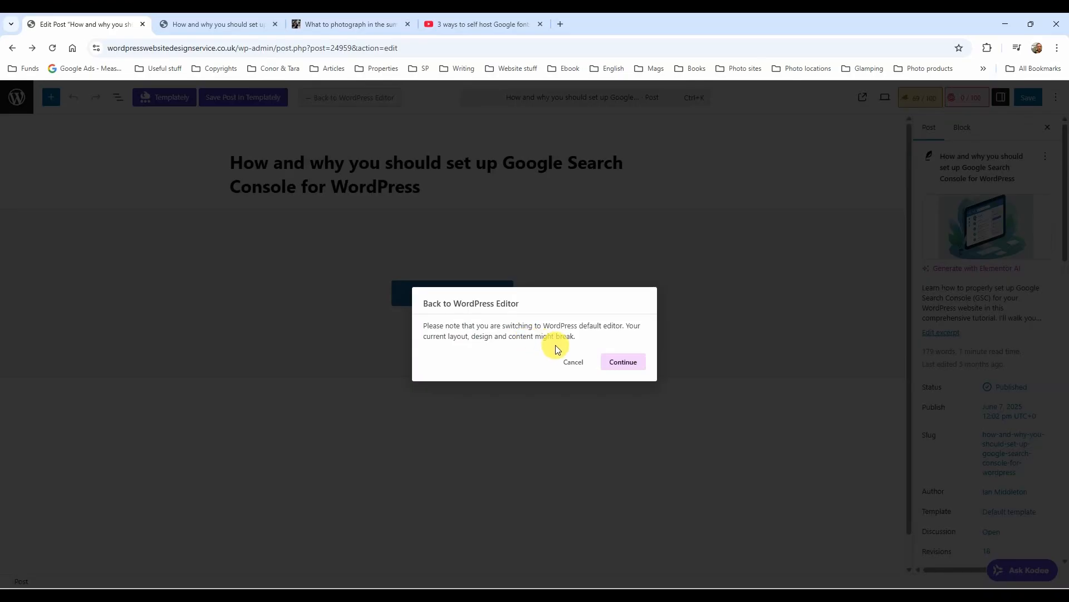
pyautogui.click(616, 363)
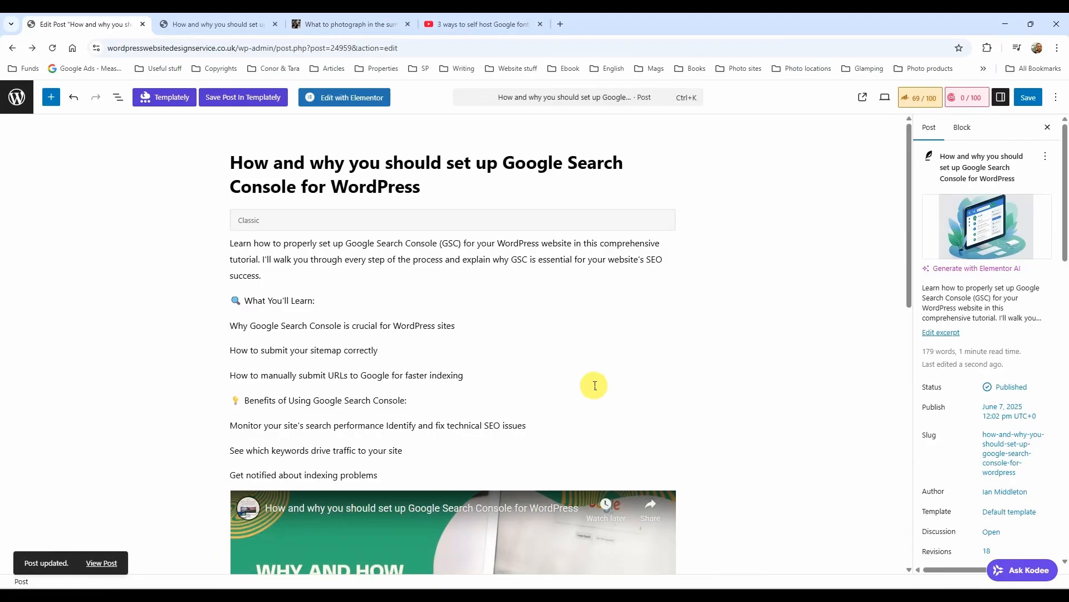
pyautogui.click(342, 104)
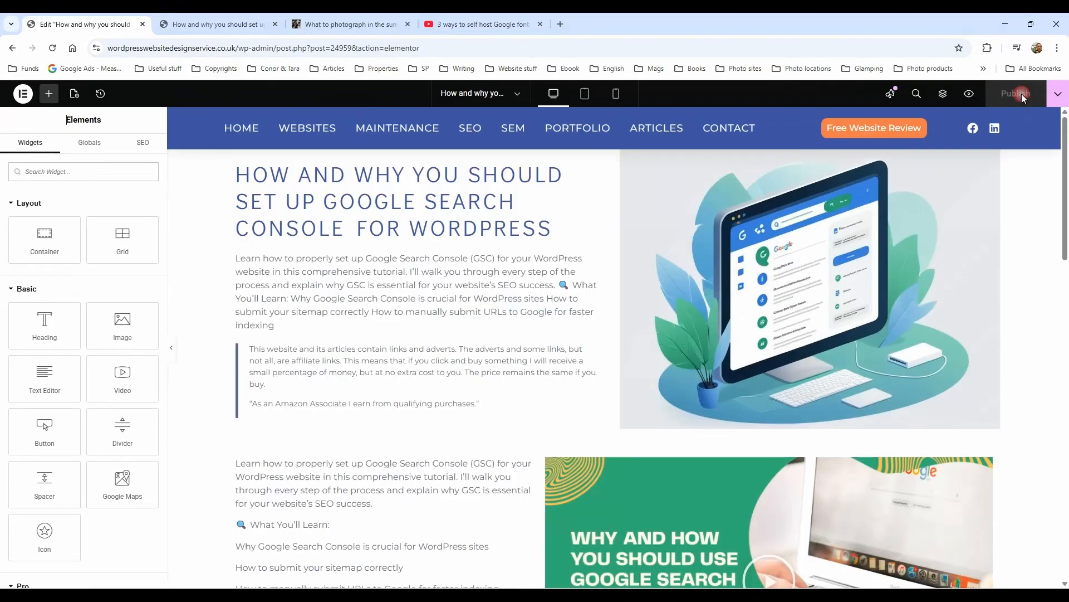
# Go back to the list of posts and open the draft "3 ways to self host Google fonts and be GDPR compliant" in Elementor
pyautogui.click(22, 95)
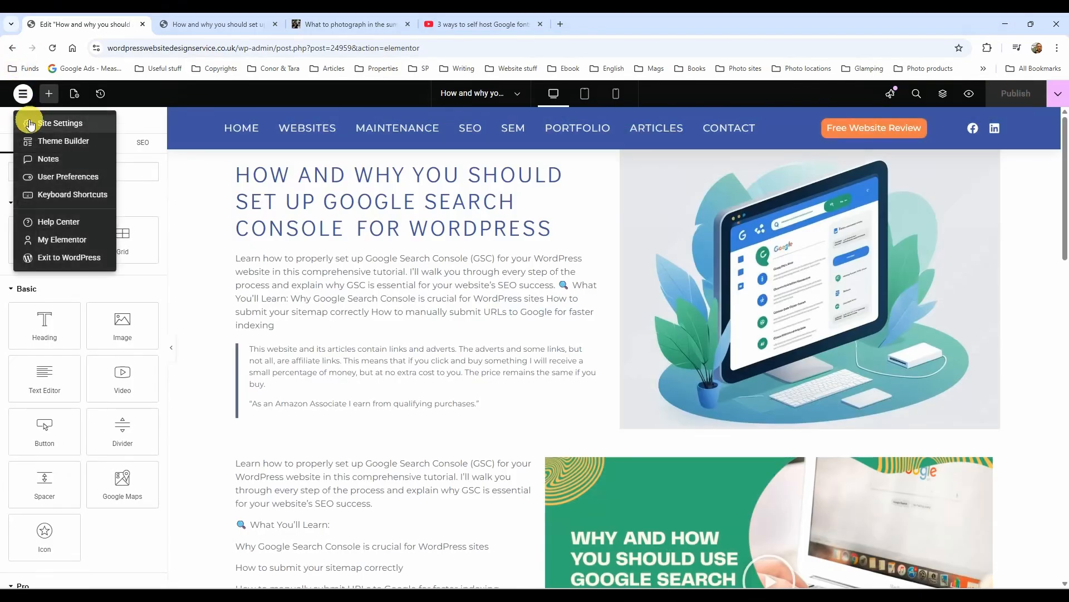
pyautogui.click(11, 49)
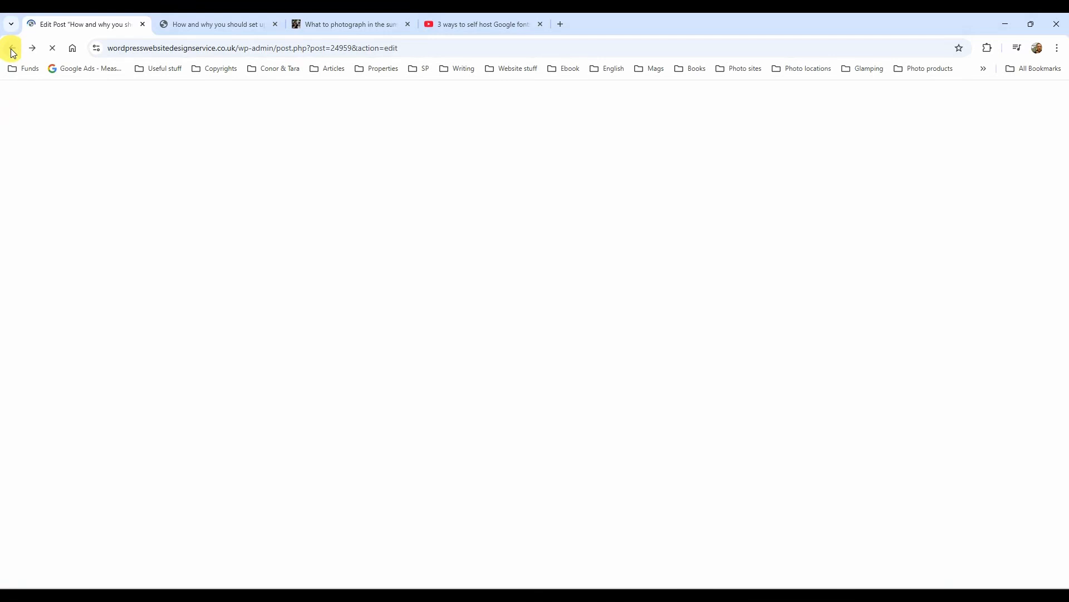
pyautogui.click(12, 49)
pyautogui.moveTo(201, 375)
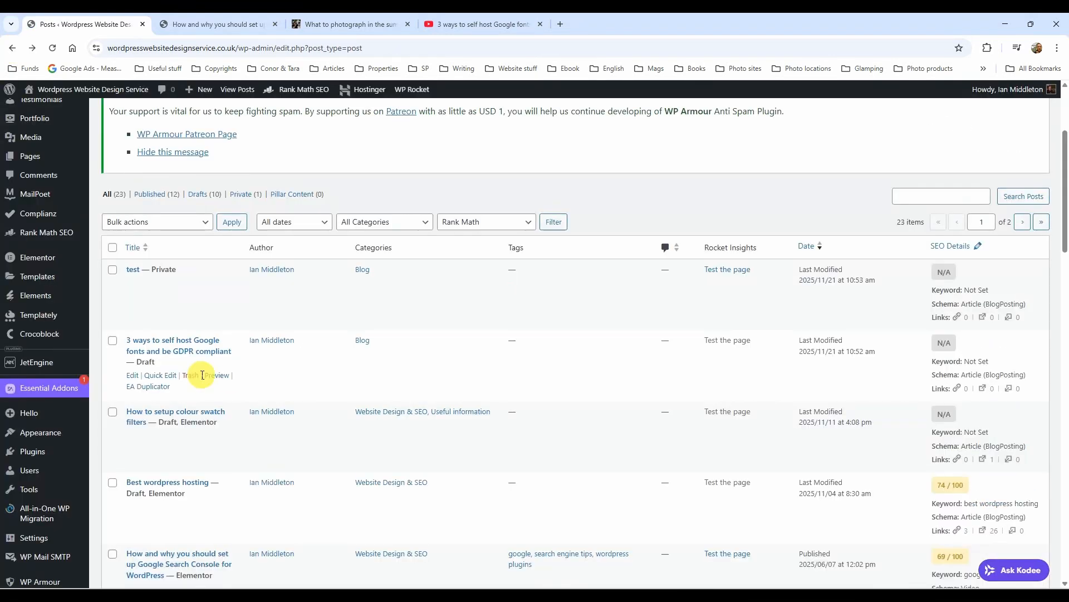
pyautogui.click(132, 376)
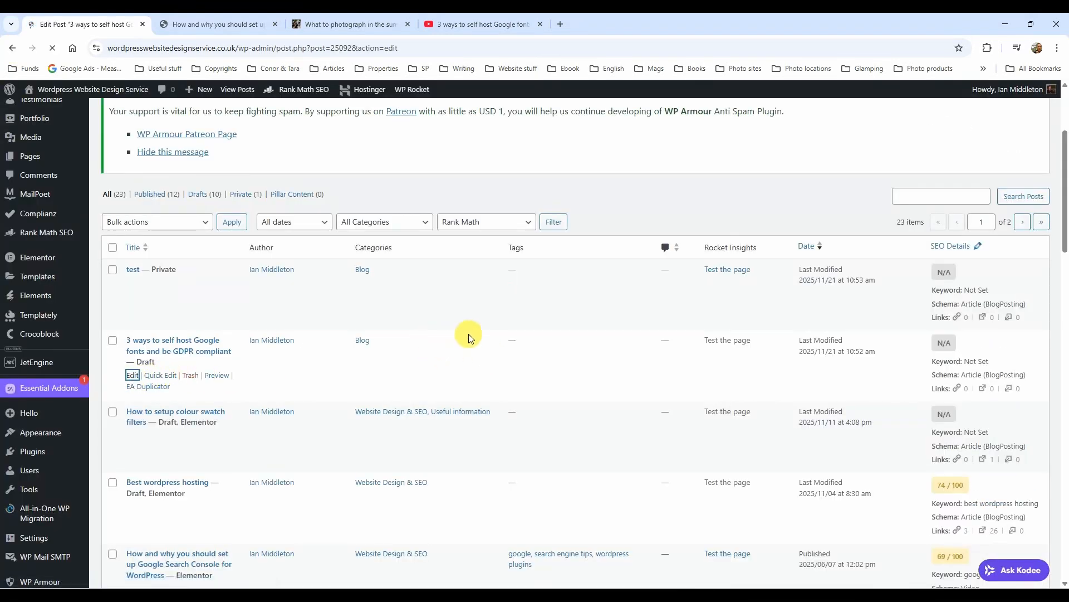
pyautogui.click(348, 100)
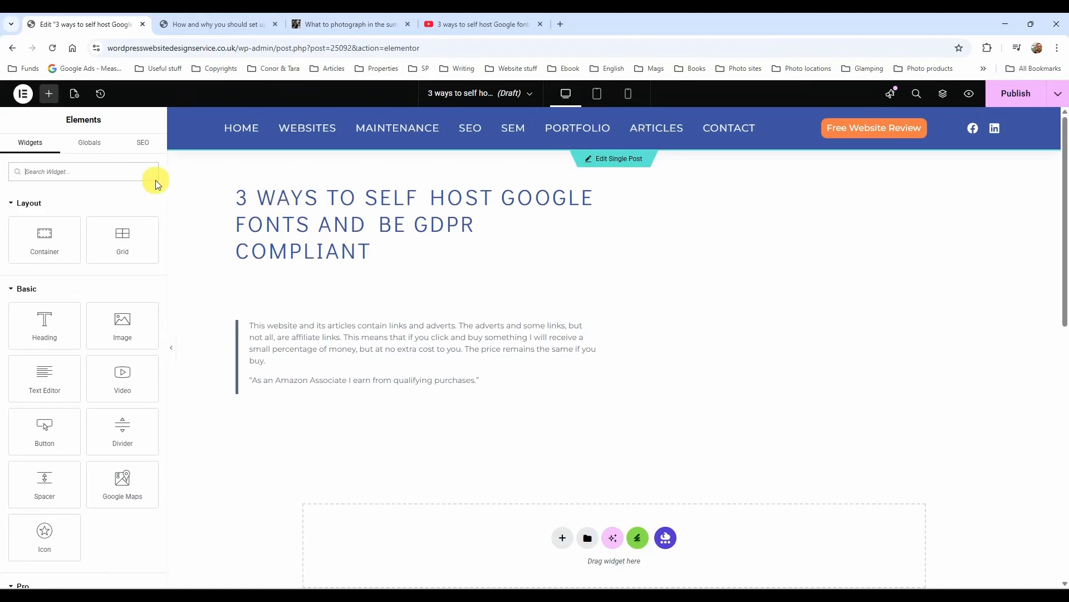
# In the post settings, upload the YouTube thumbnail JPG from the Google Fonts folder for the featured image
pyautogui.click(73, 98)
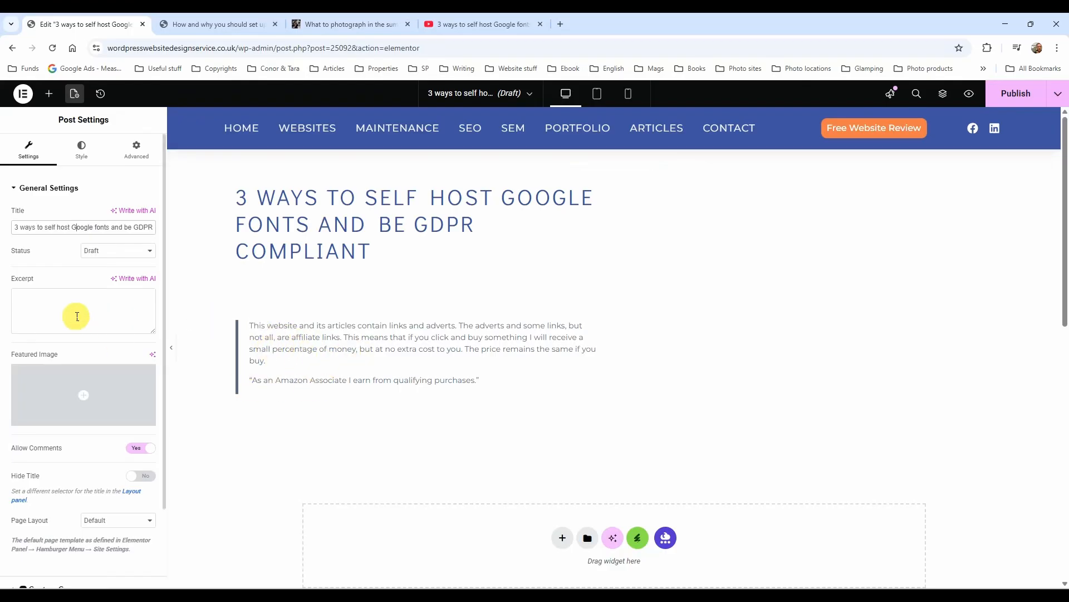
pyautogui.click(77, 316)
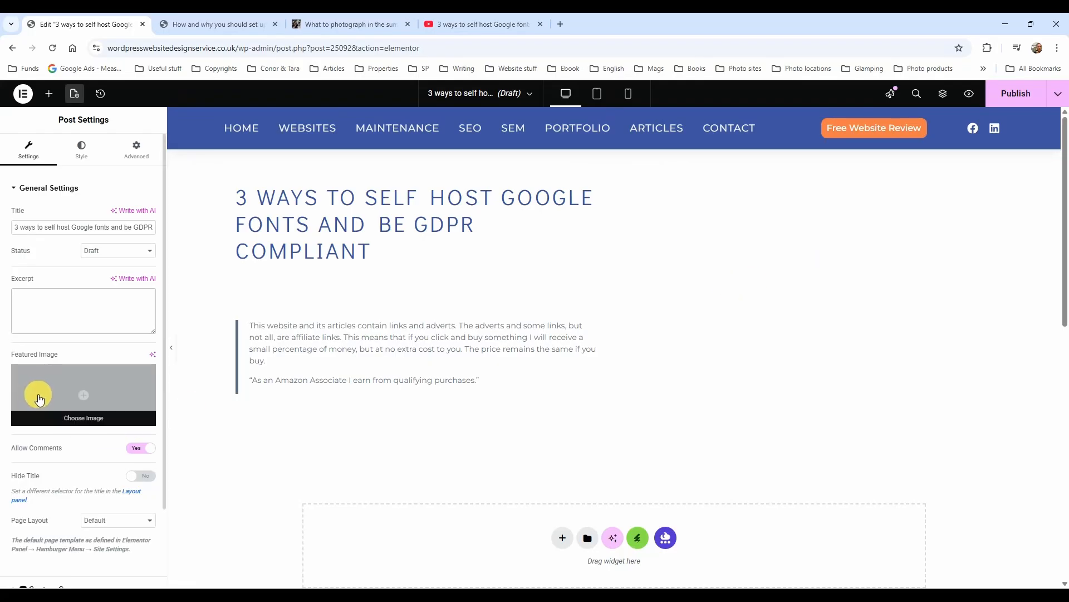
pyautogui.click(80, 415)
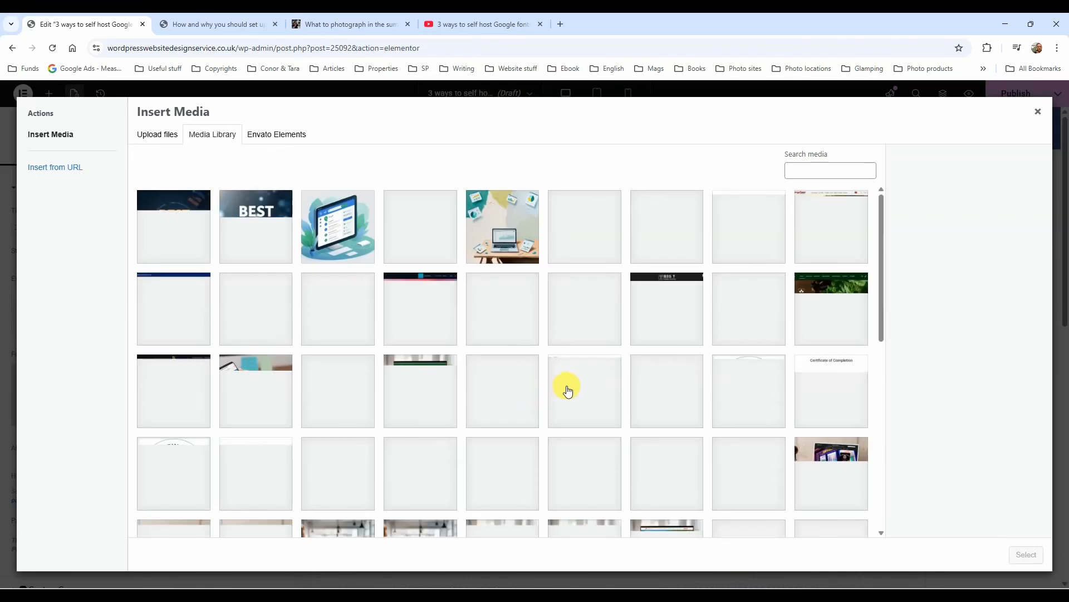
pyautogui.click(167, 134)
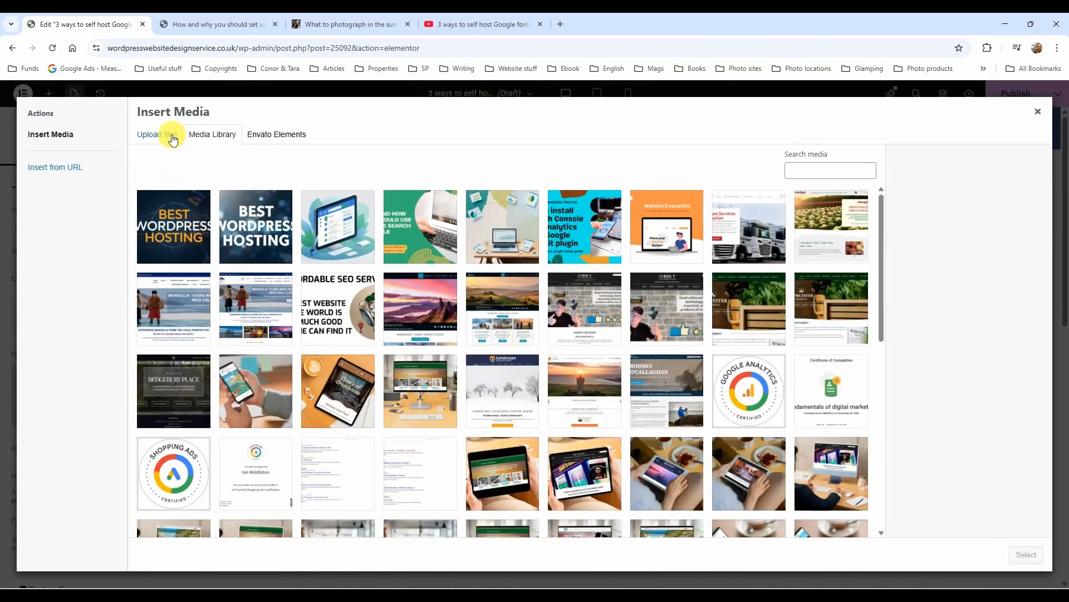
pyautogui.click(703, 281)
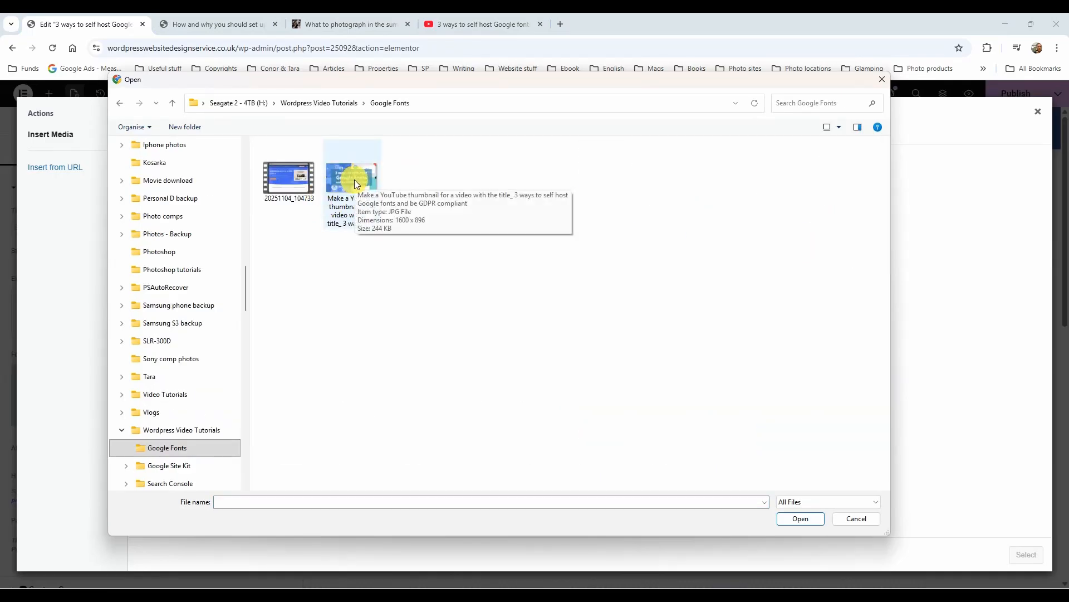
pyautogui.doubleClick(354, 179)
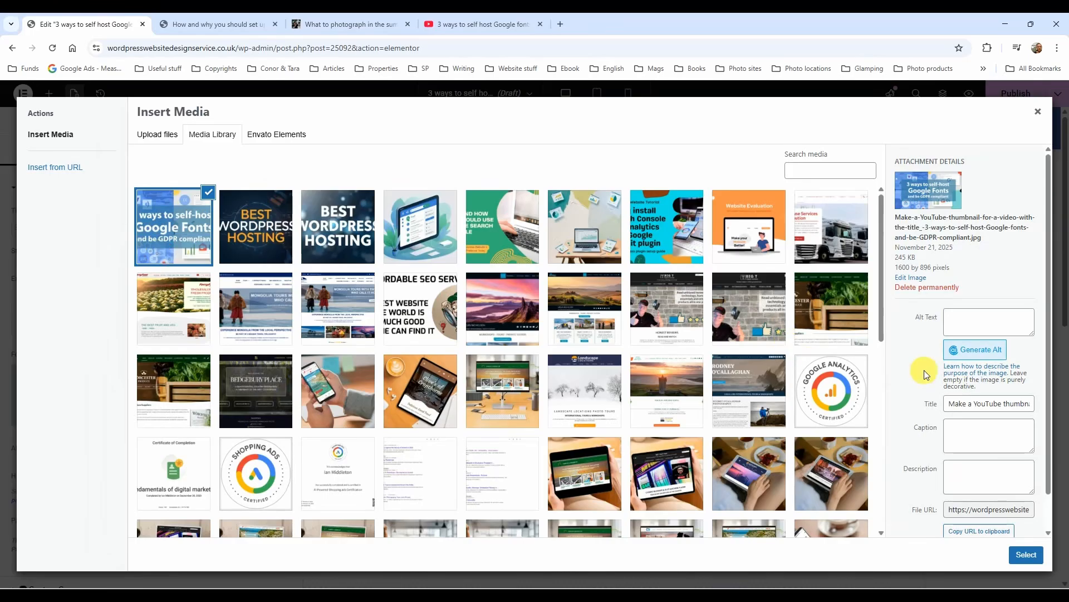
# Enter "3 ways to self host Google fonts and be GDPR compliant" as the image's alt text, title and caption, and set it as featured image
pyautogui.click(965, 322)
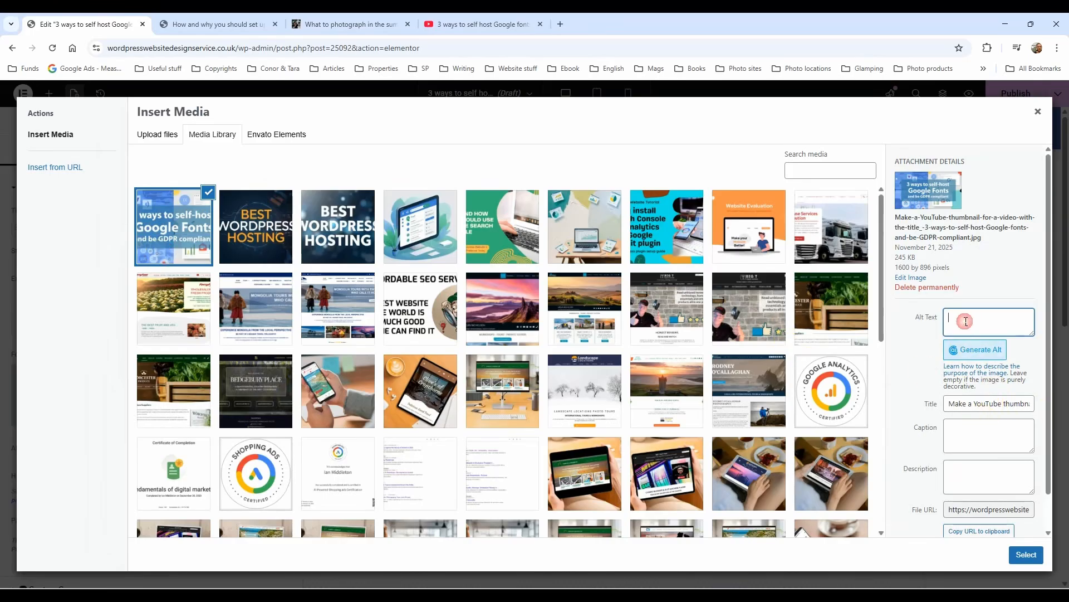
pyautogui.write('3 ways to self host Google fonts and be GDPR compliant')
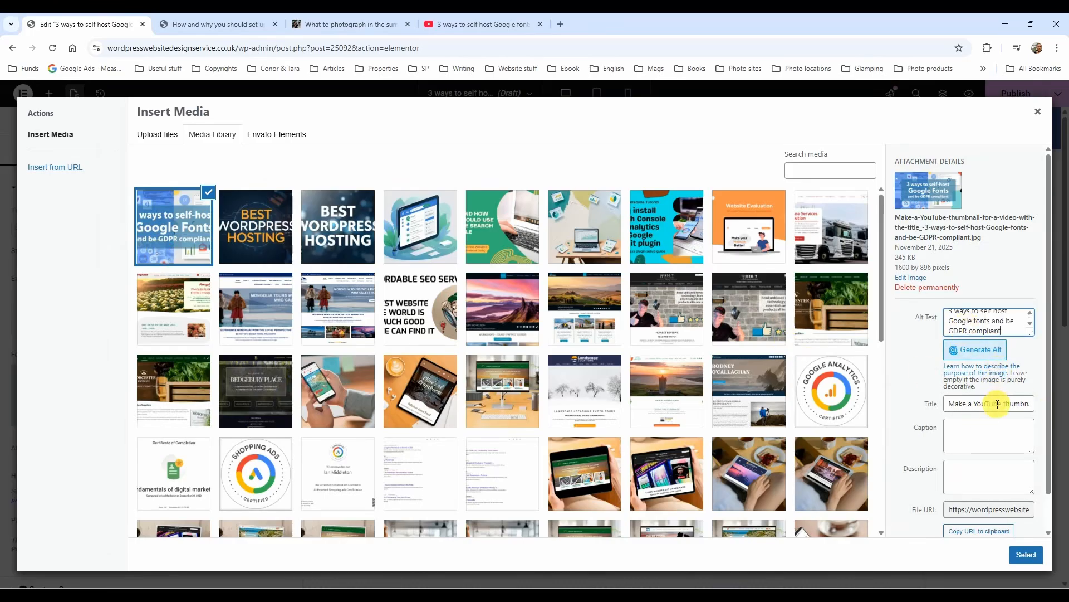
pyautogui.tripleClick(997, 405)
pyautogui.write('3 ways to self host Google fonts and be GDPR compliant')
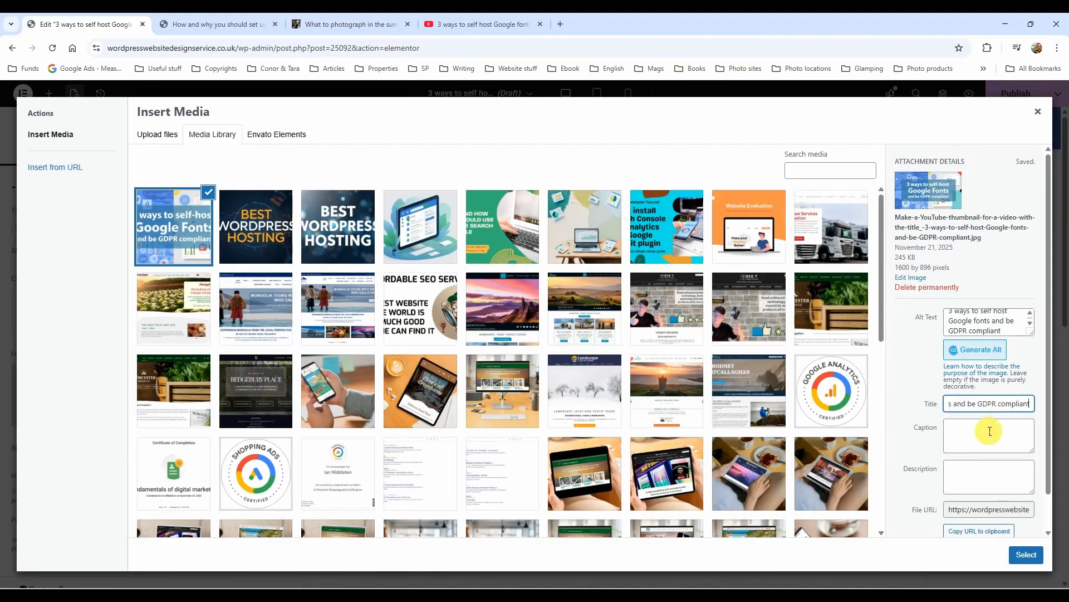
pyautogui.click(991, 431)
pyautogui.write('3 ways to self host Google fonts and be GDPR compliant')
pyautogui.click(995, 470)
pyautogui.click(997, 438)
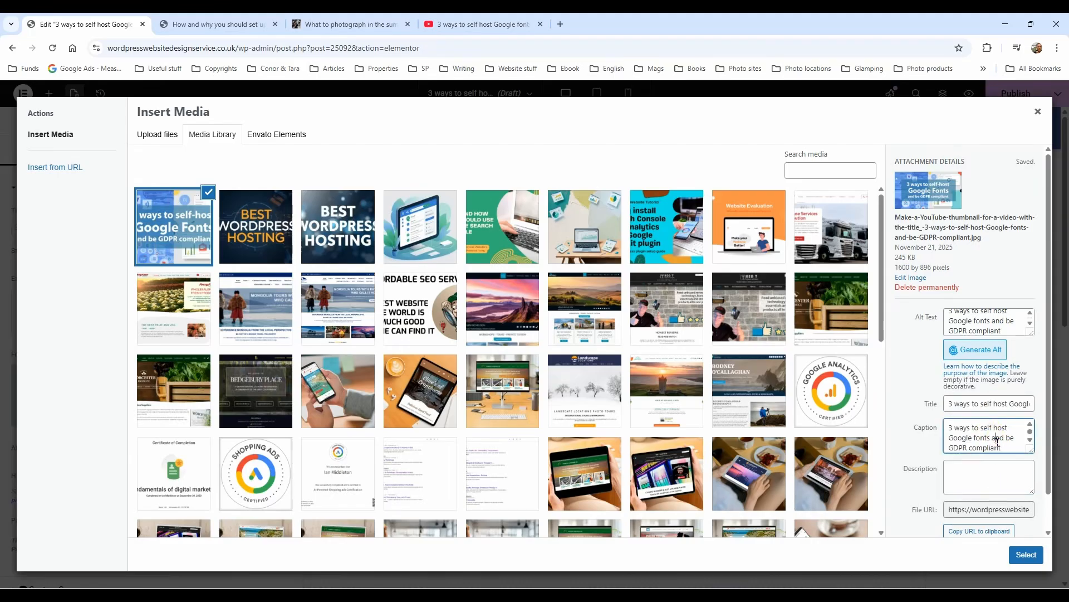
pyautogui.click(973, 324)
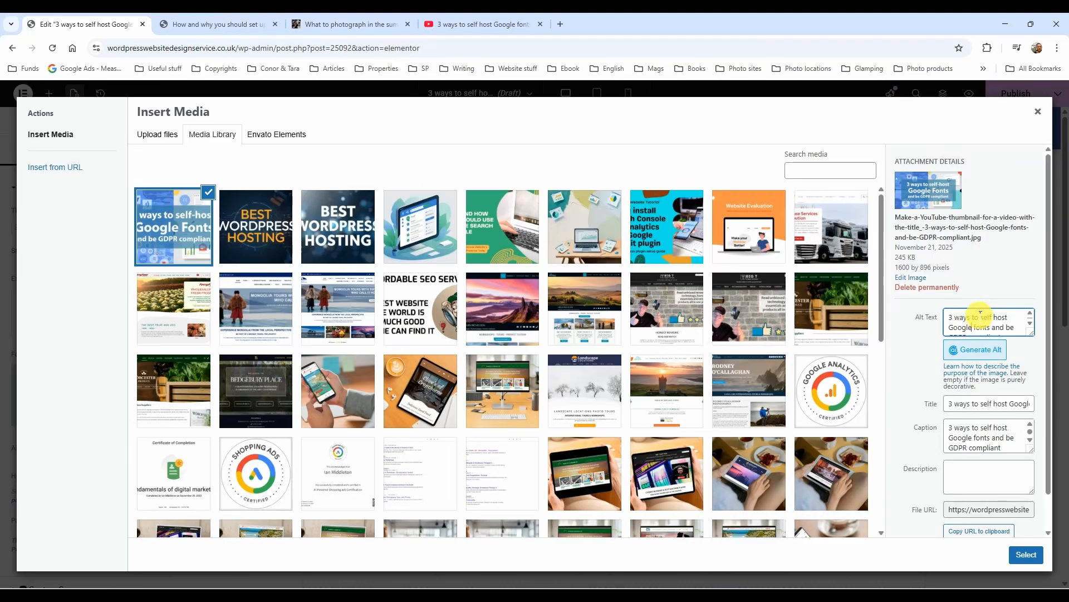
pyautogui.click(979, 316)
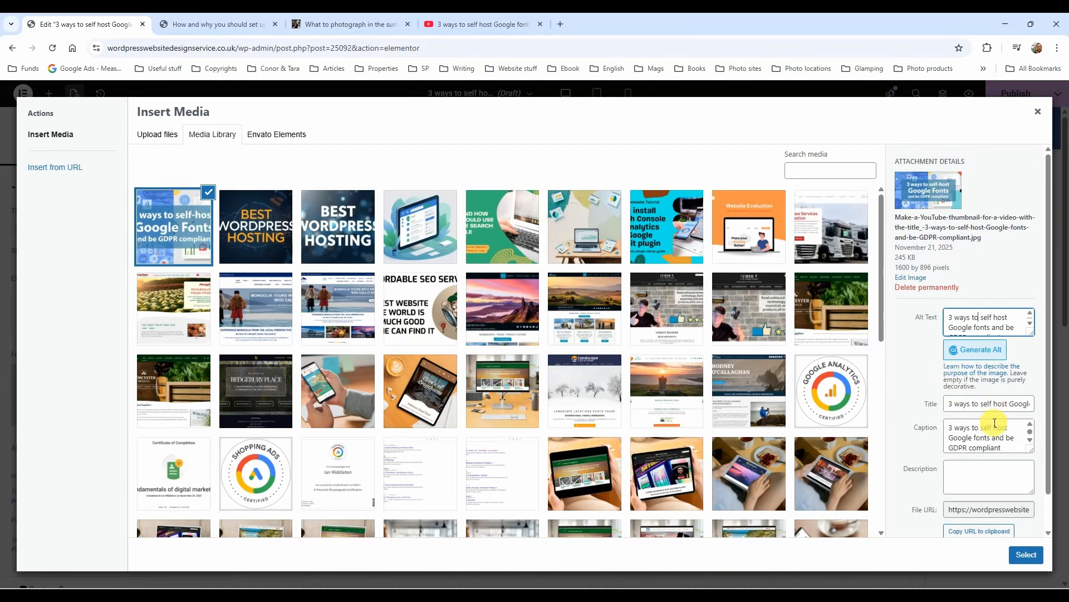
pyautogui.click(1025, 553)
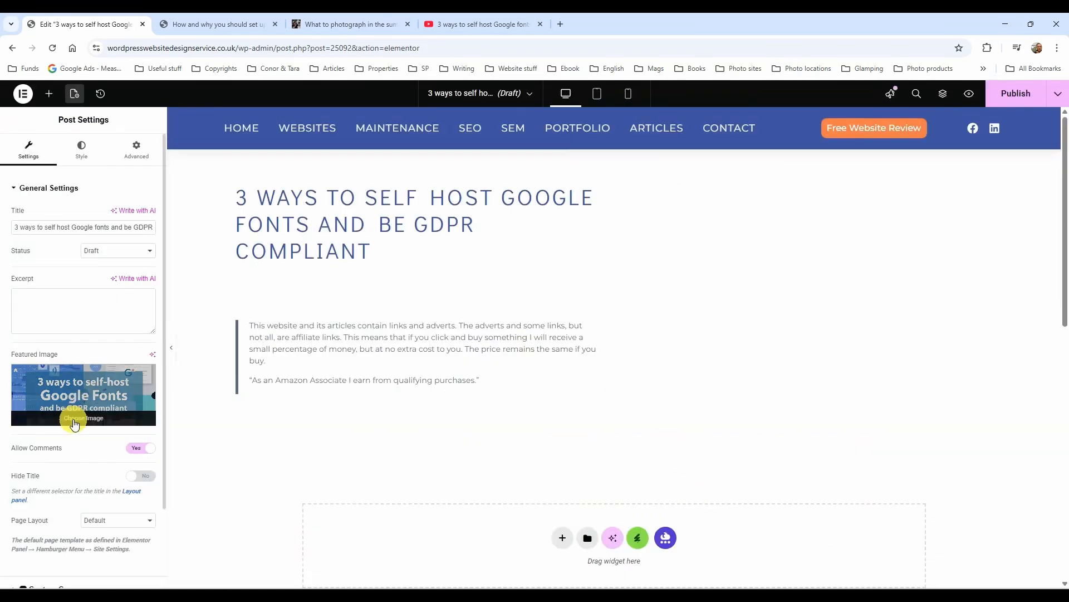
# Save the post as a draft and reload the Elementor editor to refresh the page preview
pyautogui.click(1057, 93)
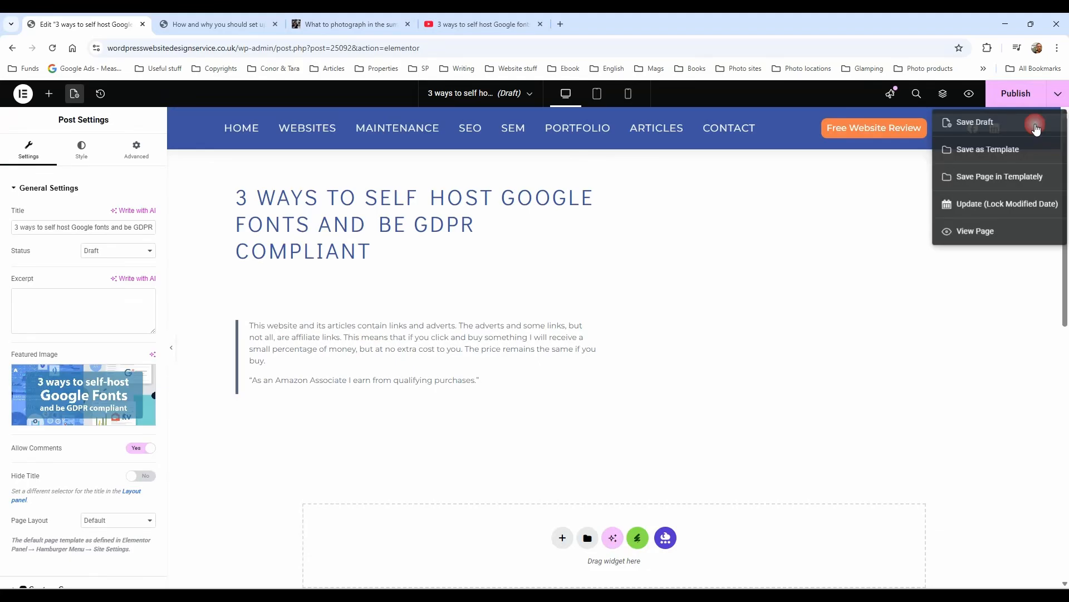
pyautogui.click(1006, 128)
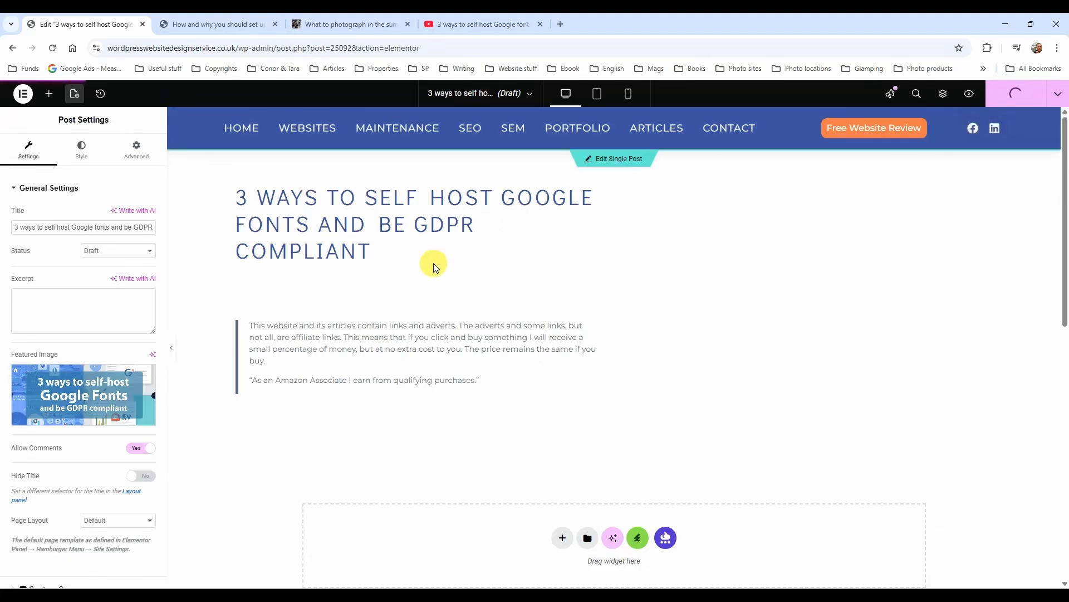
pyautogui.click(52, 48)
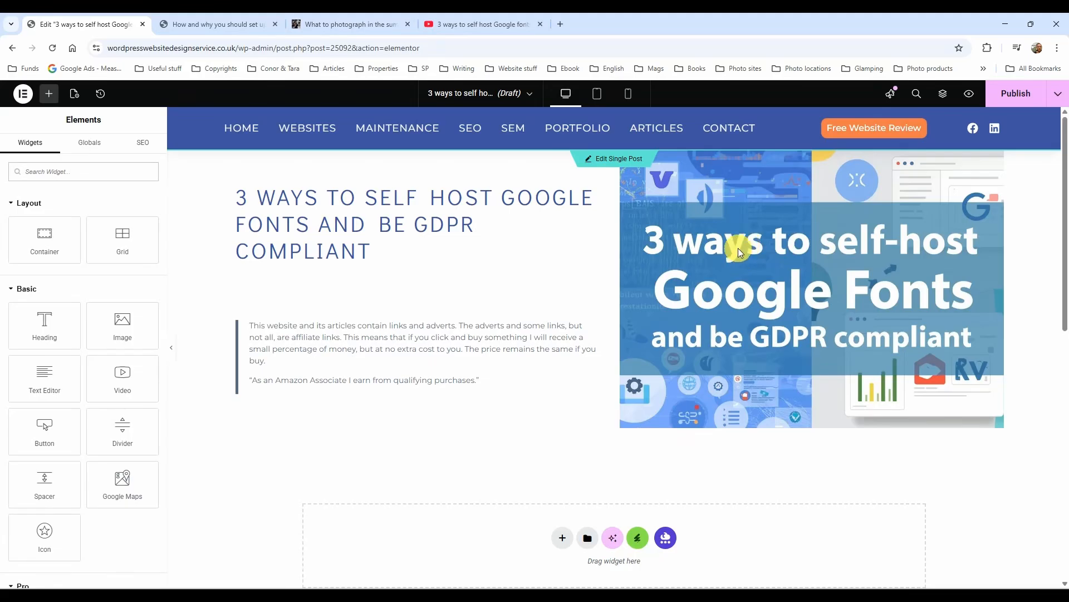
# Examine the post template's layout, from the title and featured image through the empty content area to the share links, article navigation and footer
pyautogui.scroll(-1, 910, 455)
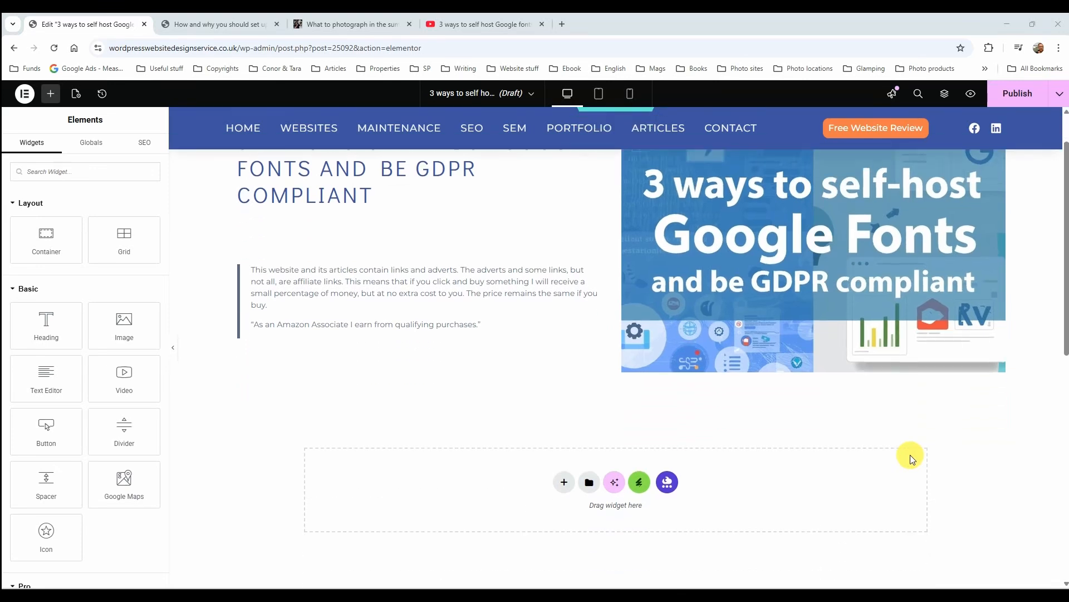
pyautogui.scroll(-2, 908, 456)
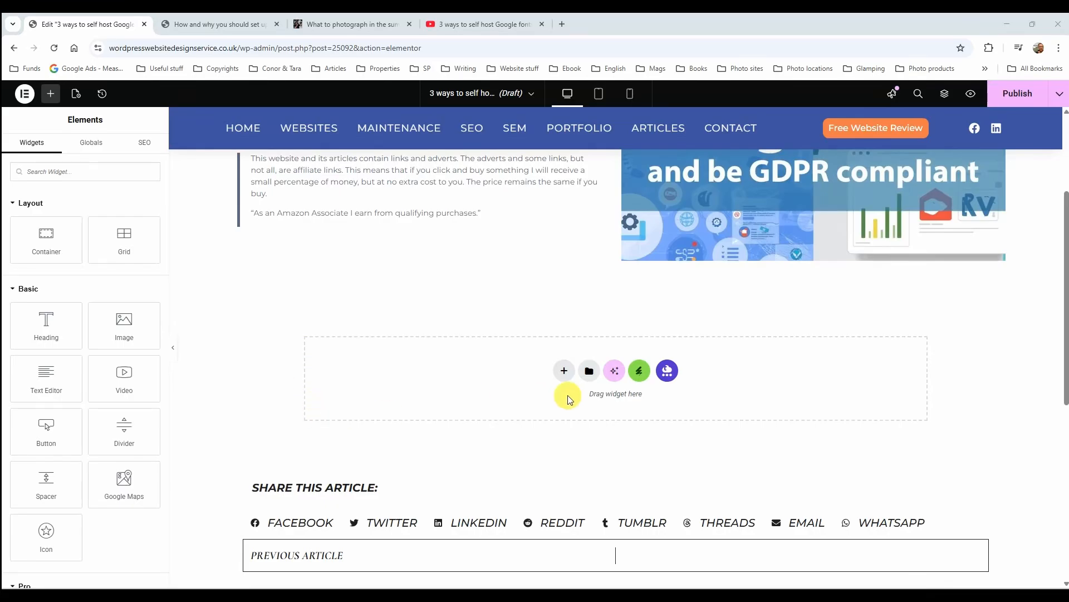
pyautogui.moveTo(589, 394); pyautogui.dragTo(649, 395)
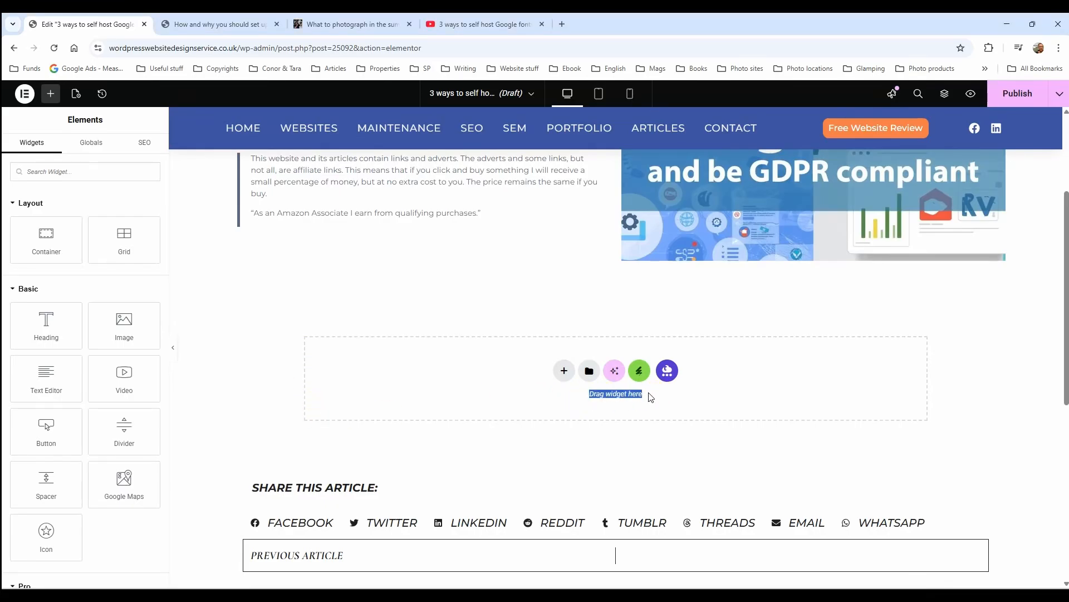
pyautogui.click(675, 396)
pyautogui.scroll(3, 659, 413)
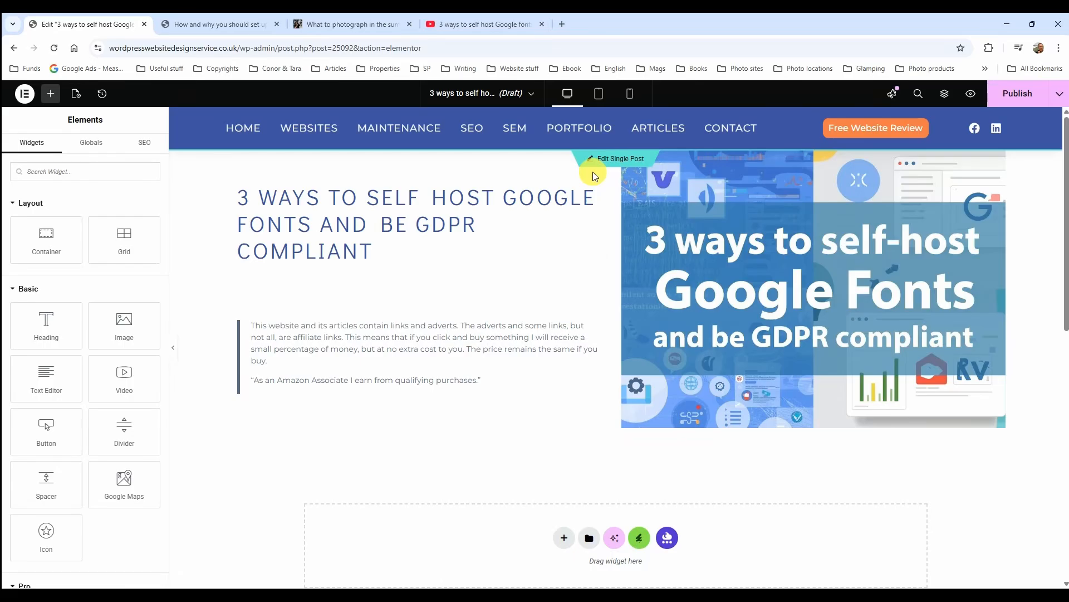
pyautogui.scroll(-2, 585, 440)
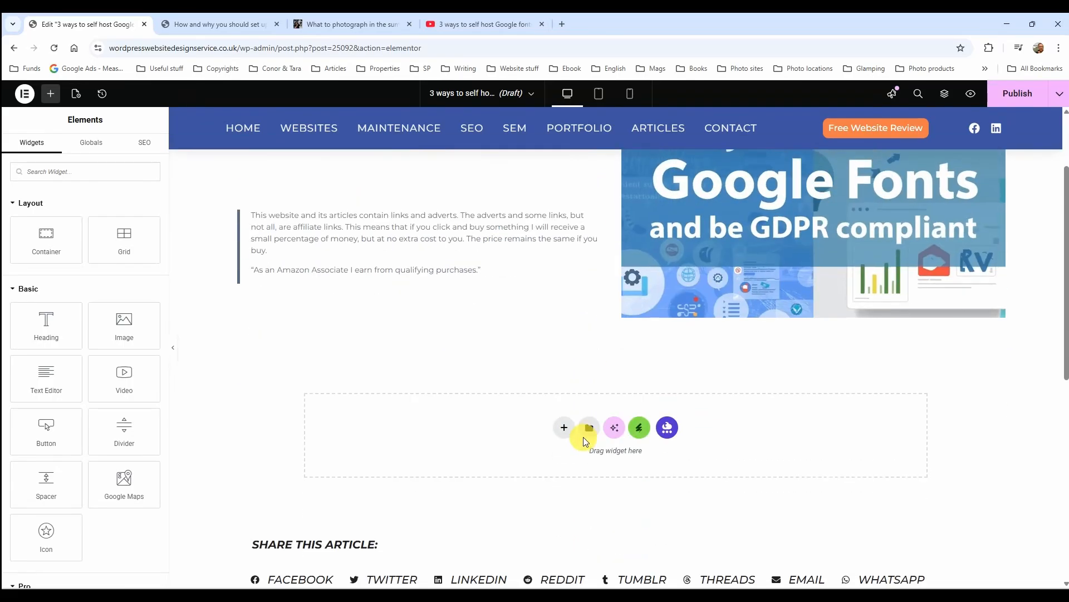
pyautogui.scroll(2, 585, 440)
pyautogui.scroll(-3, 541, 373)
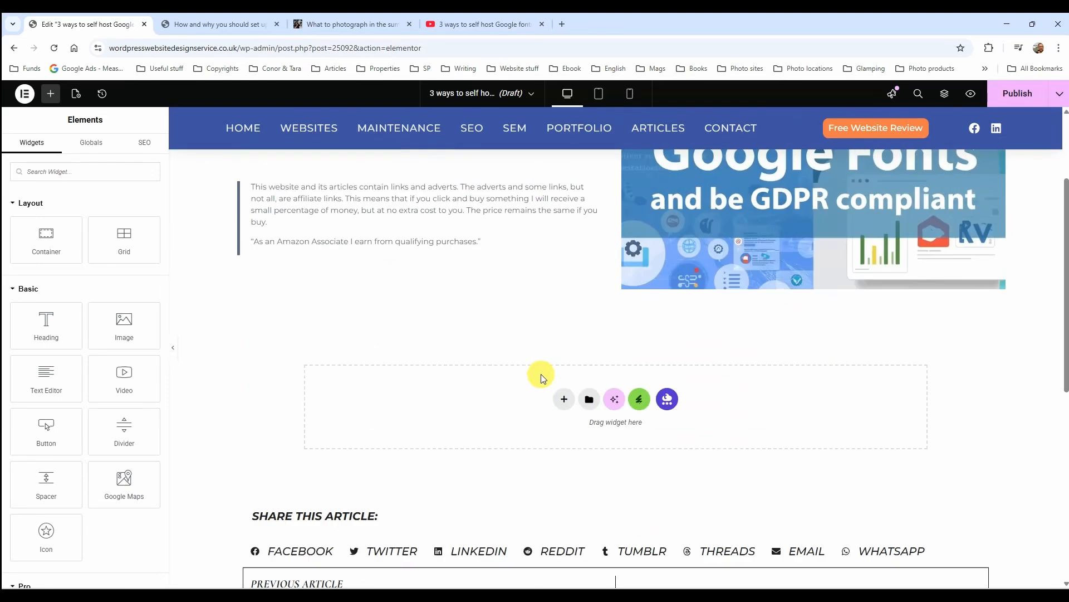
pyautogui.scroll(-4, 542, 378)
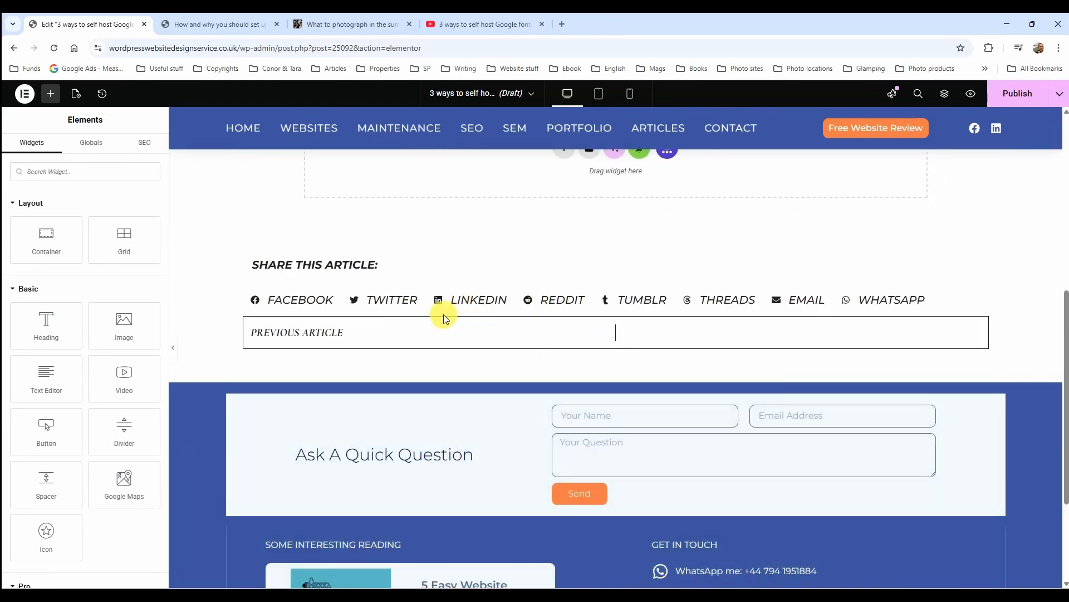
pyautogui.scroll(3, 312, 289)
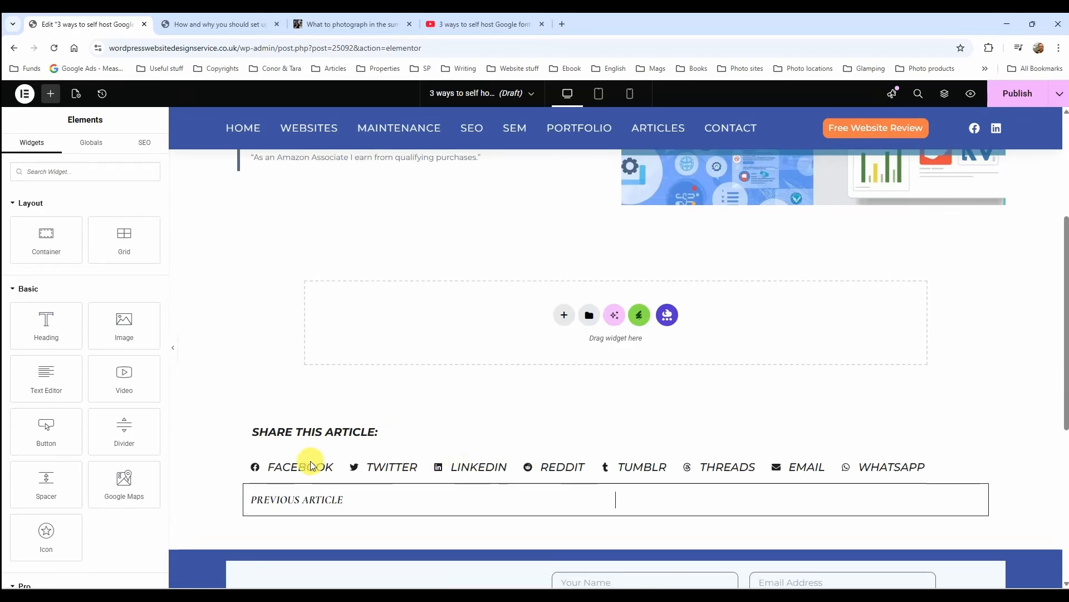
pyautogui.scroll(-2, 362, 433)
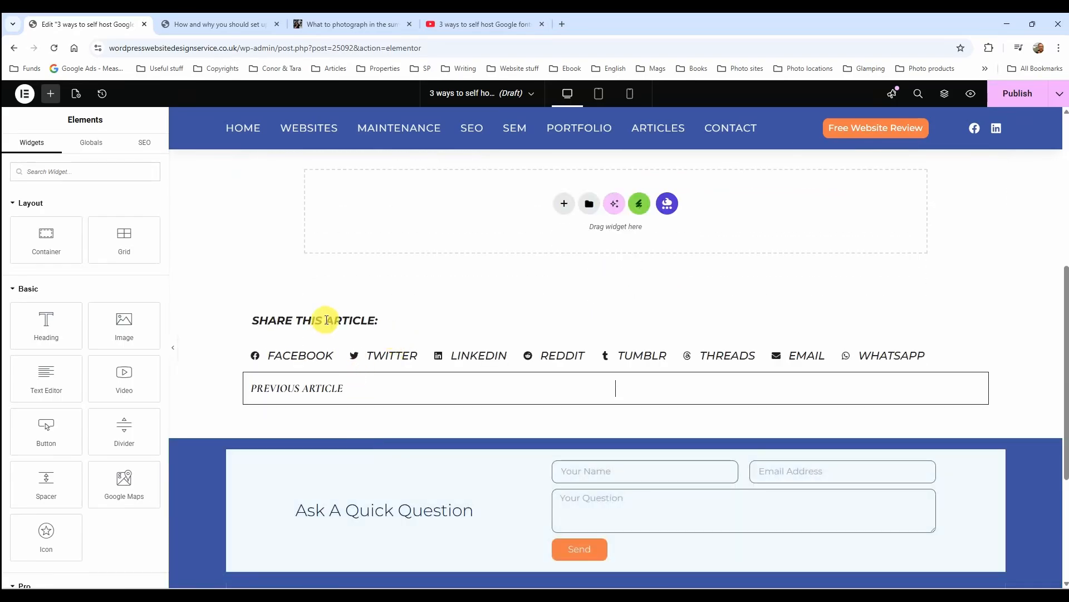
pyautogui.scroll(-1, 535, 510)
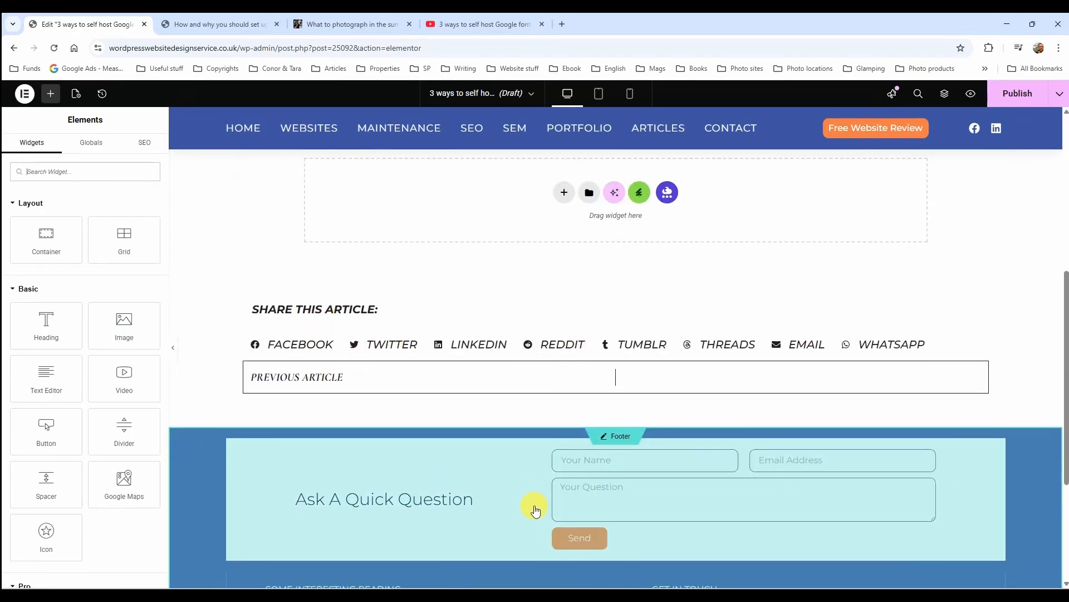
pyautogui.scroll(-3, 596, 470)
pyautogui.scroll(5, 621, 312)
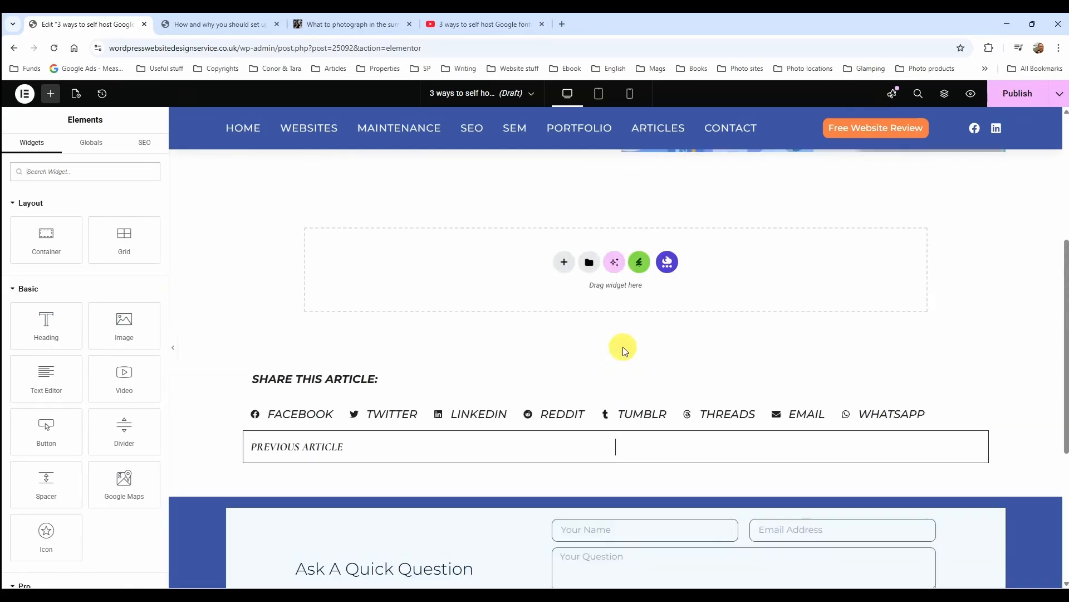
pyautogui.scroll(3, 622, 350)
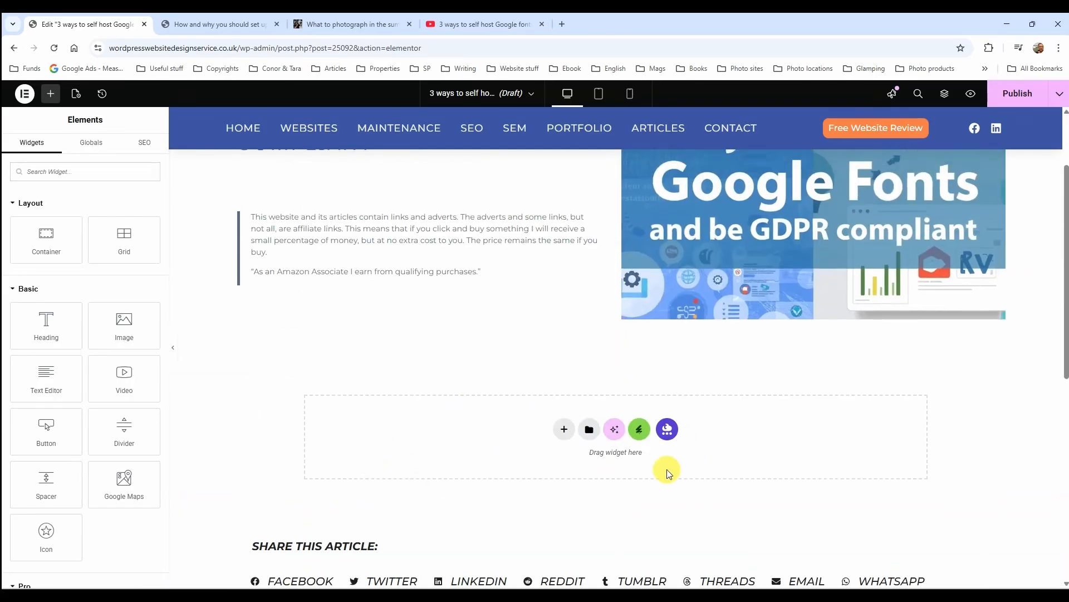
# Look through Elementor's global elements, the post's SEO checks, and the available Layout, Basic and Pro widgets
pyautogui.click(51, 98)
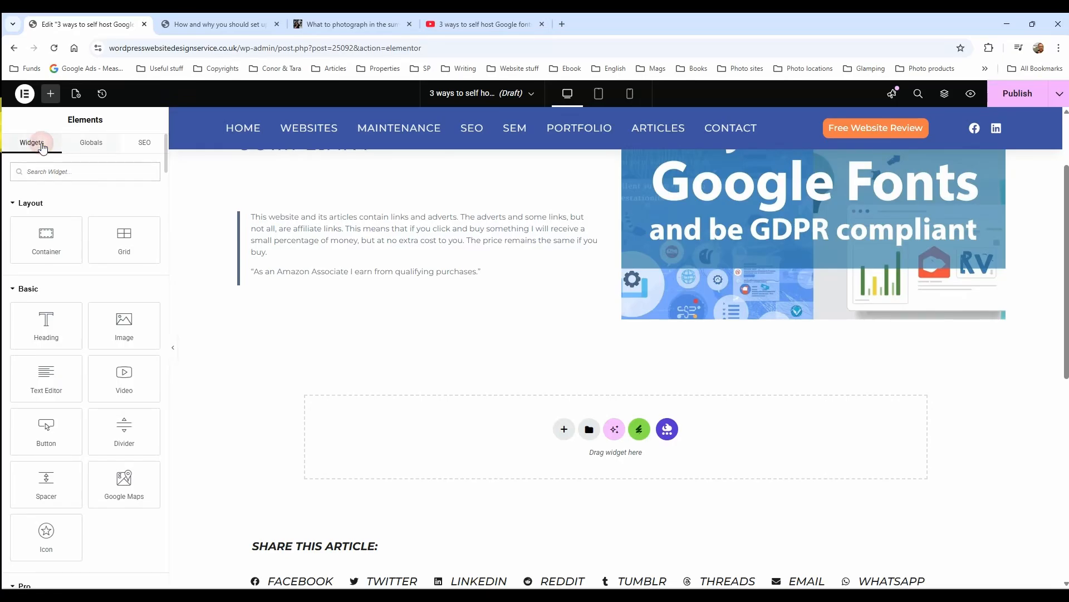
pyautogui.click(92, 143)
pyautogui.click(138, 144)
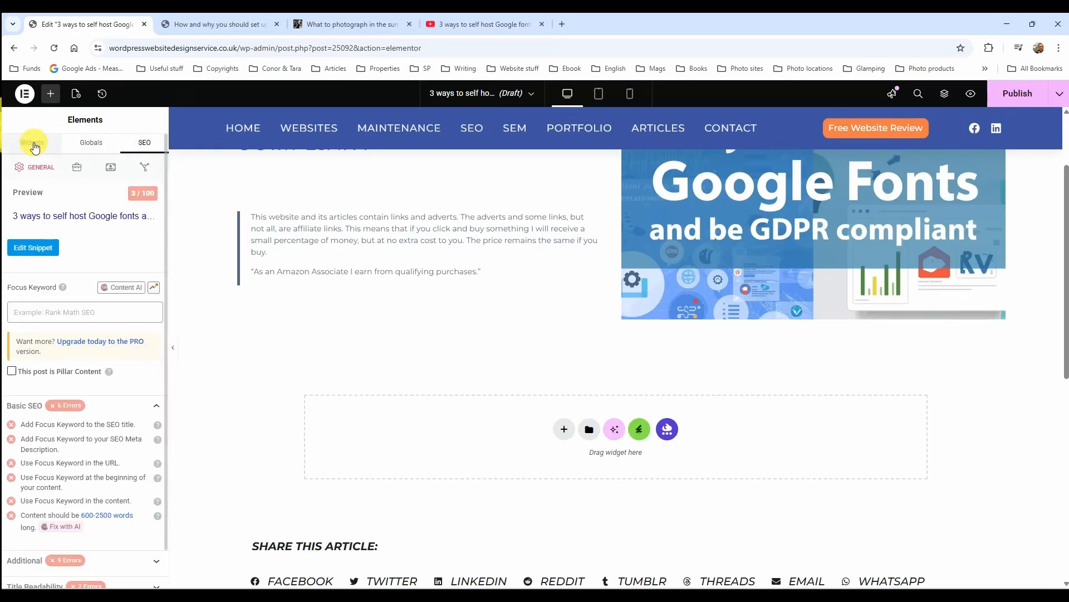
pyautogui.click(34, 146)
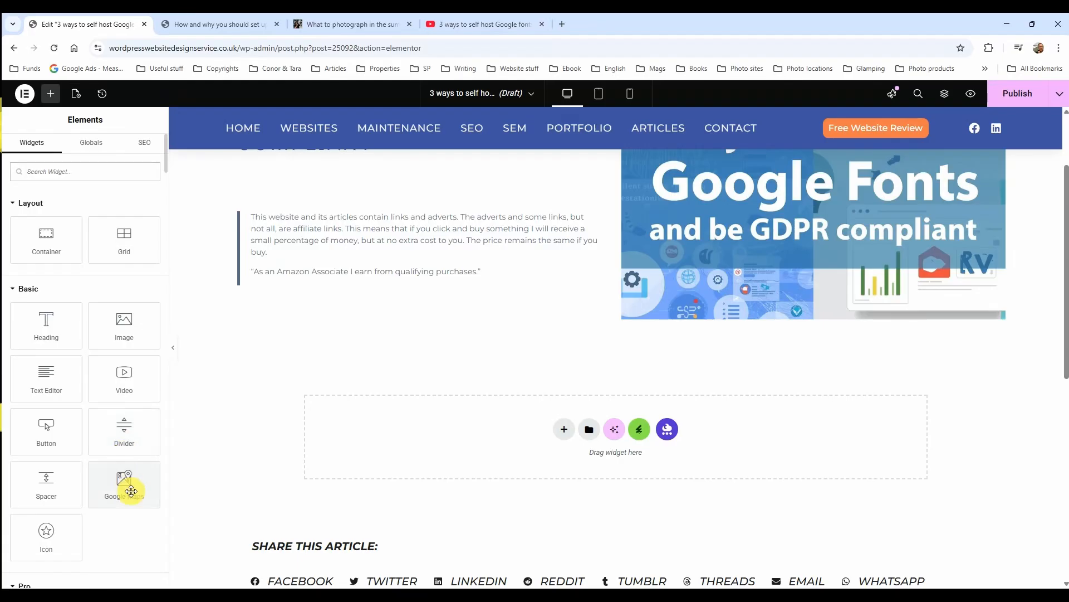
pyautogui.scroll(-2, 49, 487)
pyautogui.scroll(-4, 52, 437)
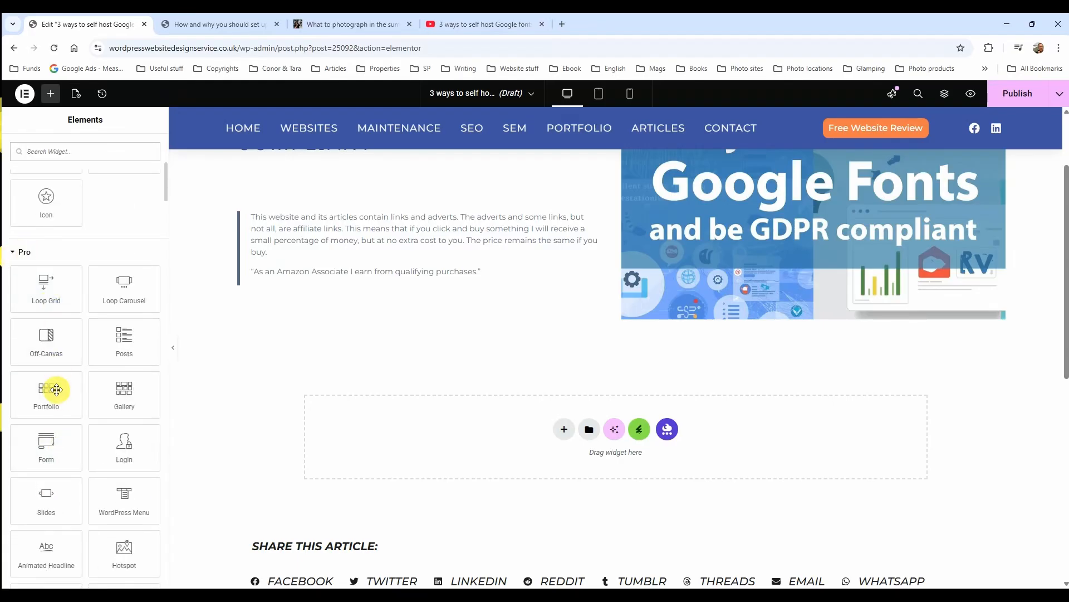
pyautogui.scroll(-5, 52, 388)
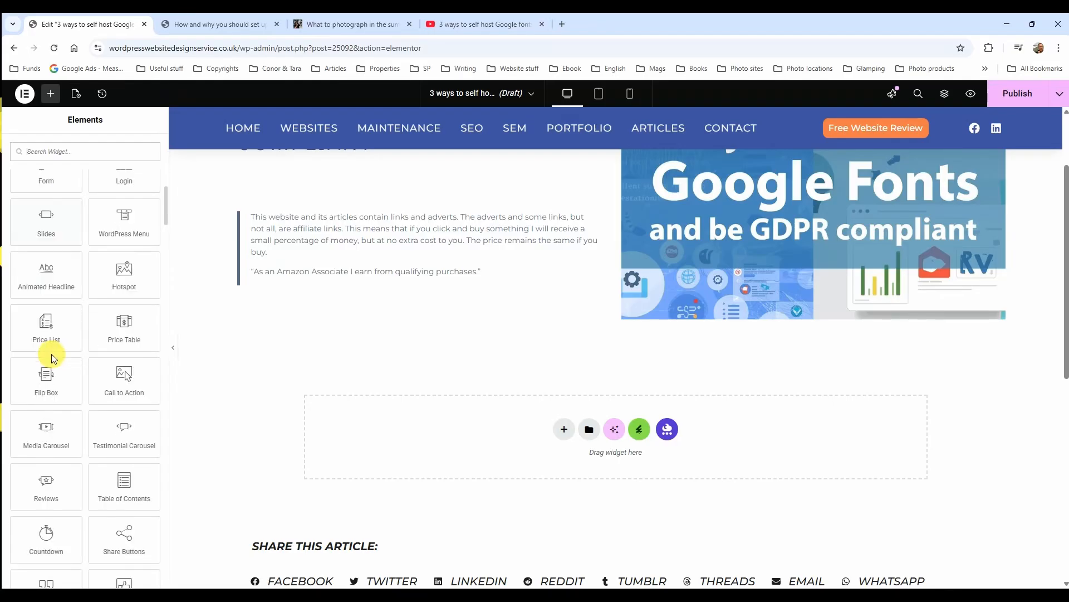
pyautogui.scroll(10, 52, 356)
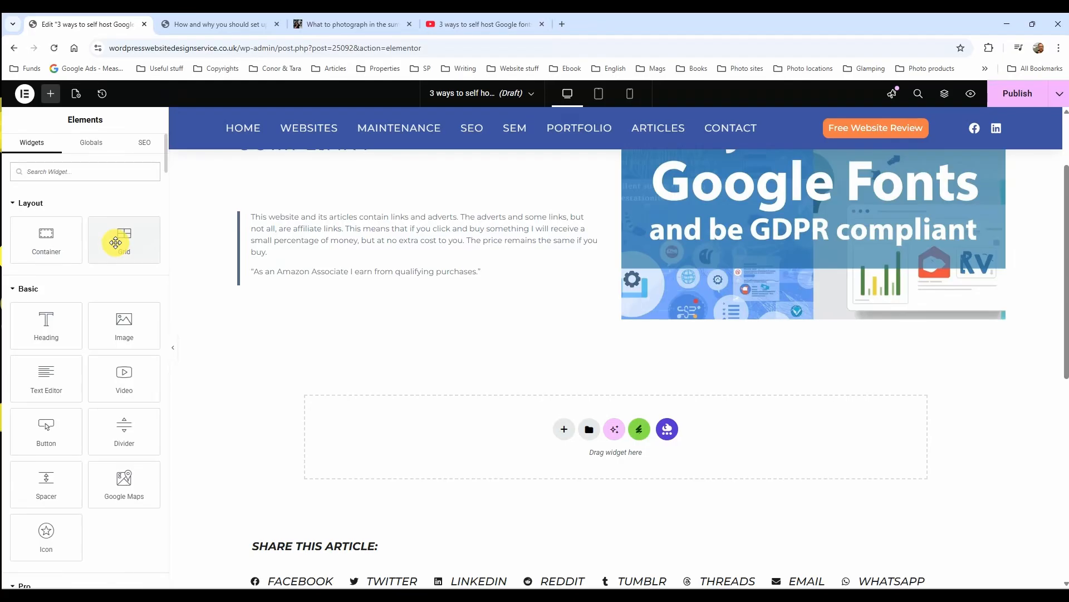
pyautogui.moveTo(116, 242); pyautogui.dragTo(38, 257)
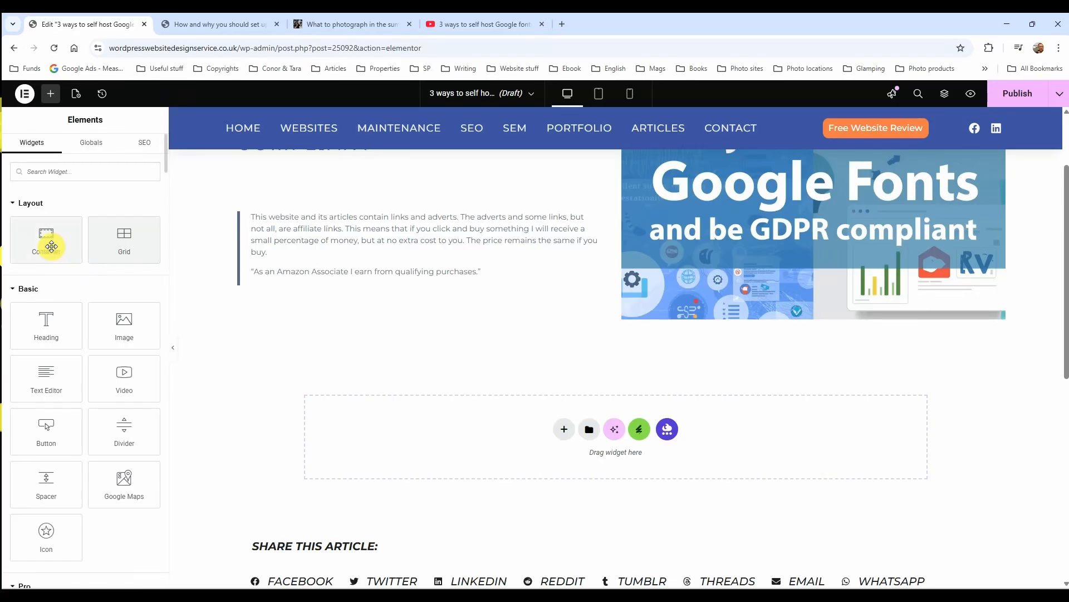
# Add a grid container with two columns and two rows to the empty content area, and delete it again
pyautogui.moveTo(51, 247); pyautogui.dragTo(108, 241)
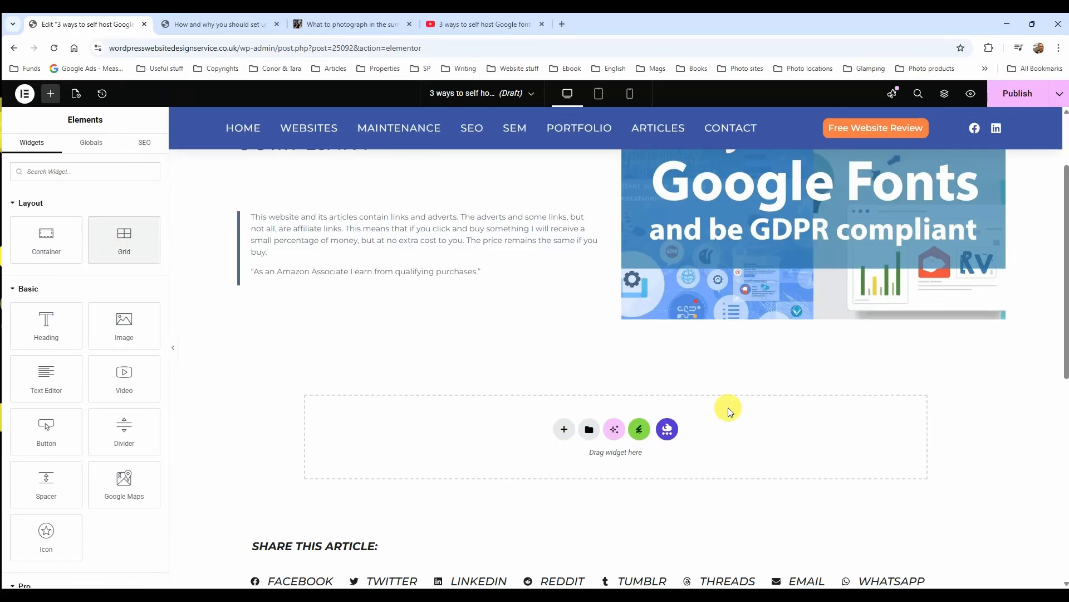
pyautogui.click(565, 432)
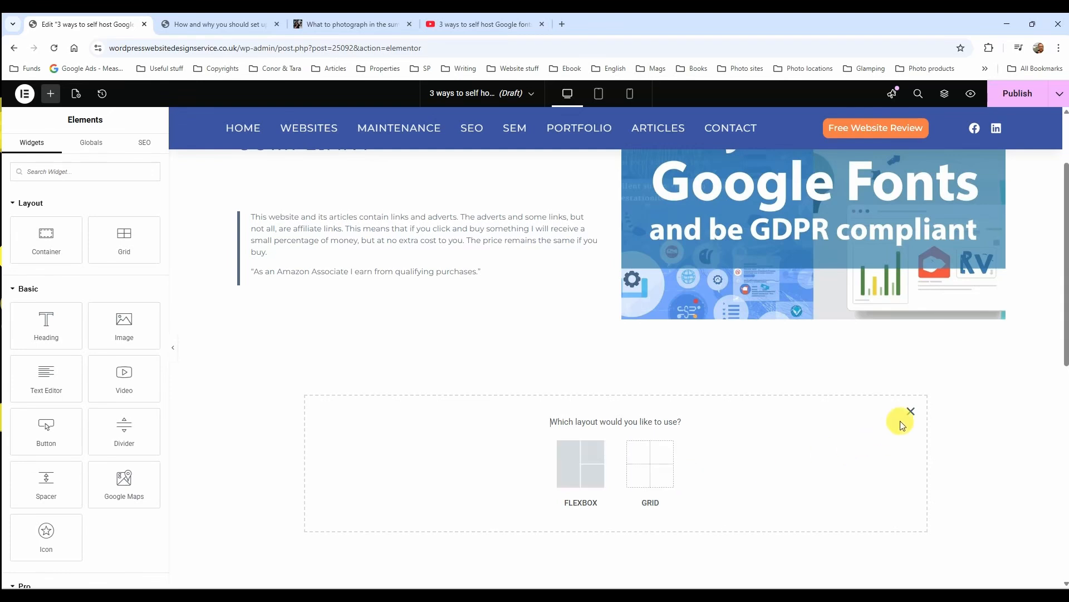
pyautogui.click(655, 468)
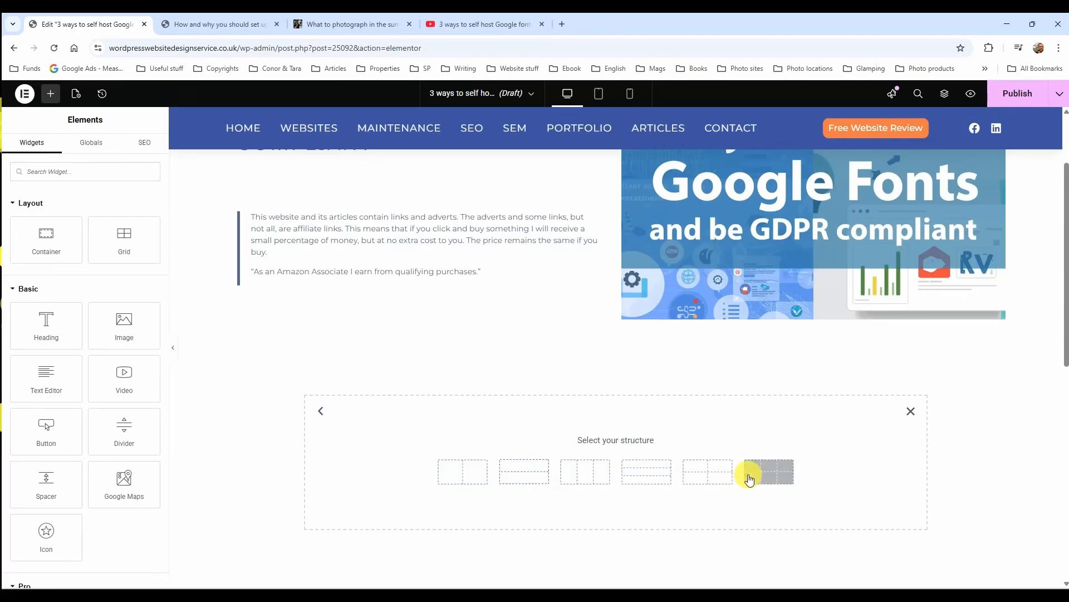
pyautogui.click(702, 473)
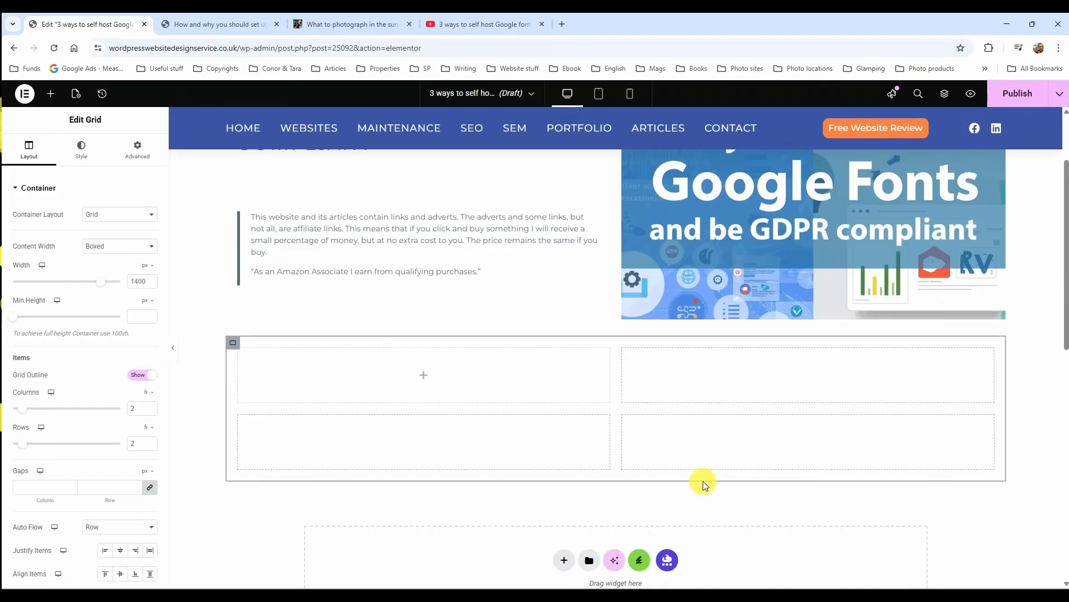
pyautogui.rightClick(232, 343)
pyautogui.click(308, 579)
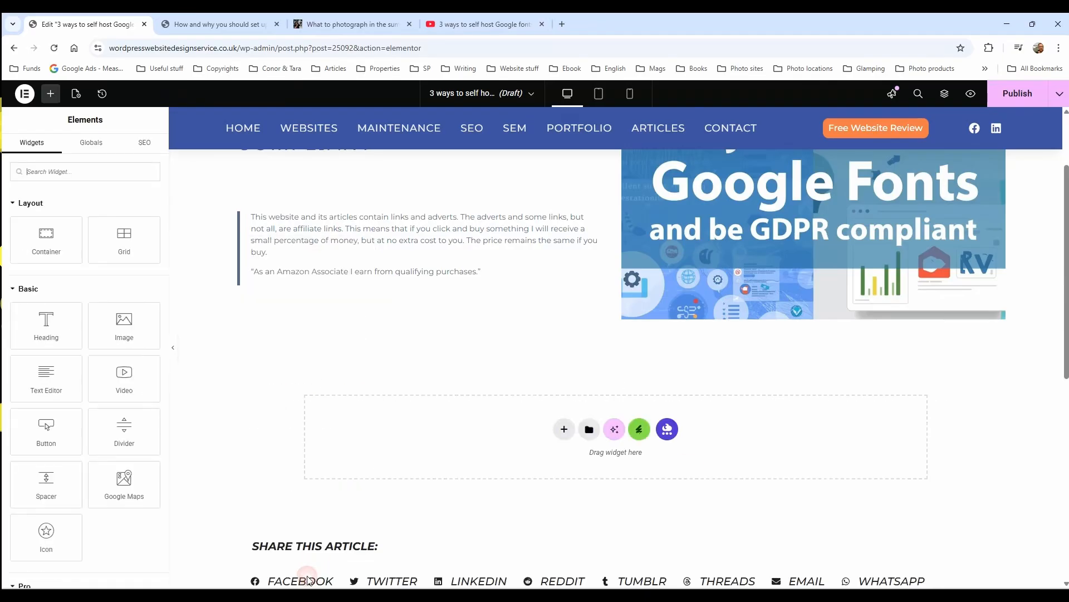
# Add a flexbox container with four equal columns to the content area, and delete it again
pyautogui.click(560, 432)
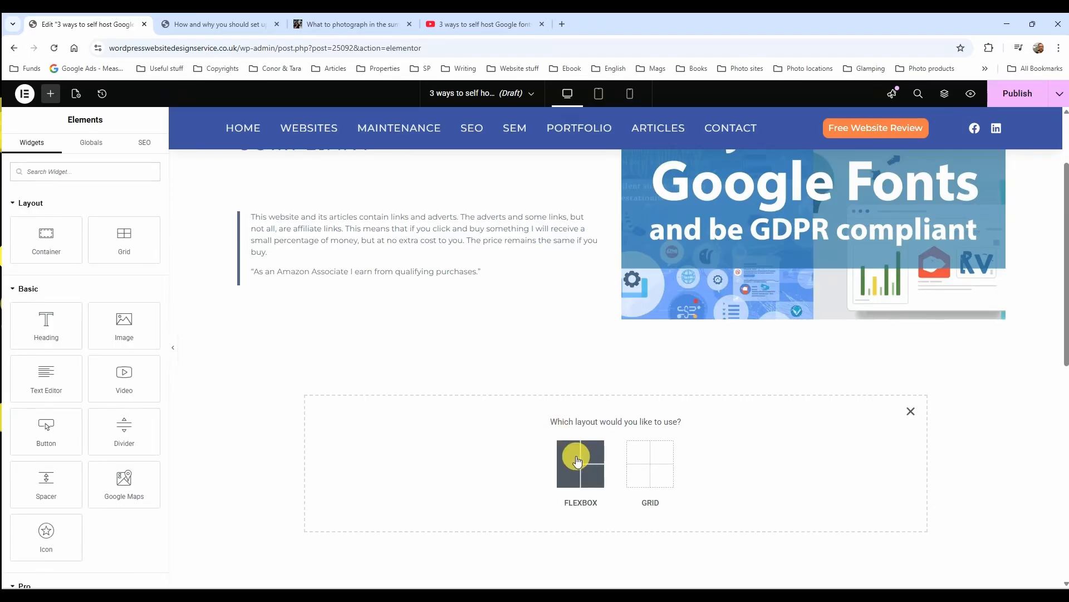
pyautogui.click(577, 448)
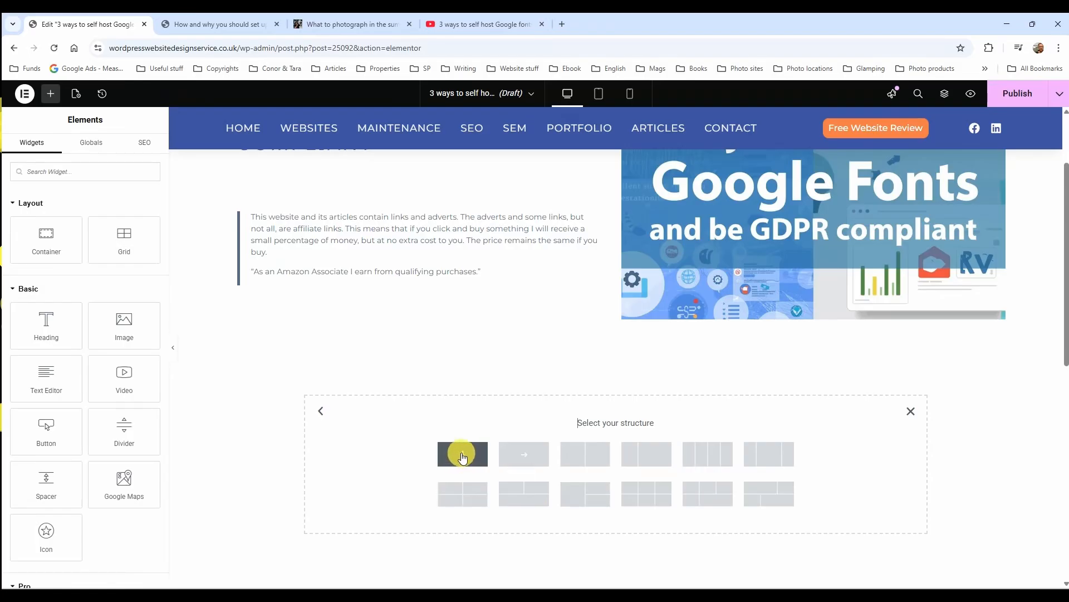
pyautogui.click(691, 458)
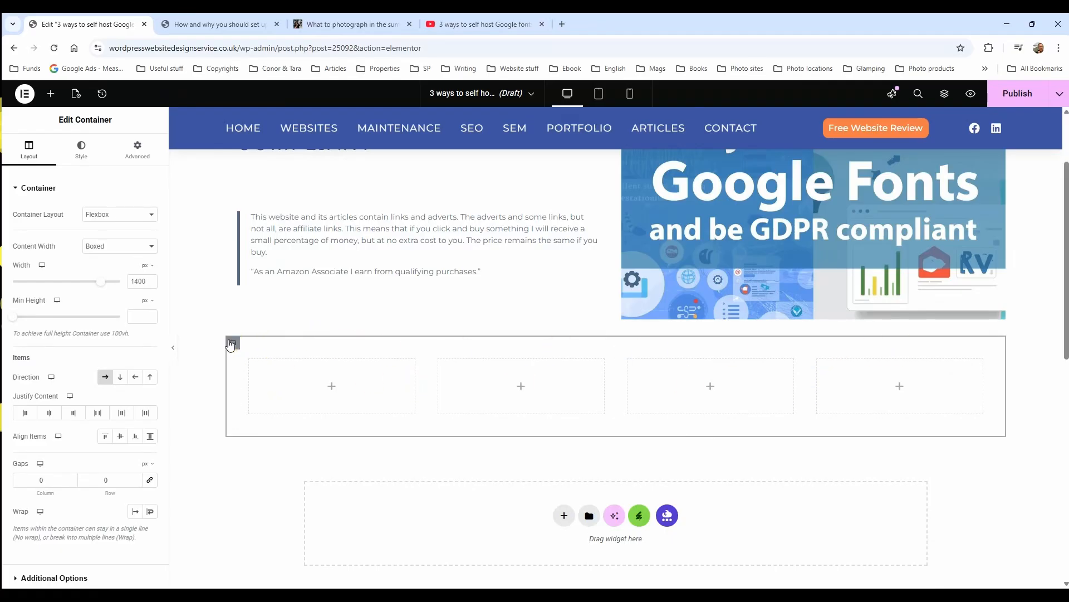
pyautogui.rightClick(231, 344)
pyautogui.click(279, 576)
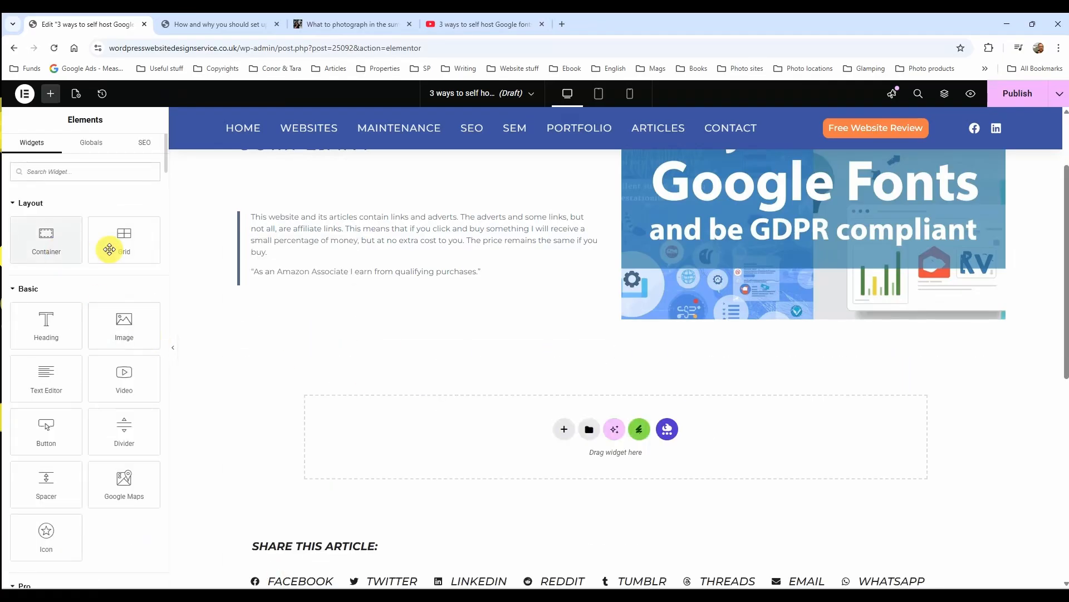
# Add a grid with three columns and two rows, delete it, and look through the available grid structures
pyautogui.click(126, 241)
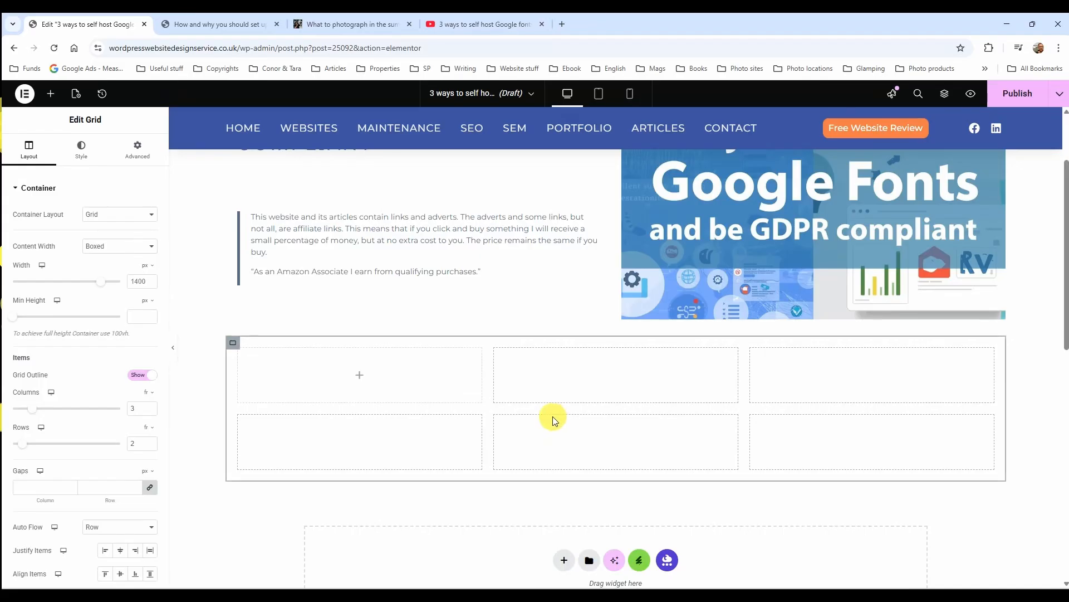
pyautogui.rightClick(233, 342)
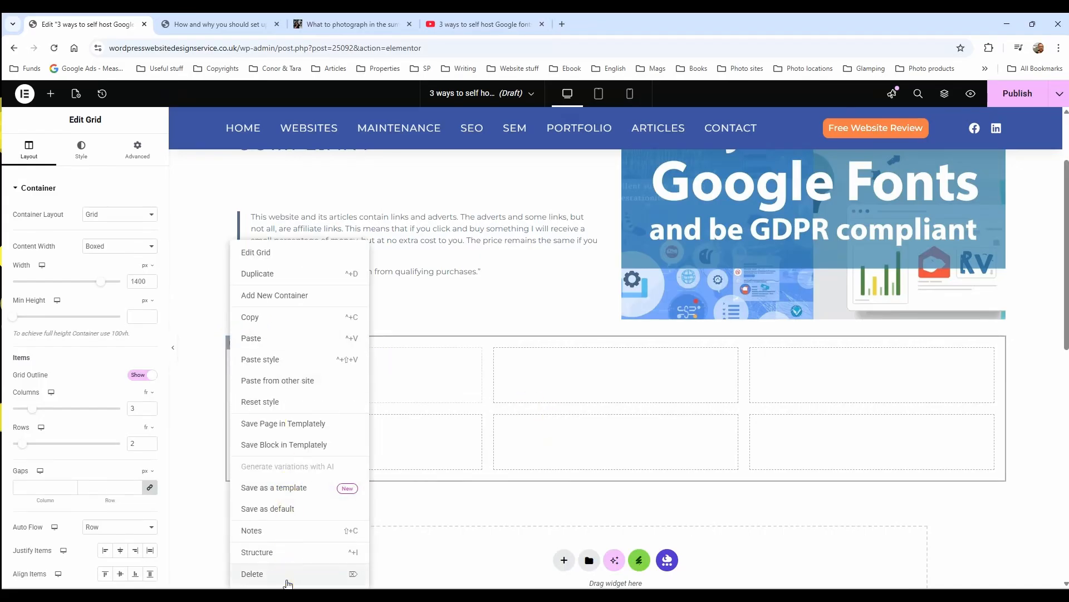
pyautogui.click(287, 582)
pyautogui.click(563, 425)
pyautogui.click(648, 461)
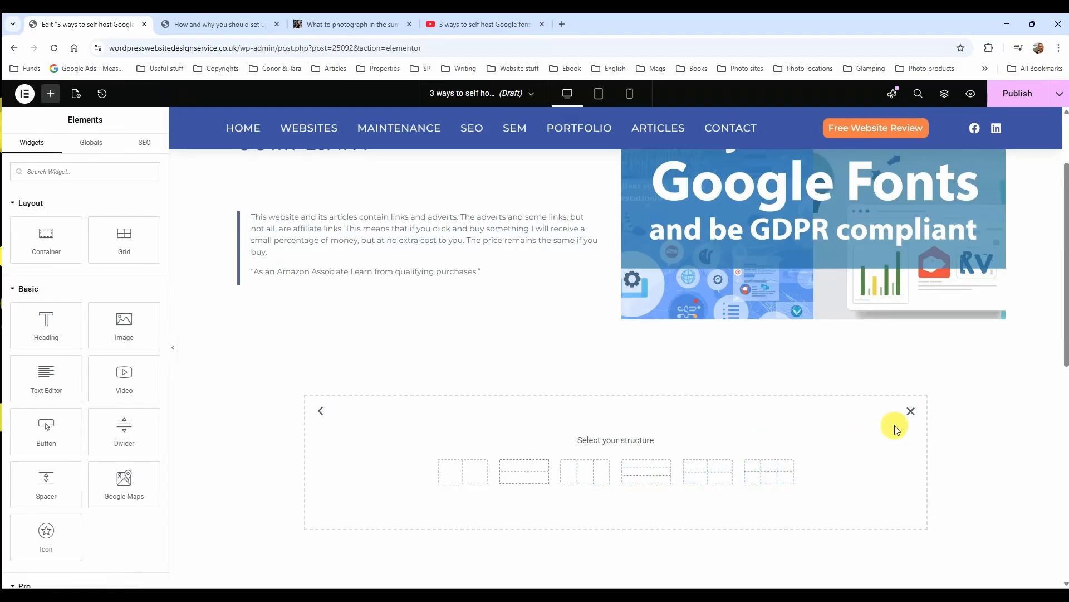
pyautogui.click(911, 411)
# Add a flexbox container with a one-third and two-thirds column structure to the content area
pyautogui.click(565, 430)
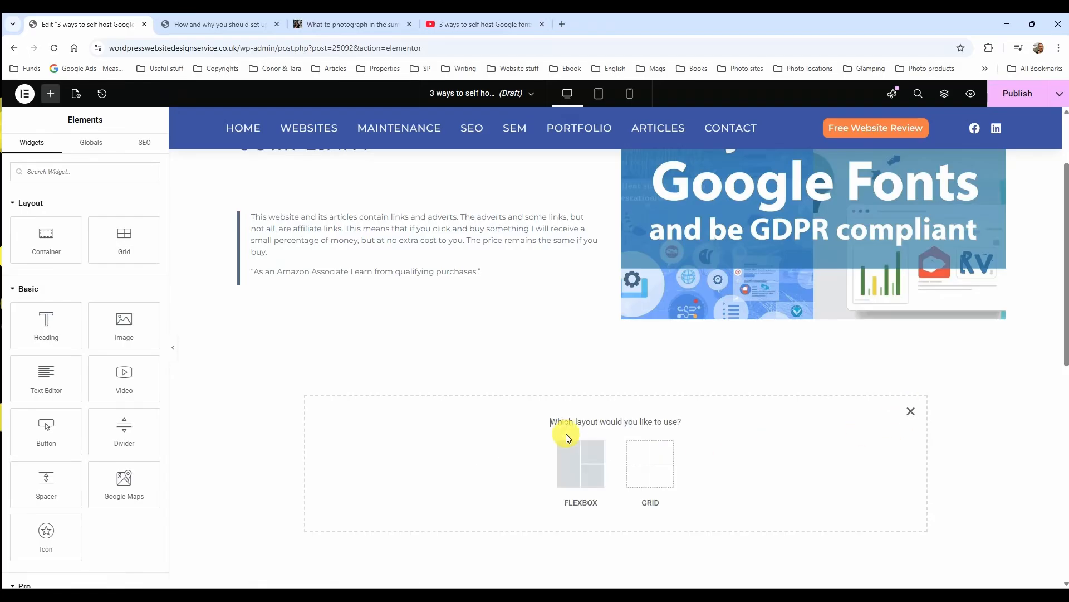
pyautogui.click(579, 456)
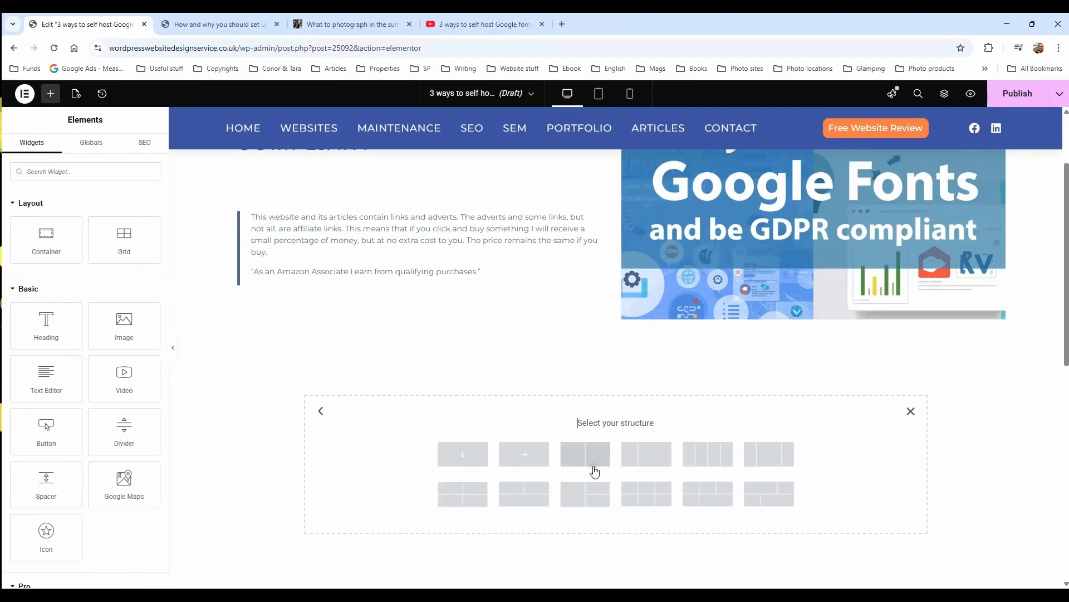
pyautogui.click(637, 456)
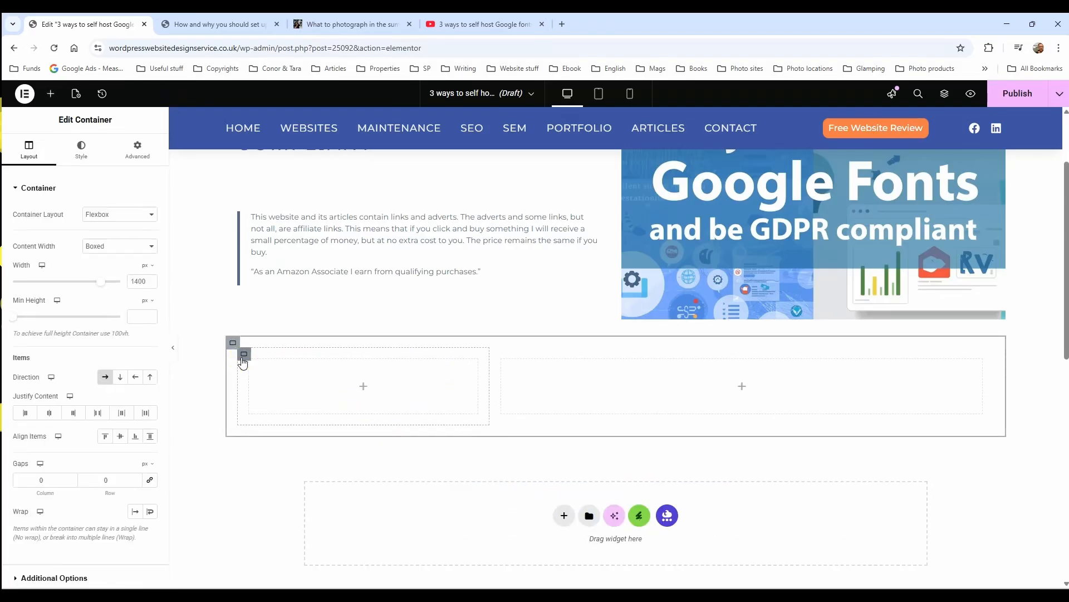
# Set the width of both inner containers to 40%
pyautogui.click(243, 354)
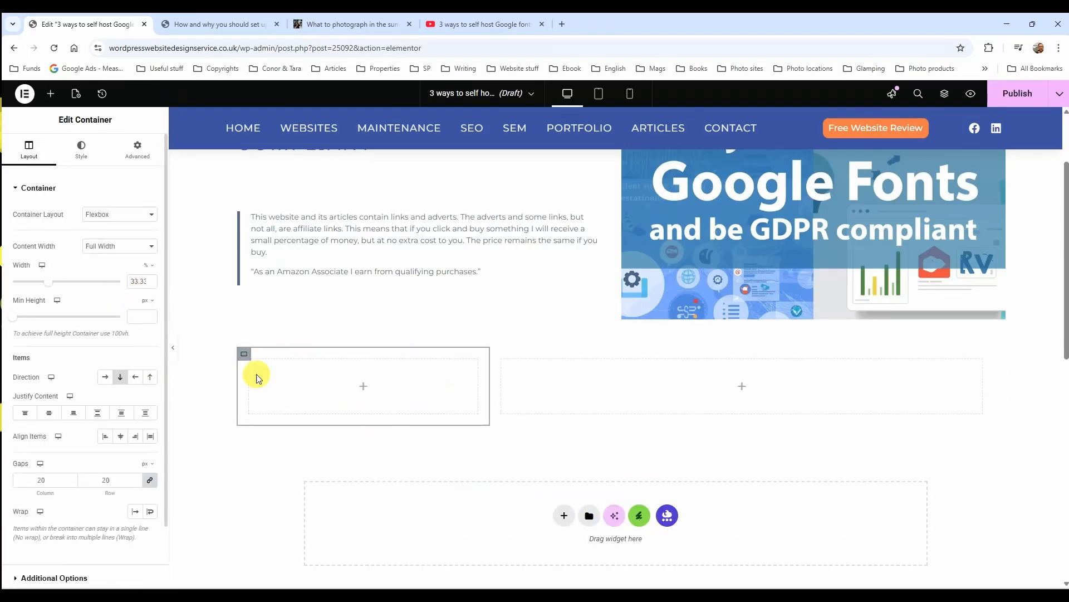
pyautogui.click(496, 354)
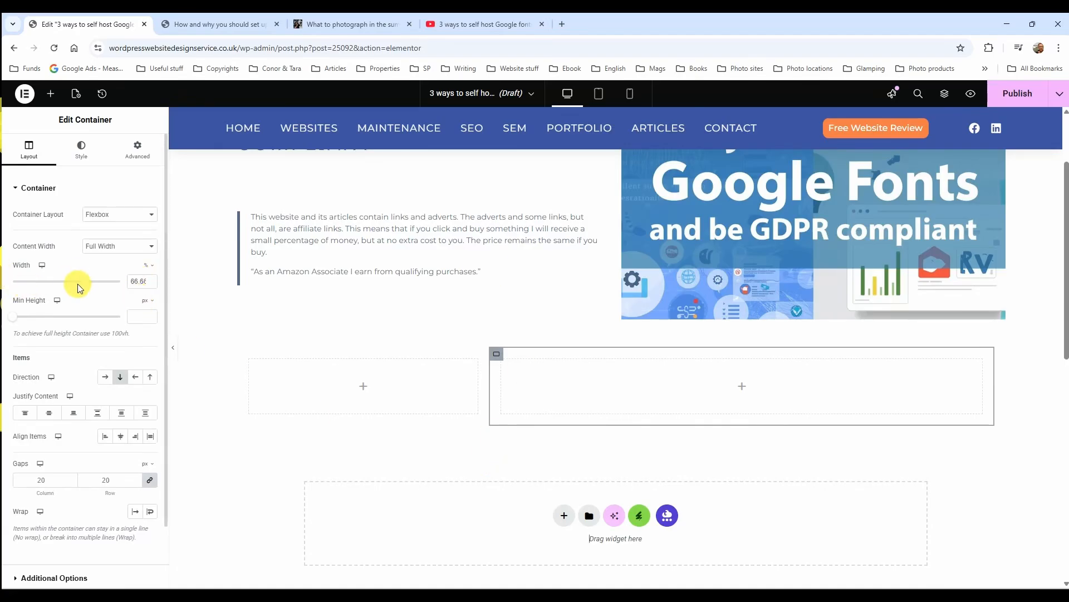
pyautogui.moveTo(85, 281); pyautogui.dragTo(61, 285)
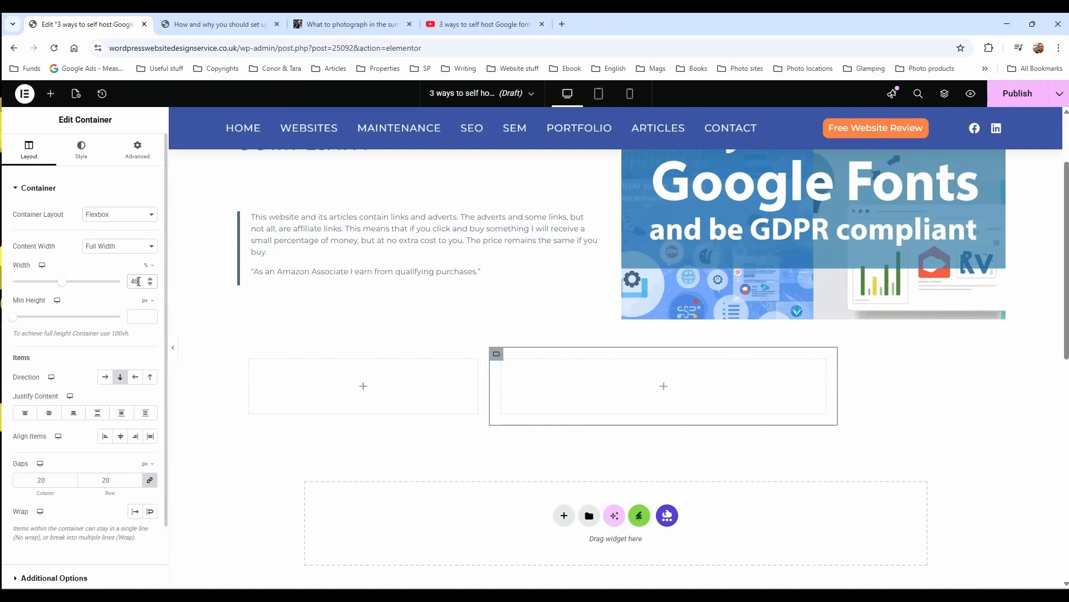
pyautogui.write('40')
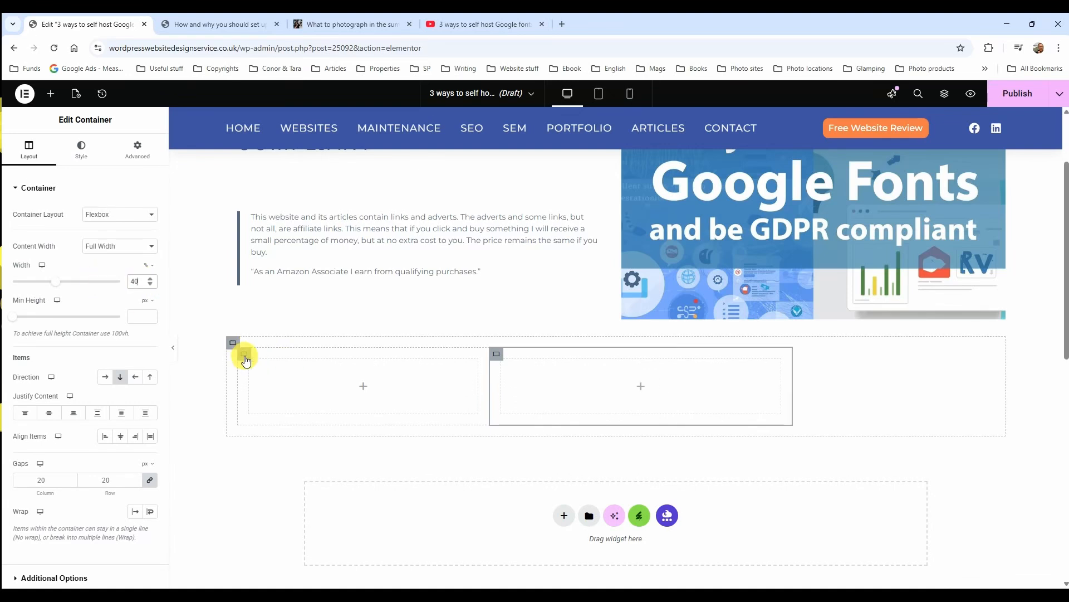
pyautogui.click(244, 355)
pyautogui.doubleClick(154, 282)
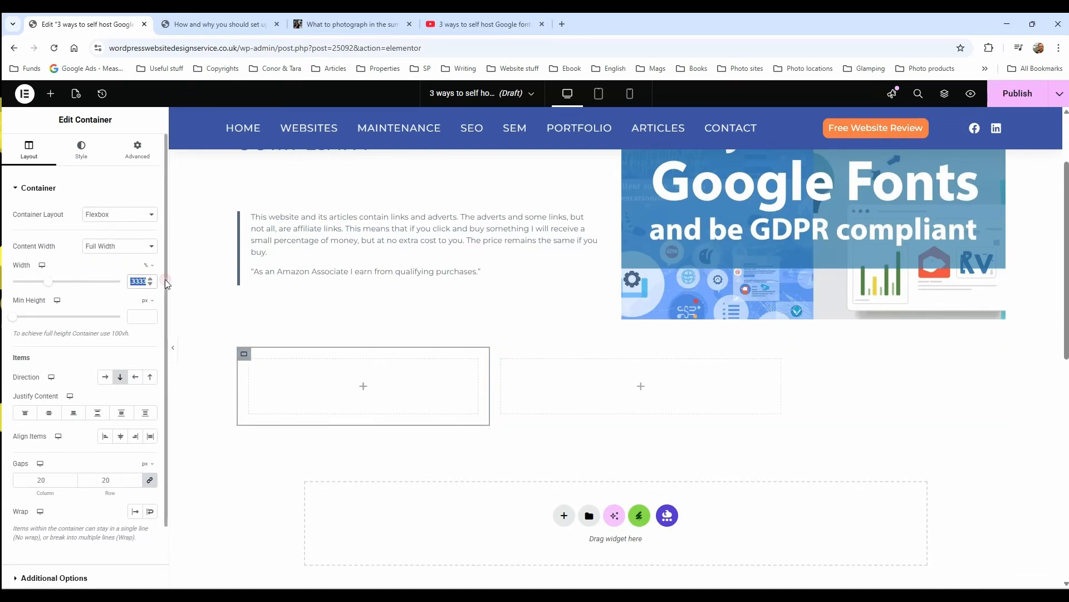
pyautogui.write('40')
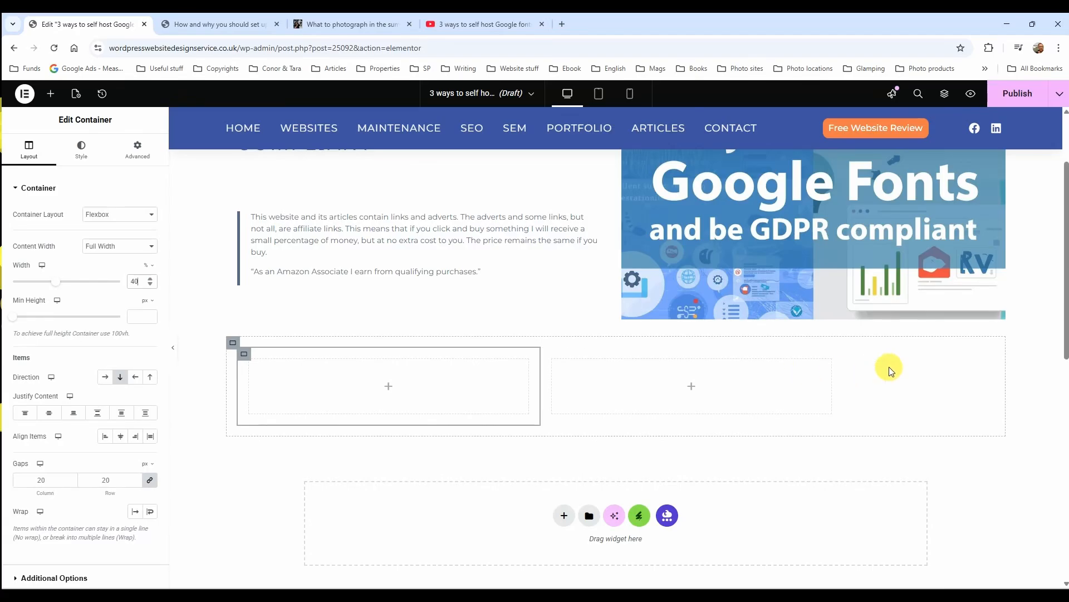
# Duplicate the second inner container and delete the duplicate
pyautogui.click(547, 356)
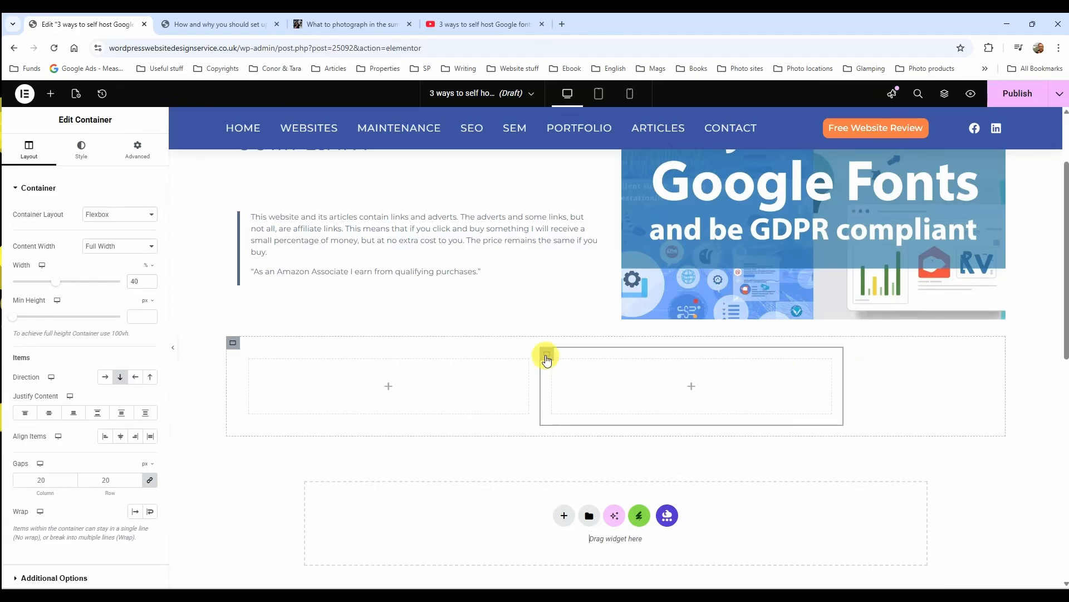
pyautogui.rightClick(546, 355)
pyautogui.click(593, 283)
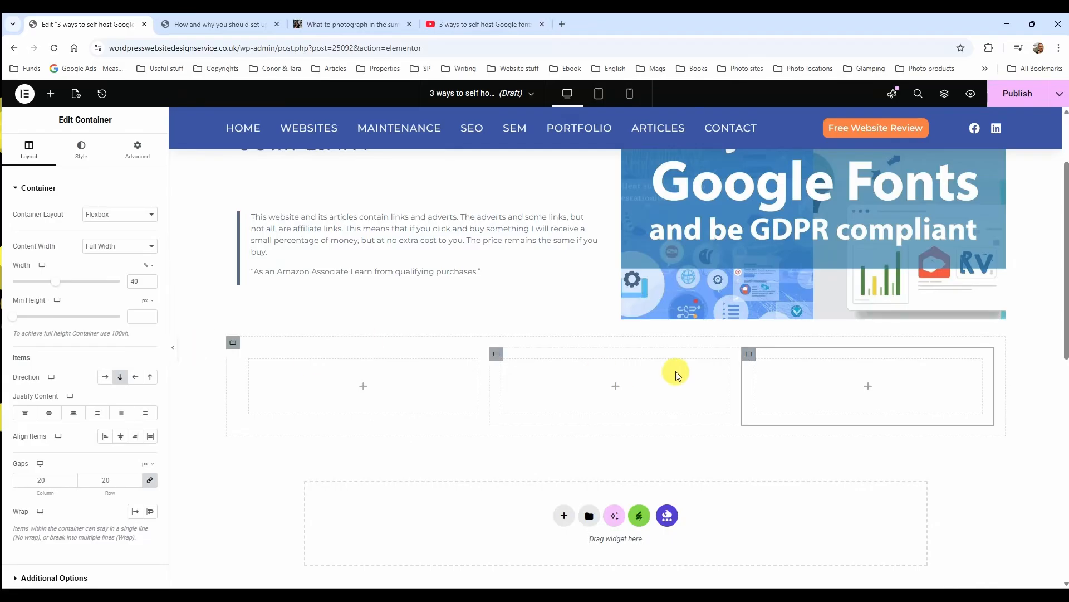
pyautogui.rightClick(748, 354)
pyautogui.click(804, 574)
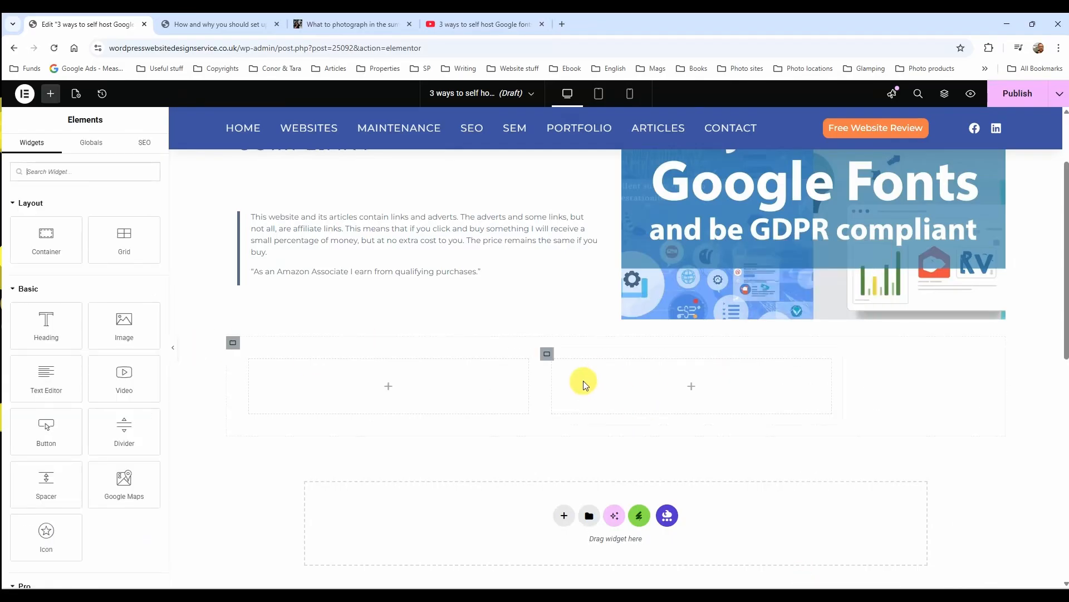
# Add a new container after the second inner container and set its width to 20%
pyautogui.rightClick(546, 356)
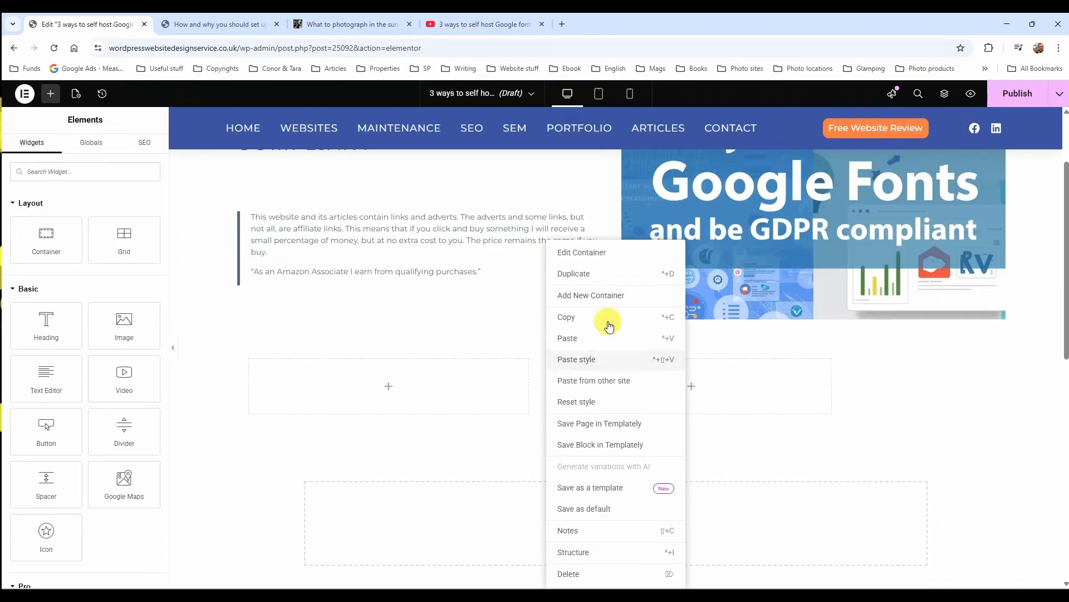
pyautogui.click(608, 295)
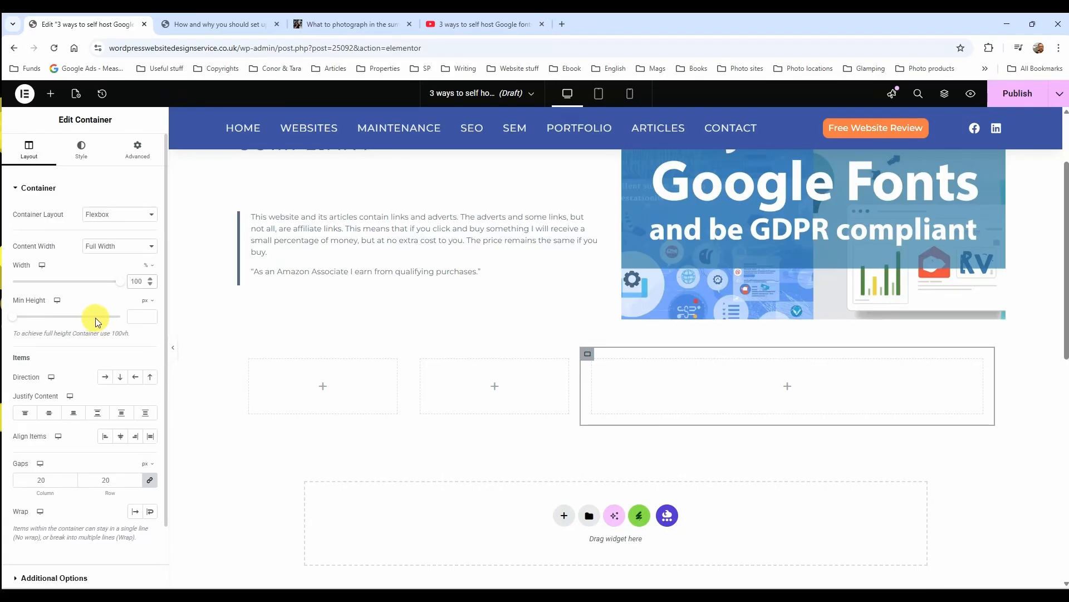
pyautogui.press('BackSpace')
pyautogui.press('BackSpace')
pyautogui.press('BackSpace')
pyautogui.write('20')
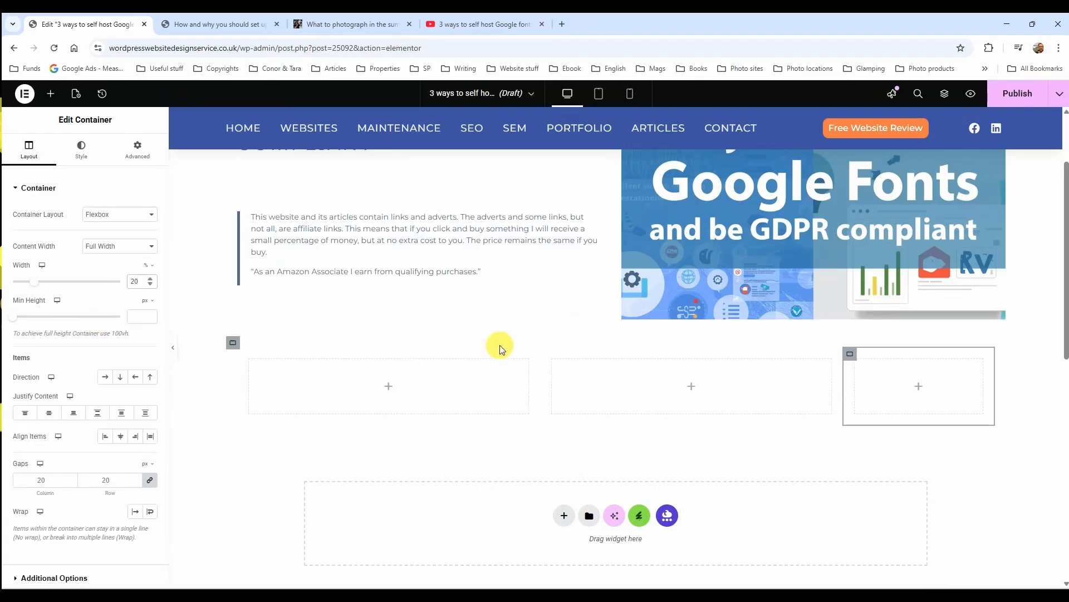
# Set the first inner container's width to 10%
pyautogui.click(548, 357)
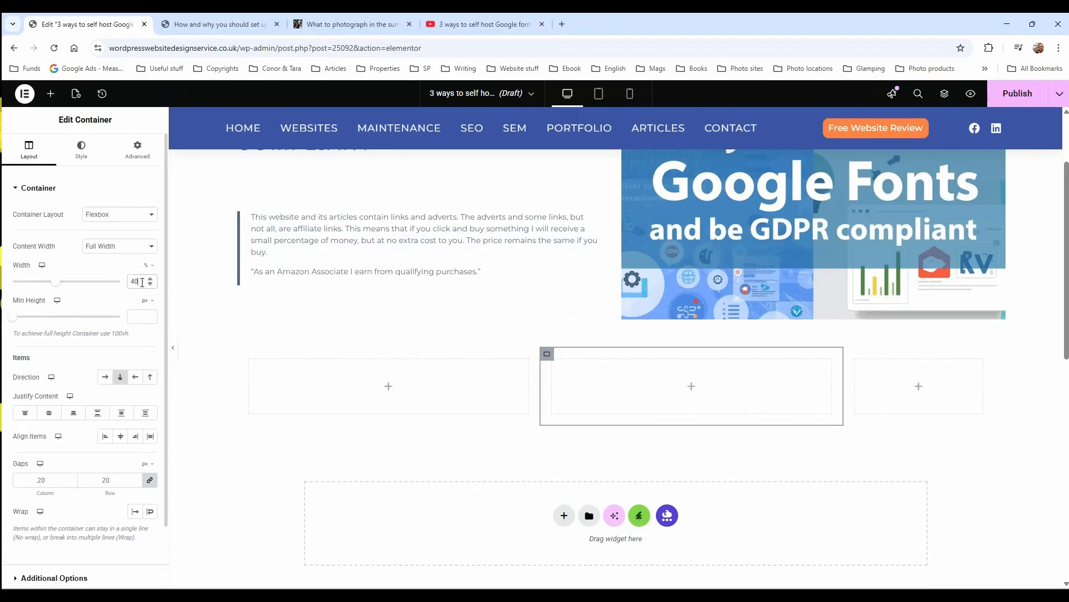
pyautogui.click(246, 356)
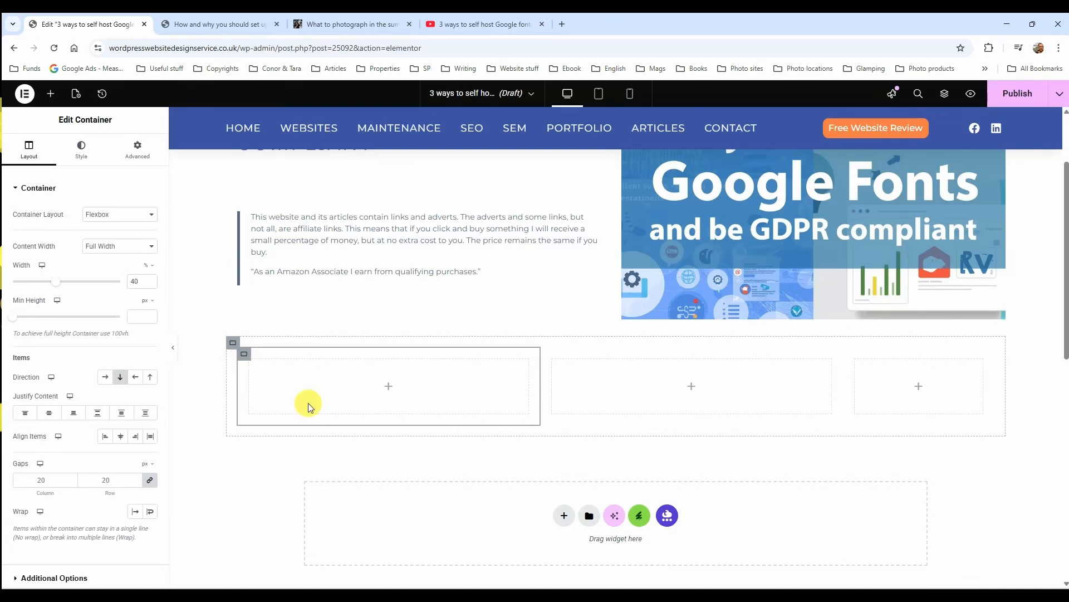
pyautogui.click(136, 281)
pyautogui.press('BackSpace')
pyautogui.press('BackSpace')
pyautogui.write('10')
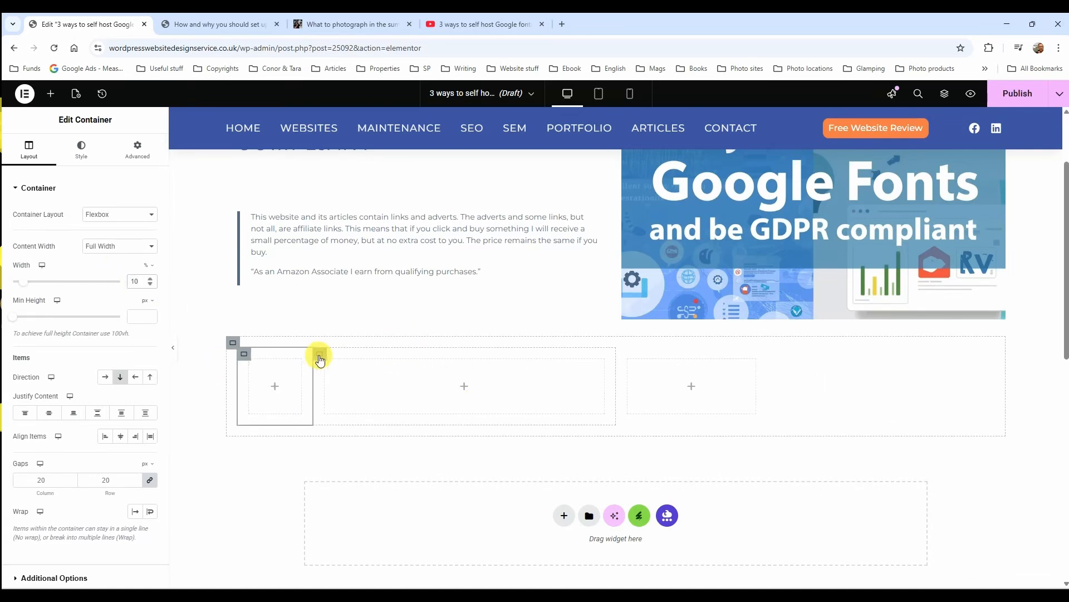
# Set the middle inner container's width to 50% and the third one's width to 40%
pyautogui.click(320, 355)
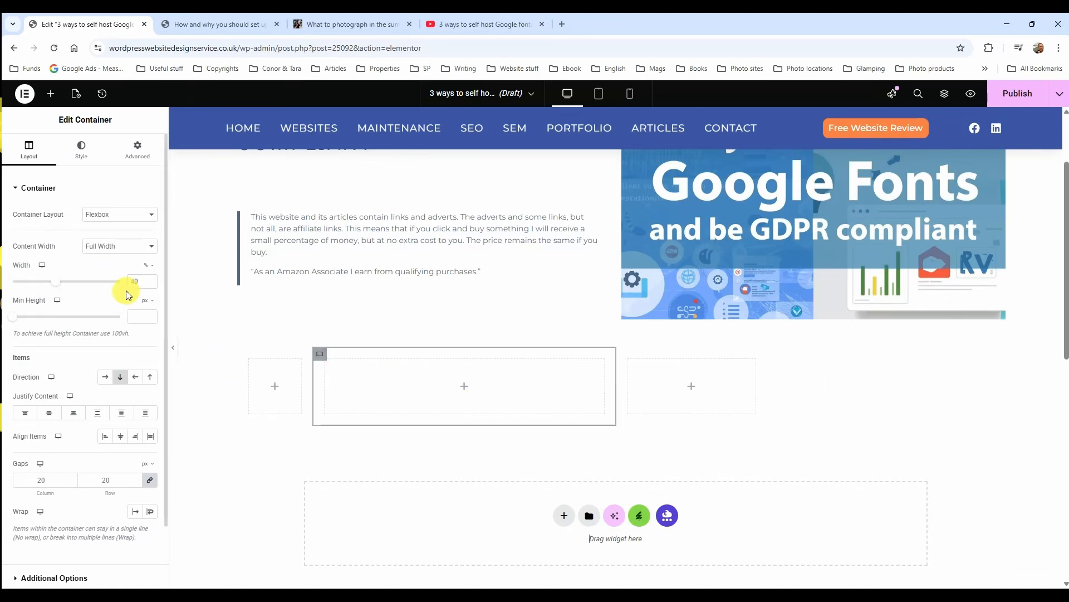
pyautogui.write('0')
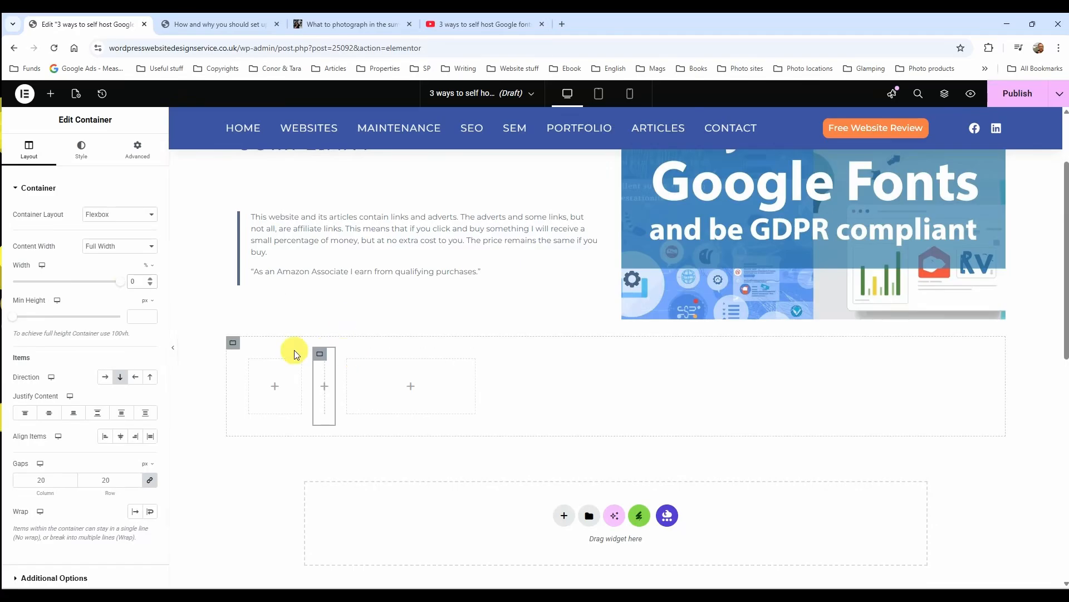
pyautogui.write('50')
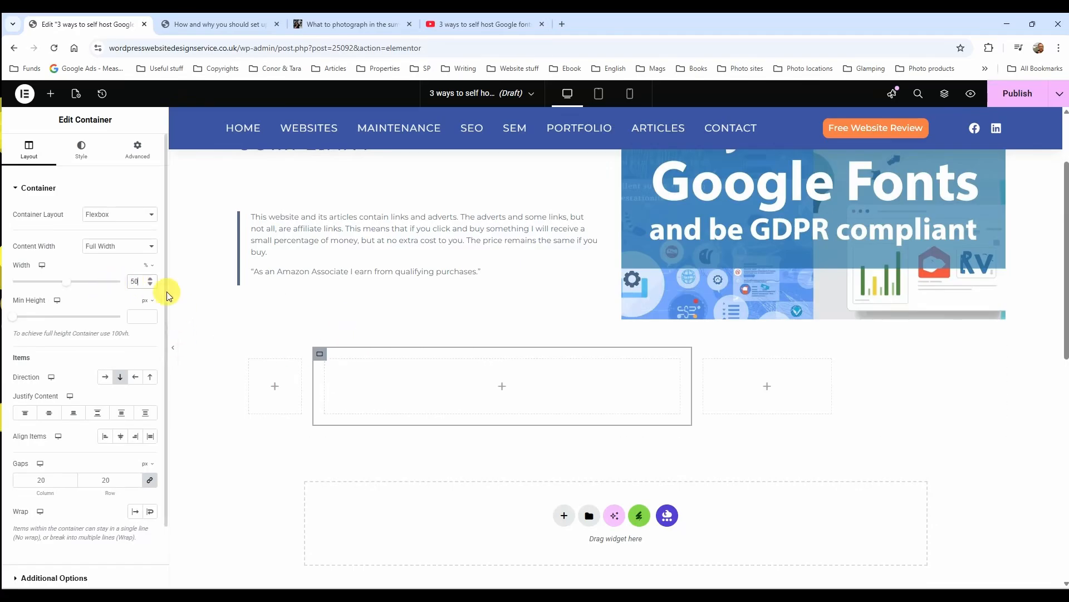
pyautogui.click(698, 354)
pyautogui.click(133, 278)
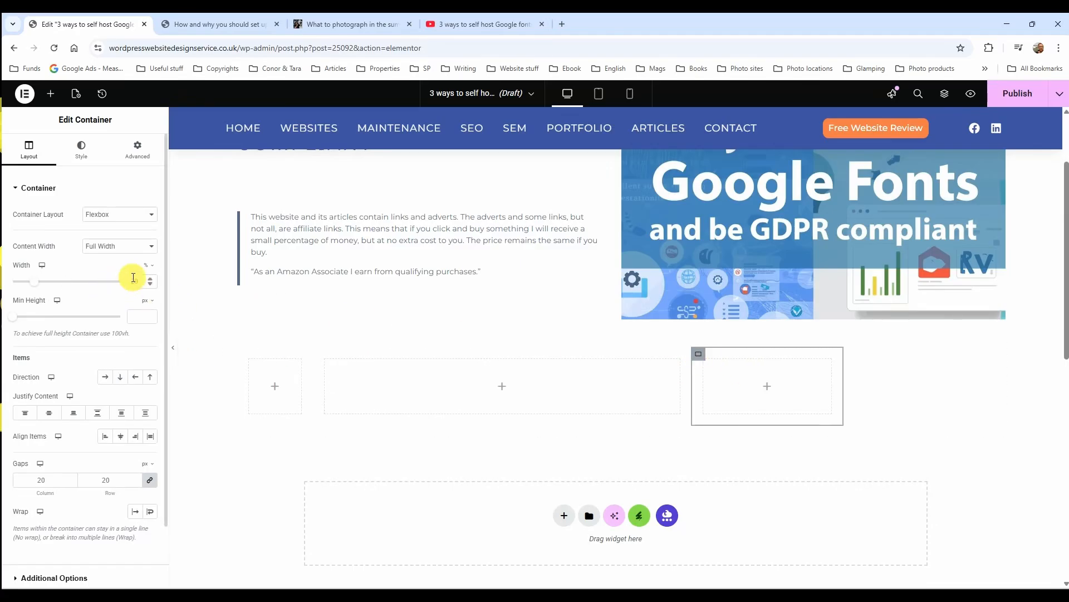
pyautogui.write('40')
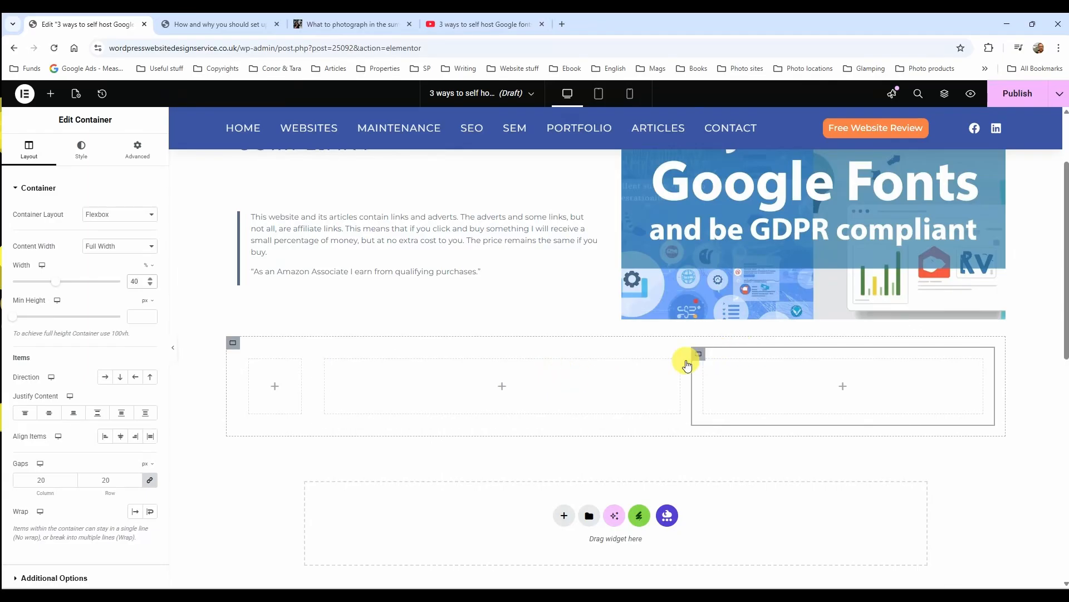
# Delete the outer container that holds the three inner containers
pyautogui.rightClick(233, 344)
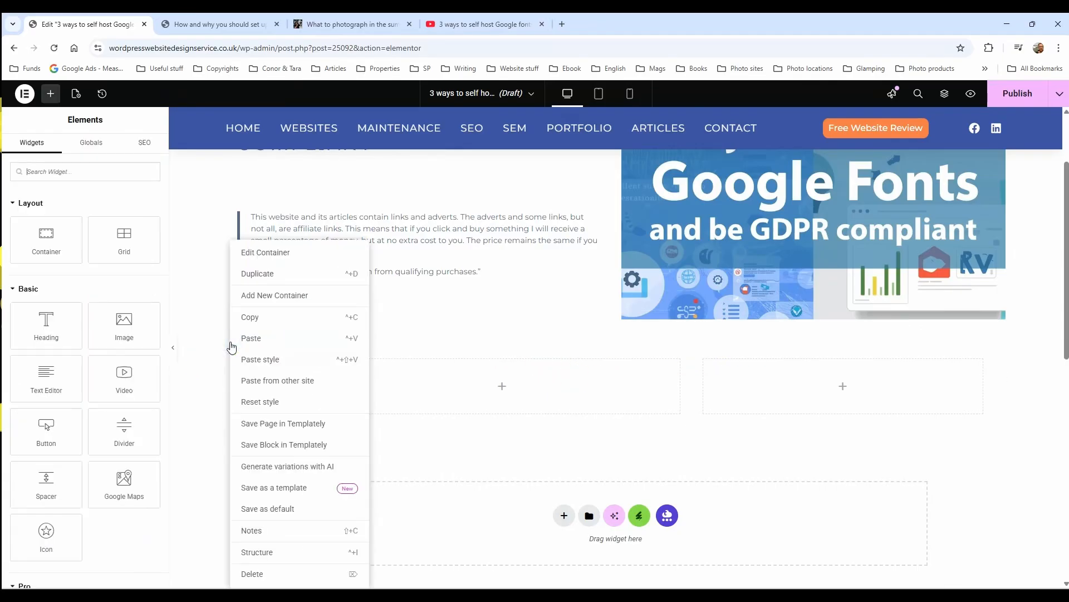
pyautogui.click(273, 572)
# Insert a two-by-two grid below the intro section and add a heading and an image widget to its first cell
pyautogui.click(701, 457)
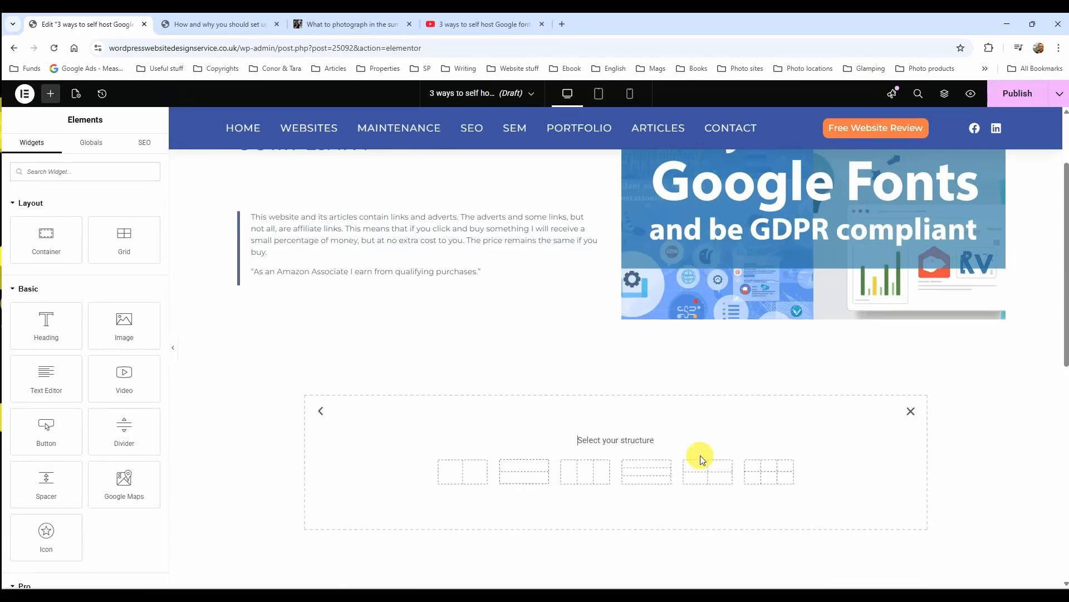
pyautogui.click(699, 468)
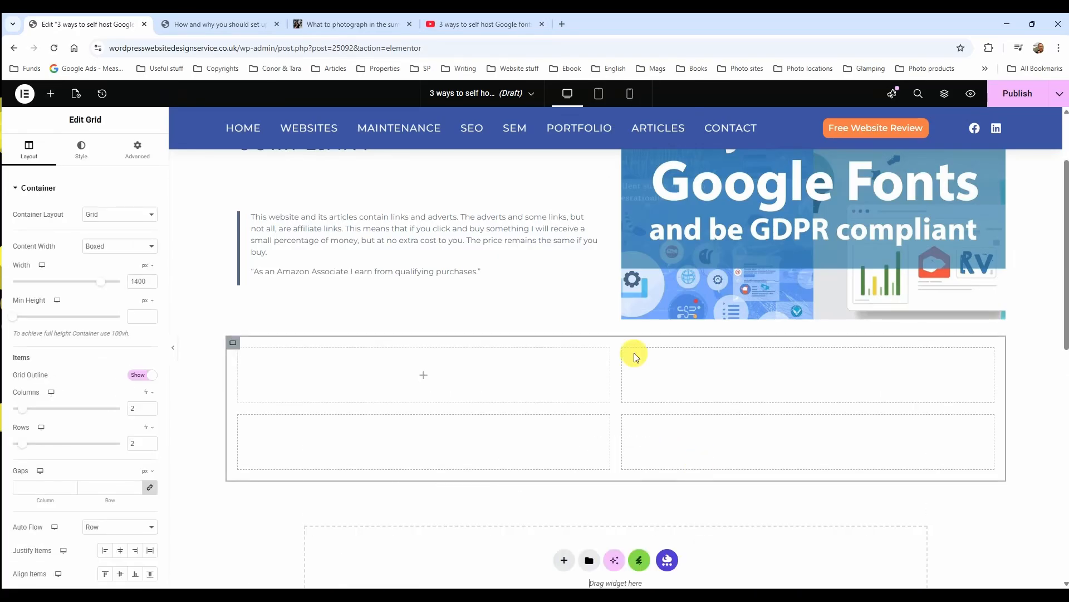
pyautogui.click(50, 94)
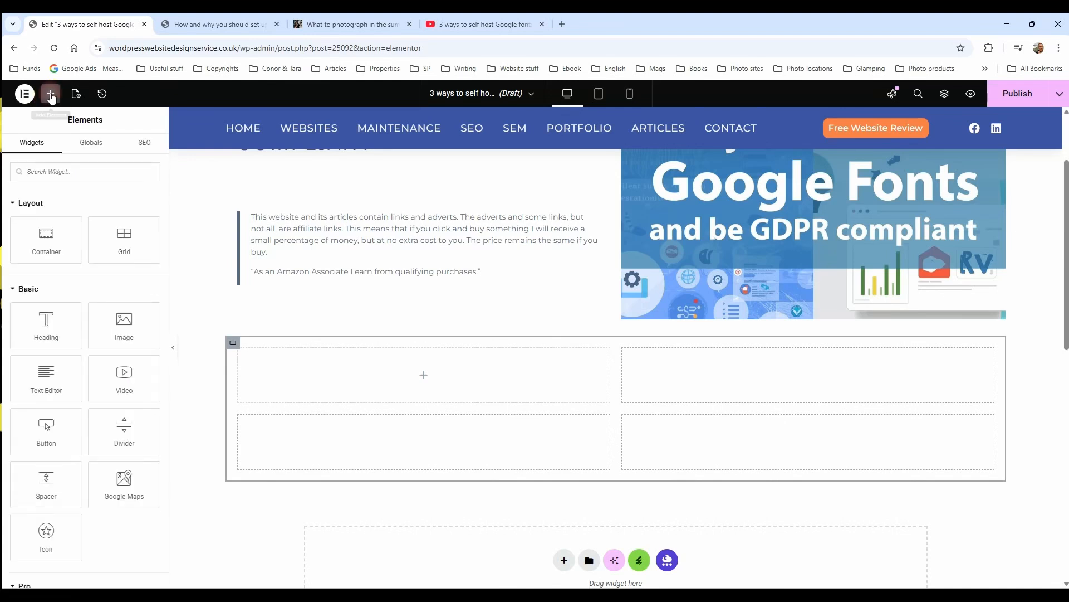
pyautogui.moveTo(374, 368); pyautogui.dragTo(376, 370)
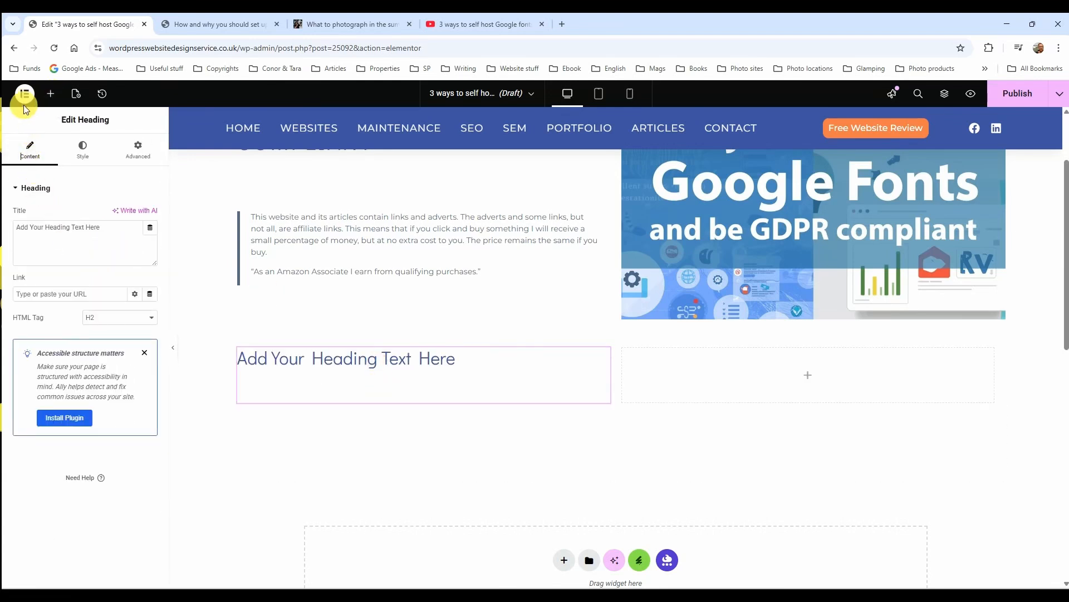
pyautogui.click(51, 93)
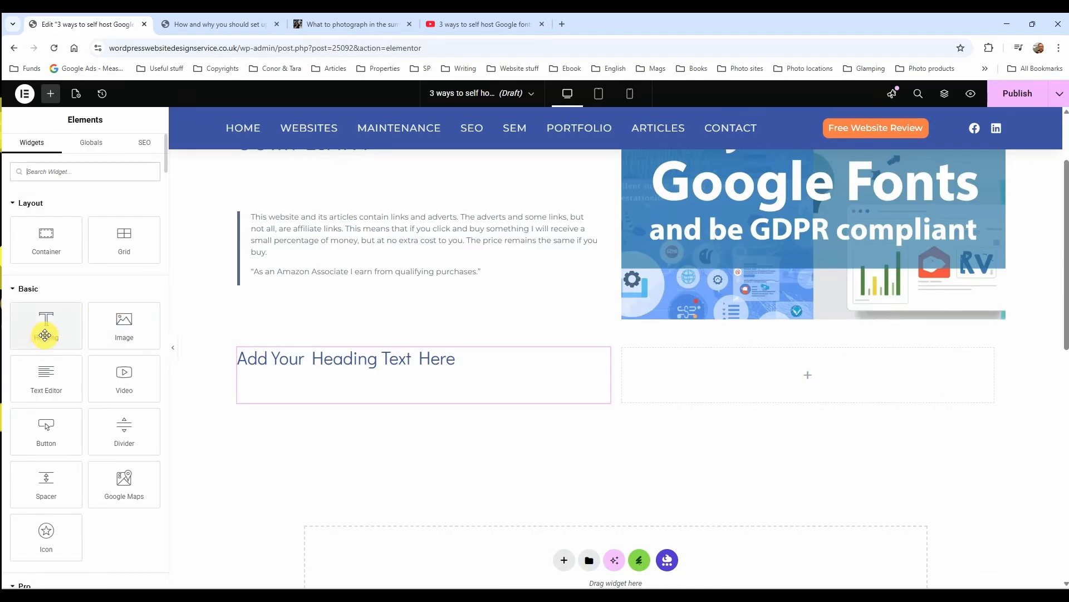
pyautogui.moveTo(106, 332); pyautogui.dragTo(363, 379)
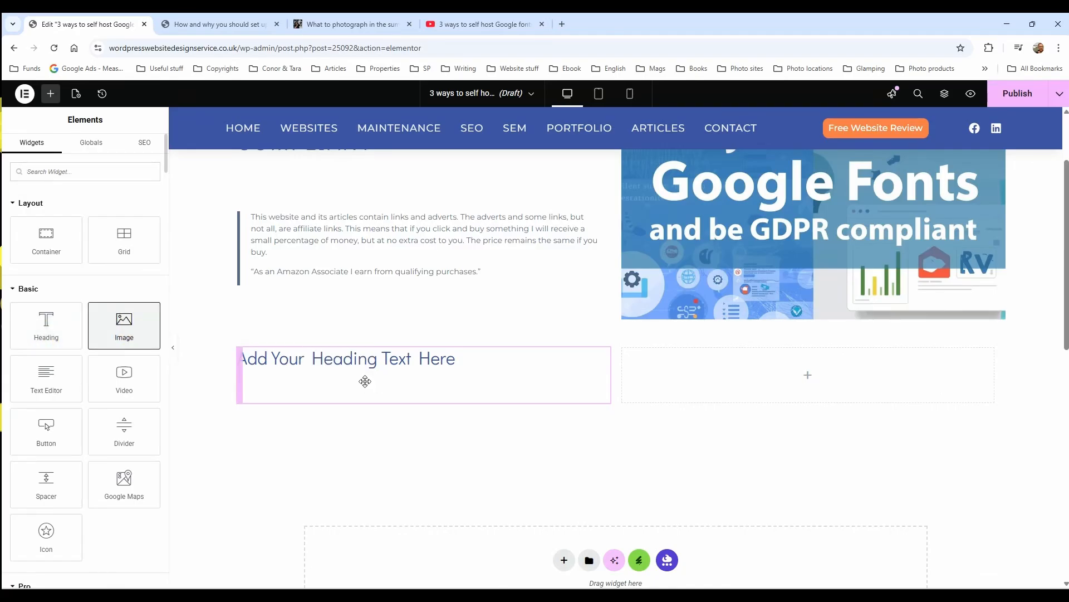
# Add another heading before the grid's image and a video widget in the first cell of the second row
pyautogui.scroll(-2, 677, 396)
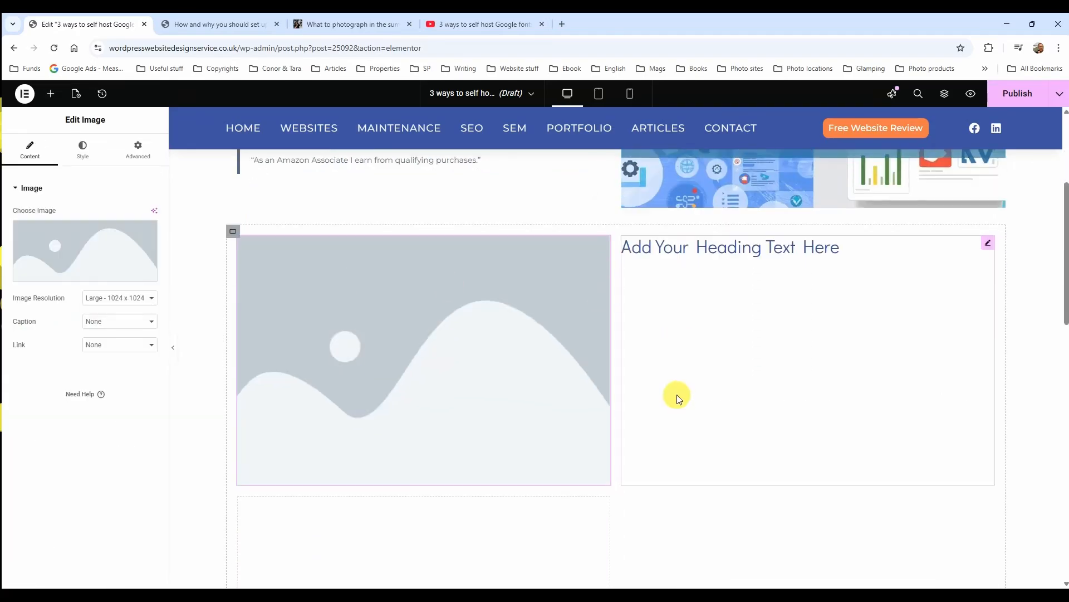
pyautogui.scroll(-2, 677, 392)
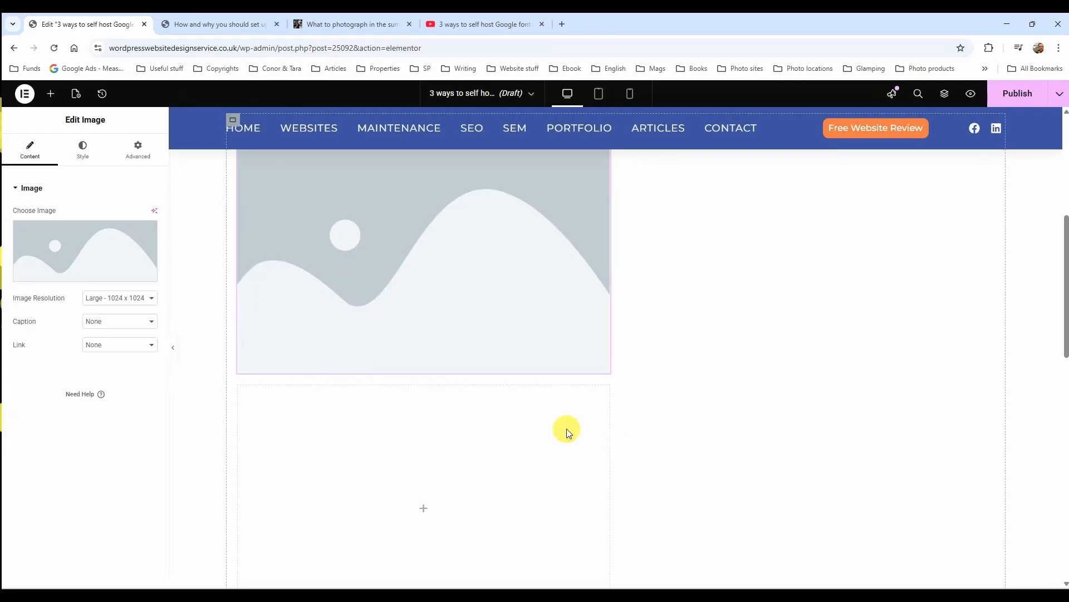
pyautogui.scroll(2, 566, 429)
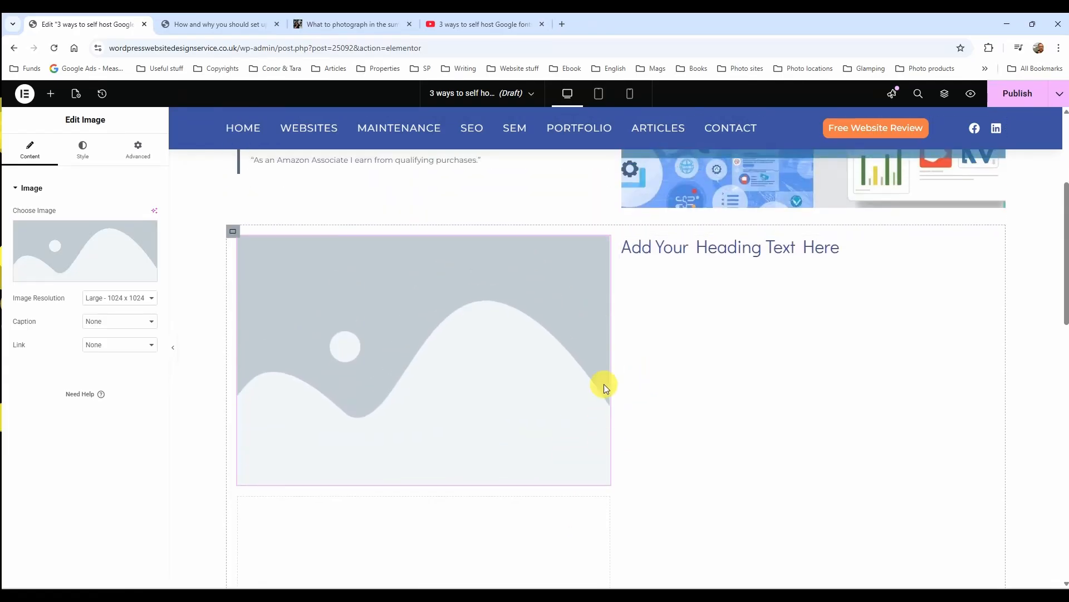
pyautogui.click(50, 94)
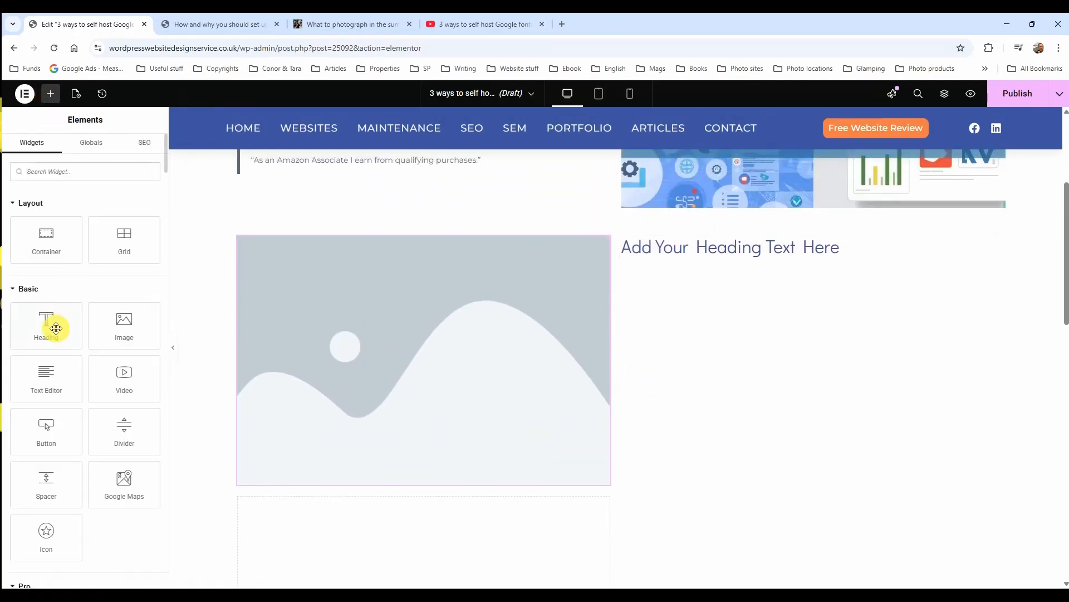
pyautogui.moveTo(48, 331); pyautogui.dragTo(348, 472)
pyautogui.scroll(-3, 456, 492)
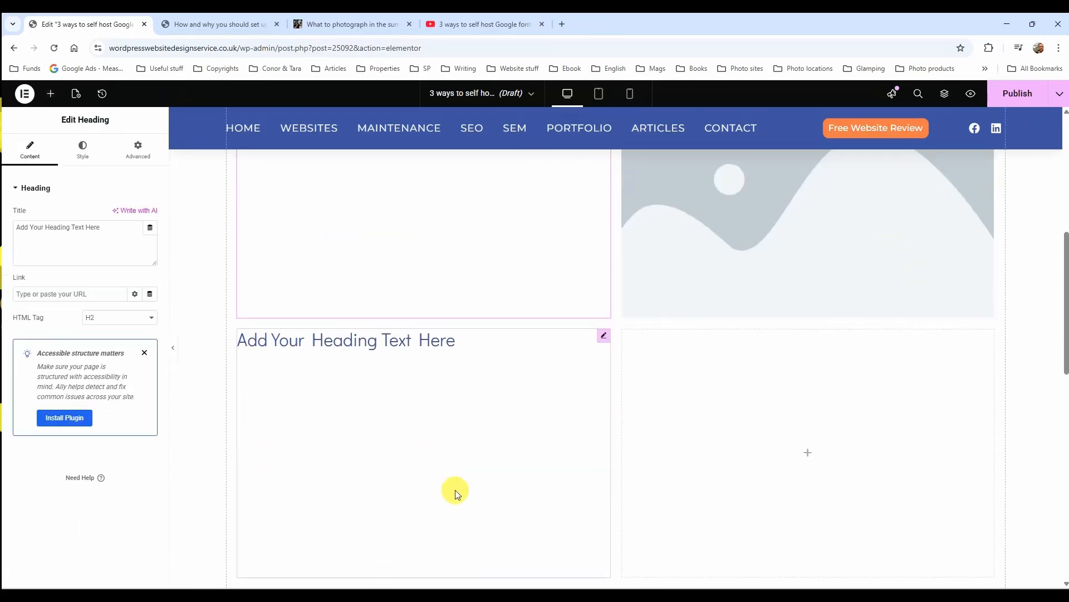
pyautogui.click(50, 94)
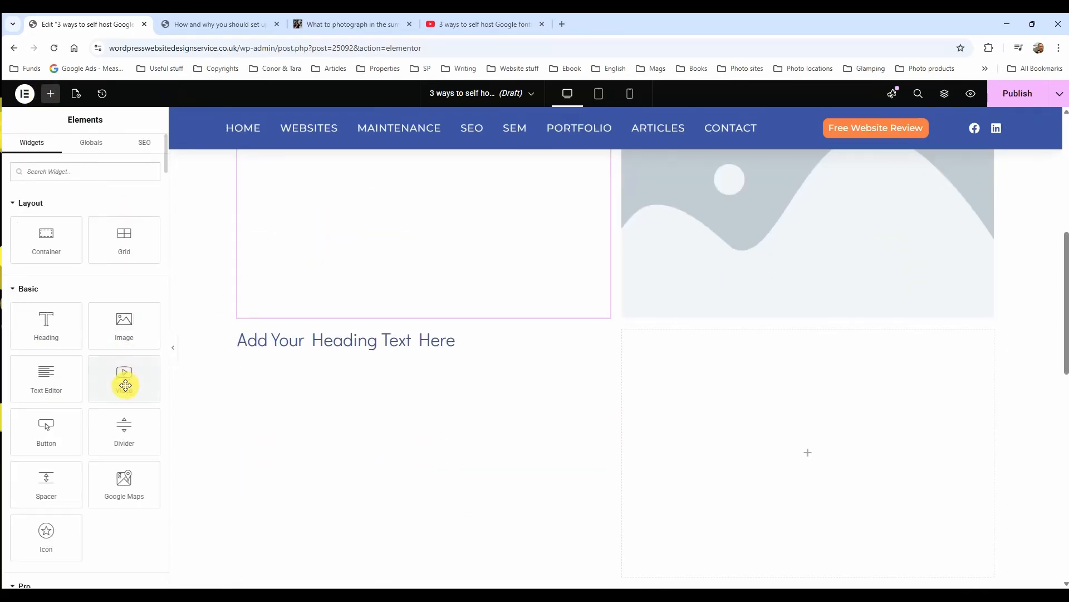
pyautogui.moveTo(125, 384); pyautogui.dragTo(279, 339)
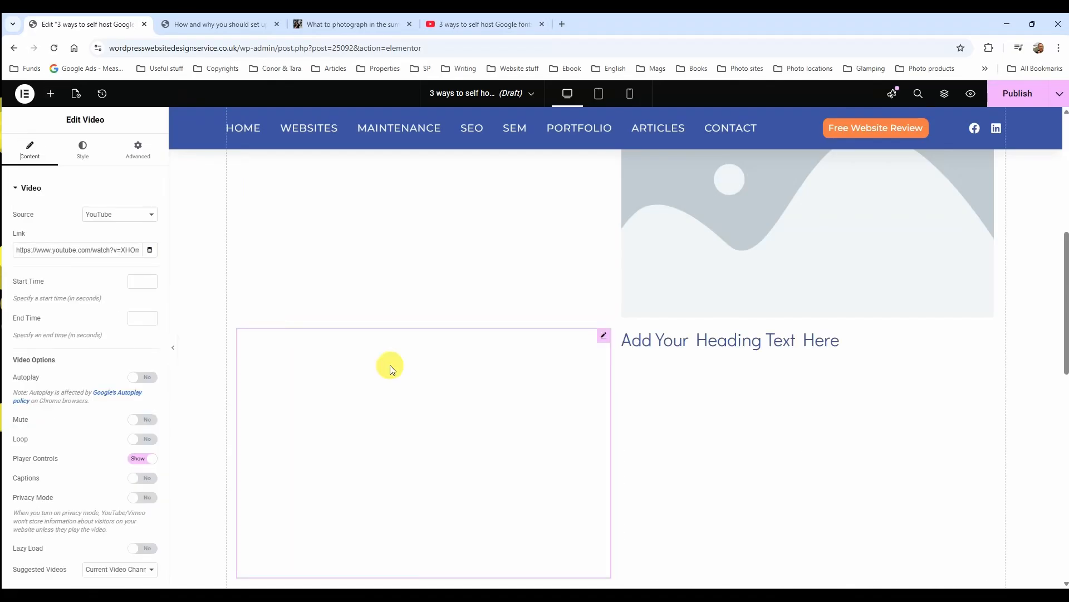
pyautogui.scroll(3, 650, 386)
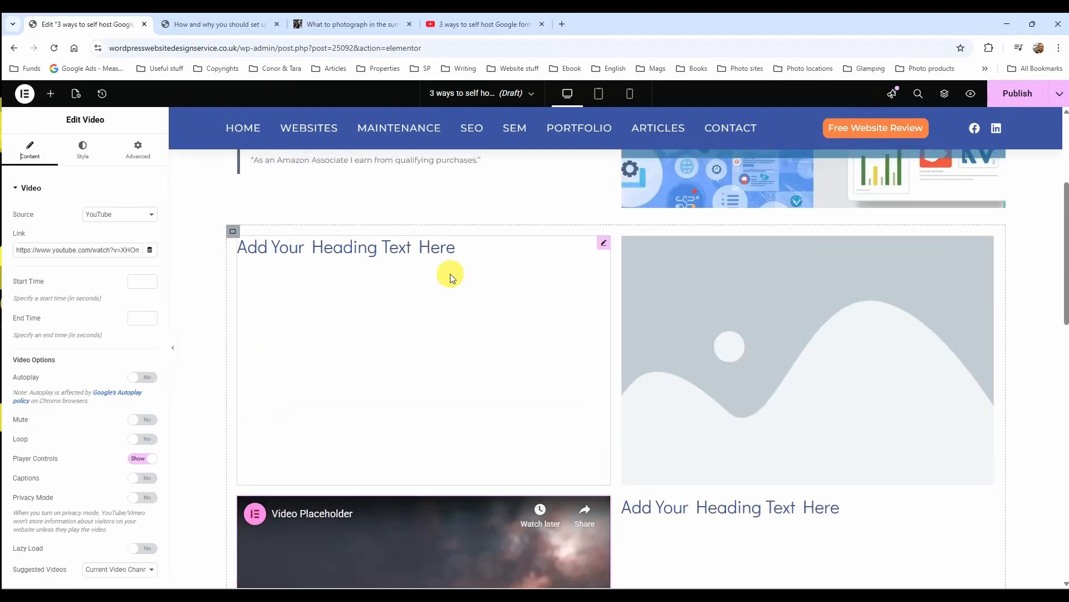
# Delete the heading, image and video widgets from the grid one by one, and remove the empty grid
pyautogui.rightClick(599, 248)
pyautogui.click(630, 513)
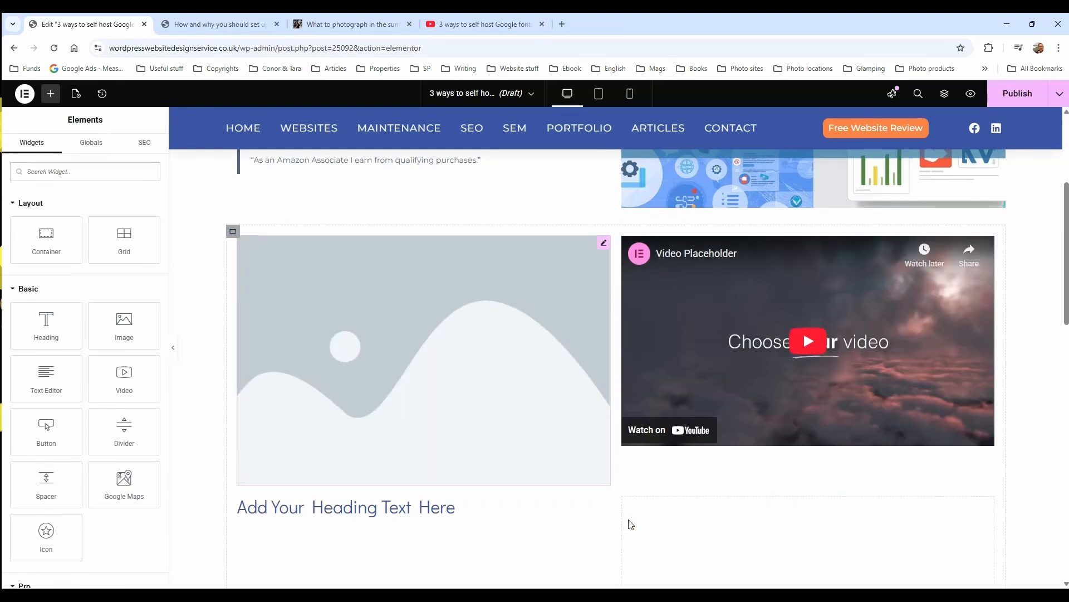
pyautogui.rightClick(603, 243)
pyautogui.click(675, 506)
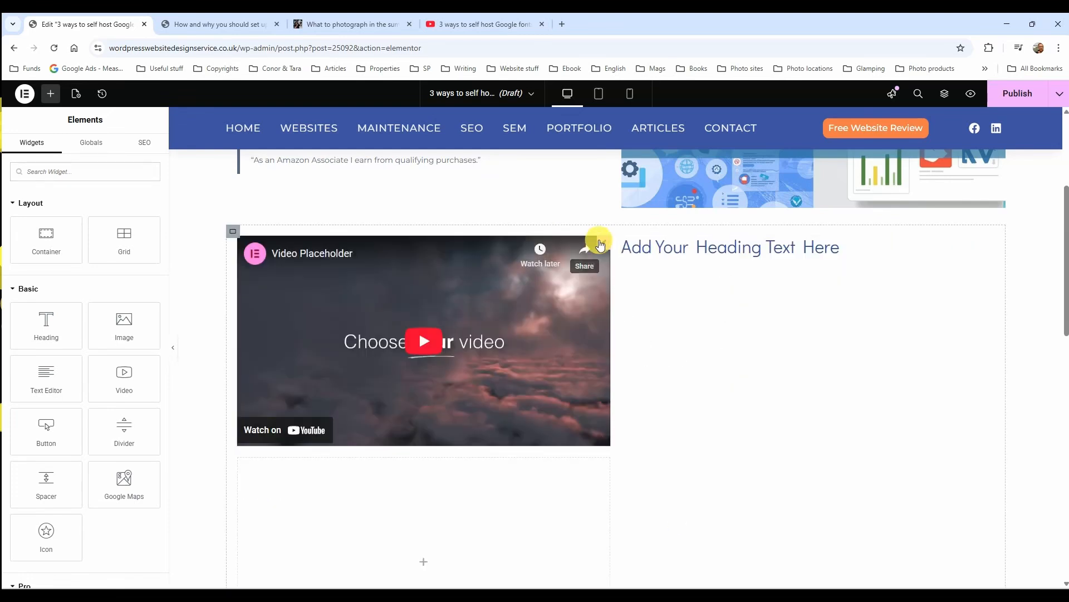
pyautogui.rightClick(600, 245)
pyautogui.click(626, 509)
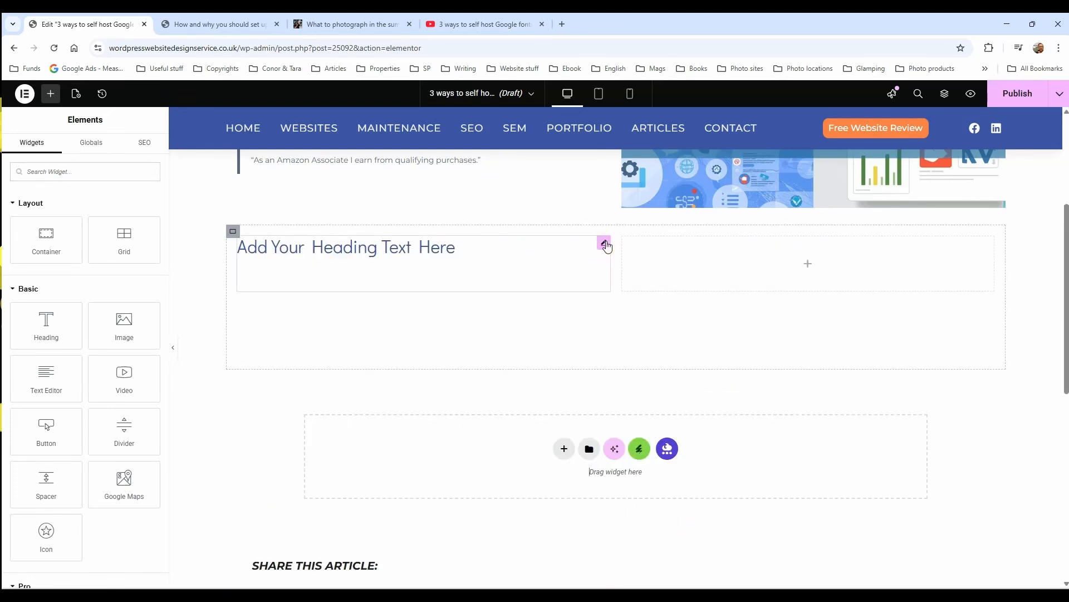
pyautogui.rightClick(605, 245)
pyautogui.click(646, 512)
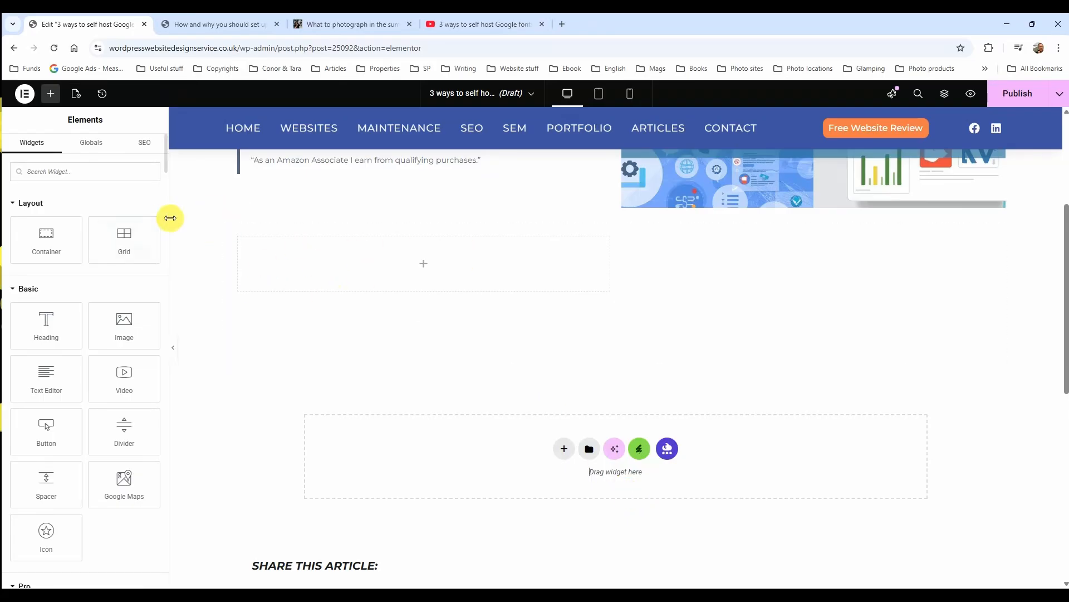
pyautogui.rightClick(231, 237)
pyautogui.click(273, 565)
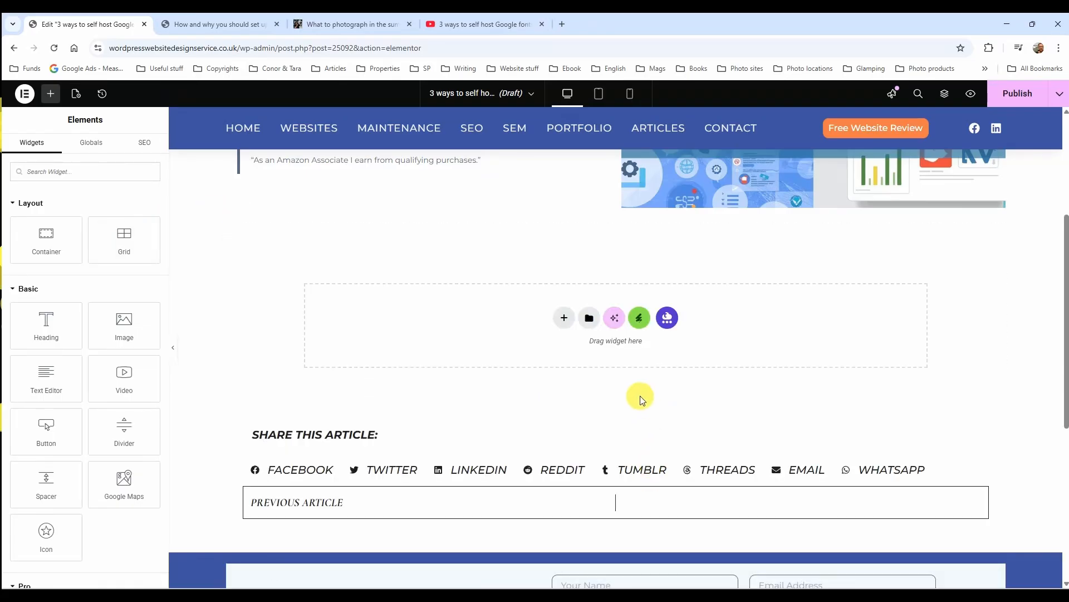
# Insert a new two-by-two grid and place a container in its first cell
pyautogui.click(565, 317)
pyautogui.click(638, 360)
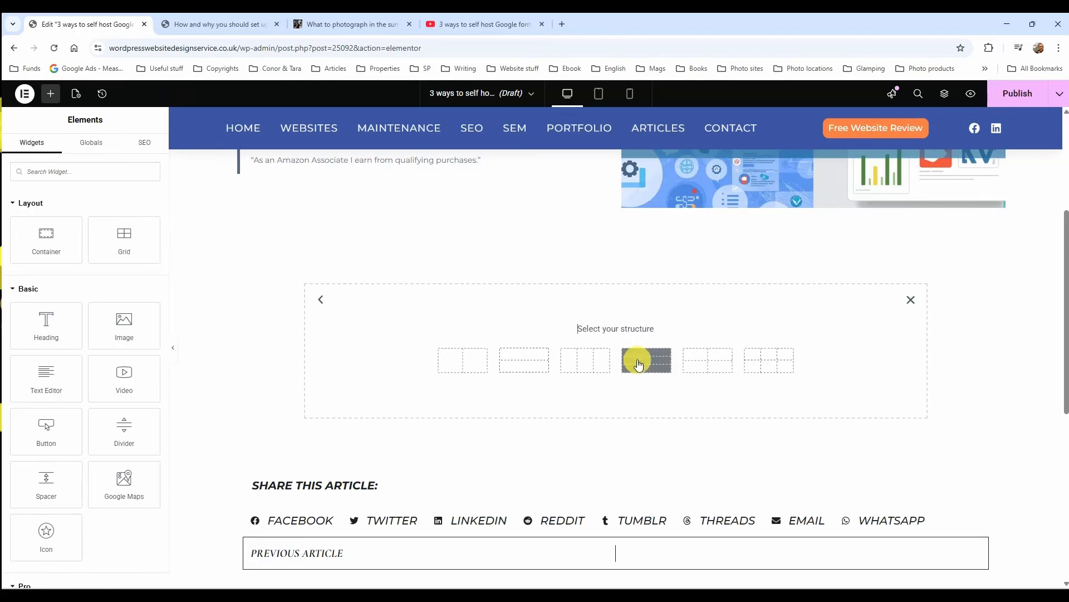
pyautogui.click(693, 360)
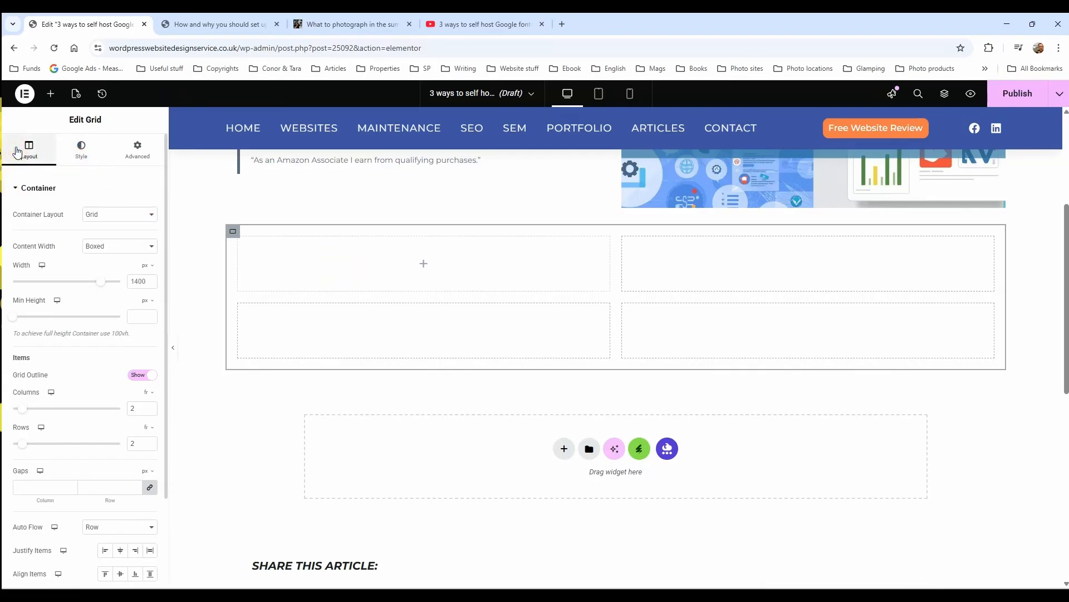
pyautogui.click(50, 93)
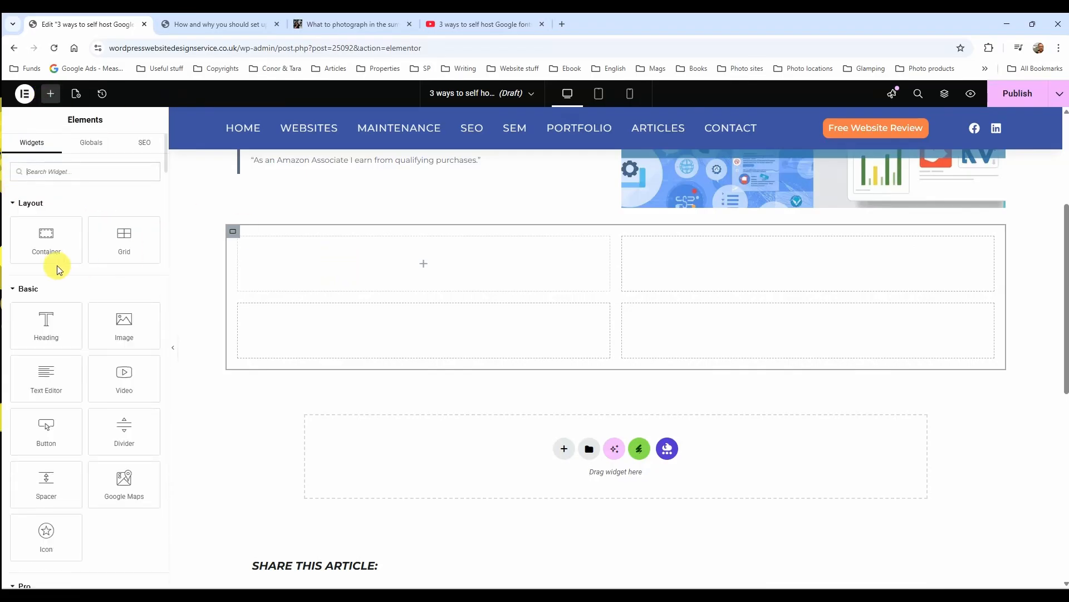
pyautogui.moveTo(57, 261); pyautogui.dragTo(343, 260)
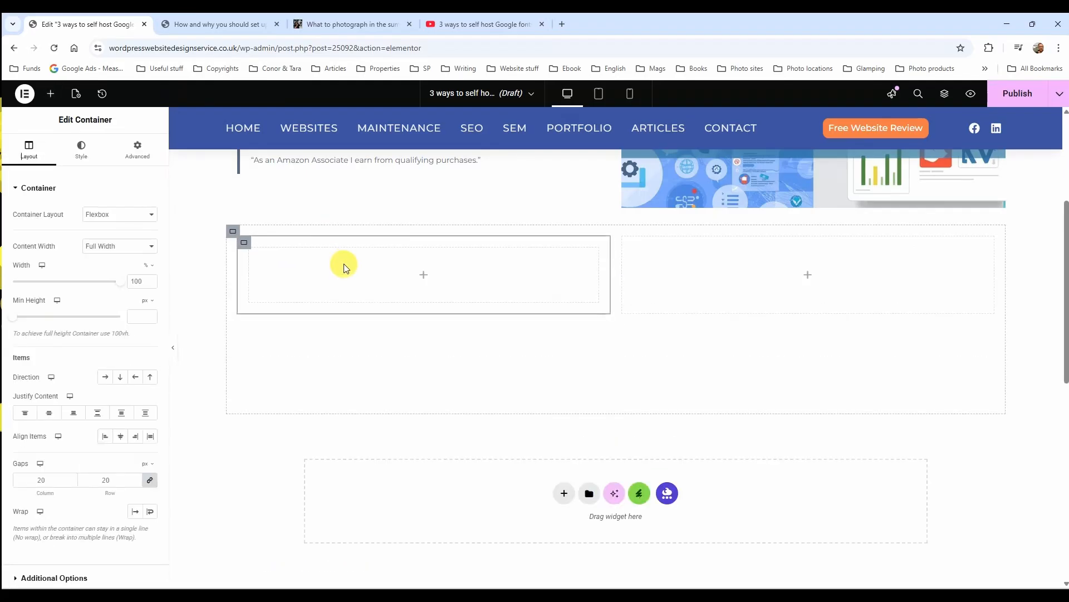
# Add a heading and an image widget below it inside the container in the grid's first cell
pyautogui.click(50, 93)
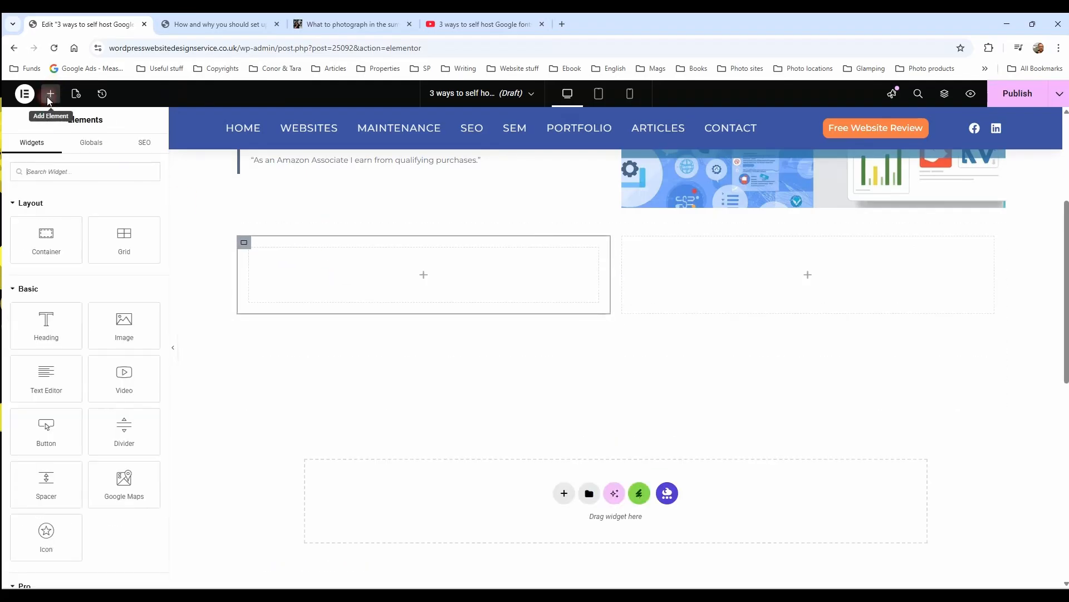
pyautogui.moveTo(45, 341); pyautogui.dragTo(312, 295)
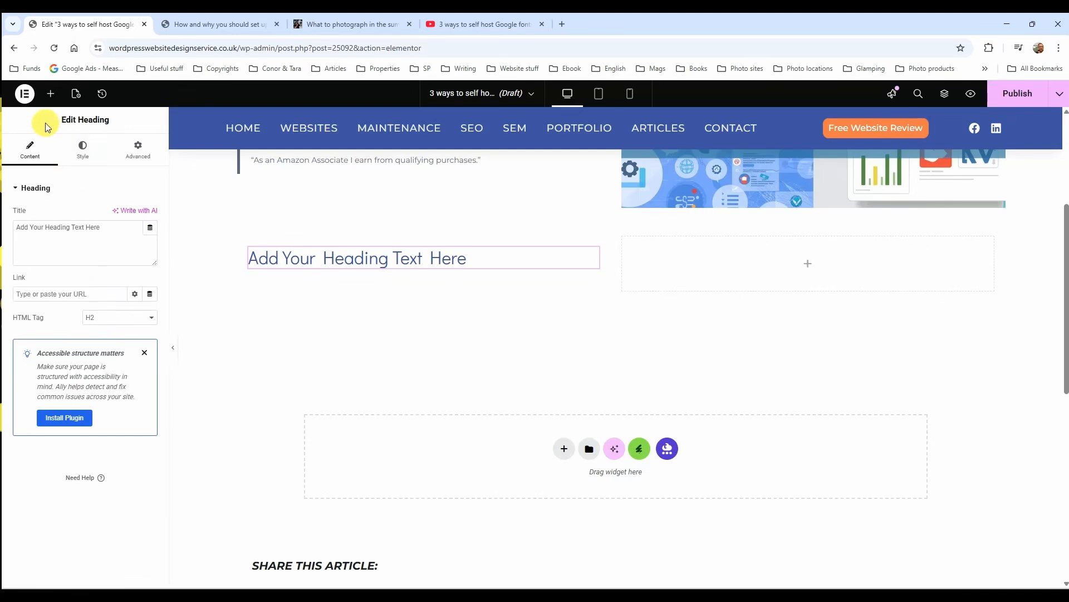
pyautogui.click(48, 95)
pyautogui.moveTo(122, 327); pyautogui.dragTo(314, 271)
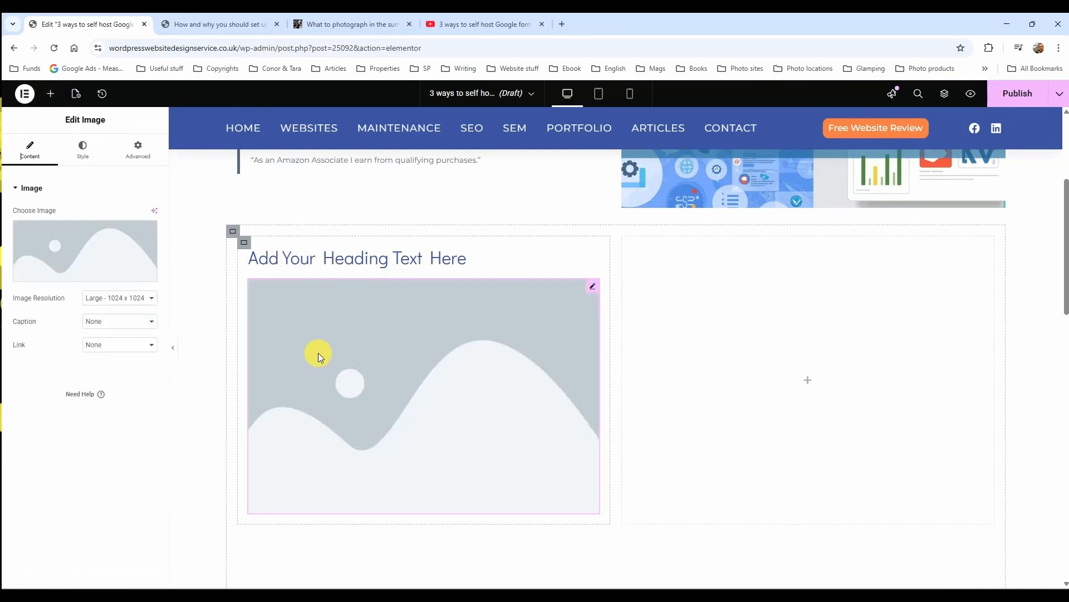
# Stack a heading, an image and a video widget in a single full-width container
pyautogui.click(50, 94)
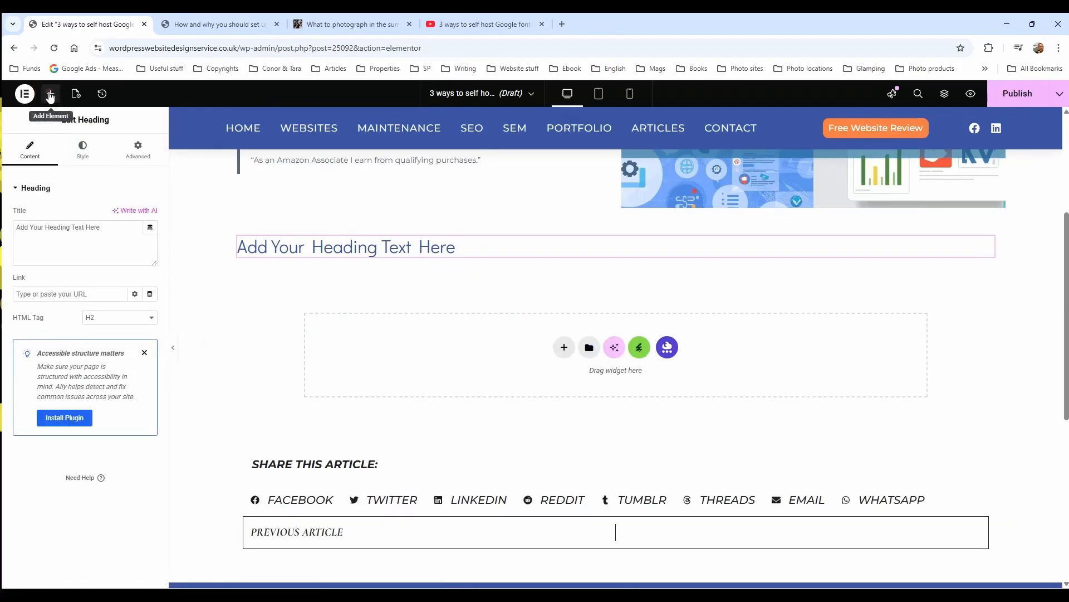
pyautogui.click(50, 95)
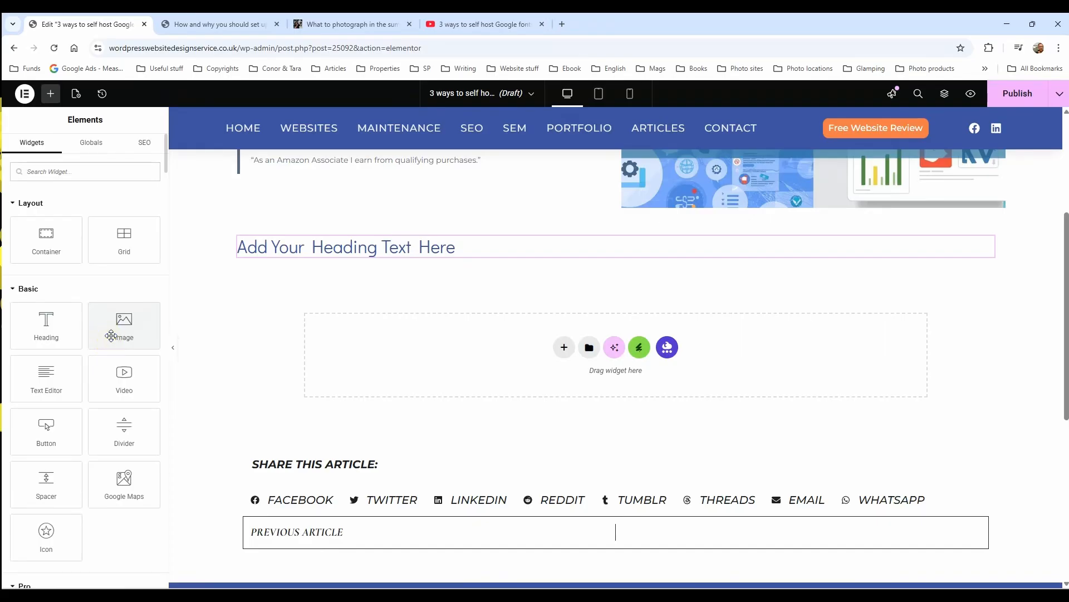
pyautogui.moveTo(112, 334); pyautogui.dragTo(370, 257)
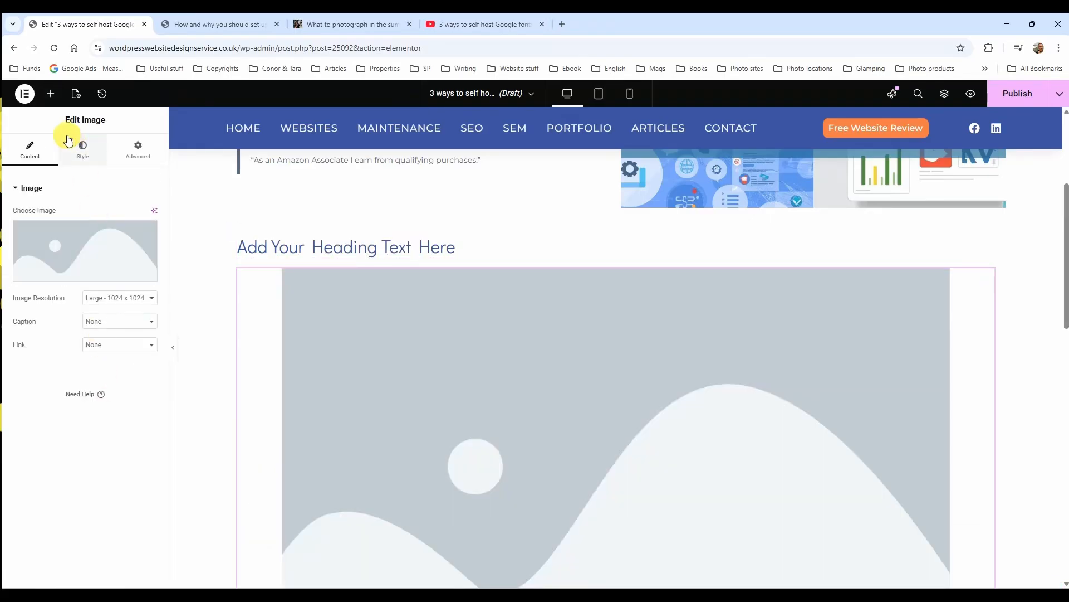
pyautogui.scroll(-5, 533, 309)
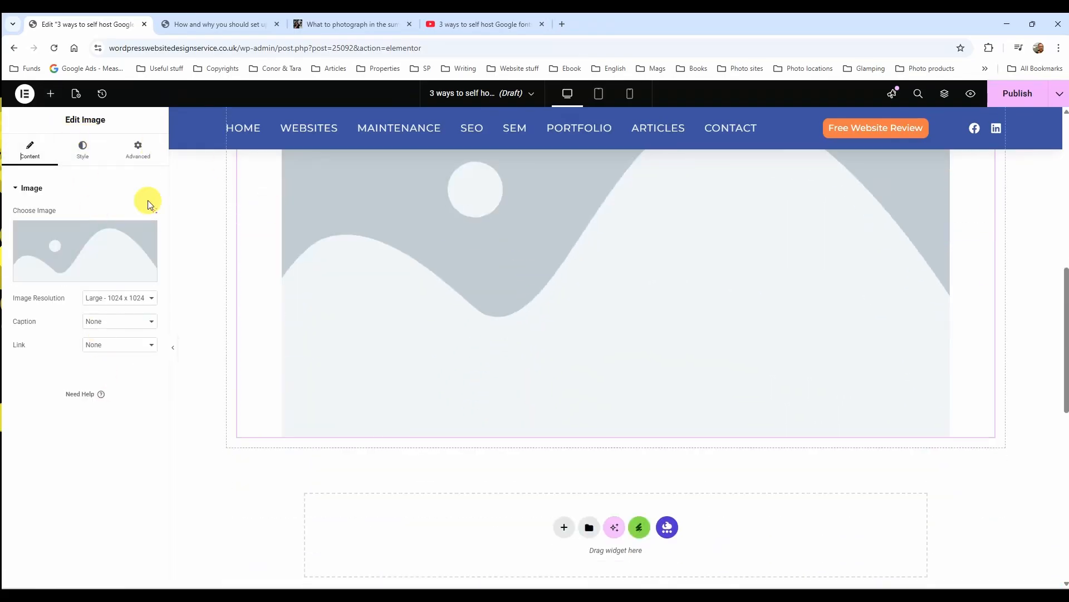
pyautogui.click(51, 94)
pyautogui.moveTo(129, 384); pyautogui.dragTo(420, 432)
pyautogui.scroll(10, 476, 449)
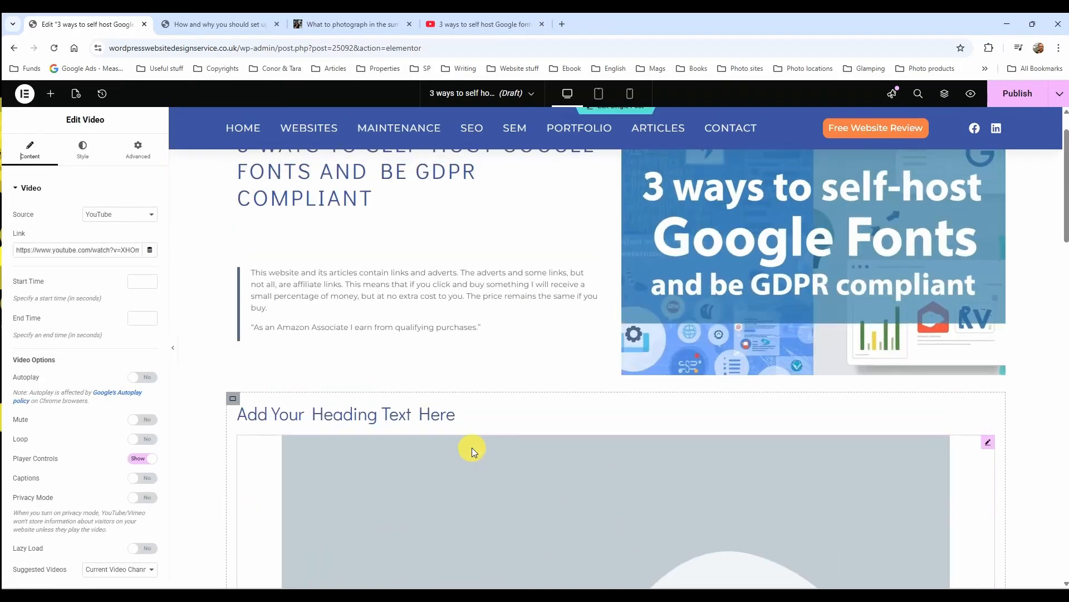
pyautogui.scroll(-2, 401, 465)
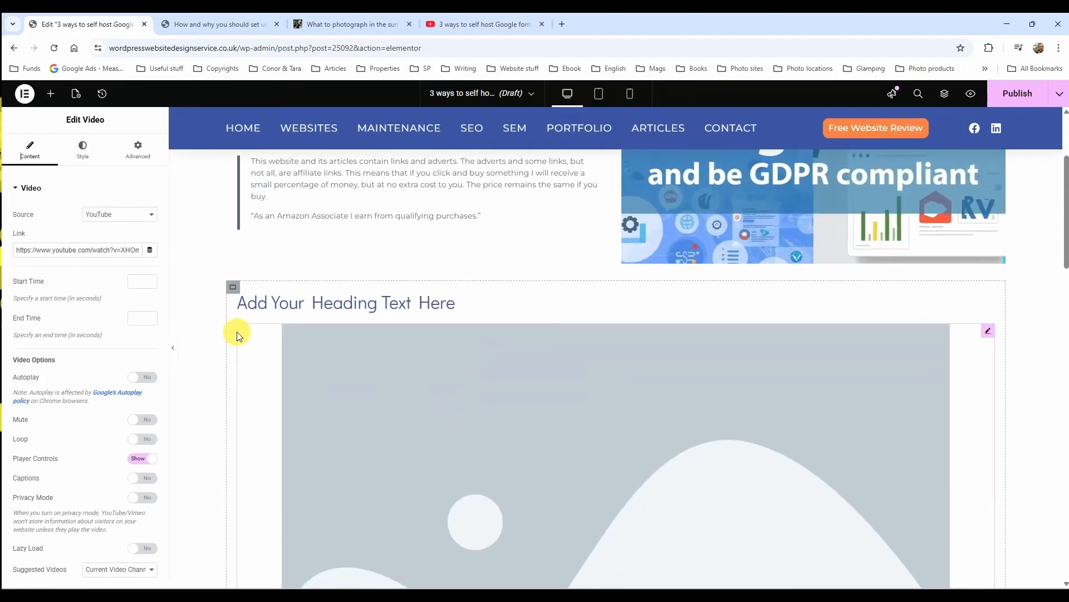
# Replace the container of stacked widgets with a new empty container below the intro section
pyautogui.scroll(-3, 968, 377)
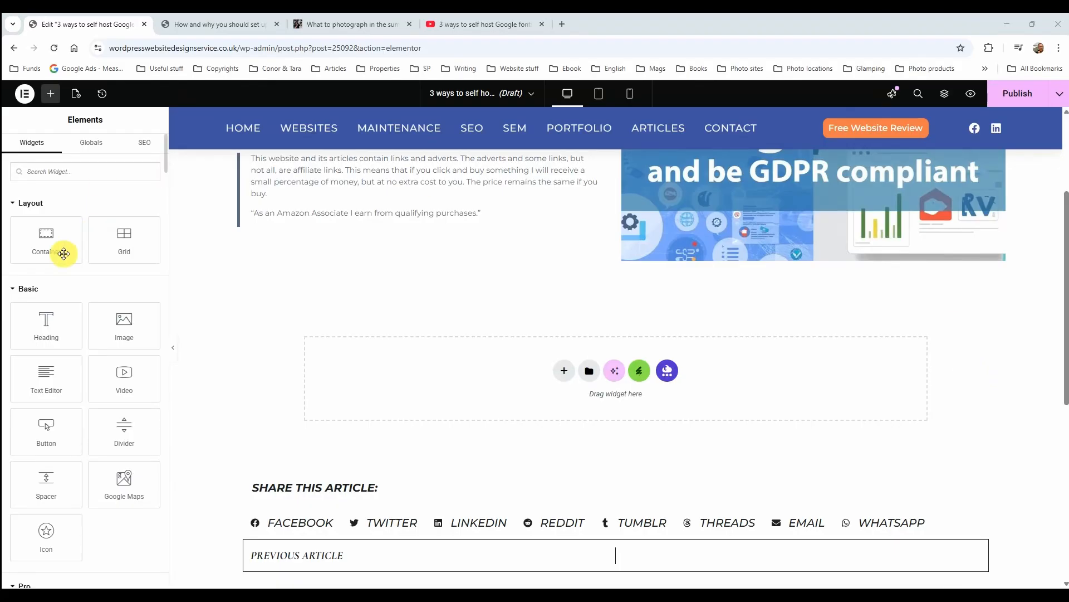
pyautogui.moveTo(65, 251); pyautogui.dragTo(564, 377)
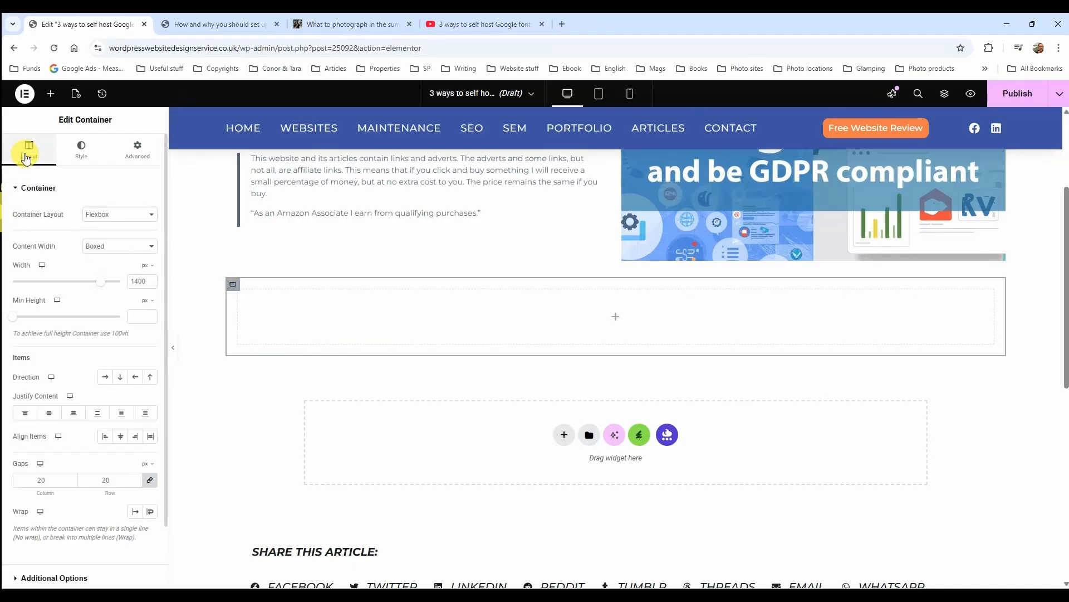
# Look through the layout, style and advanced settings of the new empty container
pyautogui.click(80, 149)
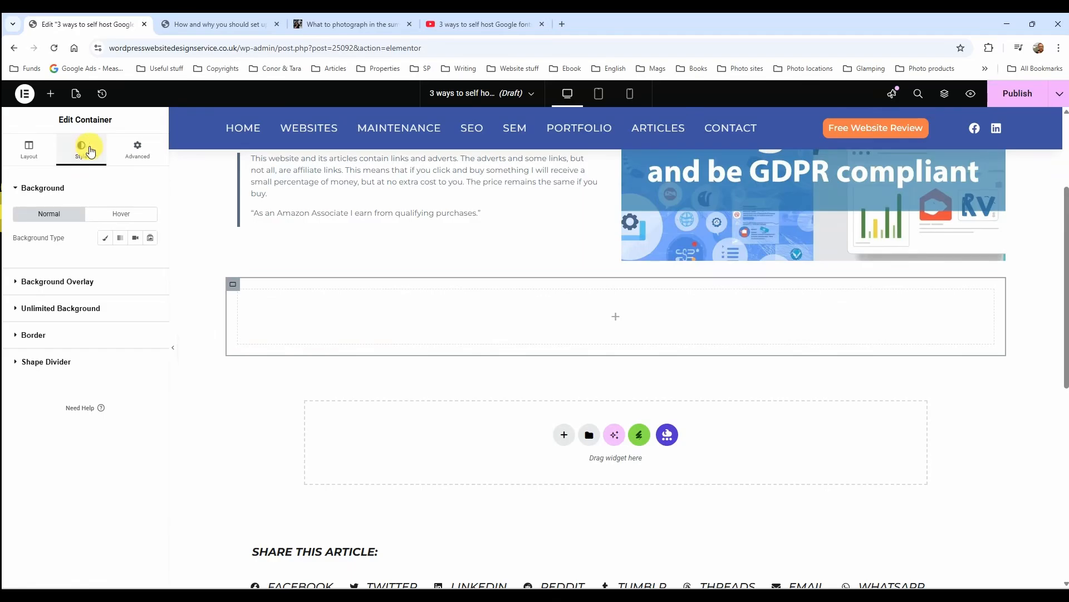
pyautogui.click(144, 149)
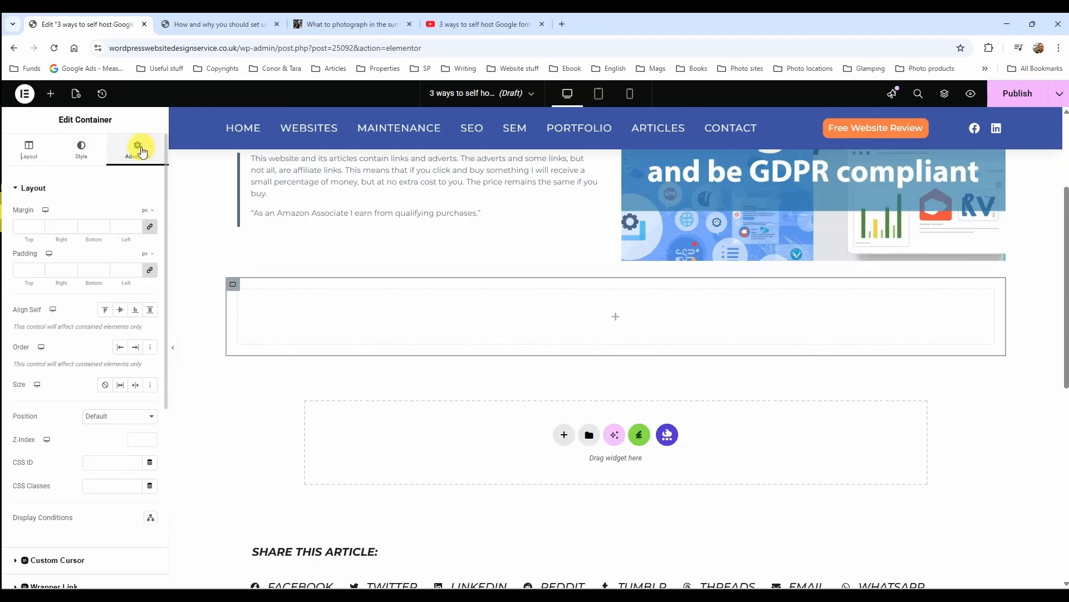
pyautogui.click(31, 148)
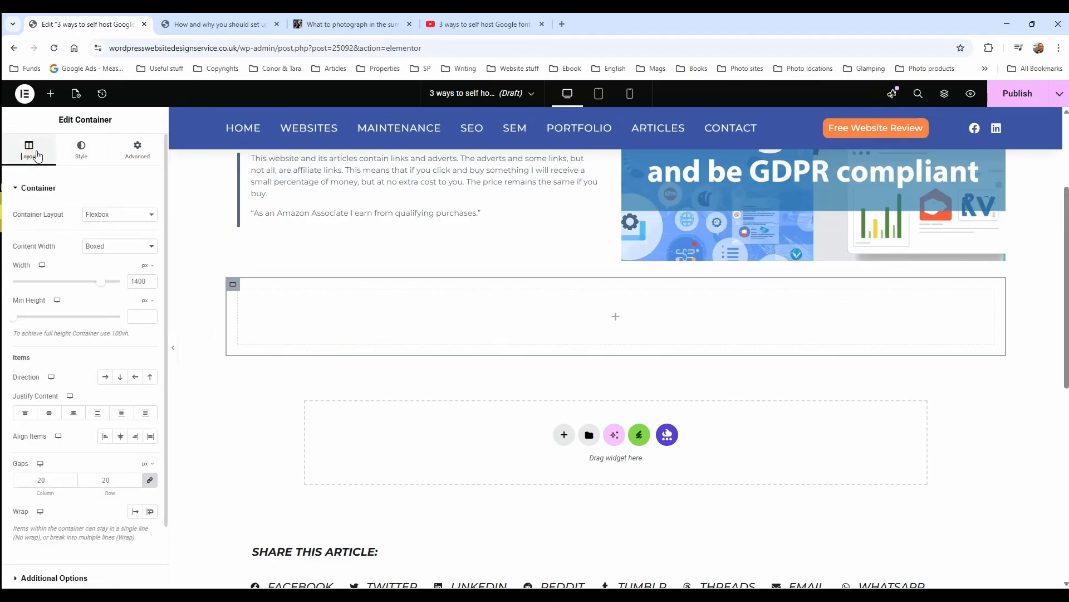
pyautogui.click(78, 159)
pyautogui.click(136, 156)
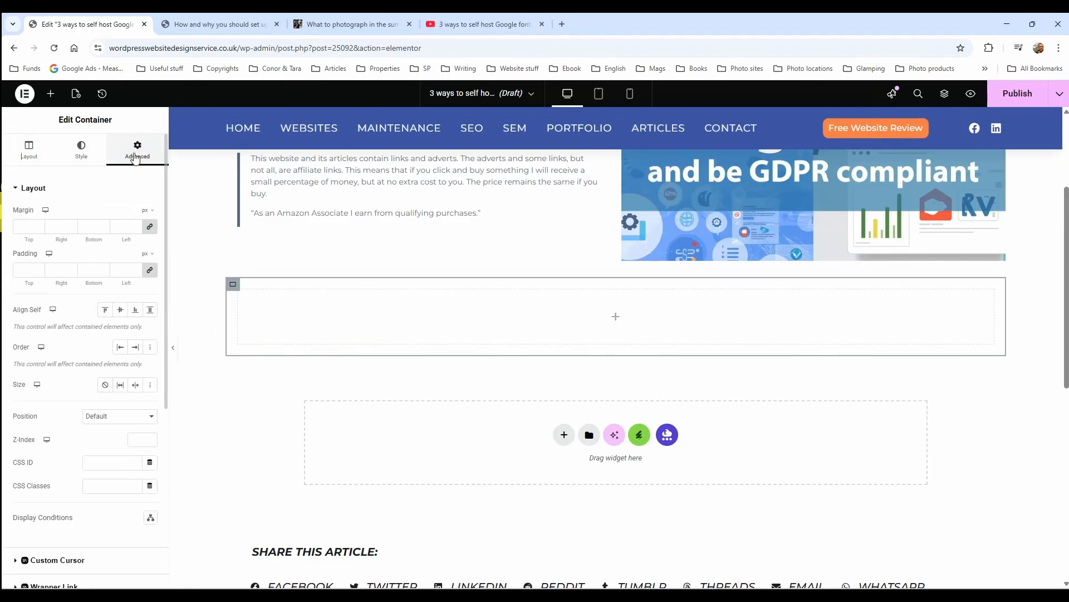
pyautogui.click(81, 149)
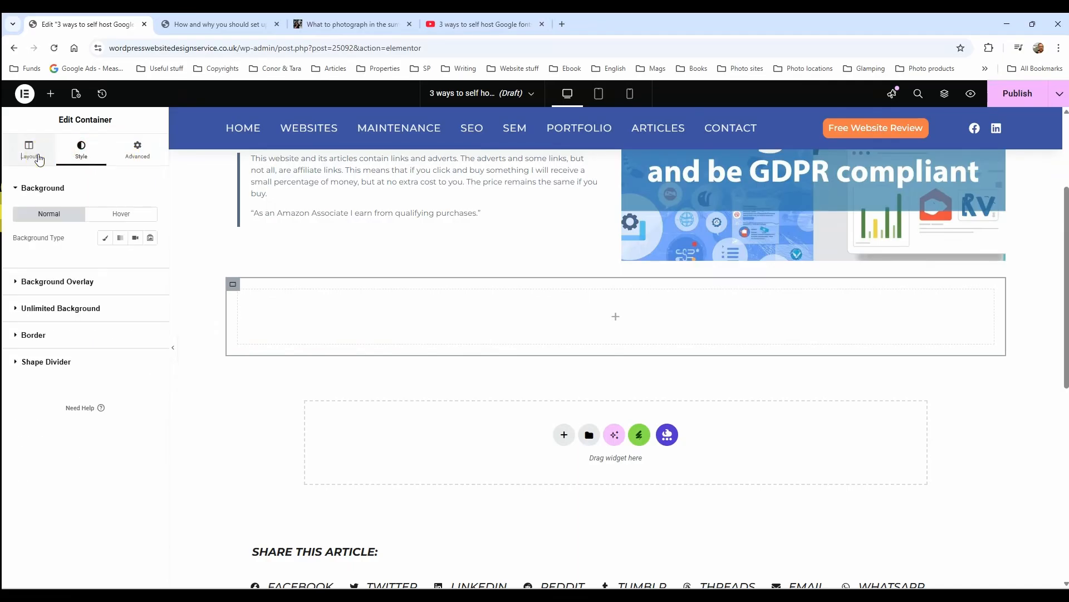
pyautogui.click(30, 149)
# Try the Grid layout on the empty container several times, returning it to Flexbox each time
pyautogui.click(122, 215)
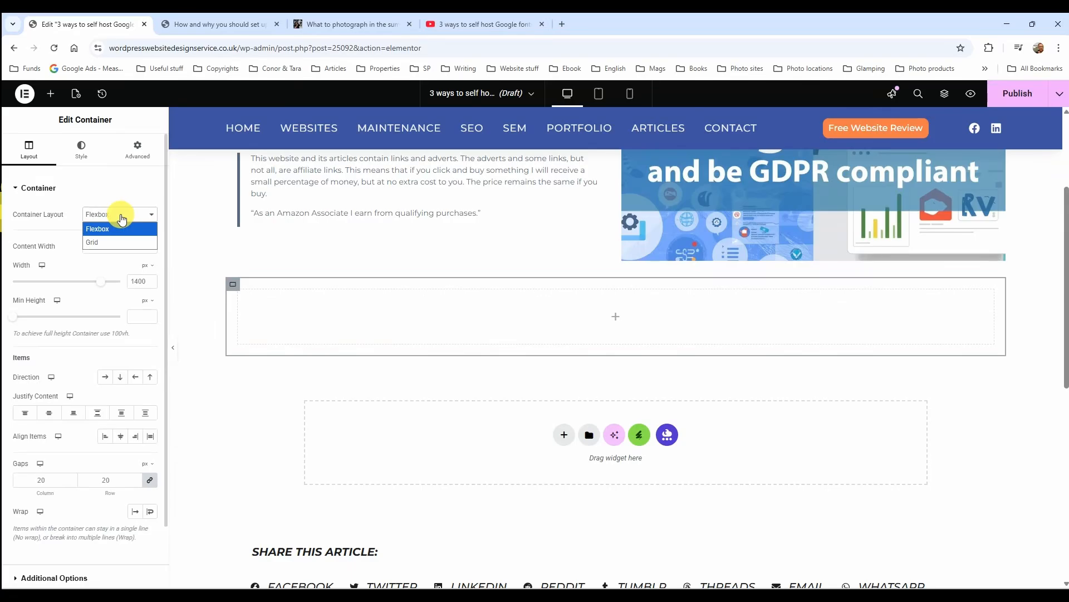
pyautogui.click(119, 241)
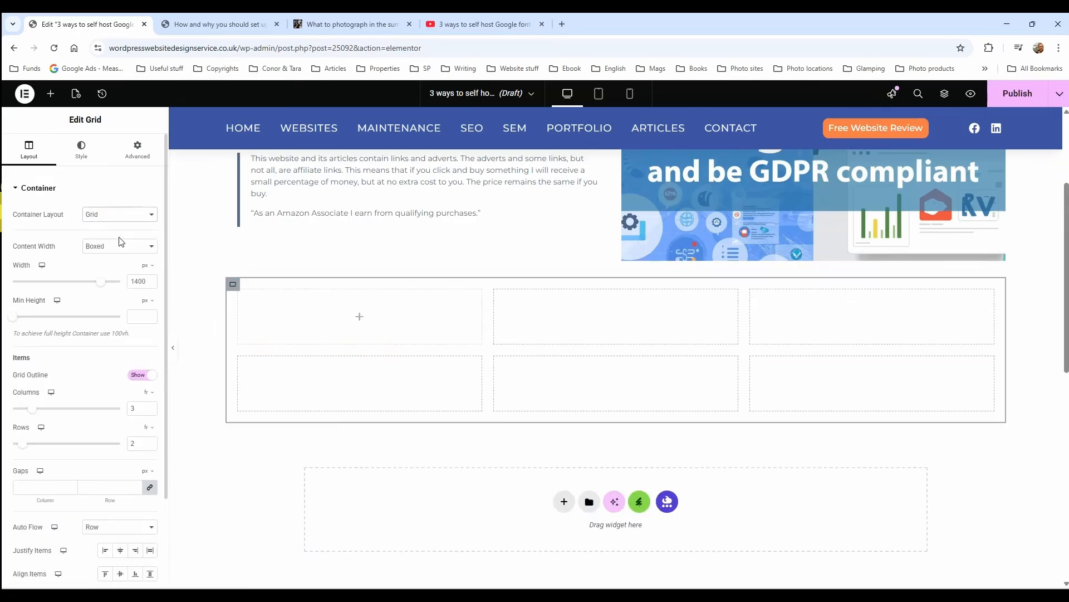
pyautogui.click(117, 214)
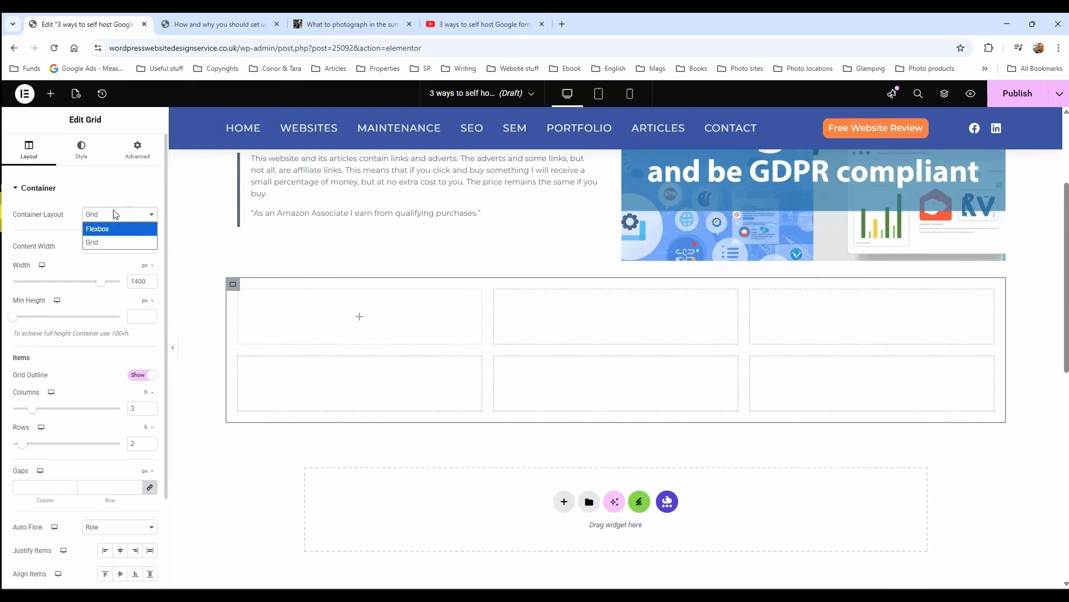
pyautogui.click(116, 230)
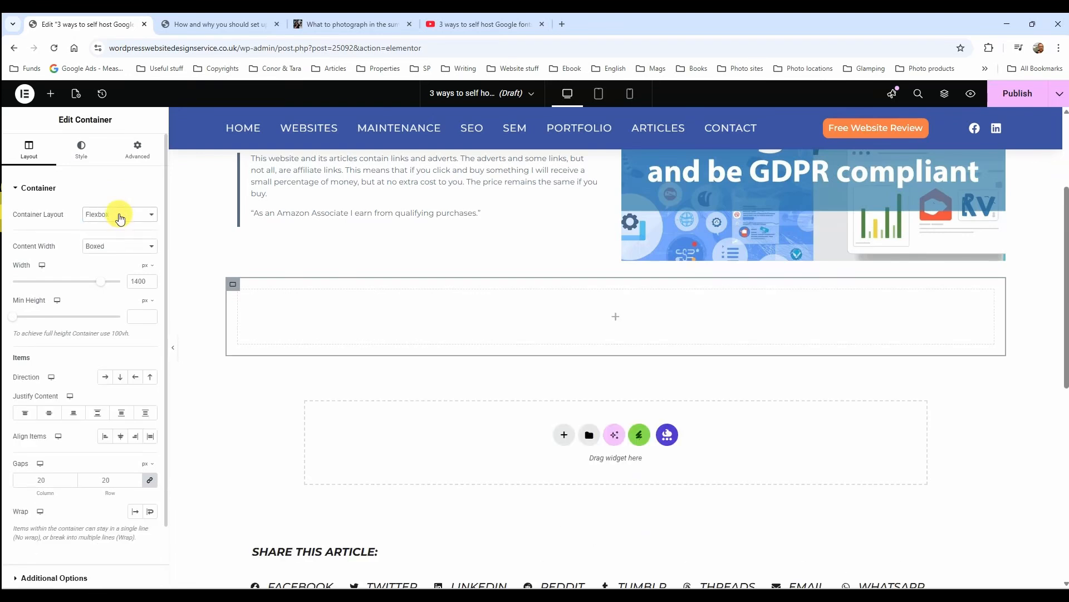
pyautogui.click(119, 216)
pyautogui.click(119, 241)
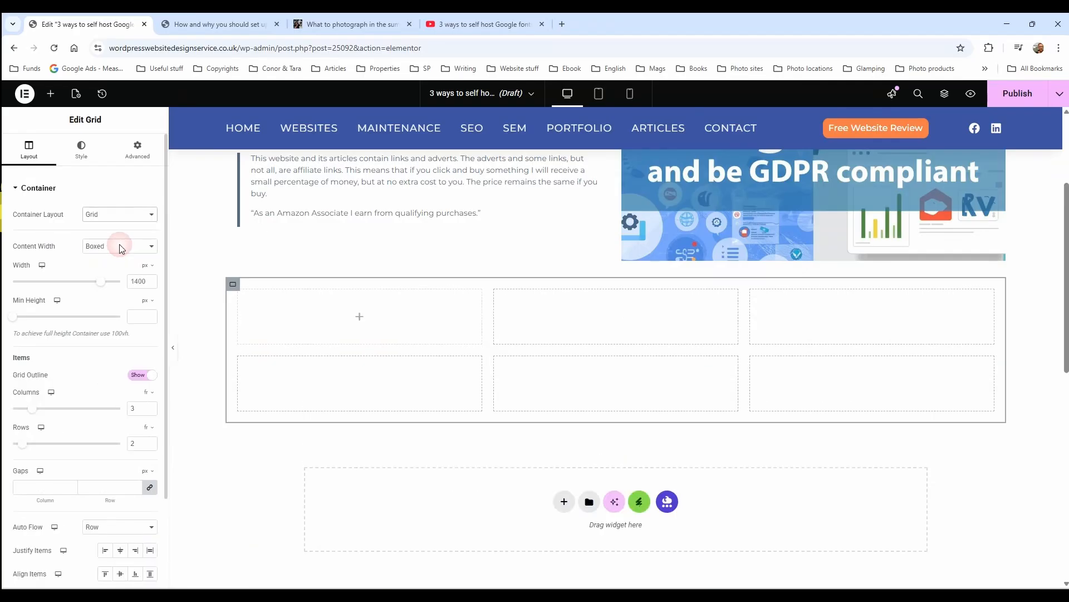
pyautogui.click(126, 221)
pyautogui.click(123, 228)
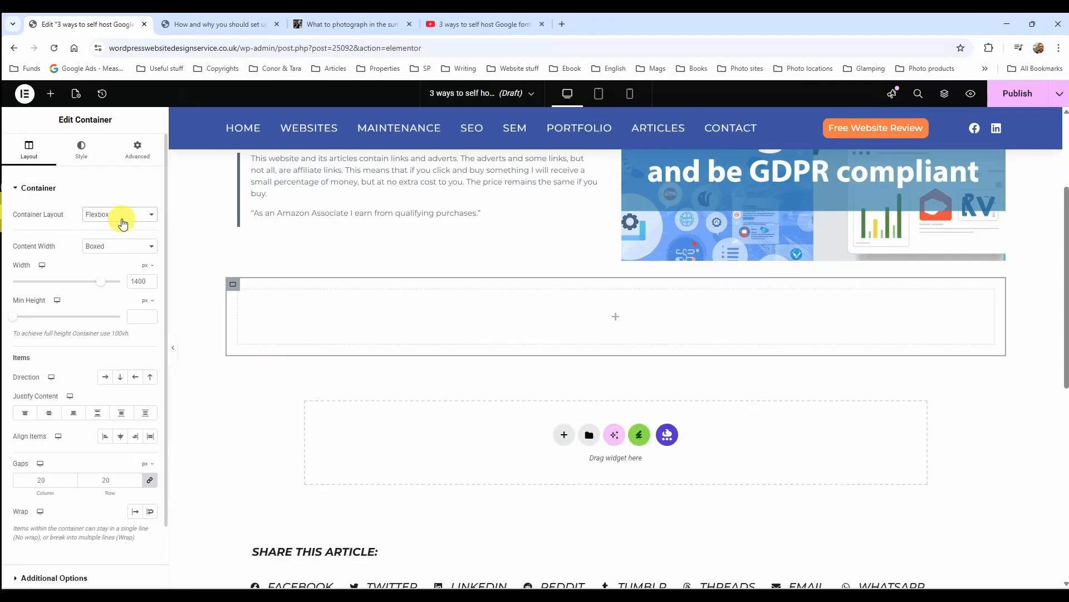
pyautogui.click(123, 216)
pyautogui.click(118, 242)
pyautogui.click(122, 216)
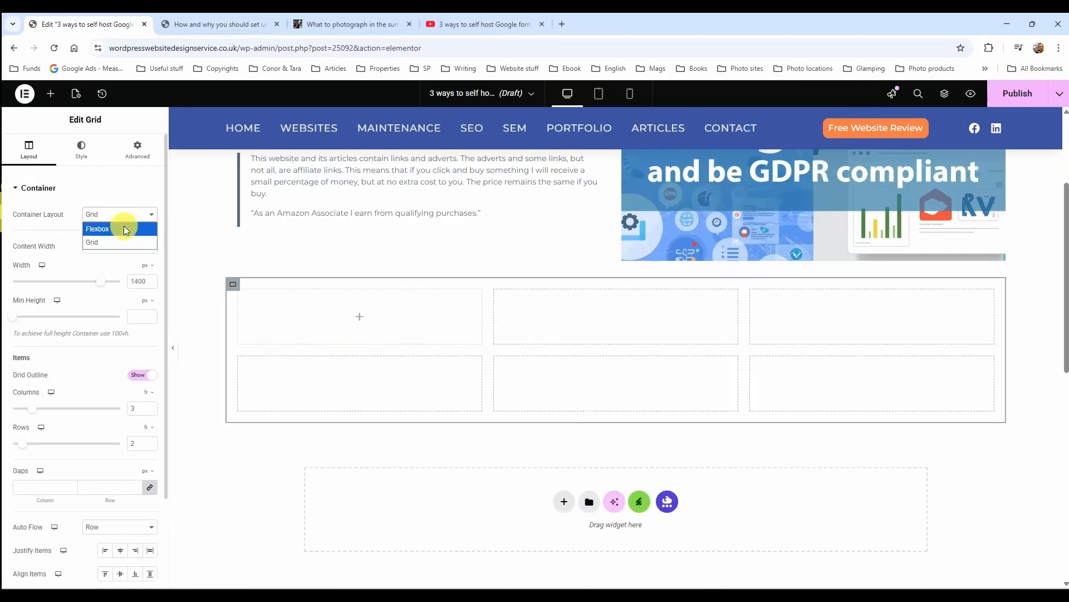
pyautogui.click(123, 228)
# Narrow the boxed container's width to 706 px and add an image widget inside it
pyautogui.click(122, 248)
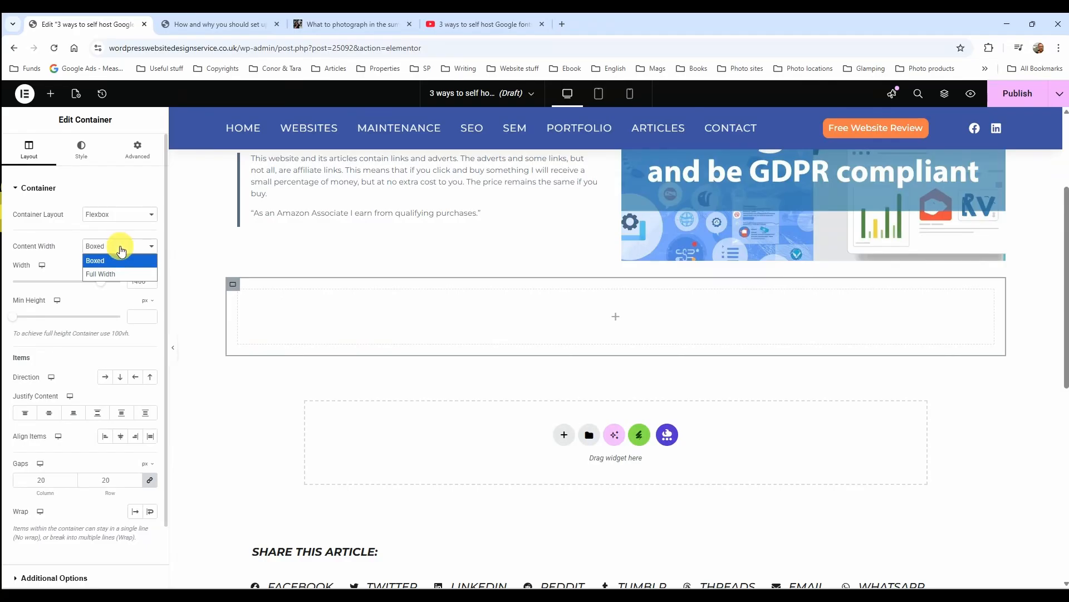
pyautogui.click(122, 251)
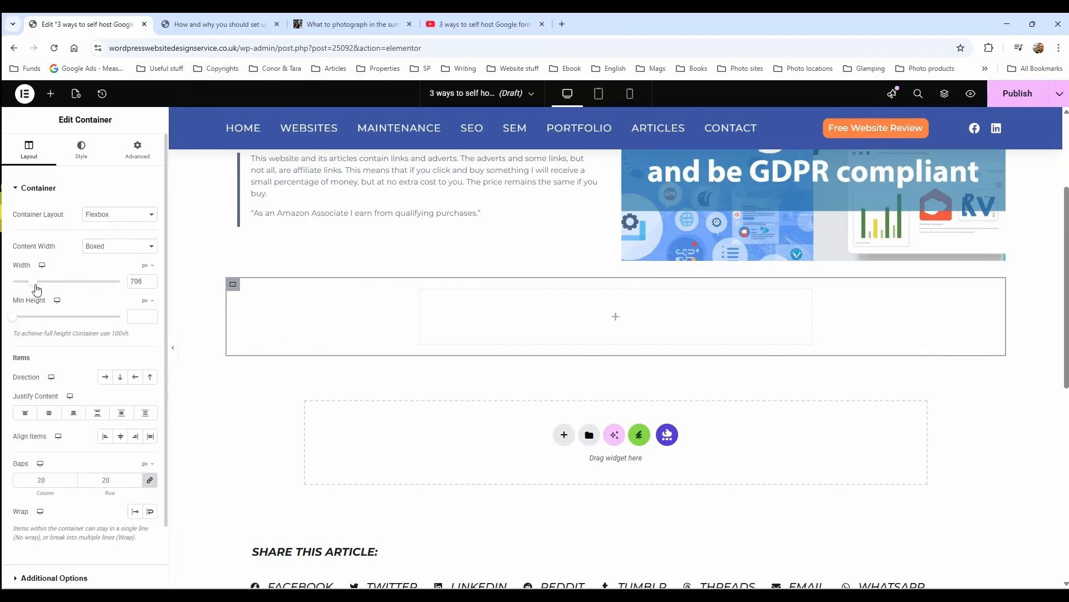
pyautogui.click(50, 93)
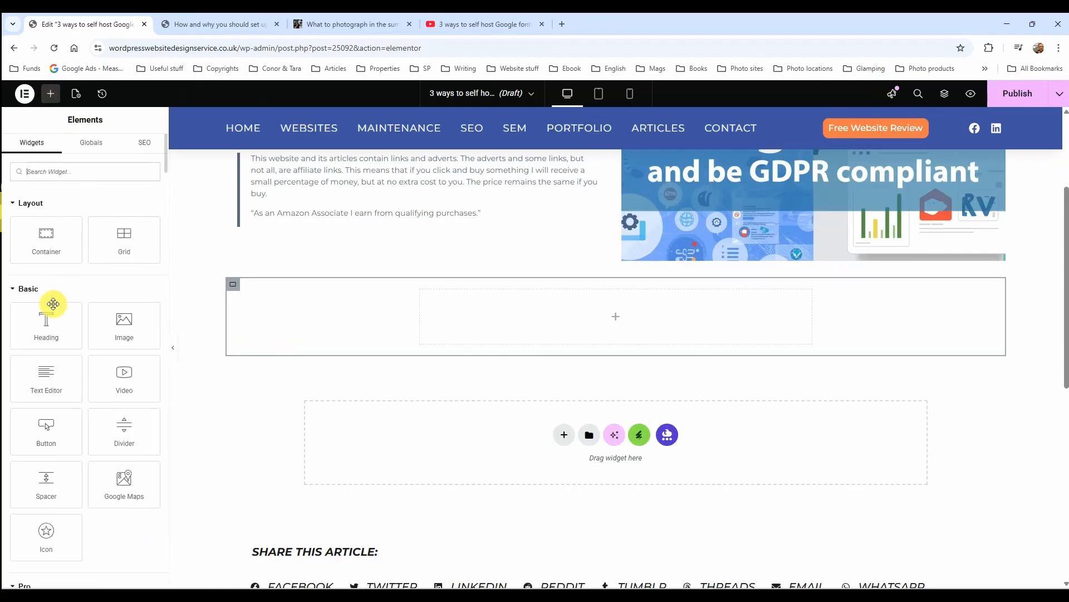
pyautogui.moveTo(104, 324); pyautogui.dragTo(444, 324)
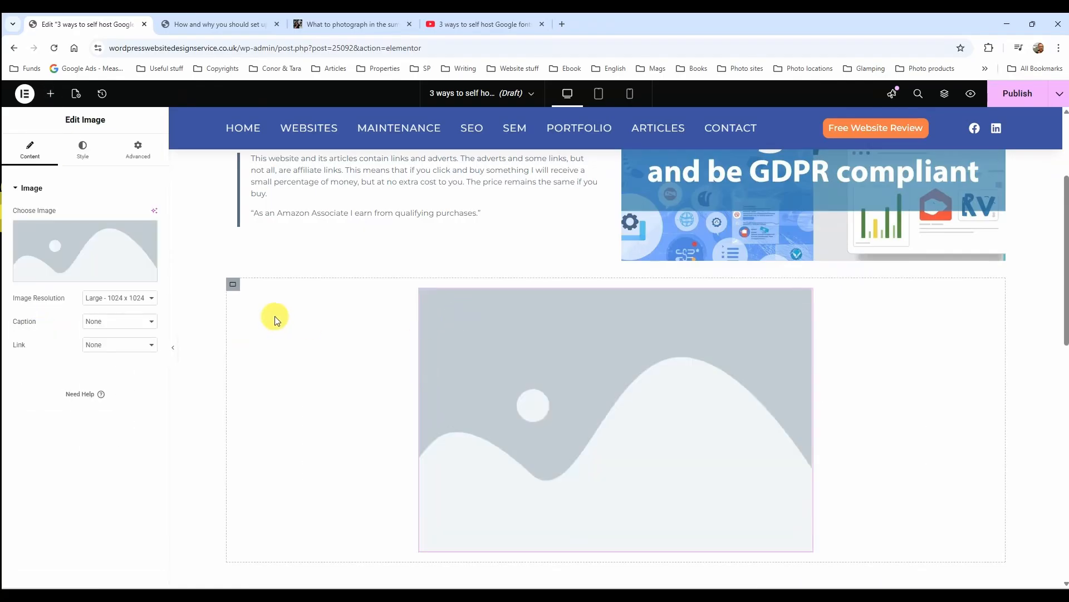
# Fill the image widget with the "3 ways to self-host Google Fonts" thumbnail from the media library
pyautogui.click(232, 285)
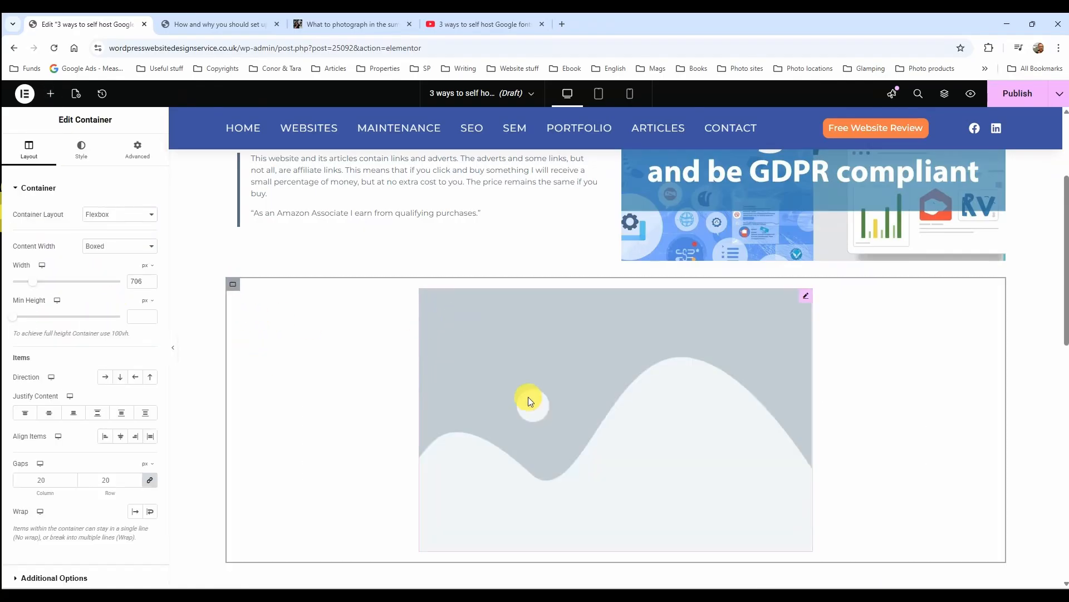
pyautogui.click(662, 324)
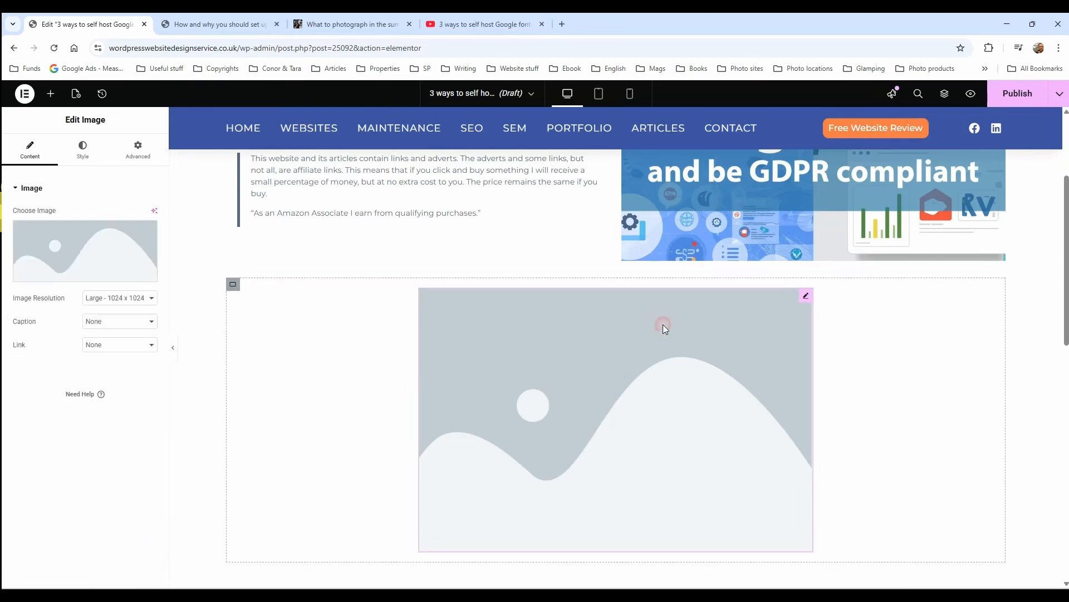
pyautogui.click(140, 273)
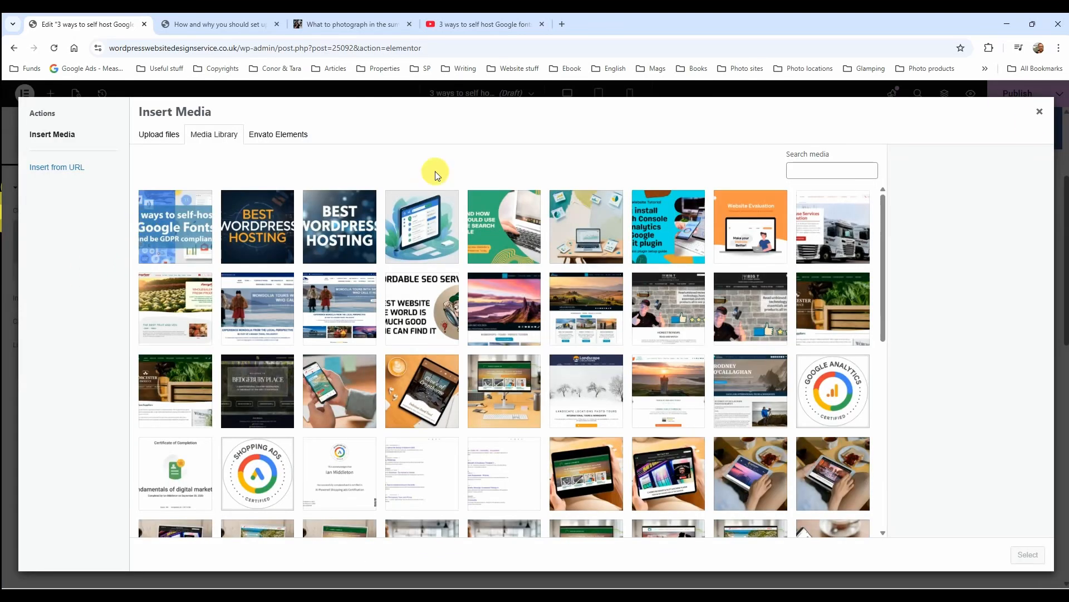
pyautogui.click(188, 224)
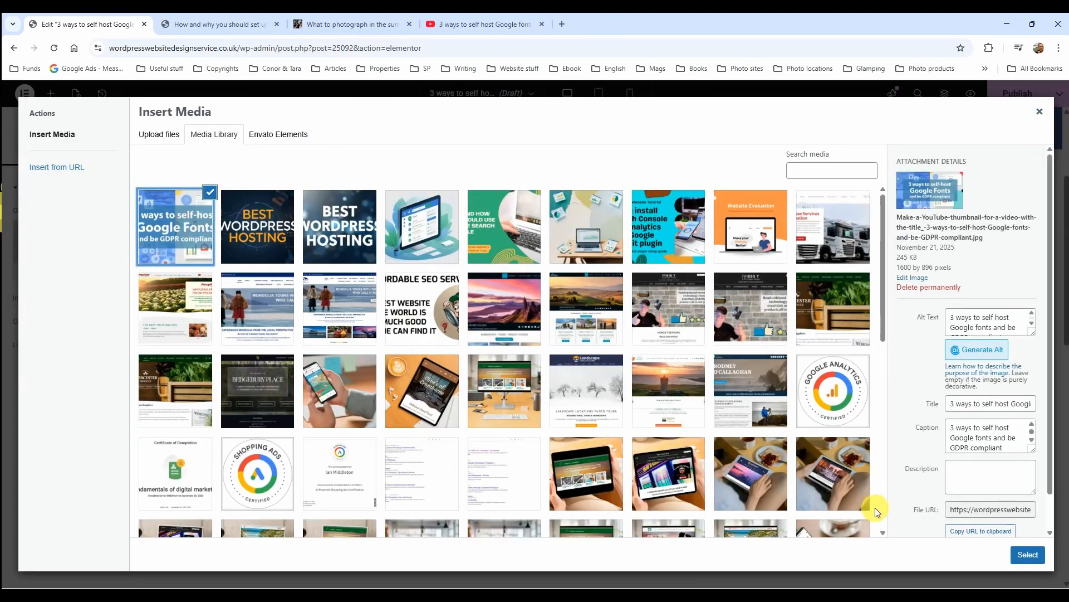
pyautogui.click(1023, 560)
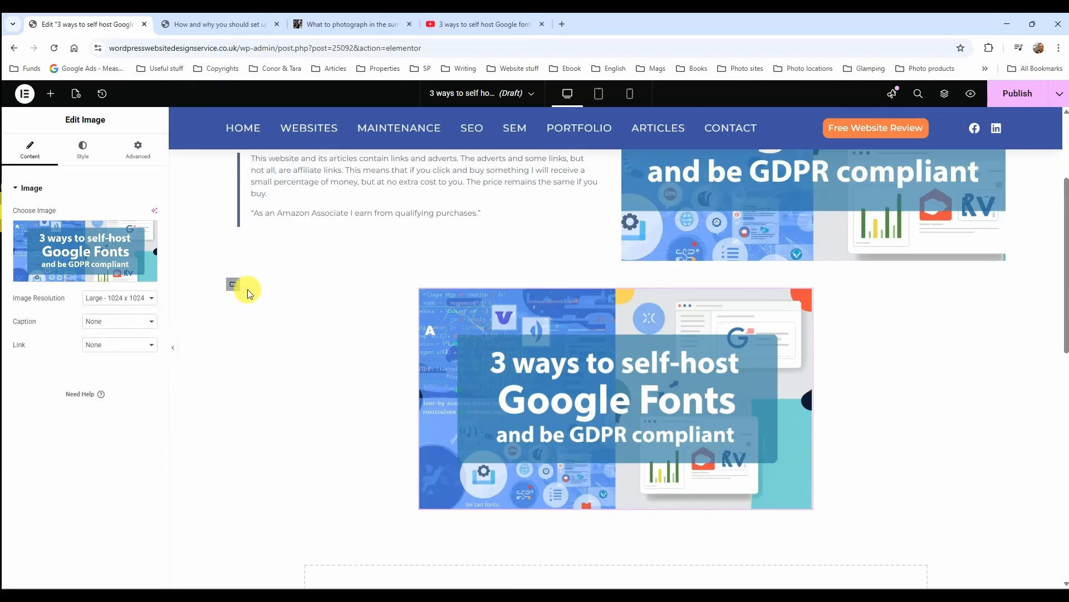
# Narrow the container's boxed width to 666 px and clear the value to restore the default
pyautogui.click(233, 284)
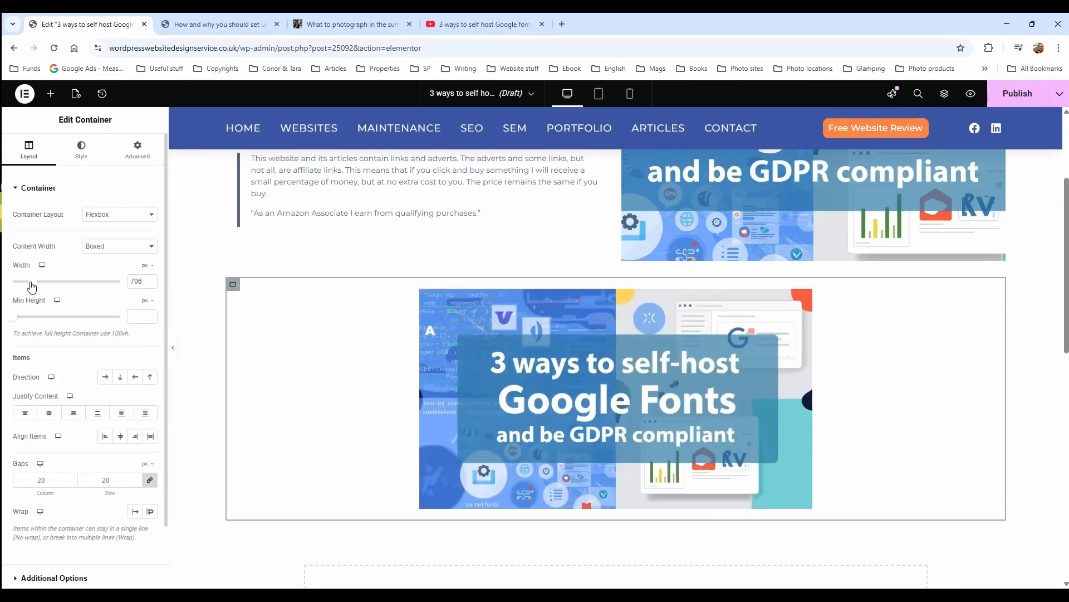
pyautogui.moveTo(30, 286)
pyautogui.mouseDown()
pyautogui.moveTo(76, 284)
pyautogui.moveTo(7, 284)
pyautogui.moveTo(28, 285)
pyautogui.mouseUp()
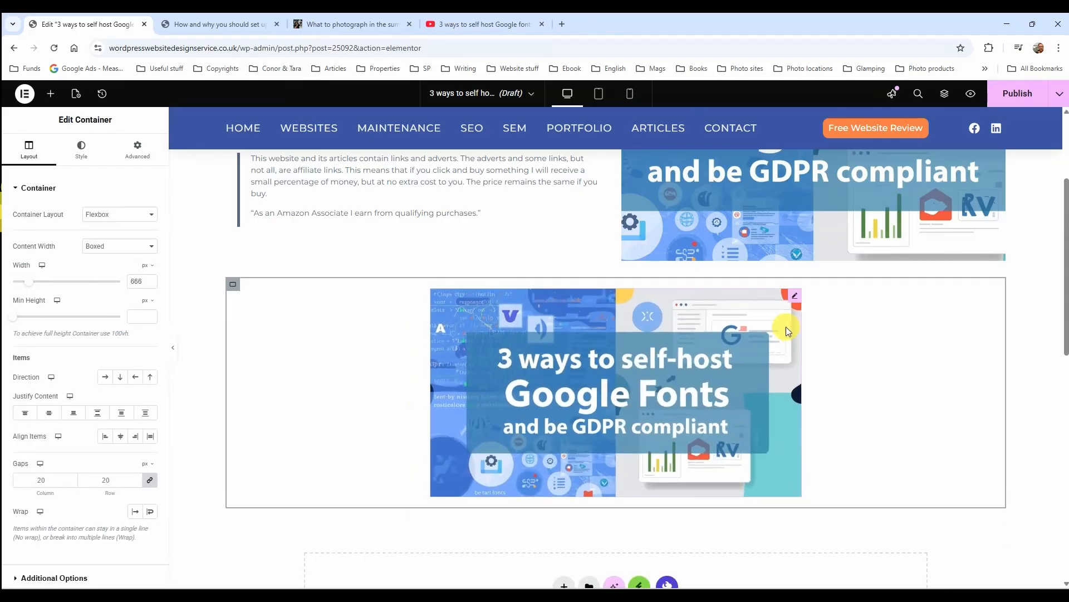
pyautogui.doubleClick(139, 282)
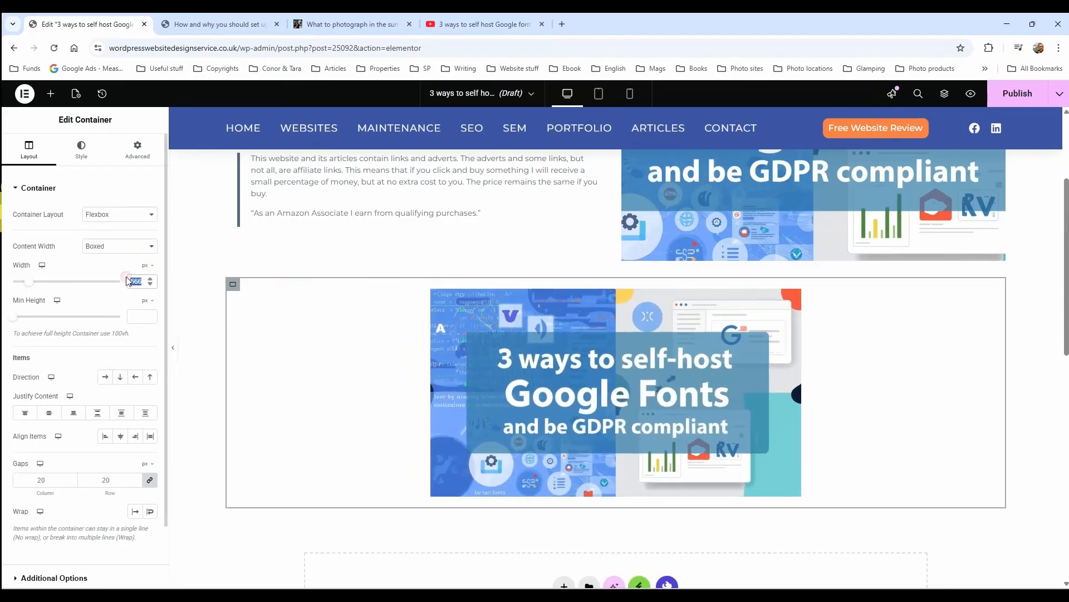
pyautogui.press('BackSpace')
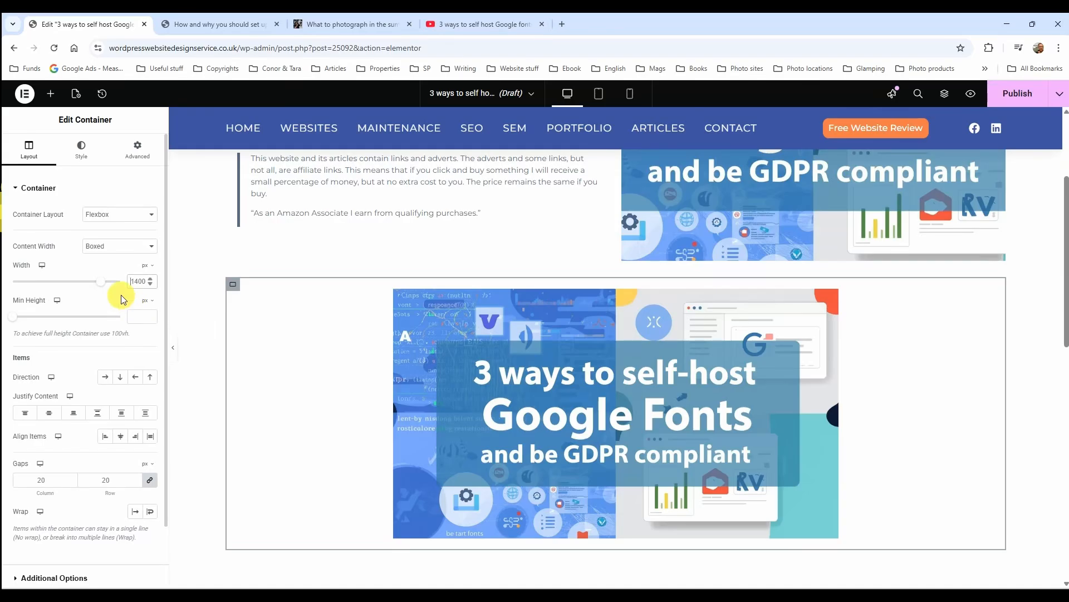
# Set the image container's content width to Full Width and compare its extent with the intro section above
pyautogui.click(121, 247)
pyautogui.click(115, 272)
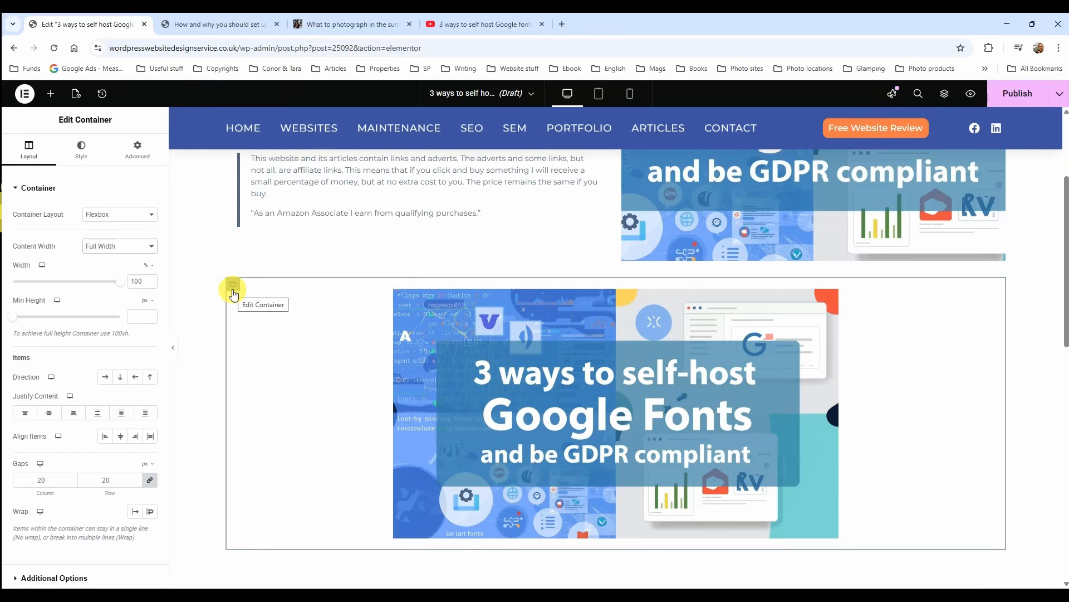
pyautogui.scroll(3, 430, 232)
pyautogui.scroll(-1, 444, 239)
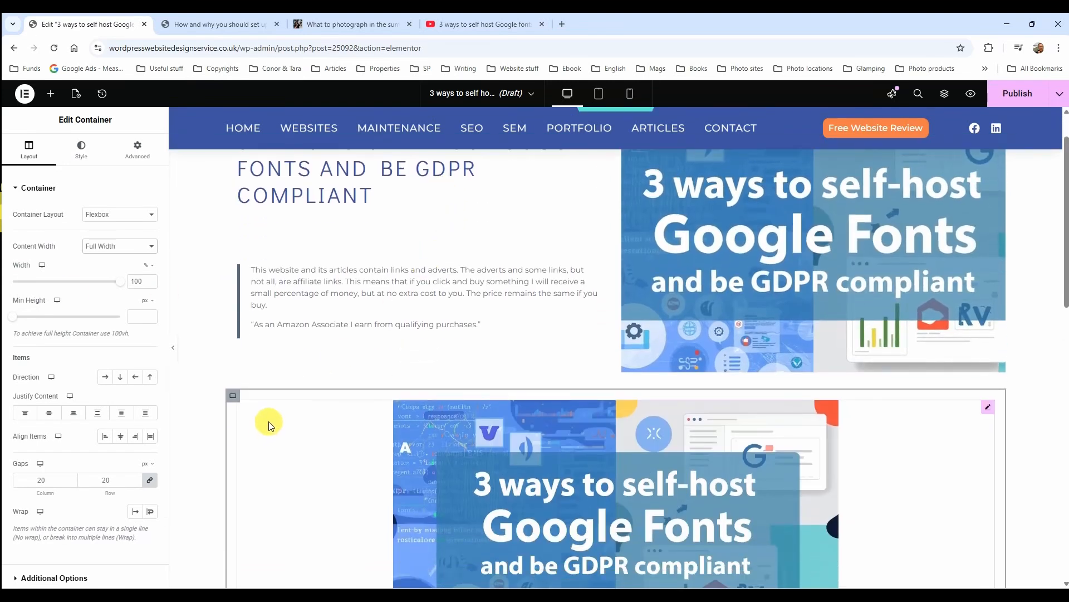
pyautogui.scroll(-1, 266, 423)
pyautogui.scroll(2, 251, 262)
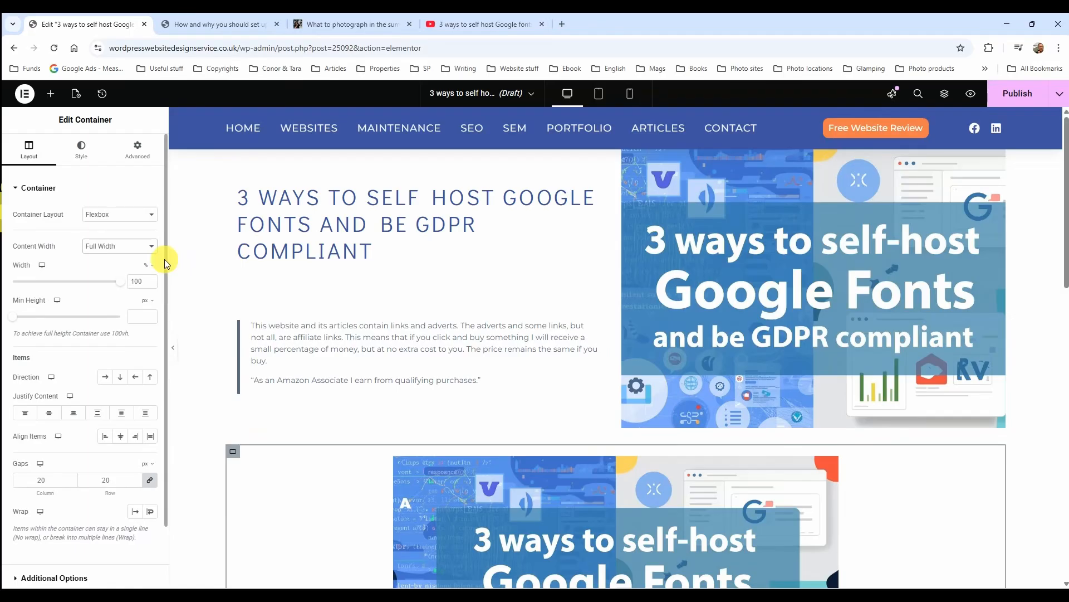
pyautogui.scroll(-2, 312, 379)
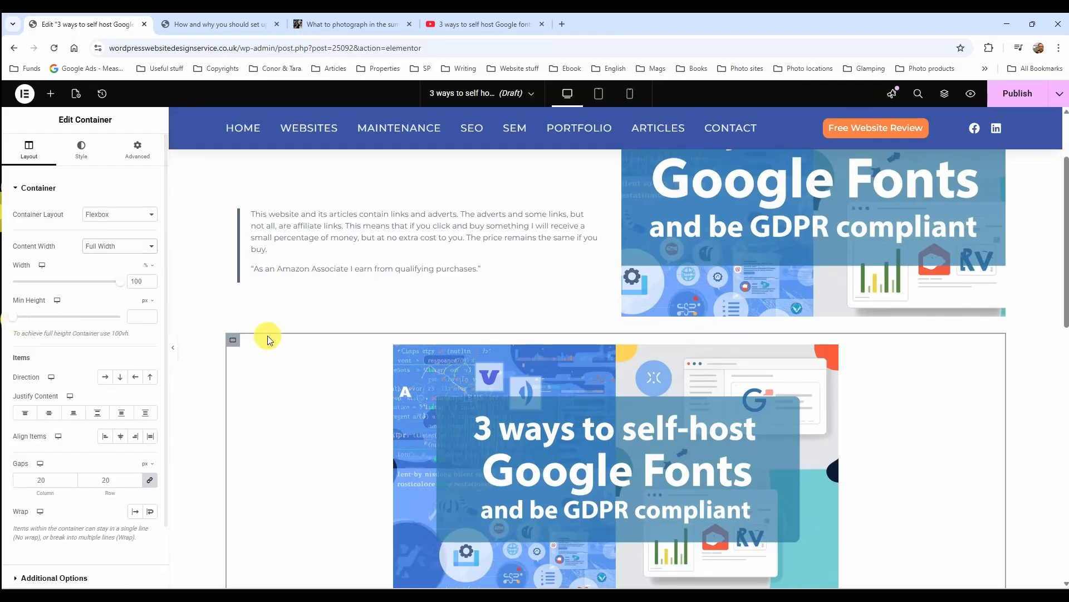
pyautogui.scroll(-2, 298, 337)
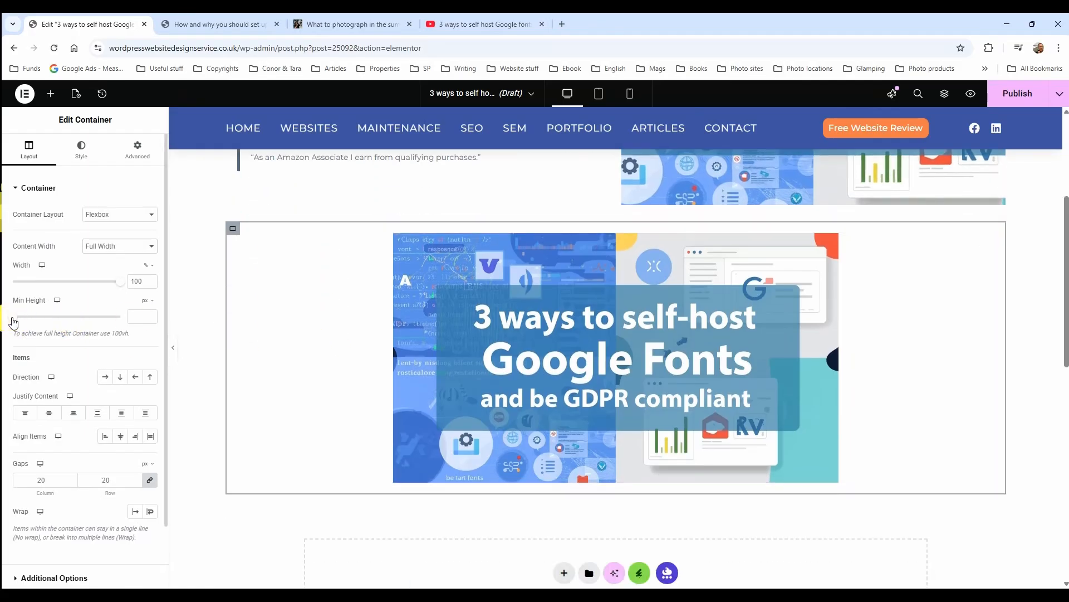
# Try a minimum height of 750 px on the image container and reduce it to 313 px
pyautogui.moveTo(18, 322); pyautogui.dragTo(65, 320)
pyautogui.scroll(-2, 366, 370)
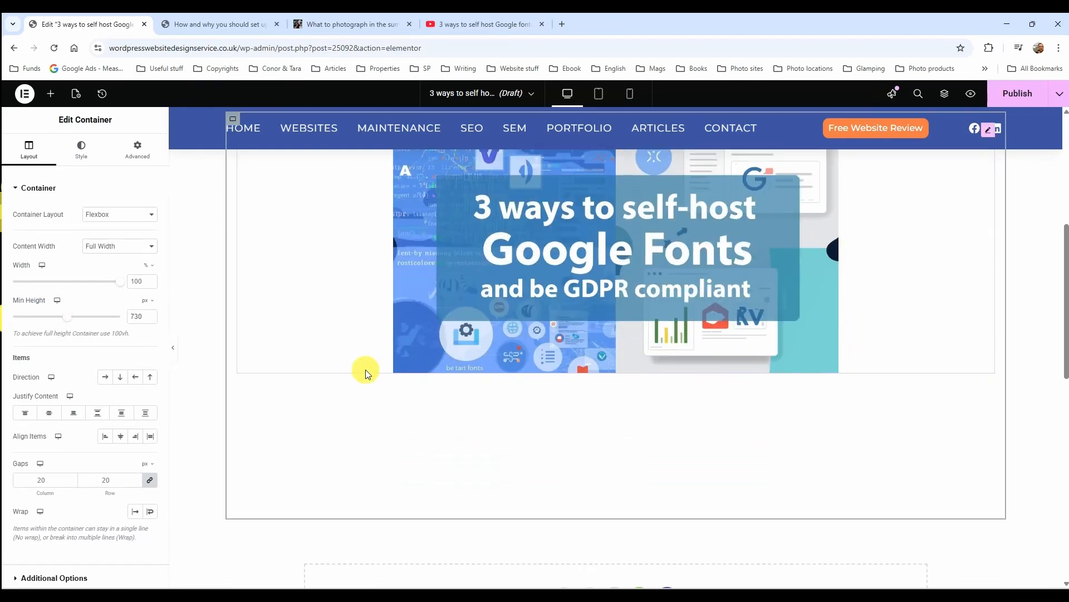
pyautogui.moveTo(70, 320); pyautogui.dragTo(71, 321)
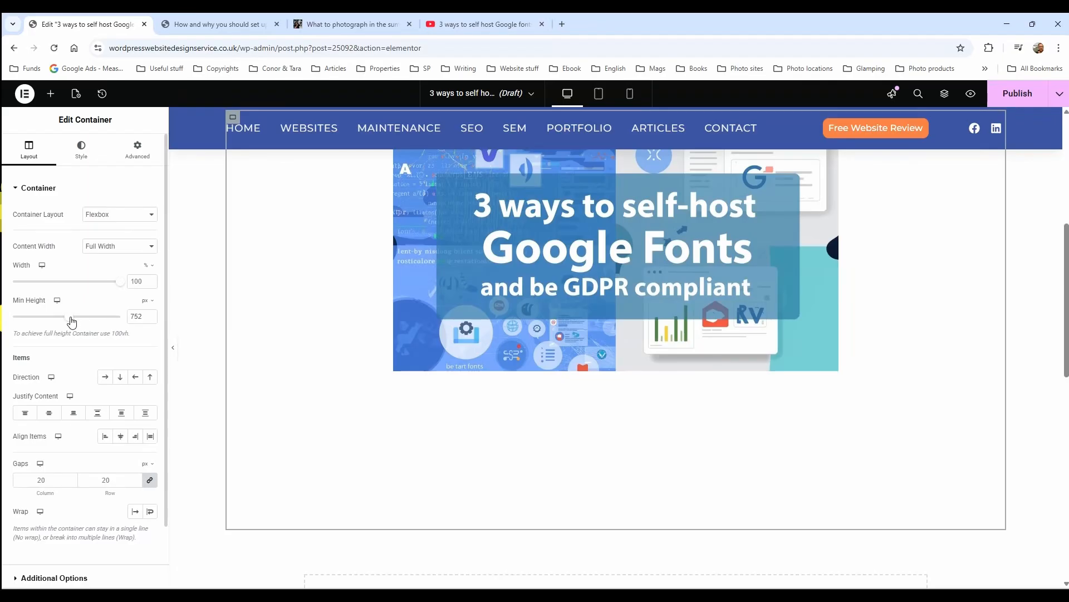
pyautogui.click(146, 318)
pyautogui.click(151, 320)
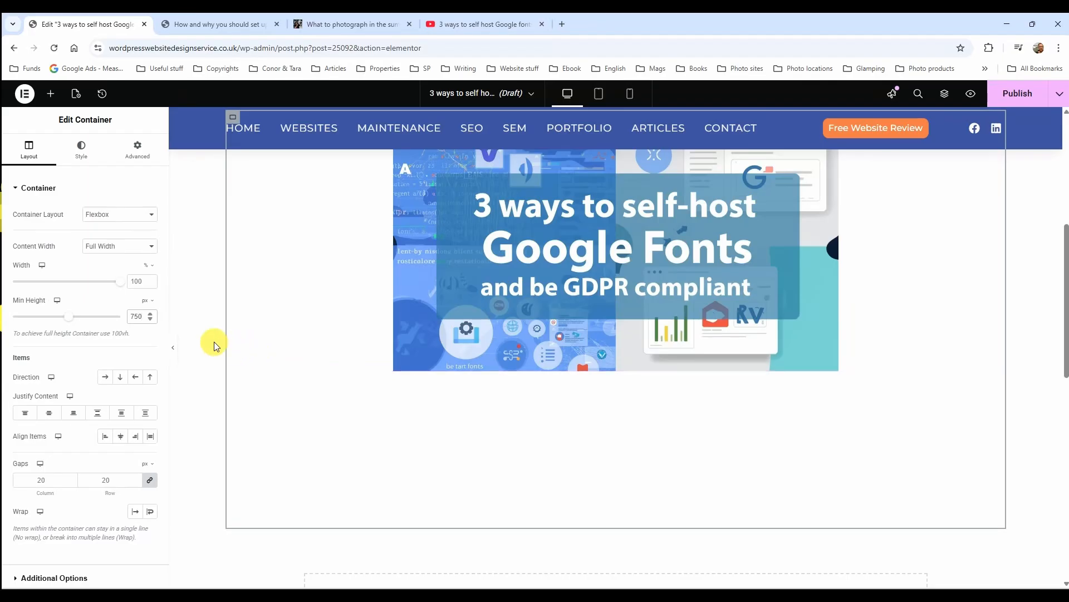
pyautogui.moveTo(69, 318); pyautogui.dragTo(34, 319)
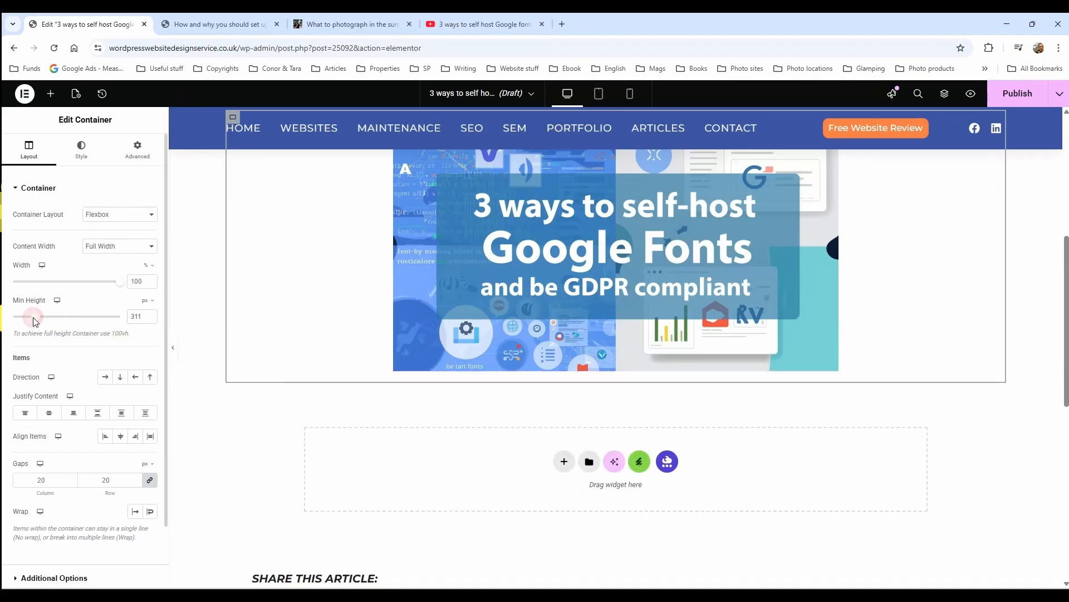
pyautogui.click(146, 317)
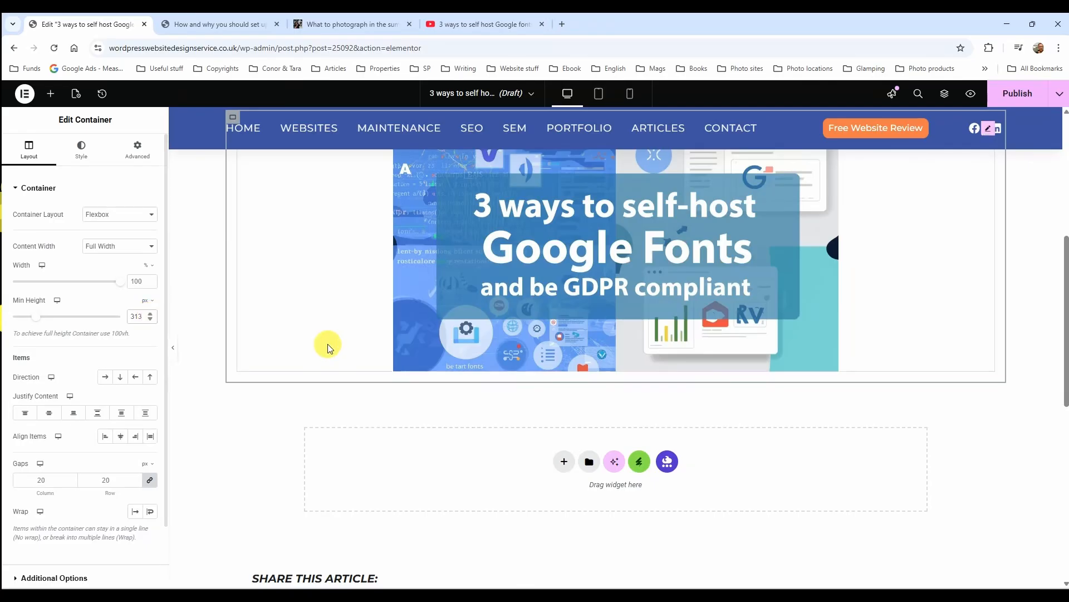
# Delete the thumbnail image widget from the container below the intro section
pyautogui.scroll(2, 382, 342)
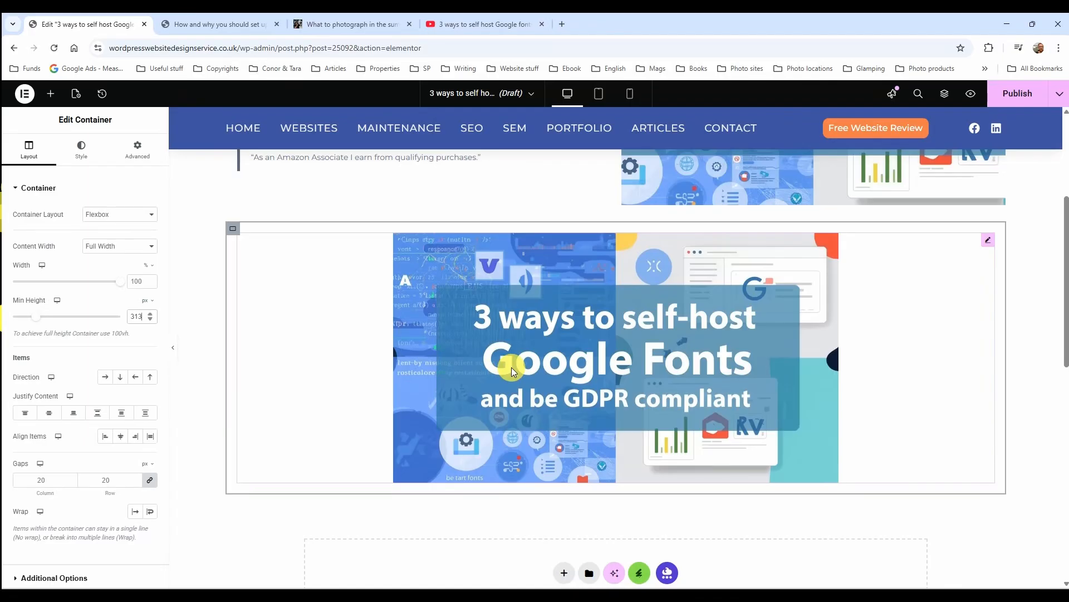
pyautogui.rightClick(830, 256)
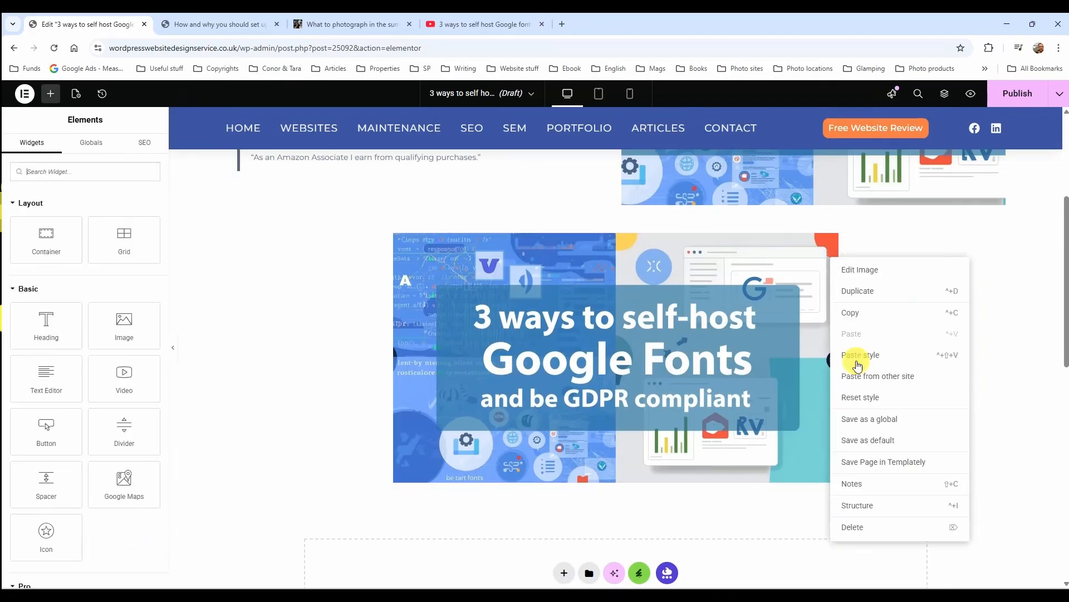
pyautogui.click(852, 526)
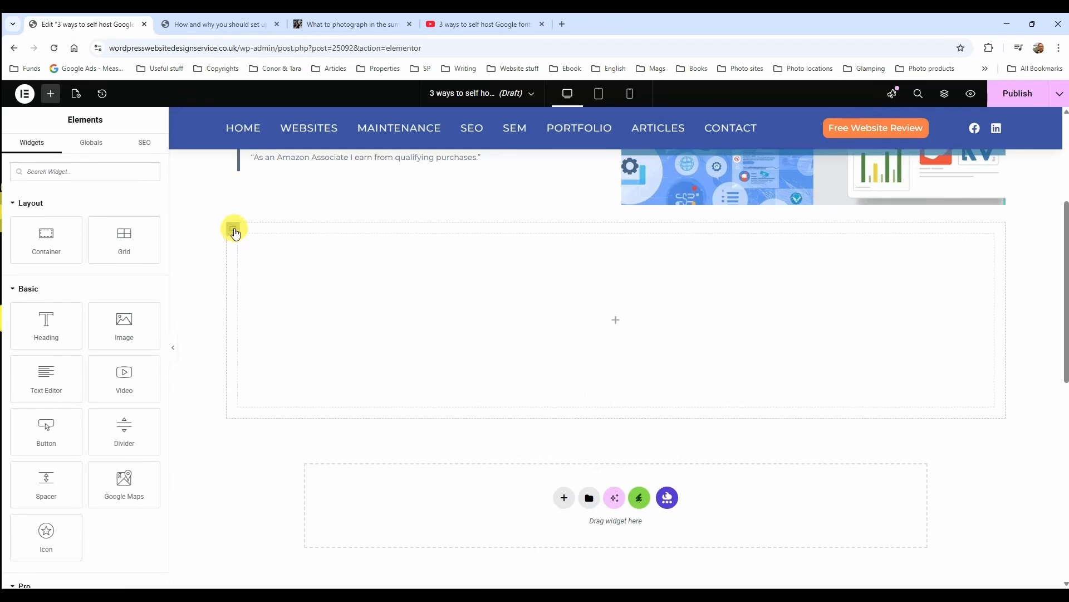
# Try a minimum height of 239 px on the emptied container, switch the unit to vh and enter 100, and review its extent
pyautogui.click(232, 229)
pyautogui.moveTo(39, 317); pyautogui.dragTo(32, 318)
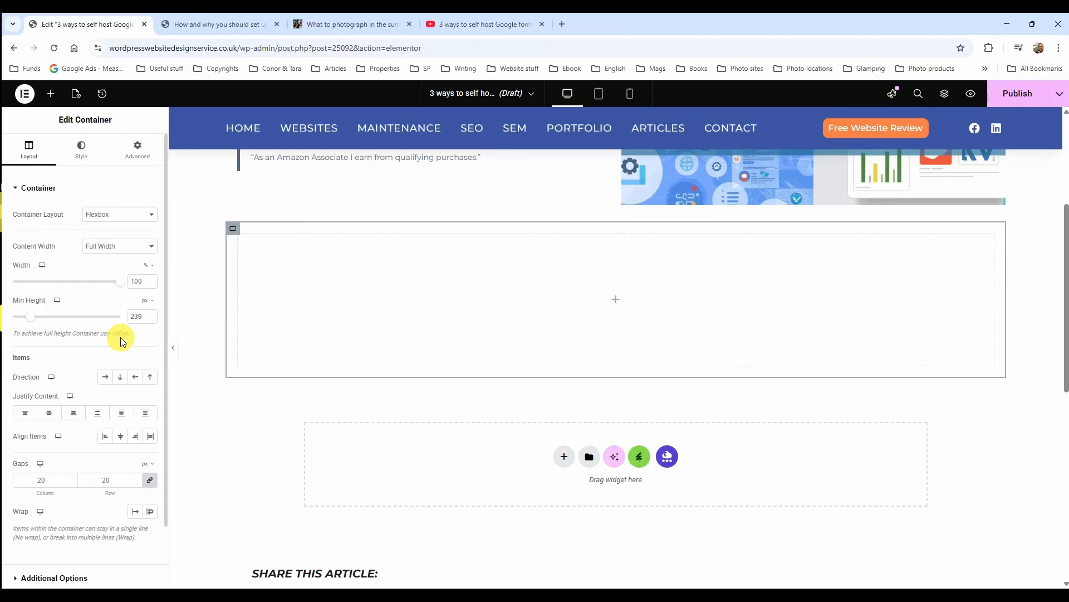
pyautogui.click(148, 300)
pyautogui.click(149, 352)
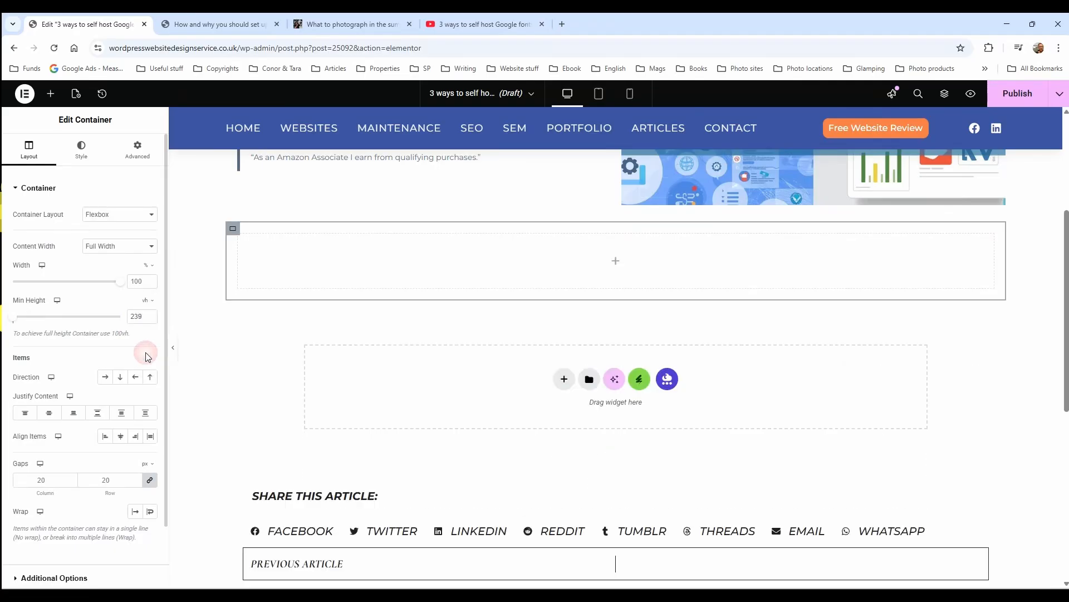
pyautogui.write('100')
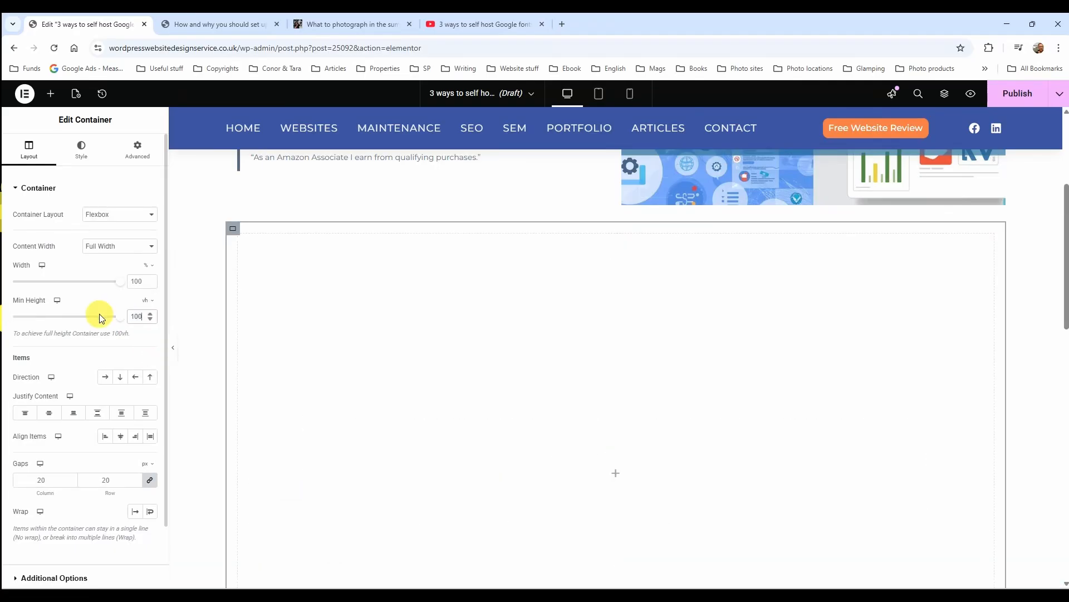
pyautogui.scroll(-2, 278, 318)
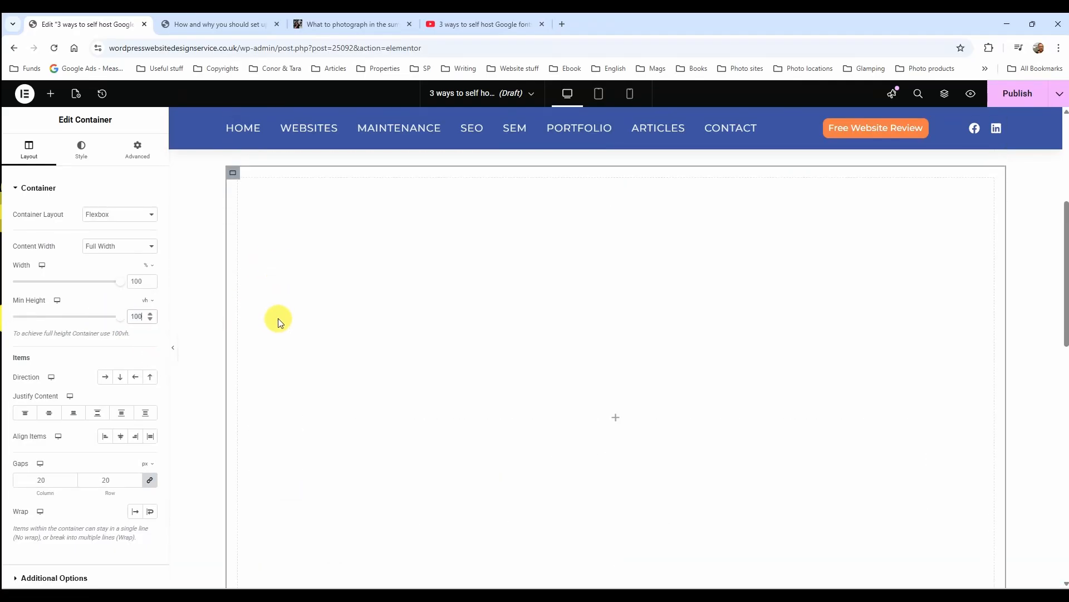
pyautogui.scroll(-1, 278, 319)
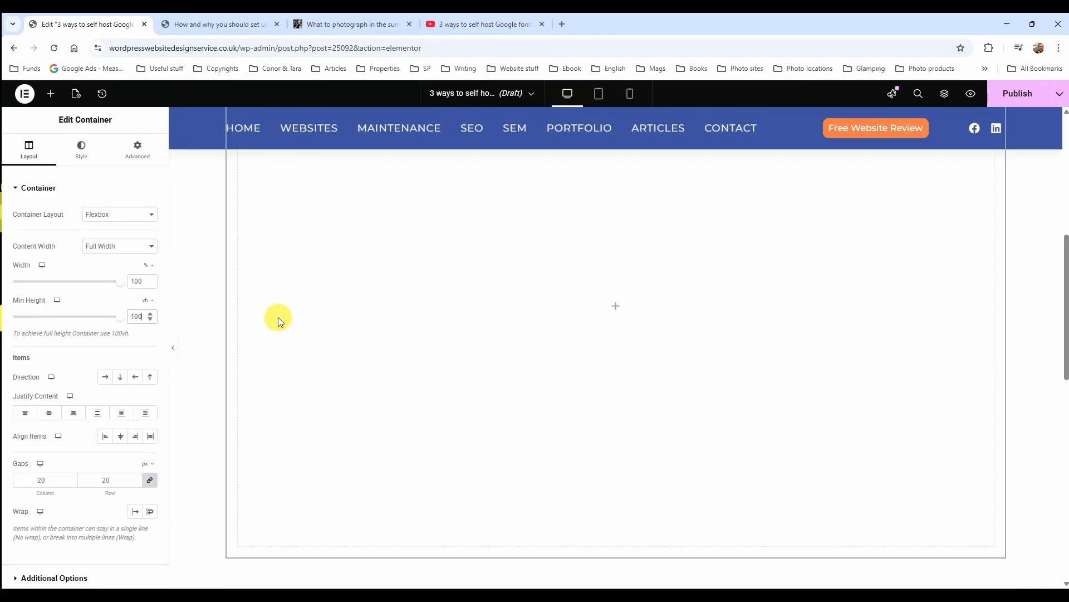
pyautogui.scroll(1, 278, 318)
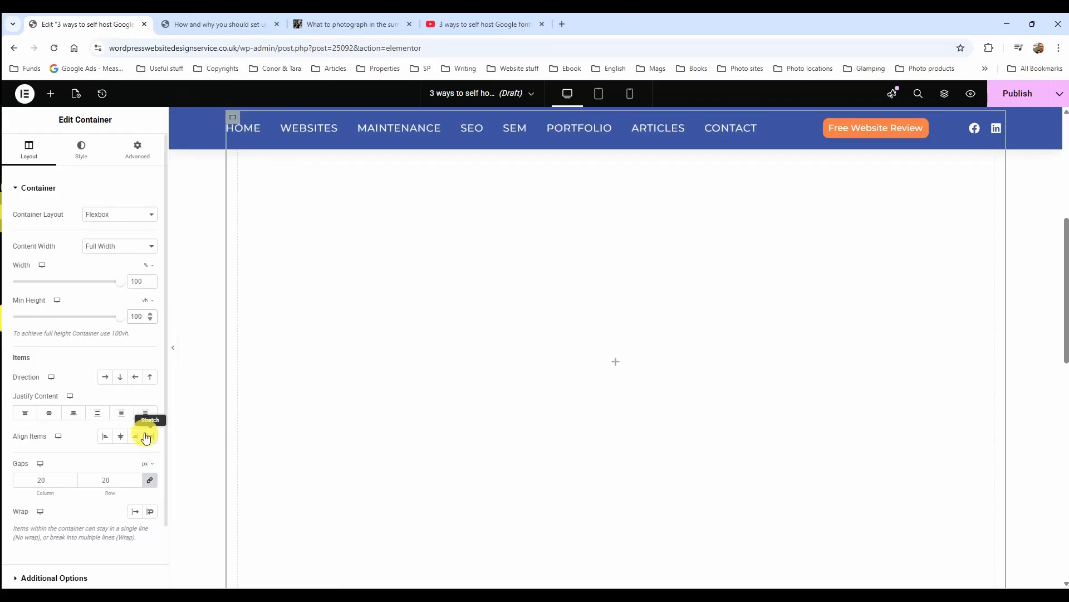
# Clear the container's minimum height and keep the container selected below the intro section
pyautogui.doubleClick(138, 317)
pyautogui.press('BackSpace')
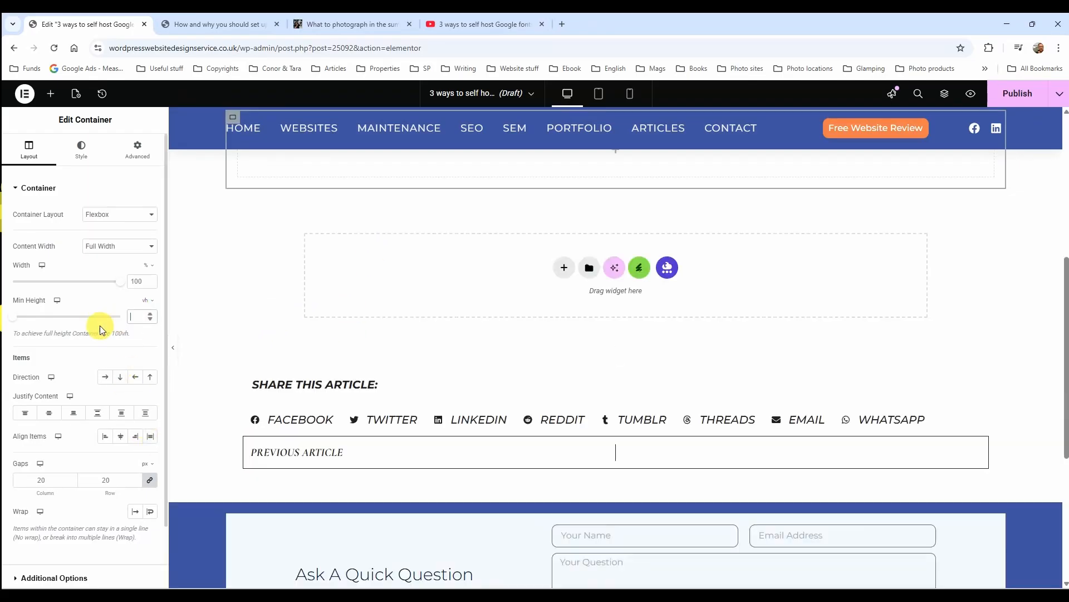
pyautogui.scroll(5, 417, 375)
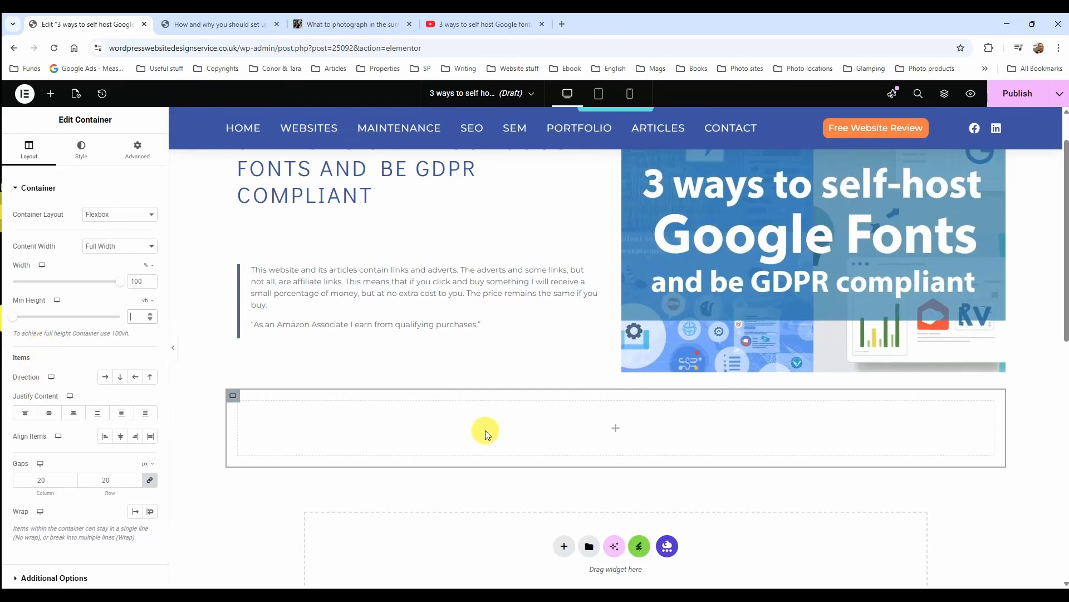
pyautogui.click(237, 397)
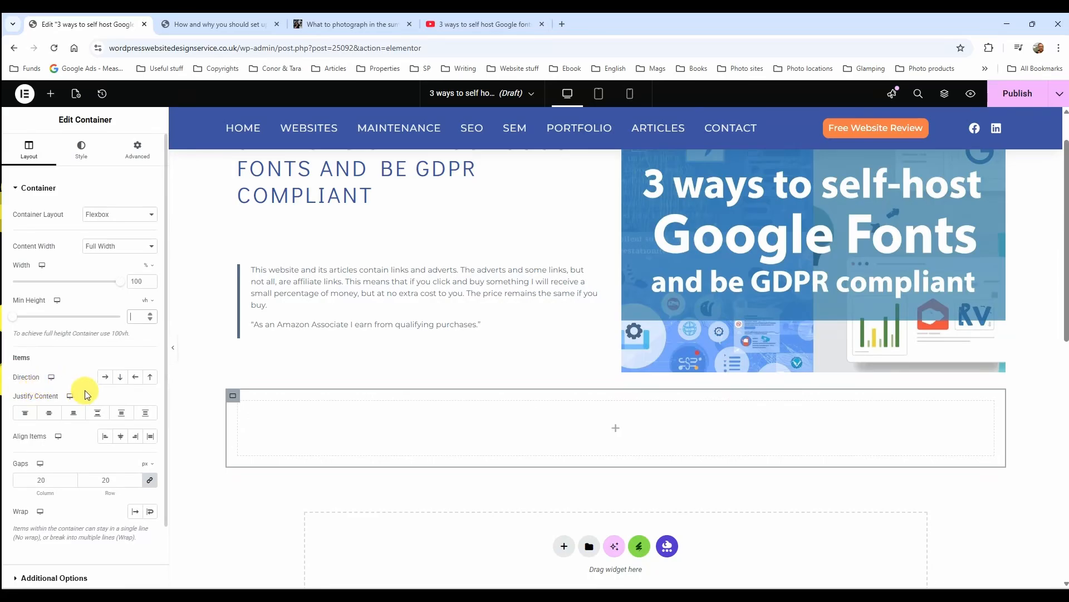
# Add a Heading widget to the empty container with the title "3 ways to self host Google fonts and be GDPR compliant"
pyautogui.click(49, 94)
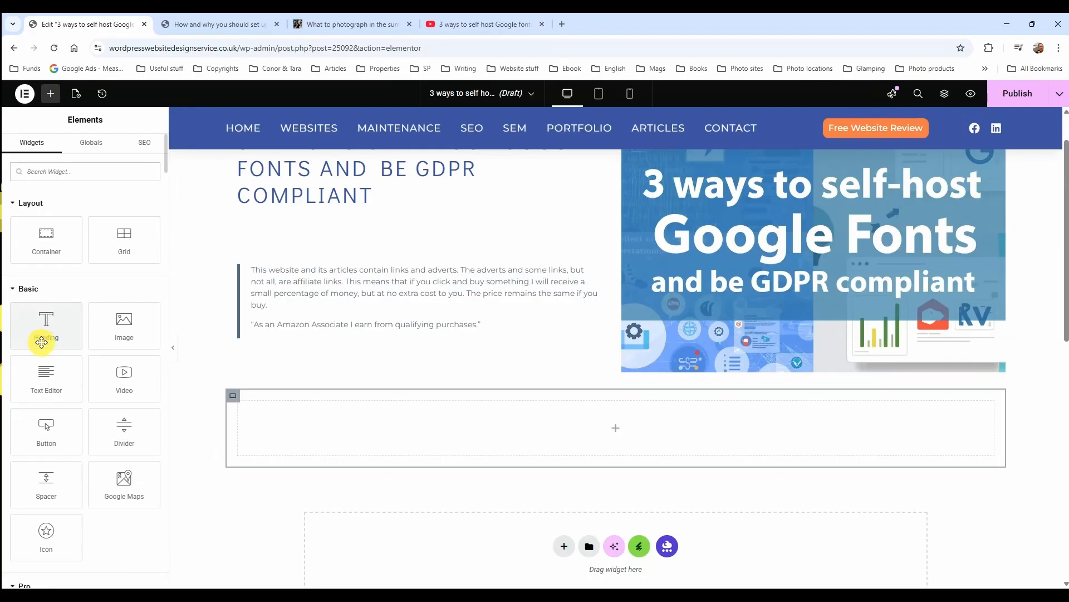
pyautogui.moveTo(45, 337); pyautogui.dragTo(338, 418)
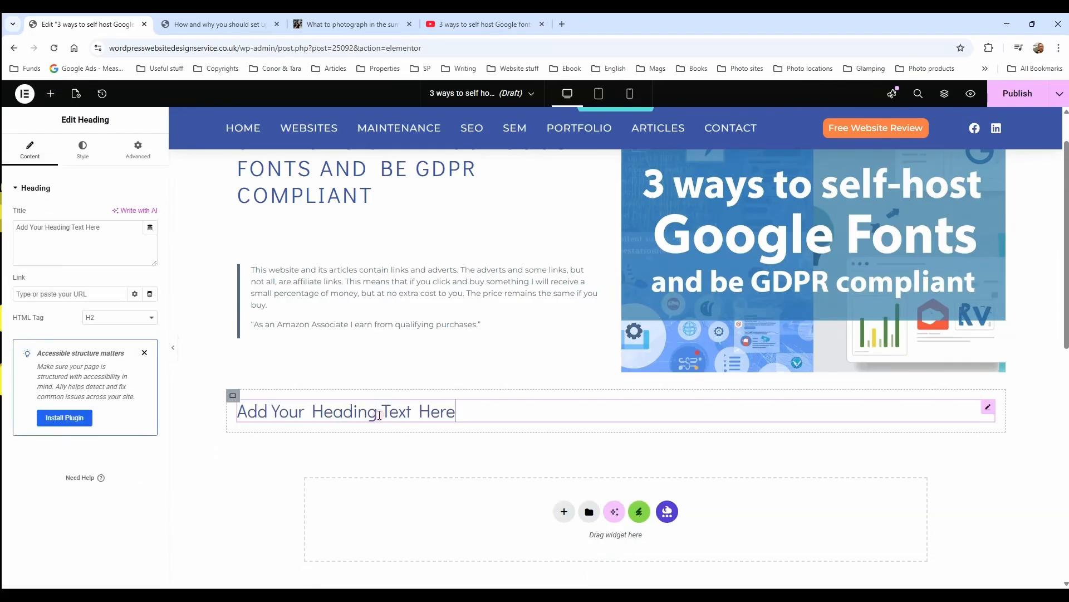
pyautogui.click(114, 231)
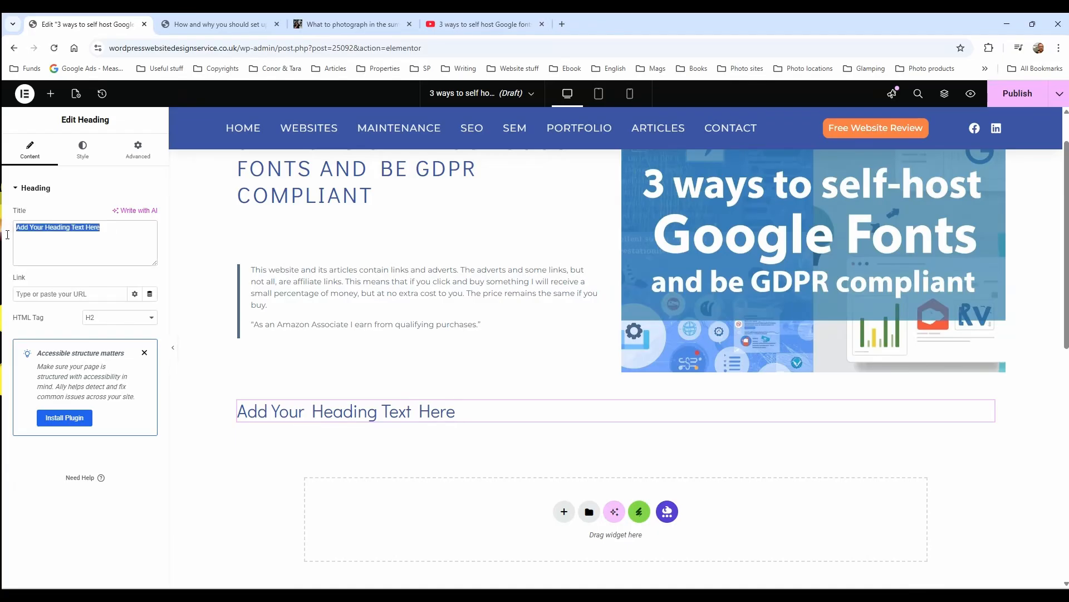
pyautogui.write('3 ways to self host Google fonts and be GDPR compliant')
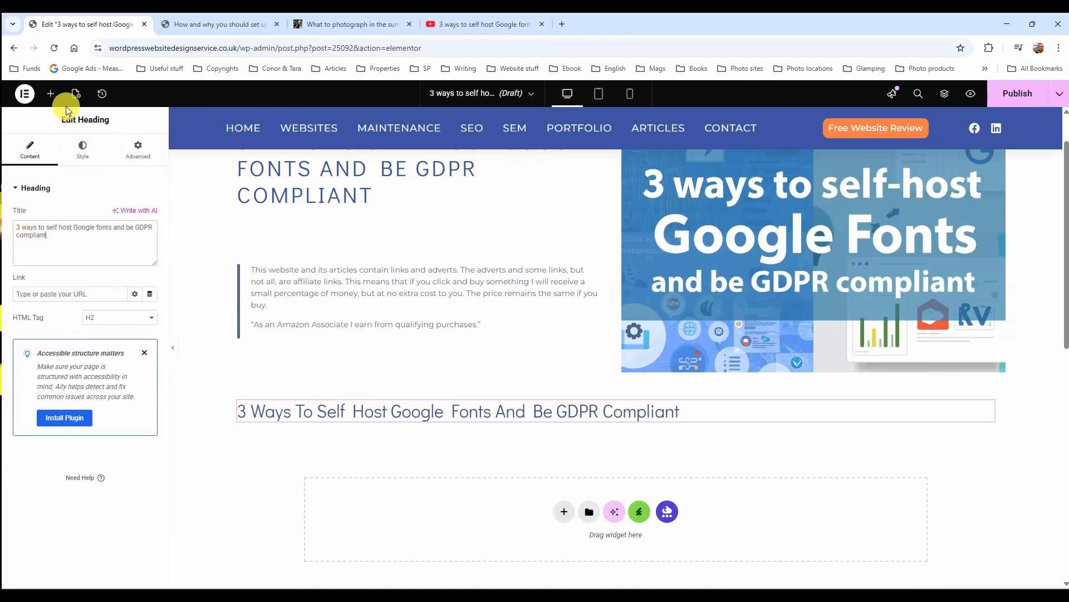
# Add an Image widget below the heading and fill it with the "3 ways to self-host Google Fonts" thumbnail from the media library
pyautogui.click(50, 93)
pyautogui.moveTo(124, 323); pyautogui.dragTo(352, 423)
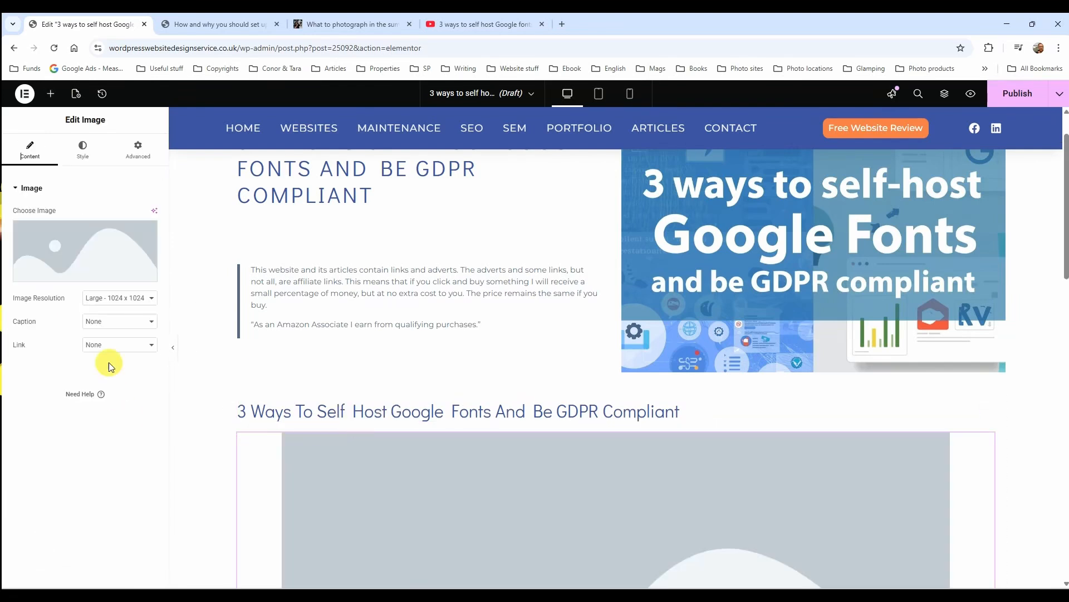
pyautogui.click(84, 268)
pyautogui.click(187, 237)
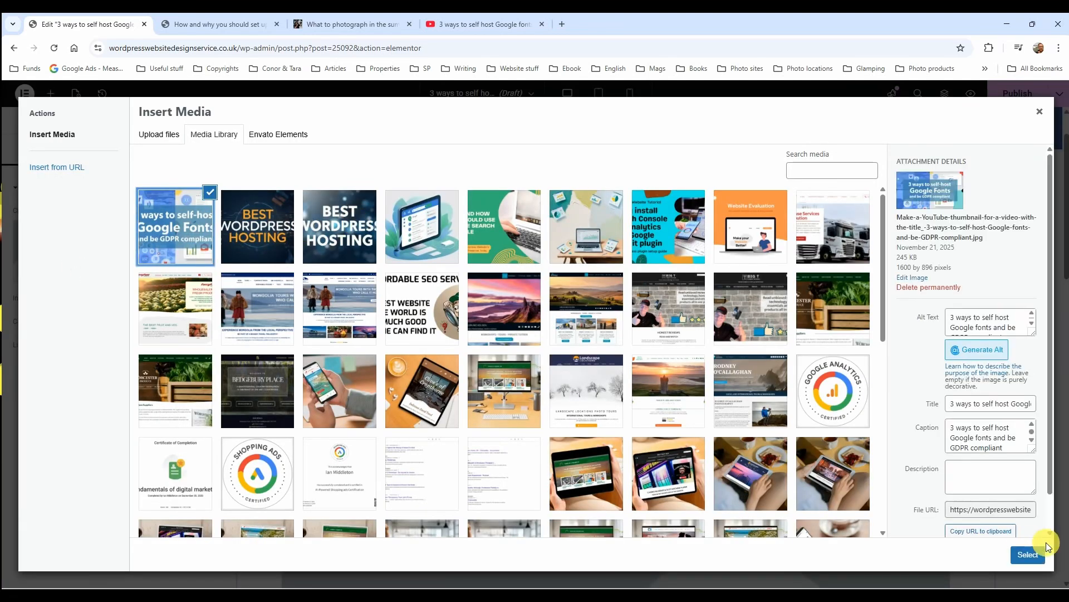
pyautogui.click(1025, 555)
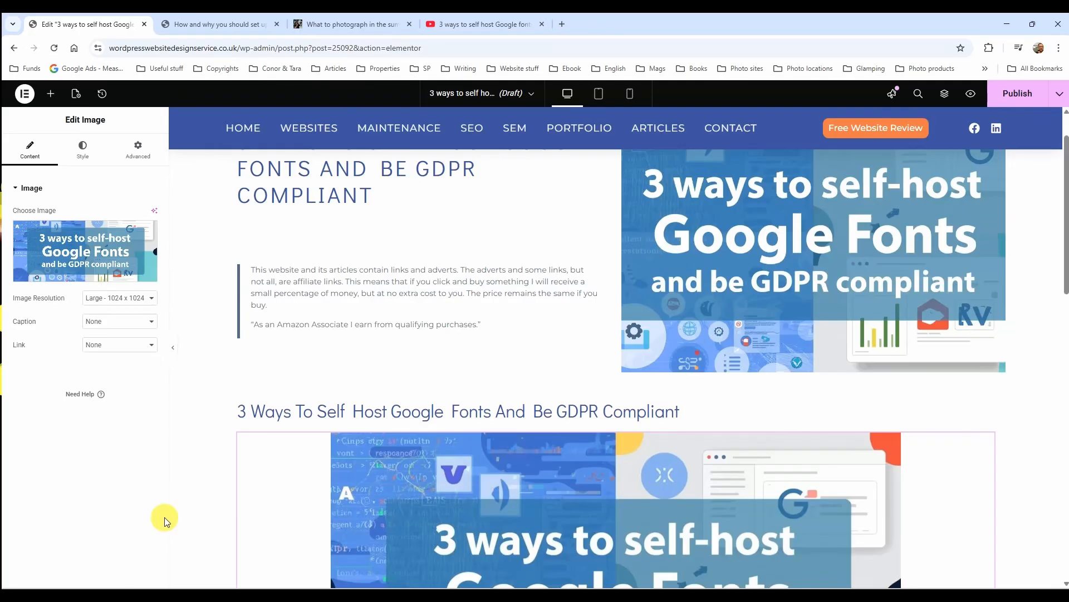
pyautogui.scroll(-3, 554, 509)
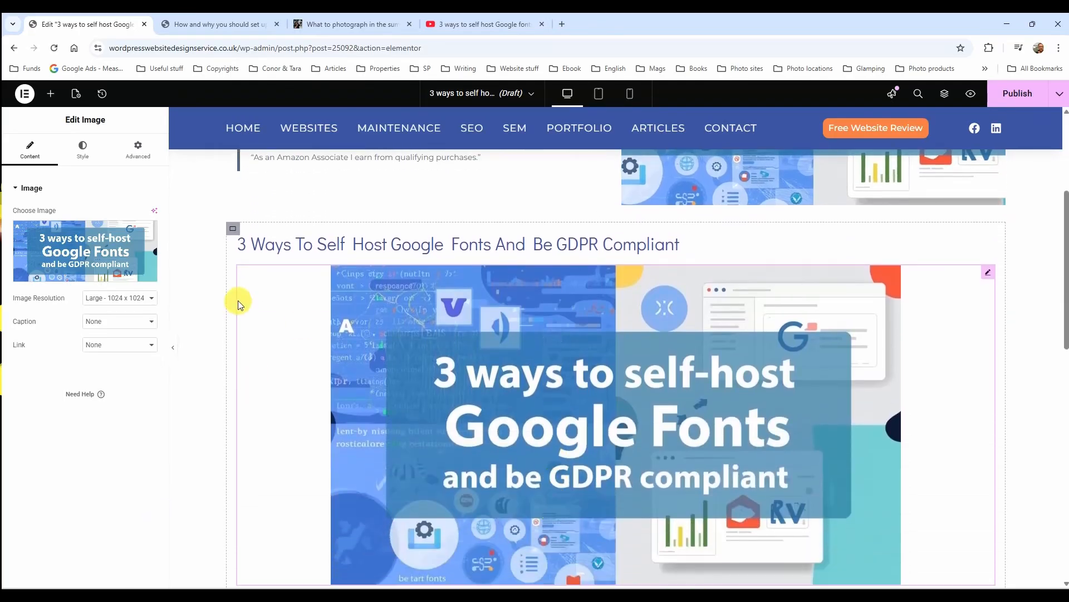
# Try the container's item directions: horizontal row, reversed row, reversed column and vertical column
pyautogui.click(233, 228)
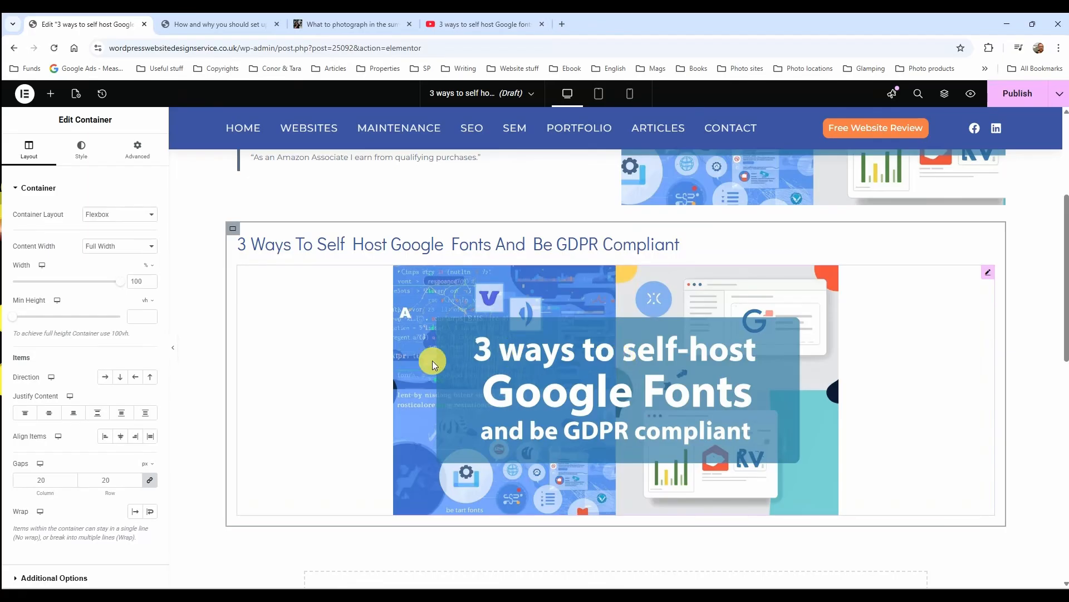
pyautogui.click(105, 378)
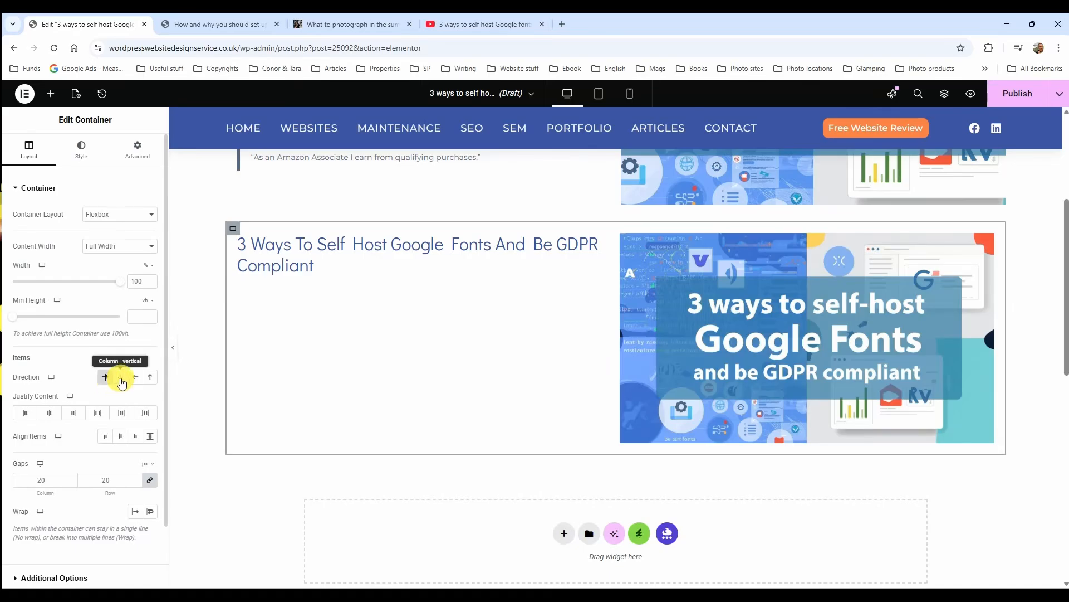
pyautogui.click(136, 378)
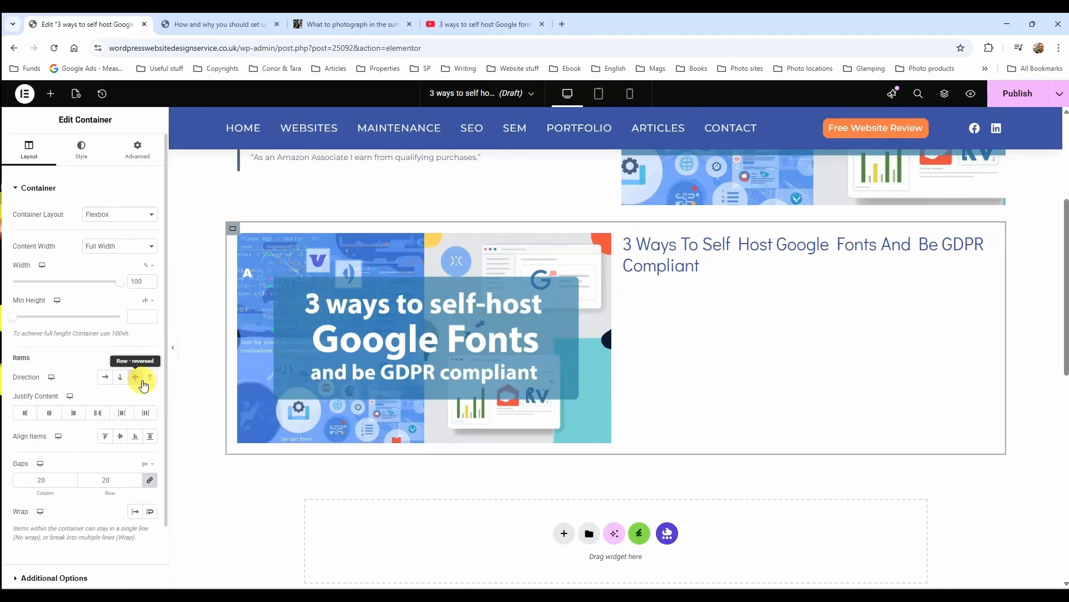
pyautogui.click(149, 379)
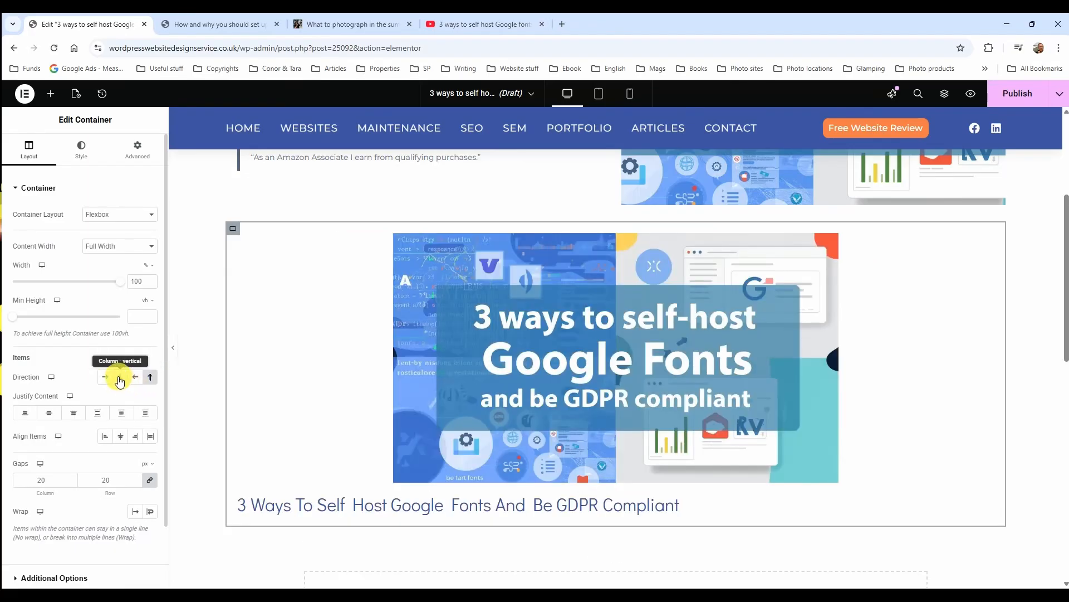
pyautogui.click(120, 378)
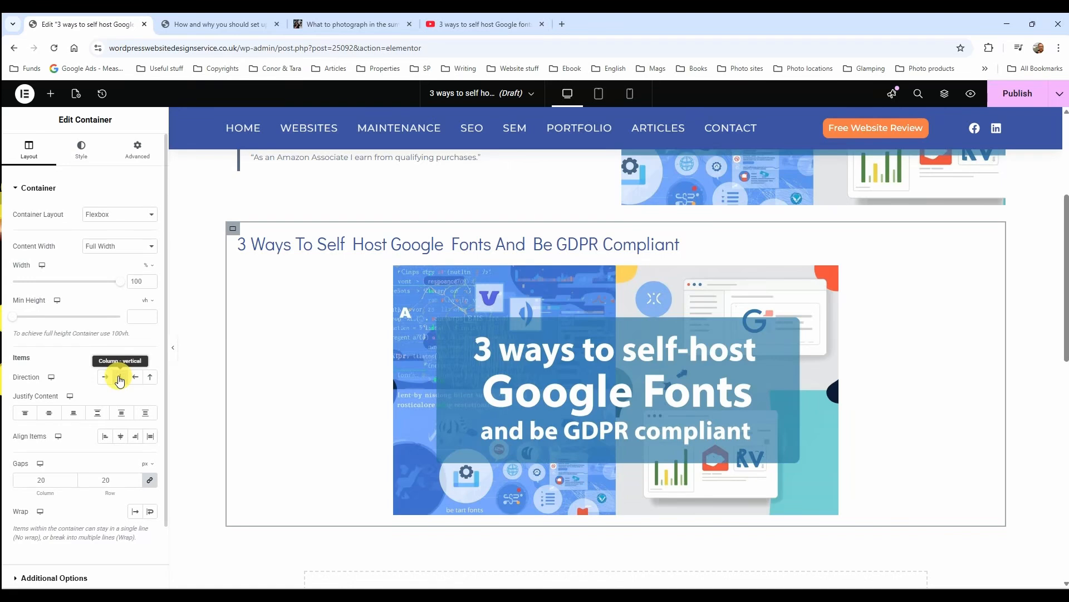
# Set the container's direction to horizontal row, try Start justification and choose Center for its content
pyautogui.click(108, 378)
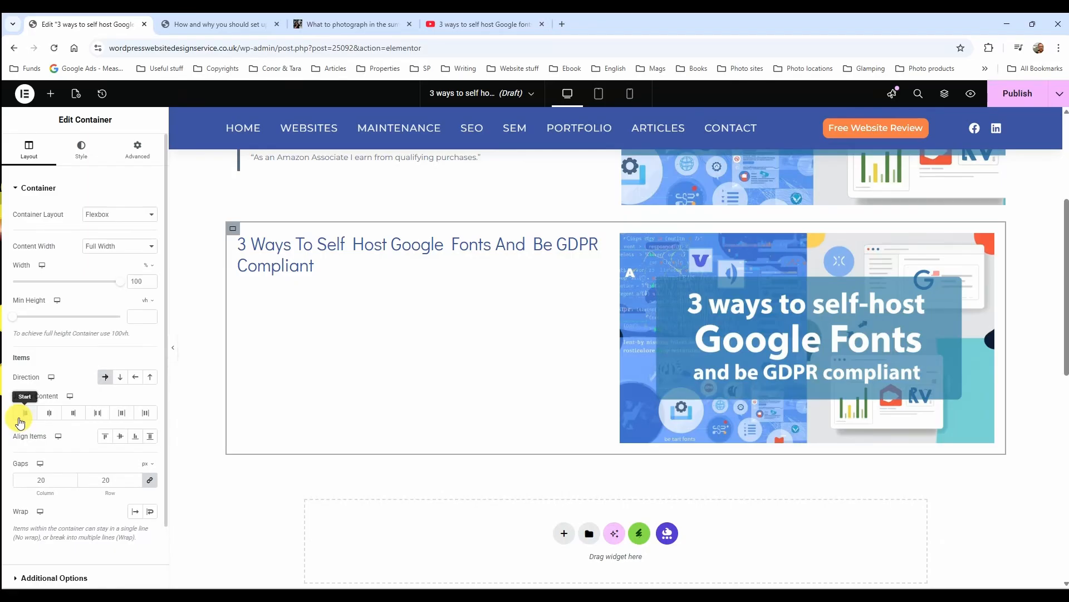
pyautogui.click(22, 418)
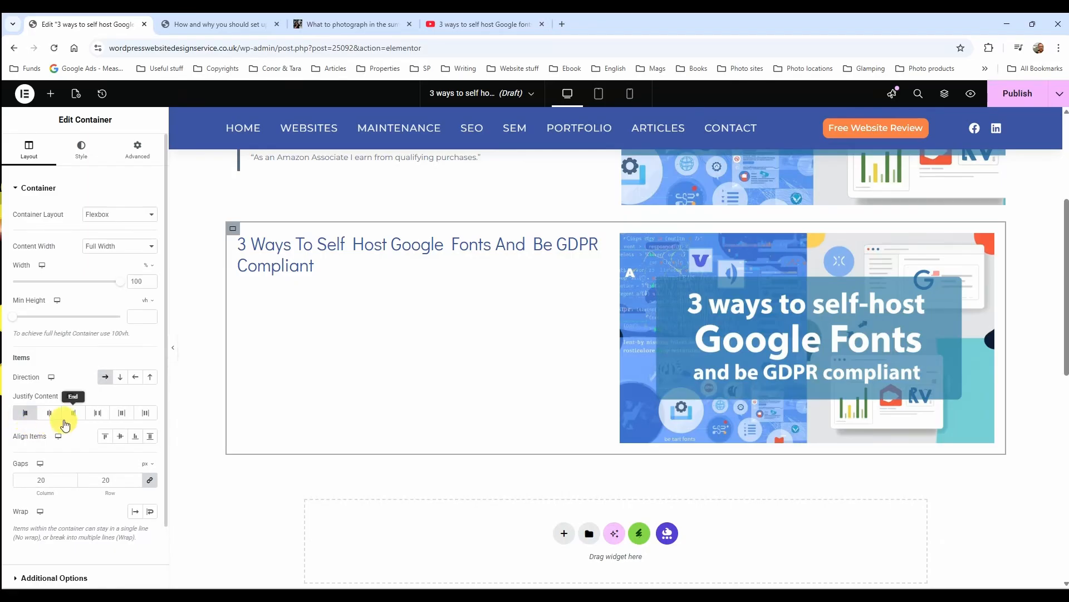
pyautogui.click(51, 418)
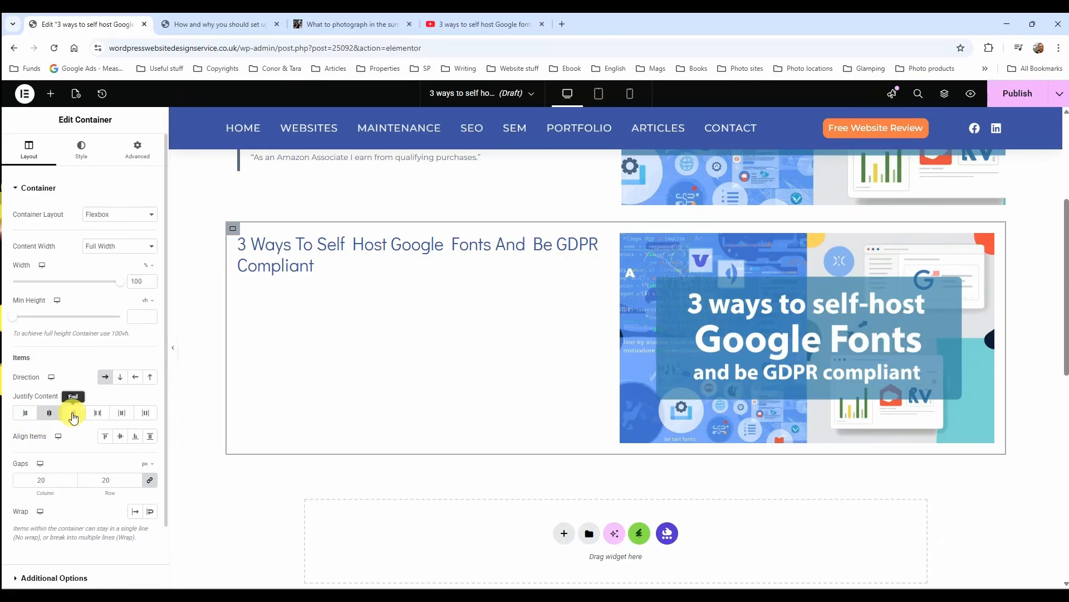
# Give the heading widget a custom width of 30%
pyautogui.click(246, 243)
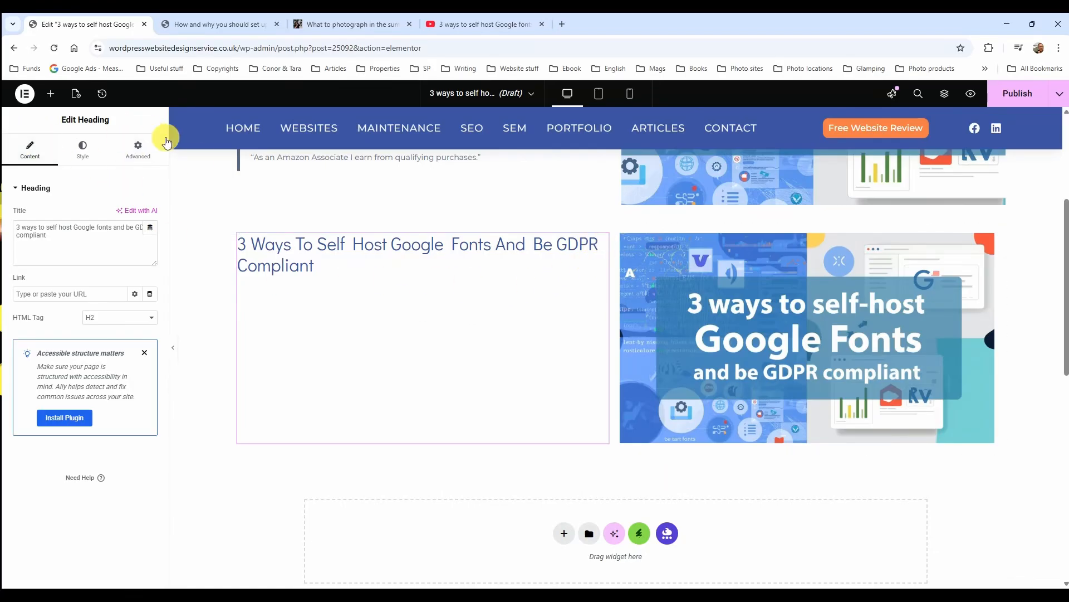
pyautogui.click(149, 152)
pyautogui.click(119, 301)
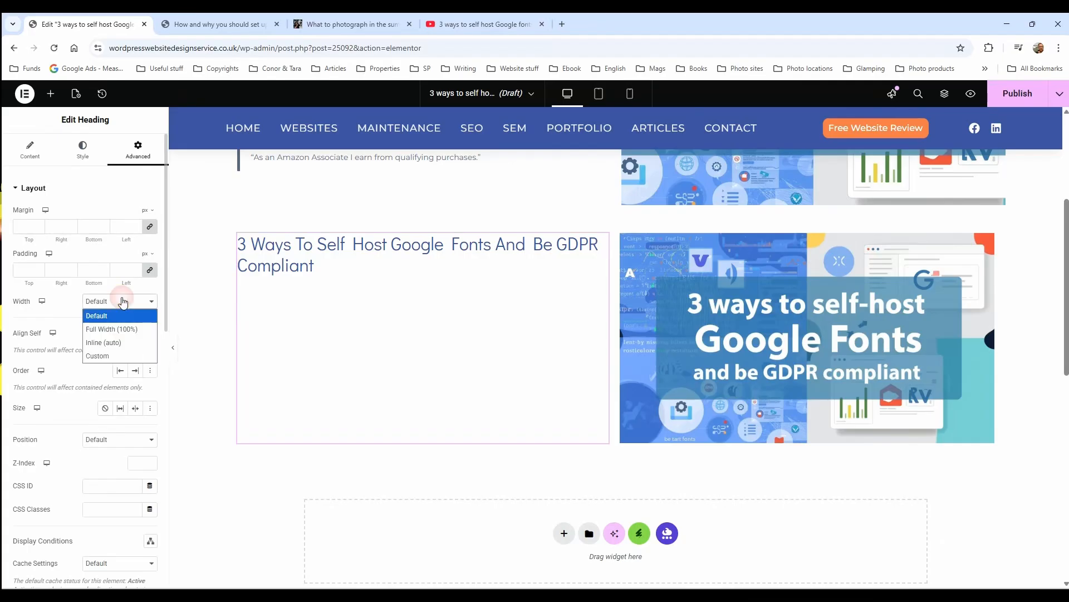
pyautogui.click(119, 356)
pyautogui.moveTo(19, 341); pyautogui.dragTo(50, 343)
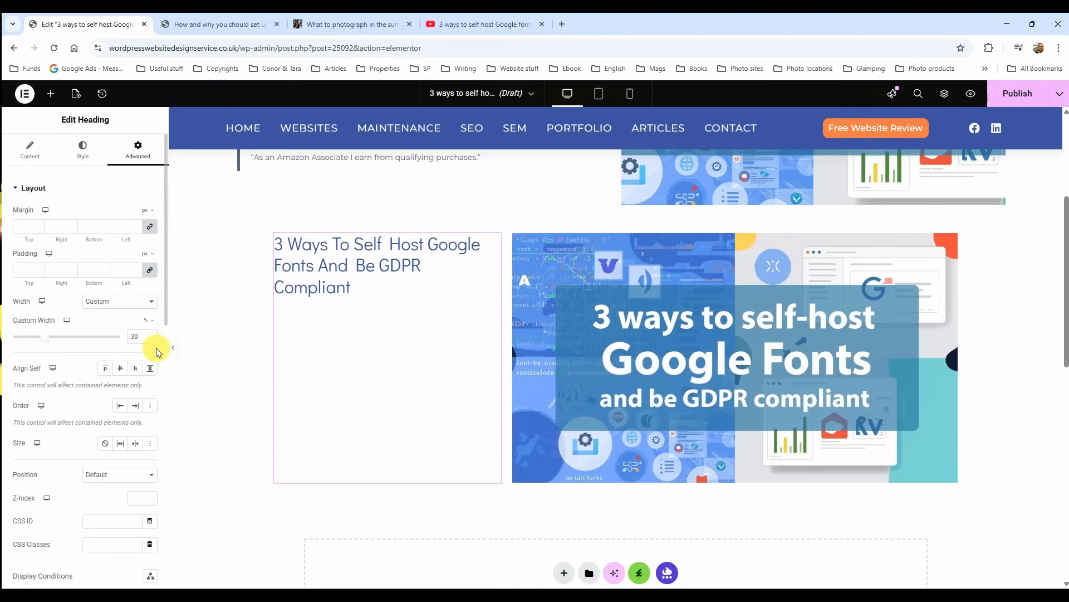
# Give the image widget beside the heading a custom width of 30% and reselect their parent container
pyautogui.click(947, 241)
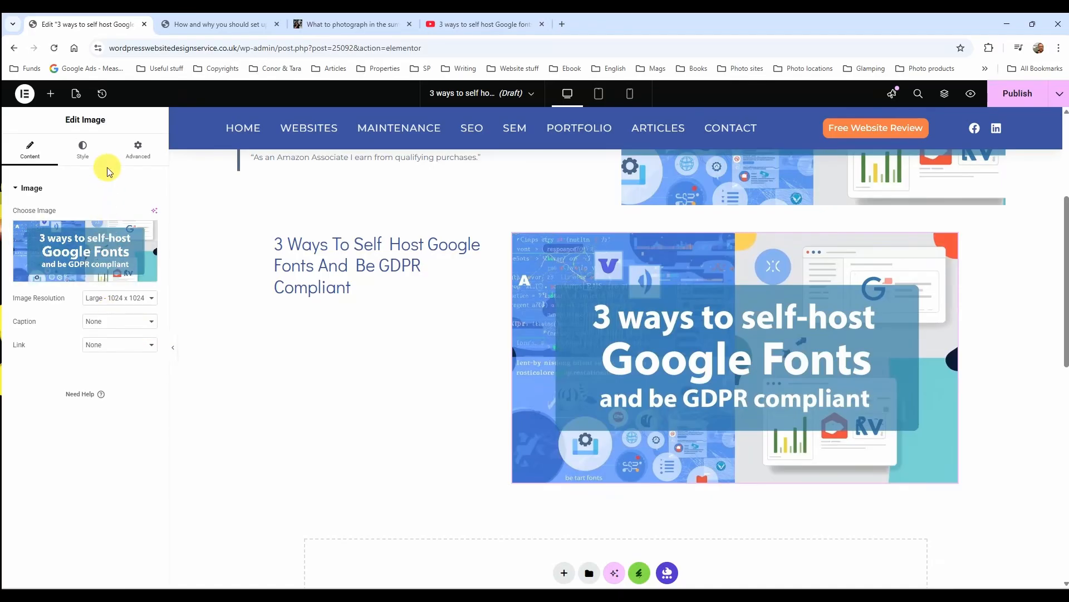
pyautogui.click(138, 151)
pyautogui.click(127, 306)
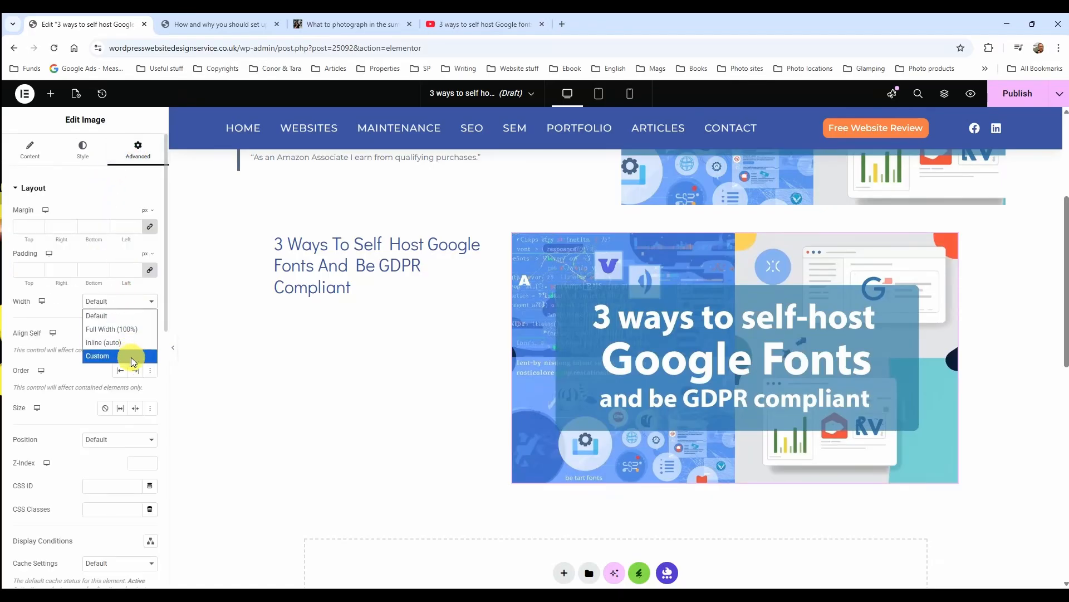
pyautogui.click(125, 356)
pyautogui.click(14, 341)
pyautogui.moveTo(14, 340); pyautogui.dragTo(45, 340)
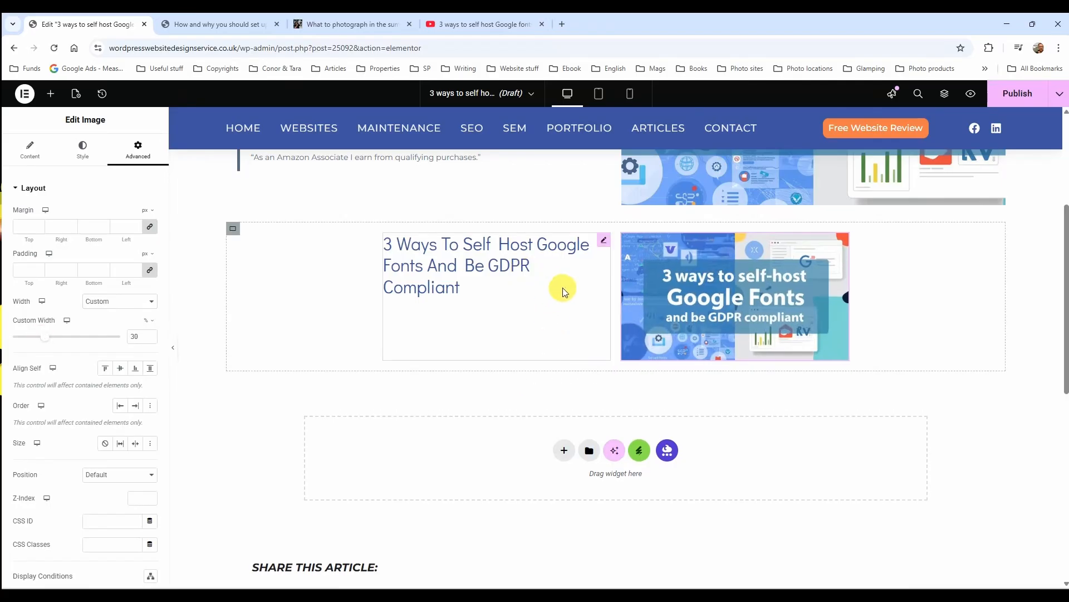
pyautogui.click(232, 229)
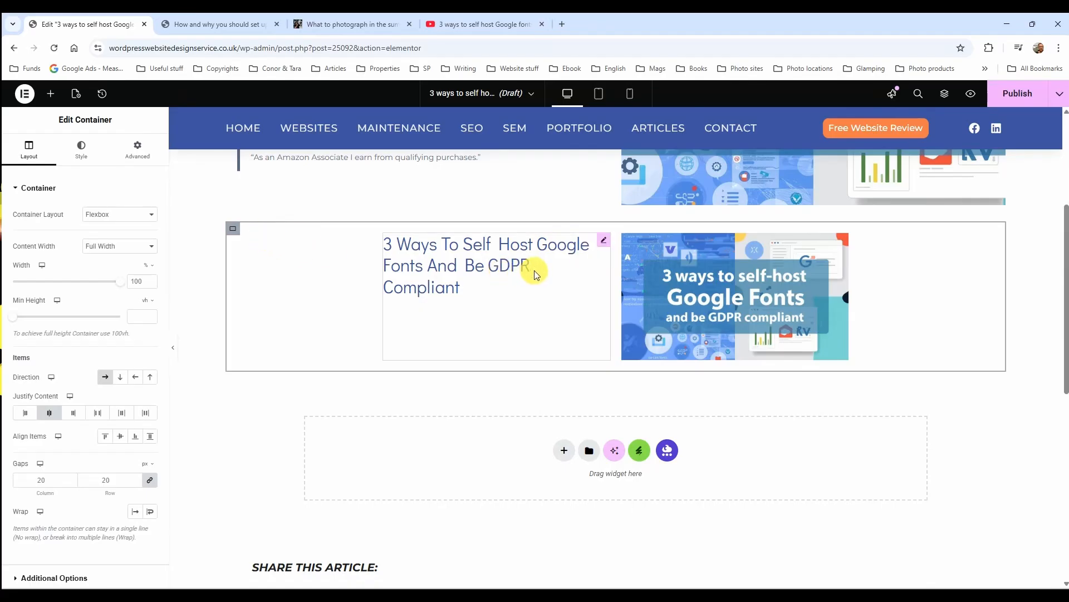
# Review the heading widget's content settings and the image widget's layout settings, then reselect their parent container
pyautogui.click(604, 245)
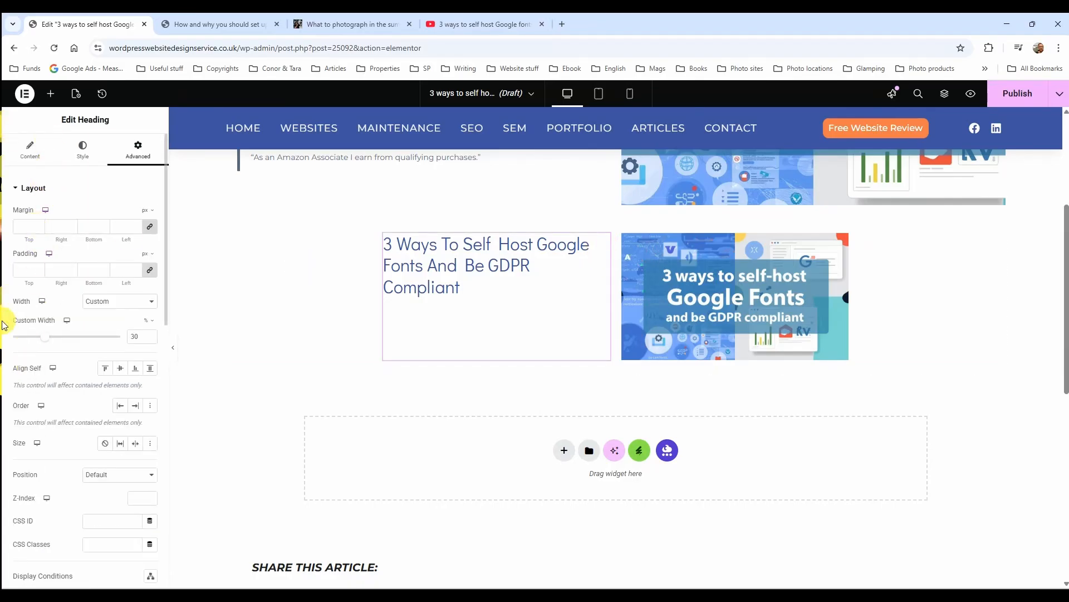
pyautogui.click(25, 148)
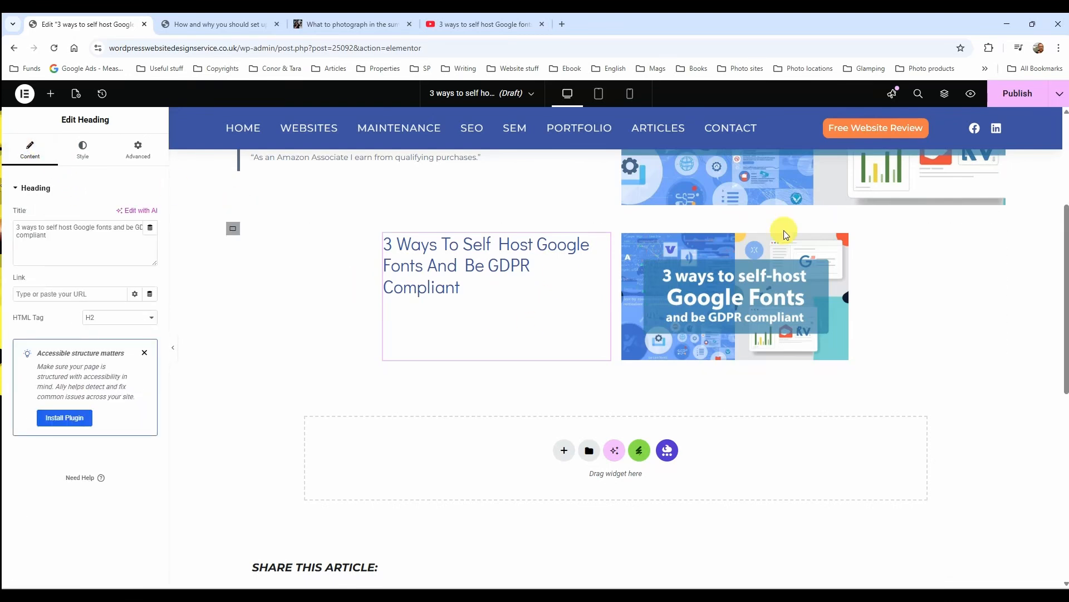
pyautogui.click(841, 242)
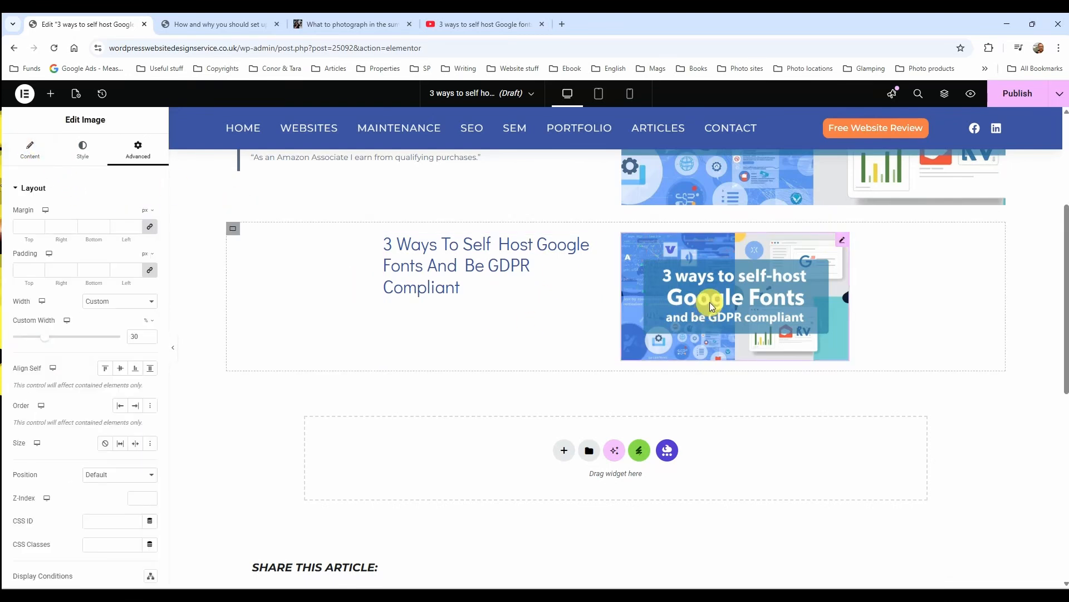
pyautogui.click(234, 233)
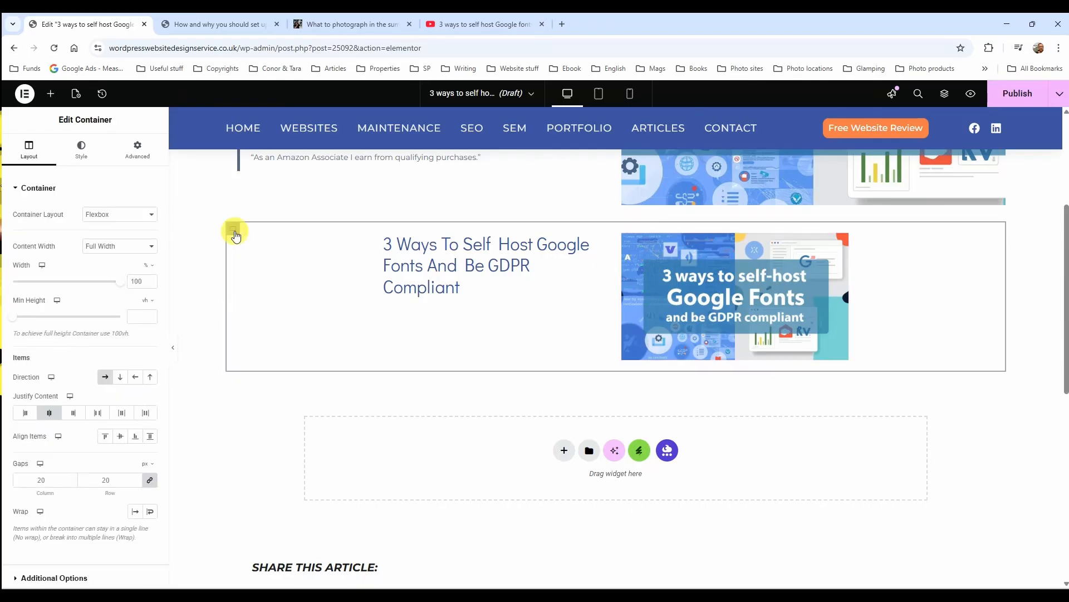
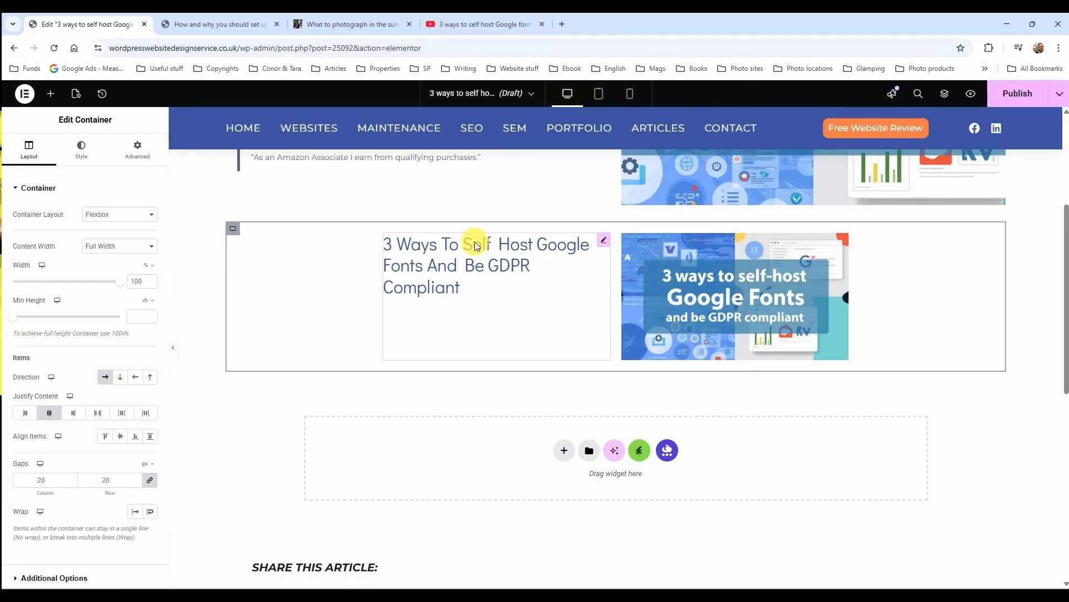
# Try the container's content justification options: Start, Center, End, Space Between, Space Around and Space Evenly
pyautogui.click(25, 413)
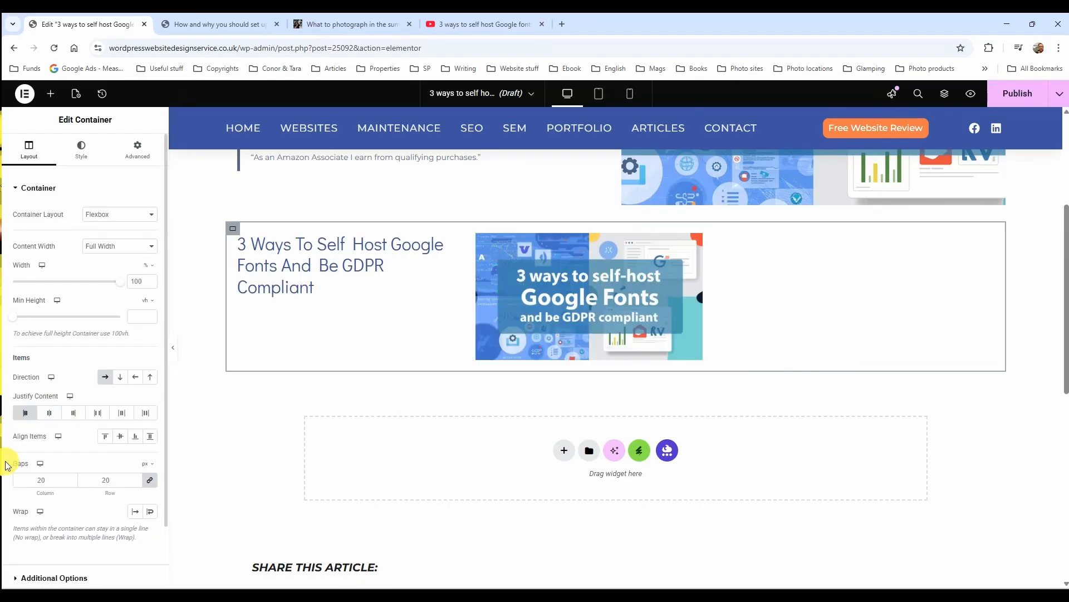
pyautogui.click(51, 417)
pyautogui.click(75, 417)
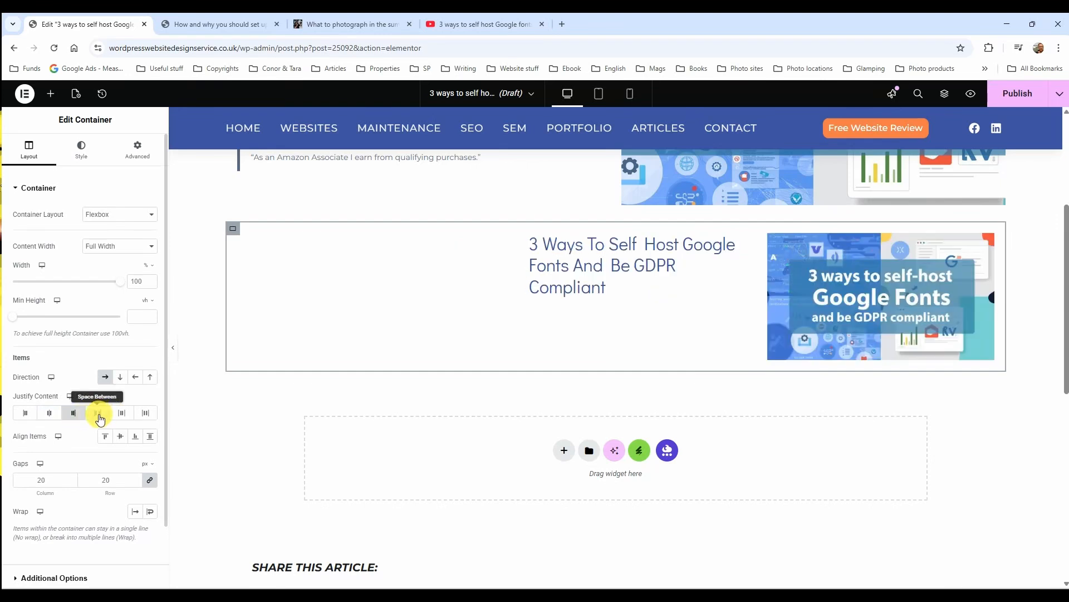
pyautogui.click(98, 415)
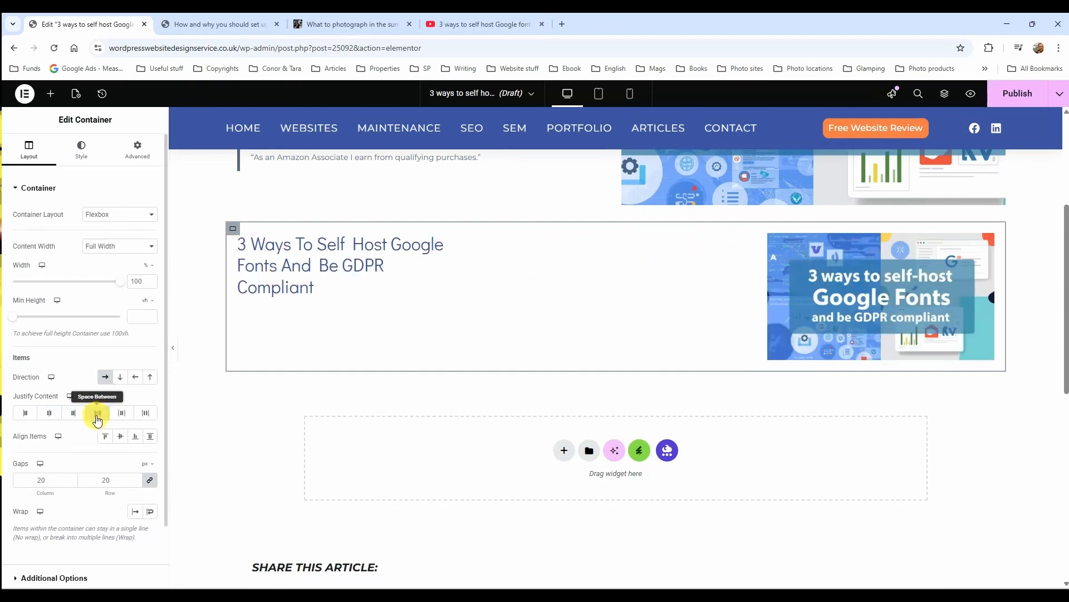
pyautogui.click(122, 414)
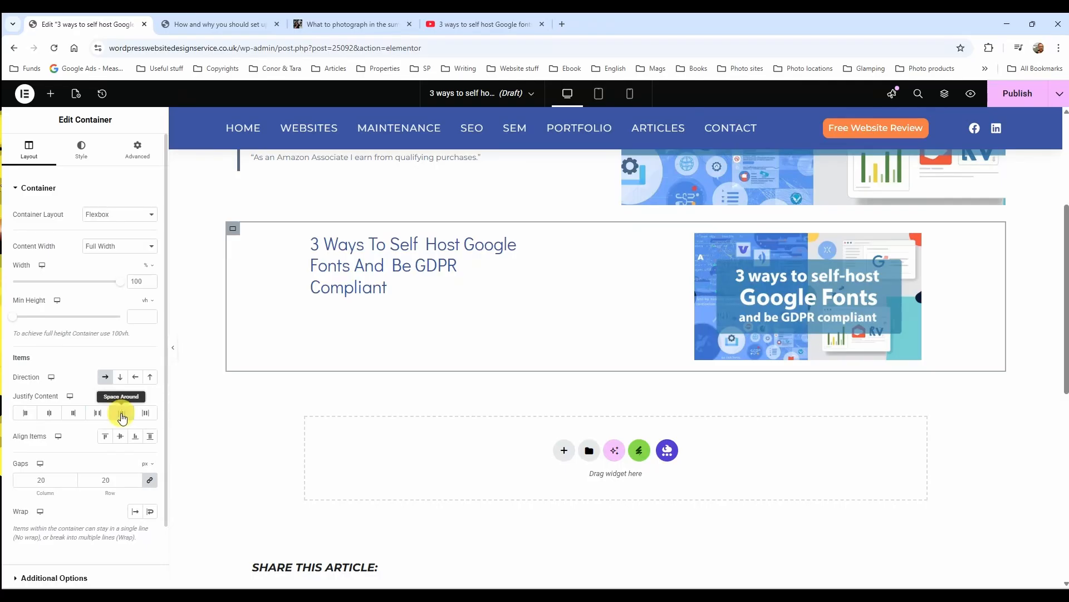
pyautogui.click(151, 416)
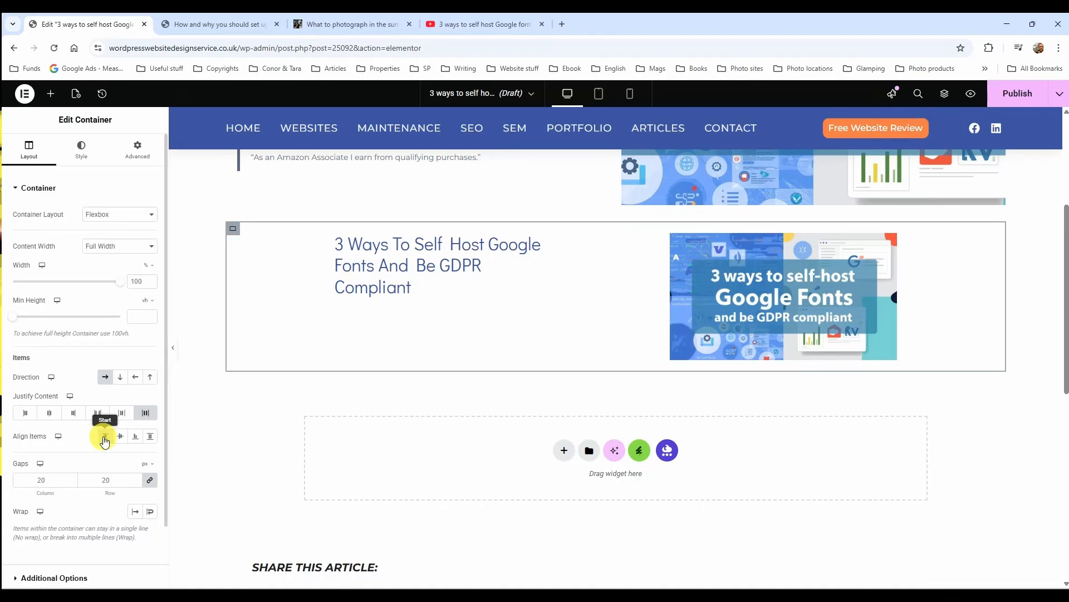
# Try aligning the container's items to End, Center and Stretch in the horizontal row
pyautogui.click(135, 438)
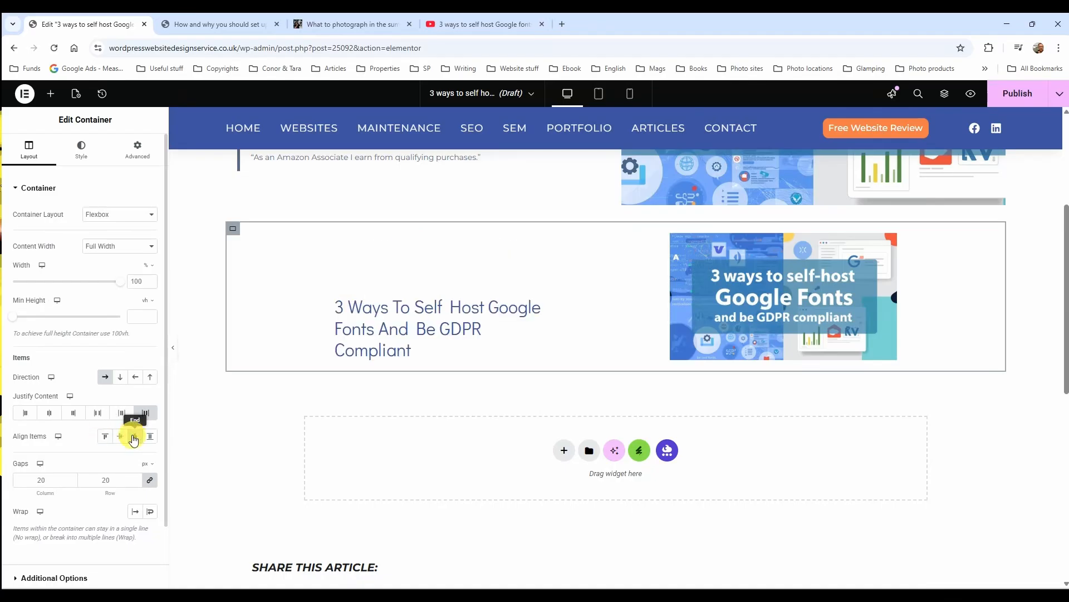
pyautogui.click(120, 437)
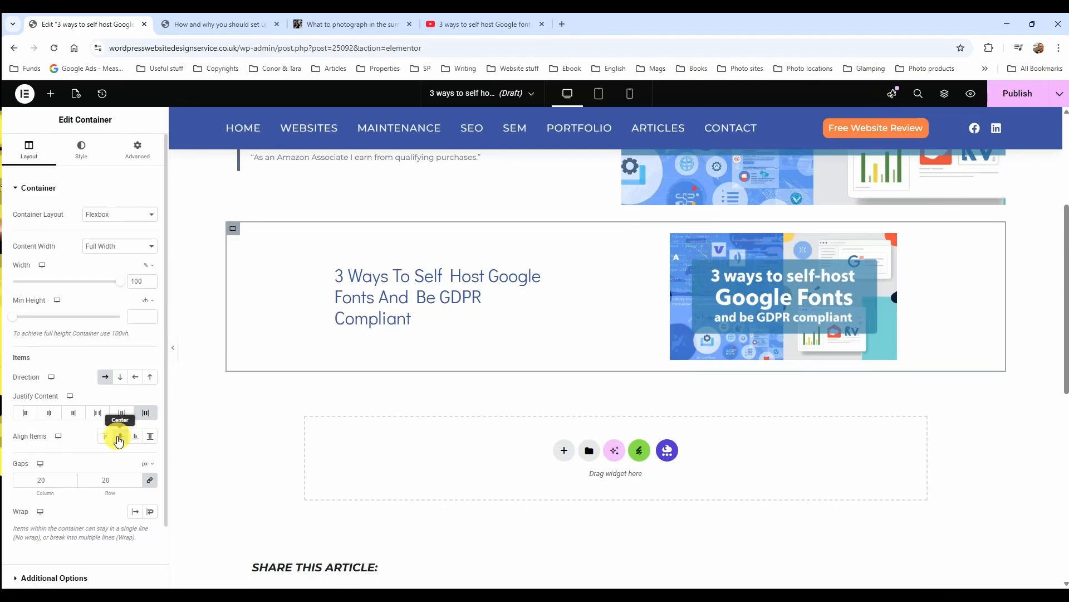
pyautogui.click(151, 437)
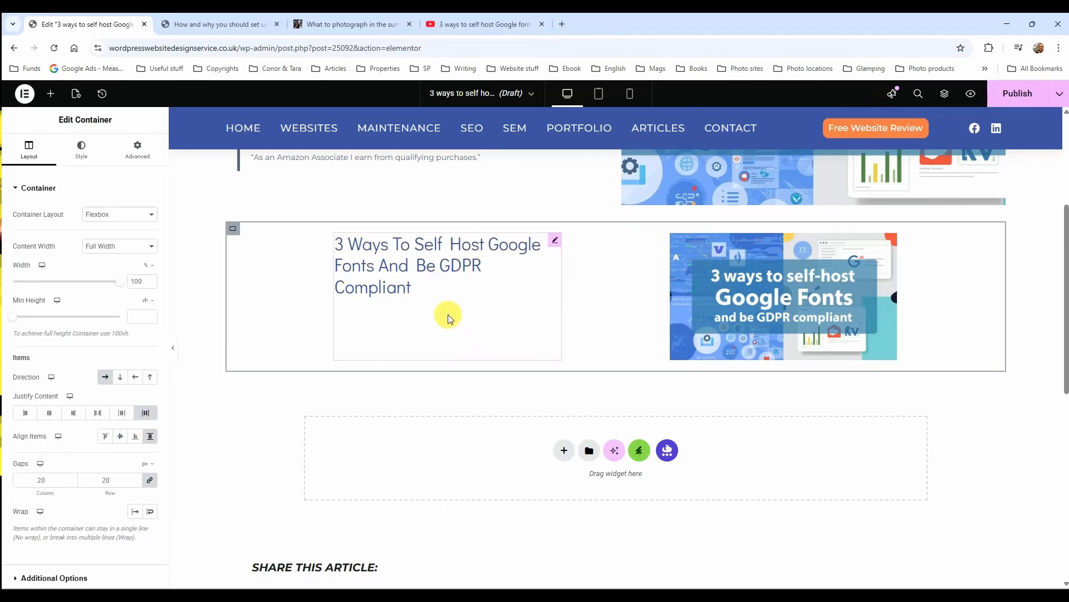
# Try the vertical column direction with End, Center and Start item alignment and Start justification
pyautogui.click(120, 377)
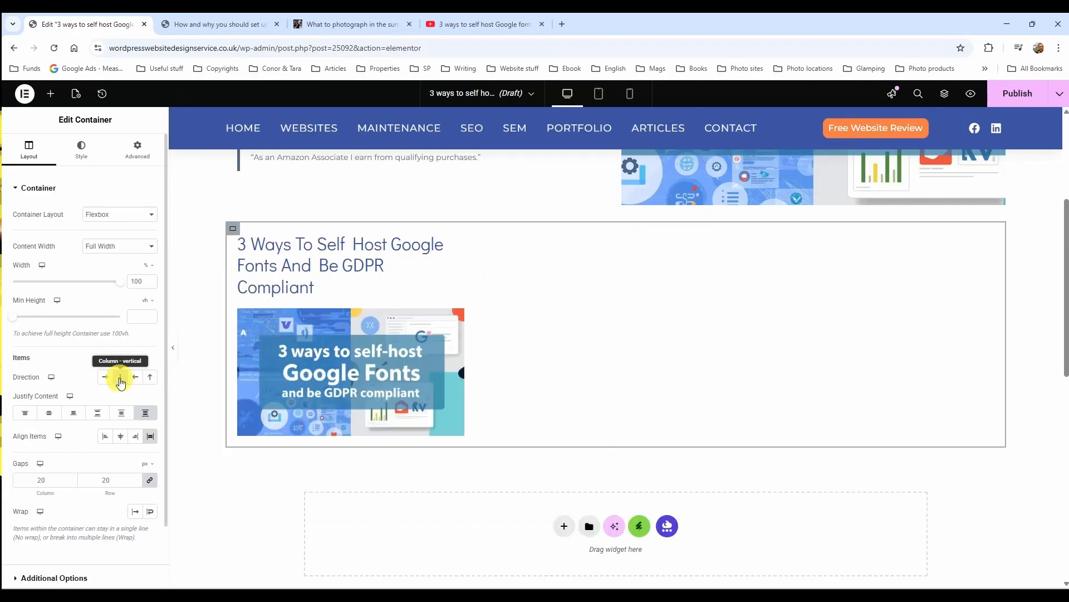
pyautogui.click(136, 436)
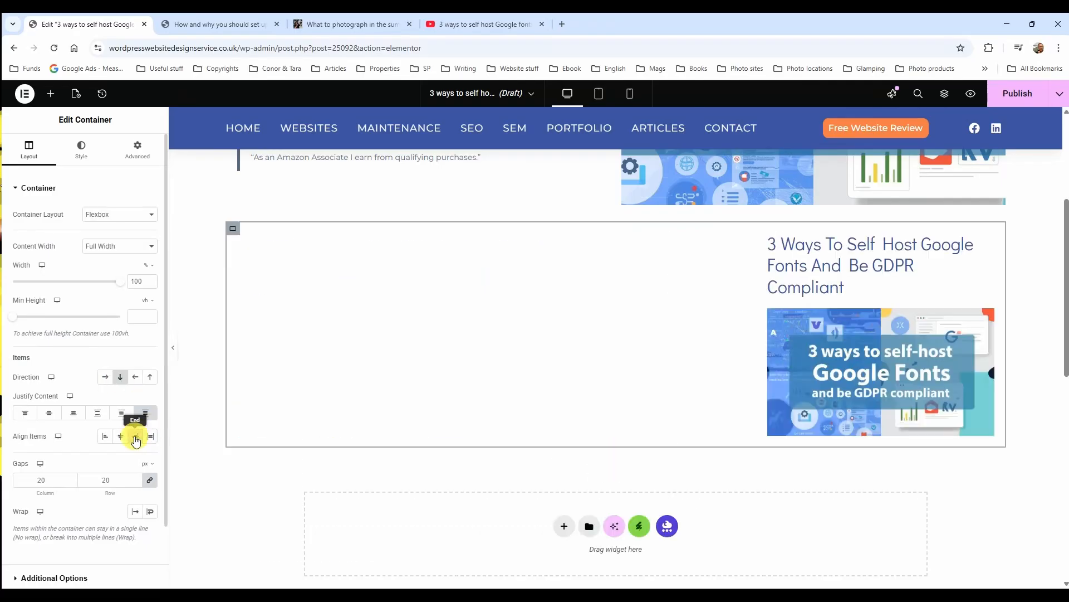
pyautogui.click(115, 438)
pyautogui.click(106, 437)
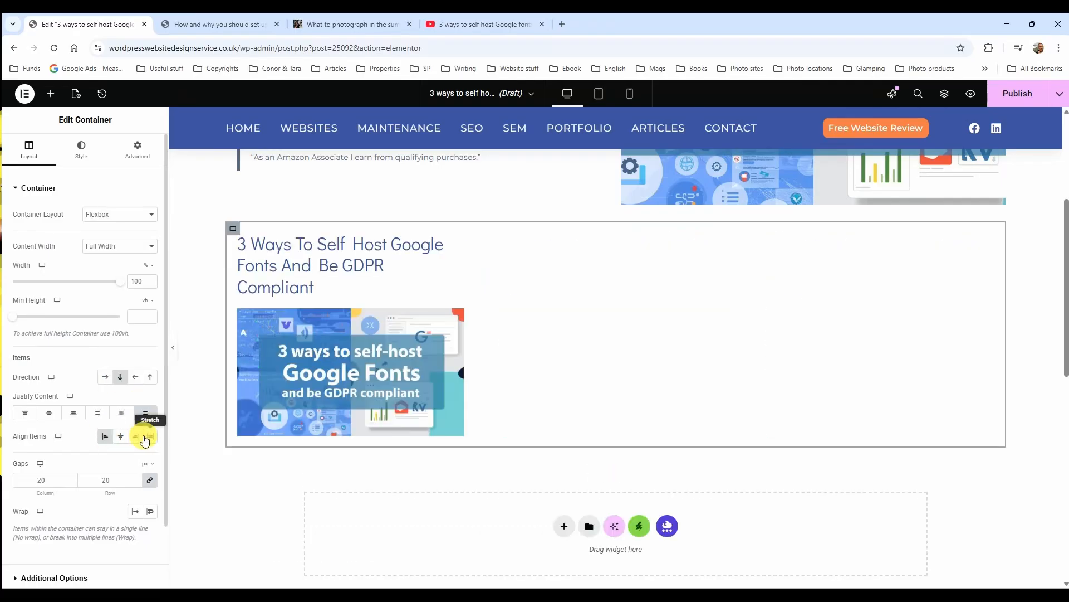
pyautogui.click(23, 419)
# Set the container's direction to horizontal row, with both content justification and item alignment set to Center
pyautogui.click(105, 376)
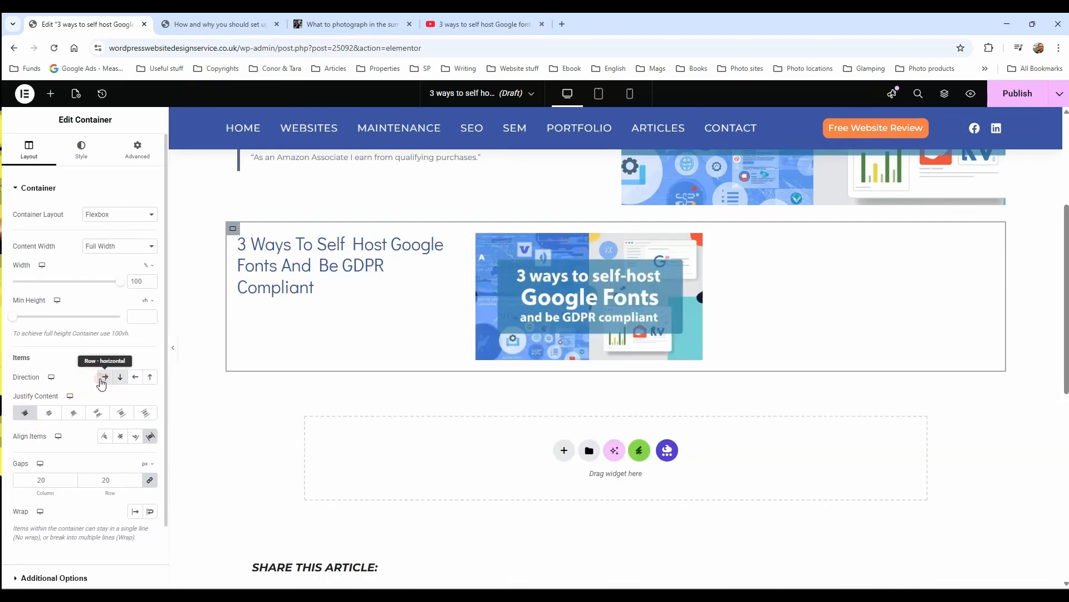
pyautogui.click(54, 417)
pyautogui.click(123, 438)
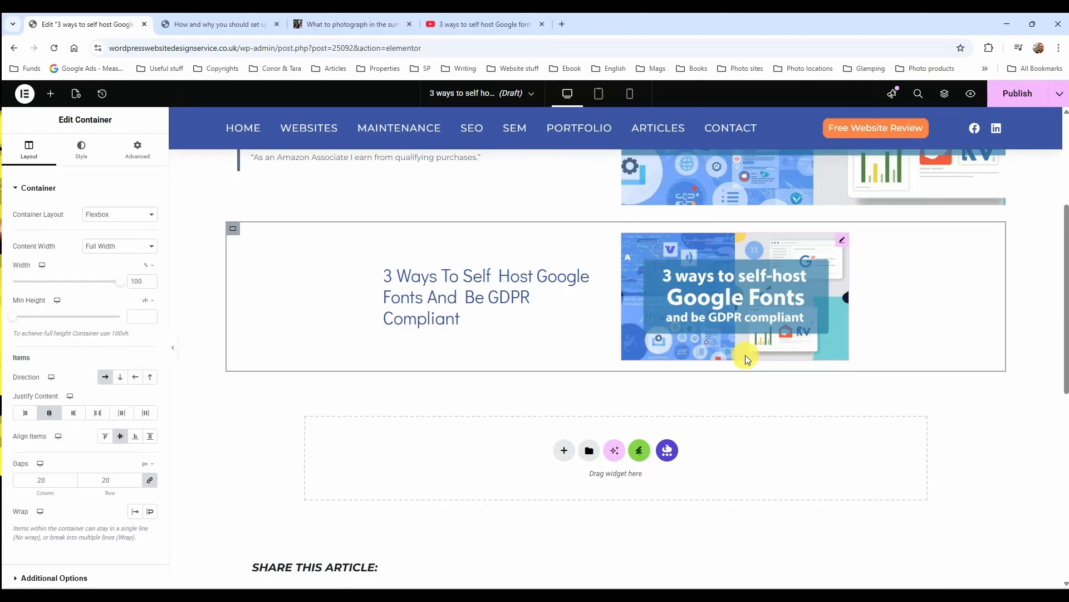
# Try linked column and row gaps of 60, 100 and 200 px for the container
pyautogui.click(37, 479)
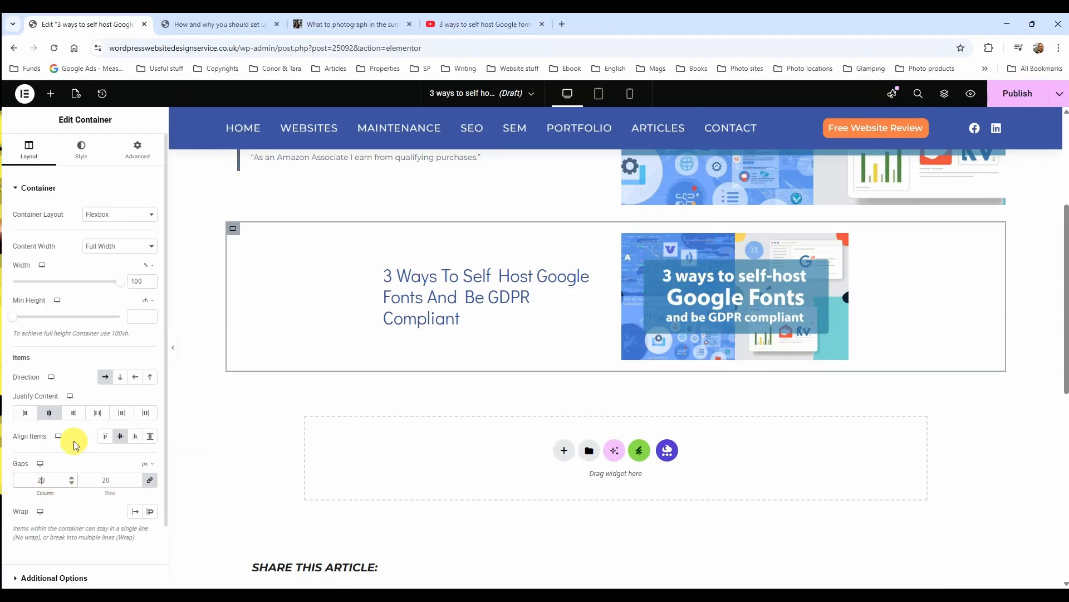
pyautogui.write('60')
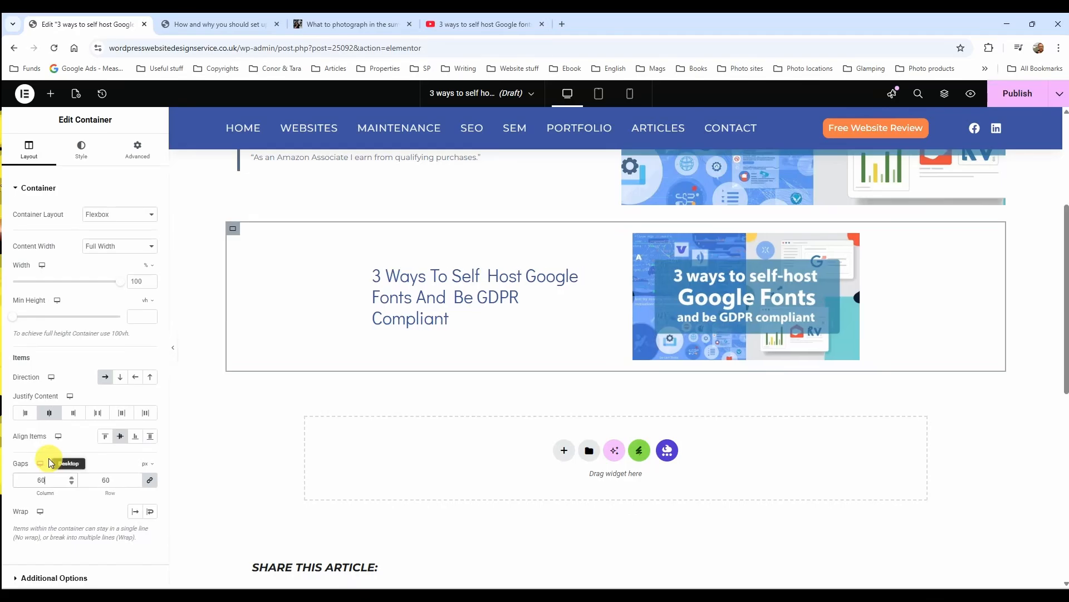
pyautogui.press('BackSpace')
pyautogui.press('BackSpace')
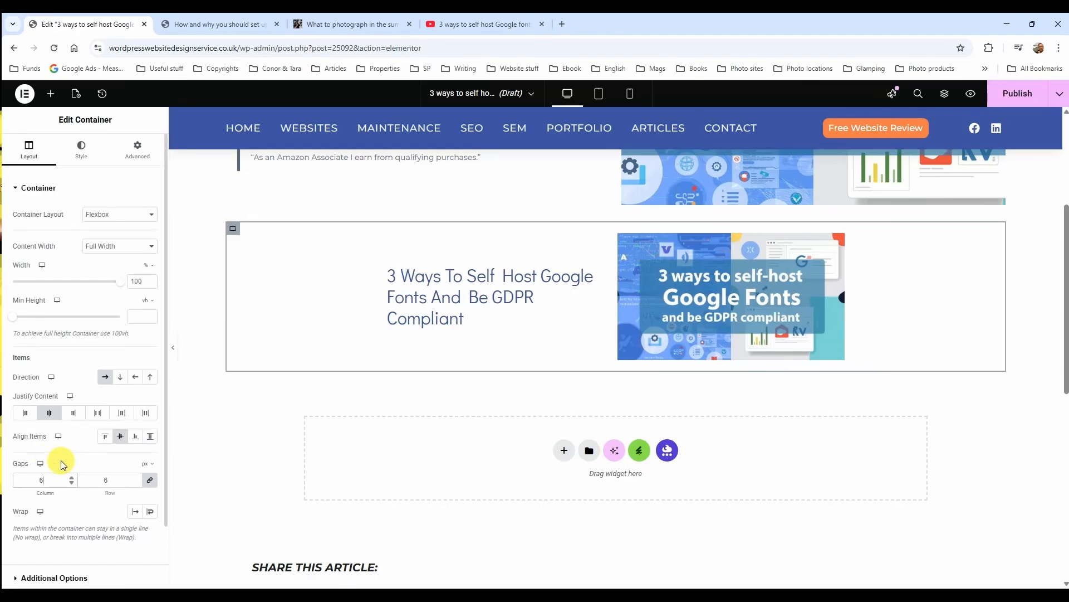
pyautogui.write('100')
pyautogui.press('BackSpace')
pyautogui.press('BackSpace')
pyautogui.press('BackSpace')
pyautogui.write('200')
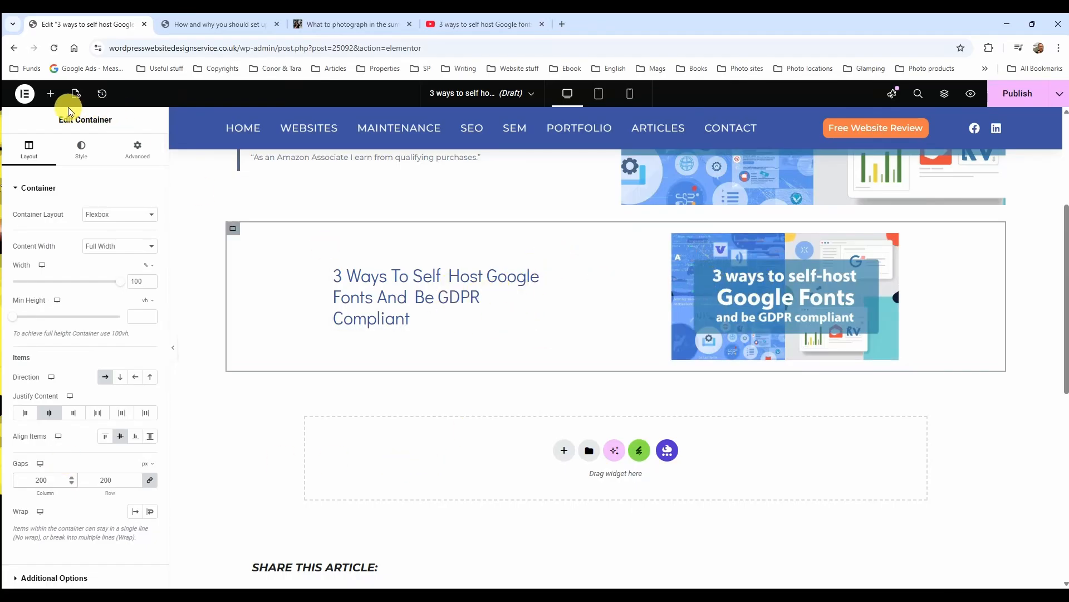
# Add a button widget to the container, placed before the heading
pyautogui.click(50, 93)
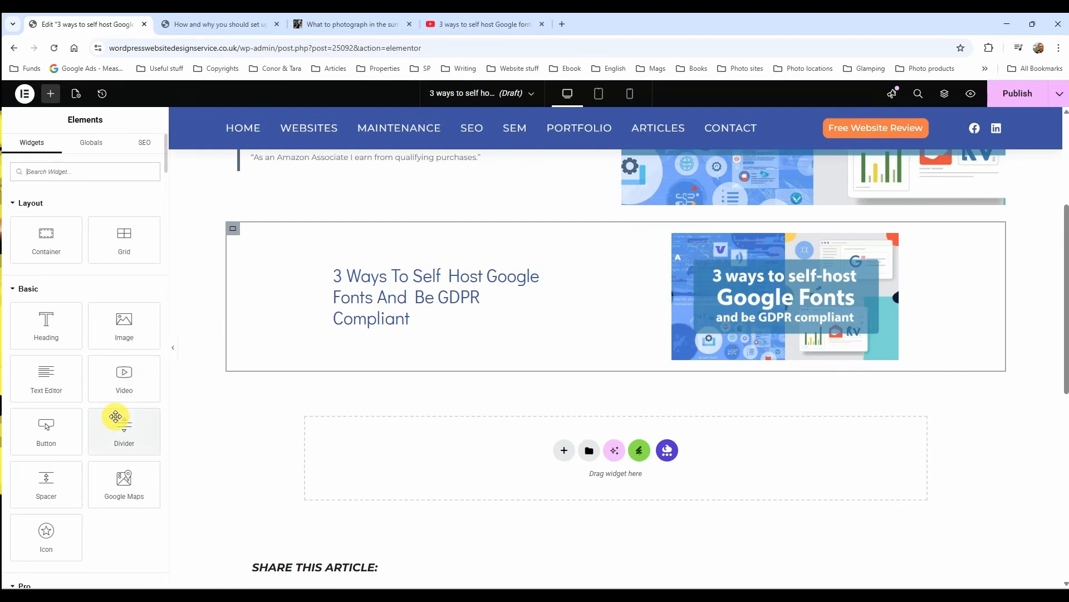
pyautogui.moveTo(66, 429); pyautogui.dragTo(896, 309)
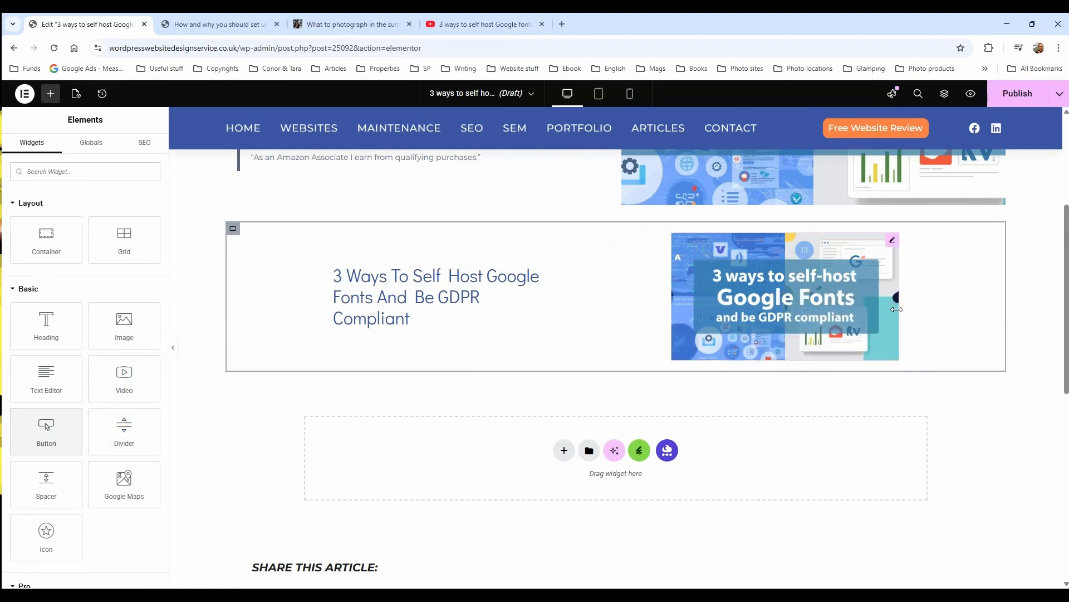
pyautogui.moveTo(45, 425); pyautogui.dragTo(425, 311)
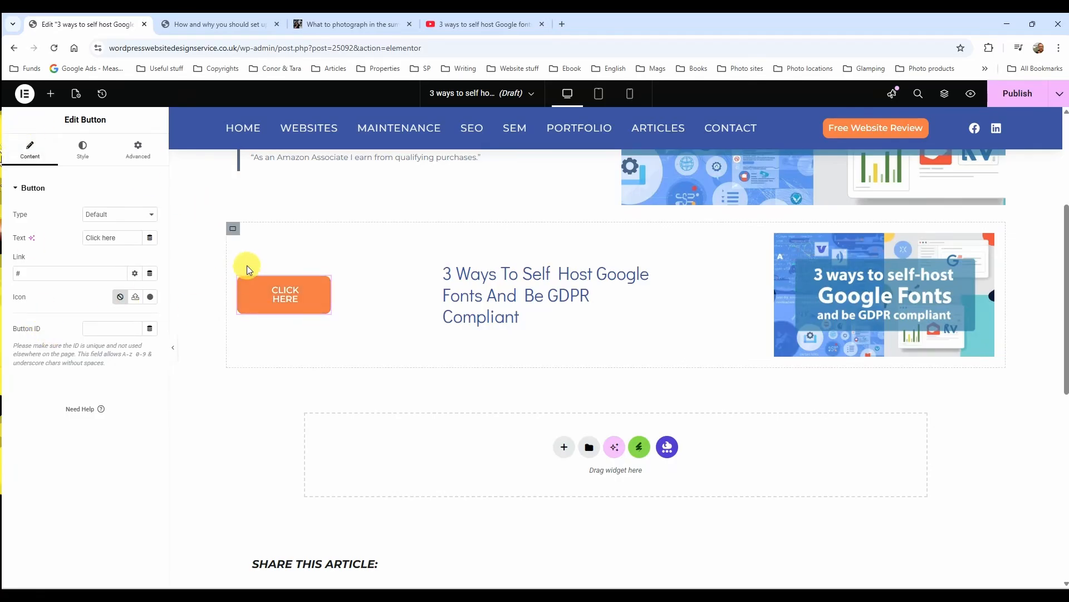
# Try linked container gaps of 50, 200 and 300 px with the button in place, and set the gaps to 20 px
pyautogui.click(233, 228)
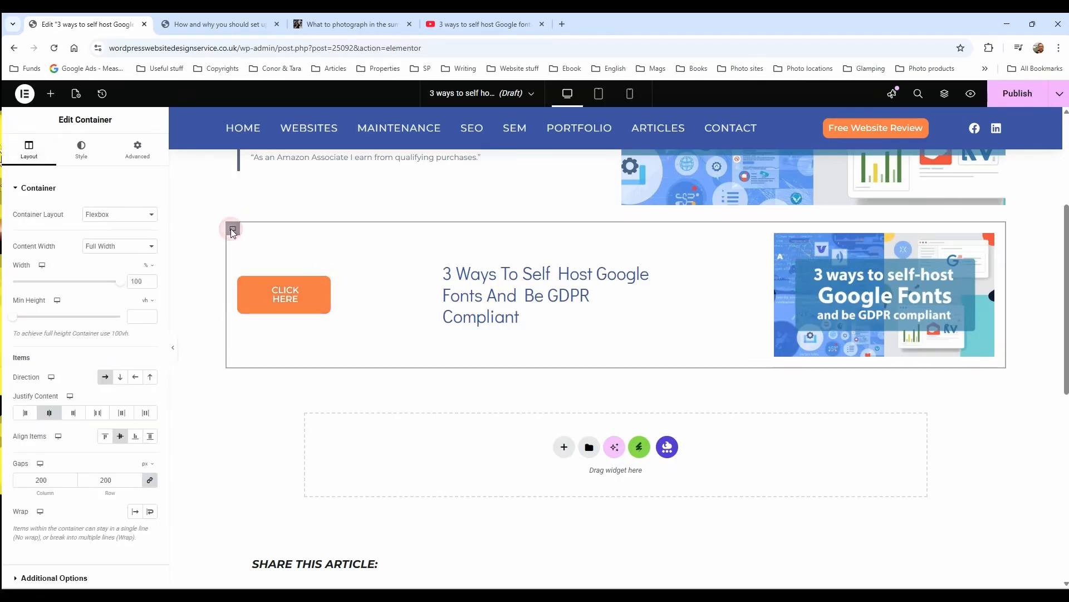
pyautogui.click(43, 486)
pyautogui.write('50')
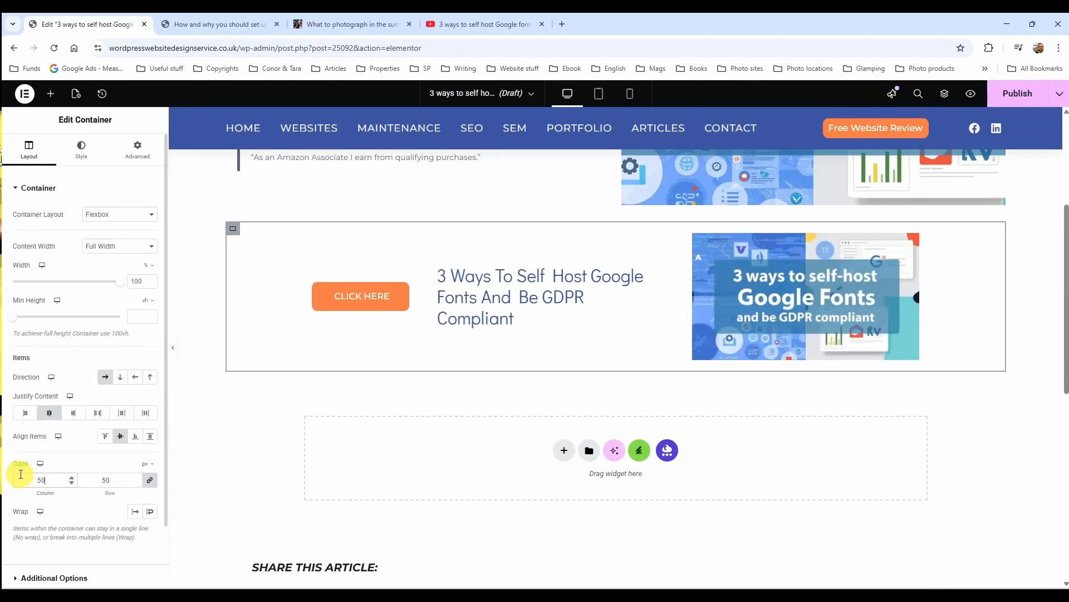
pyautogui.doubleClick(20, 474)
pyautogui.write('200')
pyautogui.doubleClick(17, 474)
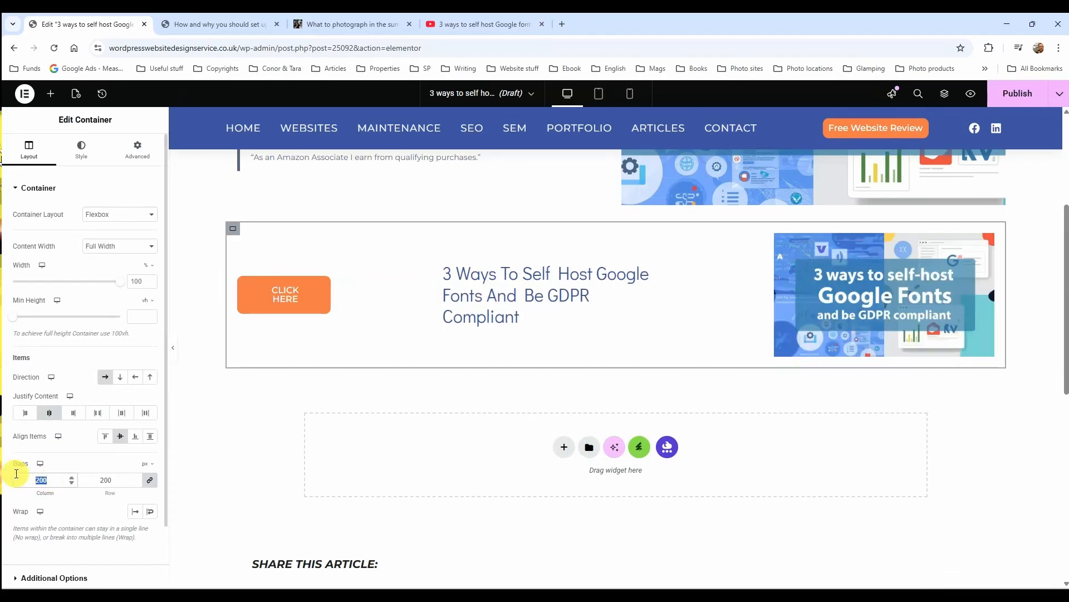
pyautogui.write('300')
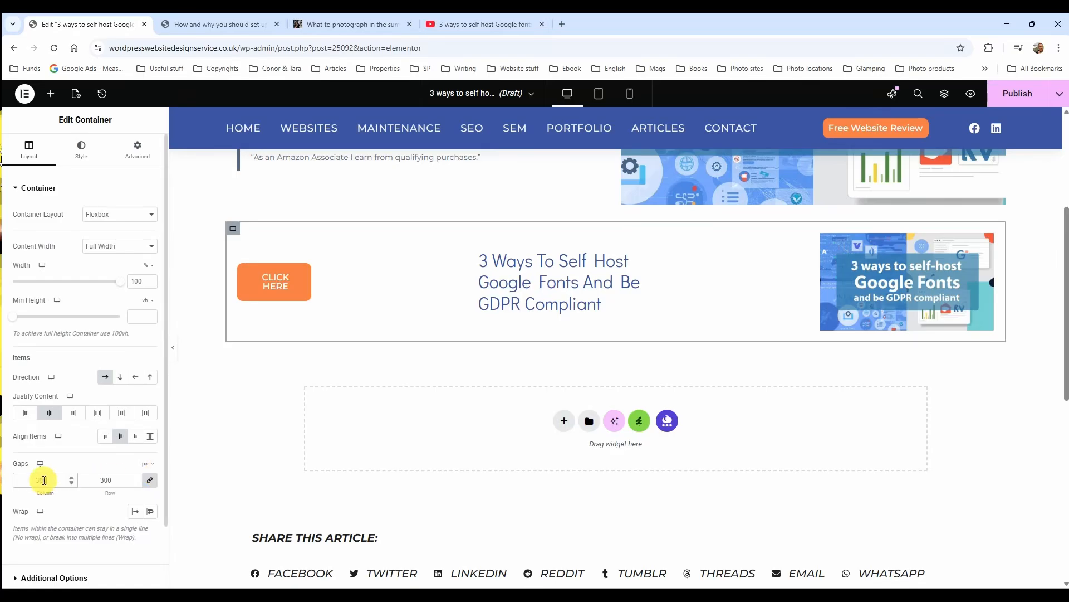
pyautogui.write('20')
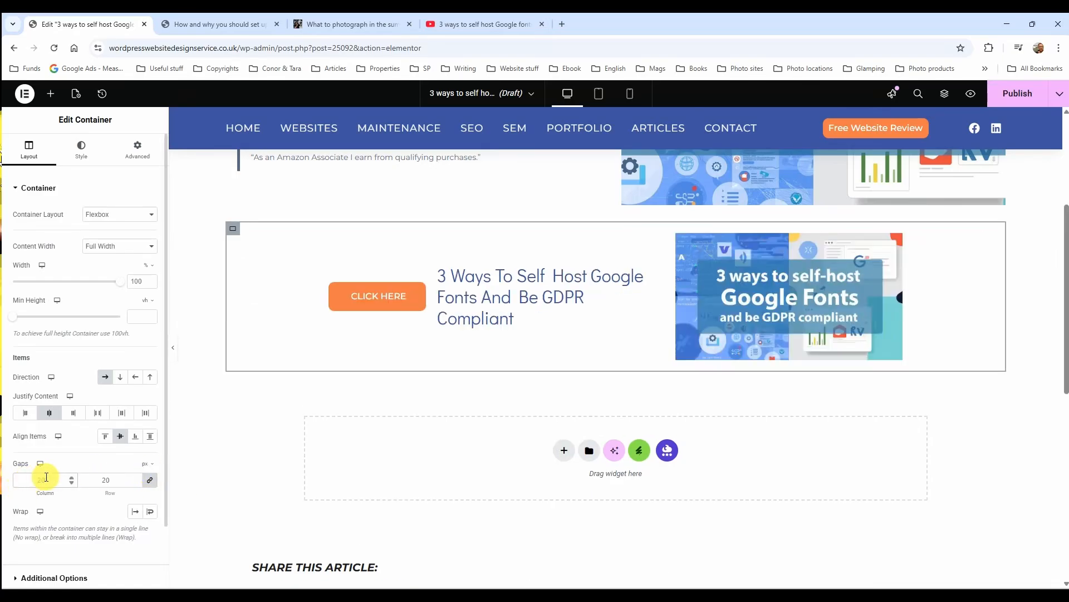
# Try Start, Space Between, Space Evenly and Space Around justification for the three widgets, and return to Center
pyautogui.click(27, 414)
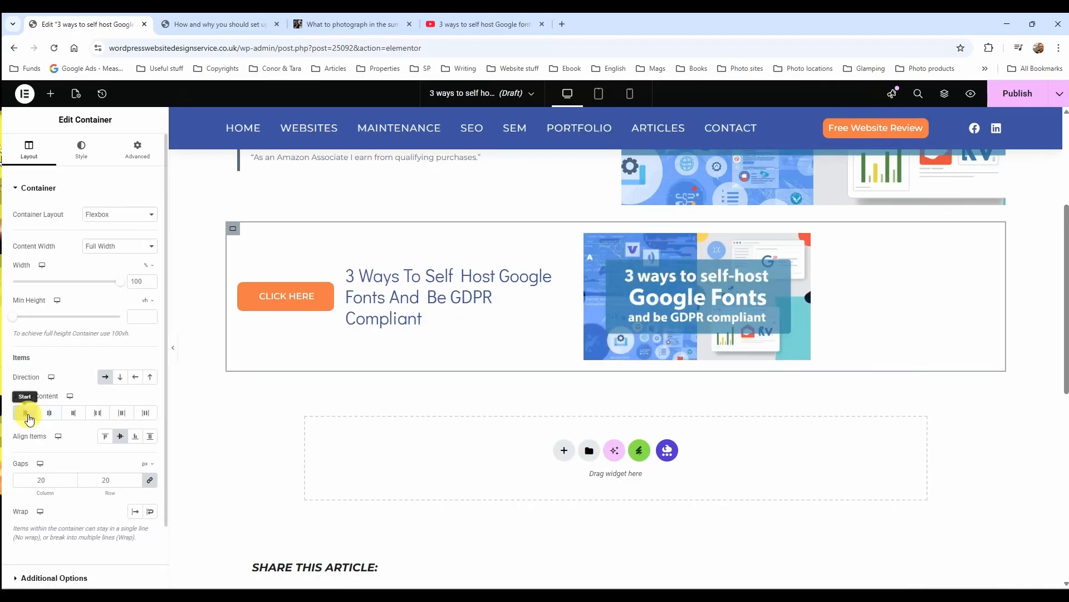
pyautogui.click(98, 413)
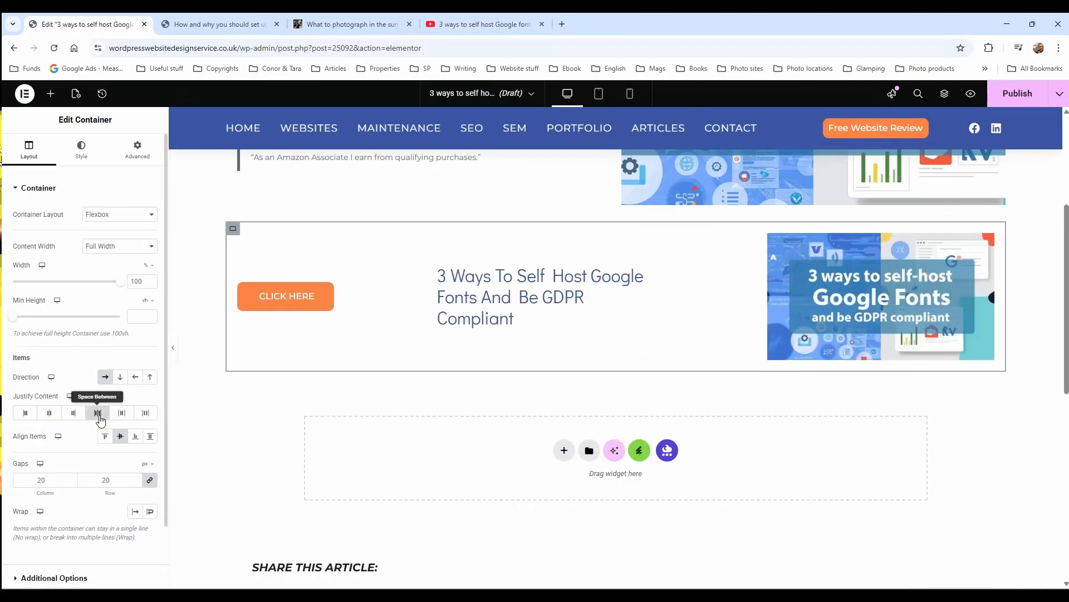
pyautogui.click(145, 414)
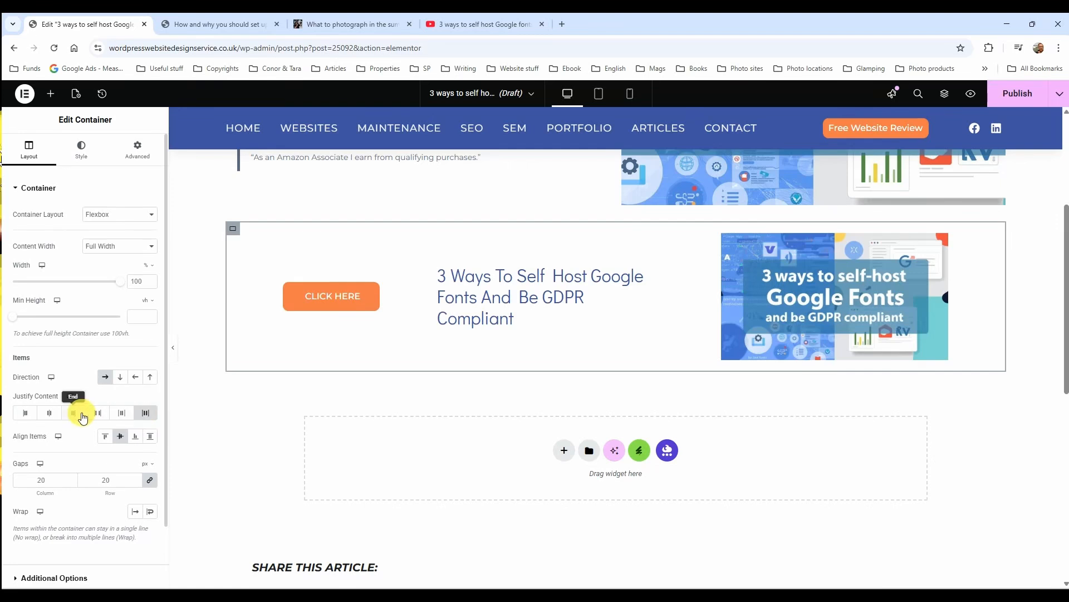
pyautogui.click(122, 414)
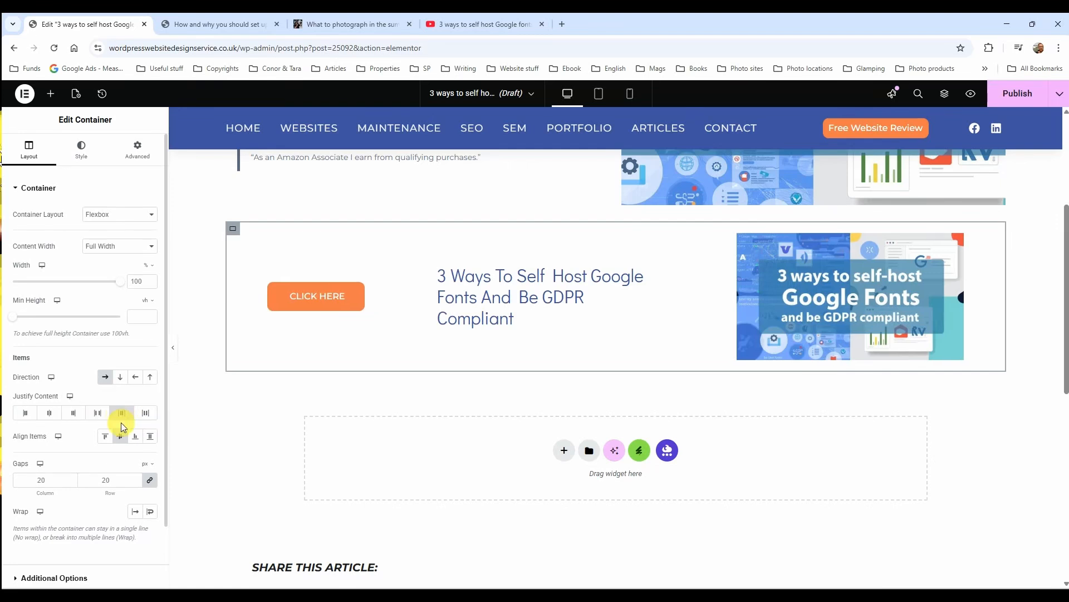
pyautogui.click(49, 415)
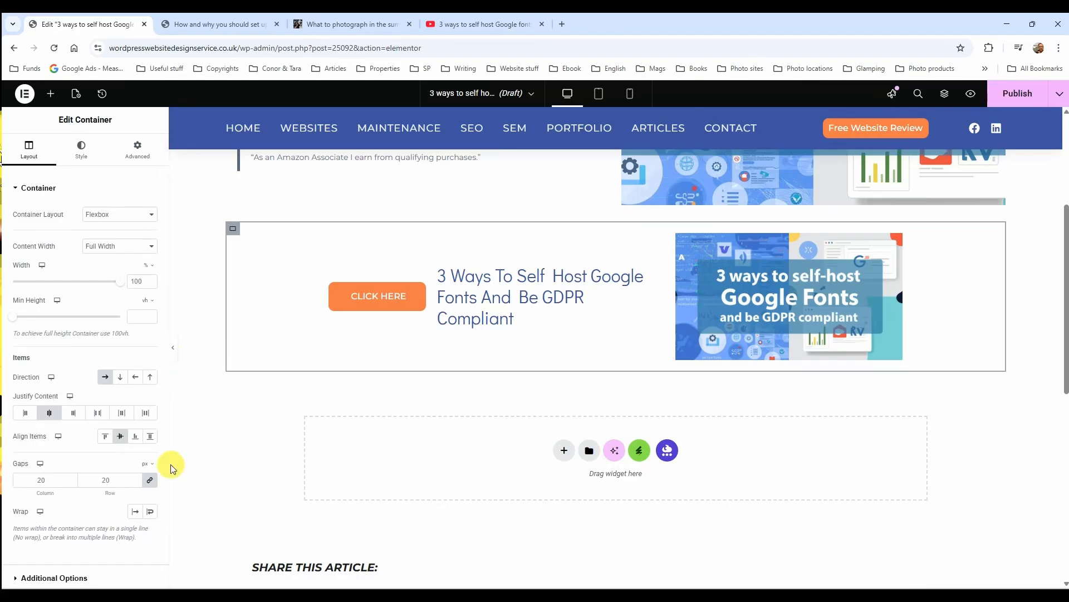
# Reorder the container's widgets so the heading comes first, the image second and the button last
pyautogui.scroll(-1, 127, 475)
pyautogui.scroll(1, 140, 465)
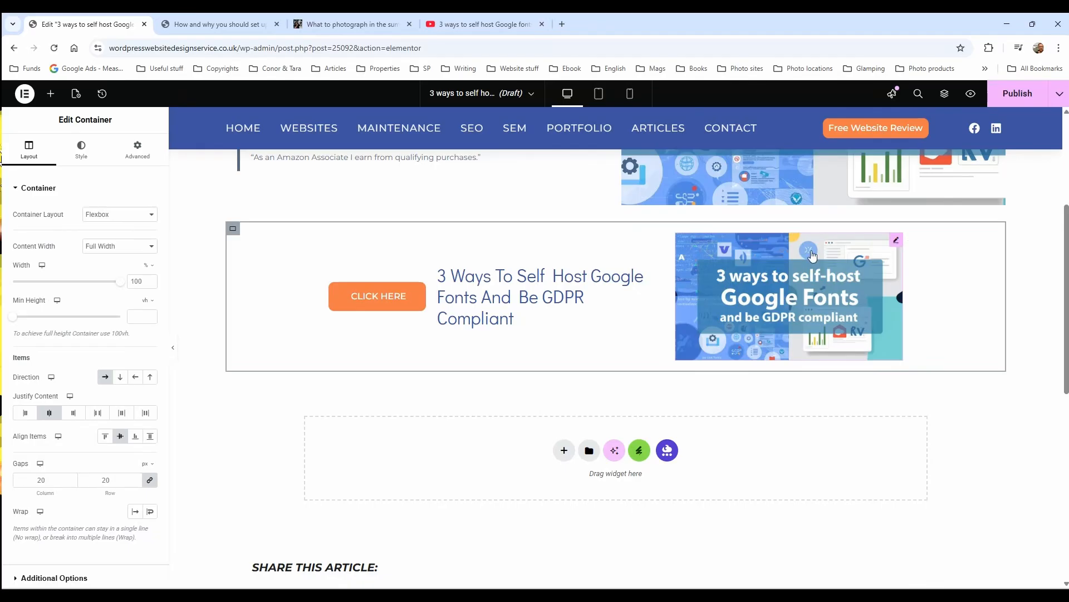
pyautogui.moveTo(812, 256); pyautogui.dragTo(346, 284)
pyautogui.moveTo(595, 292); pyautogui.dragTo(830, 292)
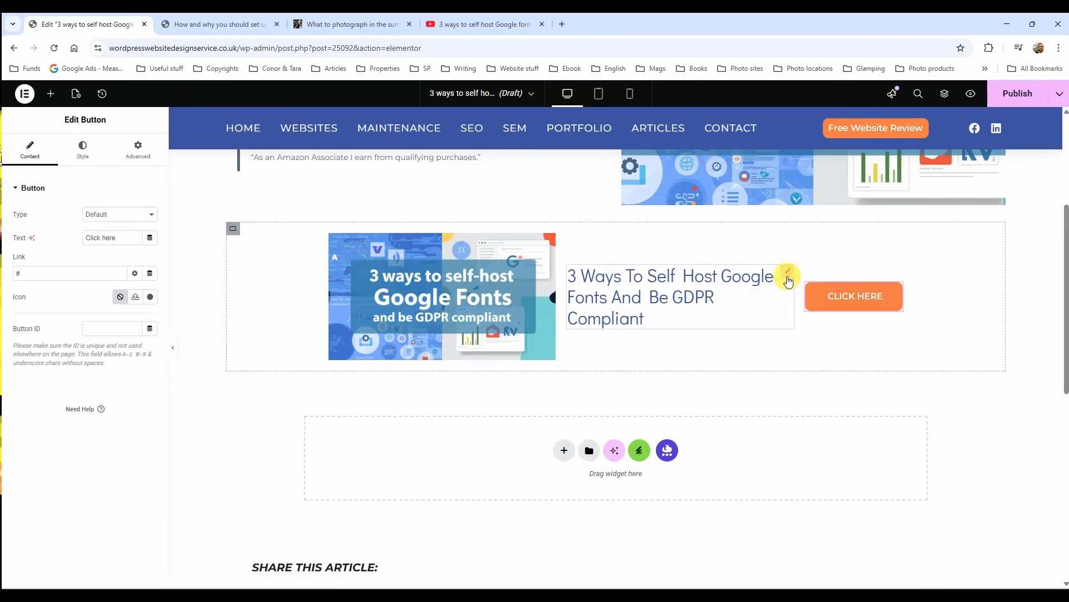
pyautogui.moveTo(787, 273); pyautogui.dragTo(346, 290)
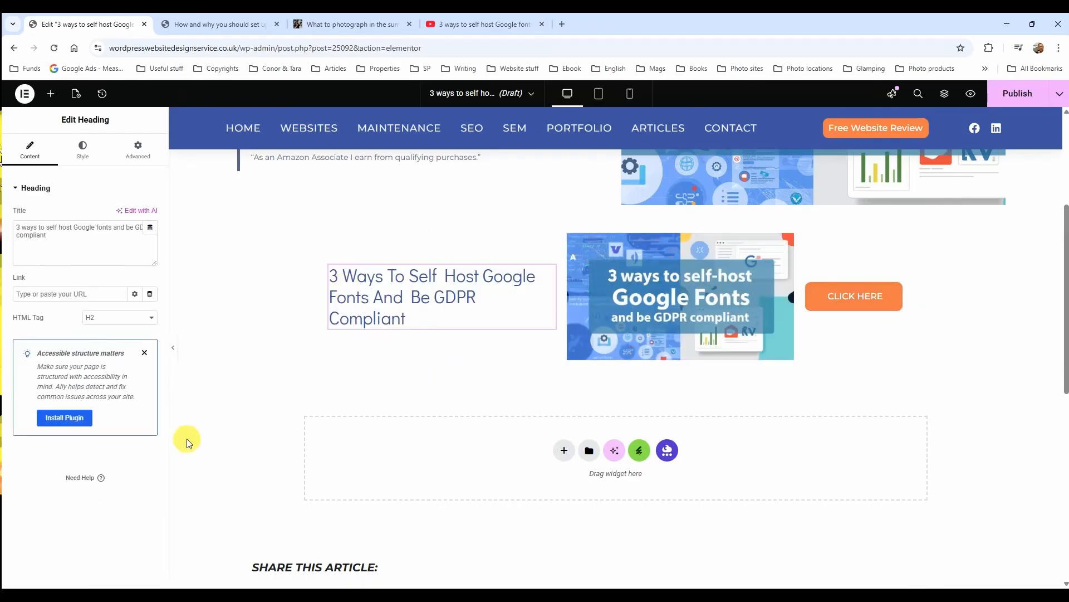
# Try the reversed row direction for the container and return to Row - horizontal
pyautogui.scroll(1, 277, 415)
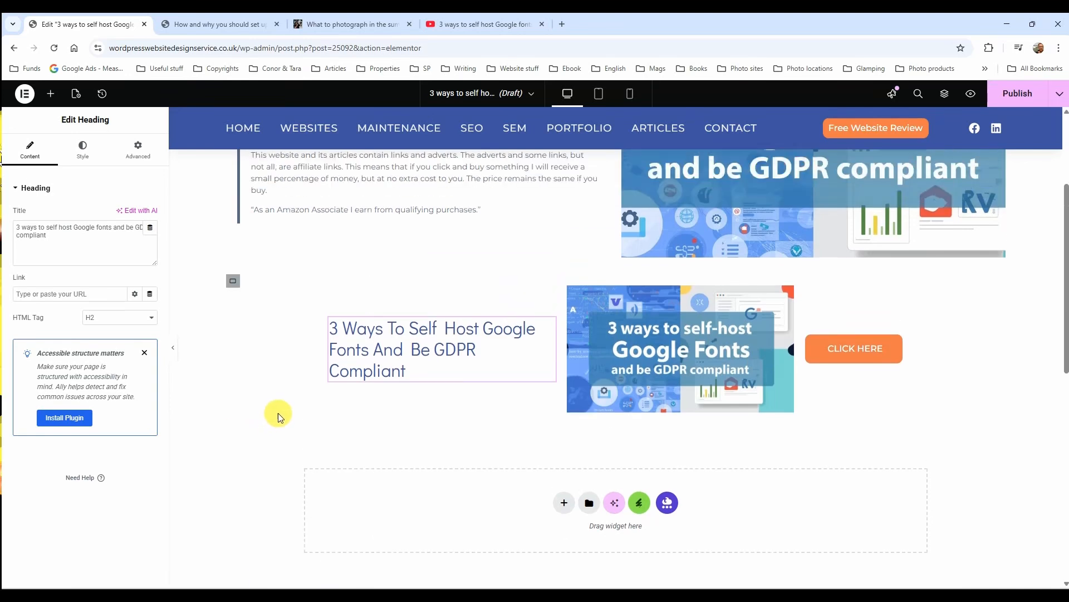
pyautogui.click(234, 289)
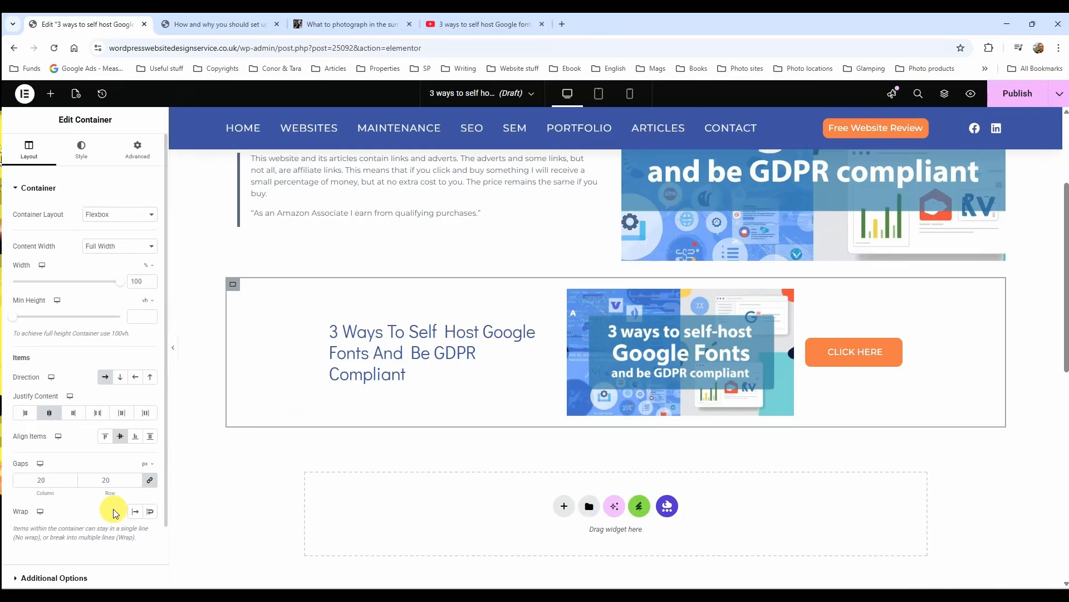
pyautogui.click(106, 379)
pyautogui.click(105, 379)
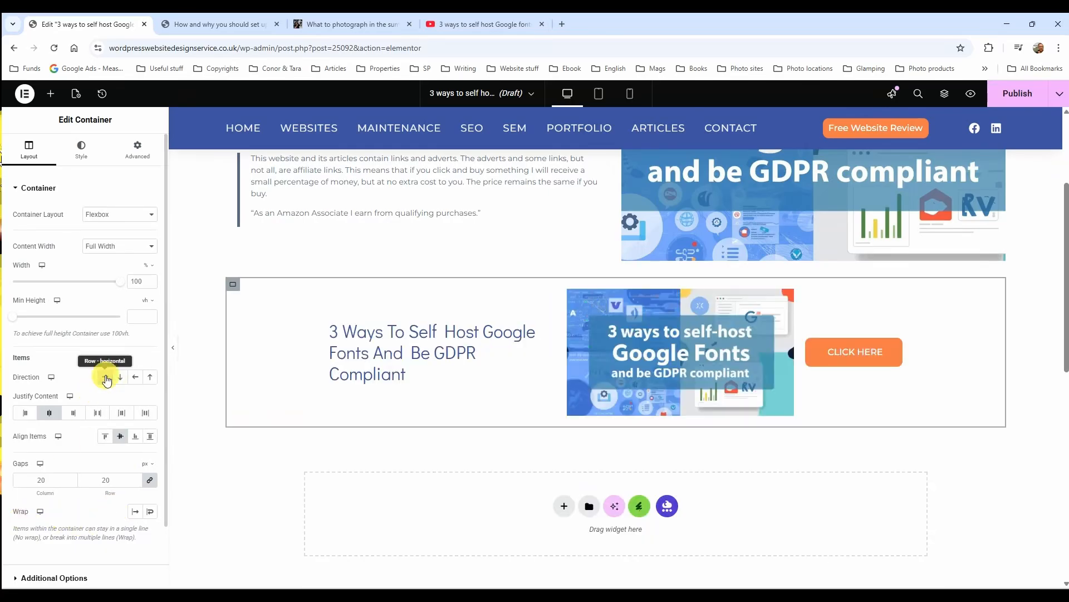
pyautogui.click(136, 377)
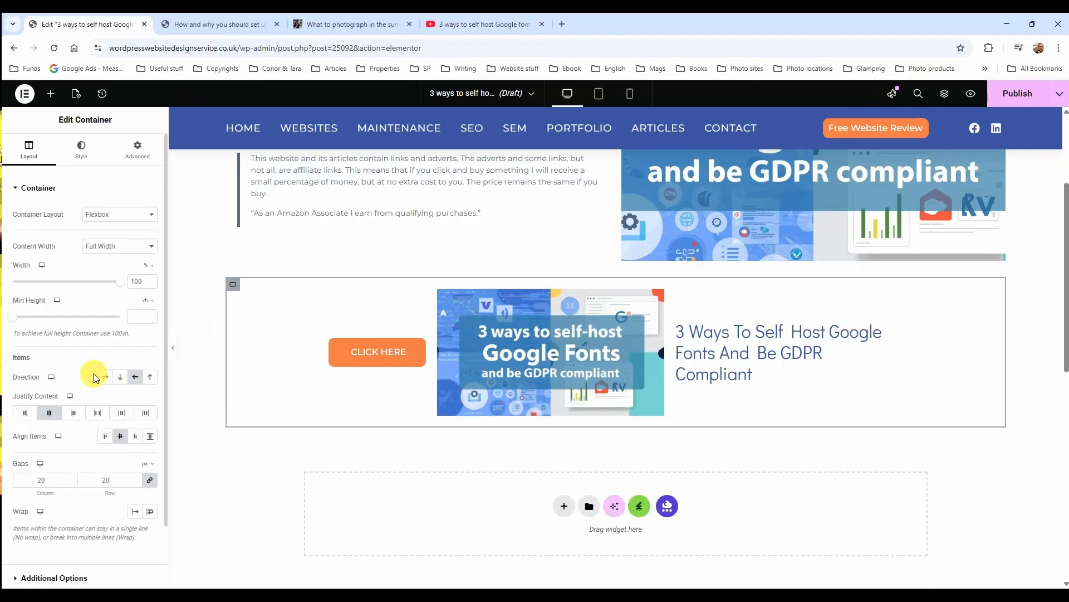
pyautogui.click(106, 379)
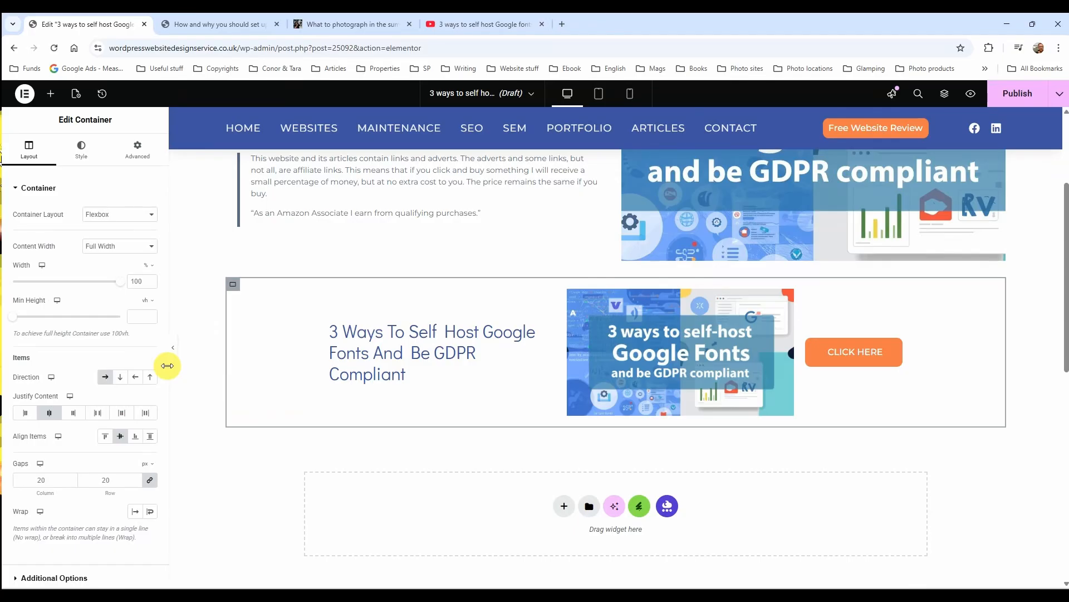
# Set the container to No Wrap and the heading's width to Full Width (100%)
pyautogui.click(135, 517)
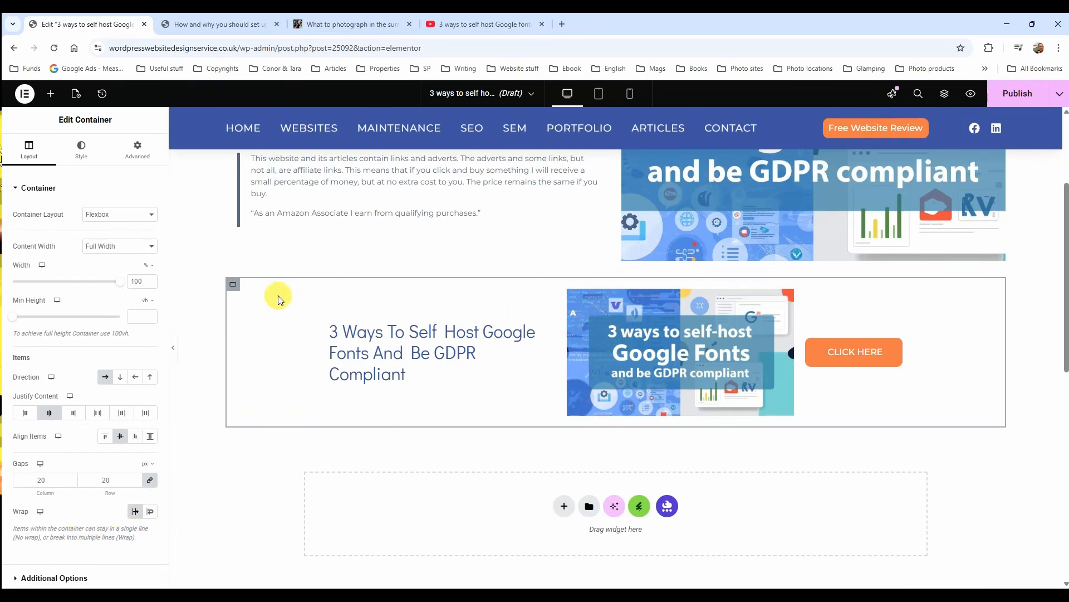
pyautogui.click(545, 332)
pyautogui.click(133, 148)
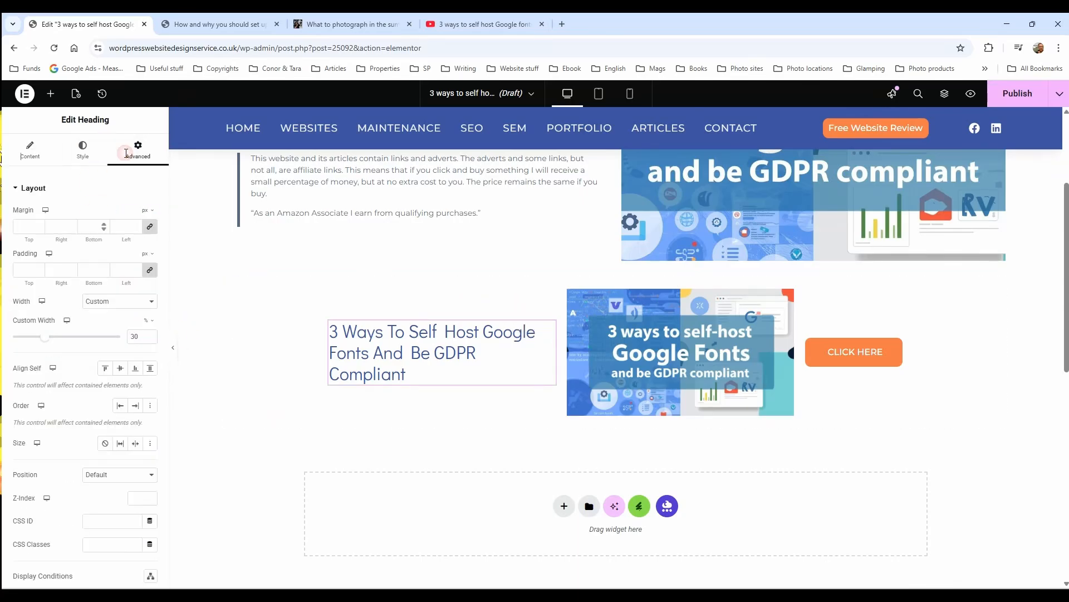
pyautogui.click(120, 300)
pyautogui.click(112, 325)
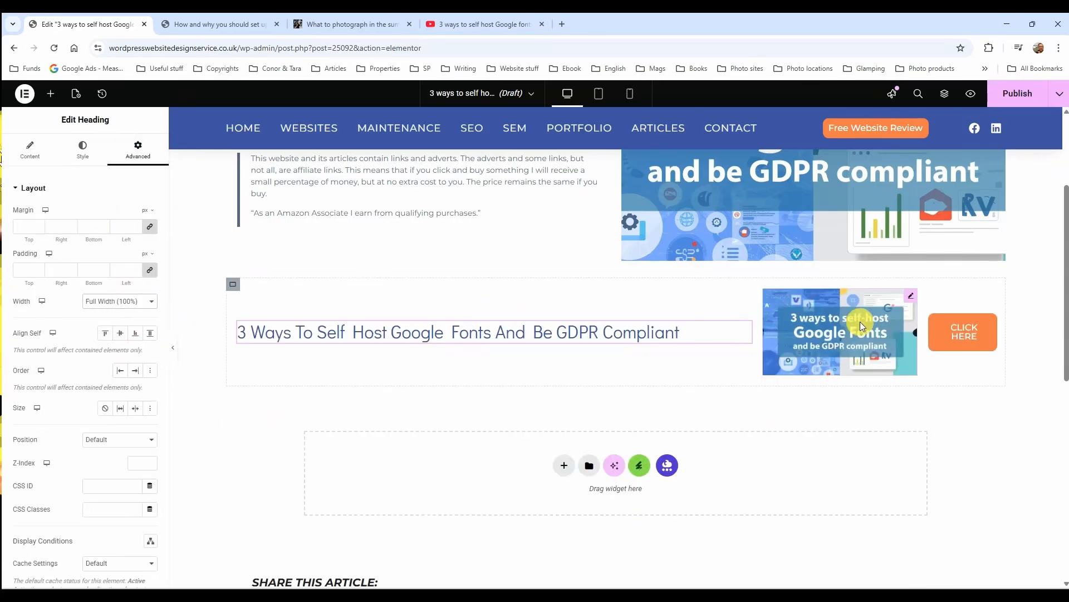
# Set the widths of the image and the button in the container to Full Width (100%)
pyautogui.click(908, 295)
pyautogui.click(139, 301)
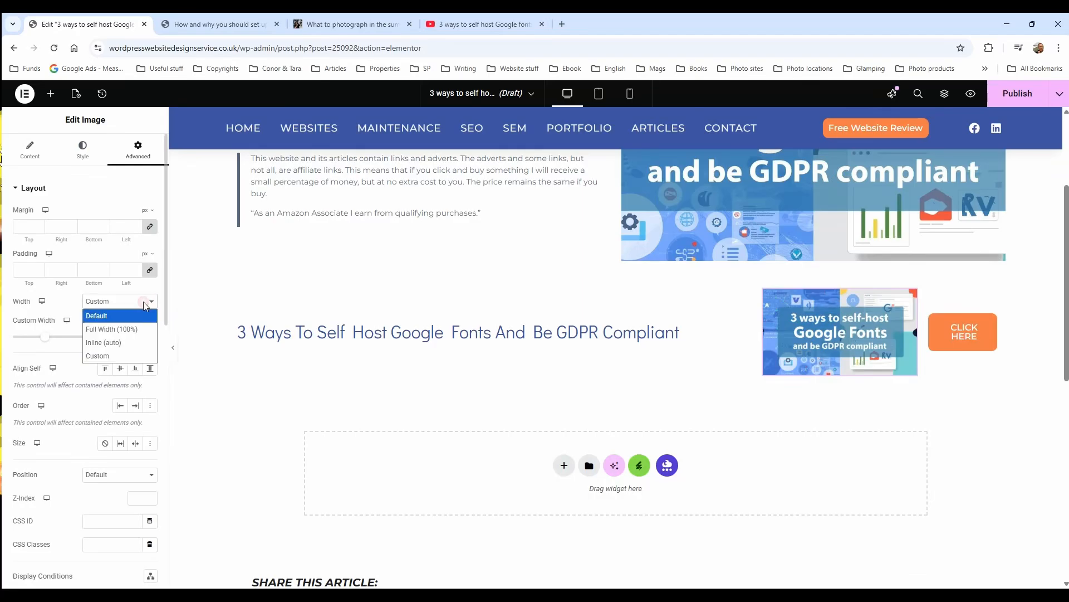
pyautogui.click(130, 331)
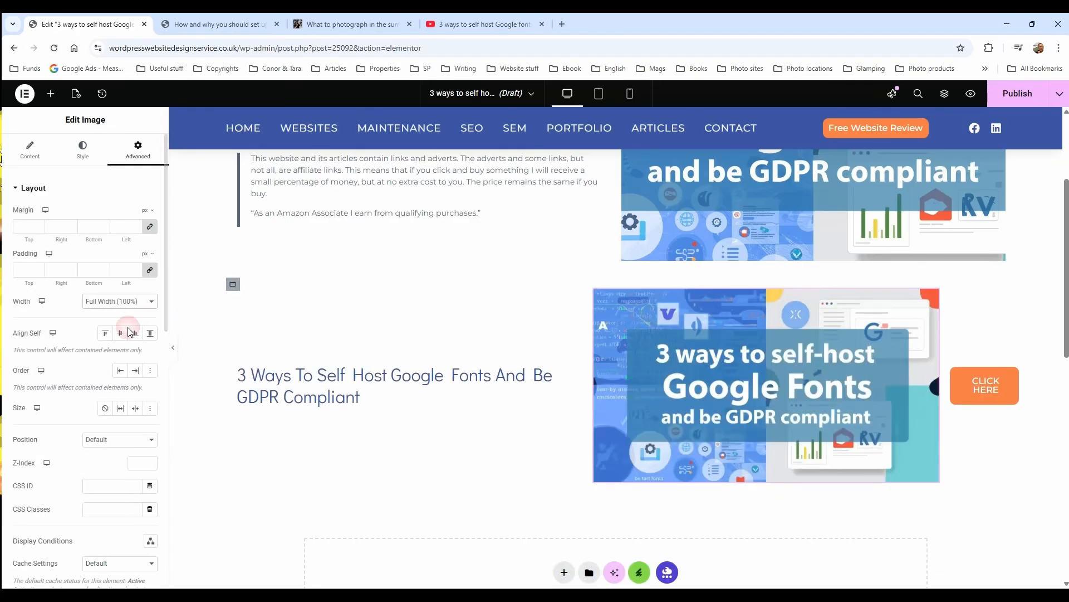
pyautogui.click(989, 380)
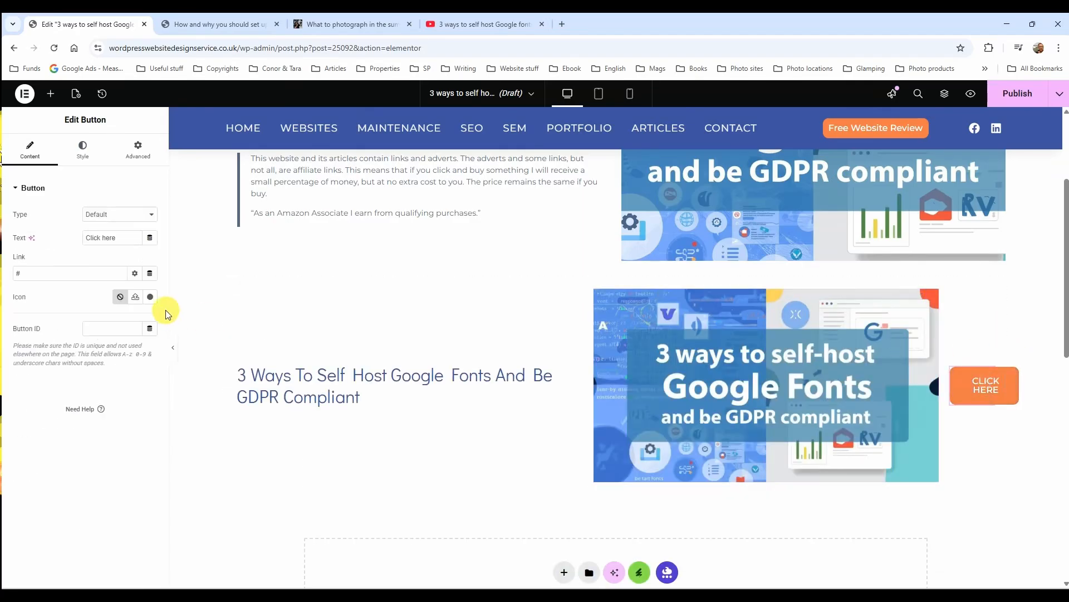
pyautogui.click(138, 149)
pyautogui.click(139, 300)
pyautogui.click(141, 330)
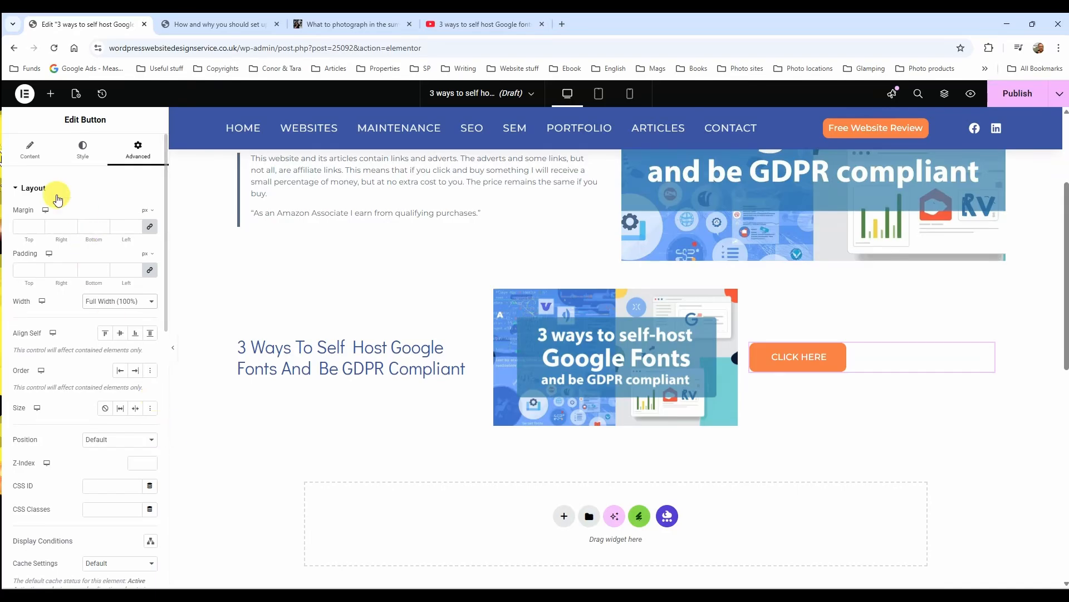
# Set the container to Wrap and look over how its heading, image and button are laid out
pyautogui.click(232, 286)
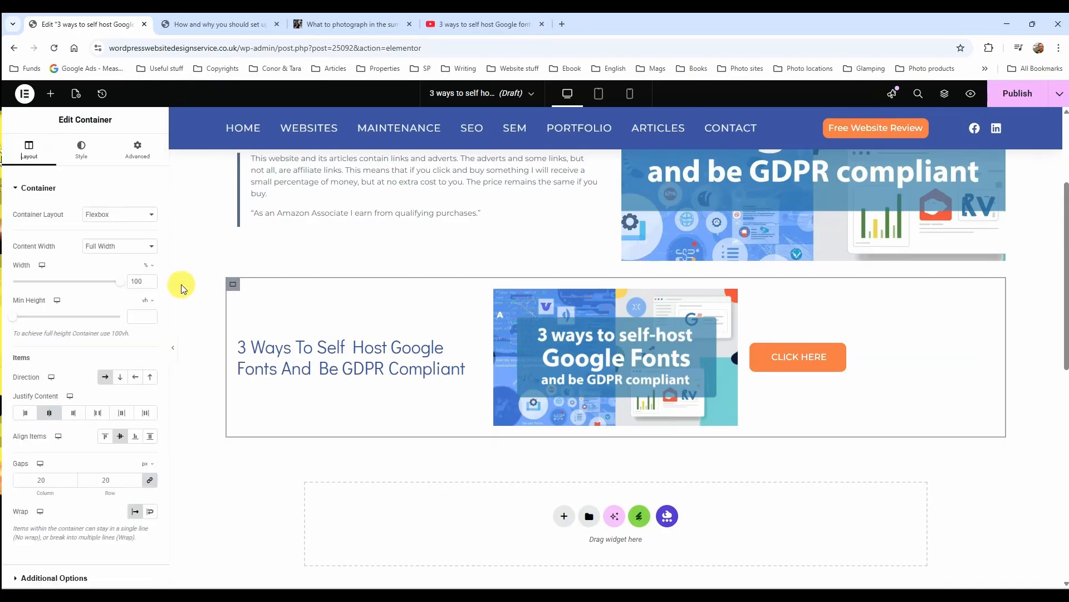
pyautogui.click(152, 512)
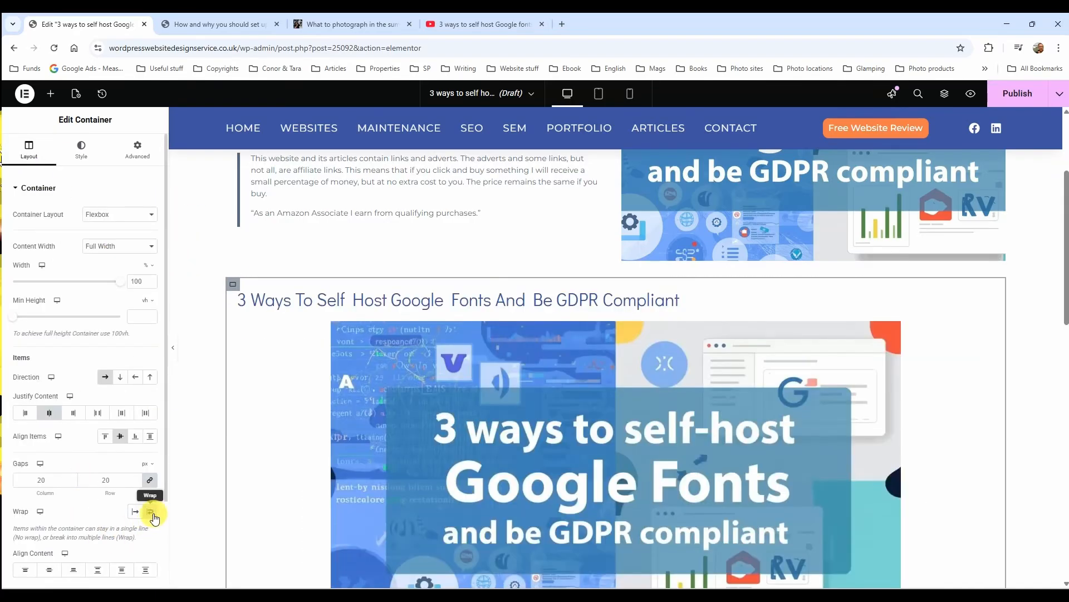
pyautogui.scroll(-4, 438, 343)
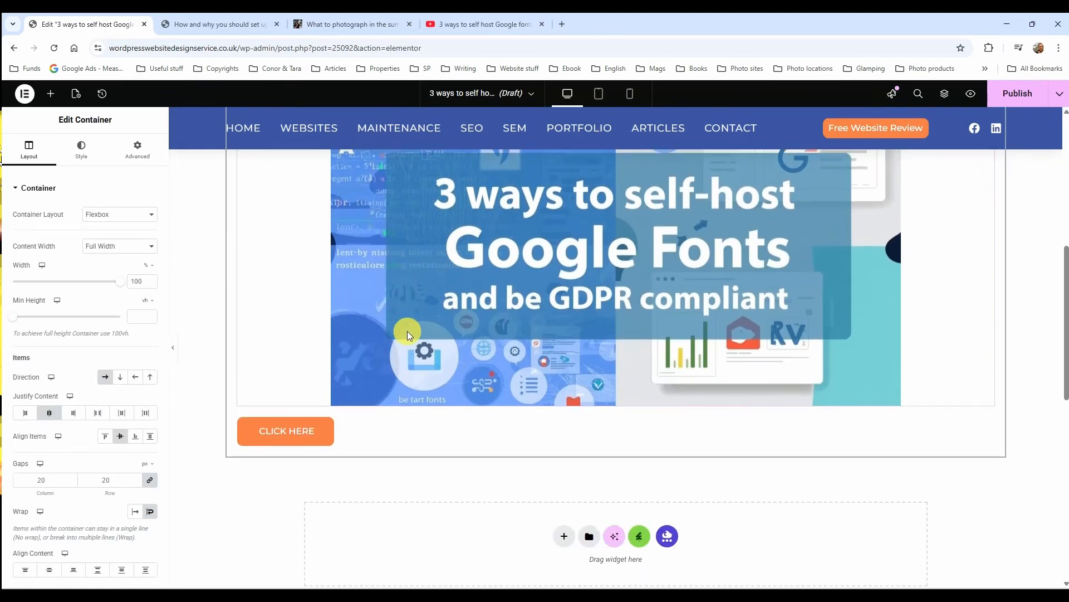
pyautogui.scroll(2, 406, 331)
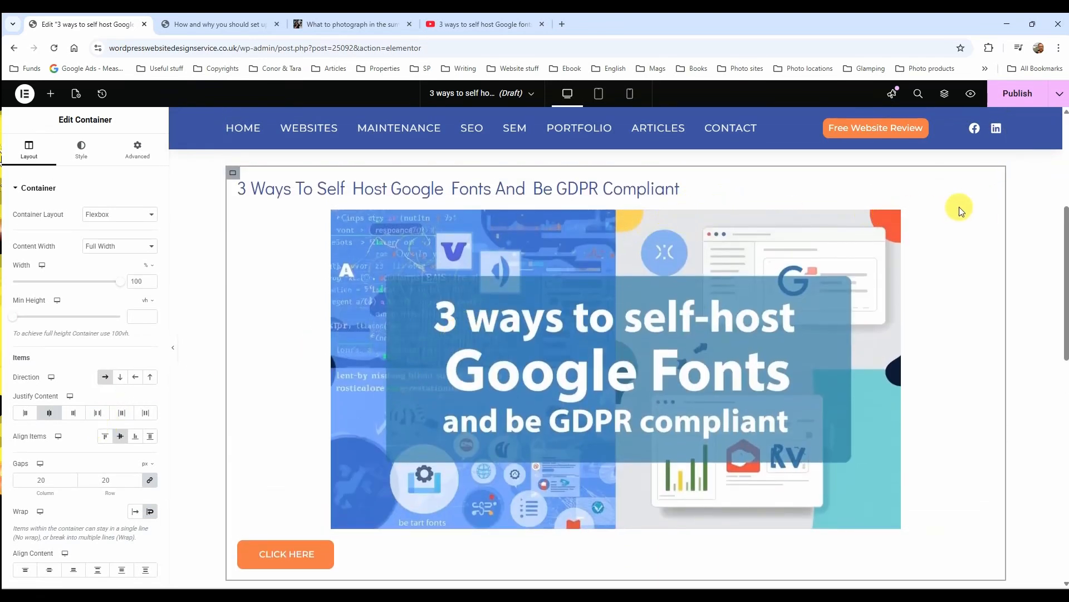
# Set the widths of the heading, the image and the button to Custom
pyautogui.click(687, 189)
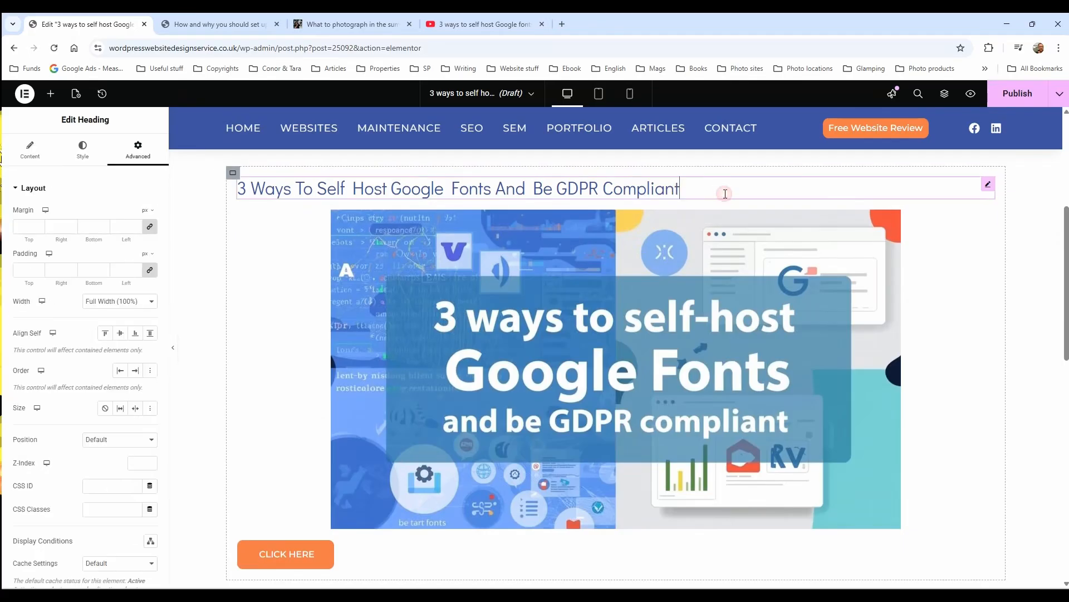
pyautogui.click(136, 301)
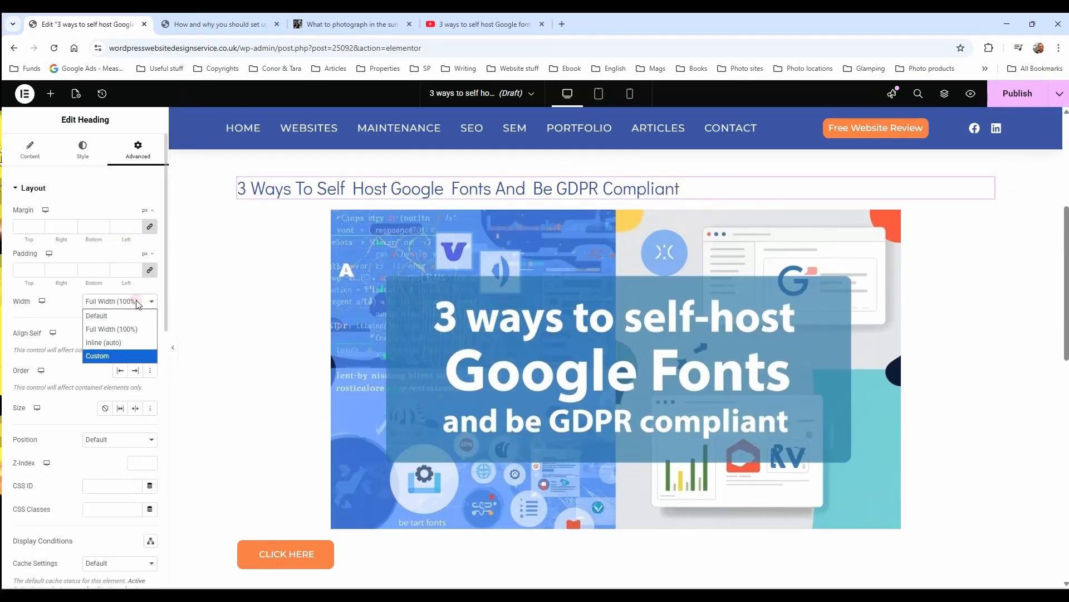
pyautogui.click(128, 356)
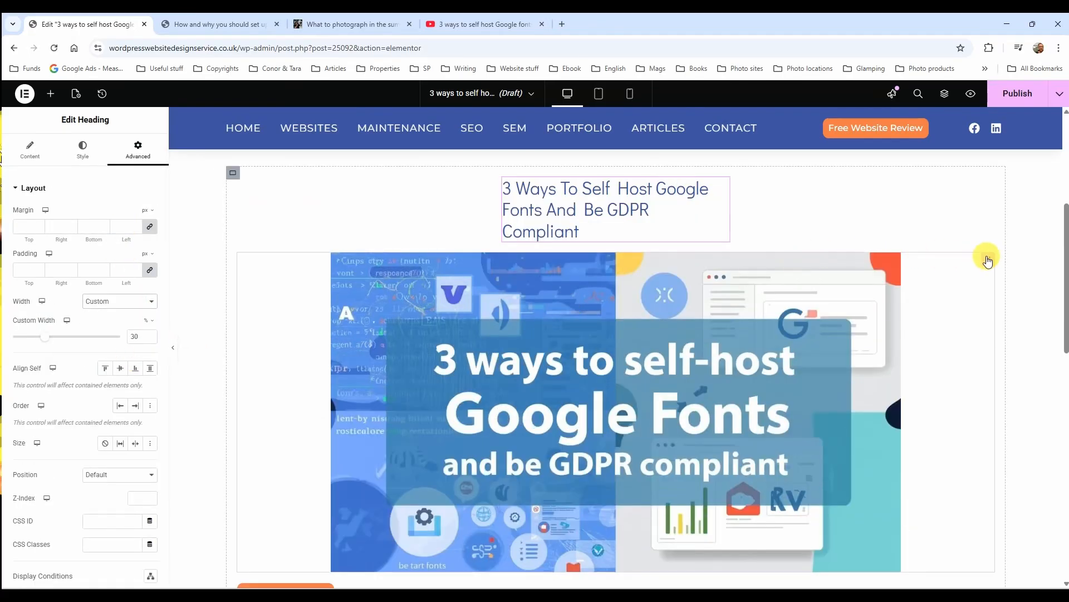
pyautogui.click(986, 260)
pyautogui.click(133, 301)
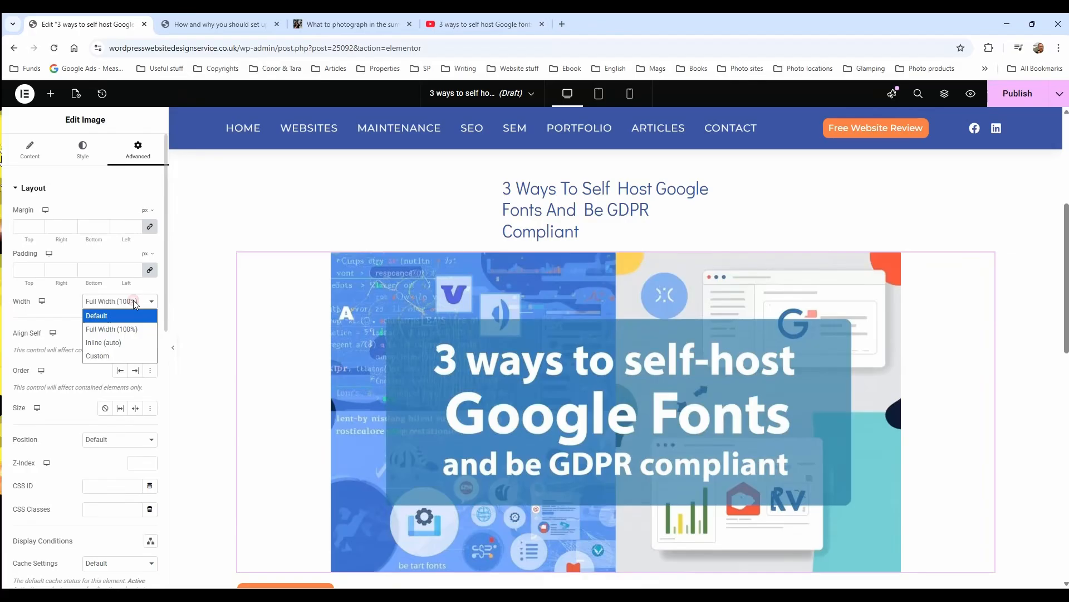
pyautogui.click(135, 355)
pyautogui.click(440, 334)
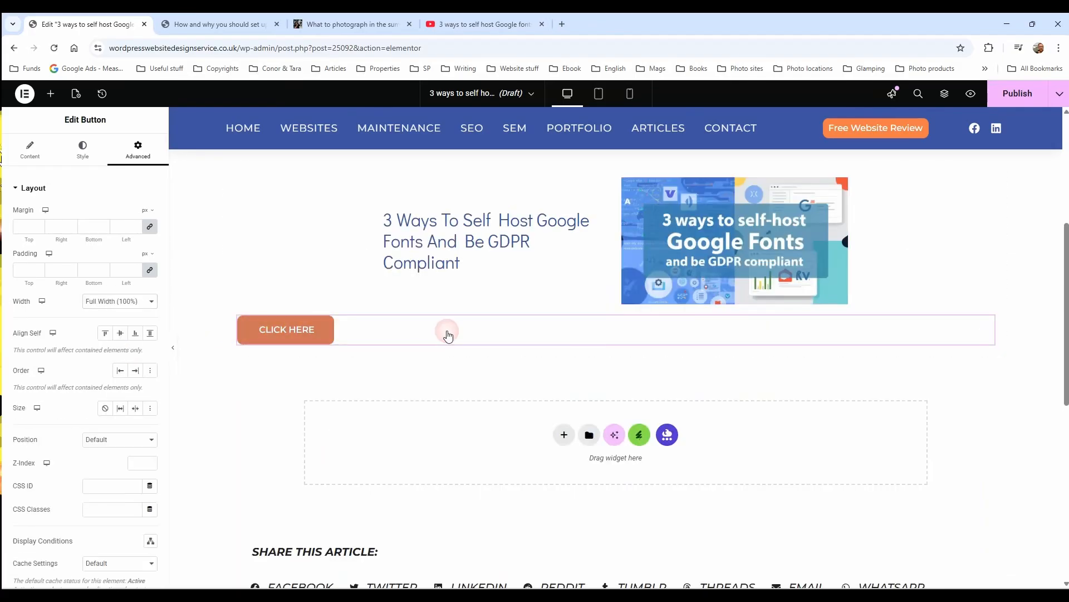
pyautogui.click(128, 302)
pyautogui.click(125, 356)
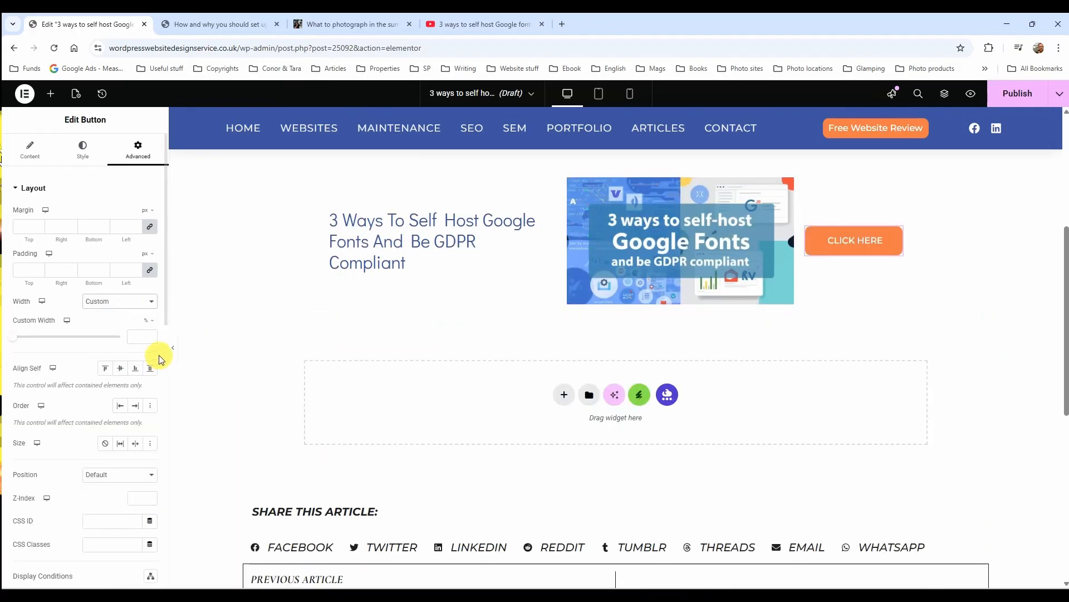
# Set only the heading's width to Full Width (100%) in the wrapping container
pyautogui.scroll(4, 668, 315)
pyautogui.scroll(-1, 507, 383)
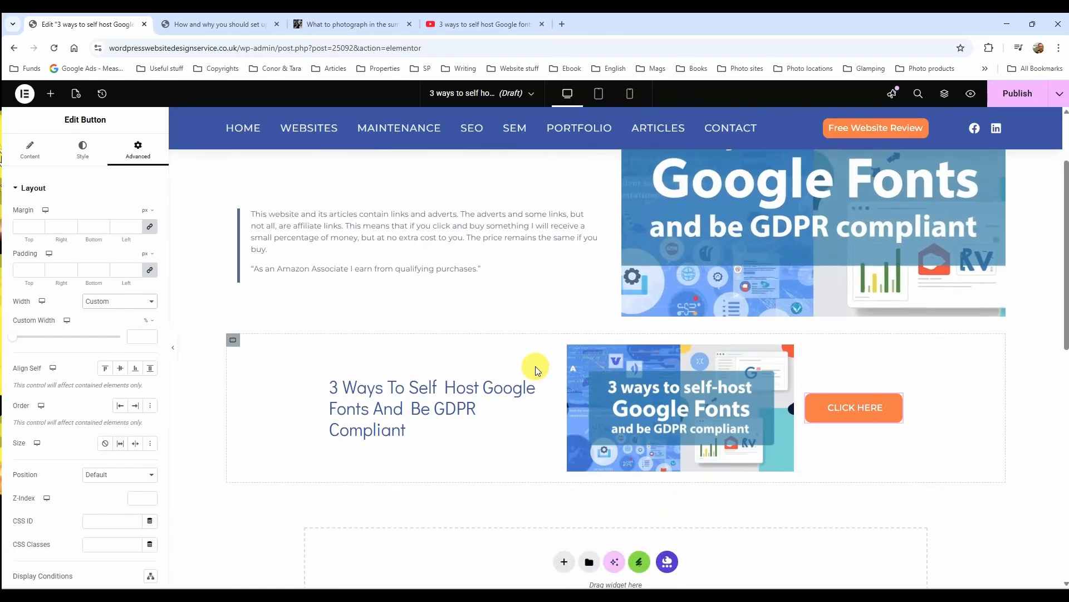
pyautogui.click(542, 384)
pyautogui.click(148, 303)
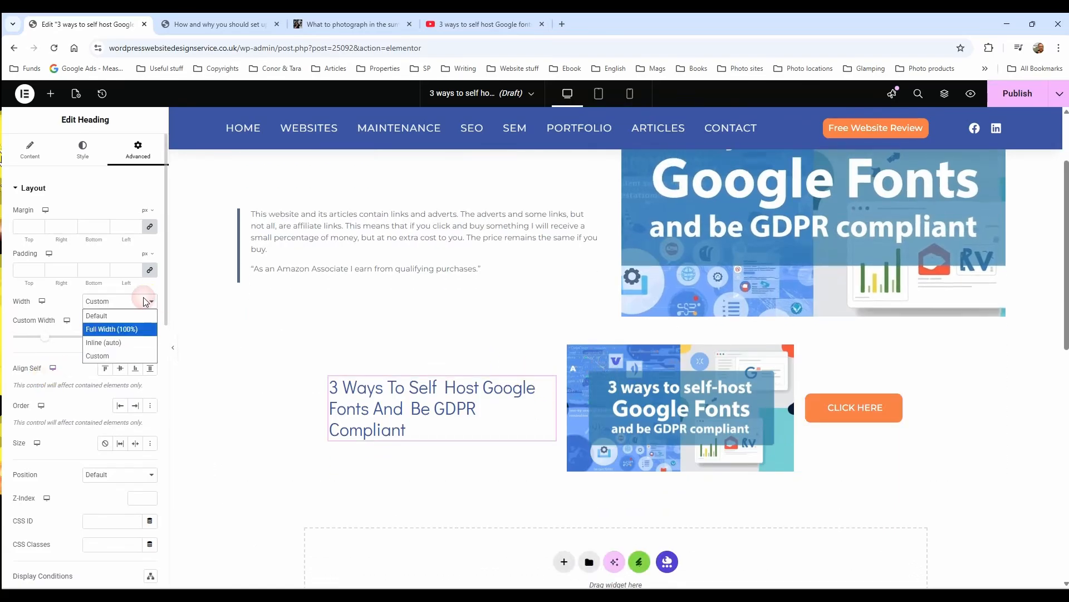
pyautogui.click(132, 328)
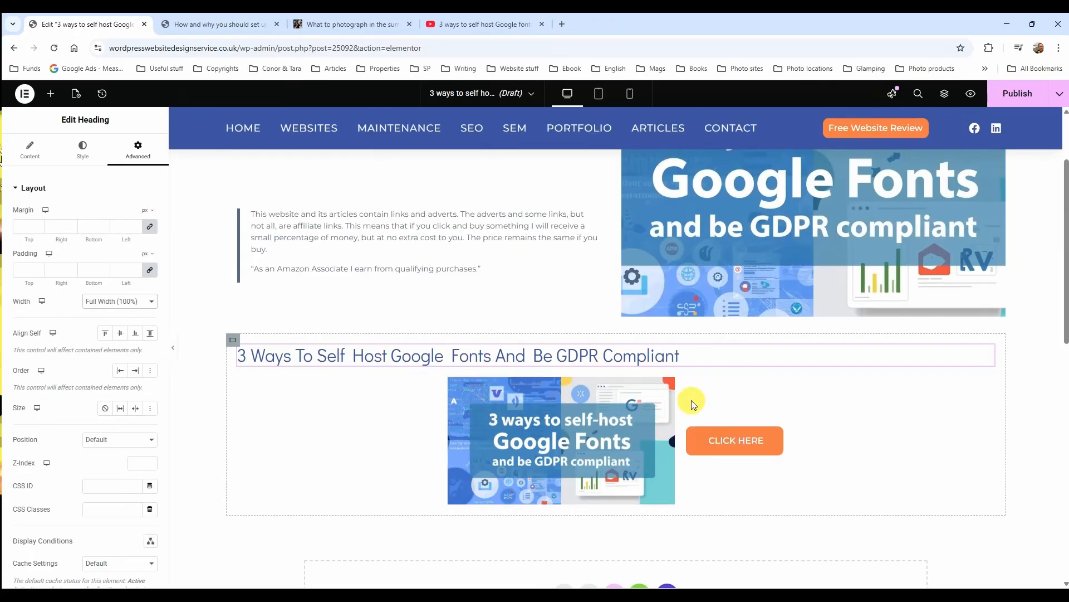
# Set the container's content justification to Start, then select its heading
pyautogui.click(233, 340)
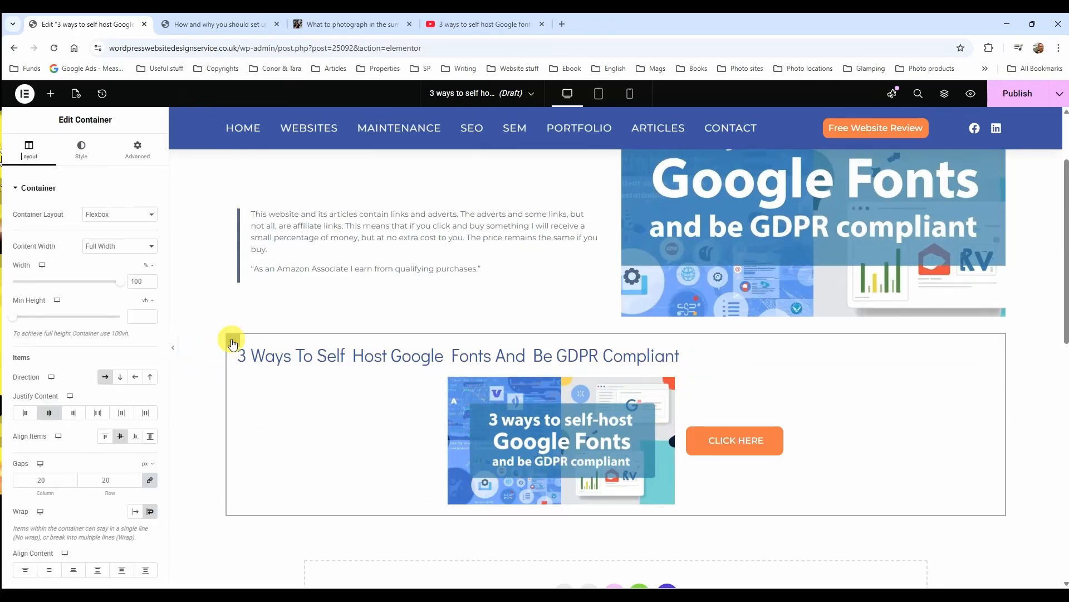
pyautogui.click(24, 413)
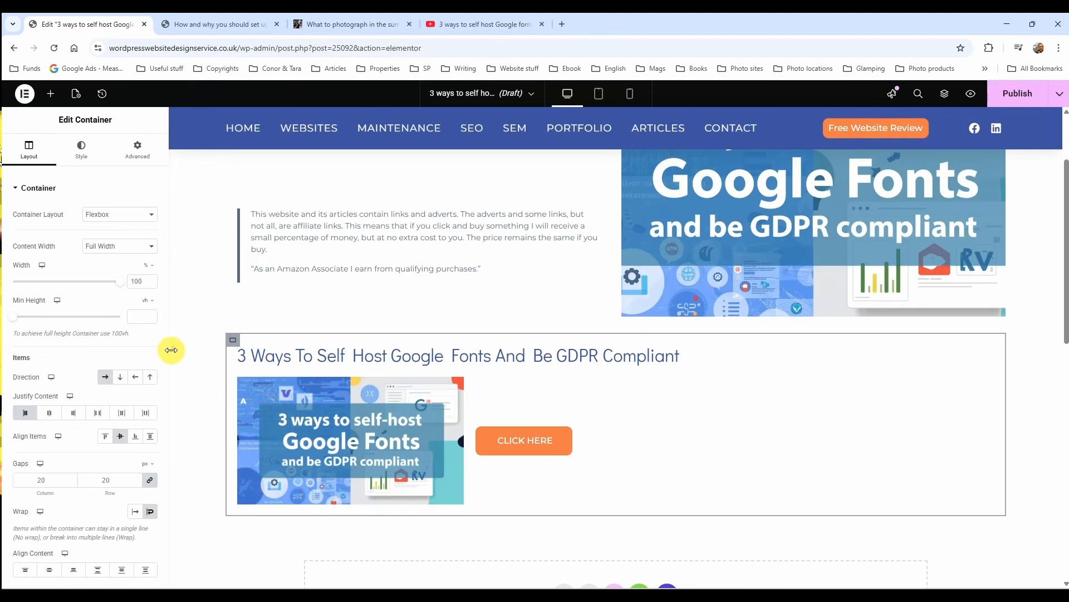
pyautogui.scroll(-2, 423, 368)
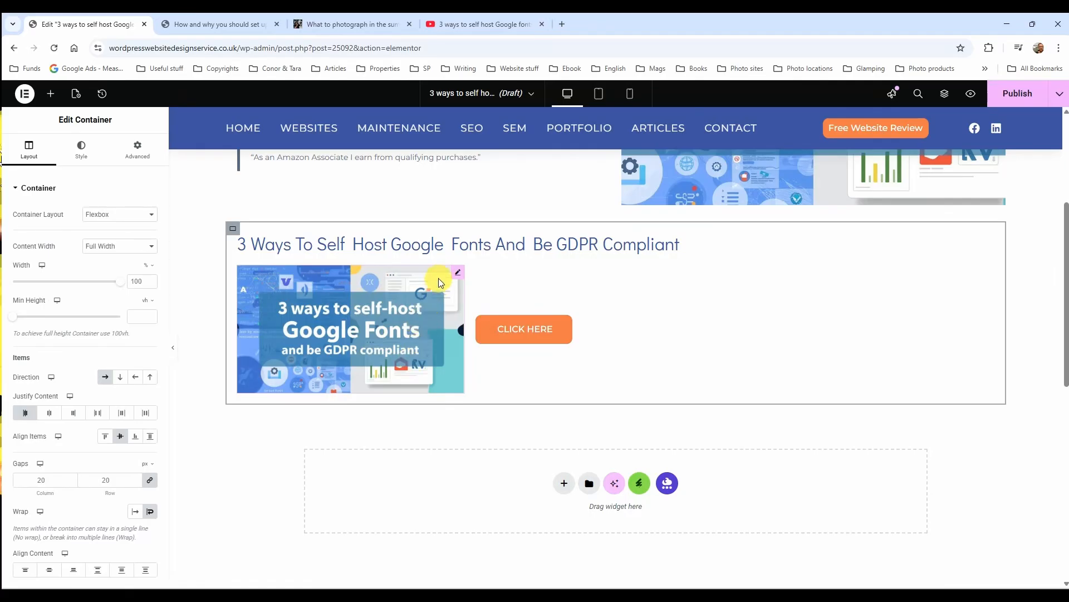
pyautogui.click(676, 244)
pyautogui.scroll(1, 719, 282)
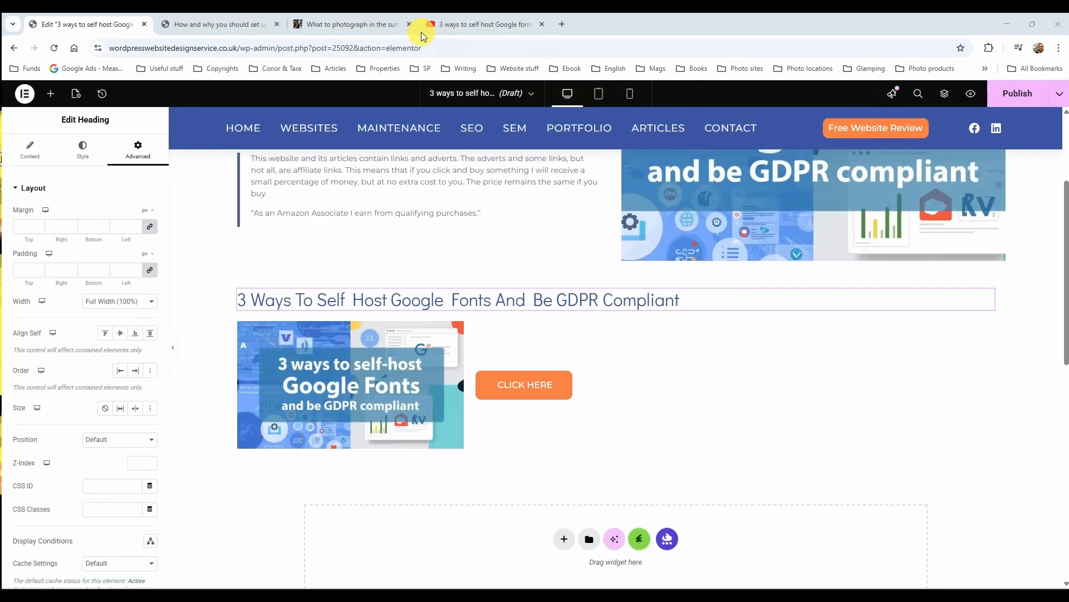
# Switch to the YouTube video page and copy its description from "Worried about GDPR compliance" to "privacy-focused content!"
pyautogui.click(461, 26)
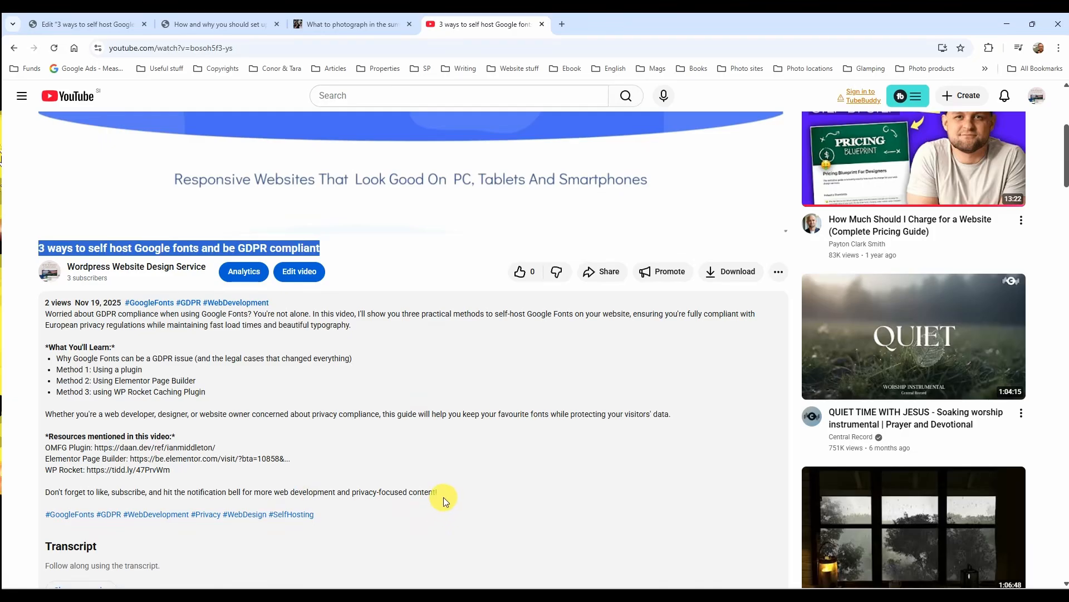
pyautogui.moveTo(443, 497); pyautogui.dragTo(44, 318)
pyautogui.rightClick(61, 317)
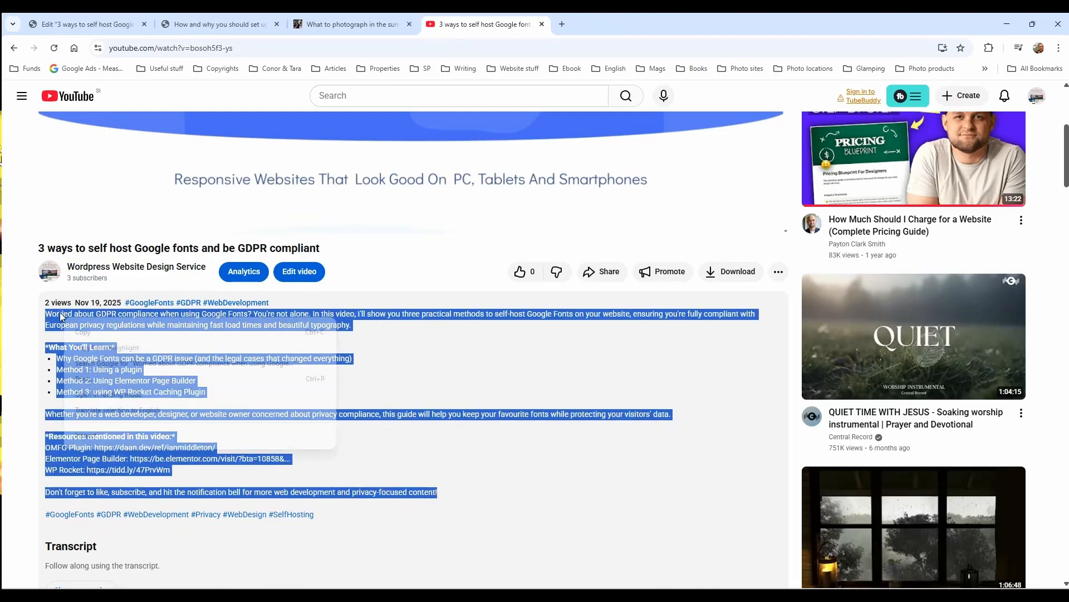
pyautogui.click(78, 332)
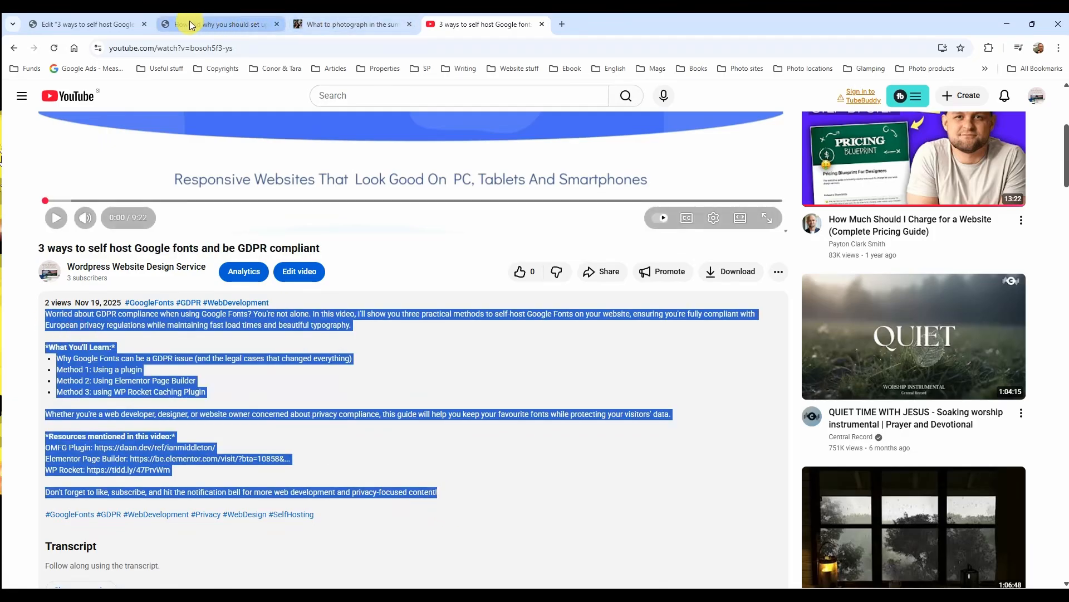
# Switch back to the Elementor post editor and insert a Text Editor widget between the image and the CLICK HERE button
pyautogui.click(96, 25)
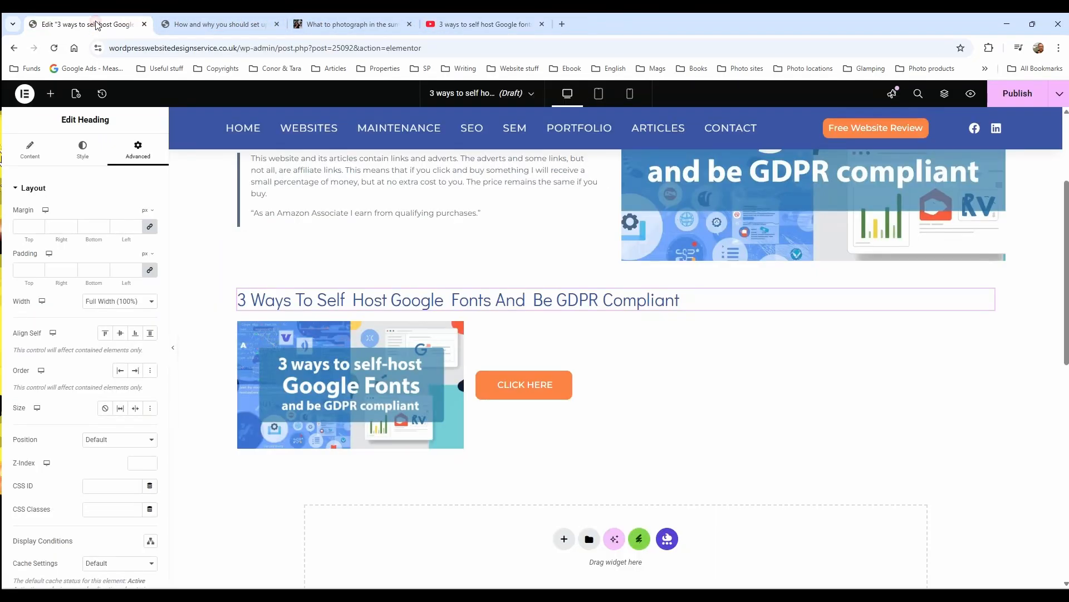
pyautogui.click(51, 95)
pyautogui.moveTo(49, 381); pyautogui.dragTo(438, 393)
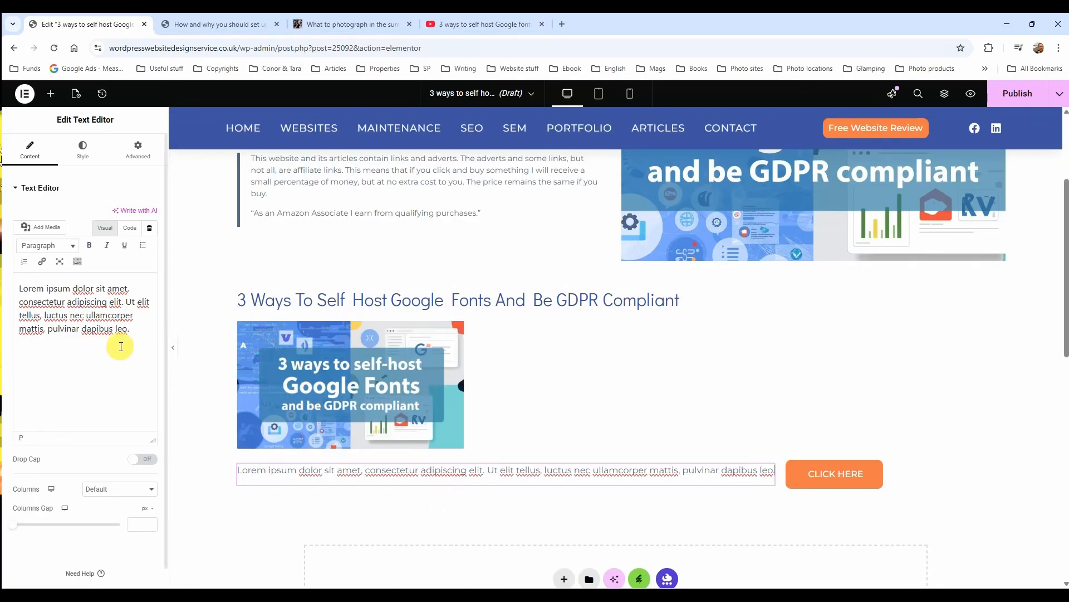
pyautogui.click(440, 474)
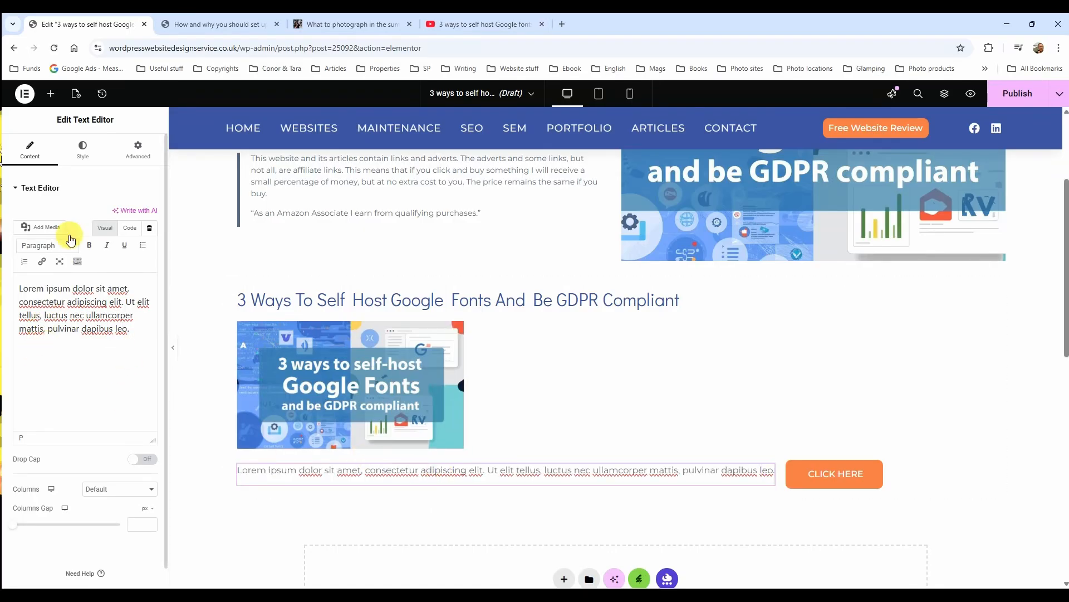
# Replace the text widget's placeholder text with the copied video description
pyautogui.click(117, 369)
pyautogui.hotkey('ctrl', 'a')
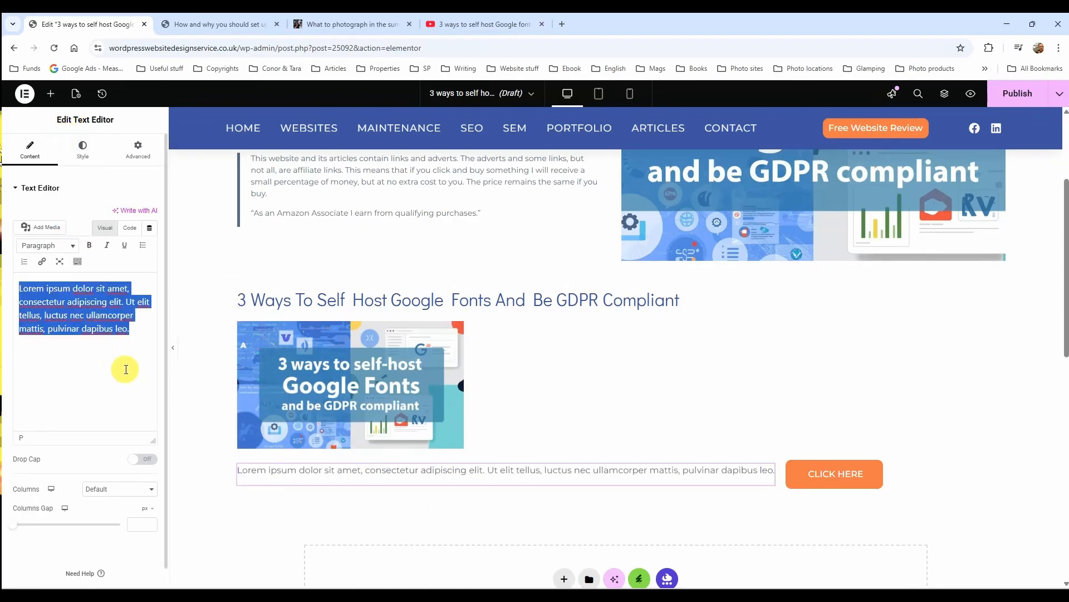
pyautogui.press('Delete')
pyautogui.rightClick(62, 293)
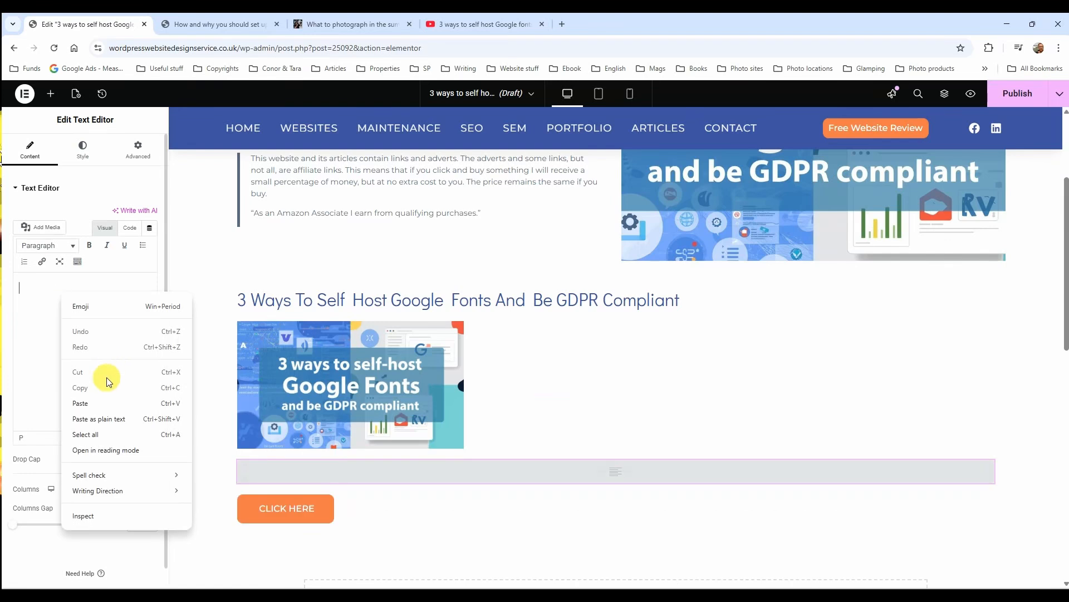
pyautogui.click(102, 402)
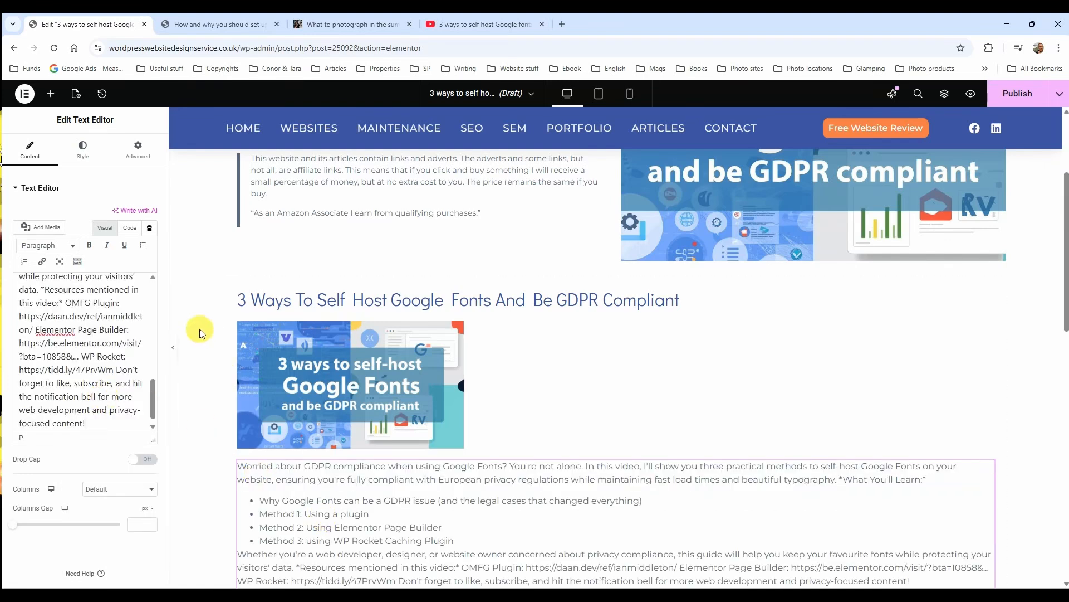
pyautogui.scroll(10, 68, 335)
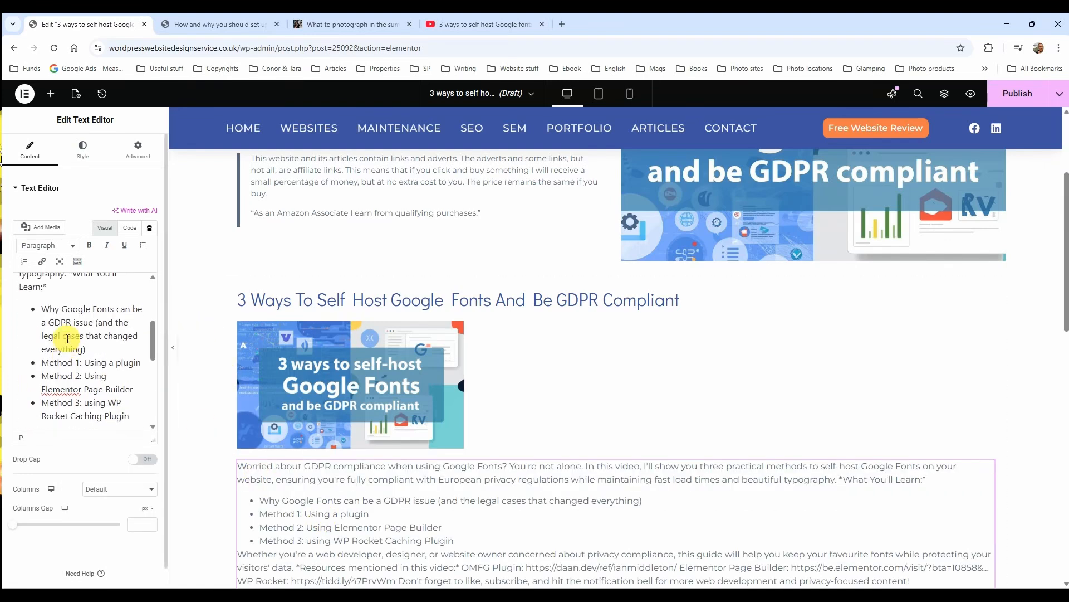
# Expand the text editor to full screen and put "*Resources mentioned in this video:*" in its own paragraph
pyautogui.click(60, 261)
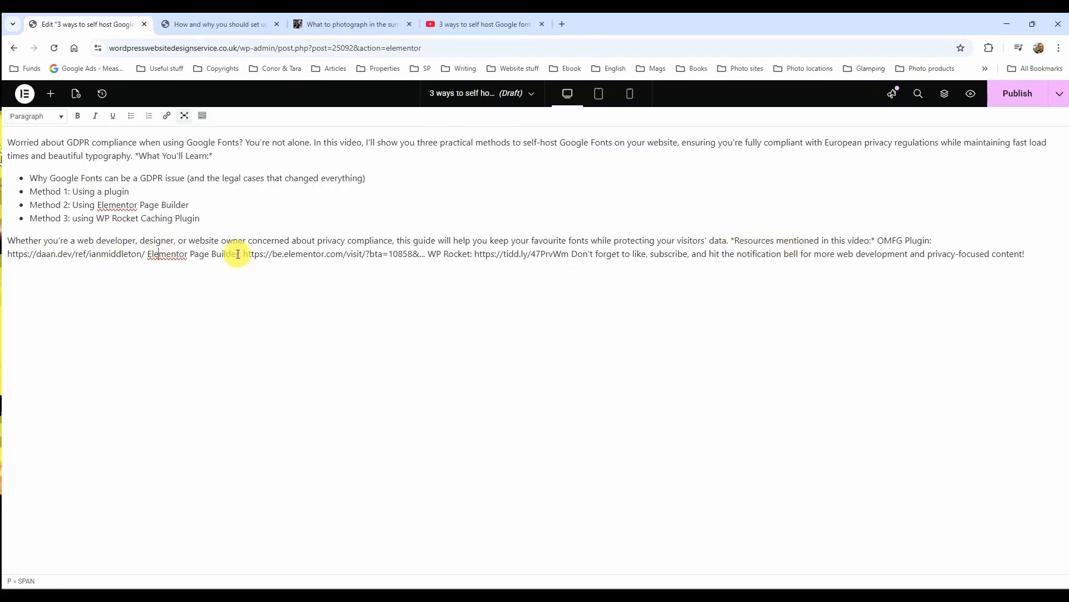
pyautogui.click(503, 253)
pyautogui.click(732, 240)
pyautogui.press('Return')
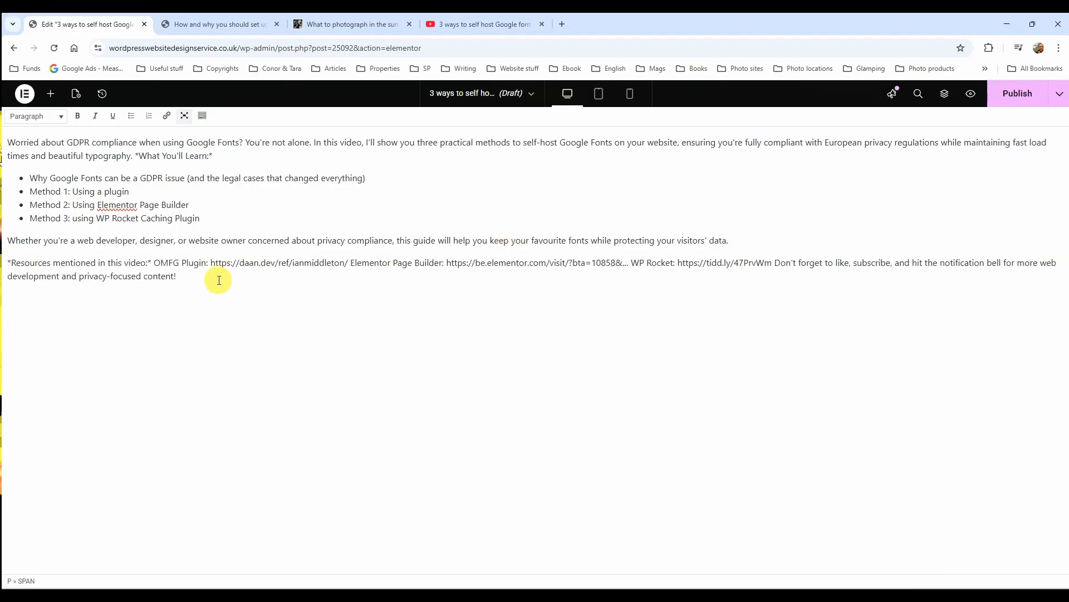
pyautogui.click(154, 263)
pyautogui.press('Return')
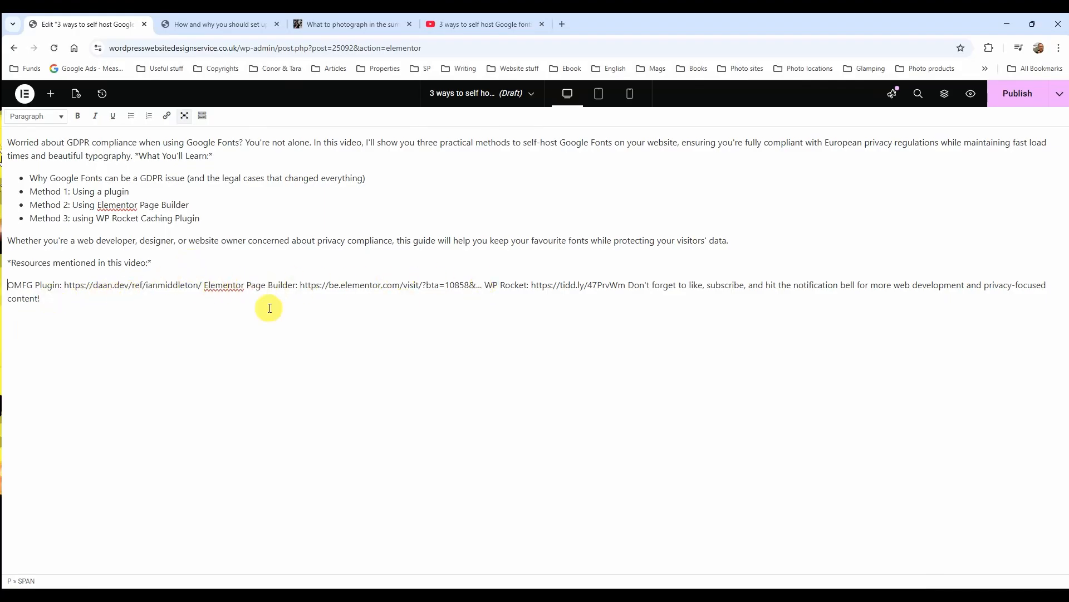
# Split the three resource links and the "Don't forget to like" sentence into separate paragraphs, exit full-screen editing and save the draft
pyautogui.press('Return')
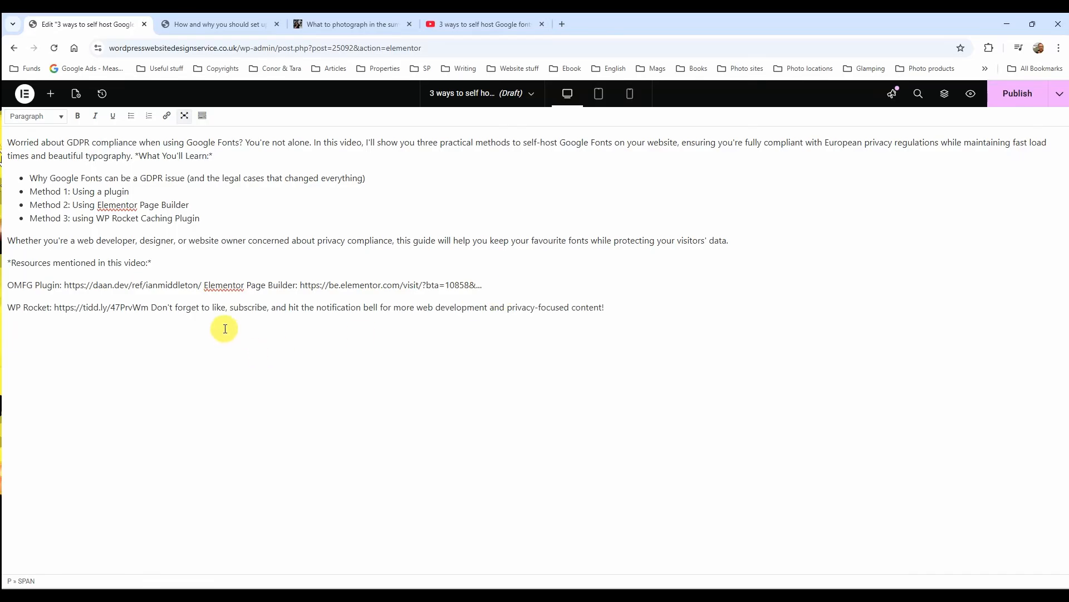
pyautogui.click(204, 286)
pyautogui.press('Return')
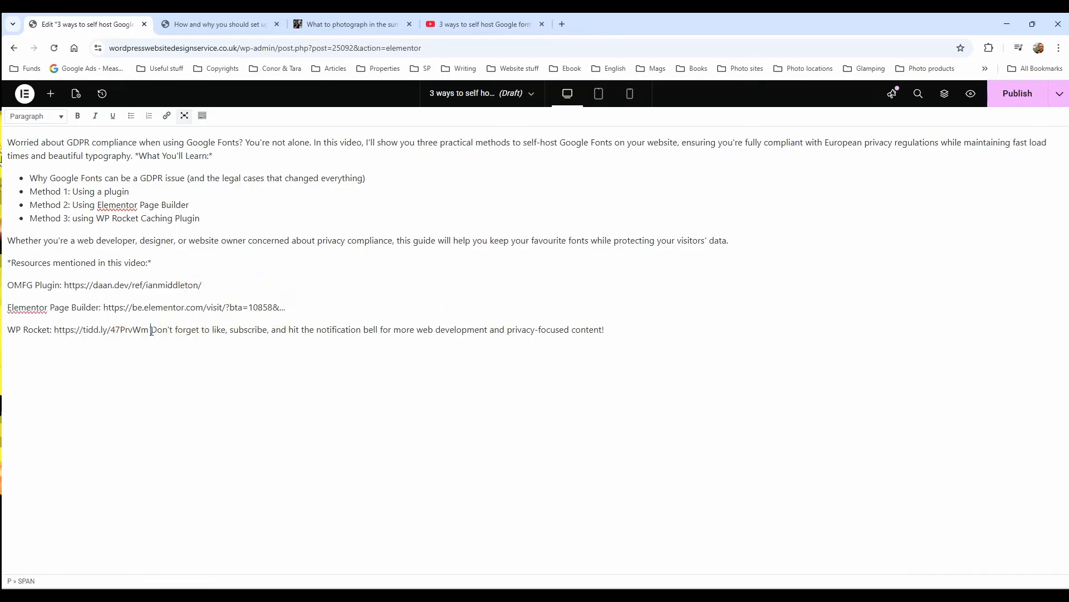
pyautogui.click(151, 331)
pyautogui.press('Return')
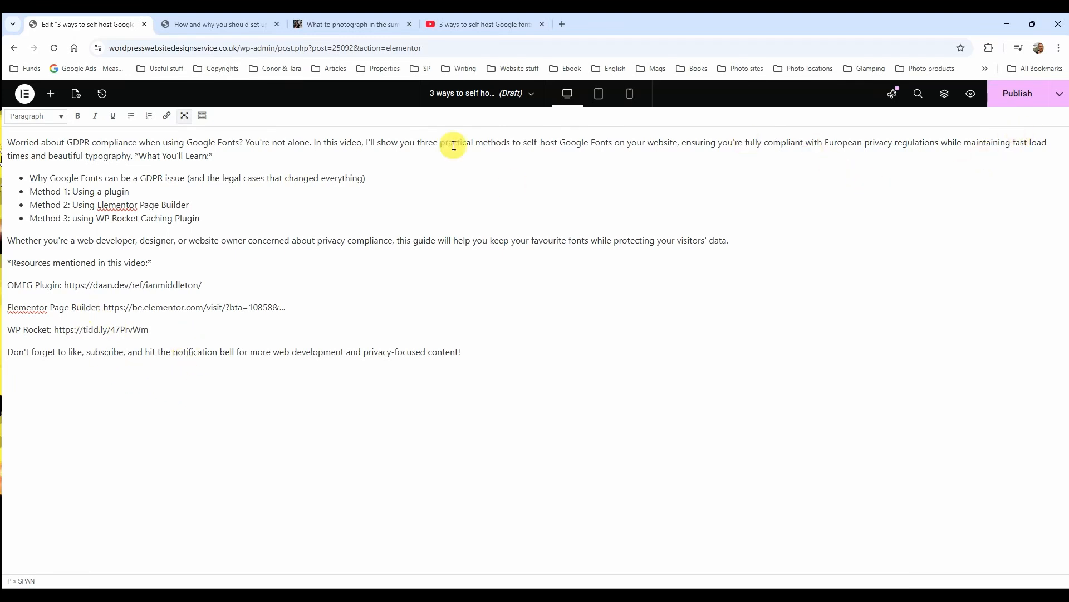
pyautogui.click(185, 115)
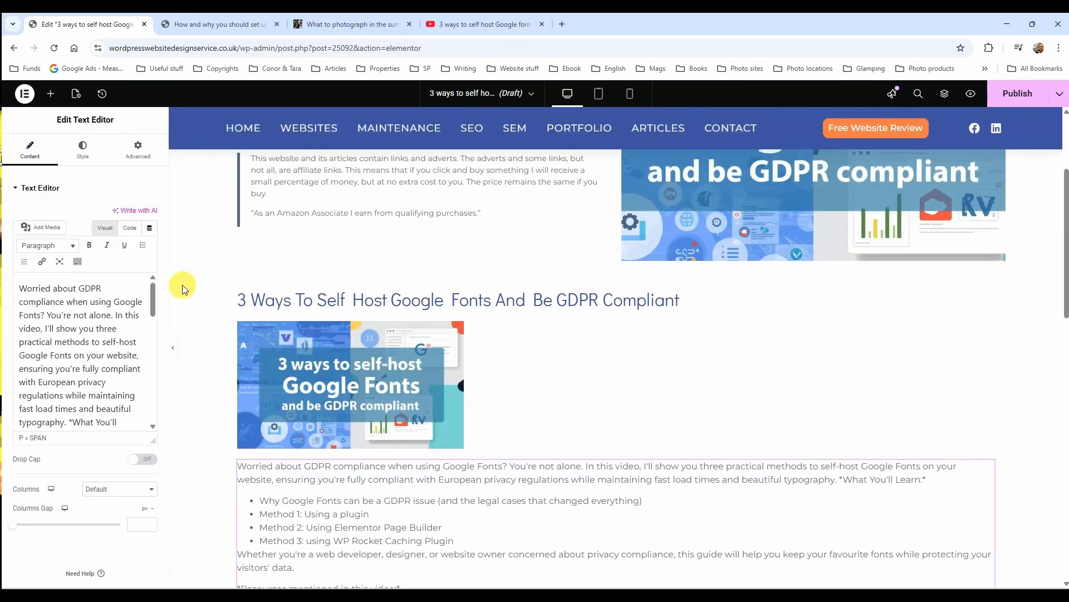
pyautogui.click(1059, 93)
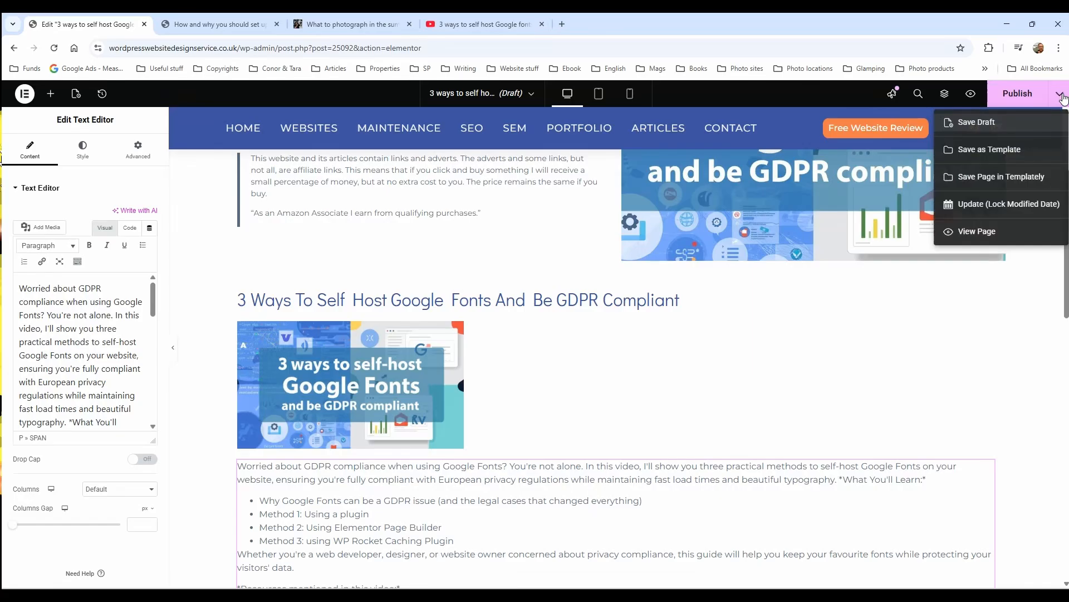
pyautogui.click(992, 125)
# Move the description text widget up between the heading and the image
pyautogui.scroll(-1, 652, 402)
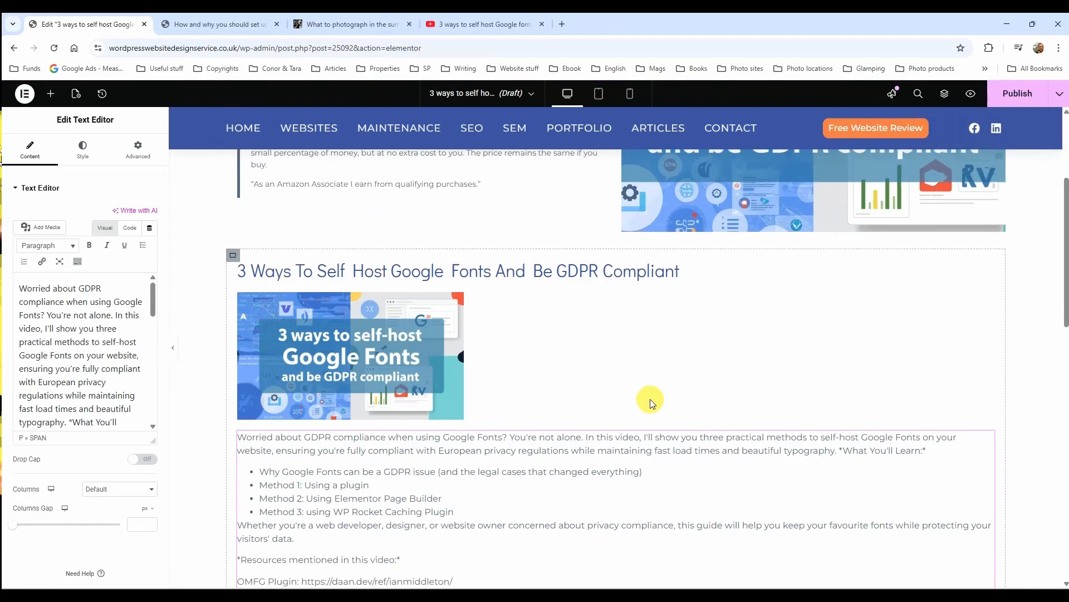
pyautogui.scroll(-1, 652, 404)
pyautogui.scroll(-1, 652, 402)
pyautogui.scroll(2, 652, 402)
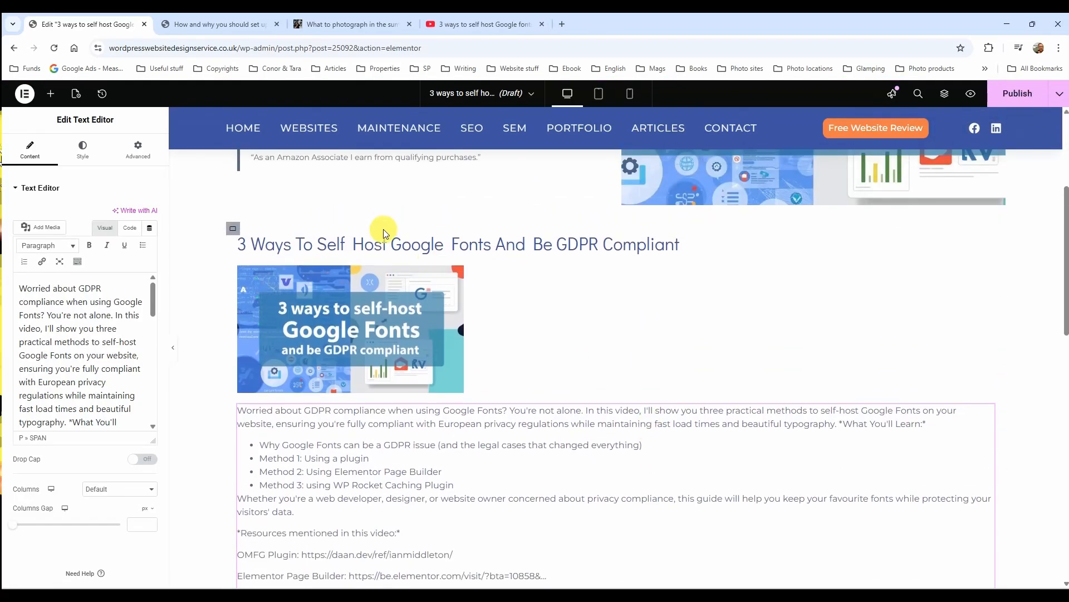
pyautogui.scroll(-4, 370, 296)
pyautogui.click(459, 326)
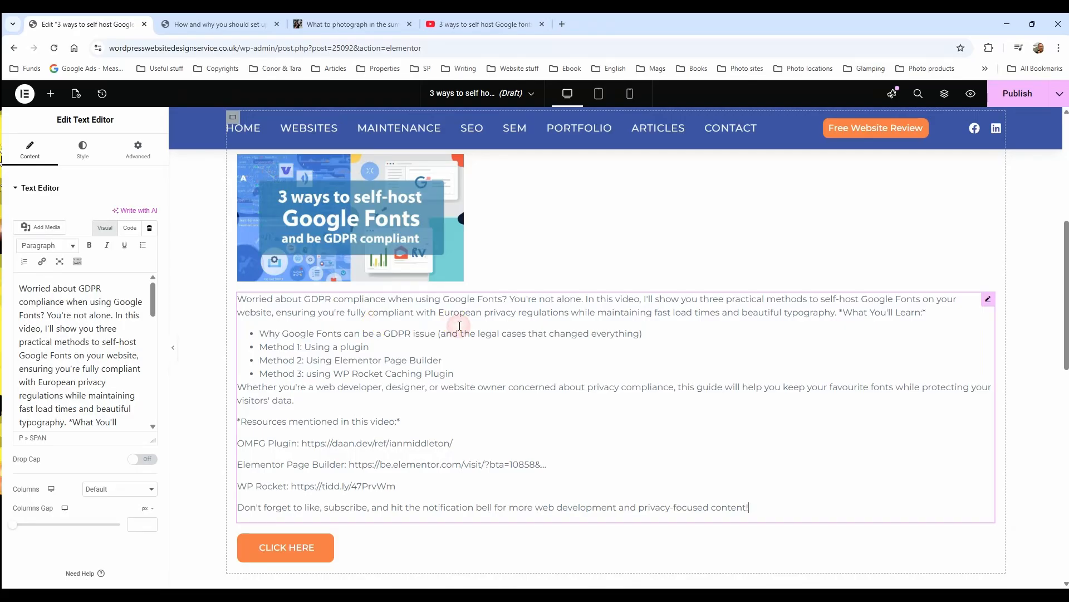
pyautogui.click(988, 301)
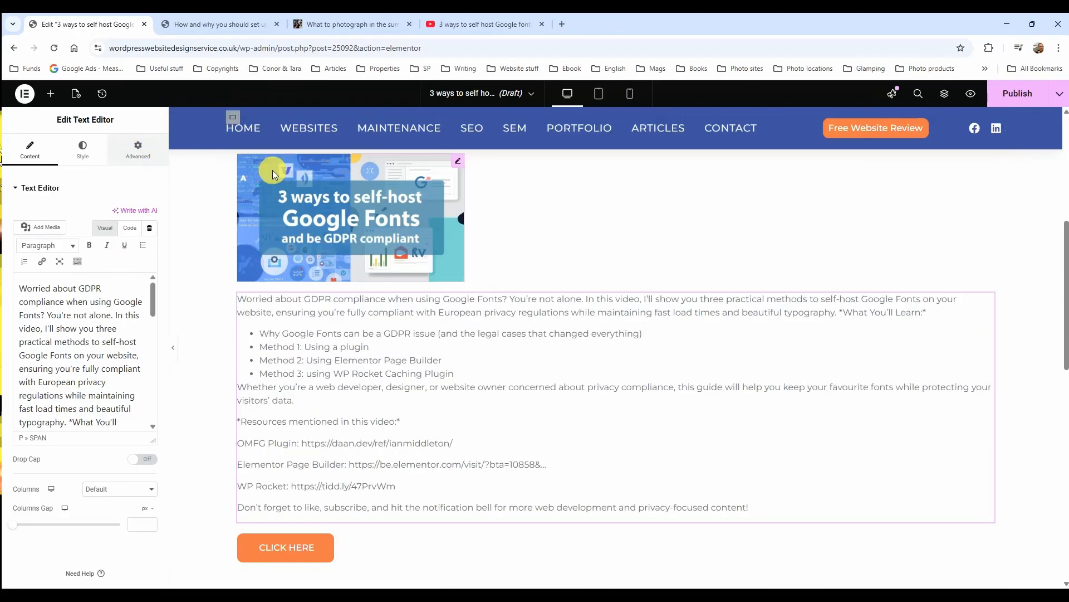
pyautogui.scroll(2, 537, 369)
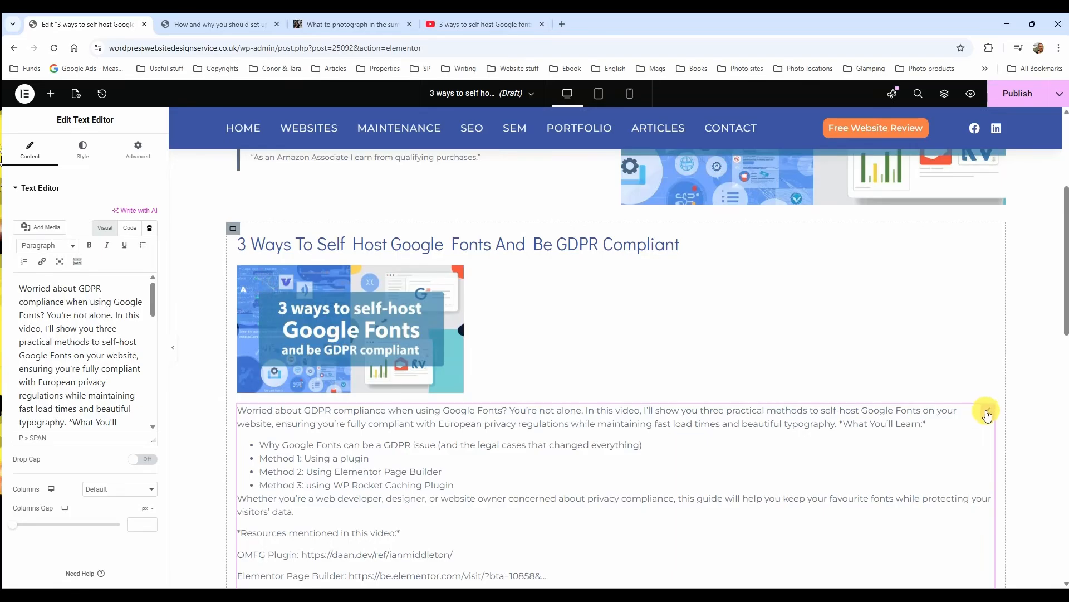
pyautogui.moveTo(988, 415)
pyautogui.mouseDown()
pyautogui.moveTo(558, 335)
pyautogui.moveTo(424, 265)
pyautogui.moveTo(260, 297)
pyautogui.mouseUp()
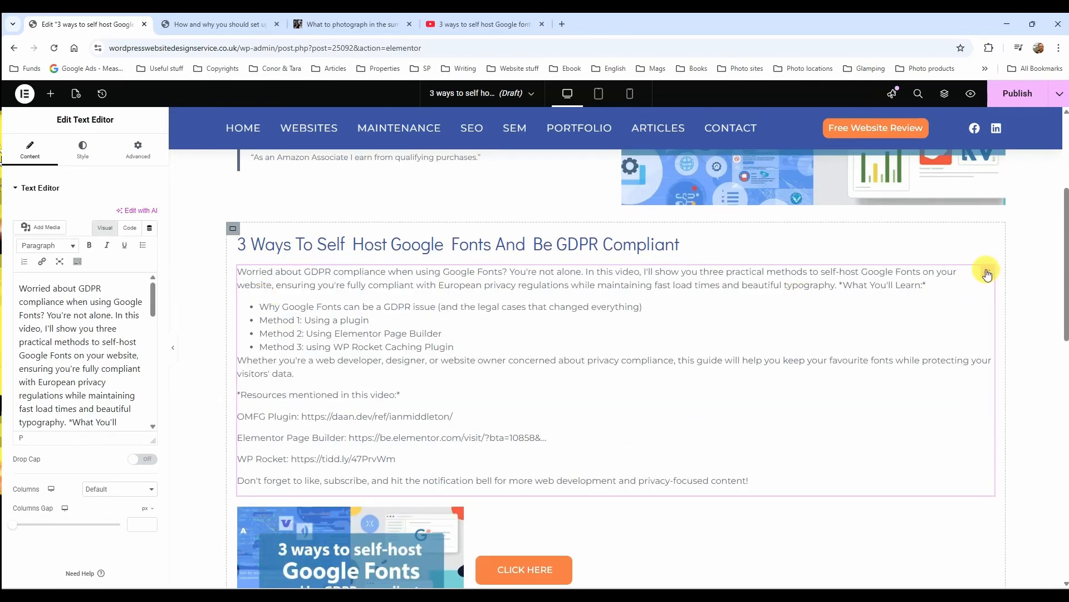
# Give the description text a Custom width, trying 60% and settling on 50%
pyautogui.click(138, 155)
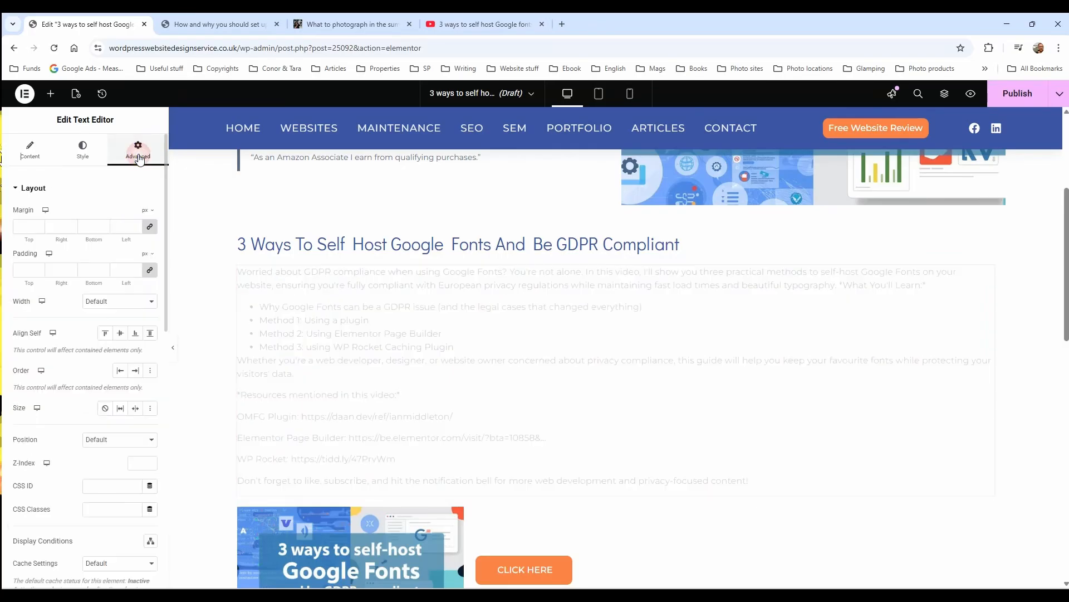
pyautogui.click(138, 301)
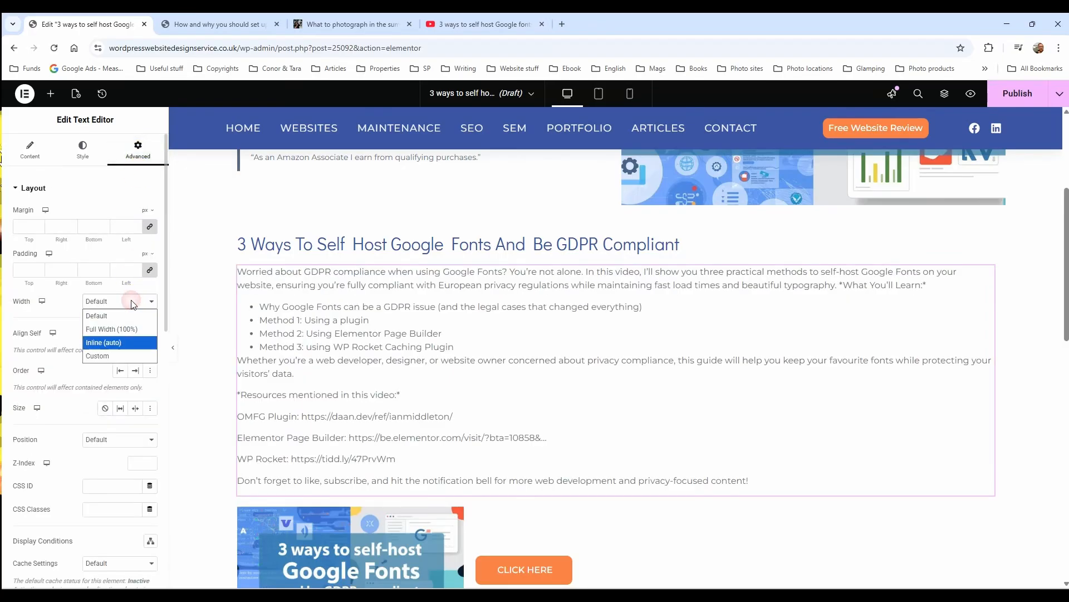
pyautogui.click(130, 355)
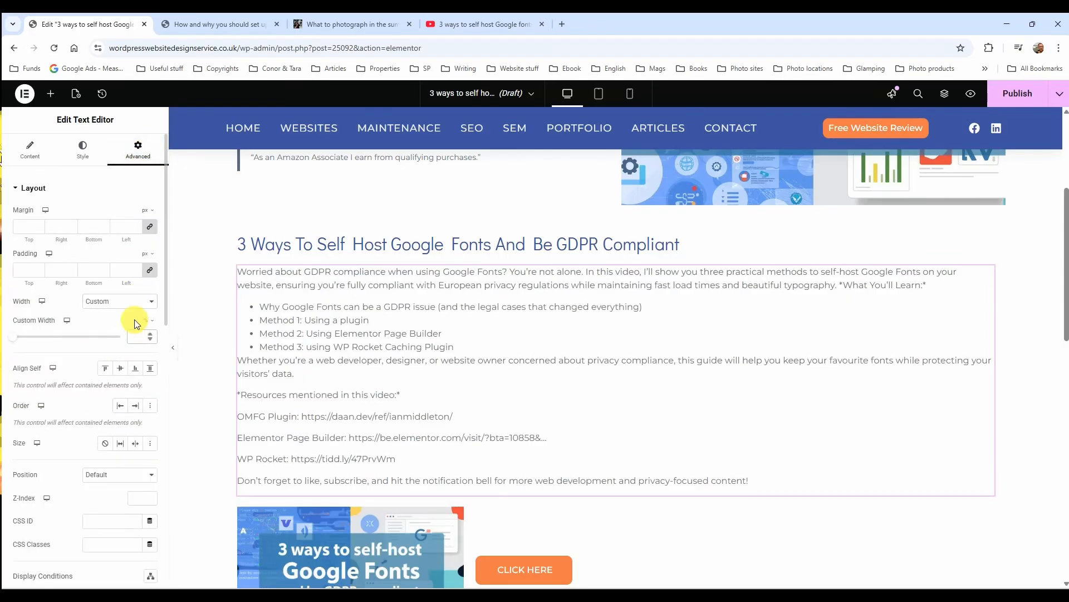
pyautogui.write('60')
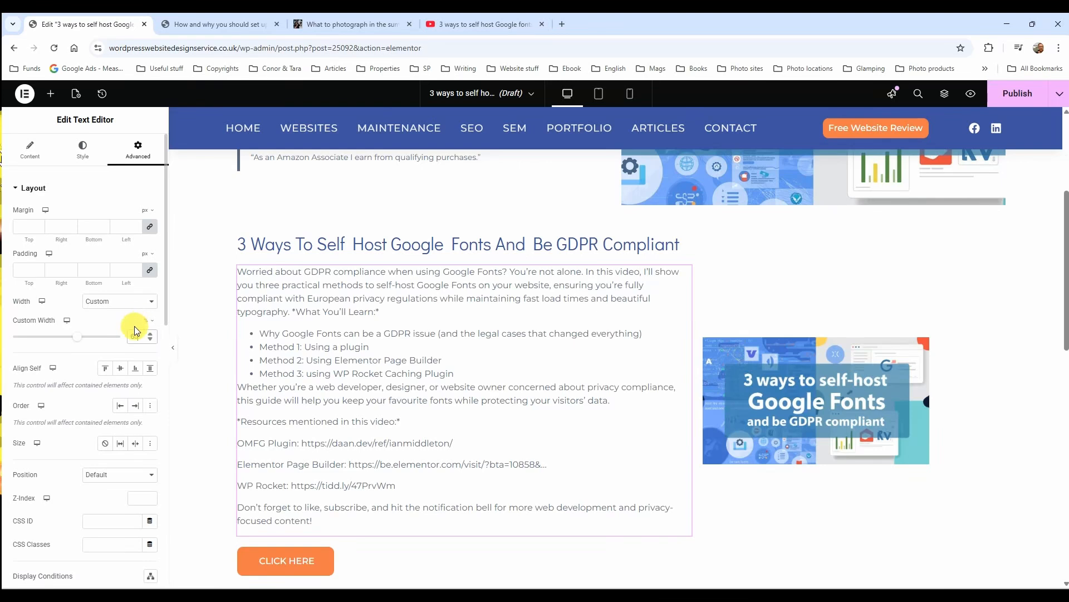
pyautogui.write('50')
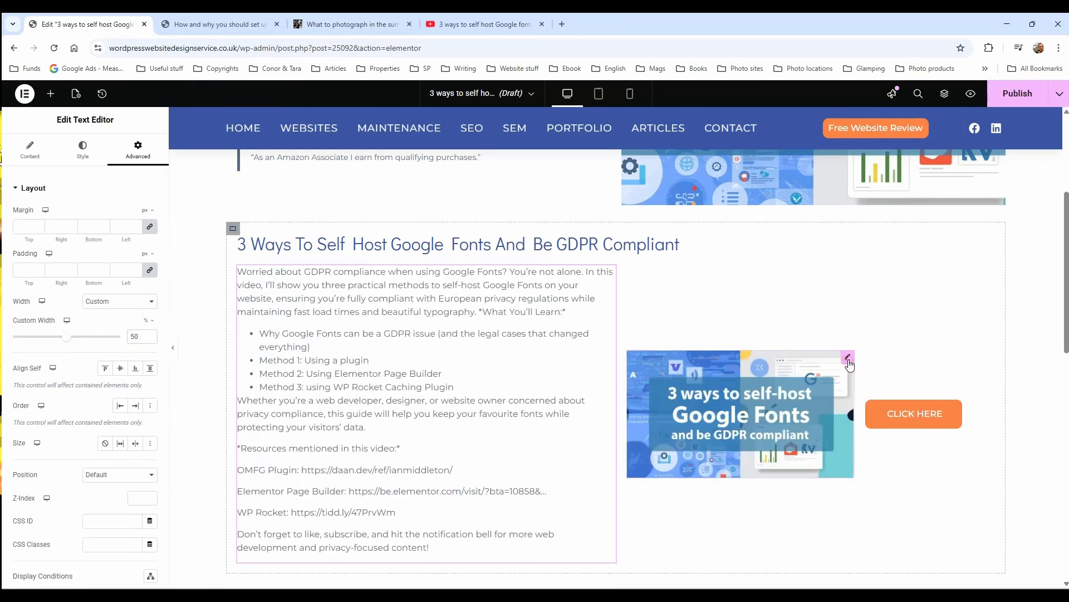
# Set the custom width of the image beside the description to 50%
pyautogui.click(848, 359)
pyautogui.click(127, 339)
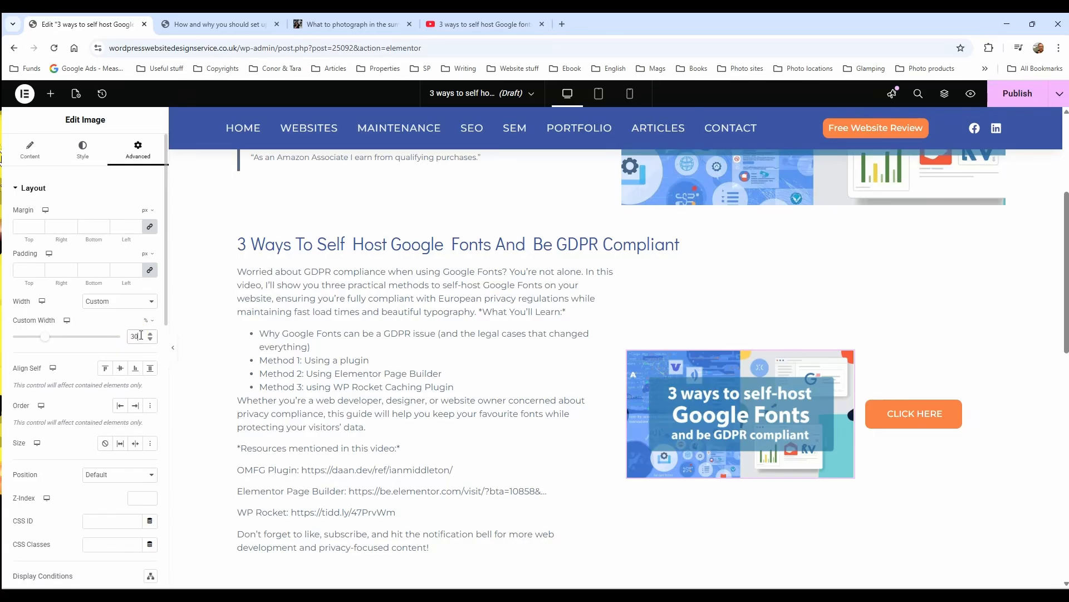
pyautogui.write('50')
pyautogui.click(108, 365)
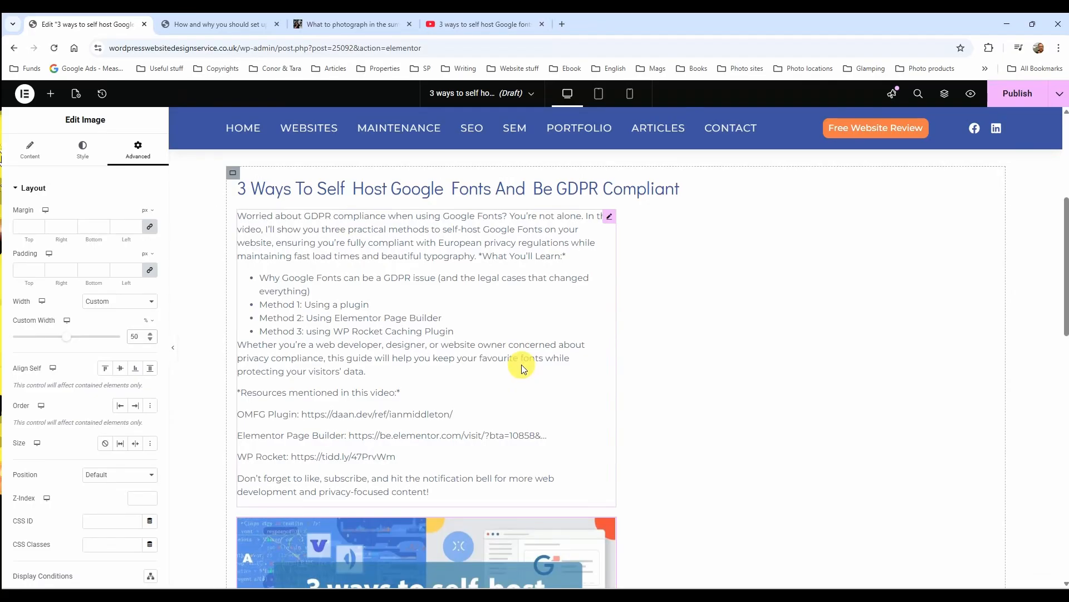
# Reduce the description text's custom width to 48% to fit the image beside it
pyautogui.click(233, 172)
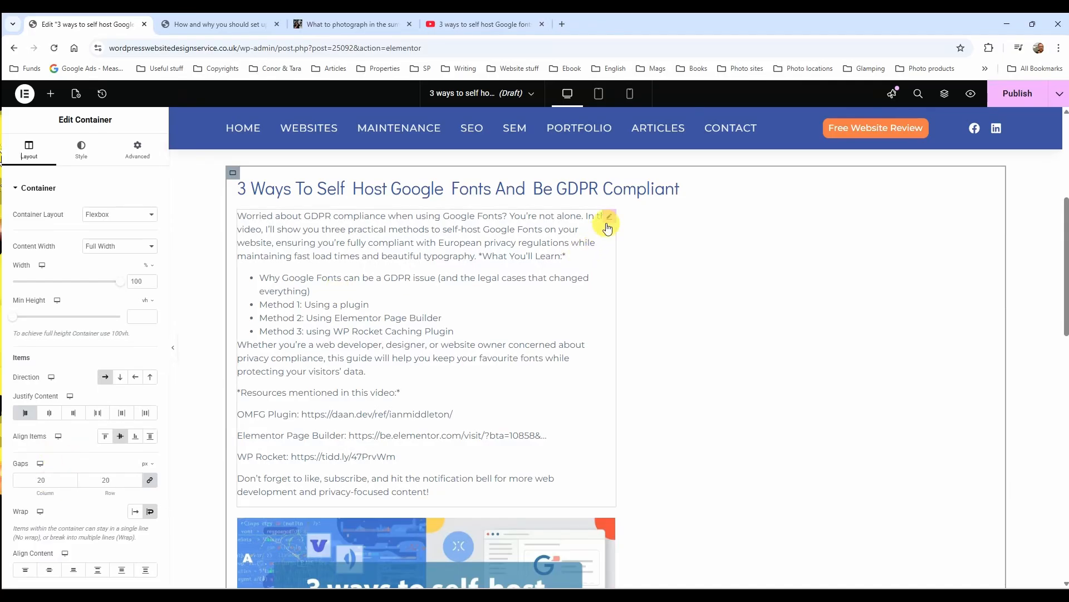
pyautogui.click(609, 217)
pyautogui.click(150, 339)
pyautogui.click(149, 339)
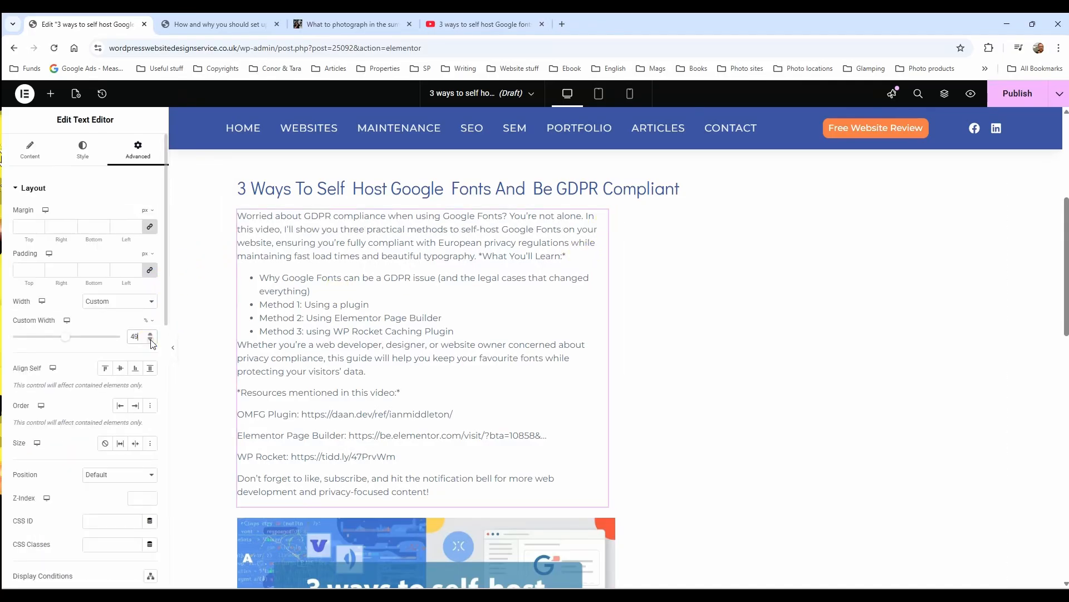
pyautogui.scroll(1, 963, 260)
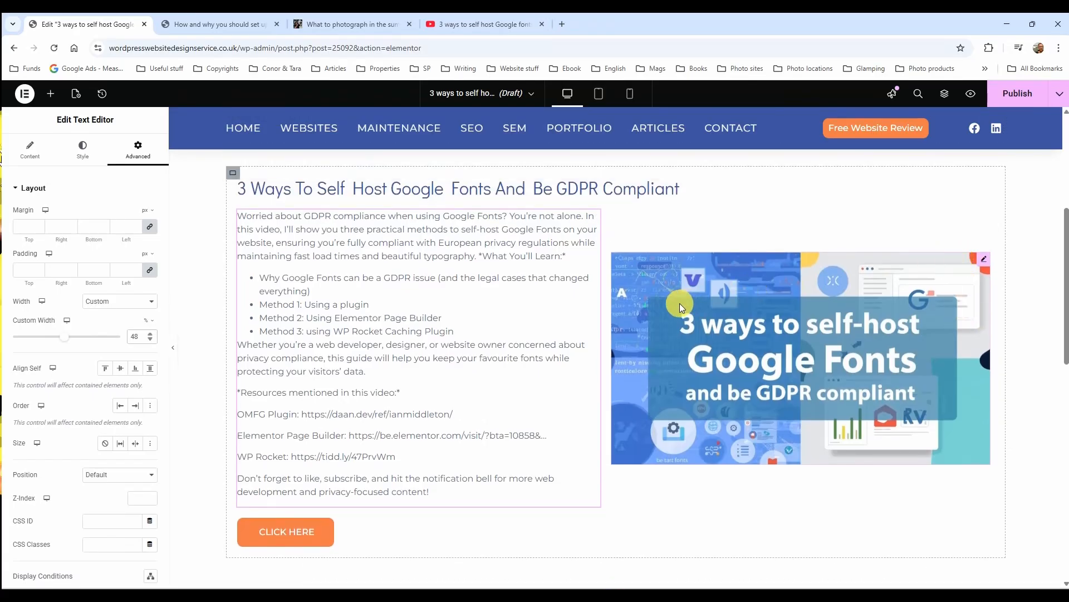
# Select the "3 Ways To Self Host Google Fonts" heading and change its width to Custom
pyautogui.click(330, 527)
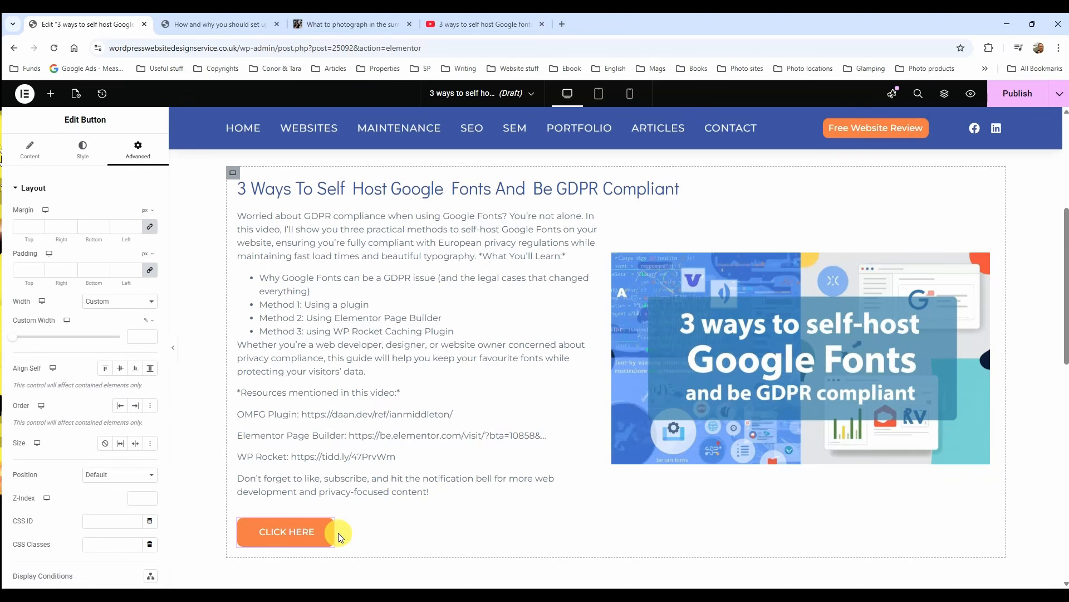
pyautogui.click(456, 181)
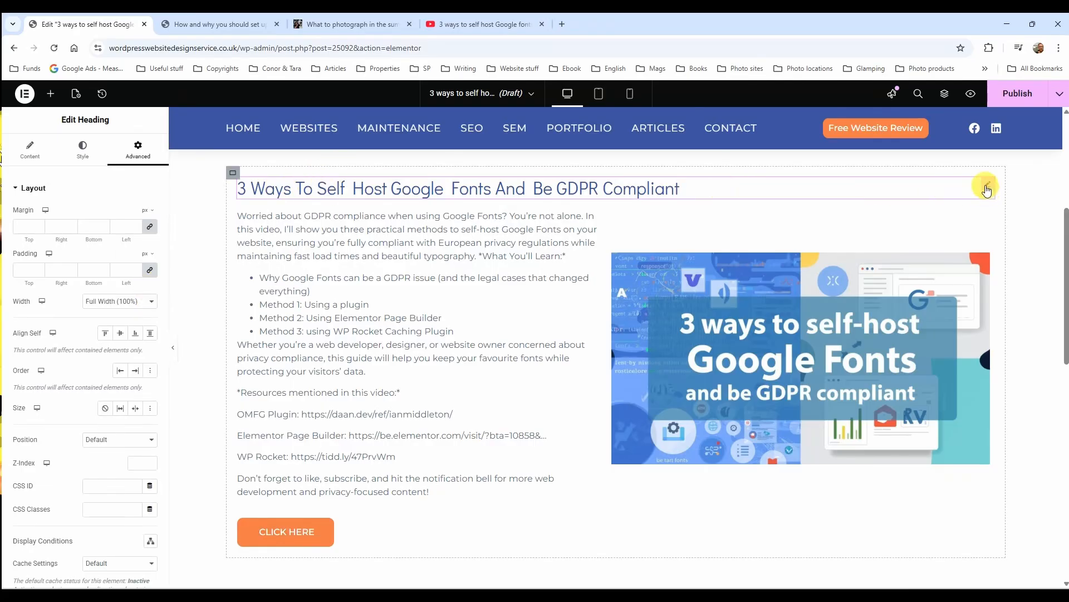
pyautogui.click(115, 301)
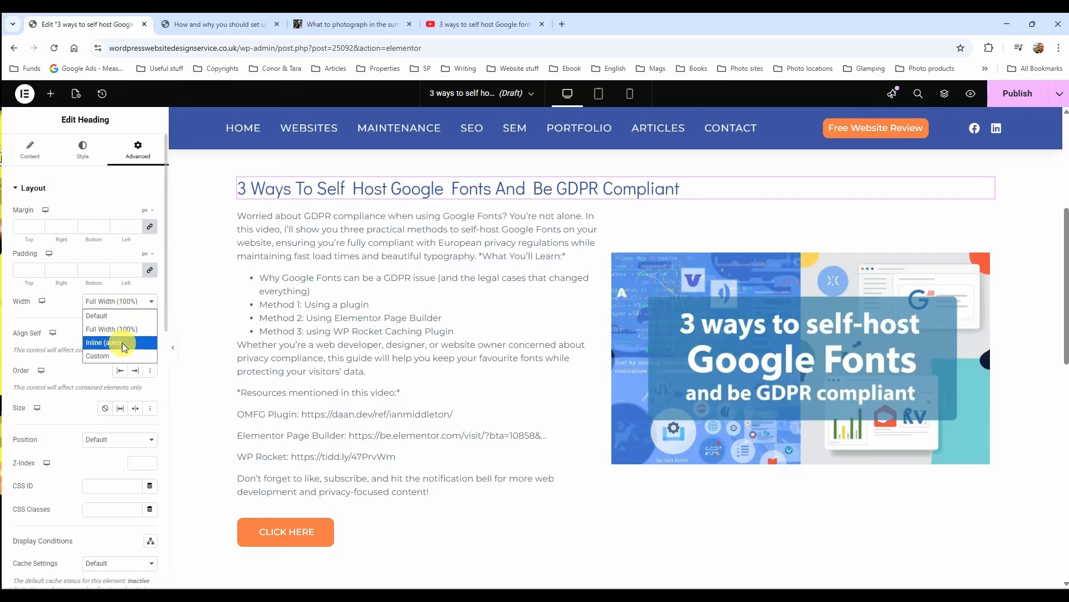
pyautogui.click(121, 357)
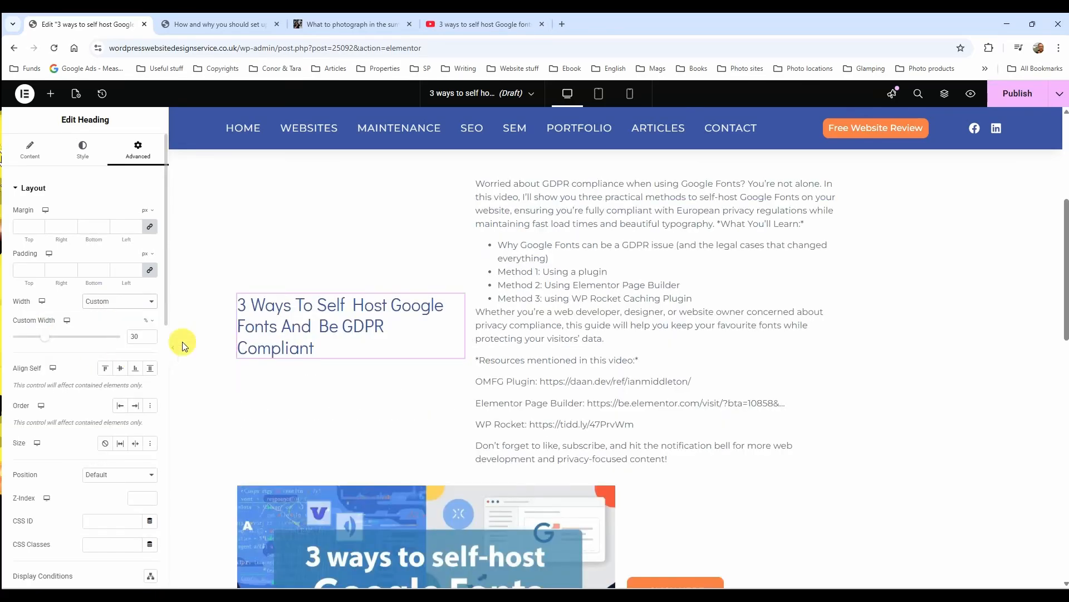
# Set the width of the "3 Ways To Self Host Google Fonts" heading to Full Width (100%)
pyautogui.scroll(1, 417, 281)
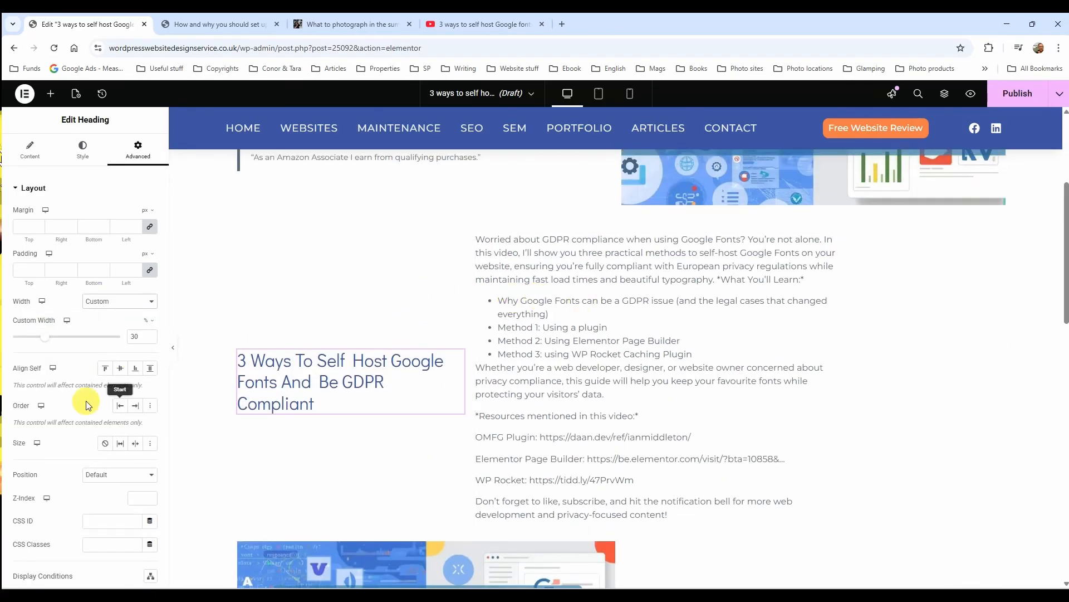
pyautogui.click(115, 303)
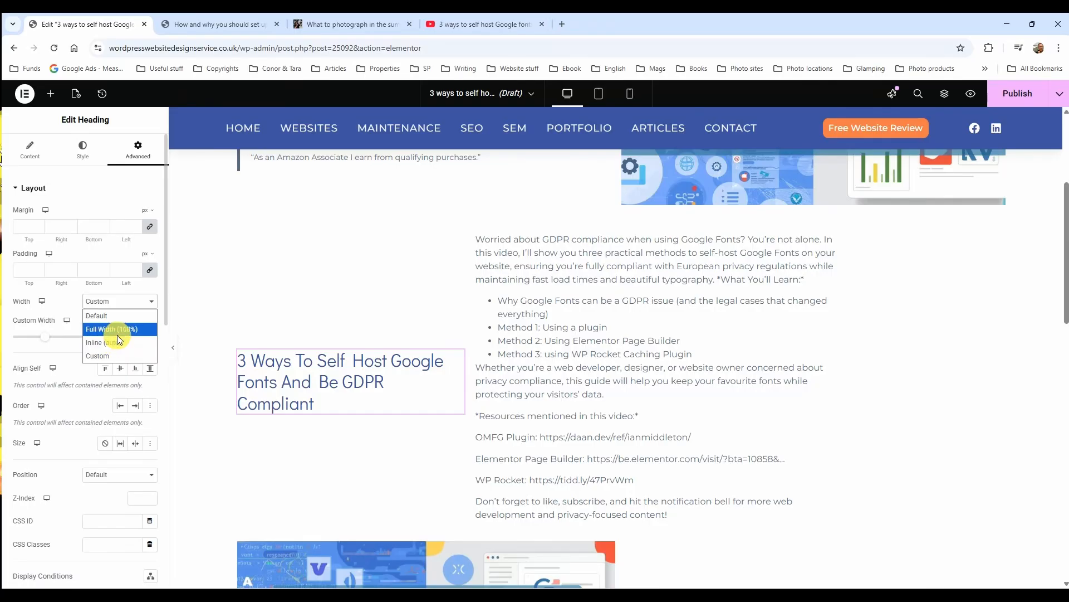
pyautogui.click(115, 330)
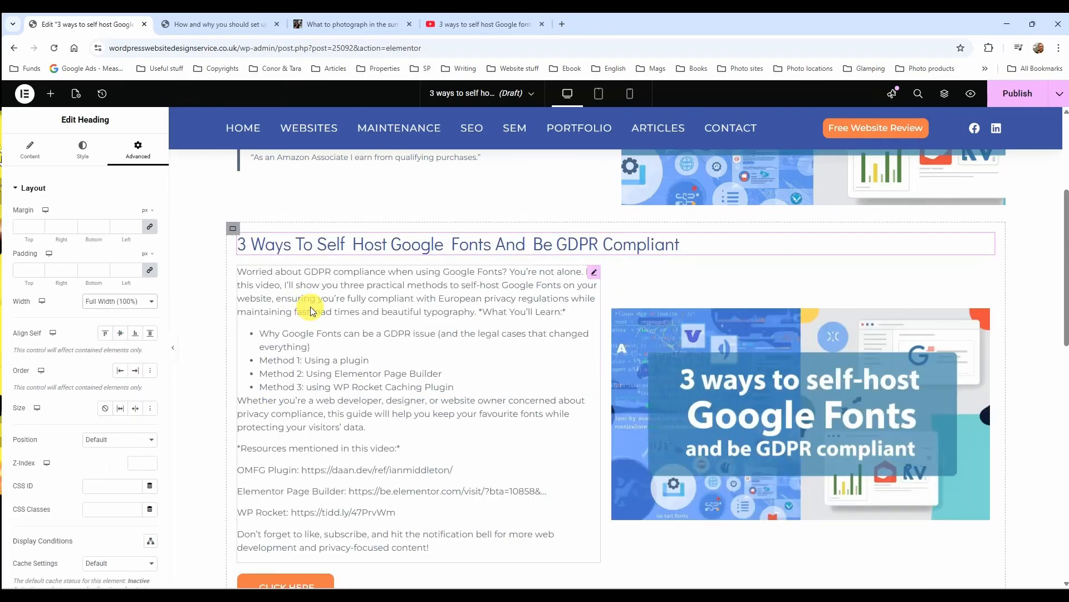
# Review the custom width settings and available units of the description text and the image beside it
pyautogui.click(591, 276)
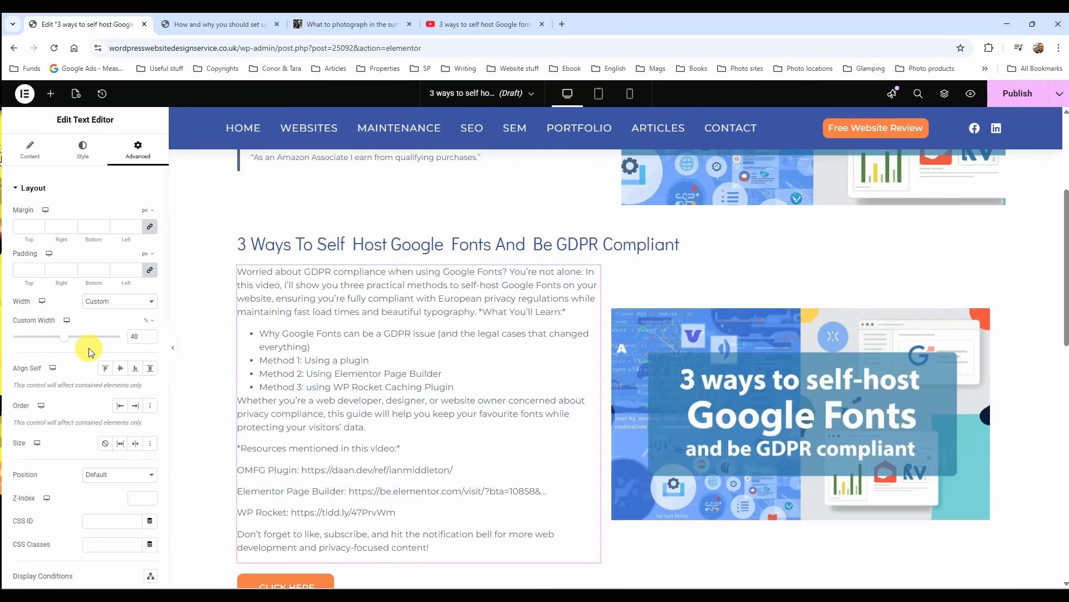
pyautogui.click(147, 321)
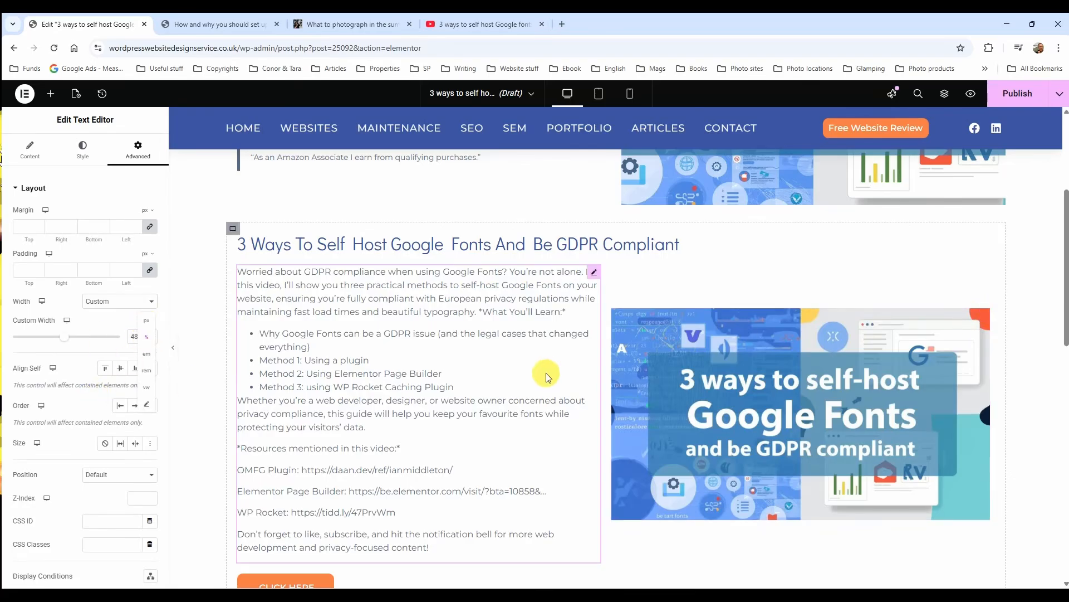
pyautogui.click(197, 379)
pyautogui.scroll(-1, 477, 444)
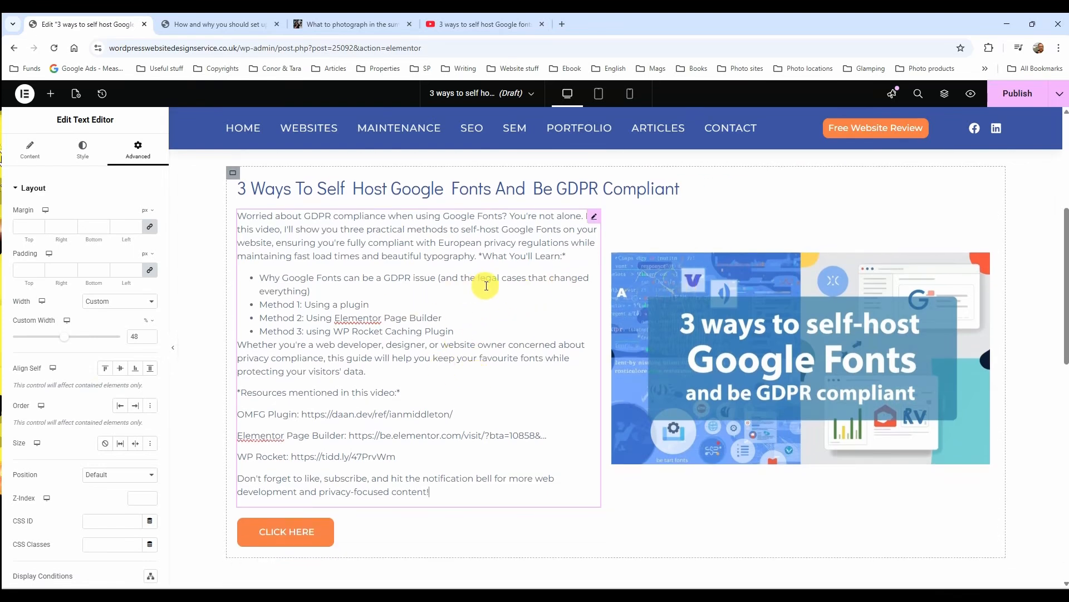
pyautogui.scroll(-1, 487, 285)
pyautogui.scroll(1, 486, 286)
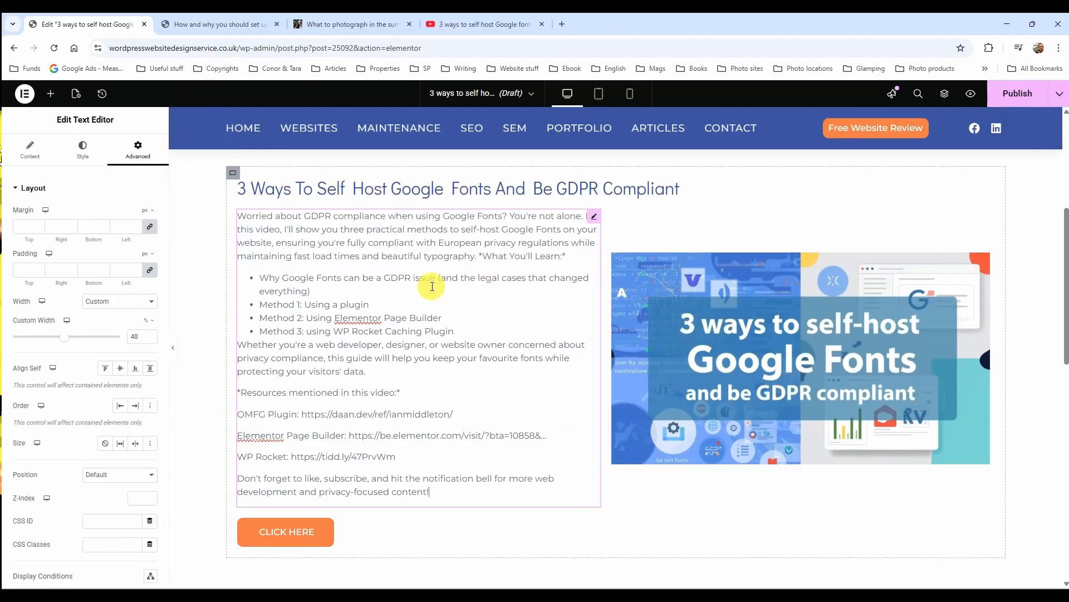
pyautogui.click(986, 269)
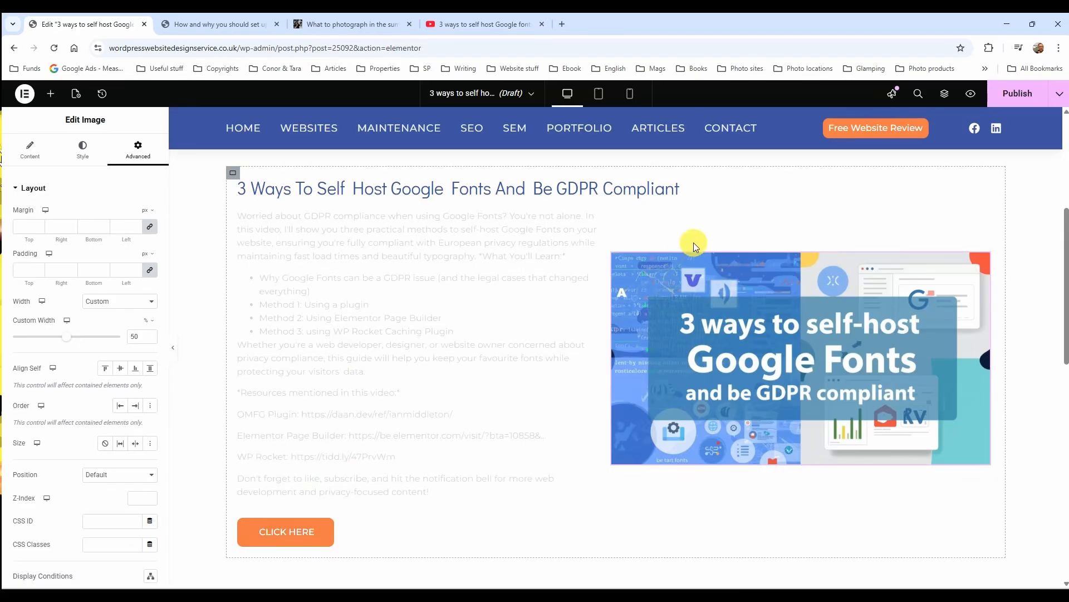
# Add a nested container after the description text, with Full Width content and a width of 50%
pyautogui.click(231, 173)
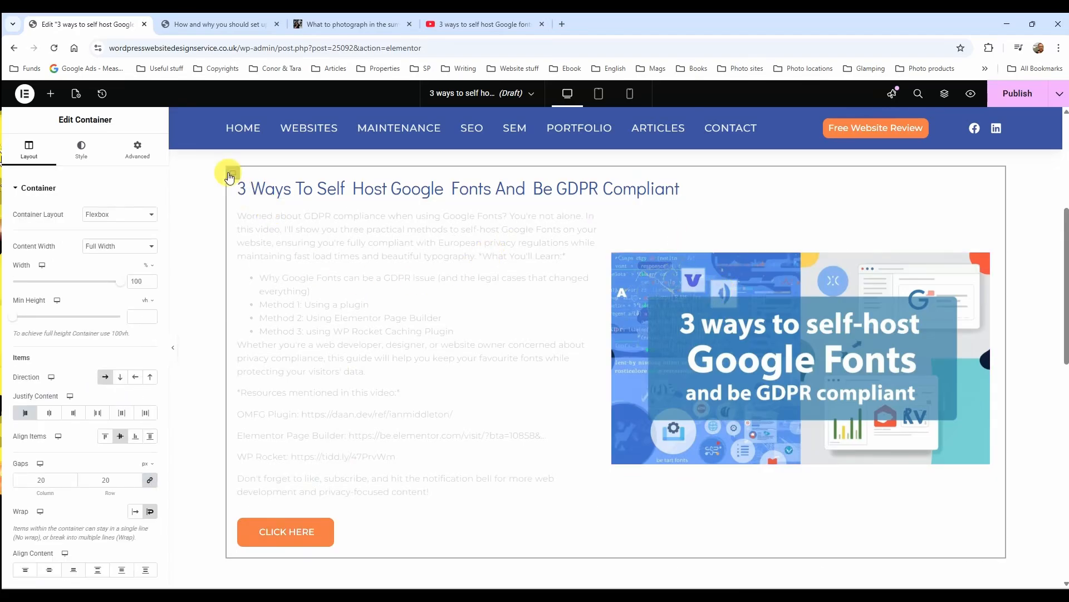
pyautogui.click(50, 93)
pyautogui.moveTo(79, 227); pyautogui.dragTo(586, 306)
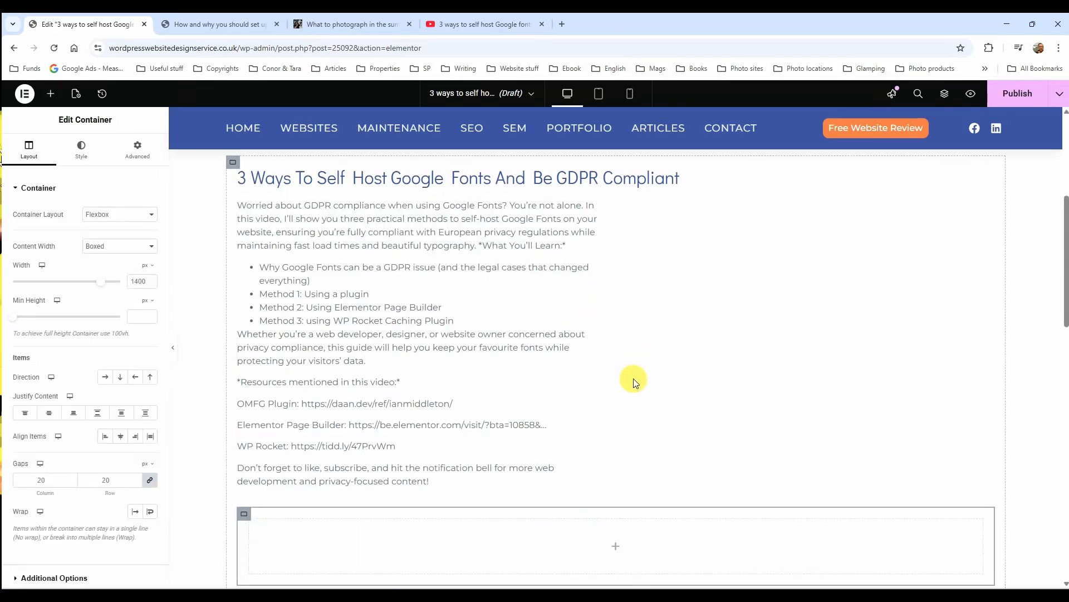
pyautogui.scroll(-1, 634, 382)
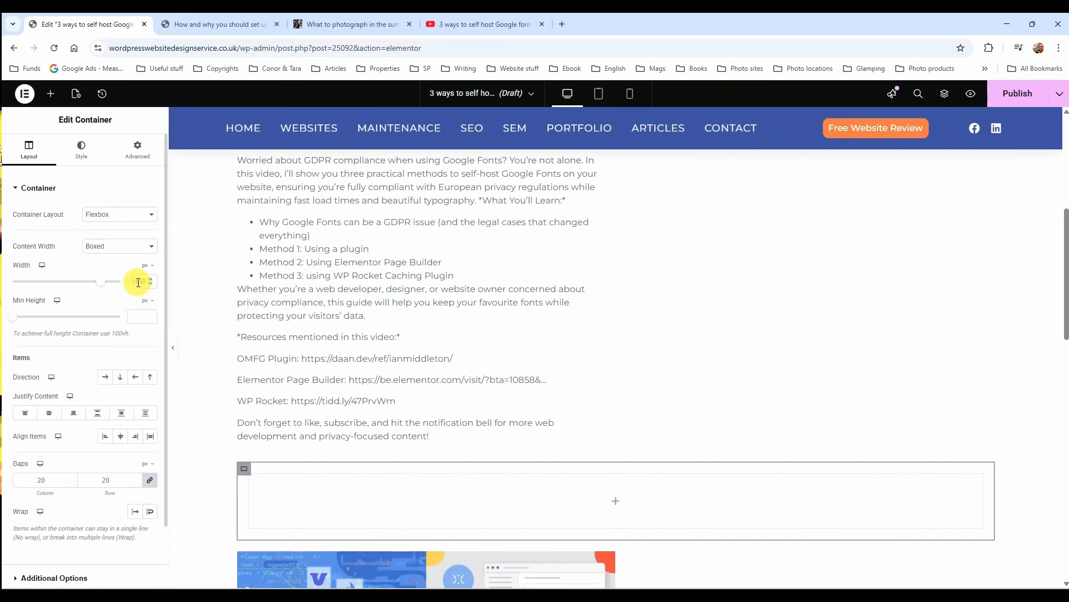
pyautogui.click(142, 246)
pyautogui.click(111, 272)
pyautogui.write('50')
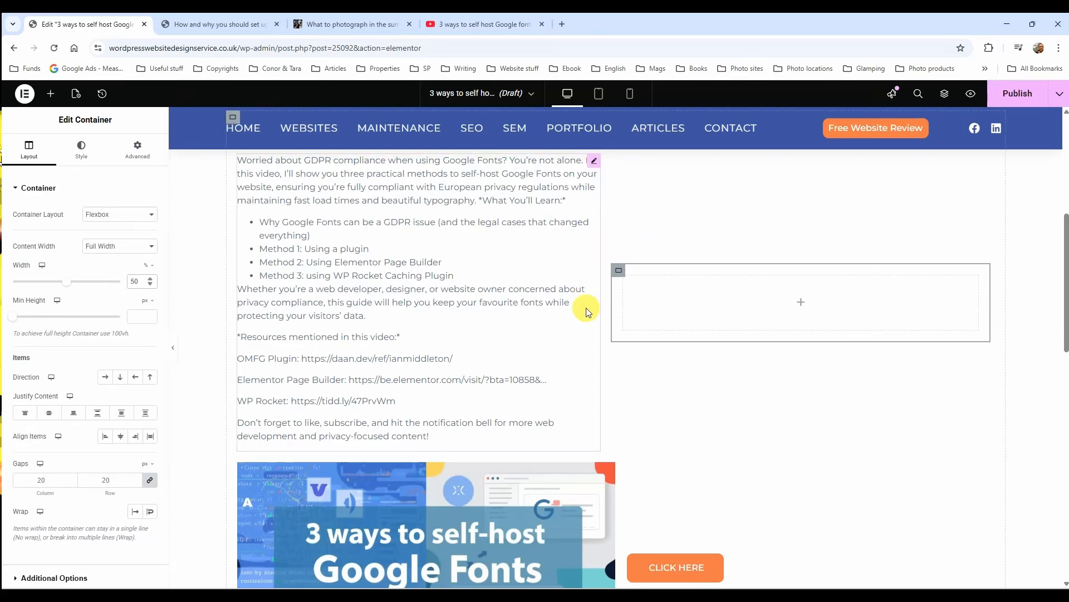
# Move the image and the "Click Here" button into the new nested container, with the button below the image
pyautogui.scroll(1, 661, 311)
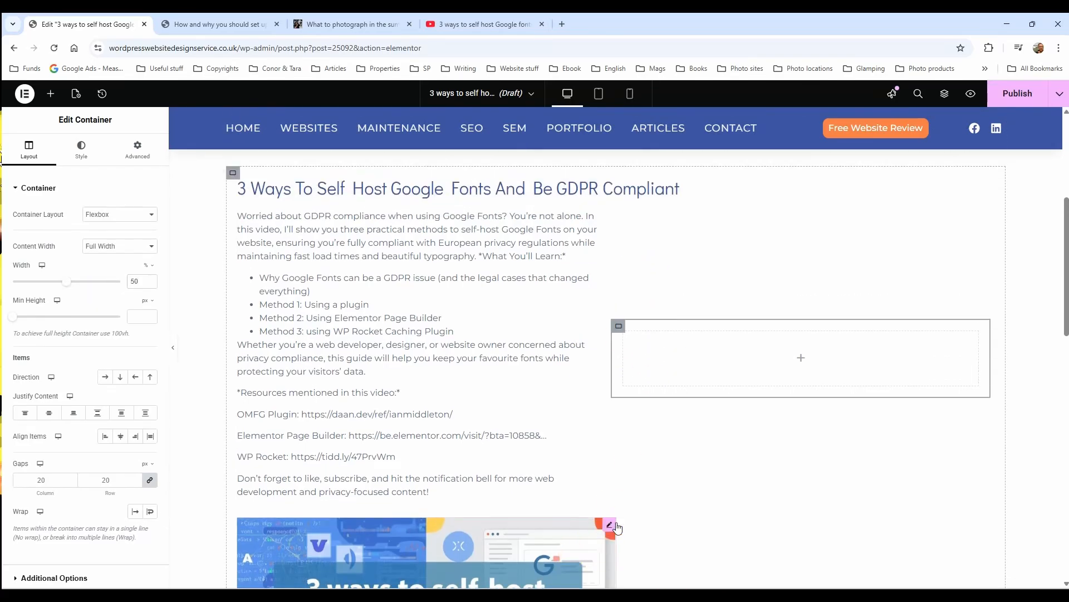
pyautogui.moveTo(618, 522); pyautogui.dragTo(729, 358)
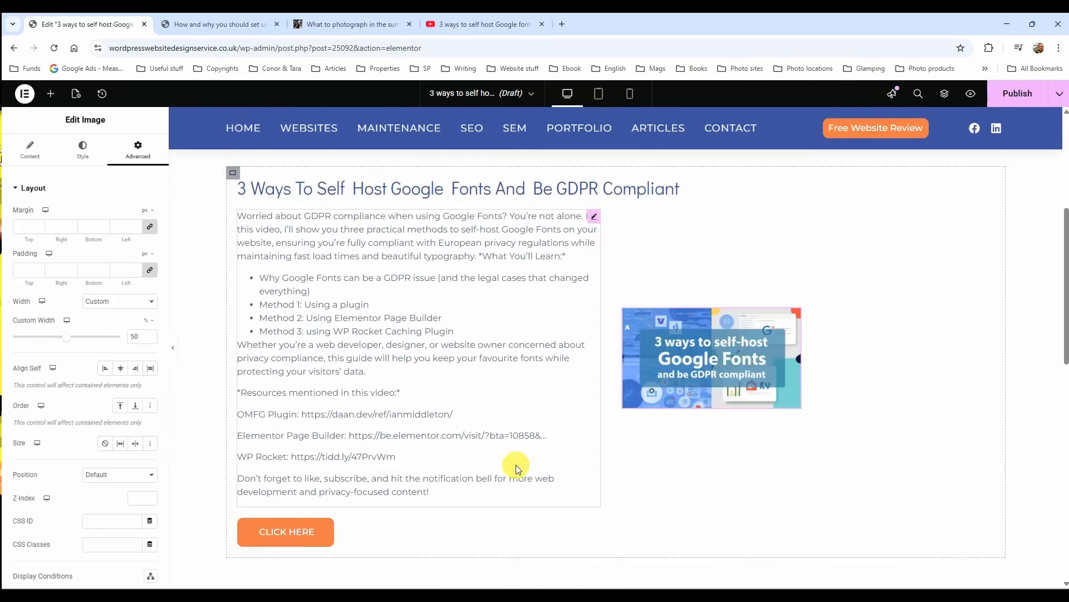
pyautogui.moveTo(327, 526); pyautogui.dragTo(753, 381)
# Set the width of the image inside the nested container to Full Width (100%)
pyautogui.click(824, 286)
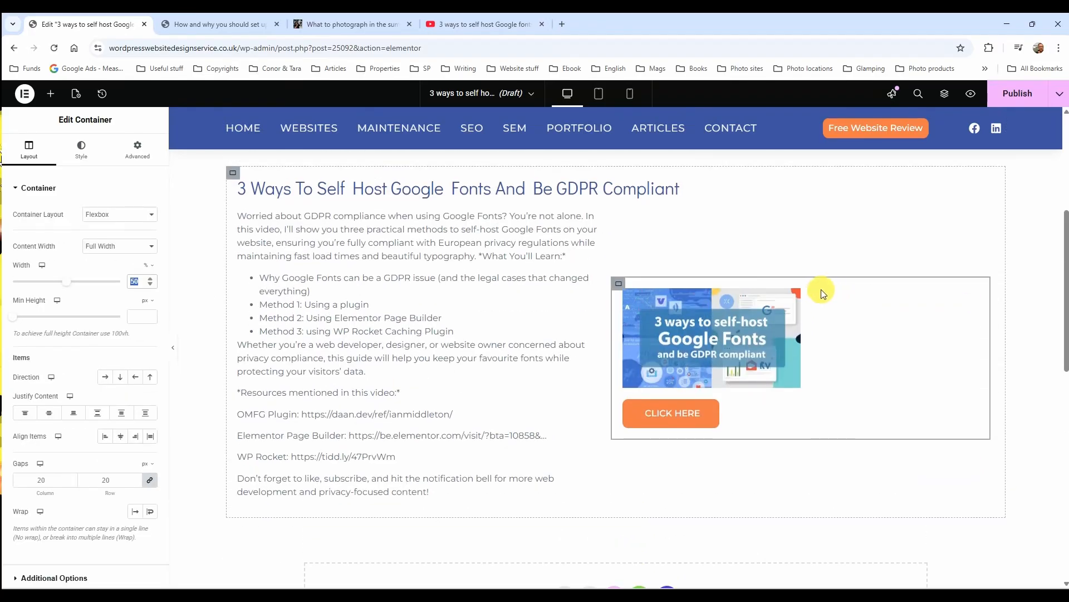
pyautogui.click(791, 293)
pyautogui.click(139, 304)
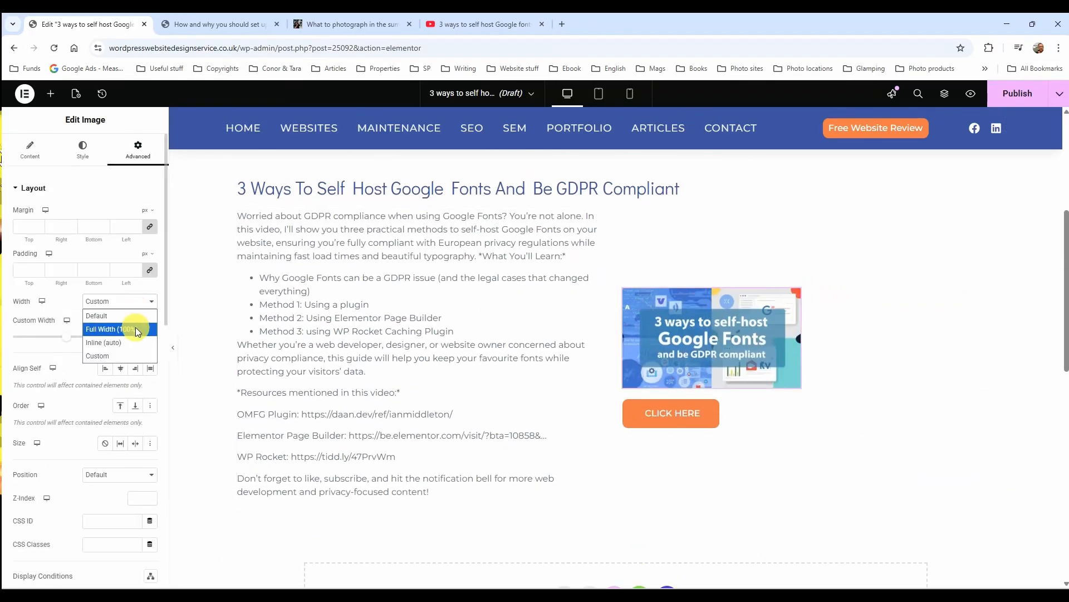
pyautogui.click(134, 329)
# Preview the two-column section without the editing controls, and return to editing
pyautogui.click(721, 456)
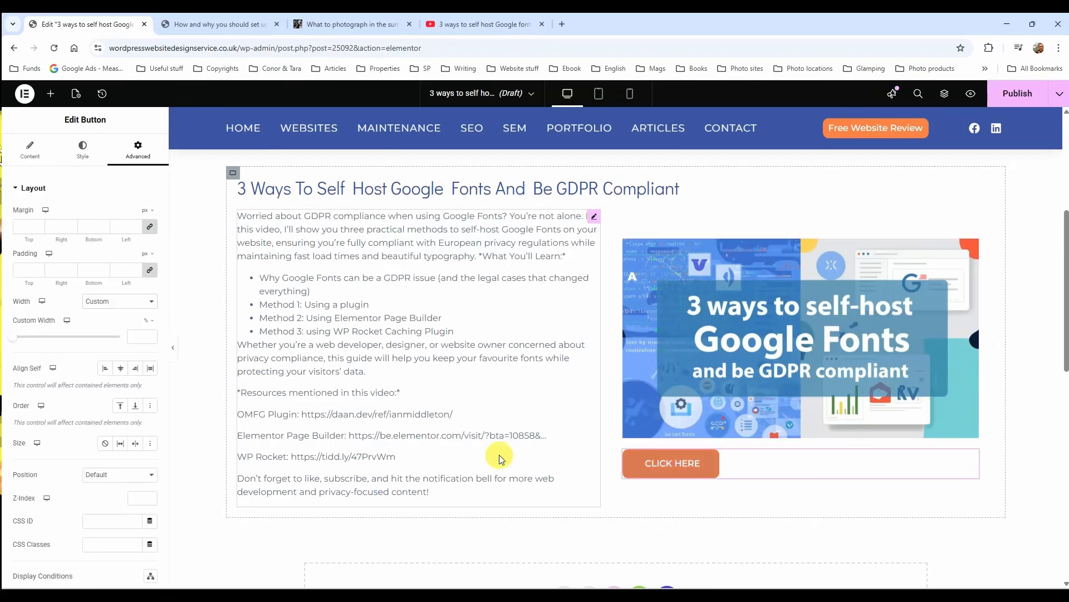
pyautogui.click(172, 347)
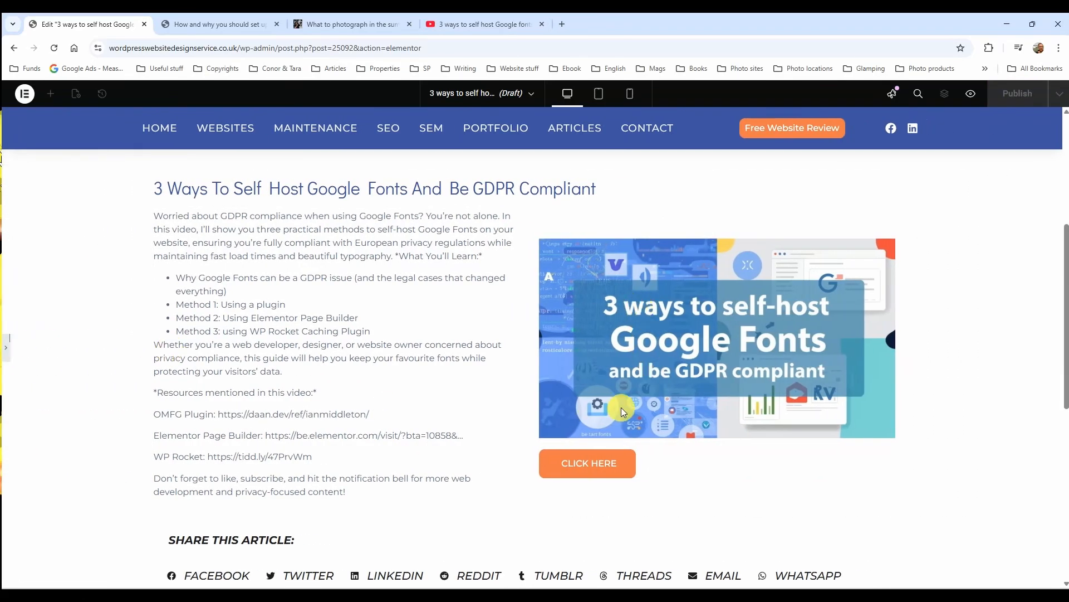
pyautogui.click(6, 347)
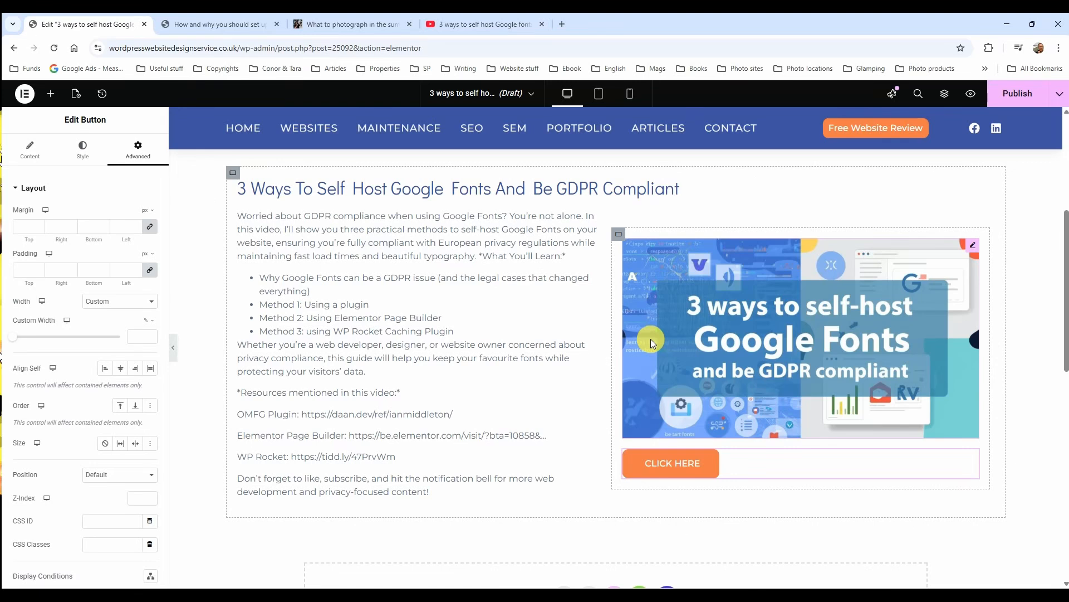
# Delete the image from the nested container and put a Video widget in its place above the button
pyautogui.click(722, 420)
pyautogui.scroll(-1, 727, 230)
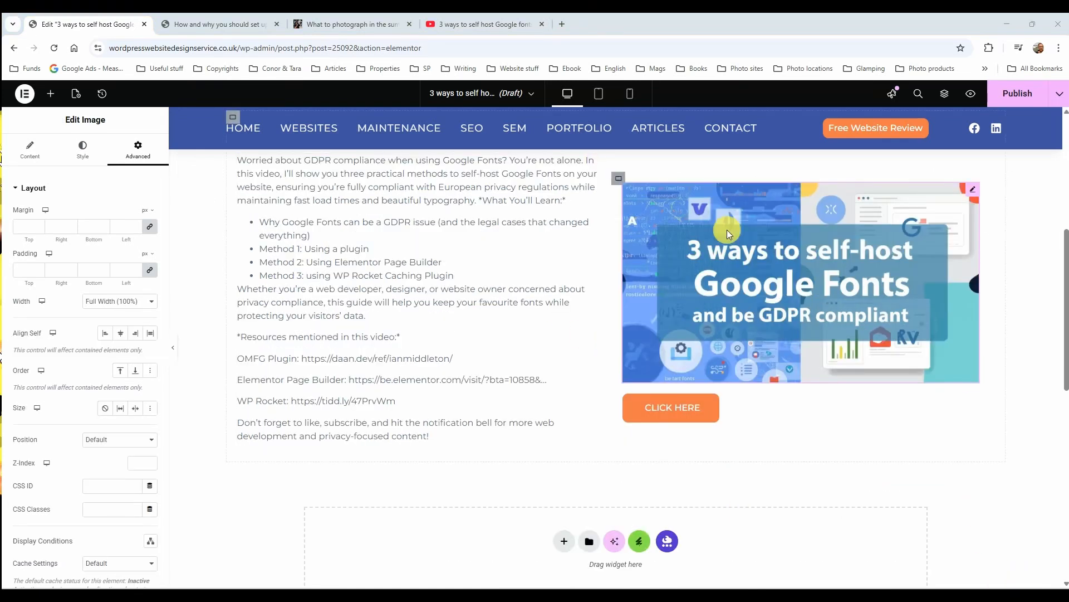
pyautogui.rightClick(764, 213)
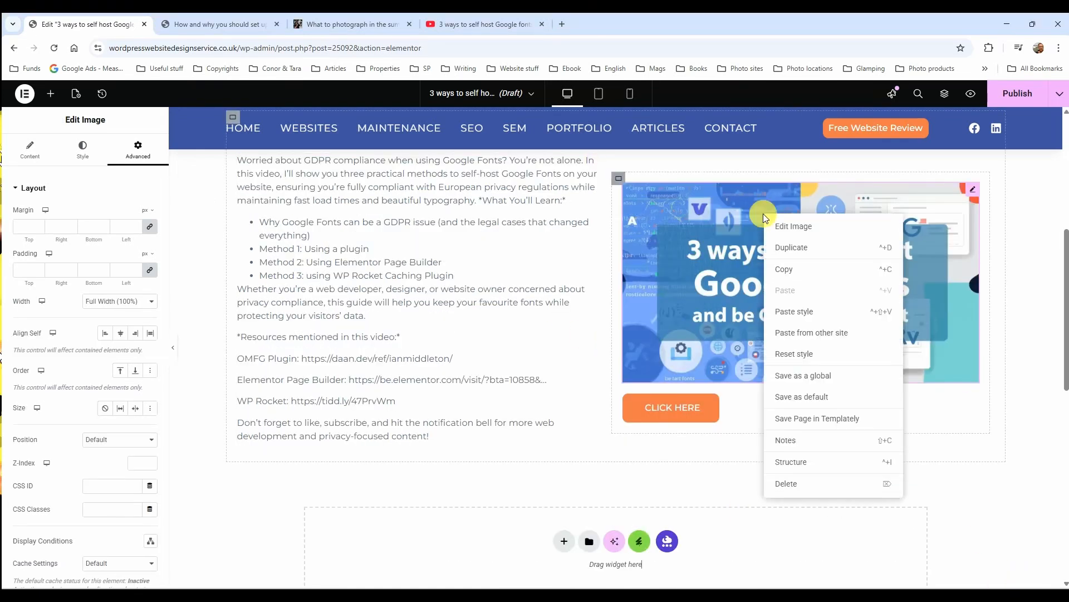
pyautogui.click(800, 482)
pyautogui.scroll(2, 292, 350)
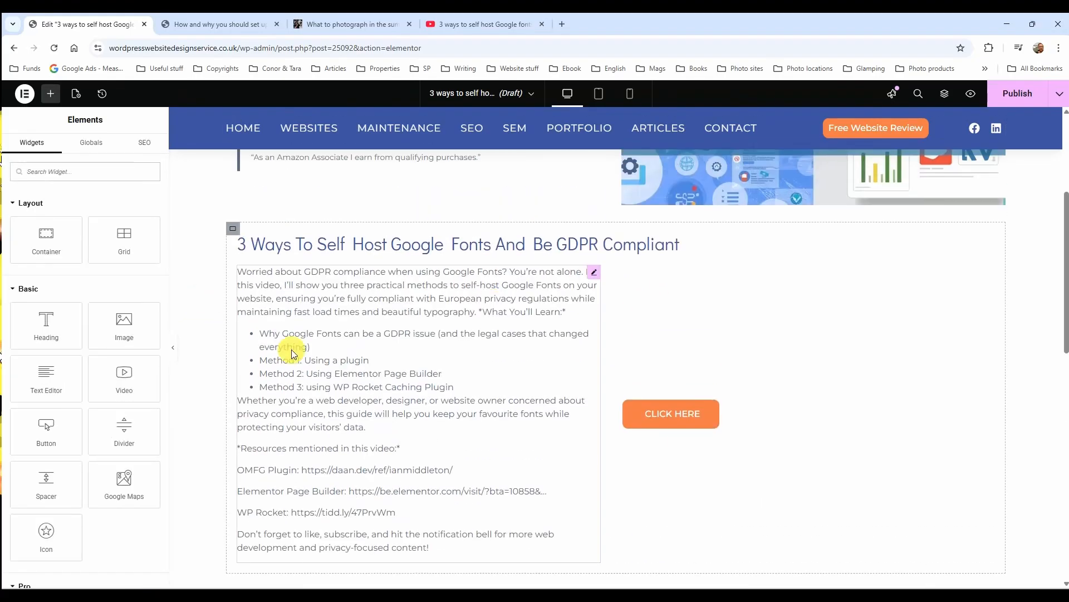
pyautogui.moveTo(124, 379); pyautogui.dragTo(654, 407)
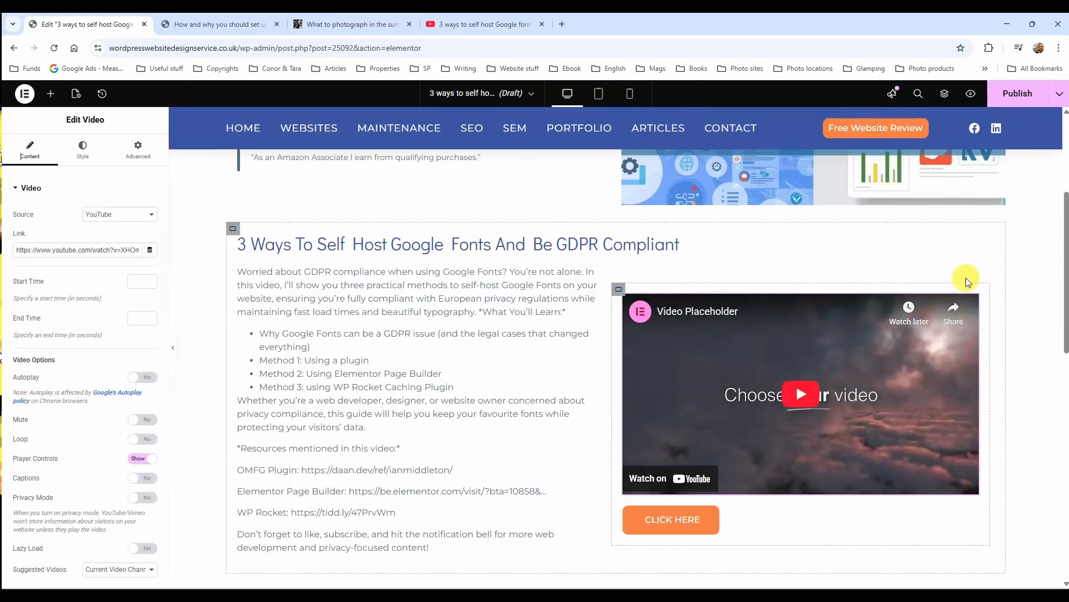
# Switch to the YouTube page of the self-host Google fonts video and copy its share link
pyautogui.click(482, 24)
pyautogui.scroll(3, 646, 463)
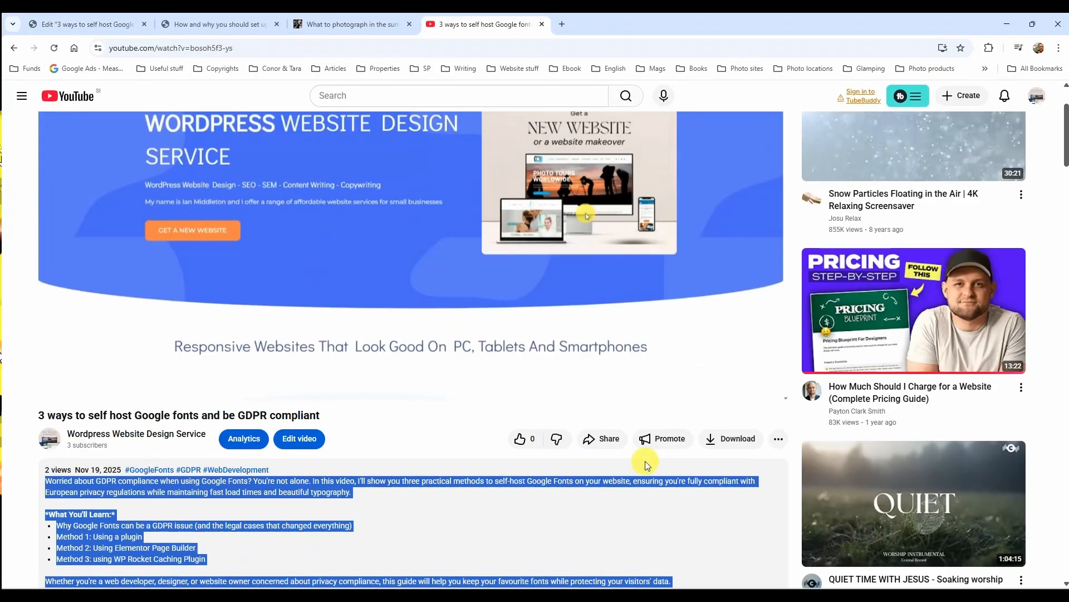
pyautogui.click(607, 443)
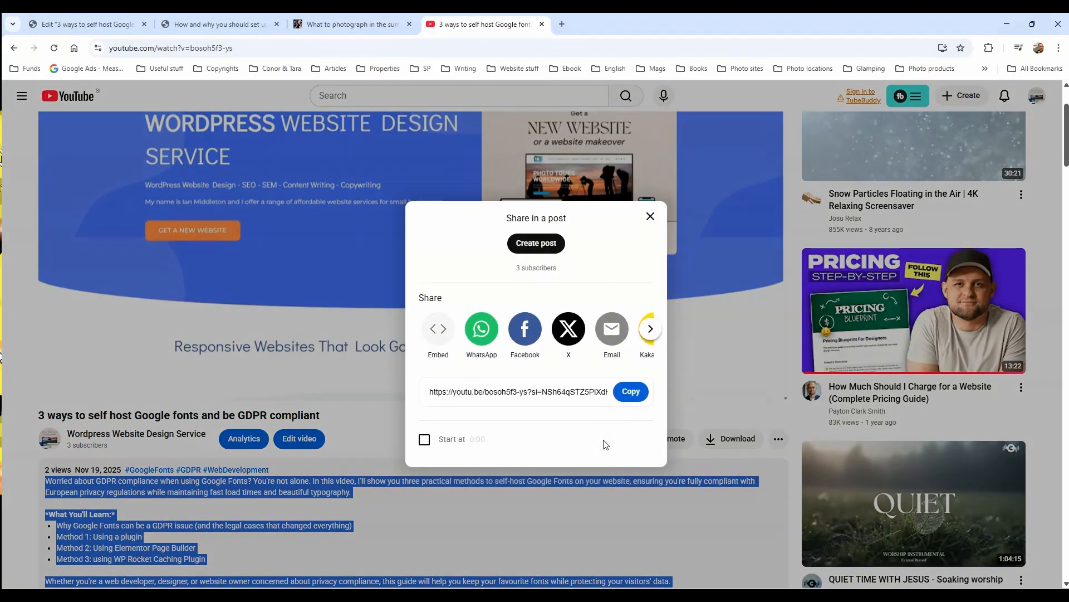
pyautogui.click(629, 393)
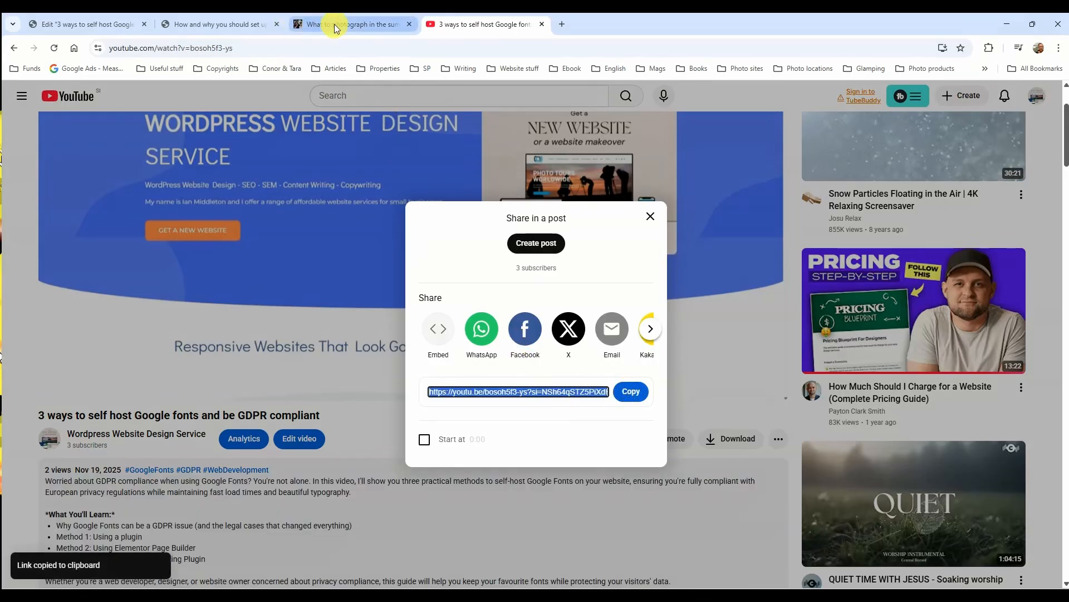
# Switch back to the Elementor editor and replace the Video widget's link with the copied one, keeping YouTube as the source
pyautogui.click(84, 24)
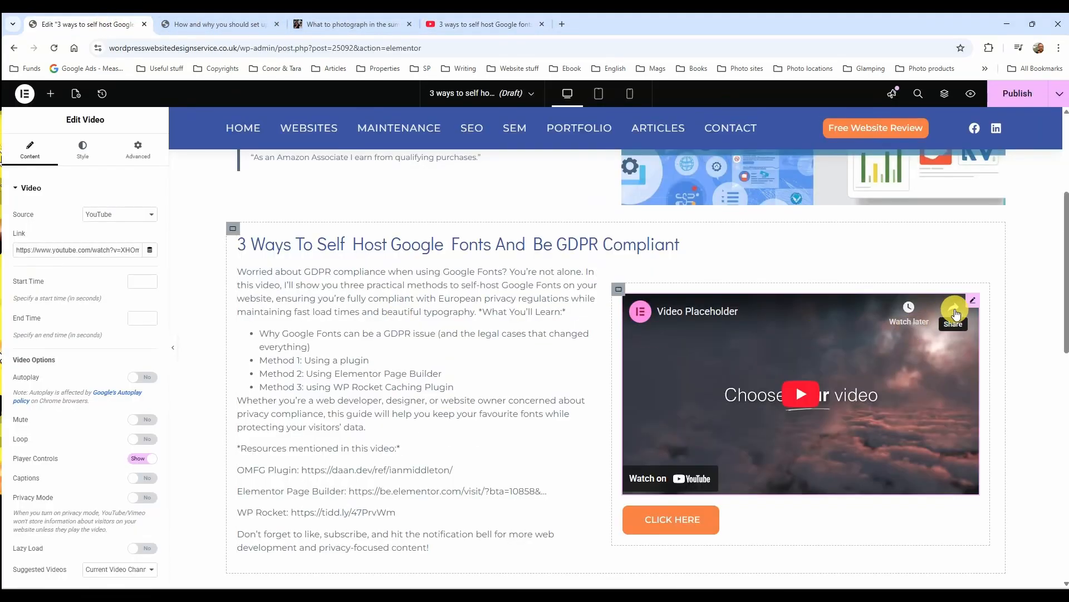
pyautogui.tripleClick(91, 251)
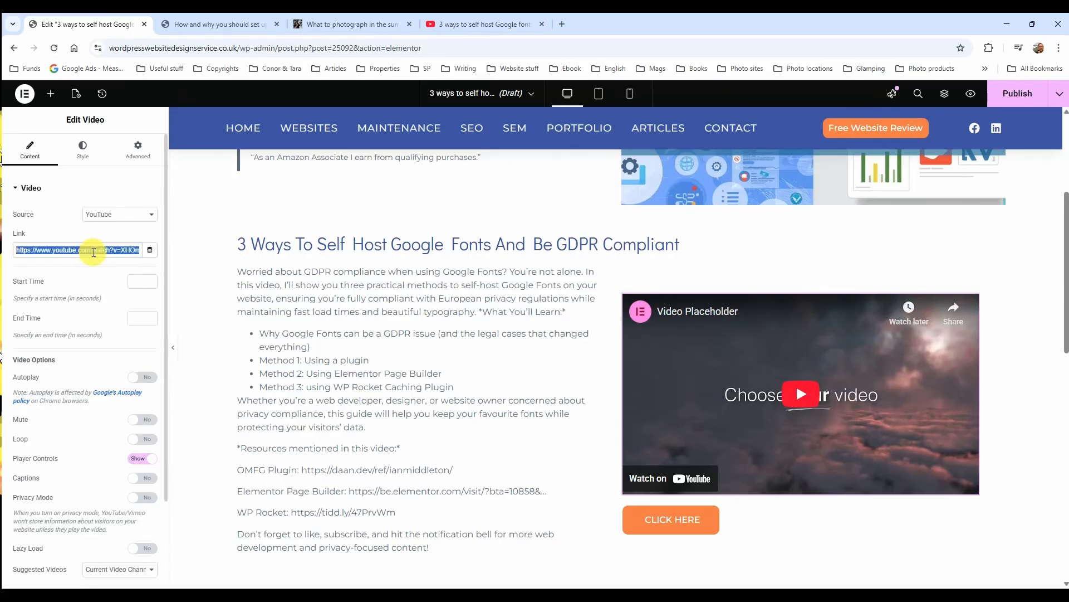
pyautogui.press('BackSpace')
pyautogui.rightClick(56, 251)
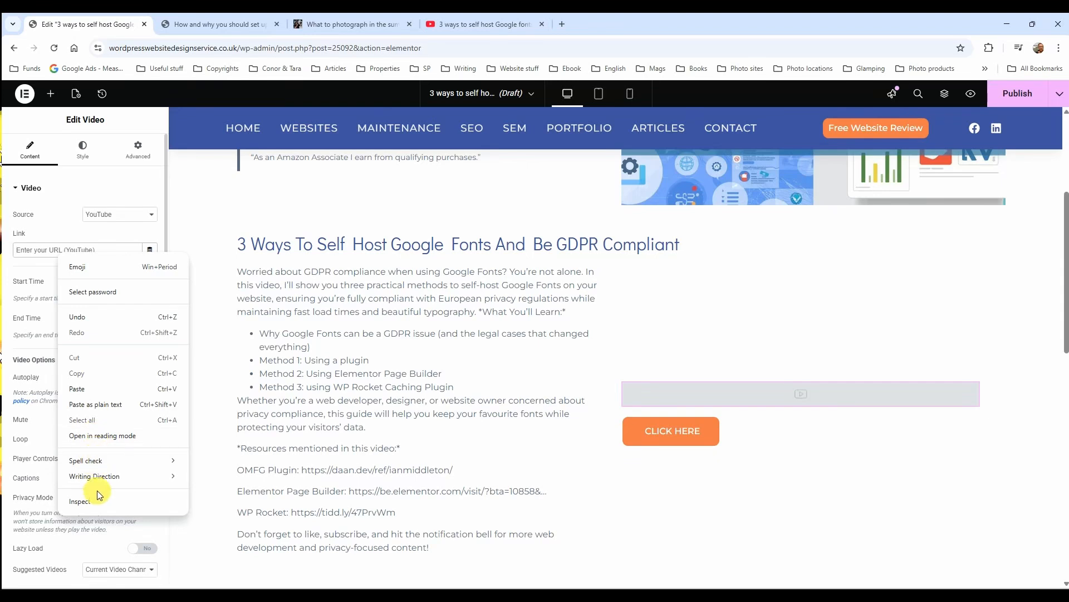
pyautogui.click(83, 388)
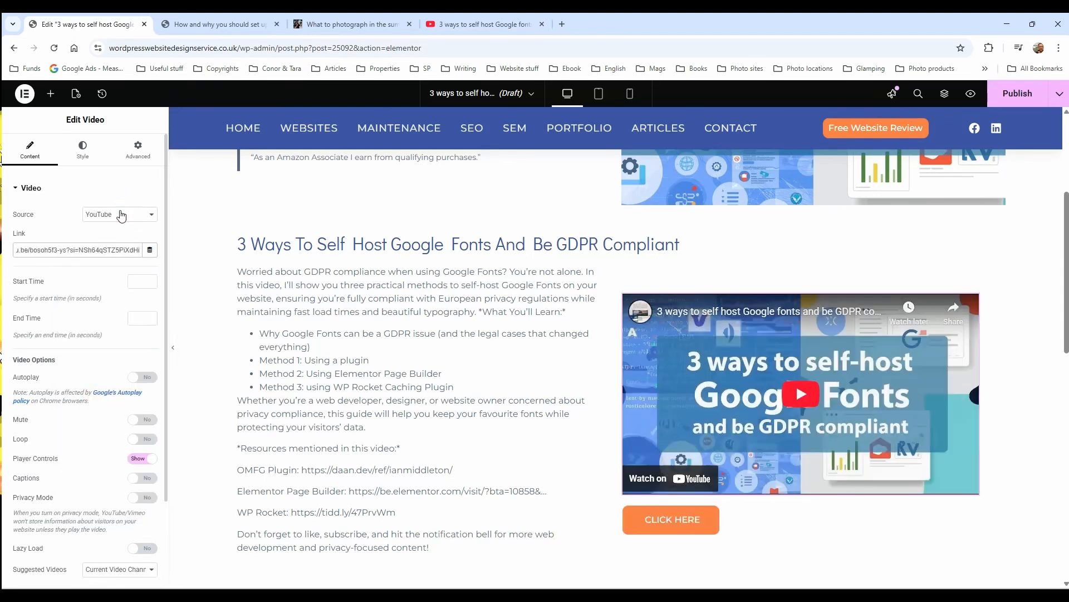
pyautogui.click(122, 215)
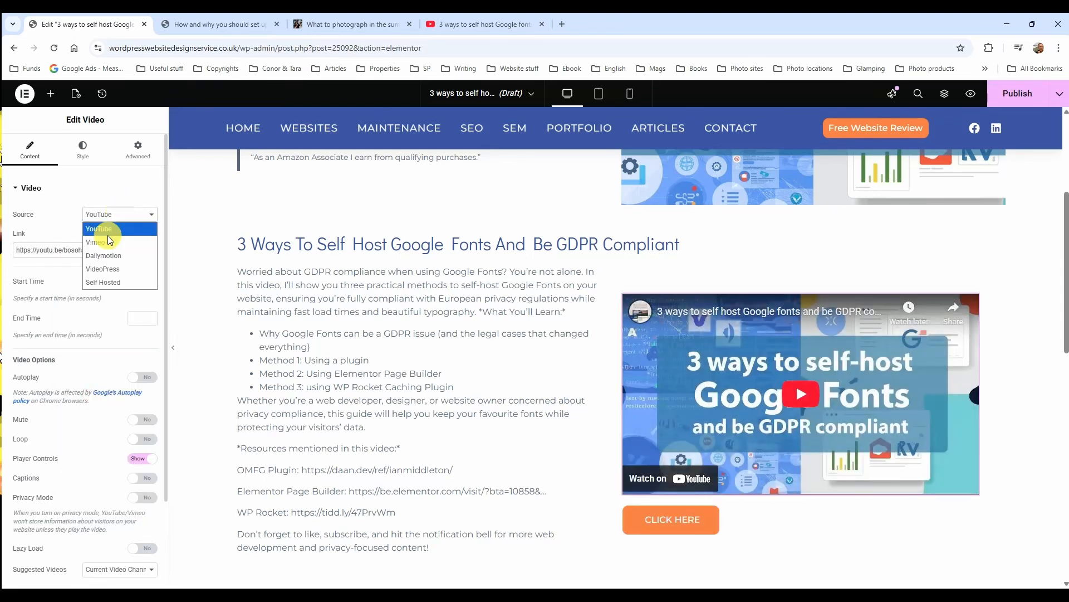
pyautogui.click(116, 228)
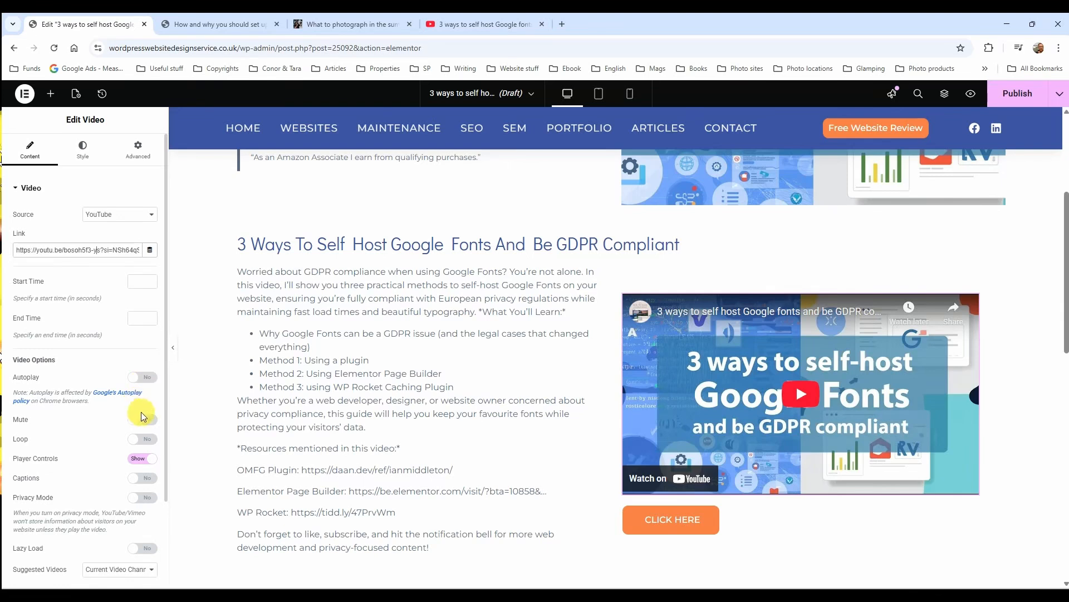
# Turn on the Image Overlay for the Video widget
pyautogui.scroll(-2, 143, 384)
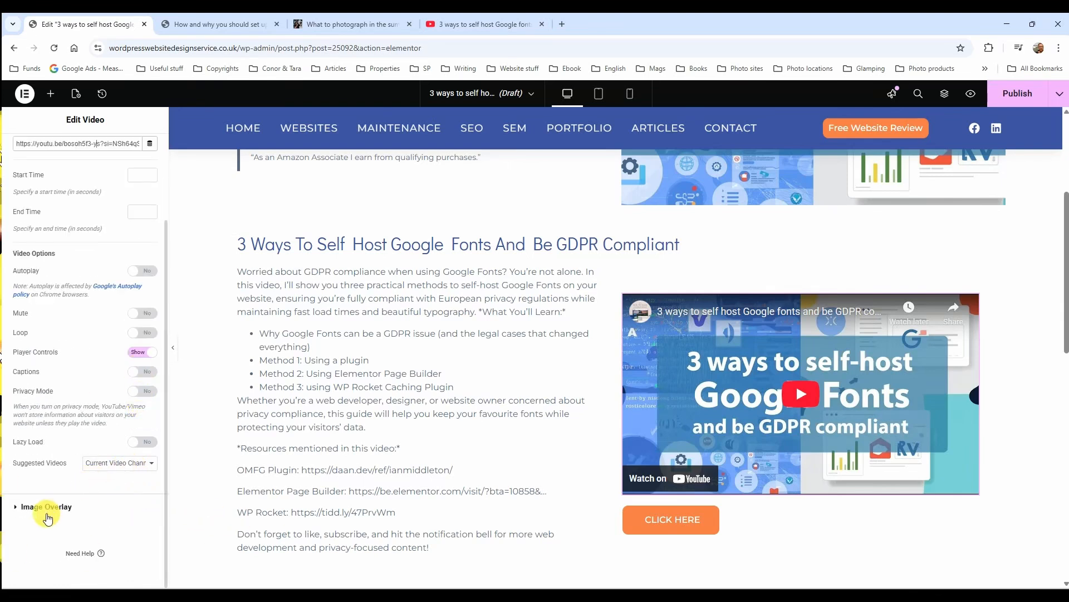
pyautogui.click(41, 507)
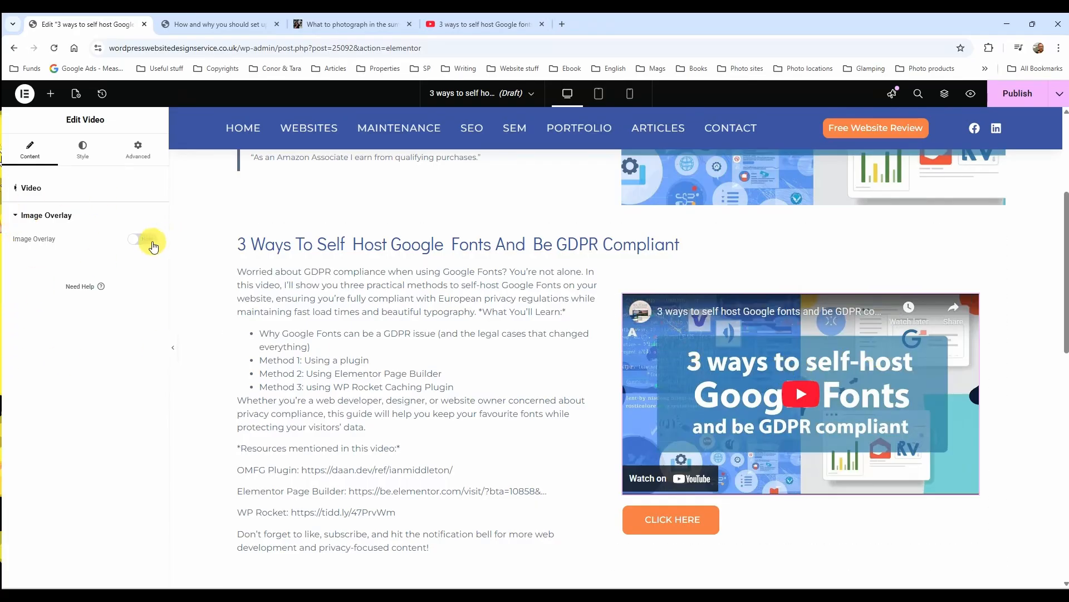
pyautogui.click(151, 242)
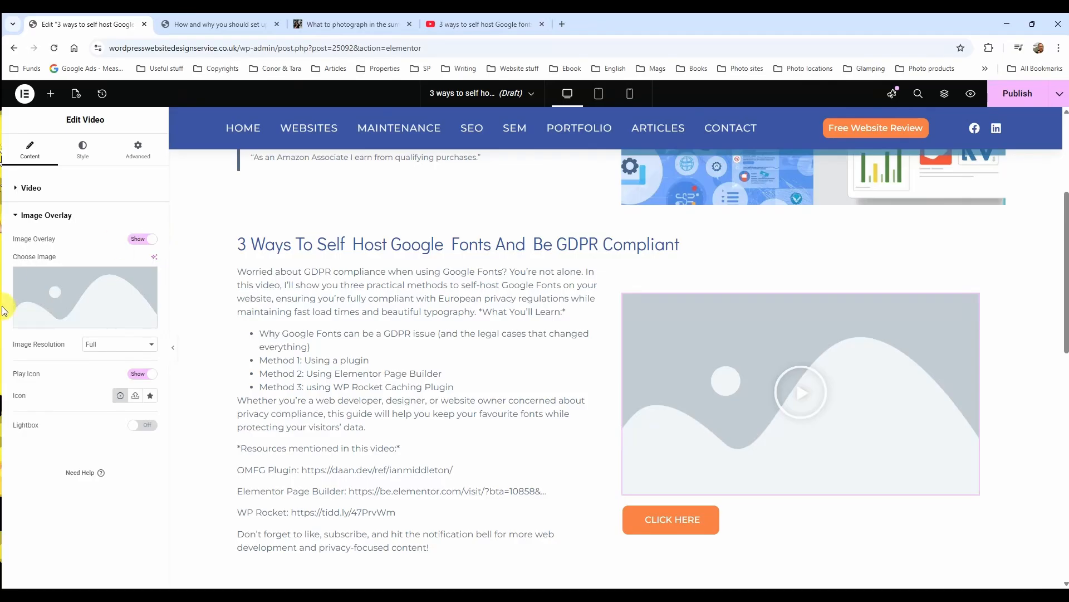
# Use the "3 ways to self-host Google Fonts" thumbnail as the video's overlay image and set its resolution to Medium Large - 768 x 0
pyautogui.click(52, 311)
pyautogui.click(183, 220)
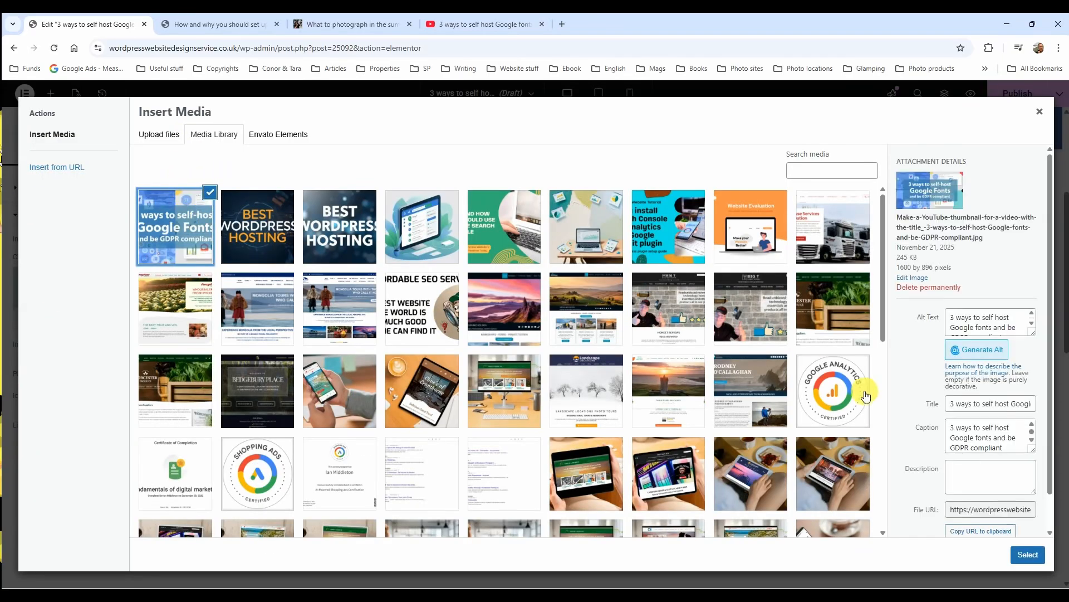
pyautogui.click(1017, 551)
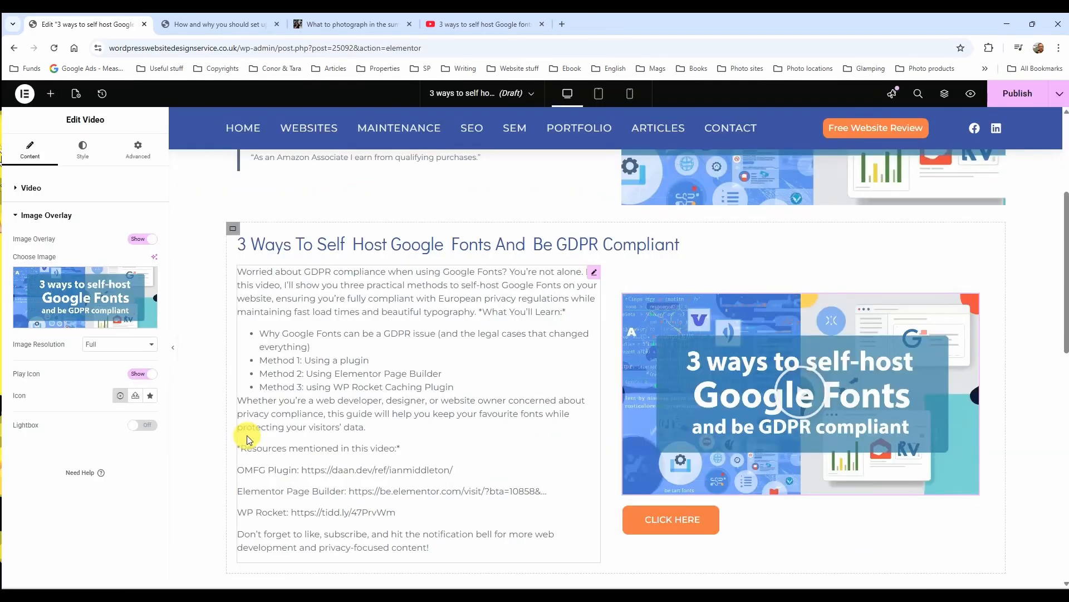
pyautogui.click(111, 346)
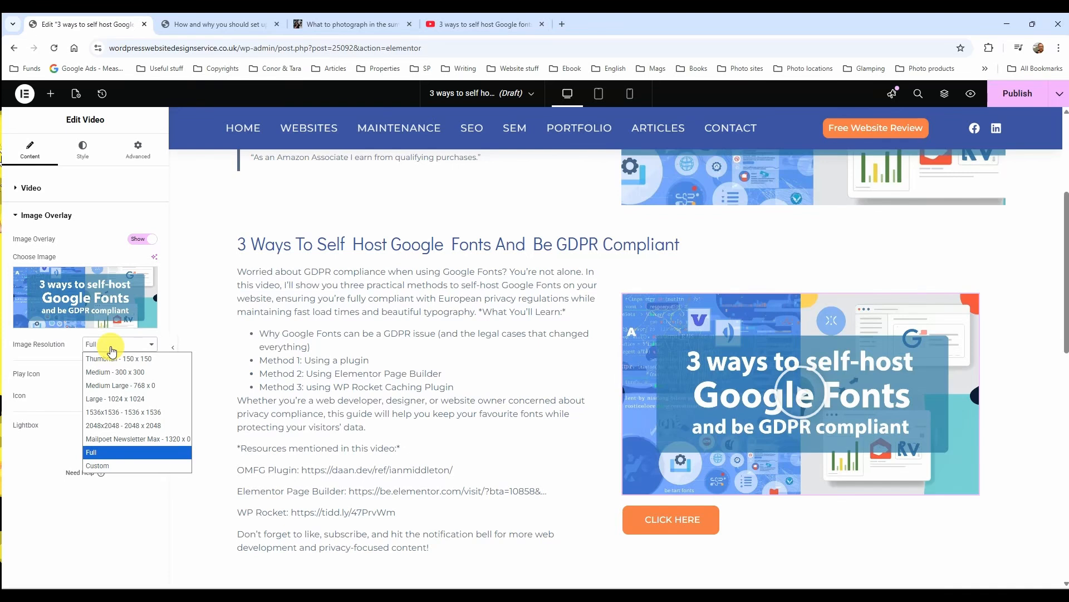
pyautogui.click(125, 388)
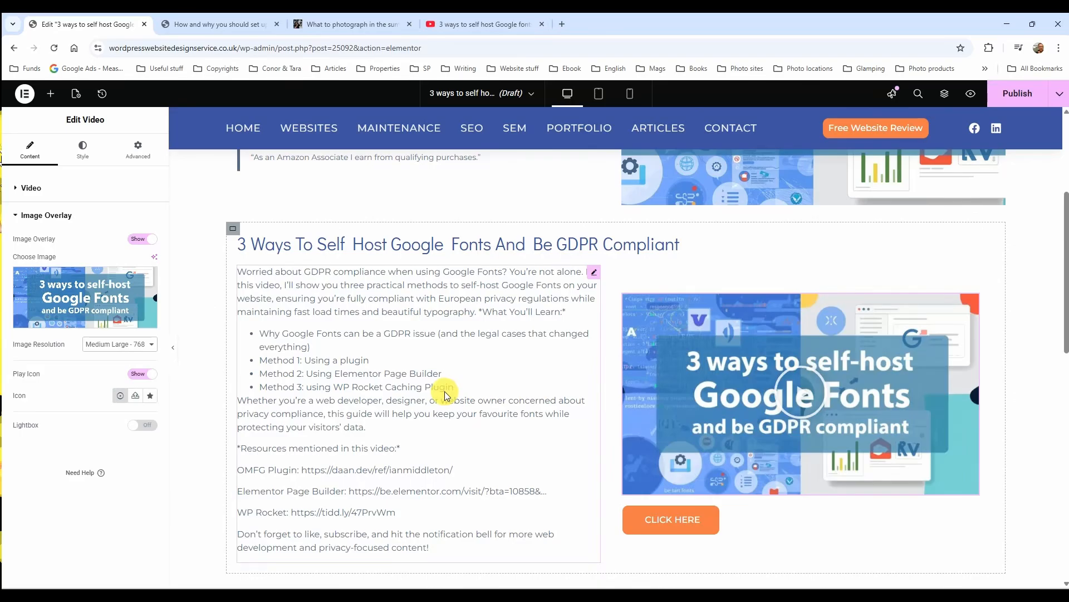
# Turn the overlay's play icon off and back on, and open the icon library to choose a play icon
pyautogui.click(135, 377)
pyautogui.click(148, 376)
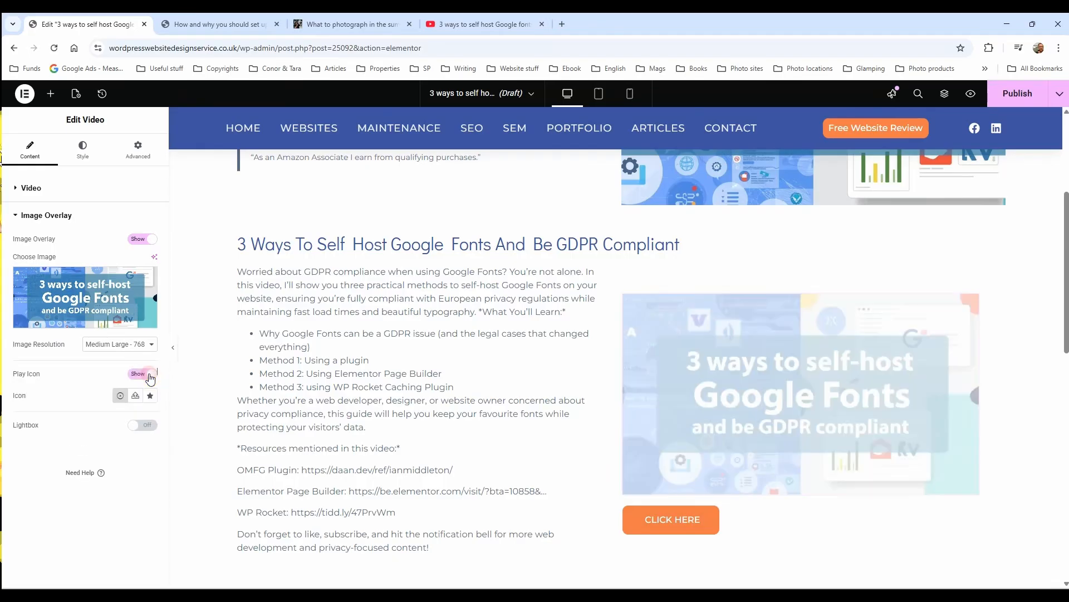
pyautogui.click(120, 398)
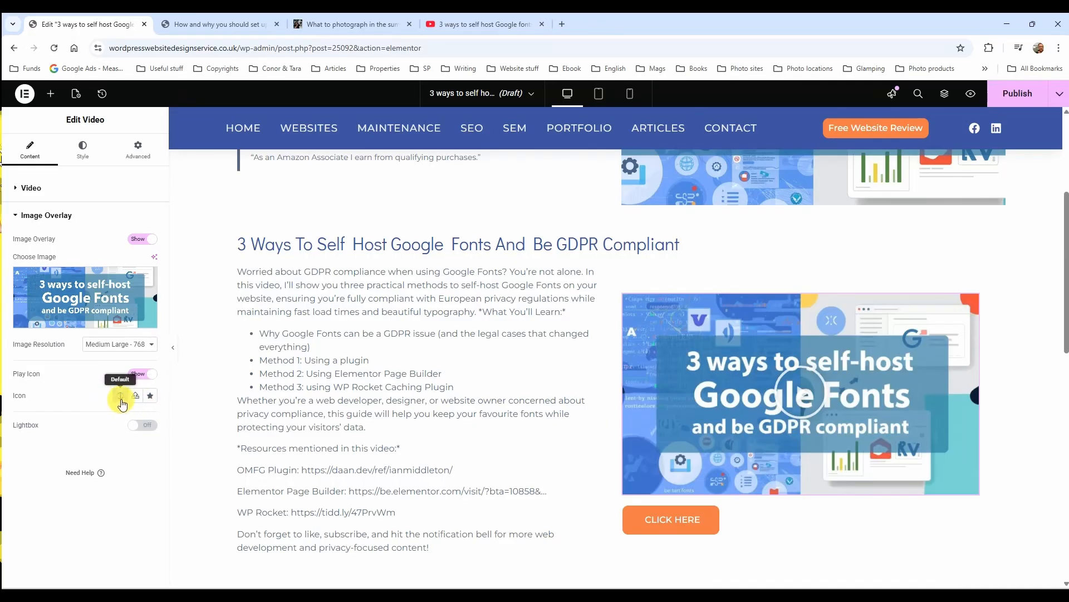
pyautogui.click(149, 397)
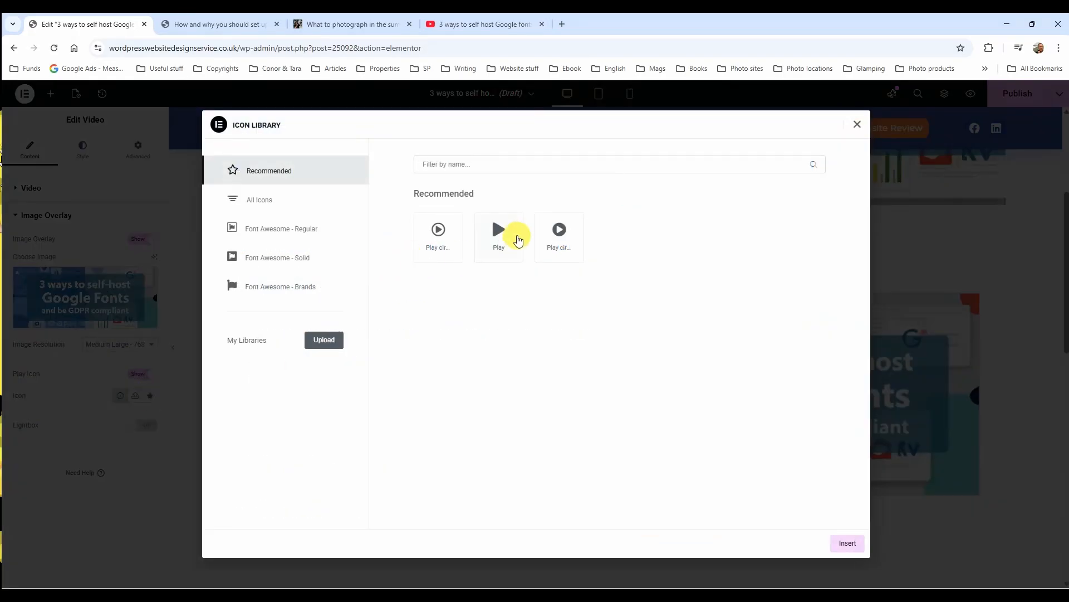
# Try the solid circle, outlined circle and plain recommended play icons on the video's image overlay, and restore the default icon
pyautogui.click(554, 255)
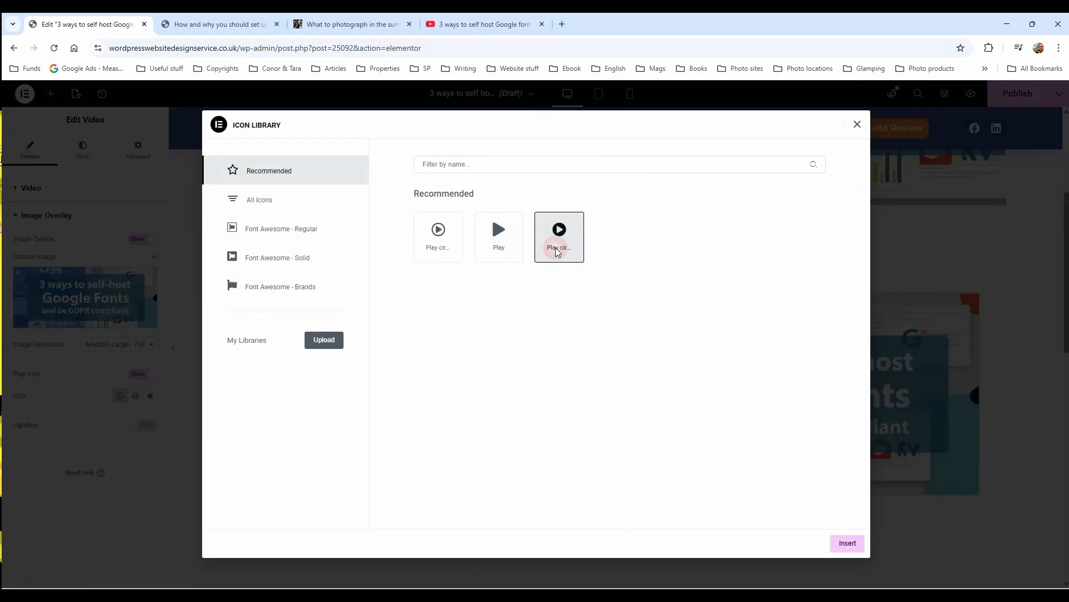
pyautogui.click(847, 543)
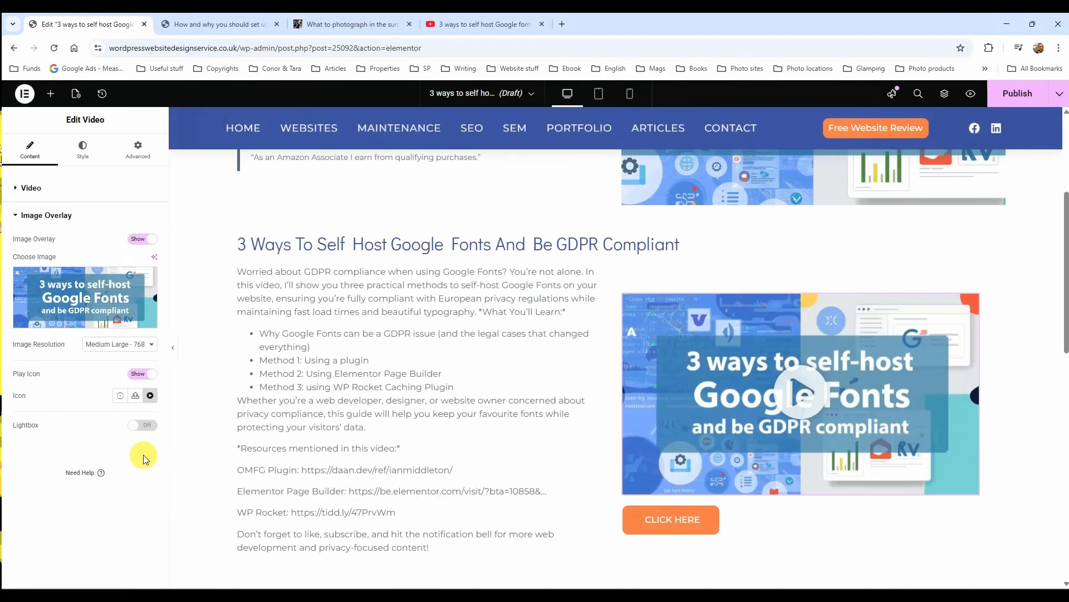
pyautogui.click(141, 397)
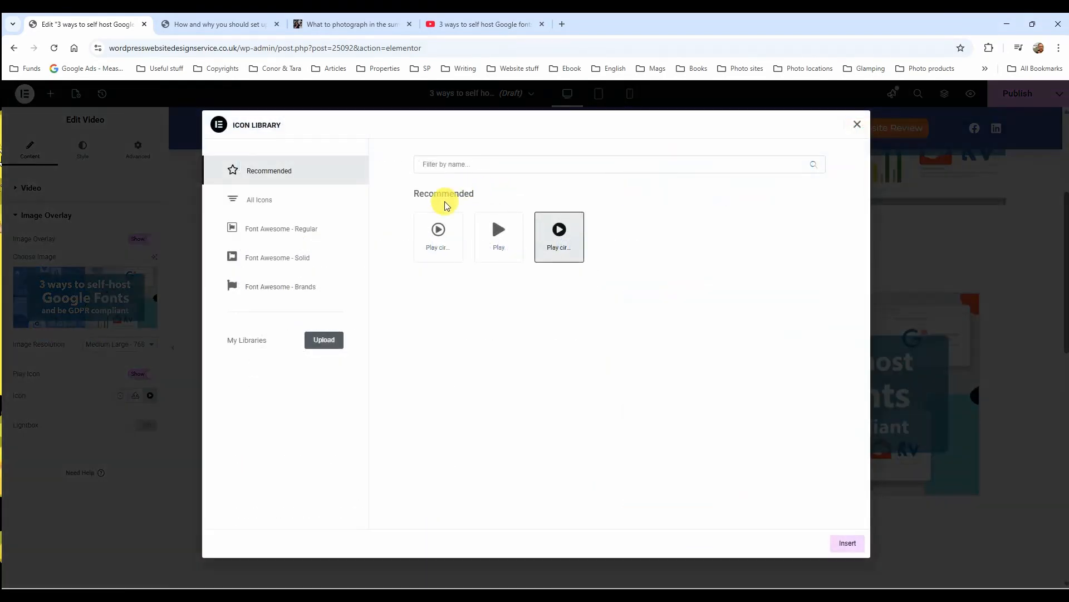
pyautogui.click(438, 239)
pyautogui.click(847, 542)
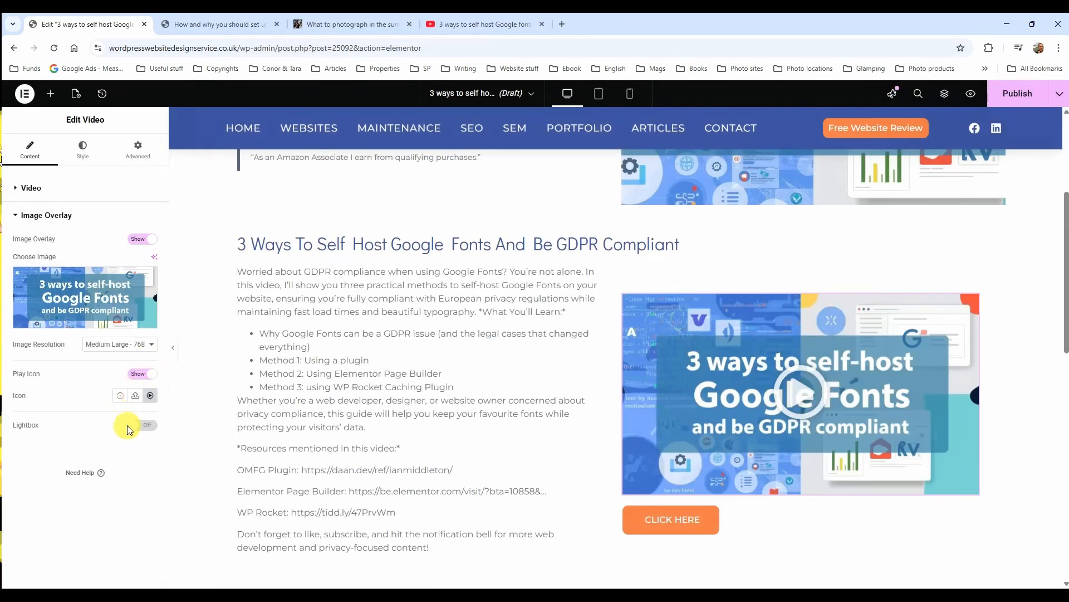
pyautogui.click(150, 395)
pyautogui.click(490, 236)
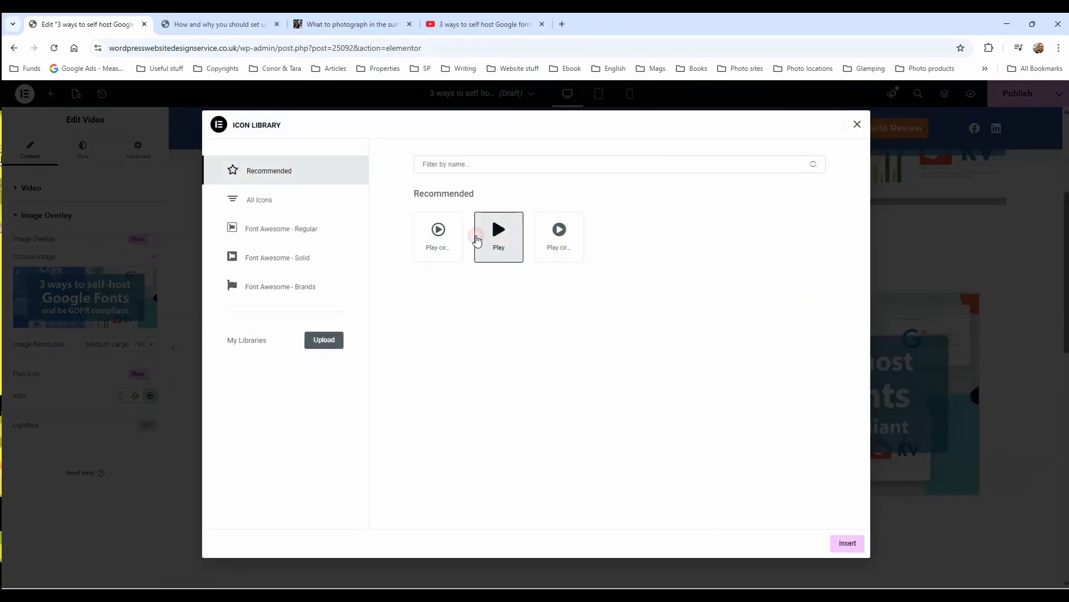
pyautogui.click(847, 542)
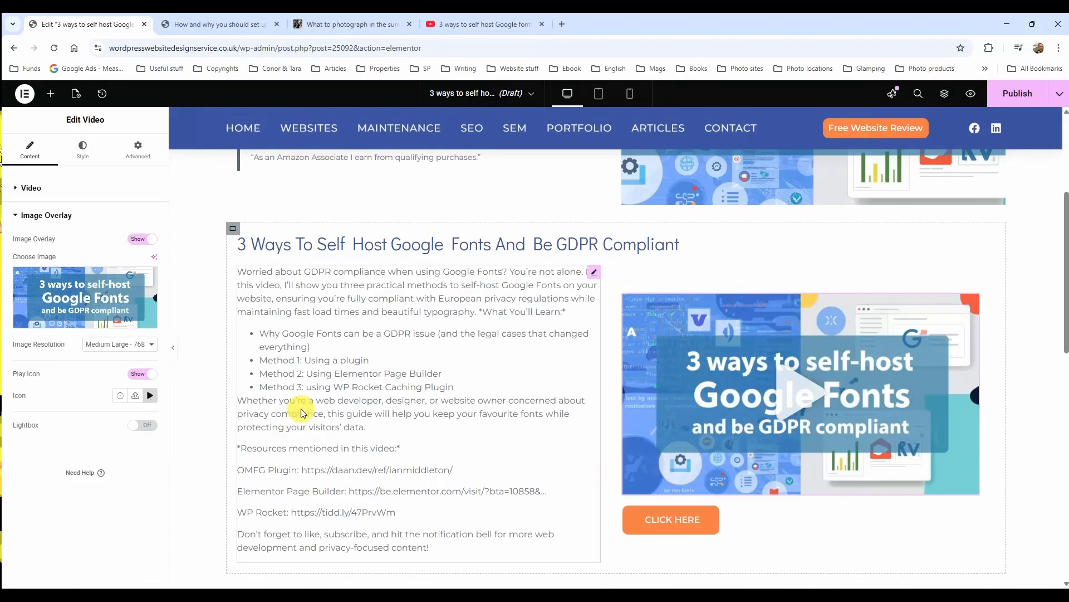
pyautogui.click(120, 395)
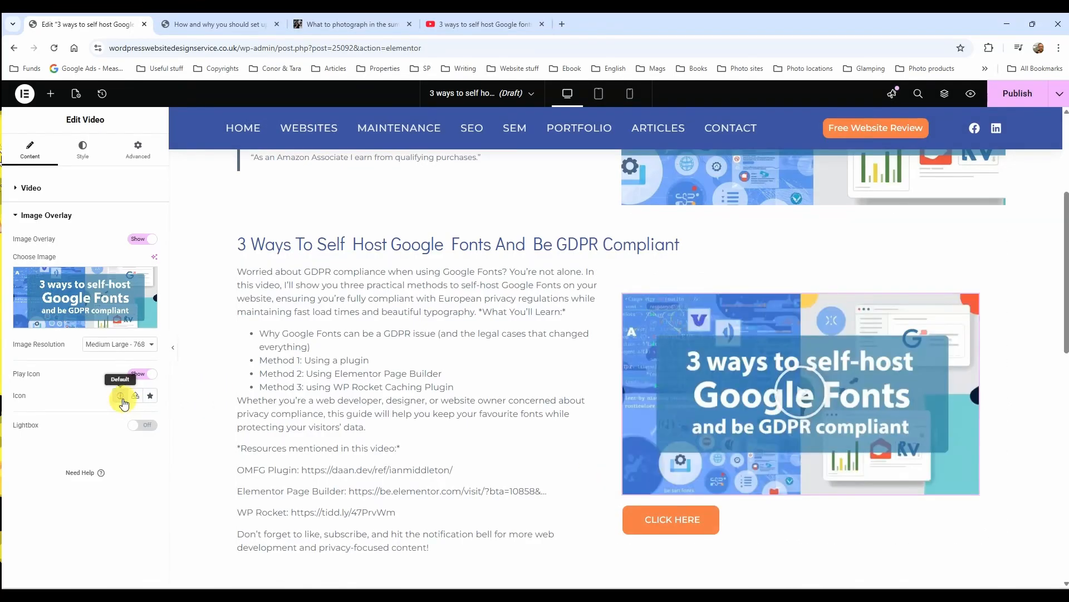
# Turn on the lightbox for the video's image overlay and test playing the video in it
pyautogui.click(146, 426)
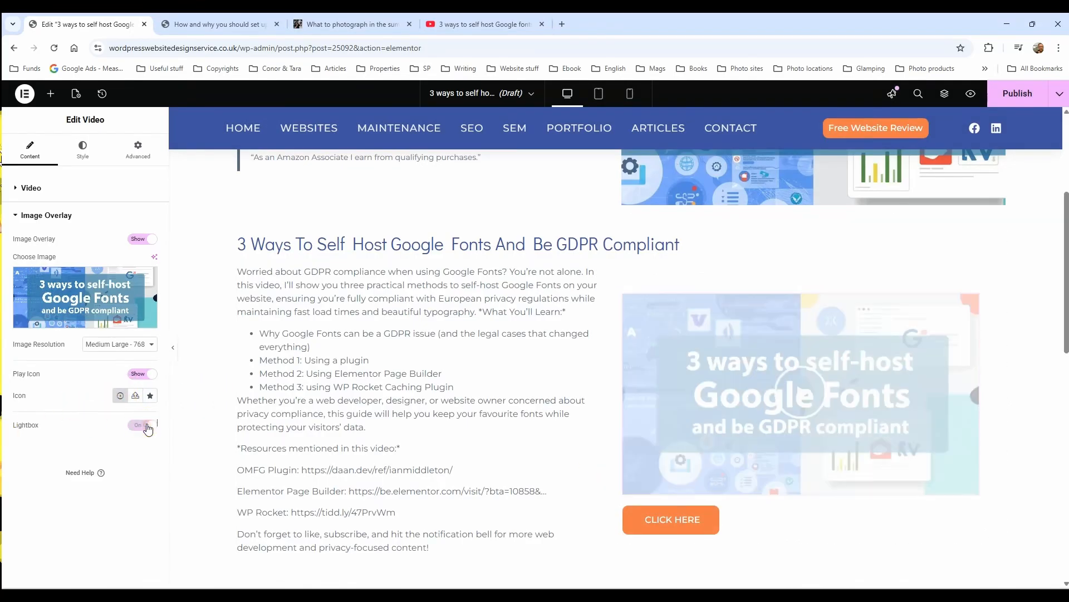
pyautogui.click(146, 427)
pyautogui.click(814, 386)
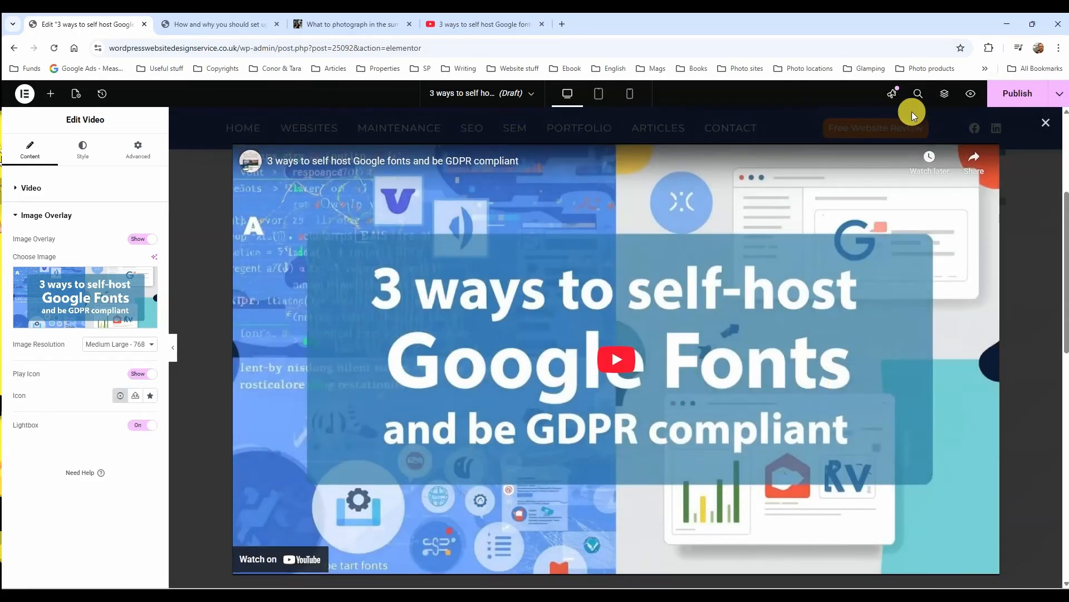
pyautogui.click(635, 366)
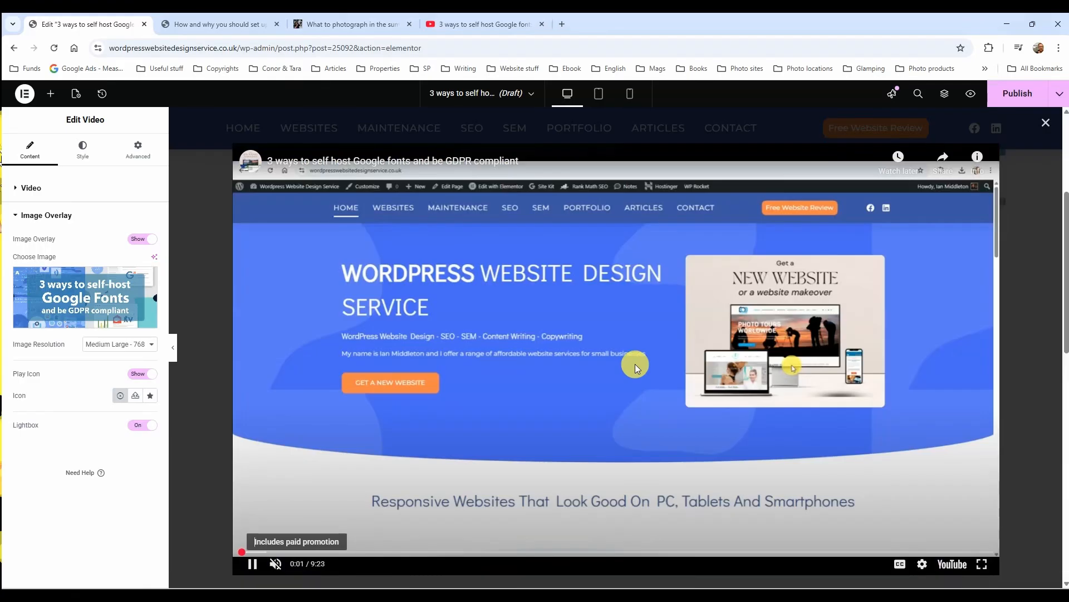
pyautogui.click(1045, 123)
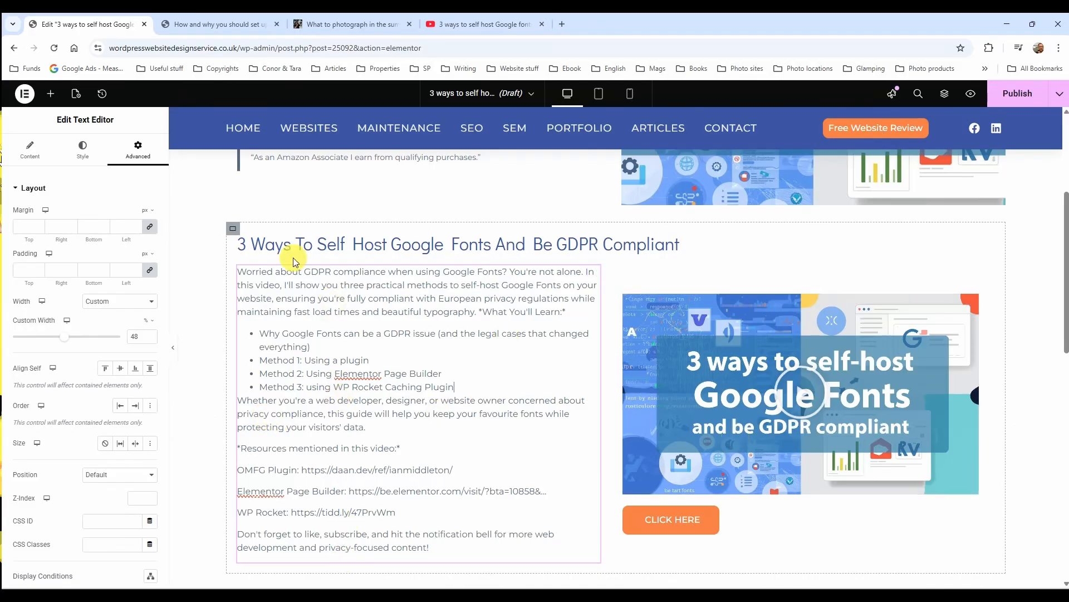
# Add a container below the "3 Ways To Self Host Google Fonts" heading and move the description text into it
pyautogui.click(50, 93)
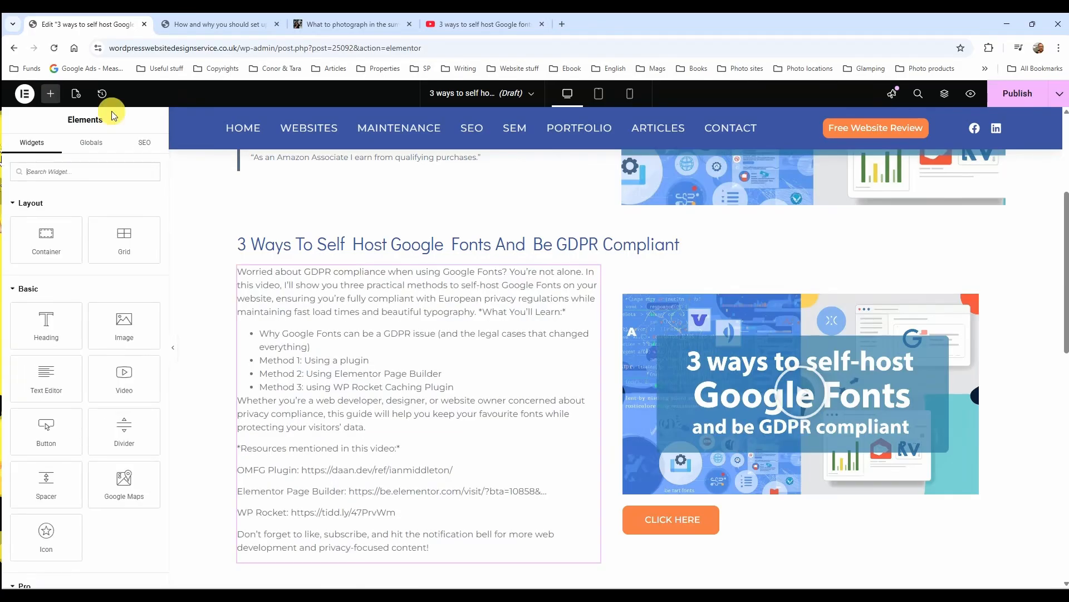
pyautogui.moveTo(29, 247); pyautogui.dragTo(279, 327)
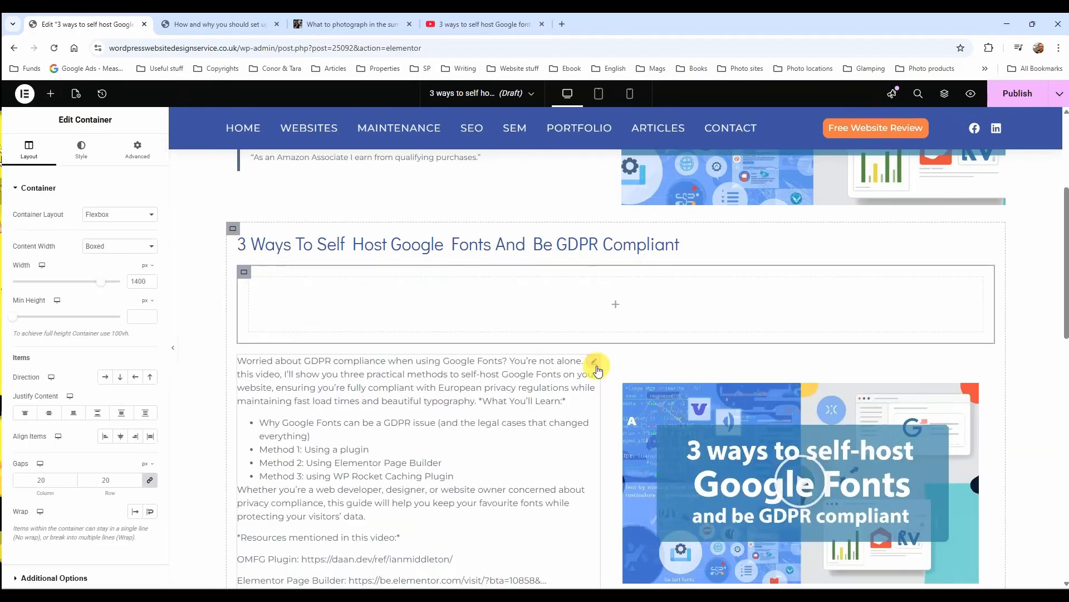
pyautogui.moveTo(594, 363); pyautogui.dragTo(472, 298)
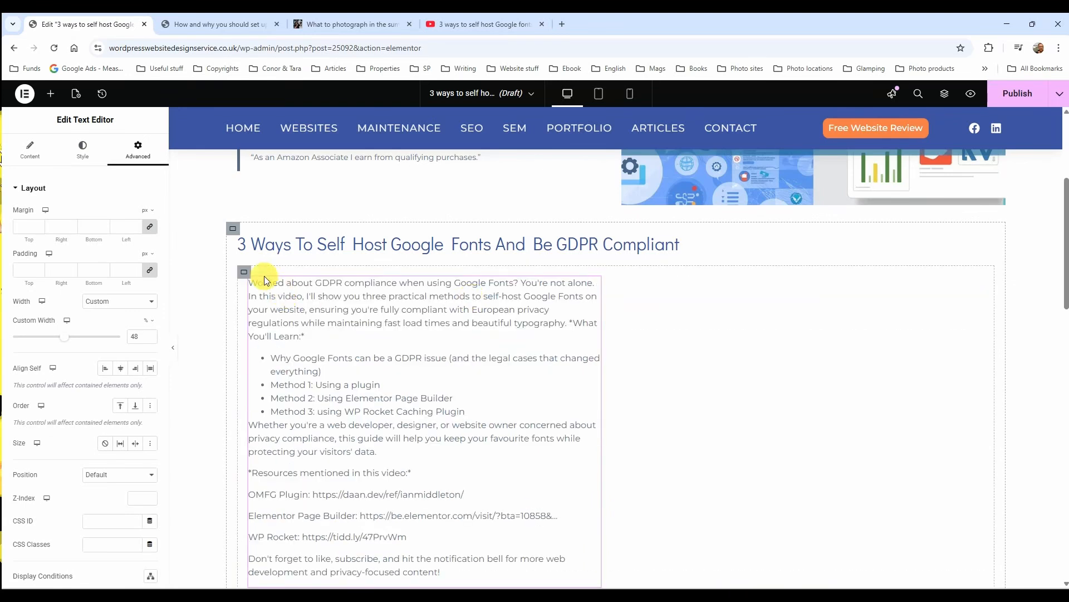
# Set the new container's content width to Full Width and its width to 48%
pyautogui.click(243, 273)
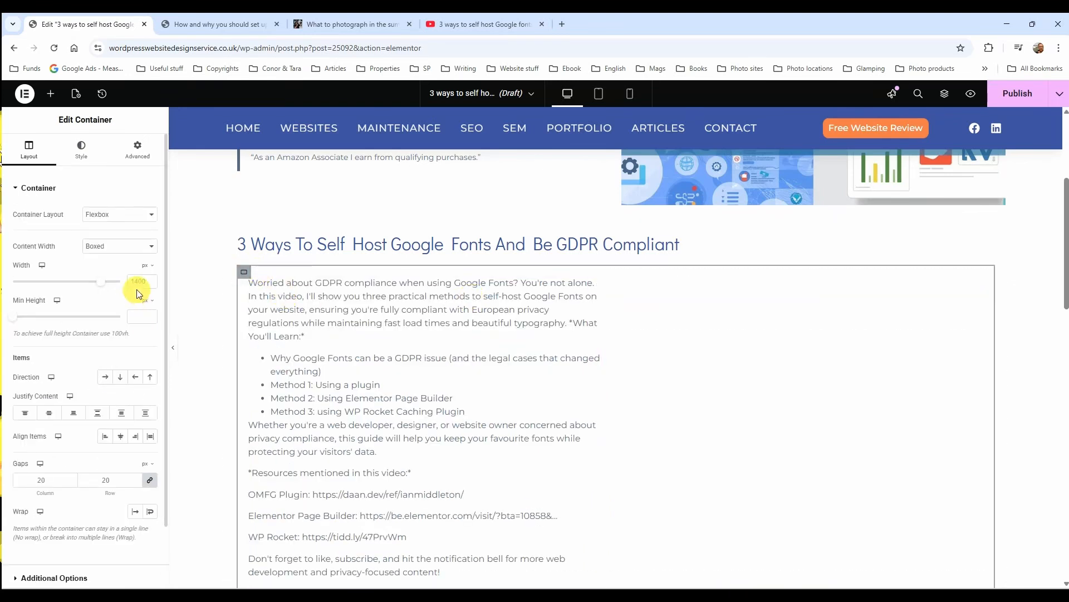
pyautogui.click(130, 245)
pyautogui.click(125, 271)
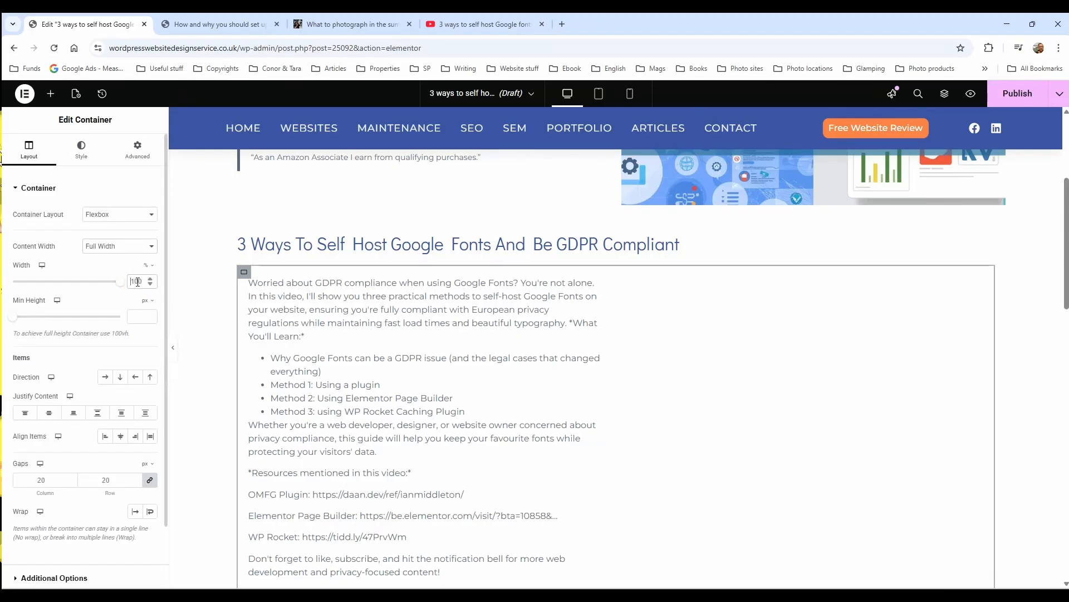
pyautogui.write('48')
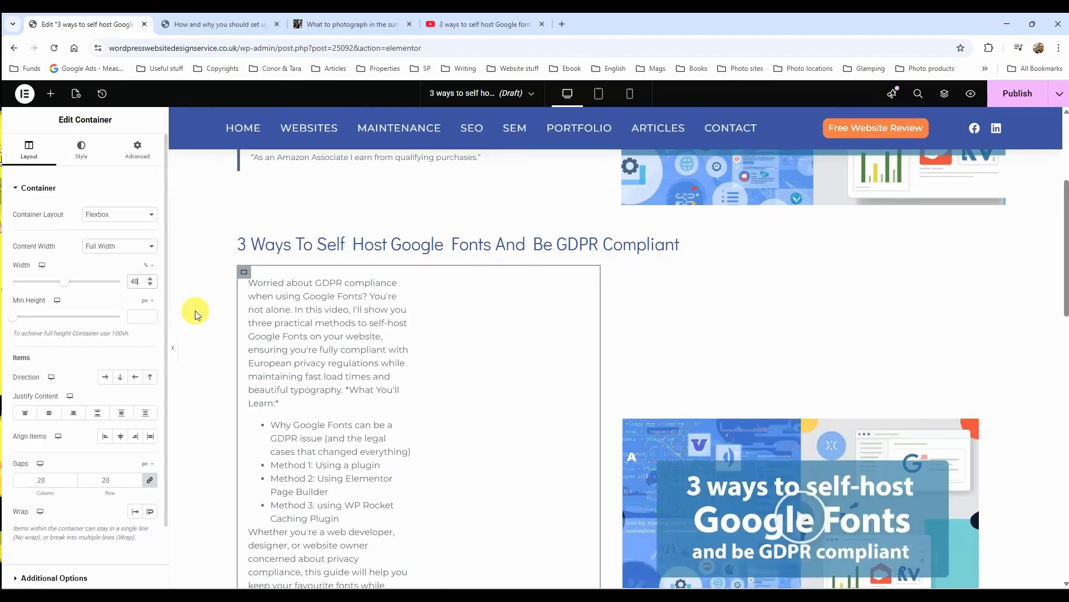
# Set the description text's width to Full Width (100%) inside its container
pyautogui.click(407, 285)
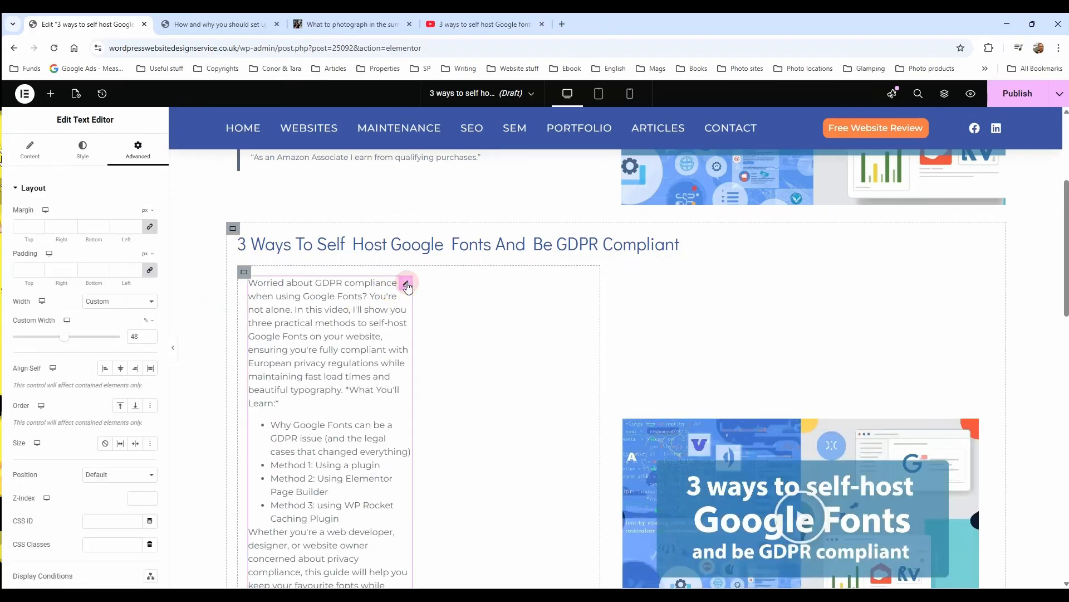
pyautogui.click(147, 301)
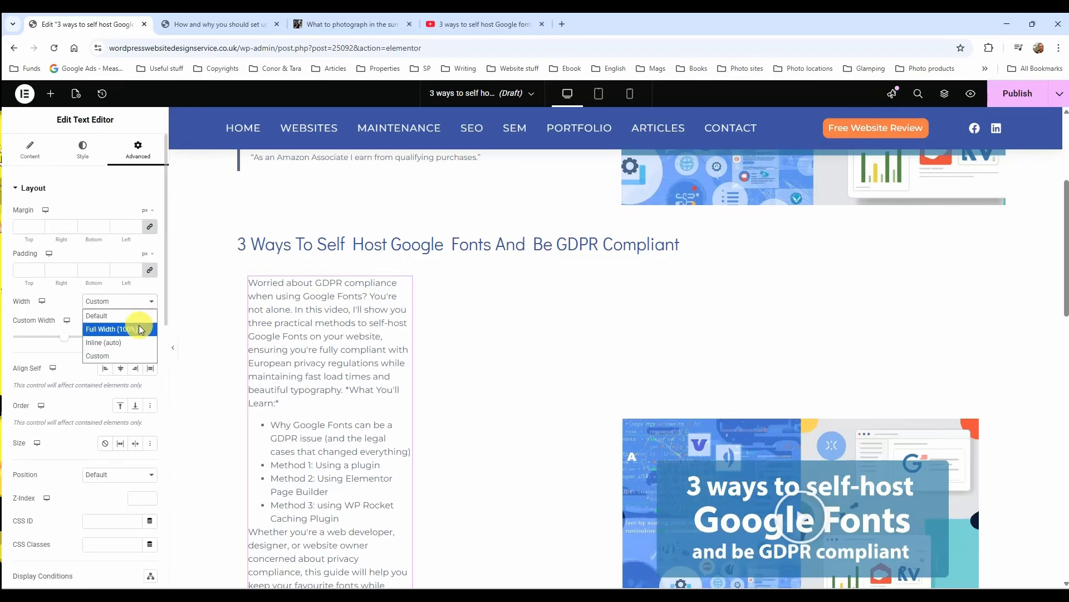
pyautogui.click(139, 328)
# Duplicate the description text editor within the container
pyautogui.scroll(-1, 343, 390)
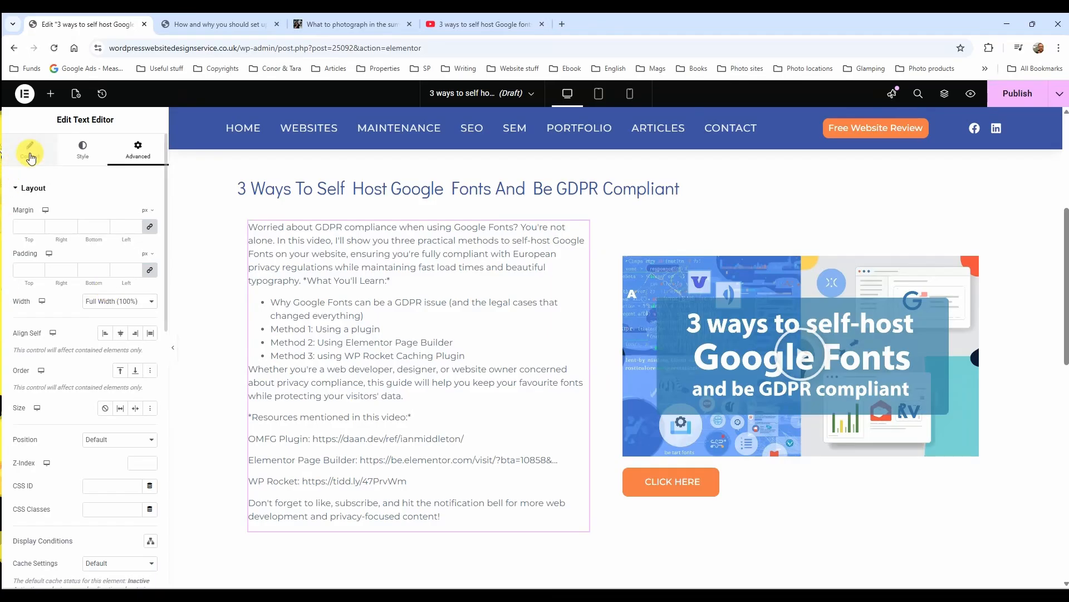
pyautogui.click(30, 150)
pyautogui.rightClick(577, 231)
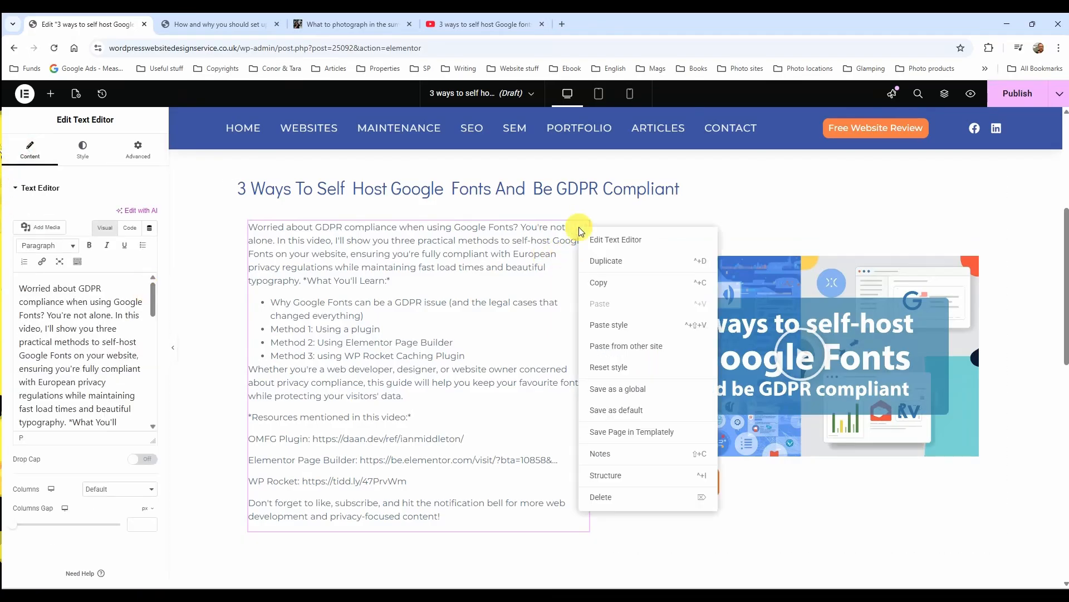
pyautogui.click(613, 262)
# Delete everything after the "Method 3: using WP Rocket Caching Plugin" bullet from the first description text
pyautogui.click(431, 328)
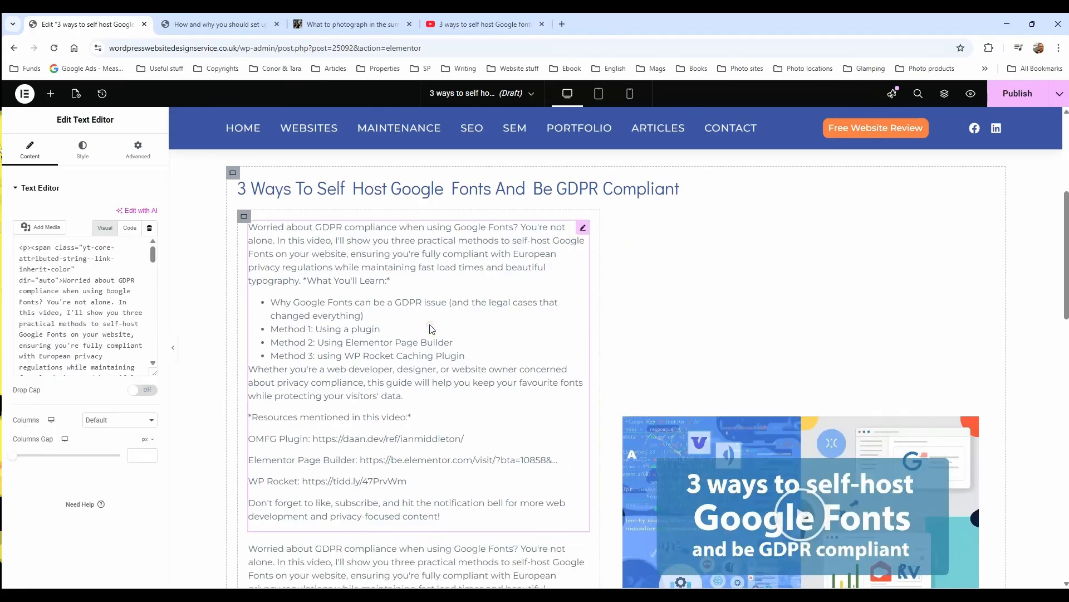
pyautogui.scroll(-2, 94, 364)
pyautogui.scroll(-2, 84, 359)
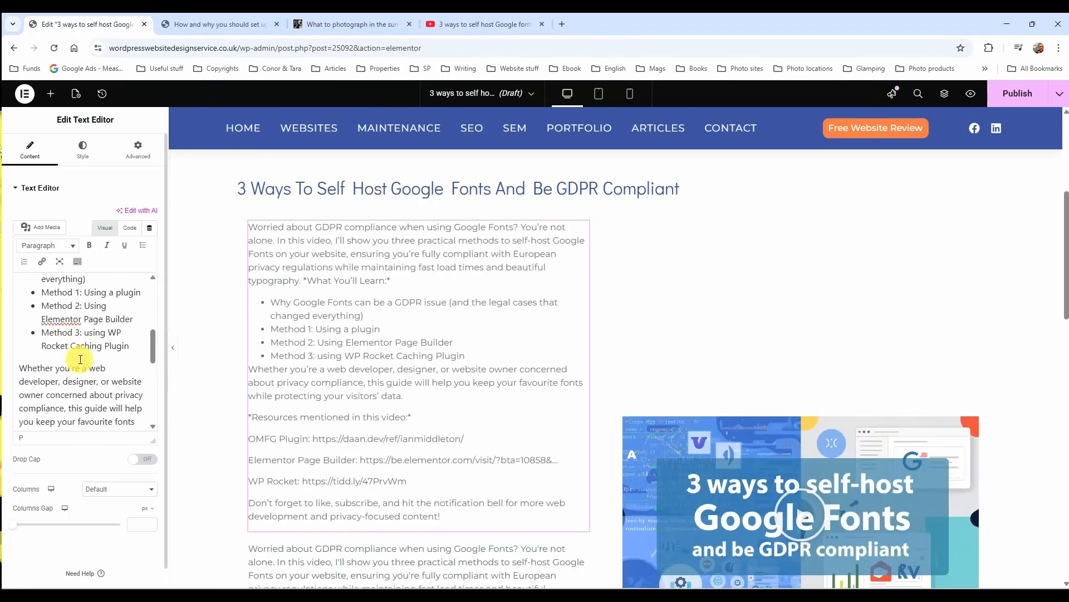
pyautogui.click(64, 357)
pyautogui.click(18, 362)
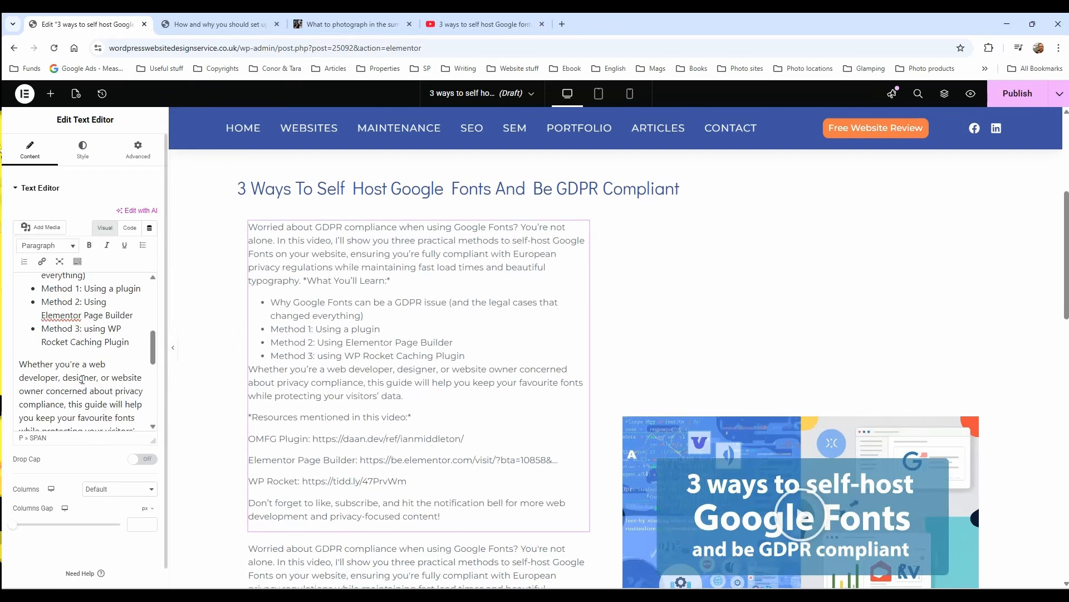
pyautogui.moveTo(20, 363); pyautogui.dragTo(184, 472)
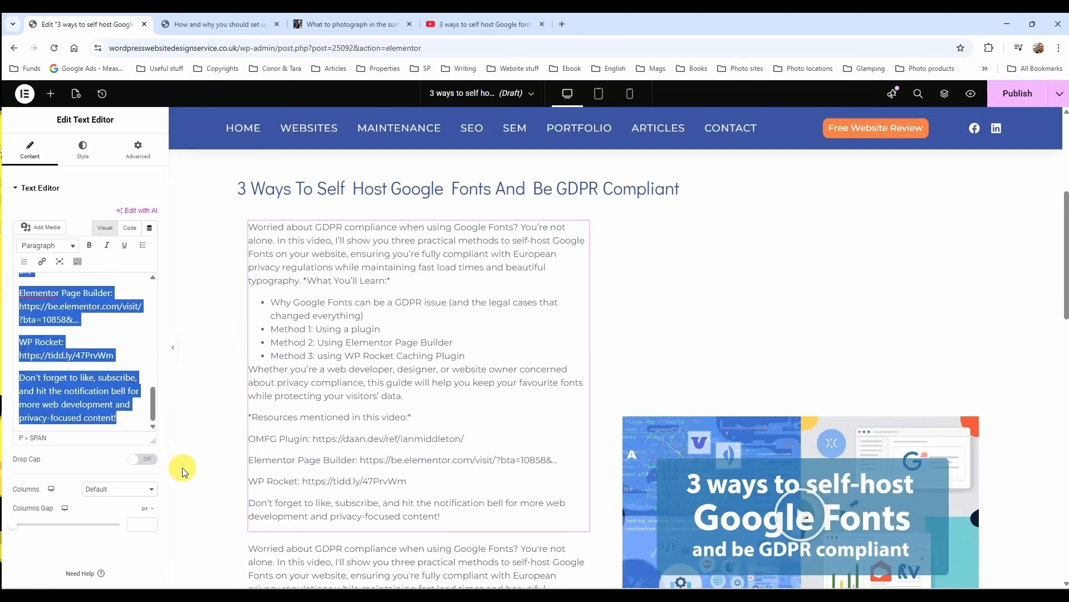
pyautogui.press('Delete')
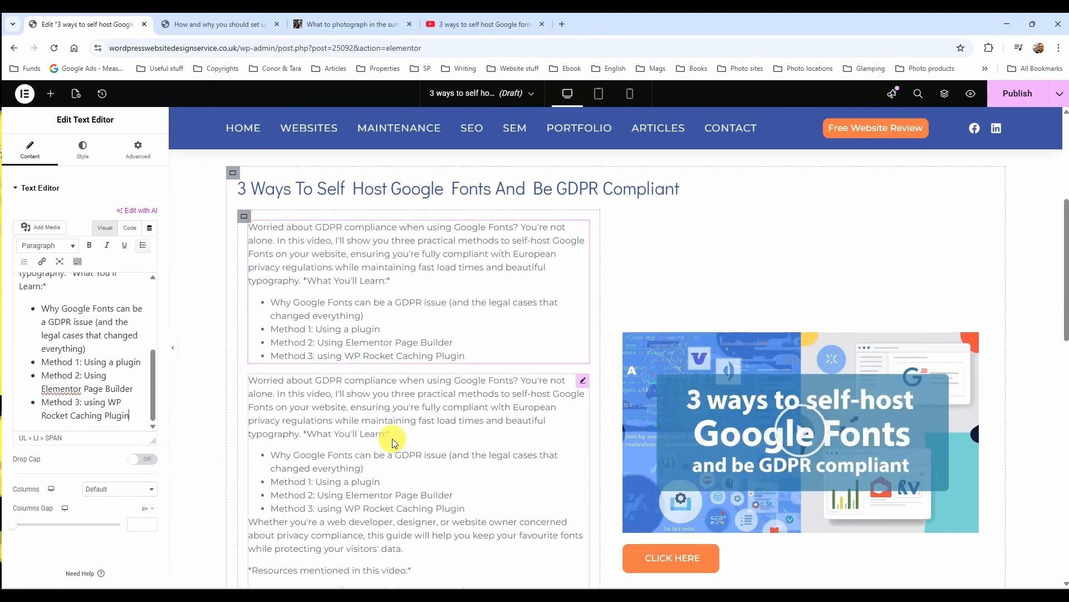
# Delete the introduction, bullet list and leading blank line from the duplicated text so it starts at "Whether you're a web developer"
pyautogui.click(392, 443)
pyautogui.scroll(-5, 50, 402)
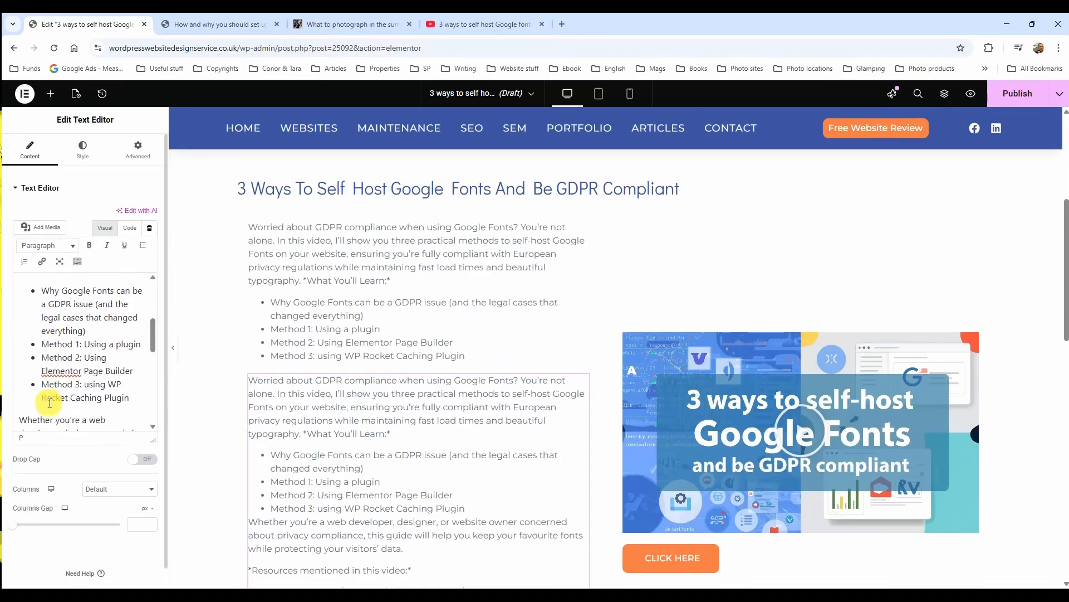
pyautogui.moveTo(131, 397); pyautogui.dragTo(1, 273)
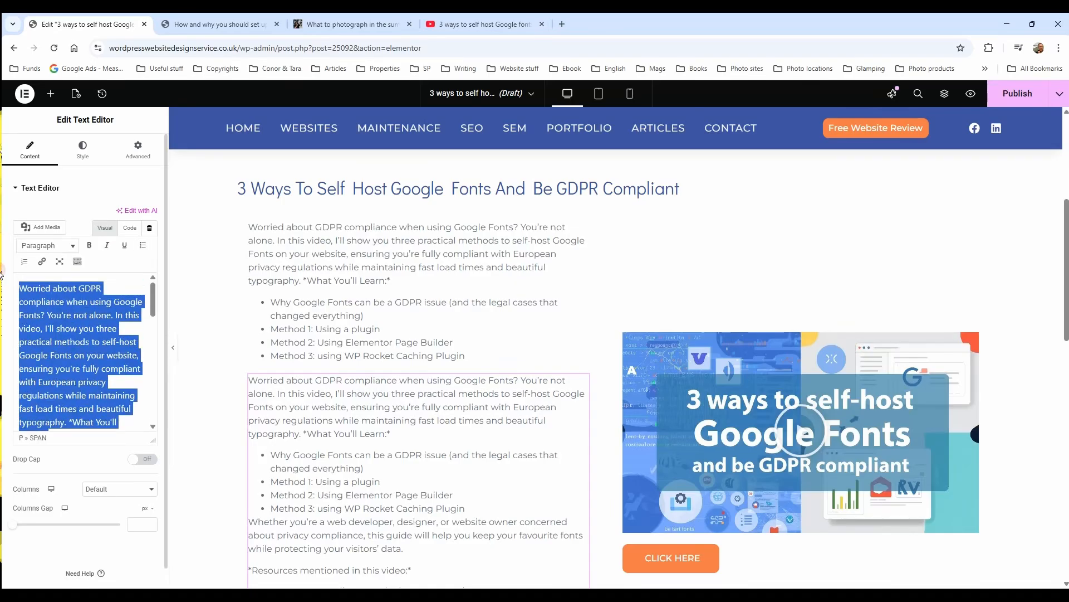
pyautogui.press('Delete')
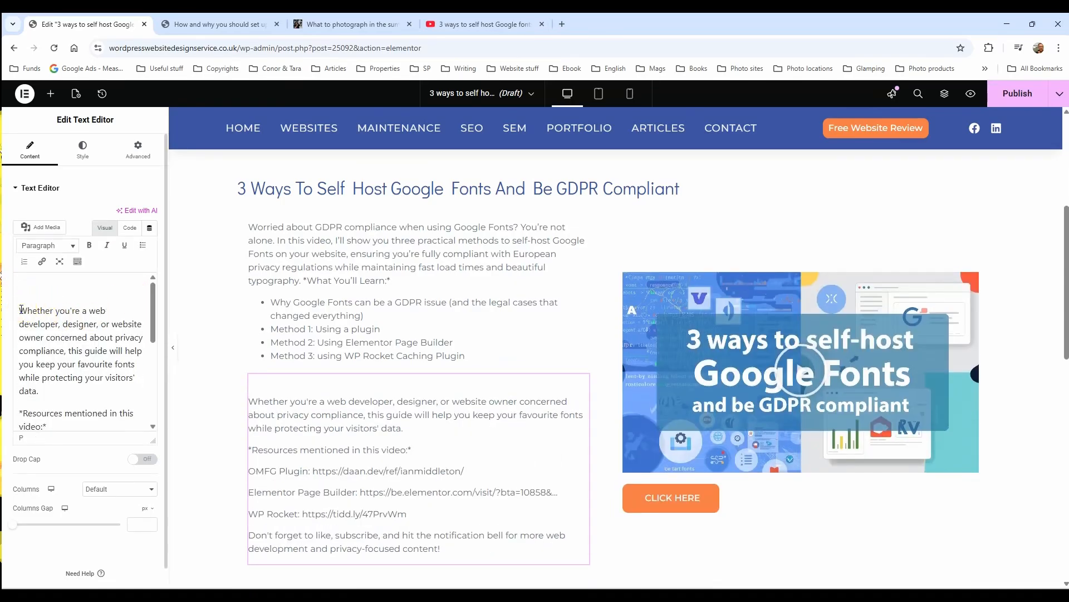
pyautogui.press('BackSpace')
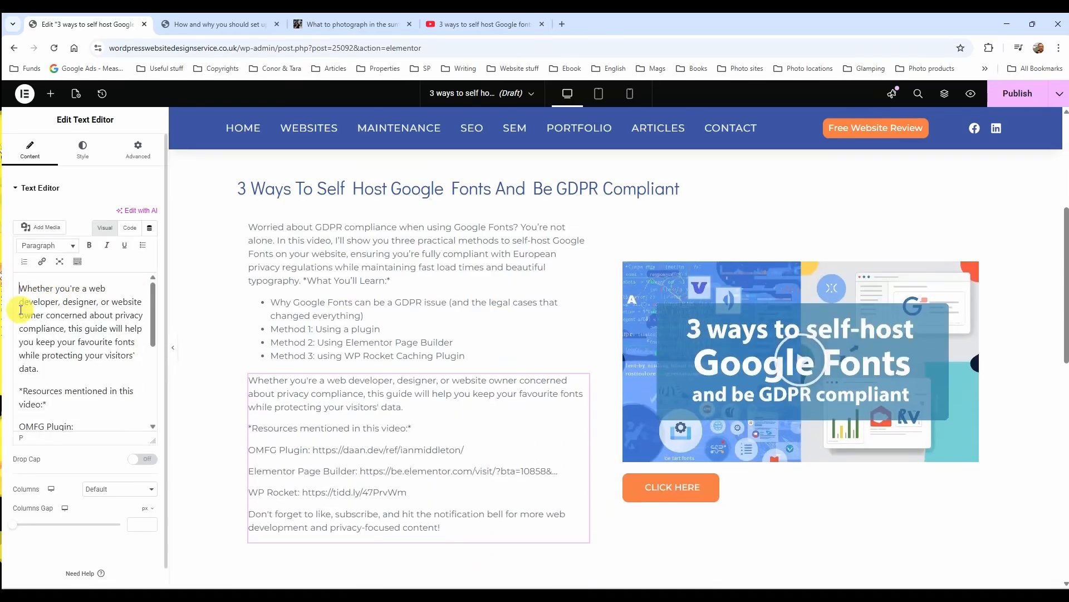
pyautogui.click(173, 350)
pyautogui.click(4, 348)
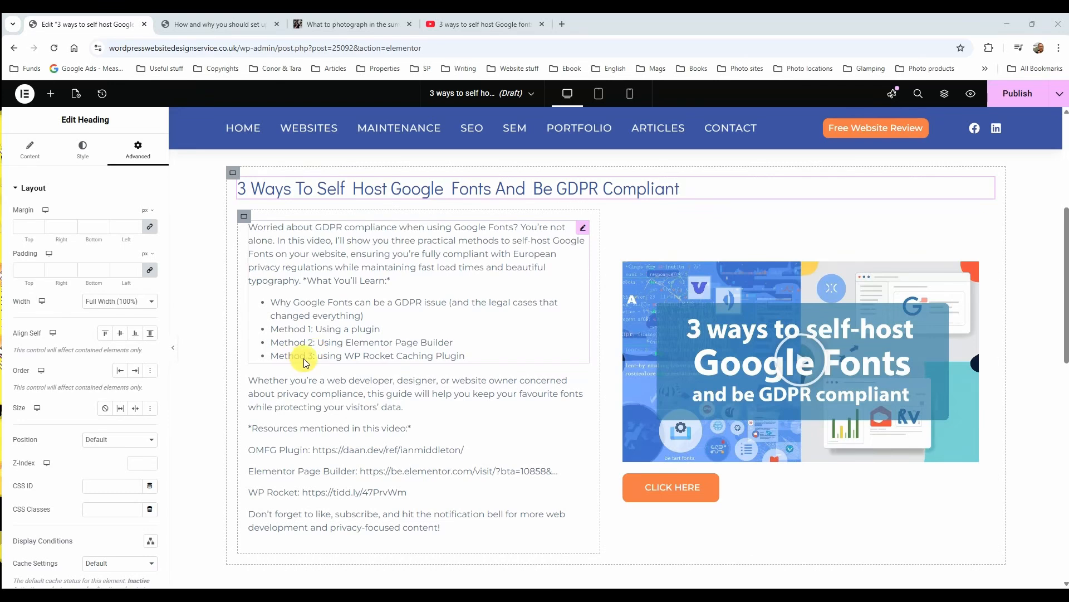
# Add an empty flexbox container with the single-column, downward structure below the video section
pyautogui.scroll(-3, 329, 353)
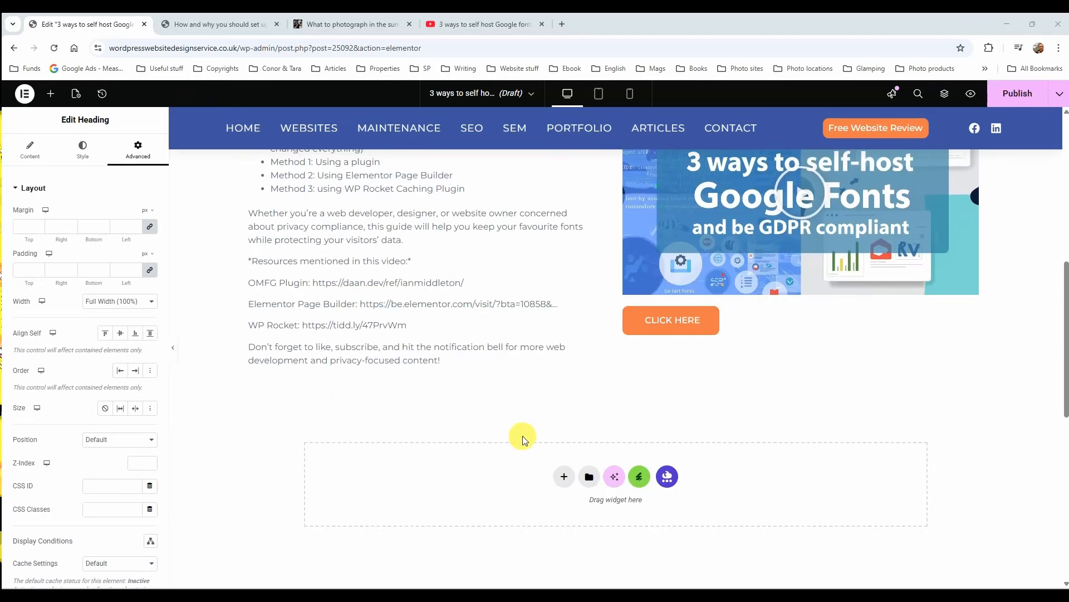
pyautogui.scroll(2, 353, 279)
pyautogui.scroll(-1, 528, 433)
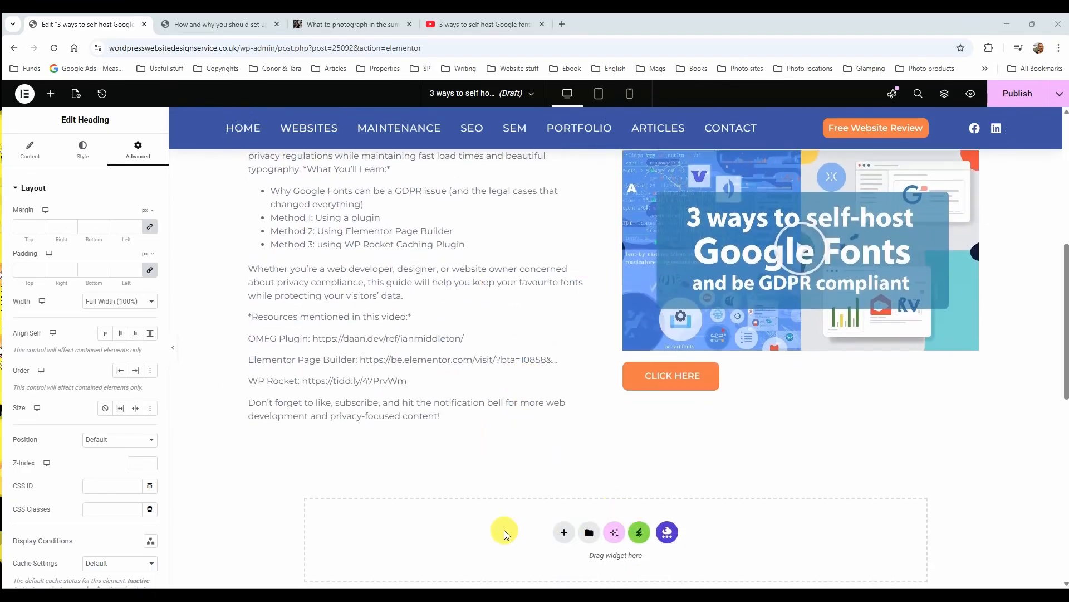
pyautogui.scroll(-2, 612, 501)
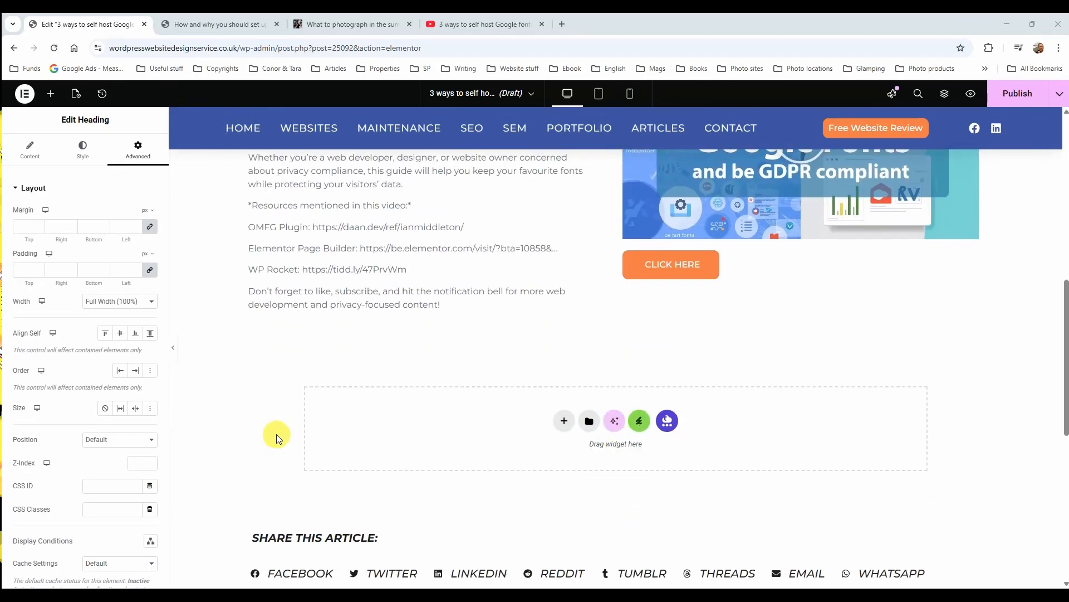
pyautogui.click(563, 422)
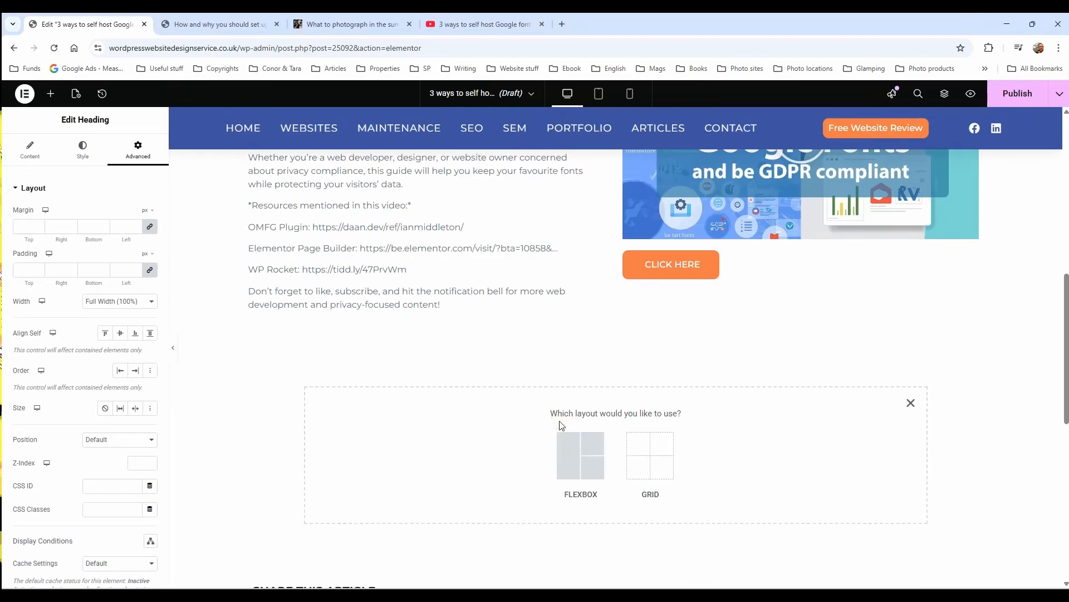
pyautogui.click(594, 485)
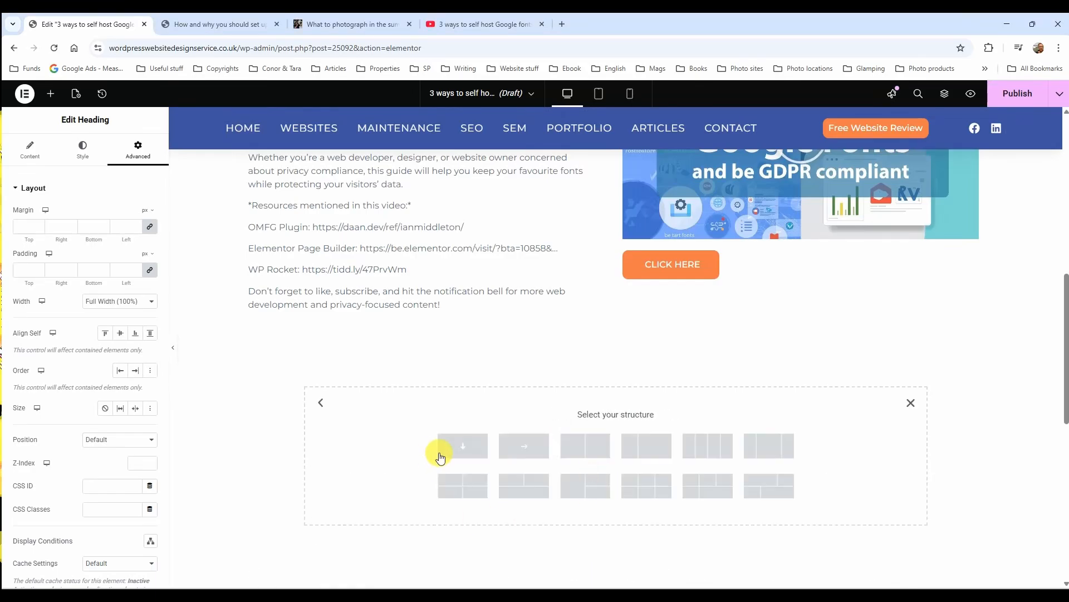
pyautogui.click(440, 457)
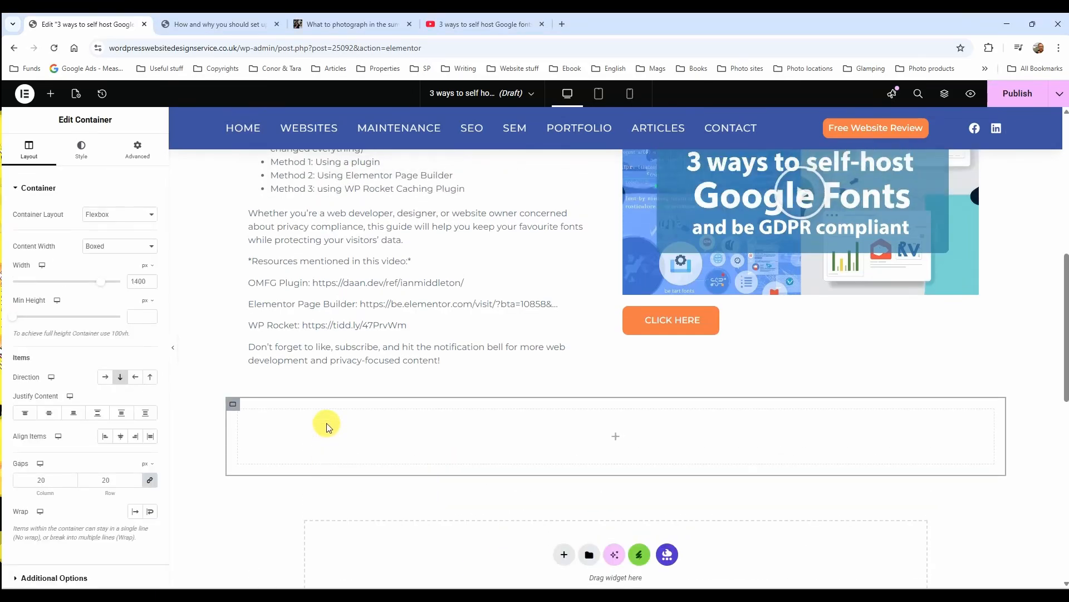
# Delete the empty container below the video section
pyautogui.scroll(5, 326, 424)
pyautogui.scroll(-2, 325, 424)
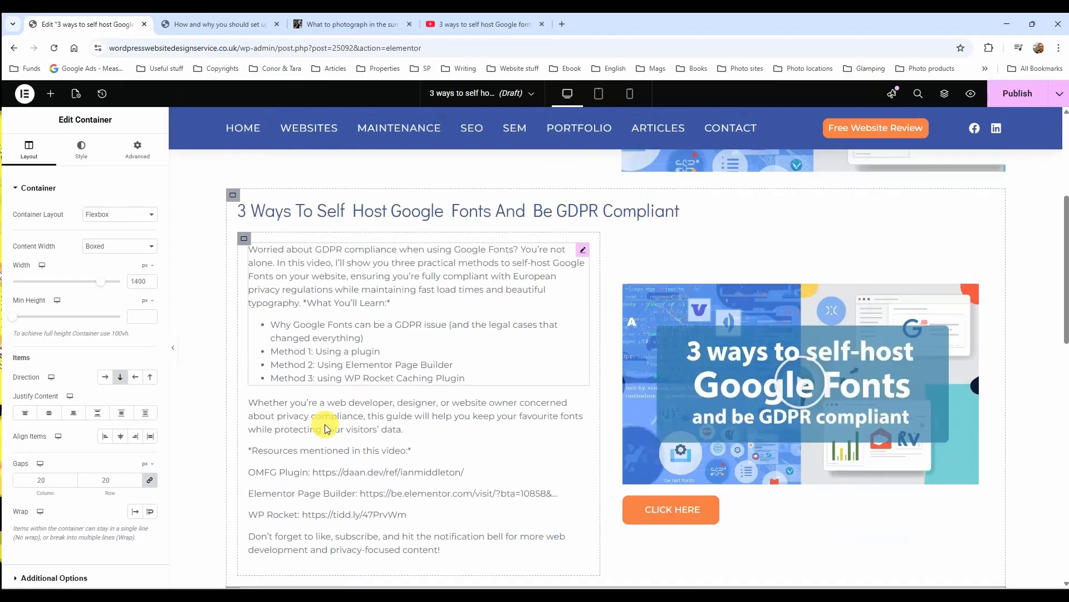
pyautogui.scroll(-3, 327, 428)
pyautogui.scroll(4, 318, 425)
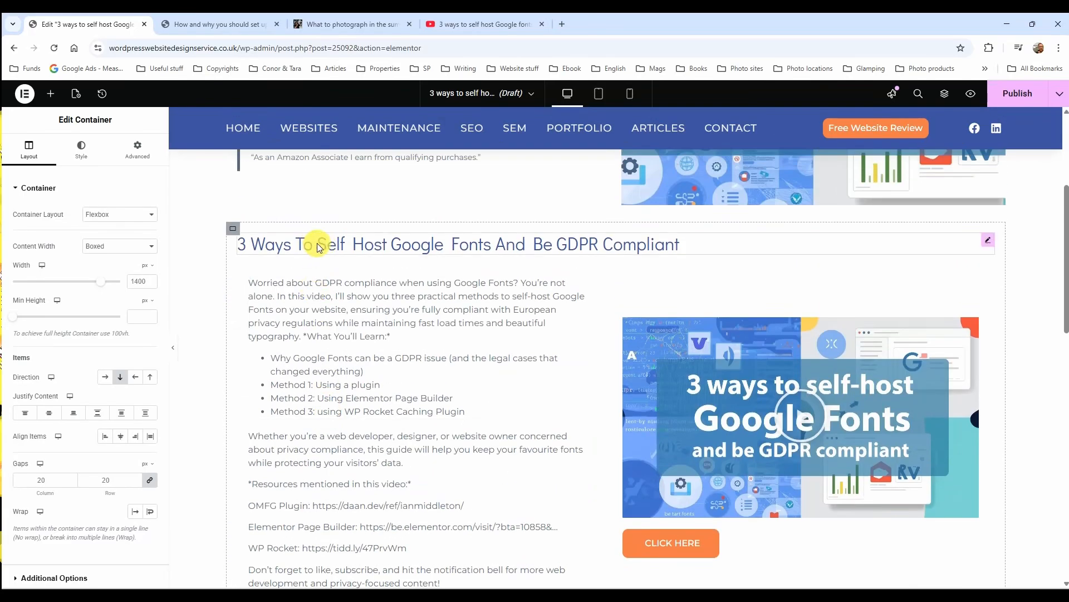
pyautogui.click(319, 247)
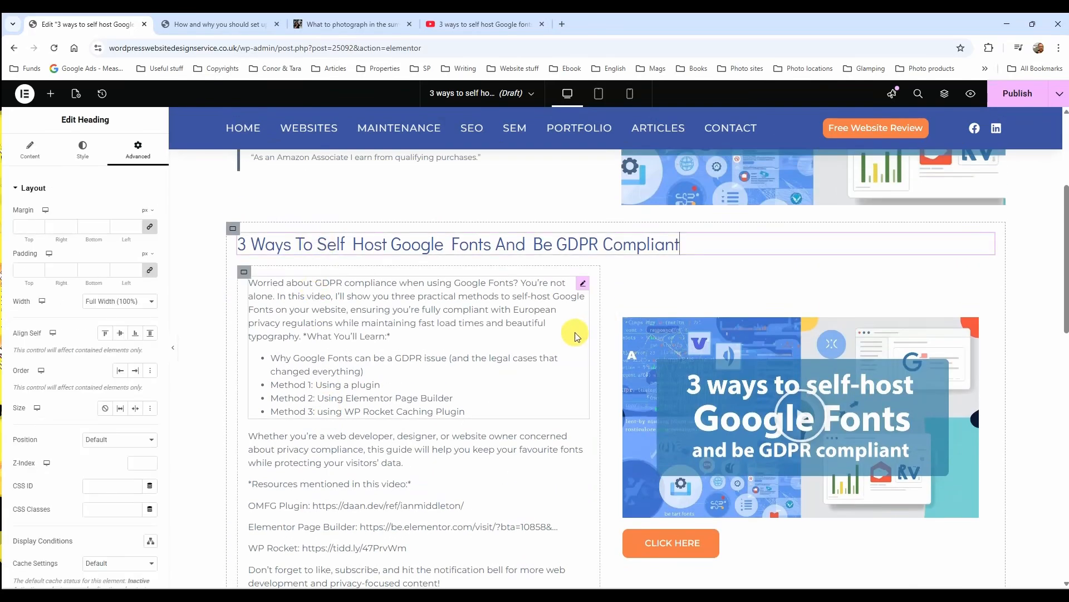
pyautogui.scroll(-4, 576, 333)
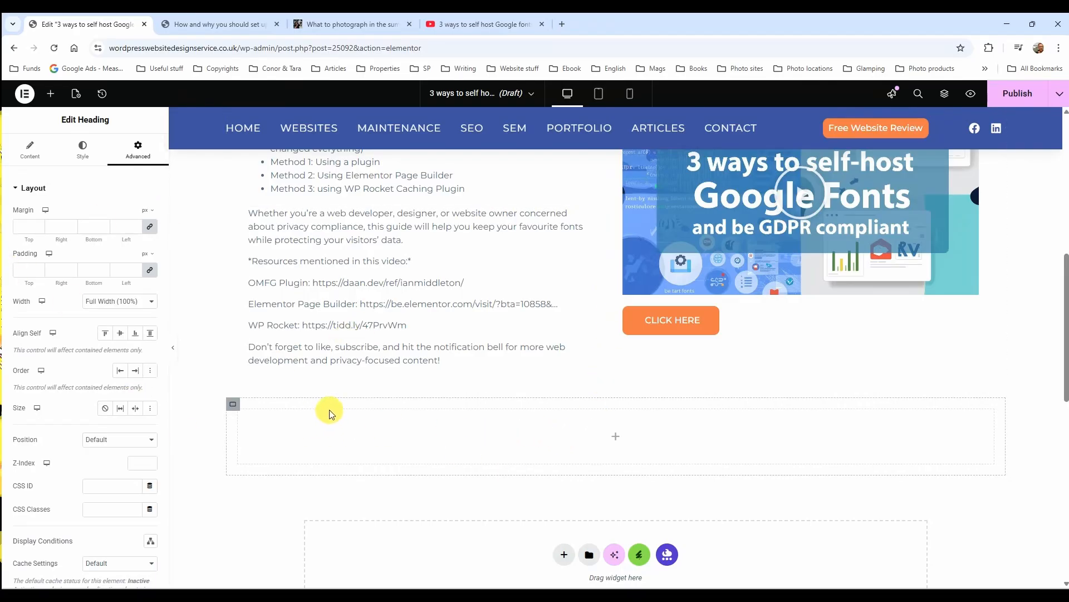
pyautogui.rightClick(233, 408)
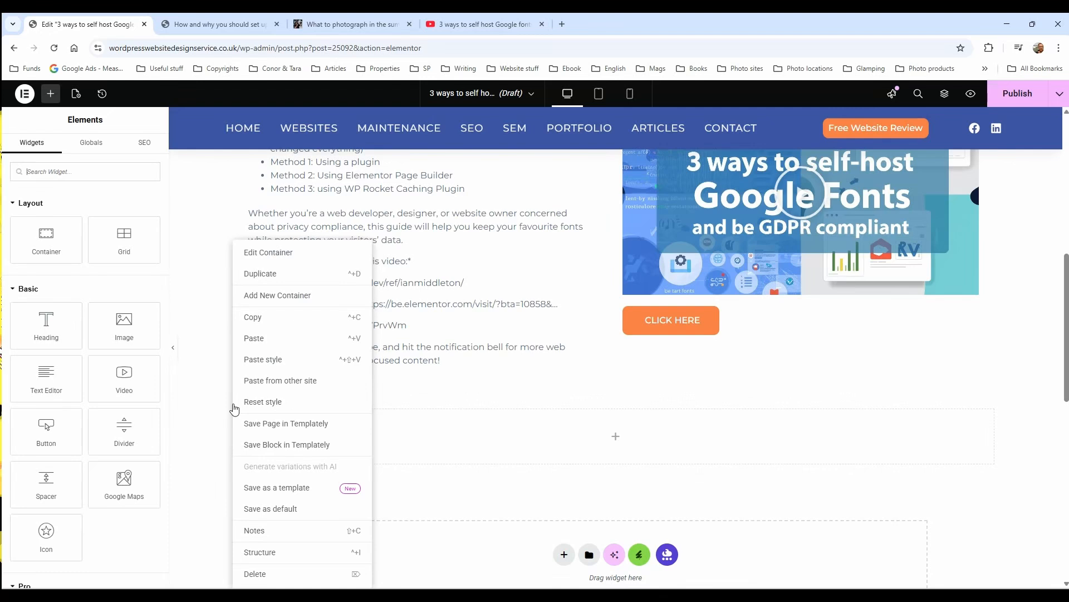
pyautogui.click(265, 574)
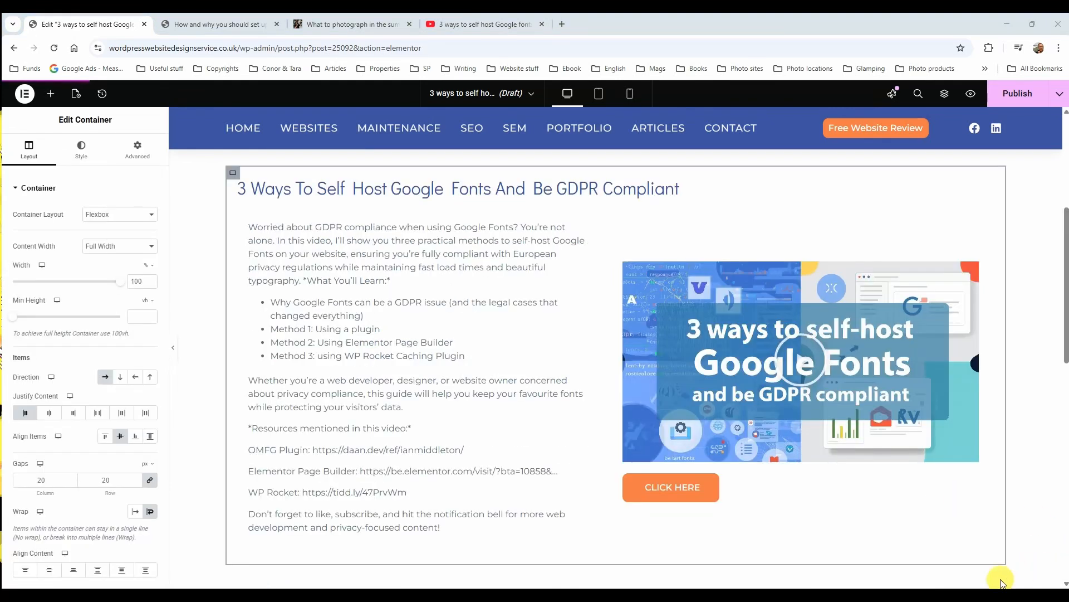
# Compare how the video section's heading, description and video lay out in the desktop, tablet and mobile previews
pyautogui.scroll(3, 499, 267)
pyautogui.scroll(-3, 499, 268)
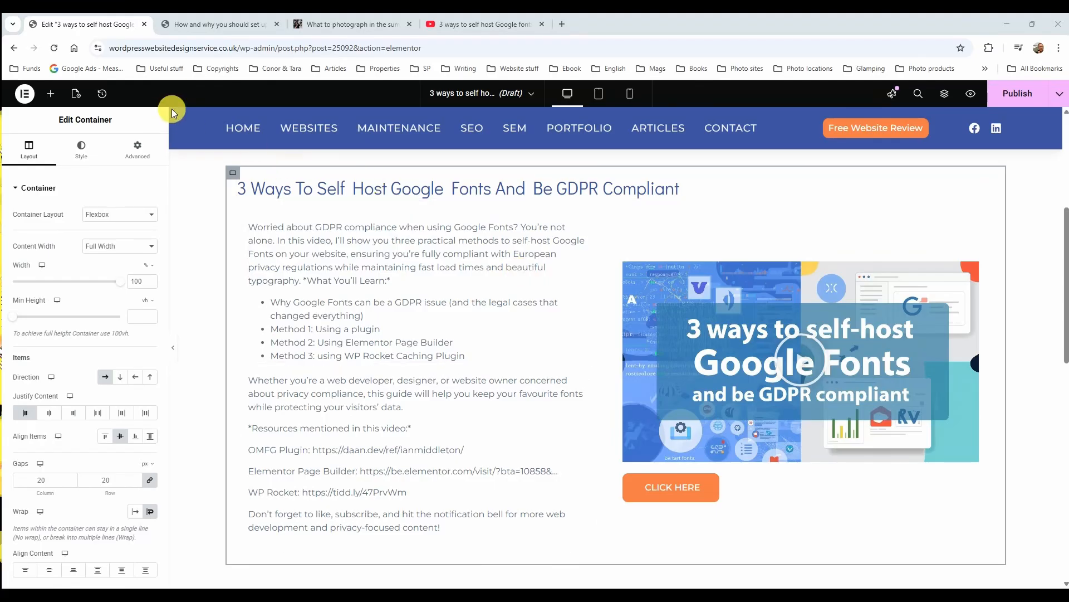
pyautogui.click(597, 95)
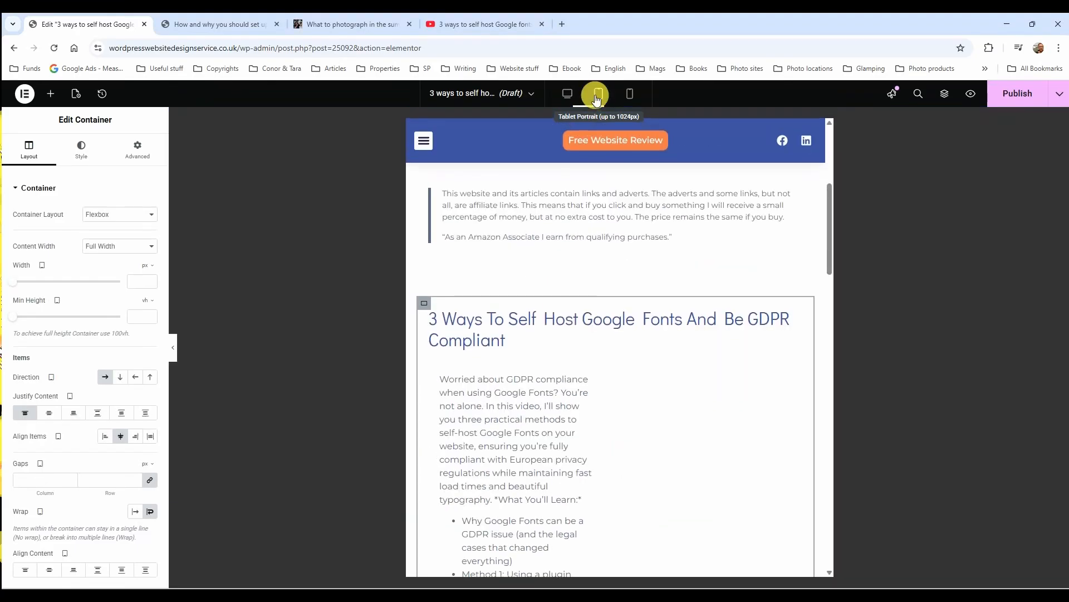
pyautogui.click(630, 95)
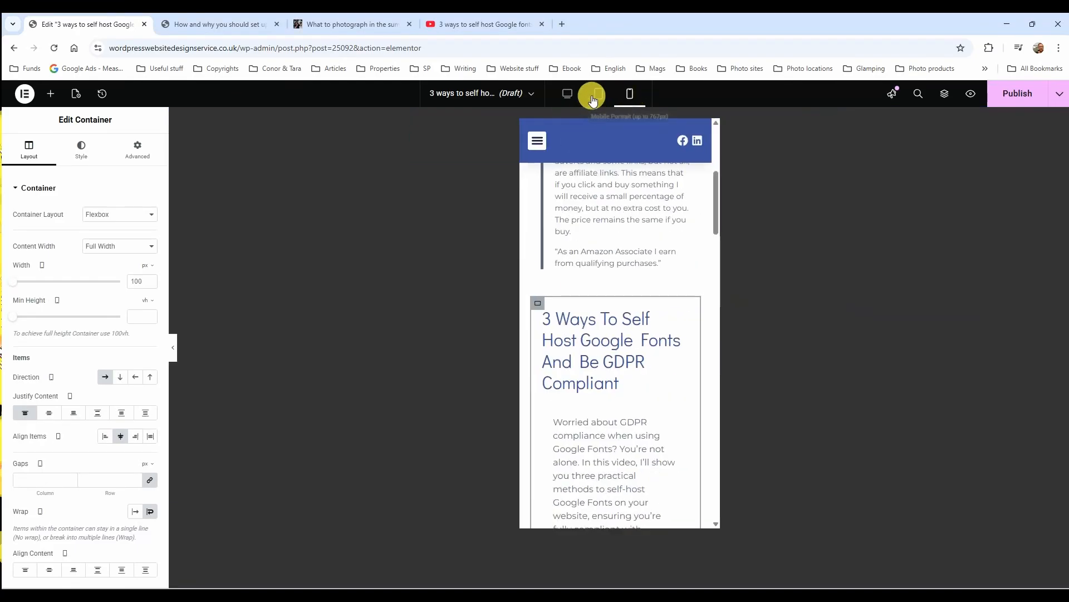
pyautogui.click(572, 102)
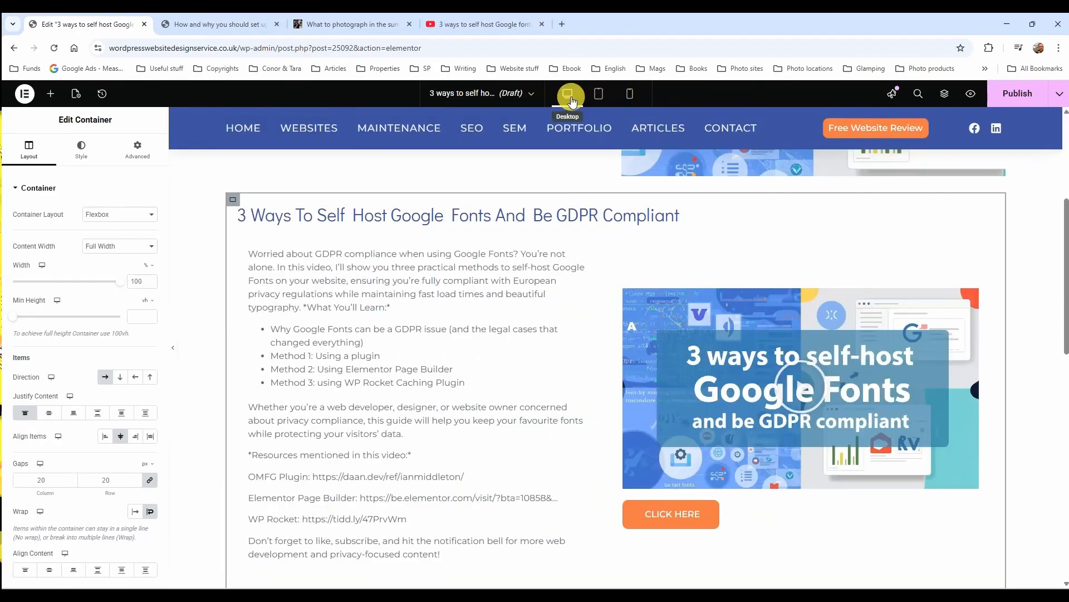
pyautogui.click(599, 93)
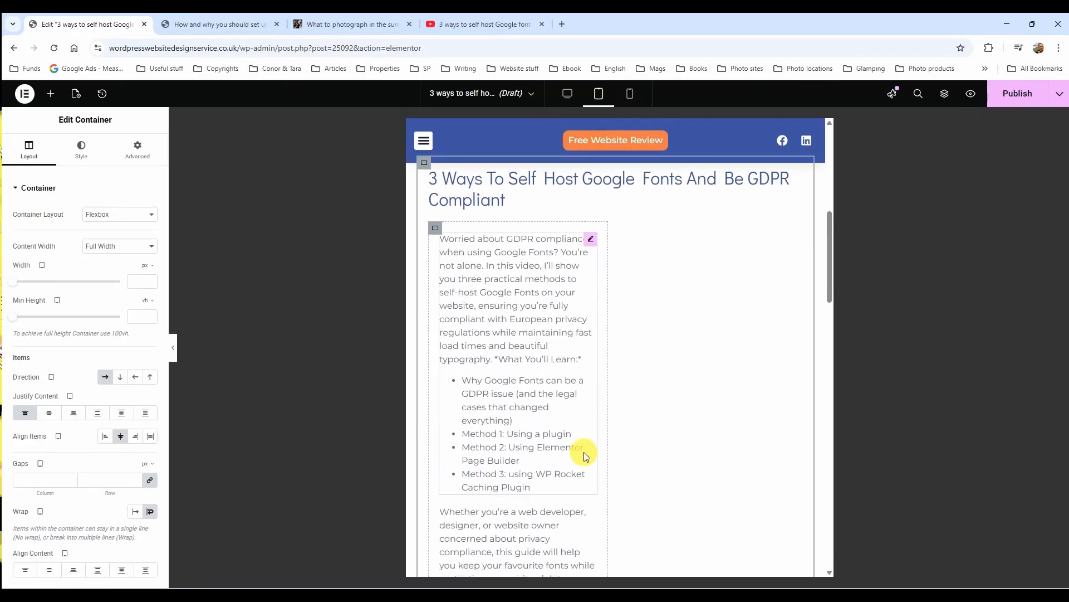
pyautogui.click(630, 93)
pyautogui.scroll(-10, 688, 345)
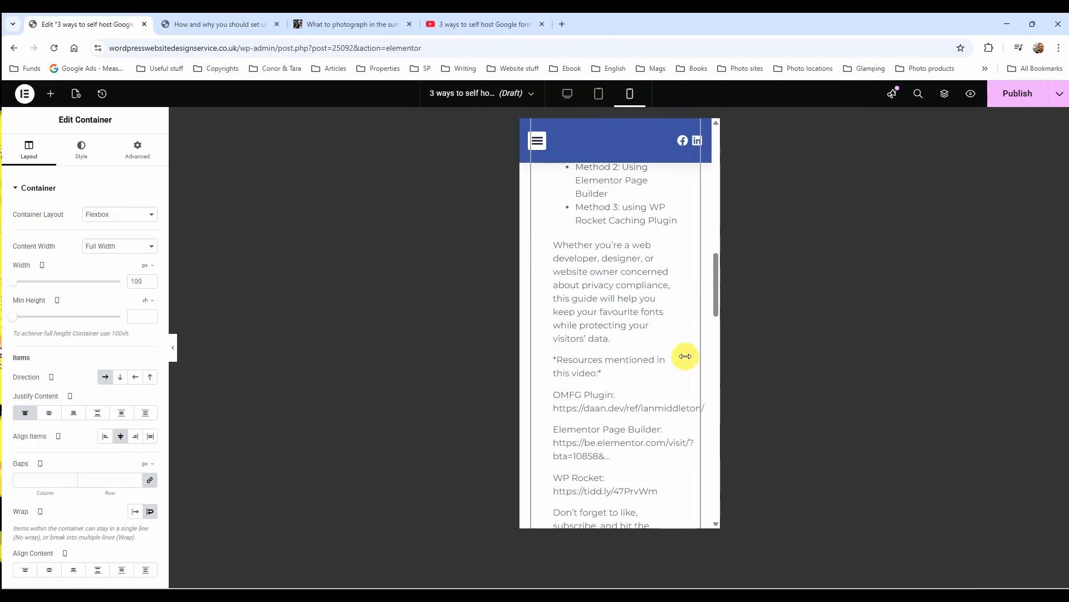
pyautogui.scroll(6, 646, 214)
pyautogui.click(598, 95)
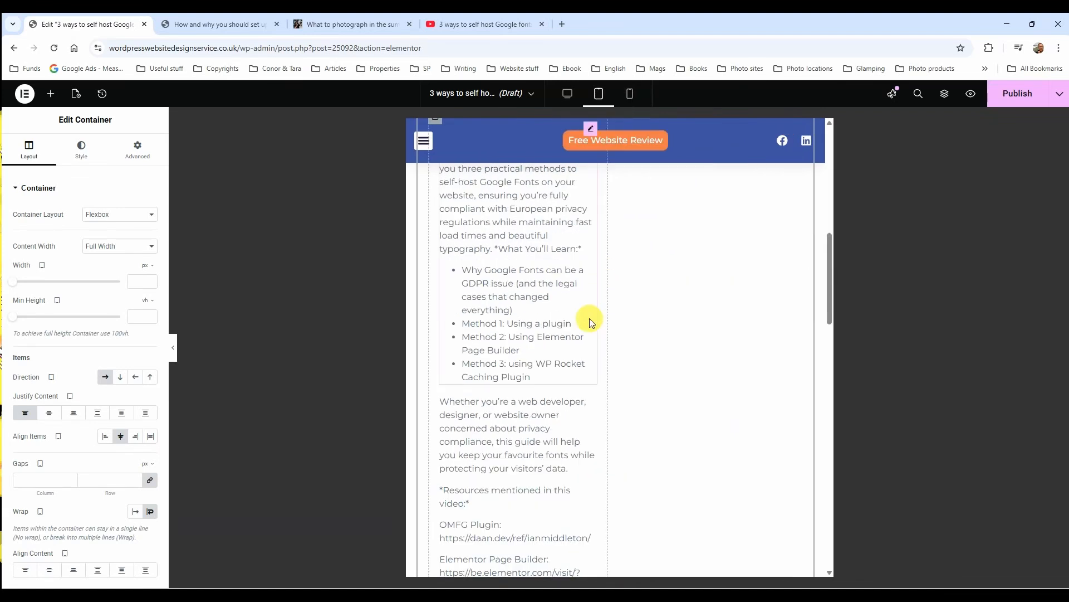
pyautogui.scroll(5, 613, 317)
pyautogui.click(567, 94)
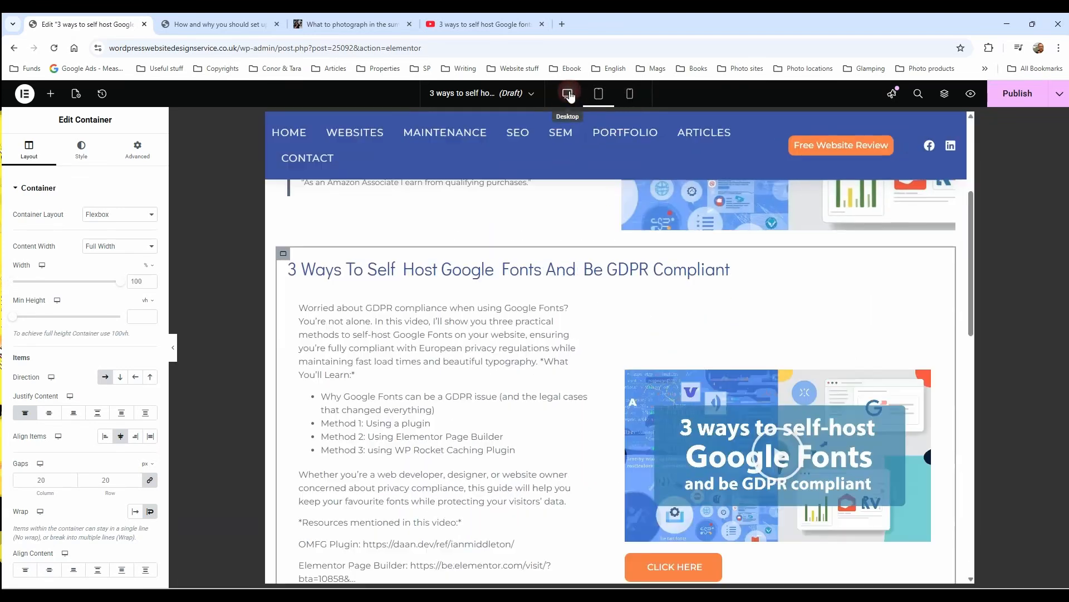
pyautogui.click(600, 94)
pyautogui.scroll(-1, 582, 412)
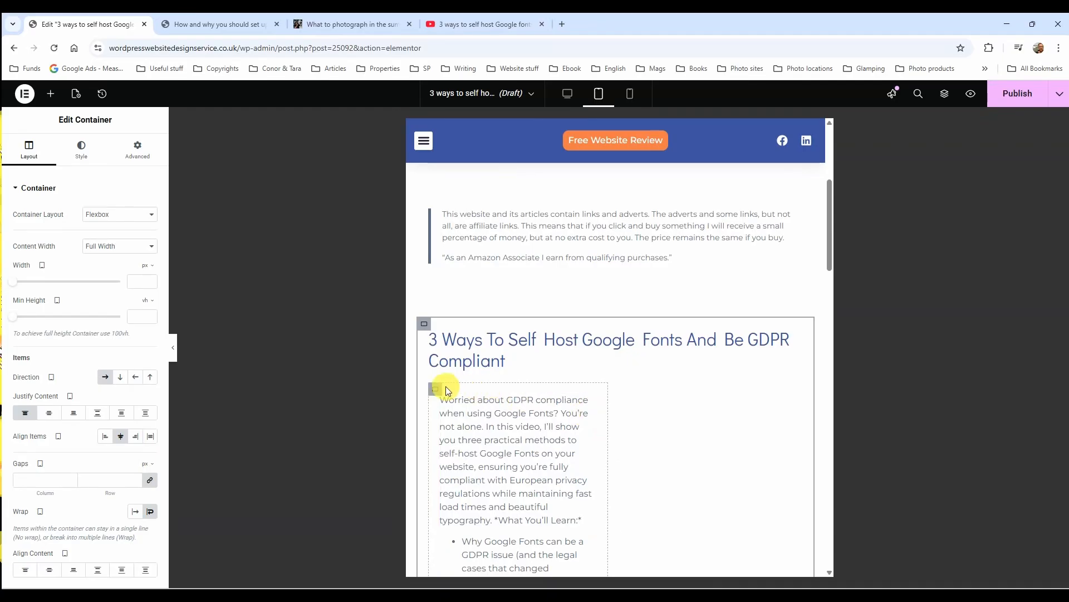
pyautogui.click(630, 94)
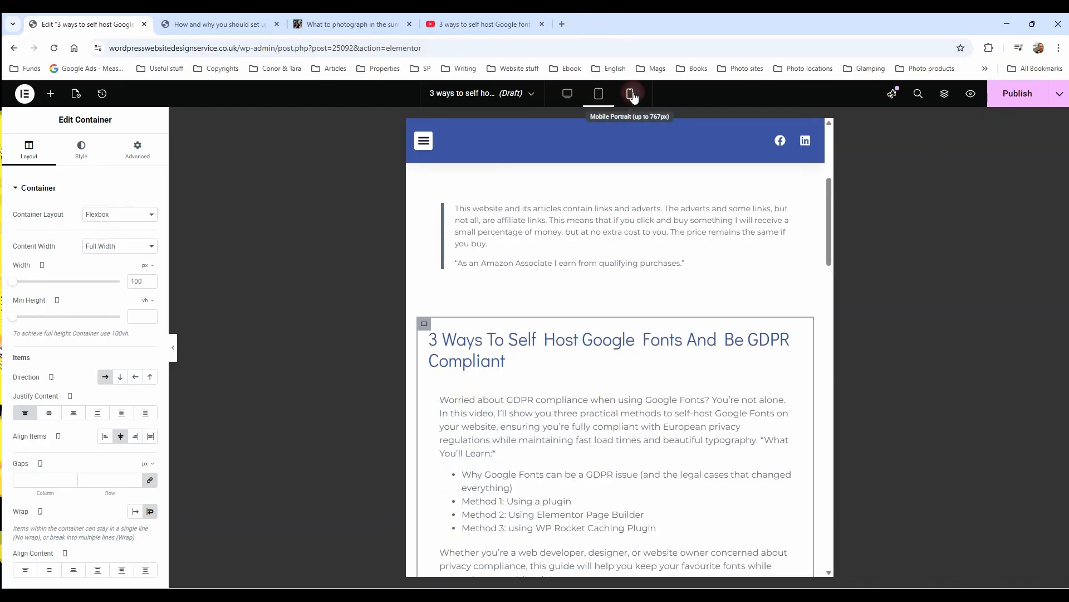
pyautogui.click(597, 96)
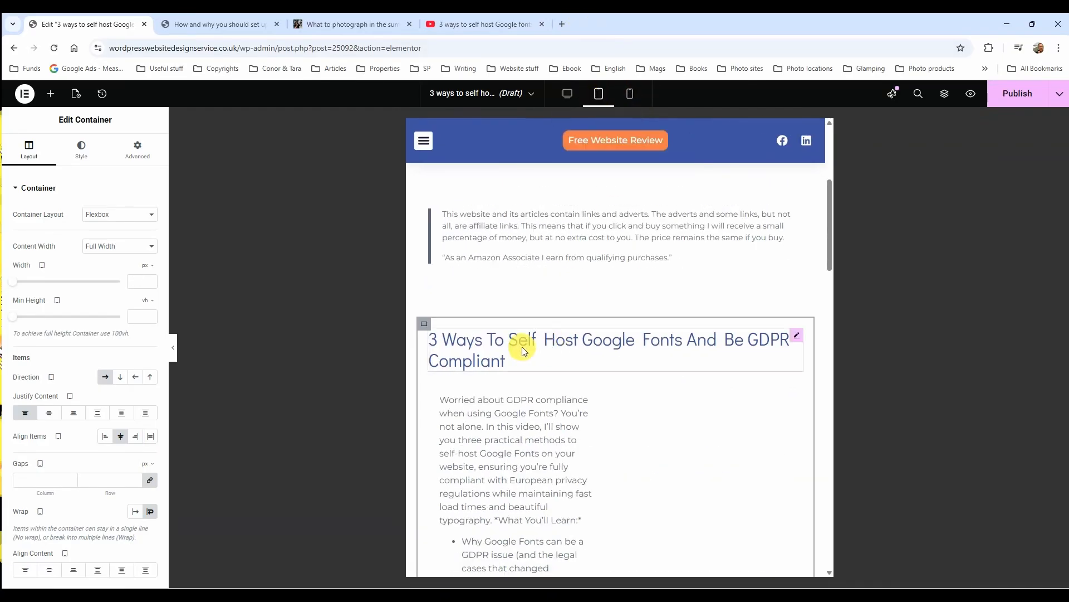
# In the tablet view, set the width of the container holding the video and button to 40%
pyautogui.click(487, 383)
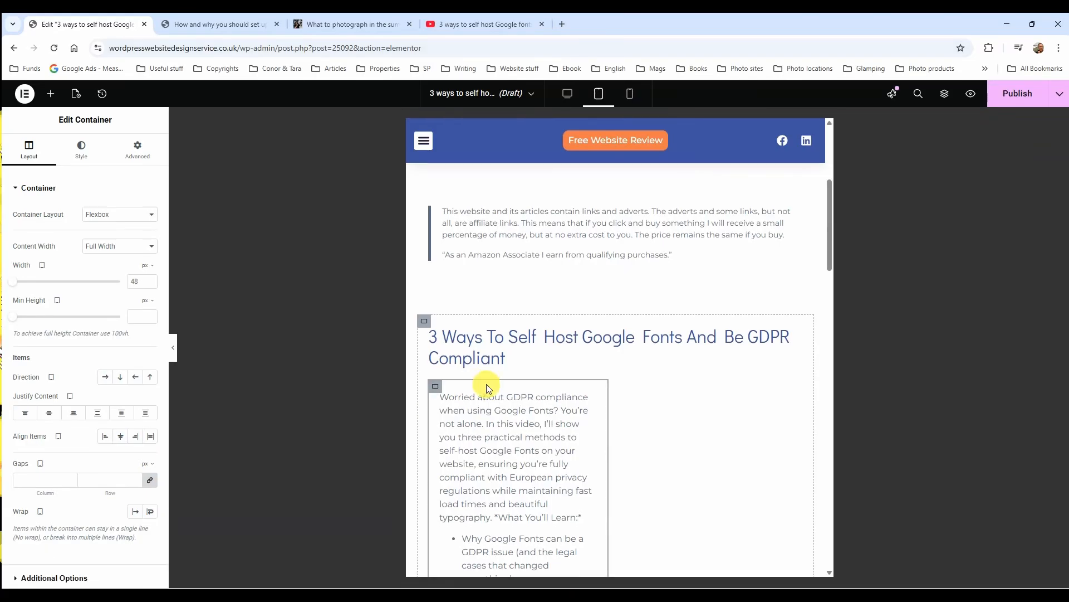
pyautogui.scroll(-2, 486, 383)
pyautogui.scroll(-12, 665, 384)
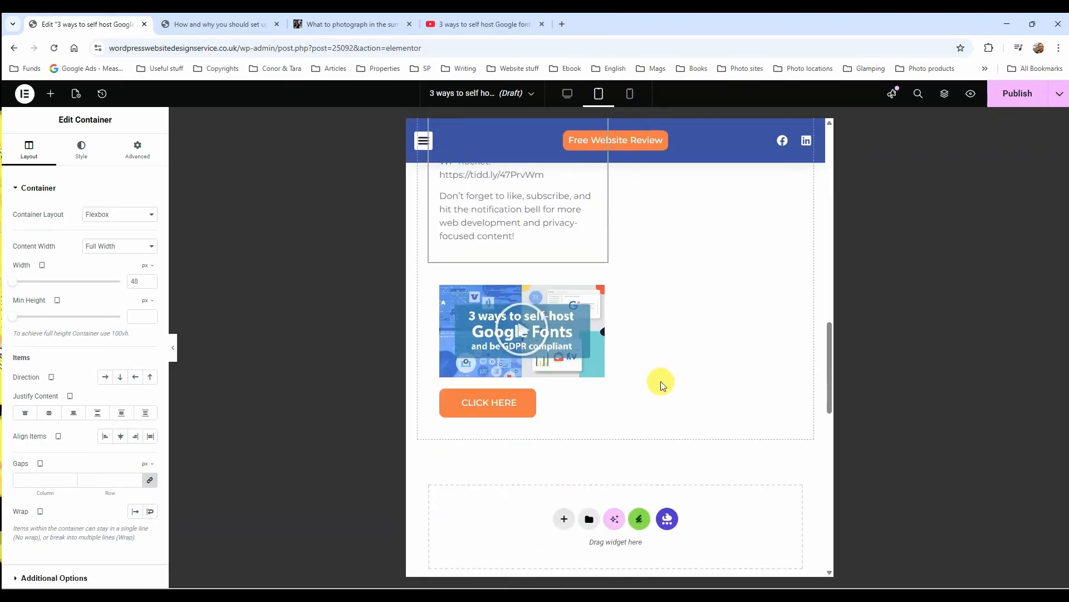
pyautogui.click(432, 275)
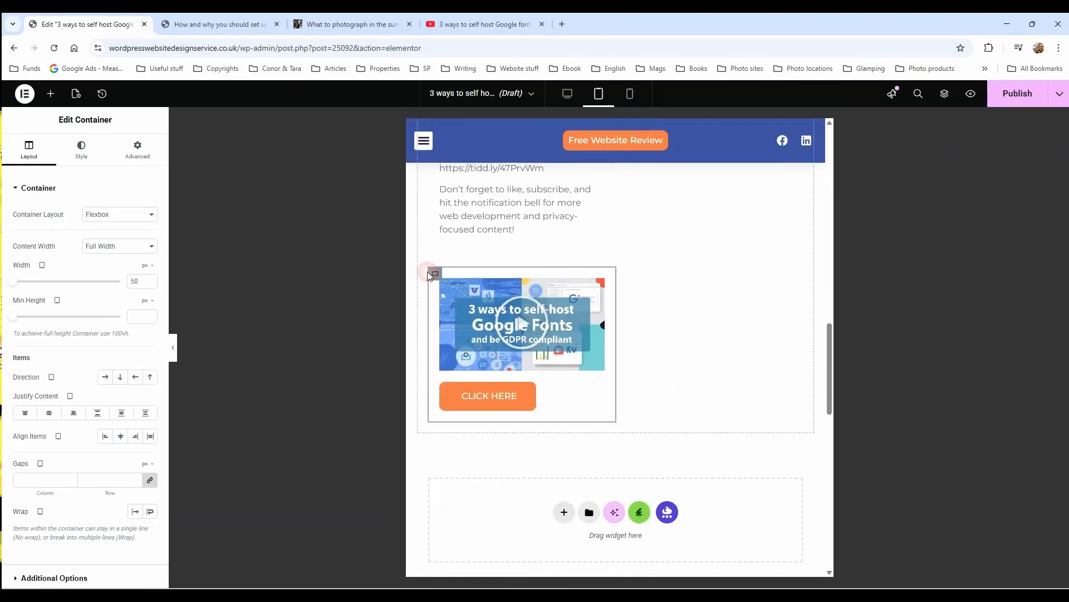
pyautogui.click(149, 286)
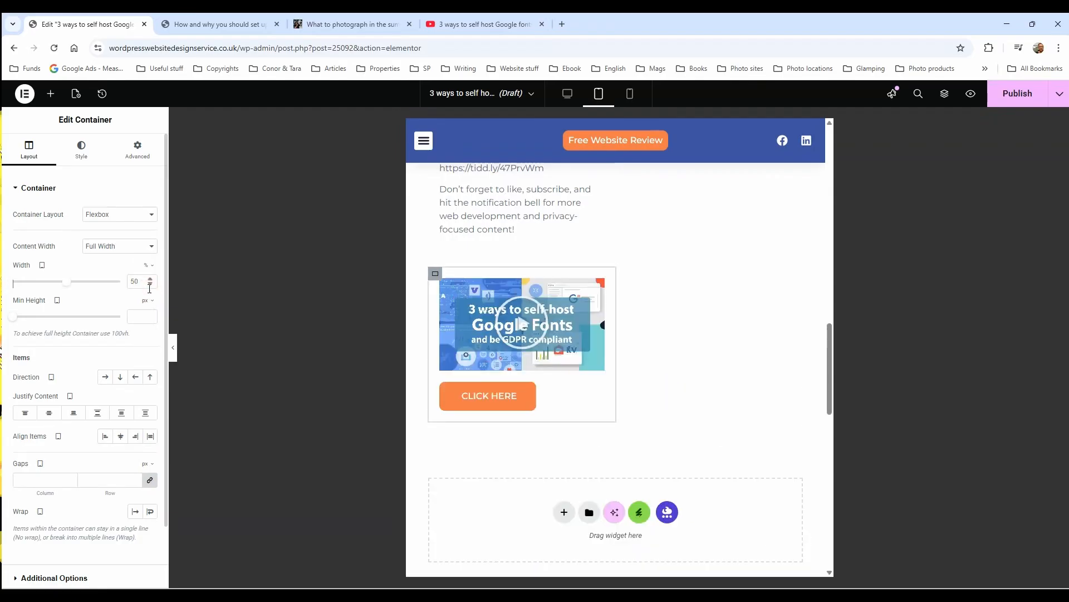
pyautogui.write('5')
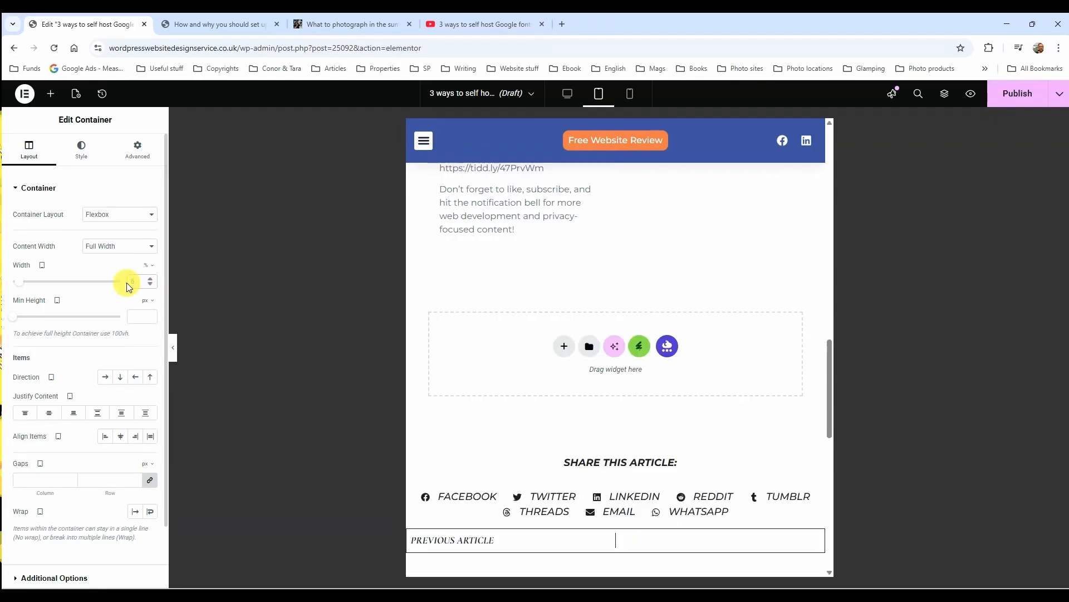
pyautogui.scroll(10, 481, 320)
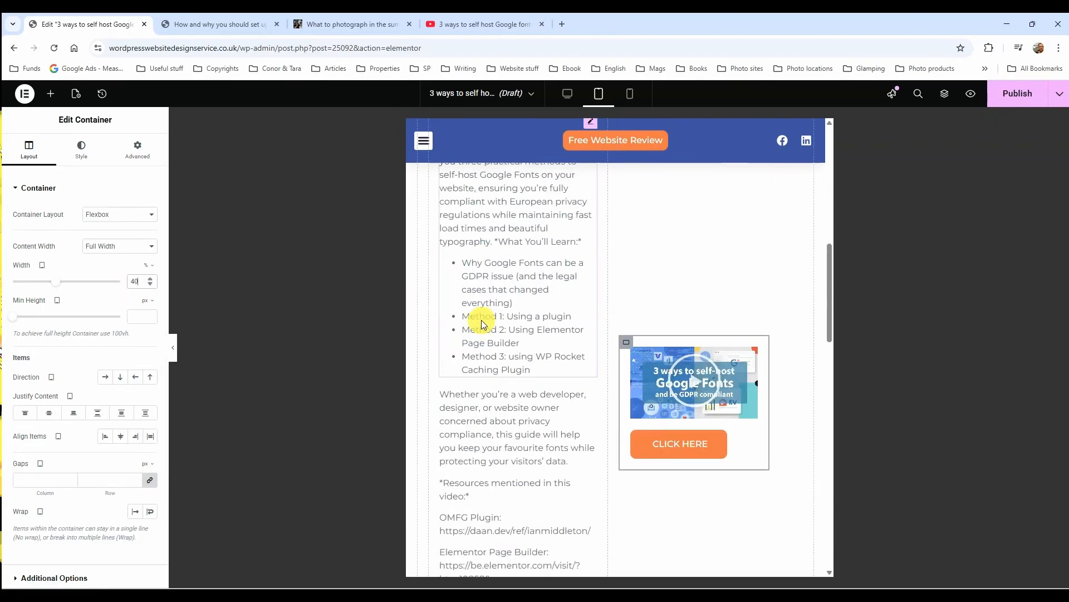
# In the tablet view, set the width of the container holding the description texts to 100%
pyautogui.scroll(2, 608, 335)
pyautogui.scroll(-3, 663, 402)
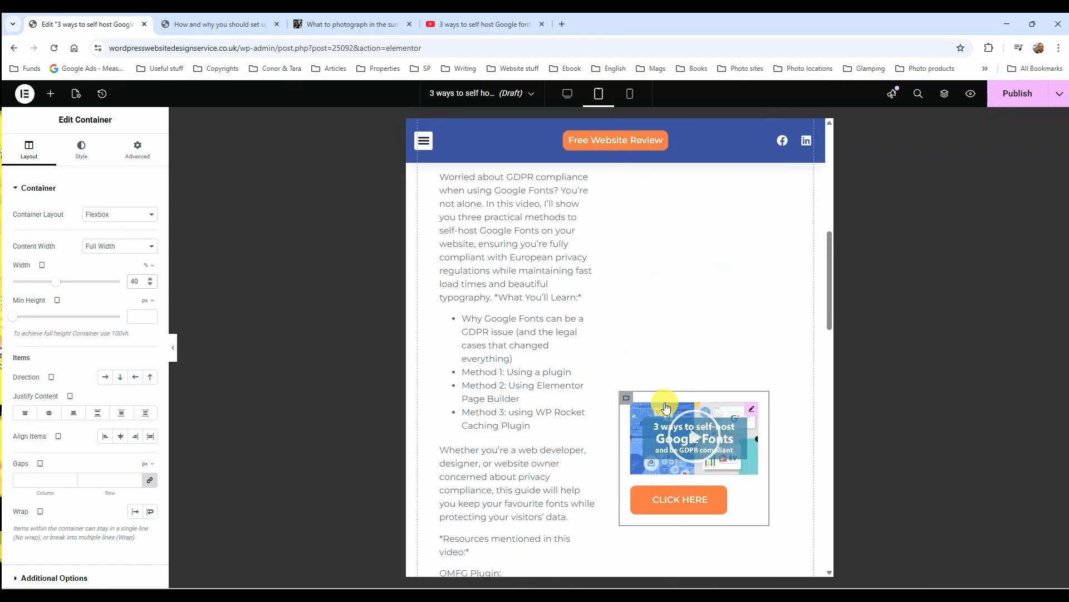
pyautogui.scroll(3, 606, 362)
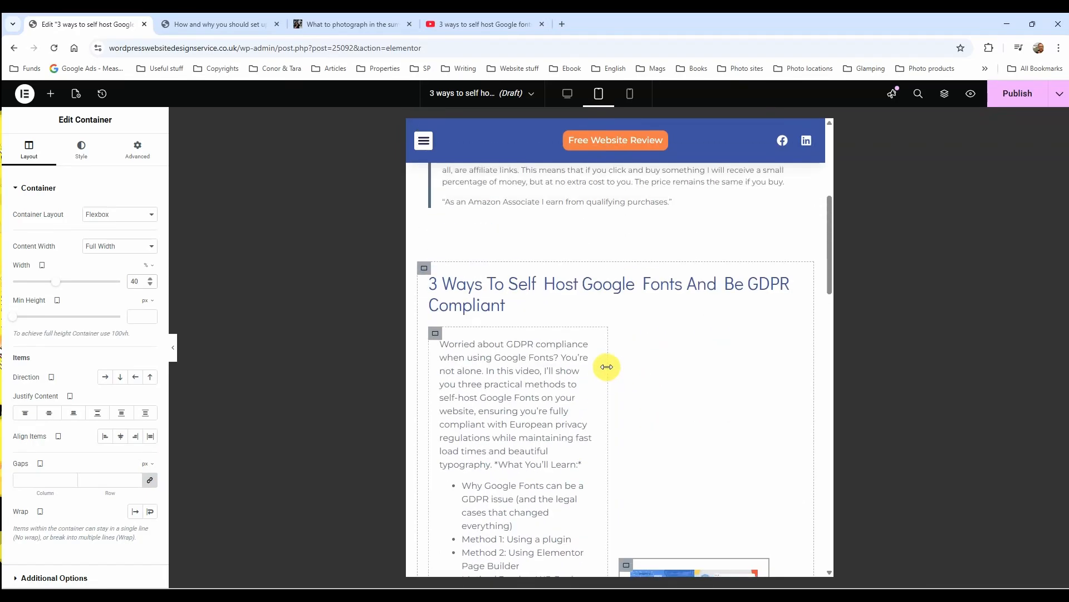
pyautogui.click(436, 334)
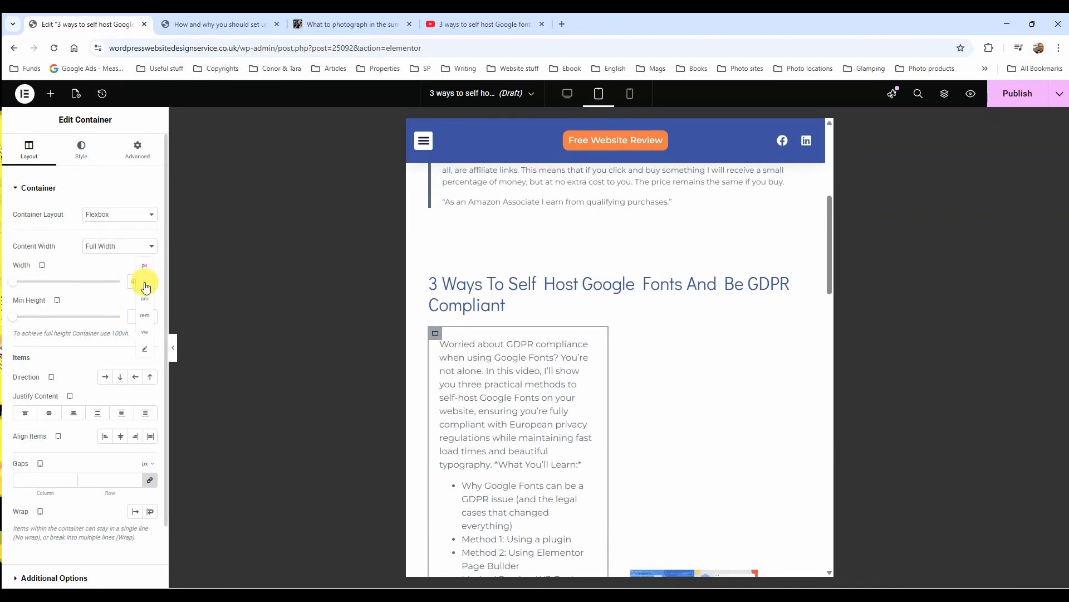
pyautogui.click(145, 283)
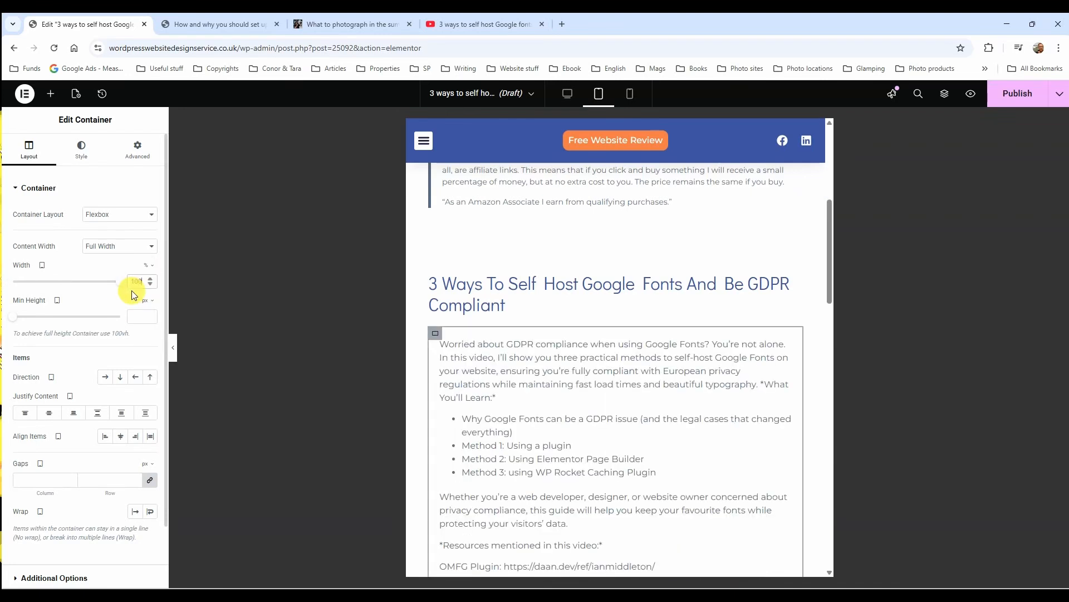
pyautogui.scroll(-4, 619, 299)
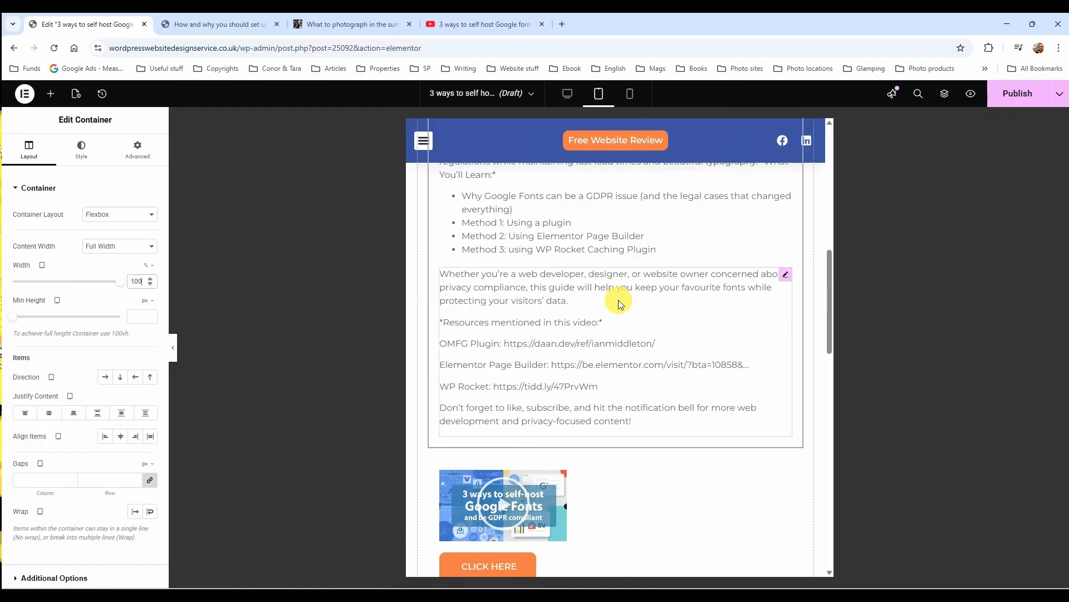
pyautogui.scroll(4, 619, 299)
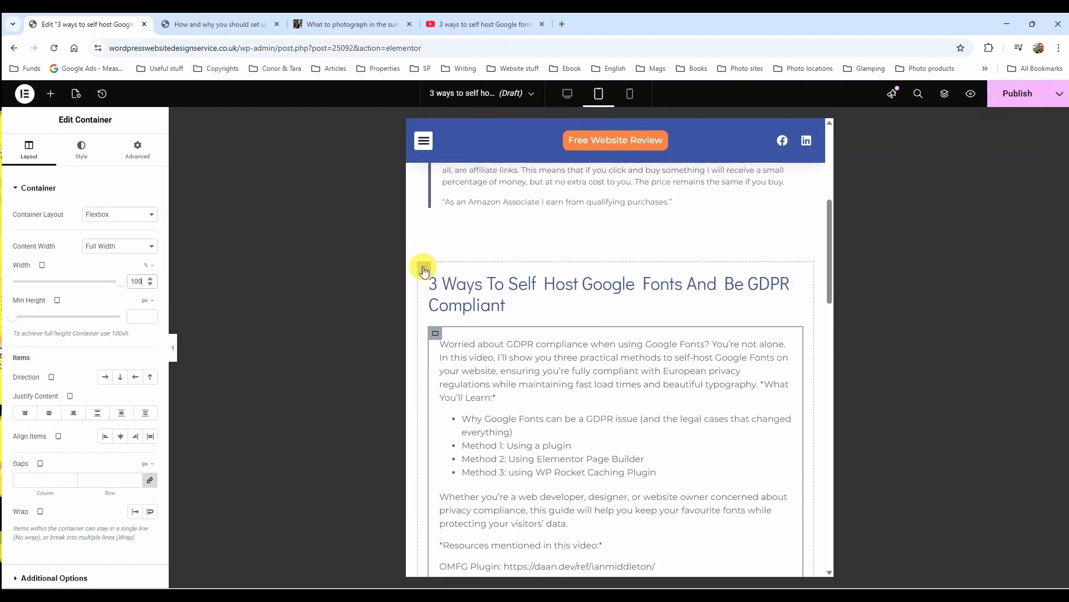
# In the tablet view, set the section container's direction to vertical column and the video and button container's width to 100%
pyautogui.click(425, 270)
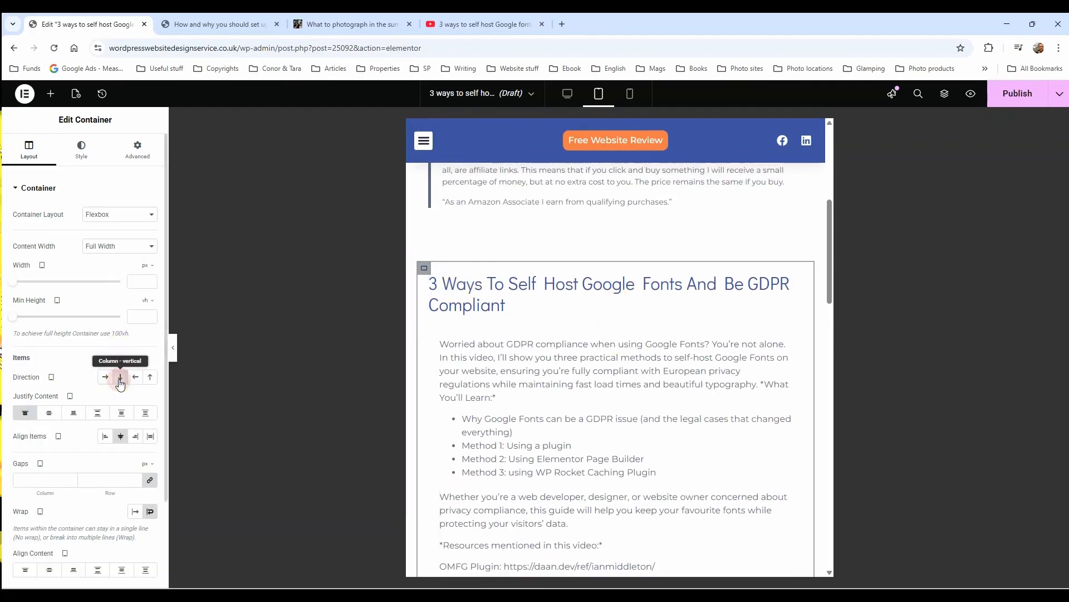
pyautogui.scroll(-6, 674, 362)
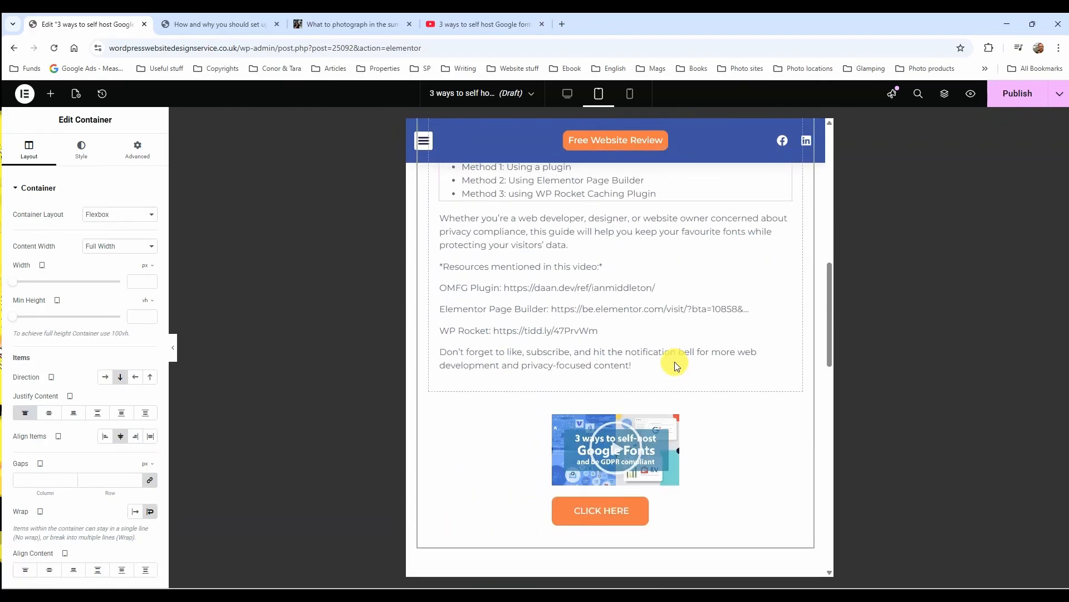
pyautogui.click(548, 353)
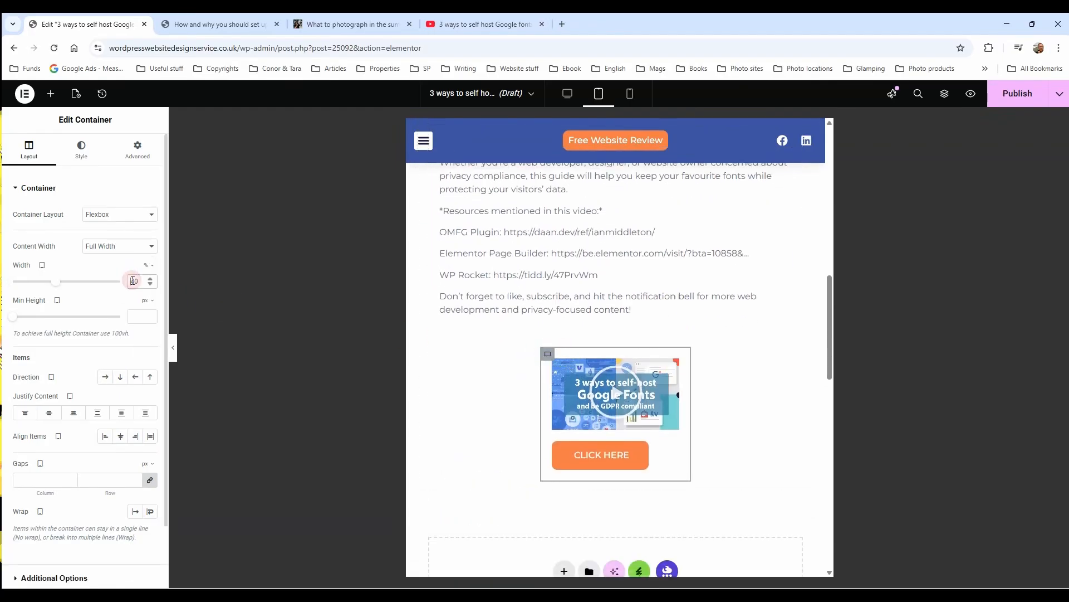
pyautogui.write('100')
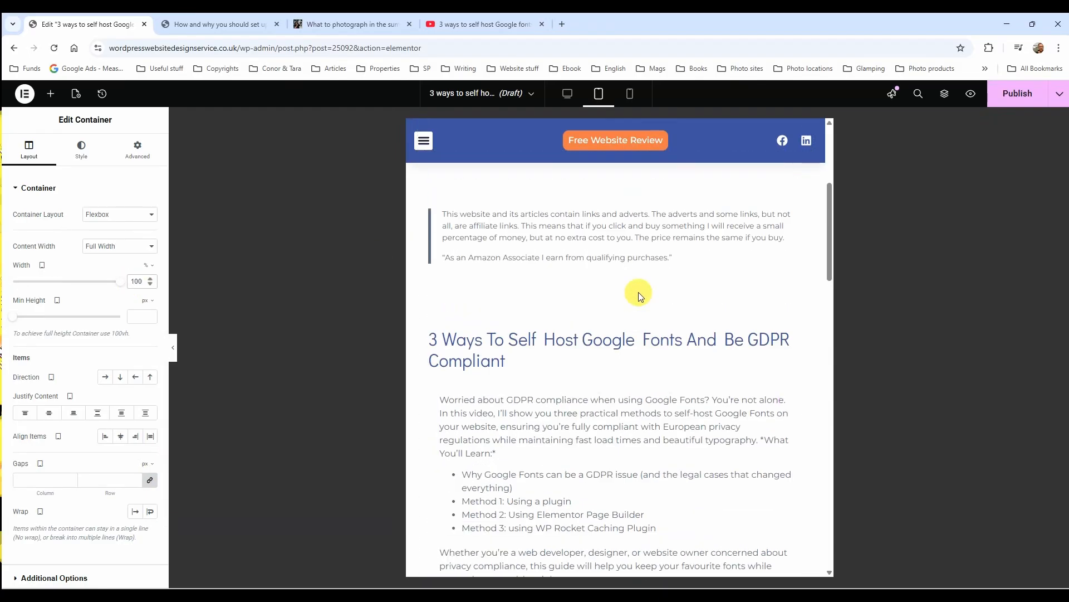
pyautogui.scroll(-5, 638, 293)
pyautogui.scroll(9, 637, 293)
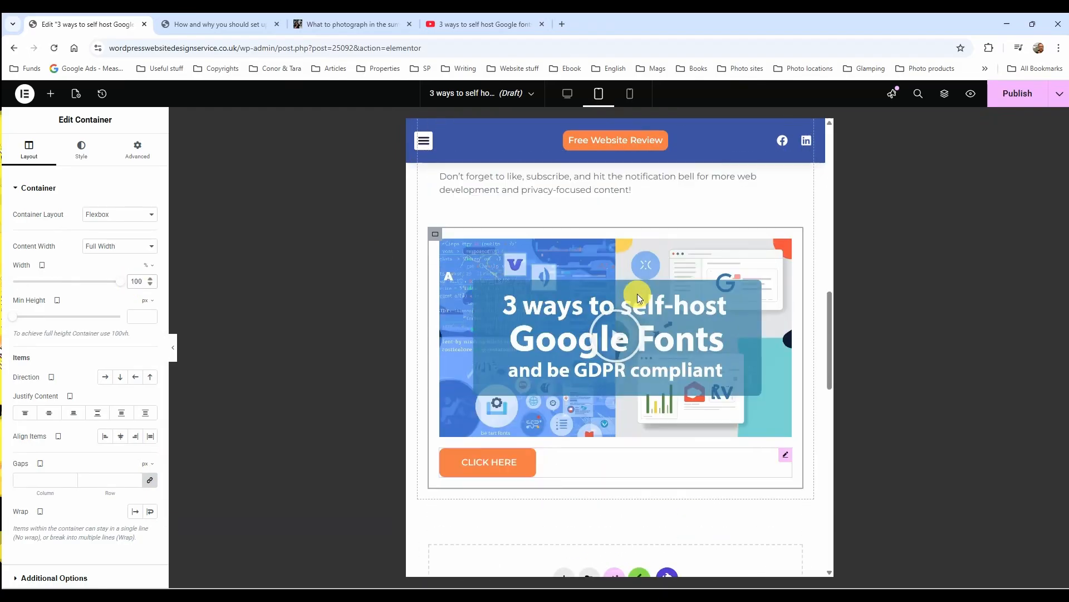
pyautogui.scroll(6, 637, 293)
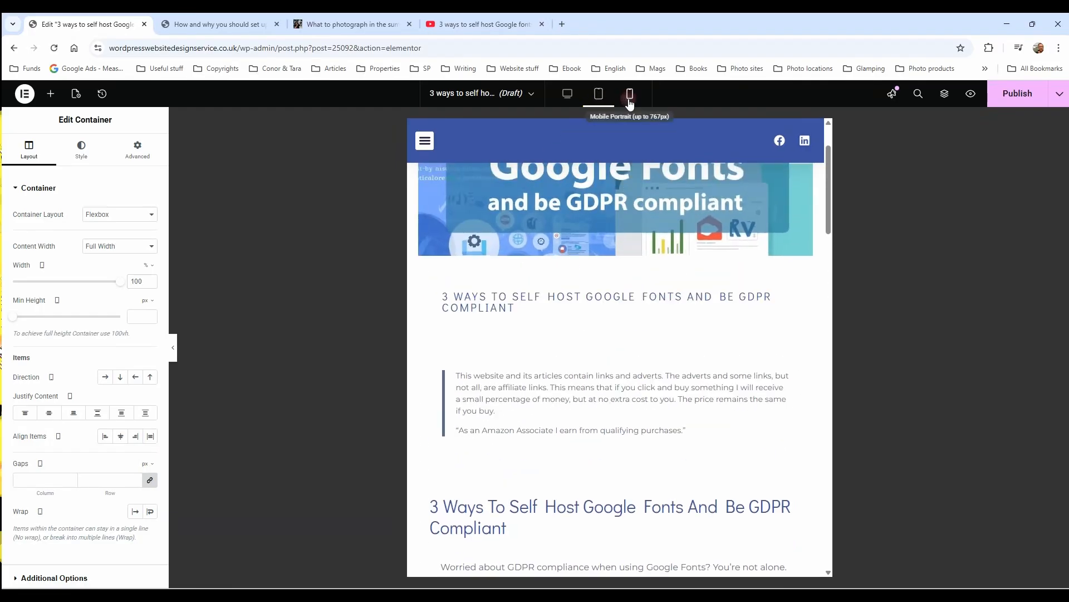
# Review the video section's heading, description texts and video in the mobile and tablet previews, and switch back to the desktop view
pyautogui.click(629, 95)
pyautogui.scroll(-10, 640, 505)
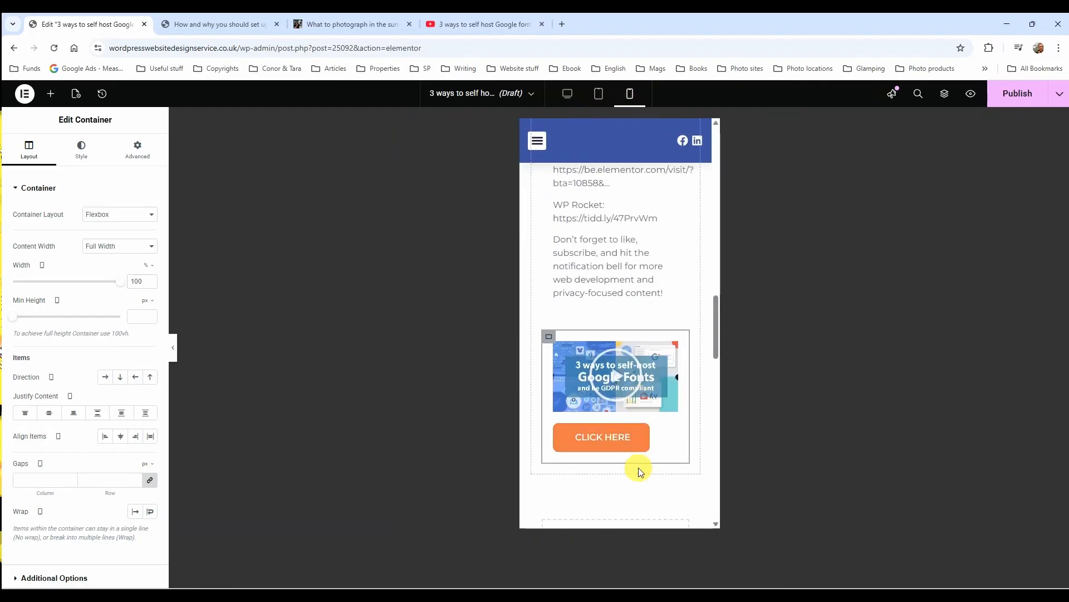
pyautogui.scroll(6, 638, 468)
pyautogui.scroll(-3, 671, 445)
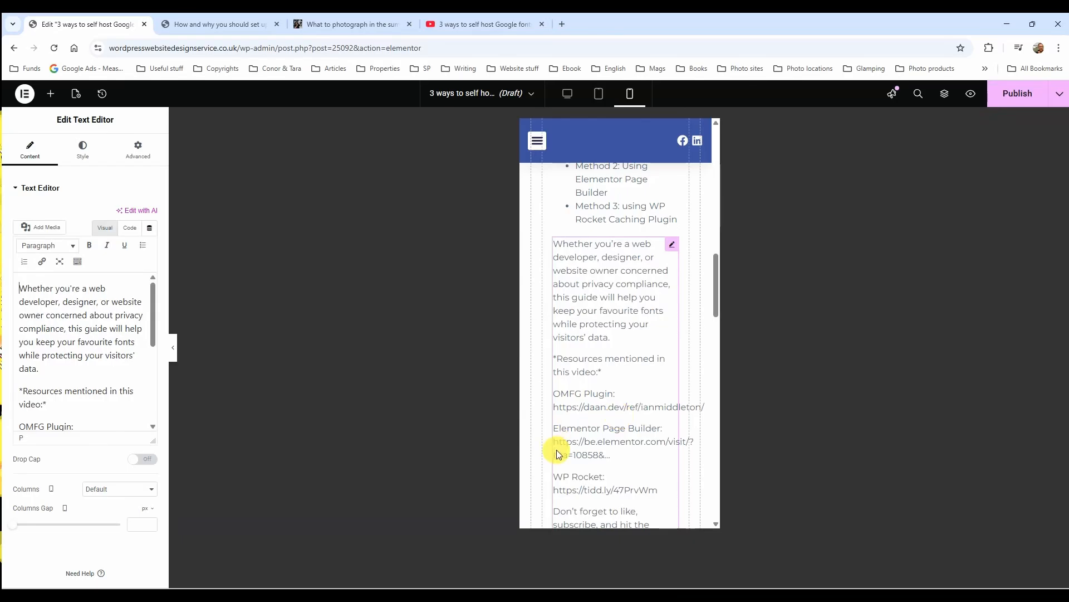
pyautogui.scroll(4, 580, 400)
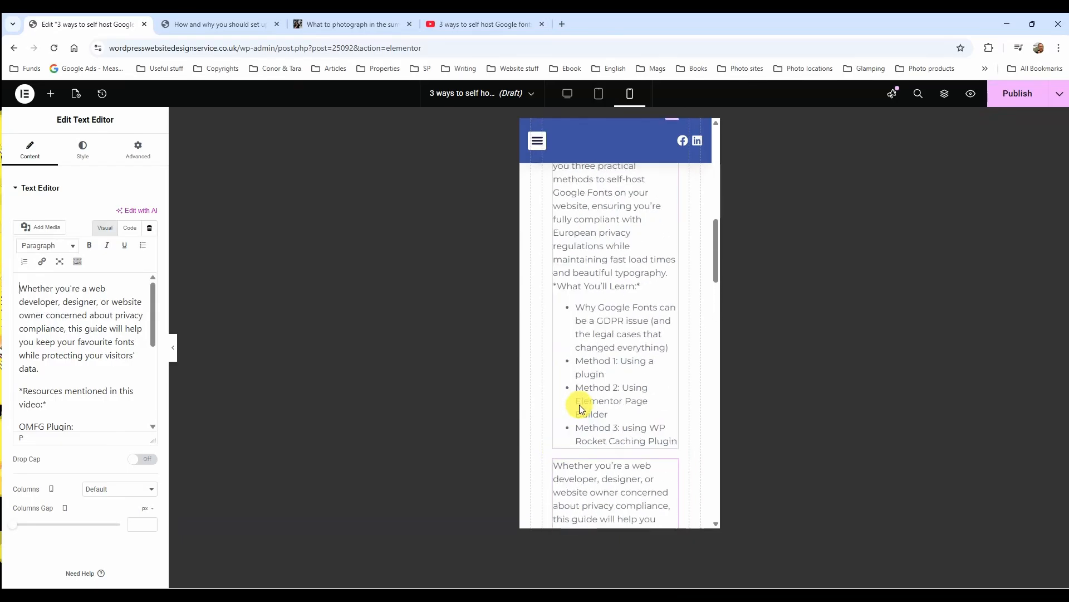
pyautogui.scroll(-10, 579, 404)
pyautogui.scroll(-3, 579, 403)
pyautogui.scroll(15, 579, 403)
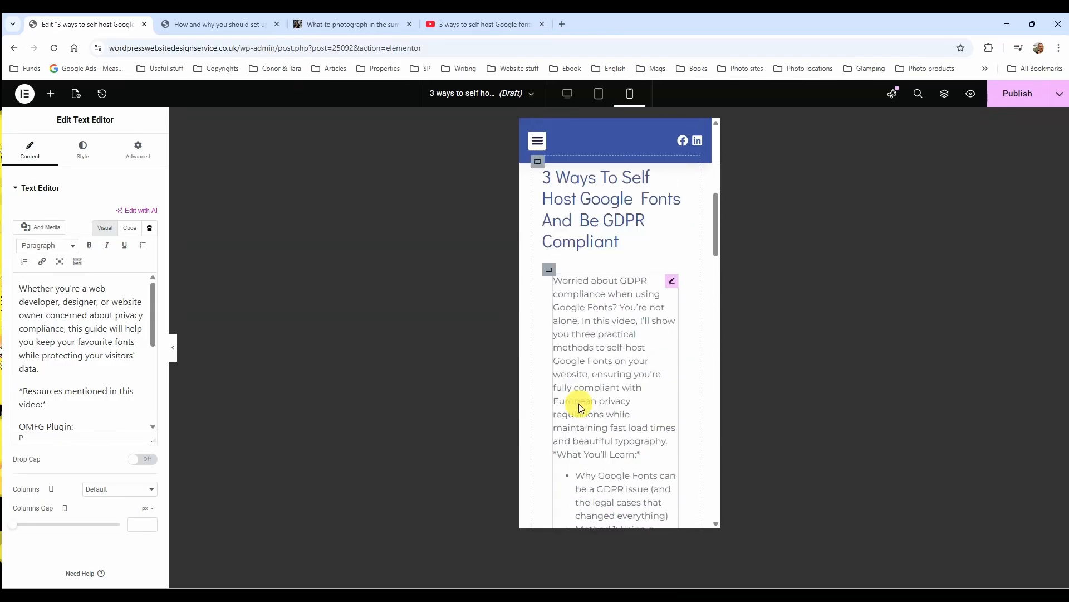
pyautogui.scroll(4, 580, 404)
pyautogui.scroll(-8, 579, 403)
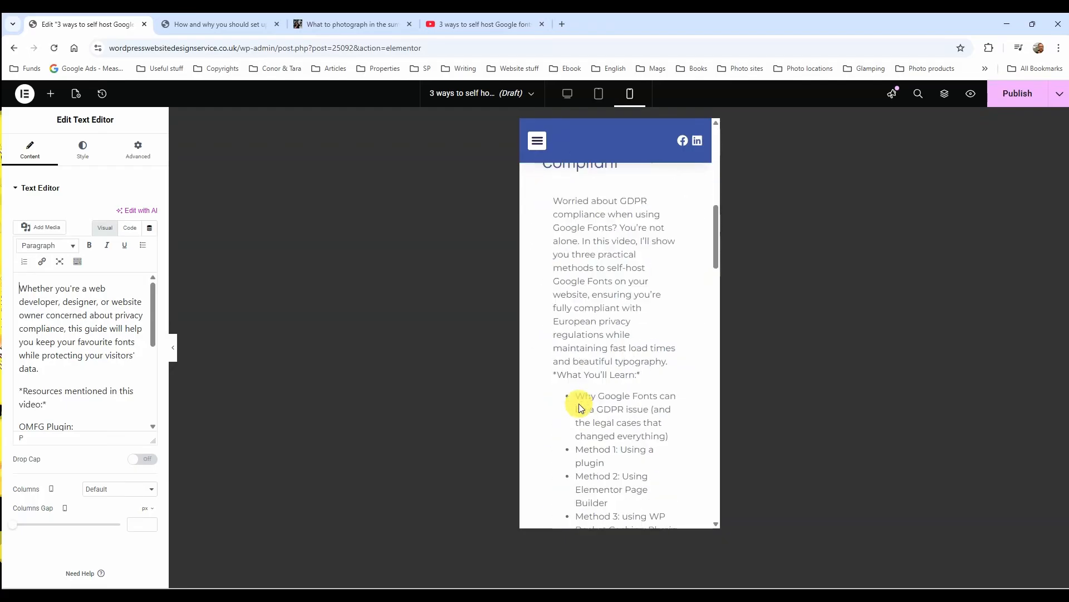
pyautogui.click(568, 99)
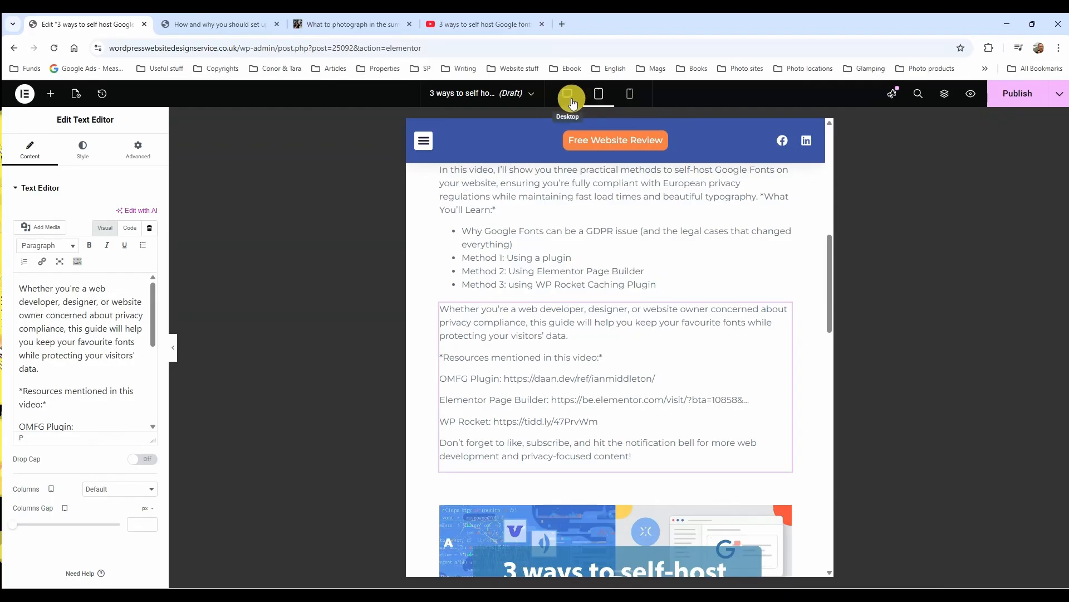
pyautogui.click(567, 95)
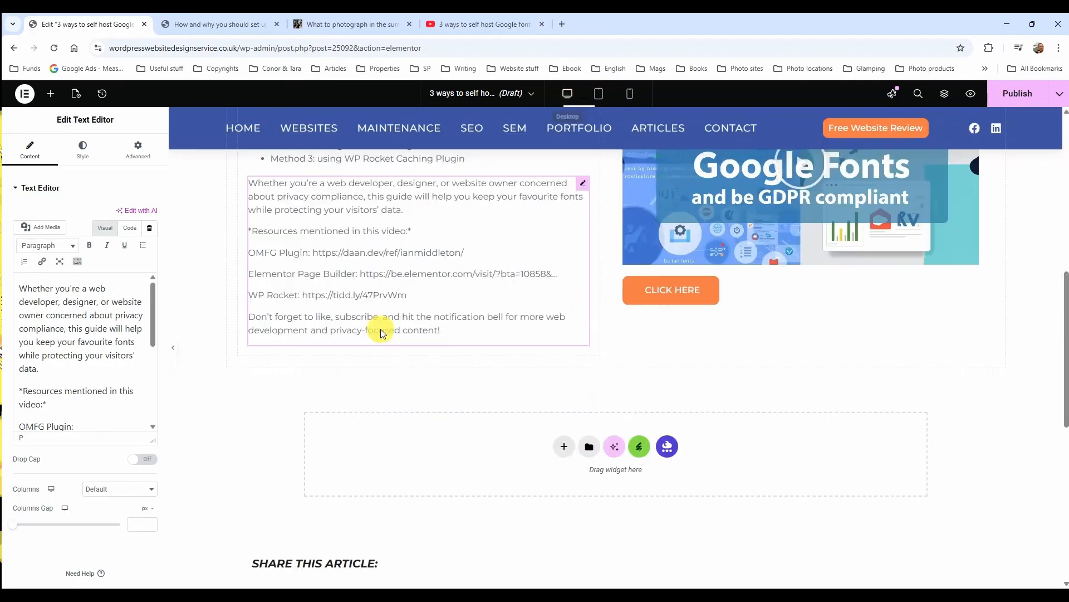
pyautogui.scroll(4, 745, 393)
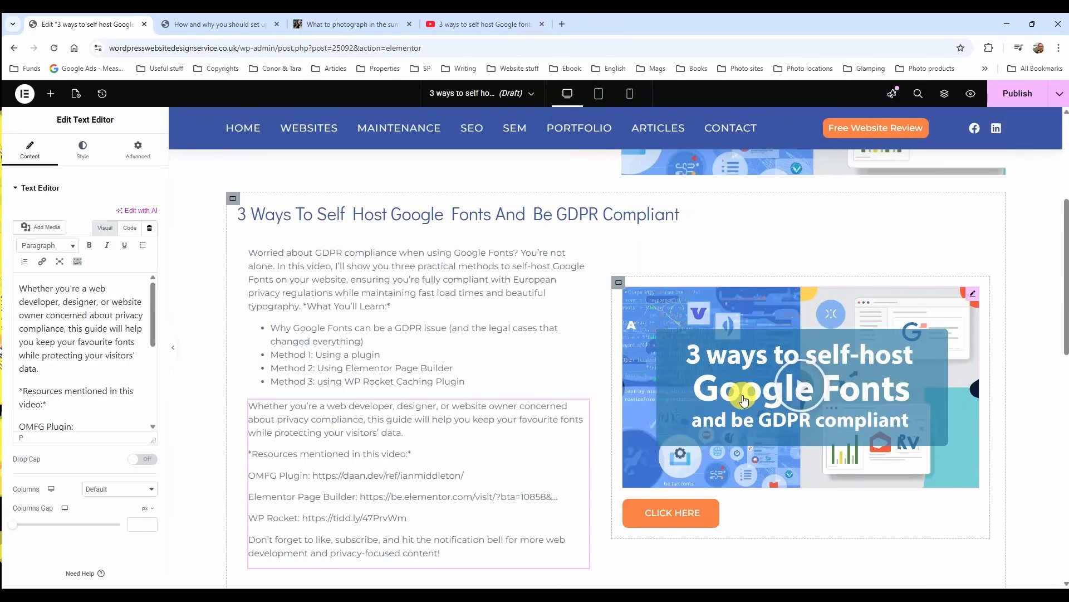
pyautogui.scroll(-1, 744, 400)
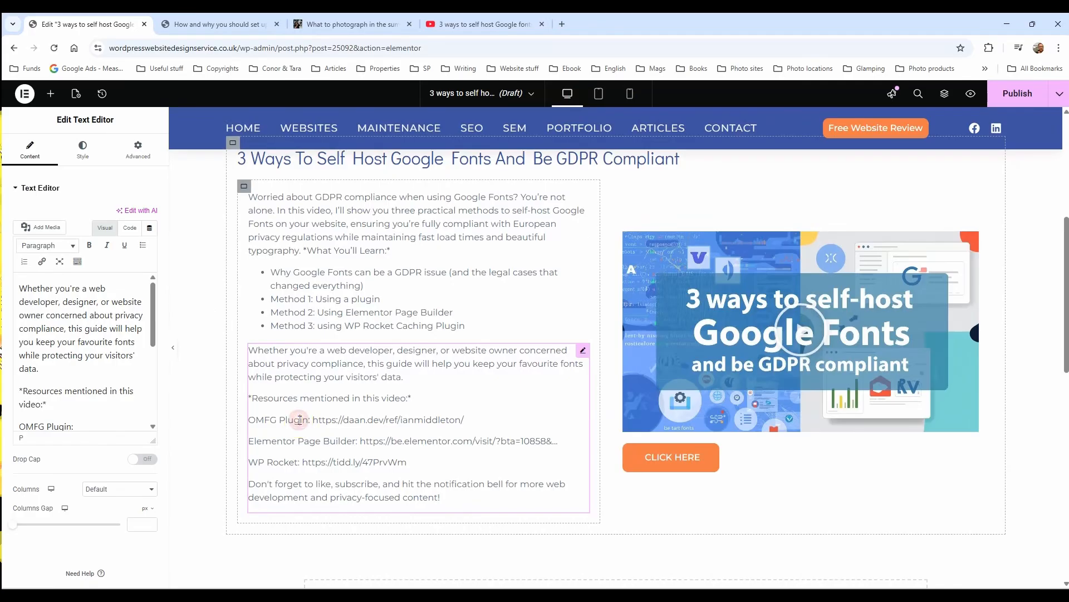
# In the second description text, add a link to "OMFG Plugin:" using the daan.dev URL copied from beside it
pyautogui.click(583, 350)
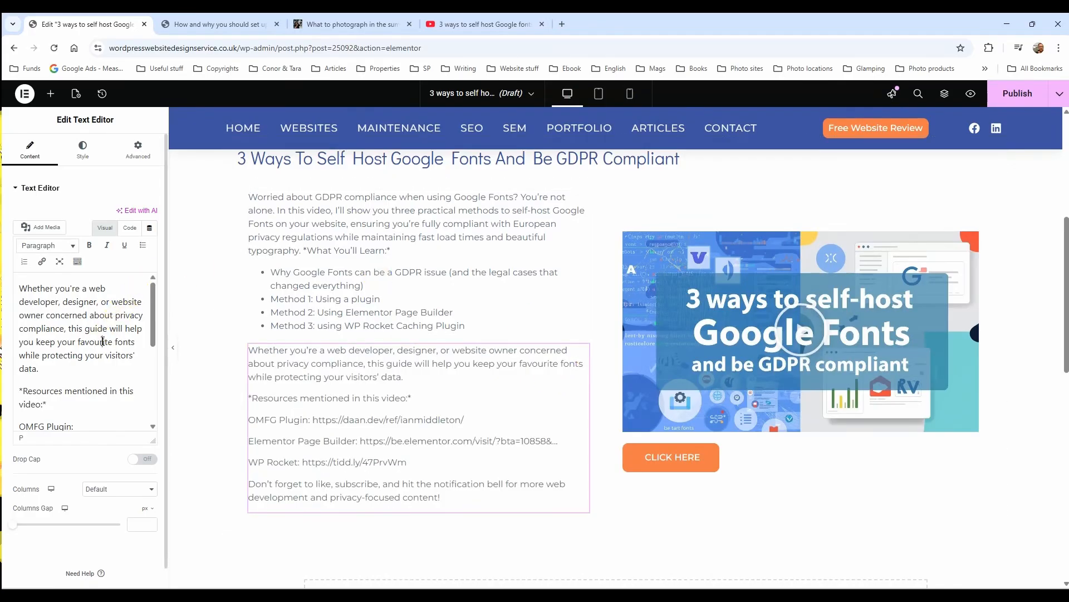
pyautogui.scroll(-3, 103, 340)
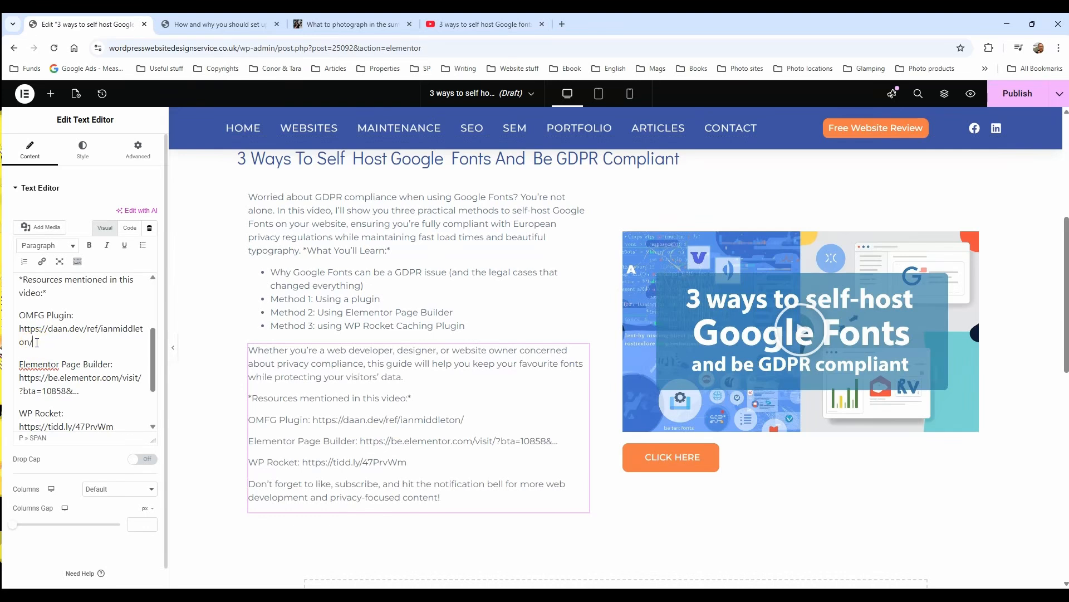
pyautogui.moveTo(37, 342); pyautogui.dragTo(12, 330)
pyautogui.hotkey('ctrl', 'c')
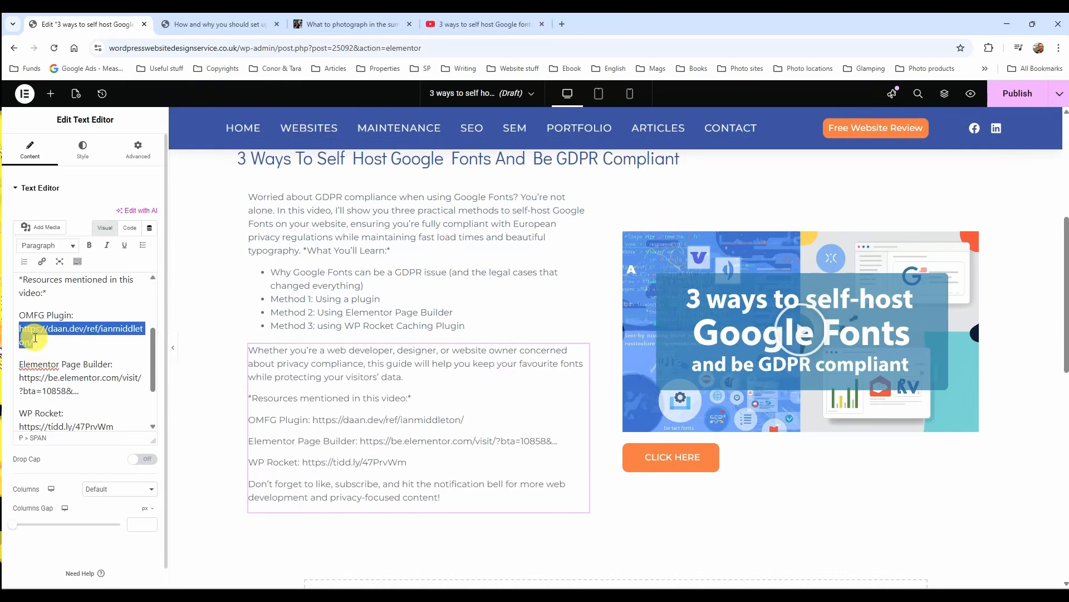
pyautogui.rightClick(47, 329)
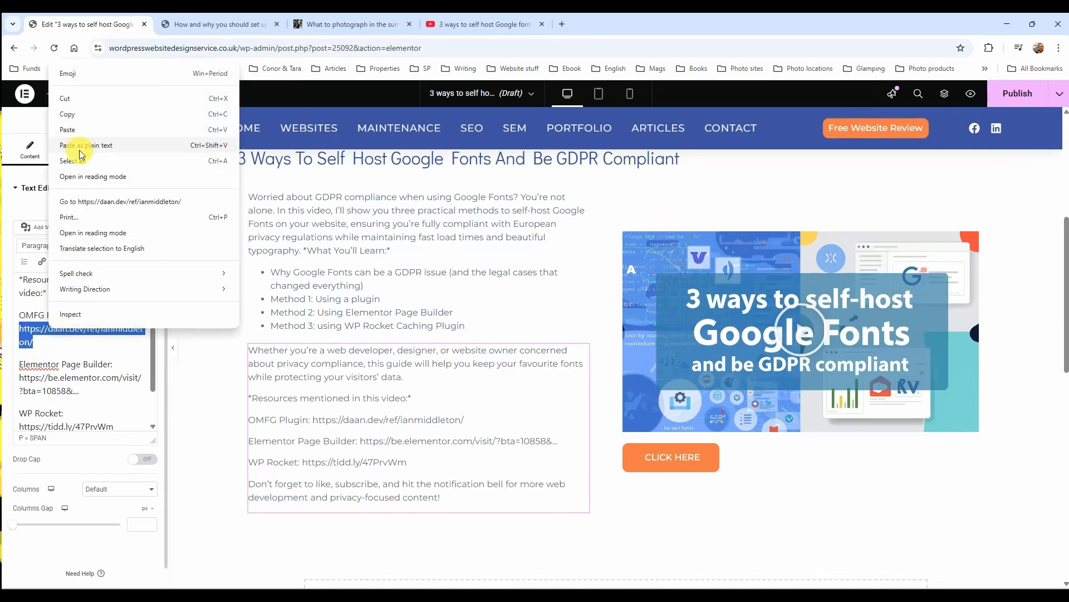
pyautogui.click(68, 114)
pyautogui.click(67, 324)
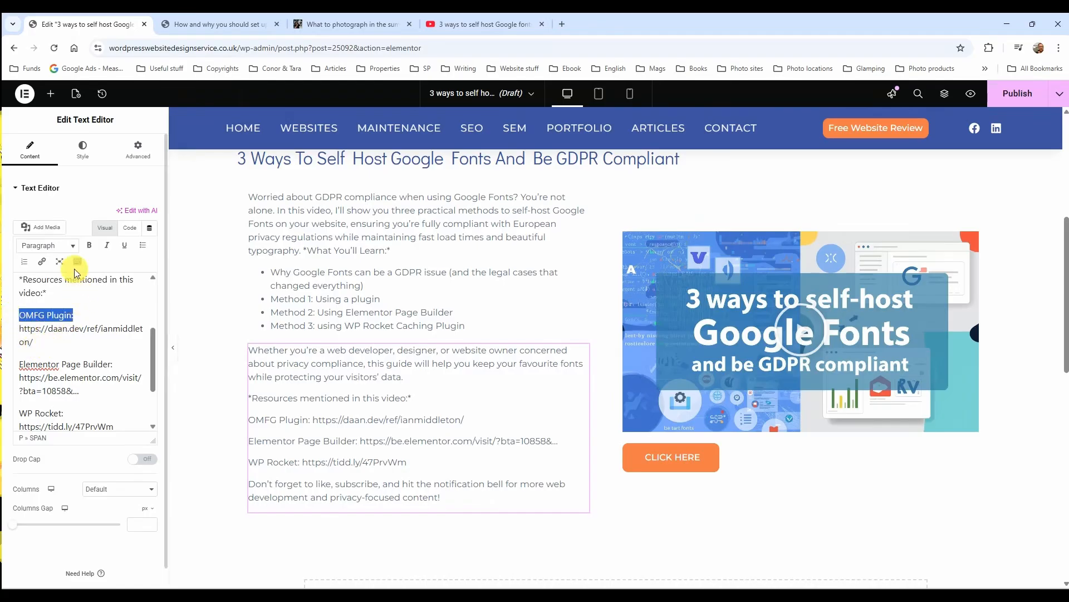
pyautogui.click(41, 261)
pyautogui.rightClick(59, 347)
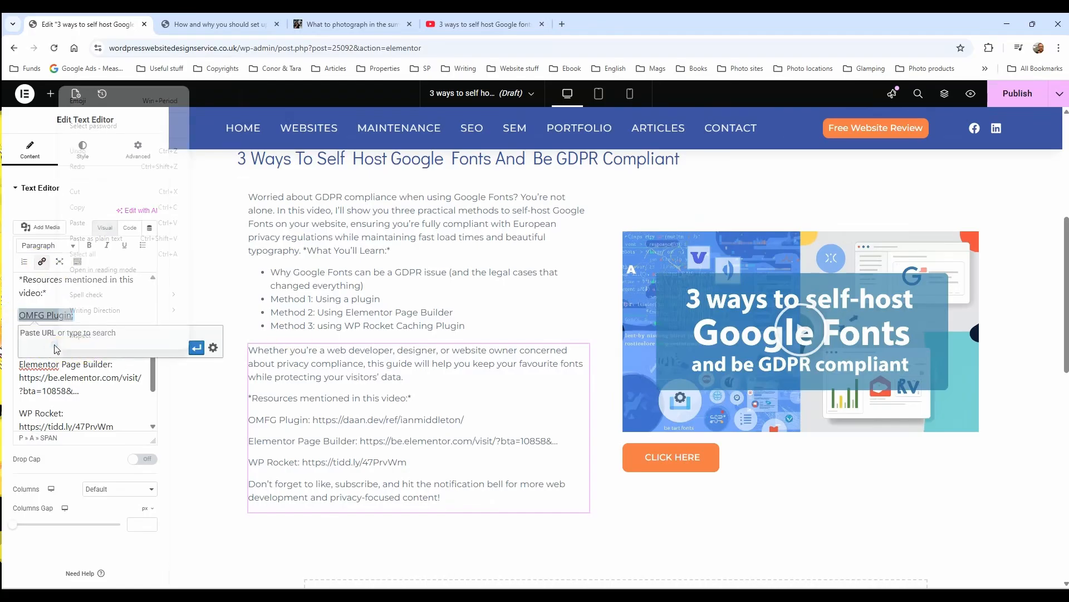
pyautogui.click(93, 222)
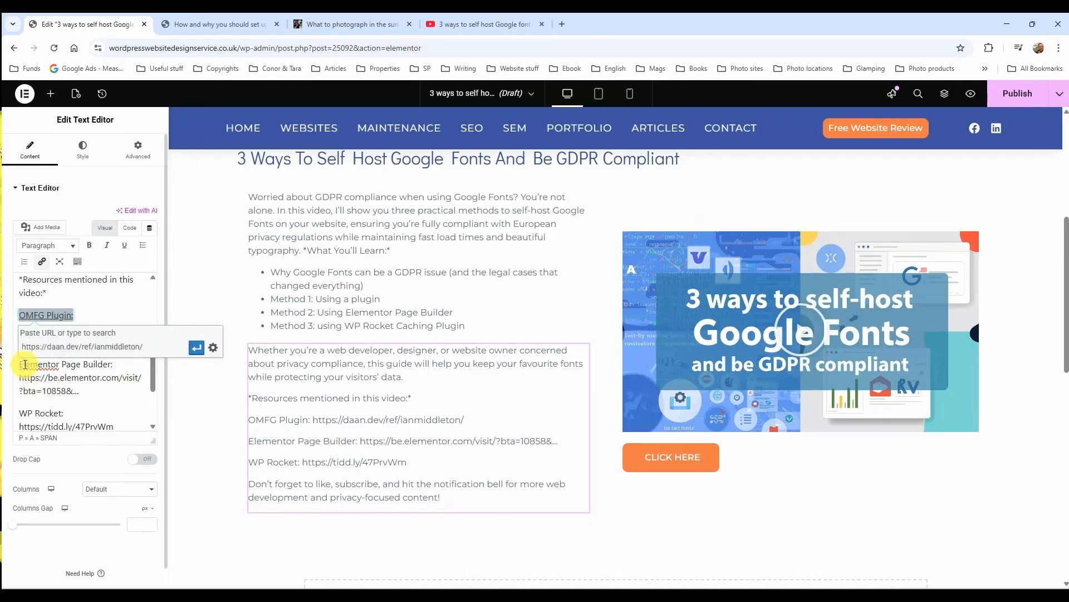
# Set the OMFG Plugin link to open in a new tab with the nofollow and sponsored attributes, and update it
pyautogui.click(212, 347)
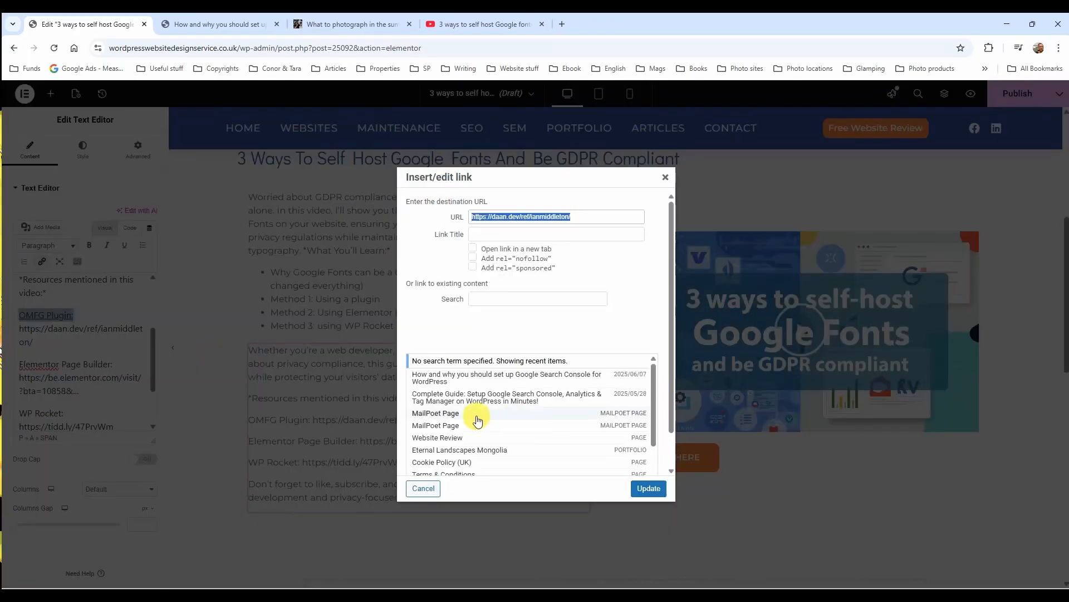
pyautogui.click(473, 248)
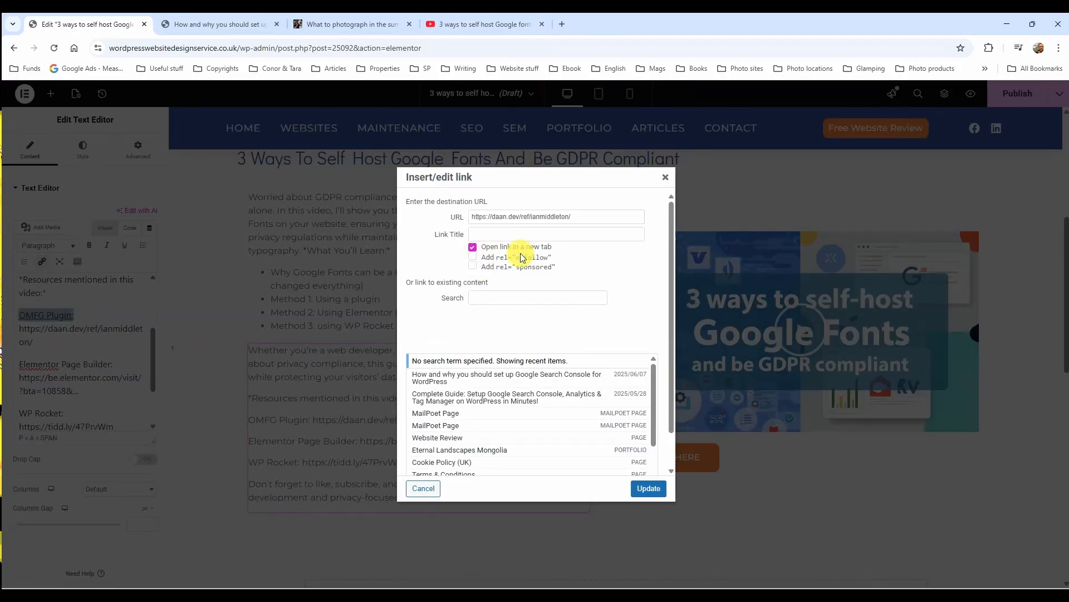
pyautogui.click(472, 258)
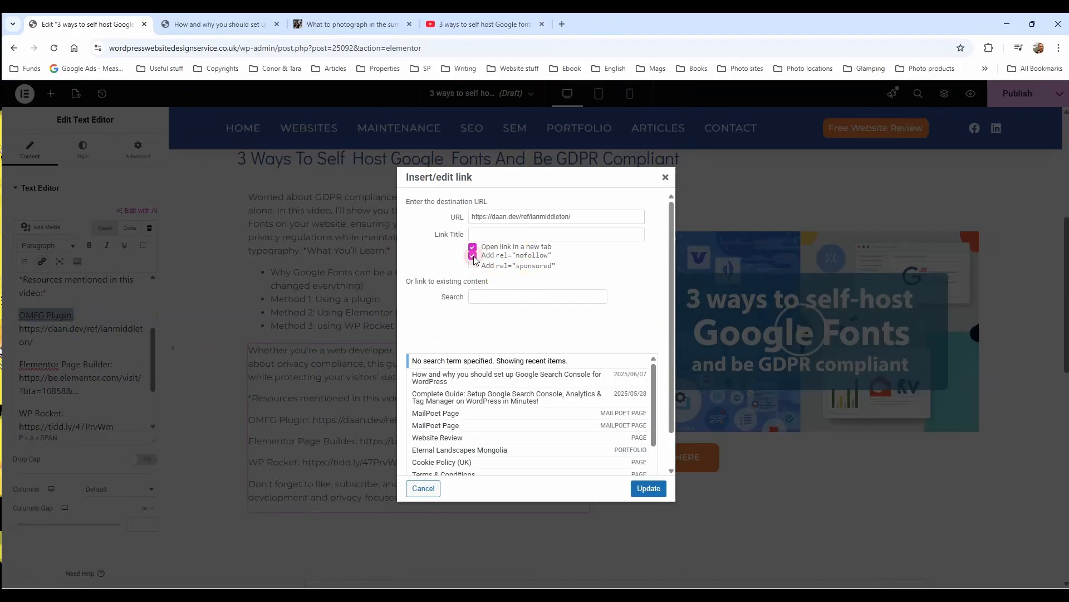
pyautogui.click(473, 266)
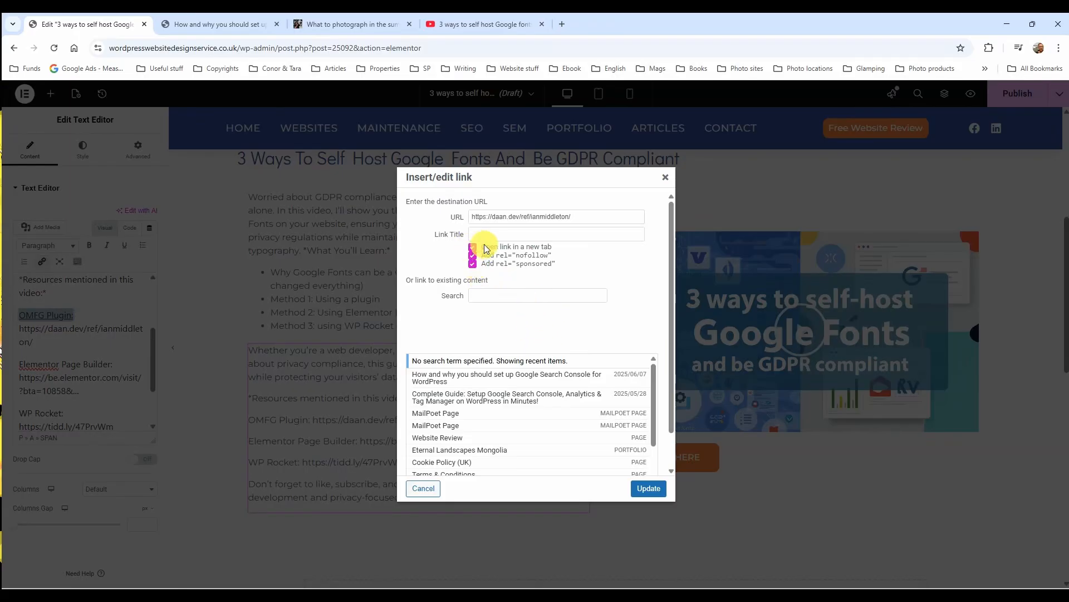
pyautogui.click(653, 488)
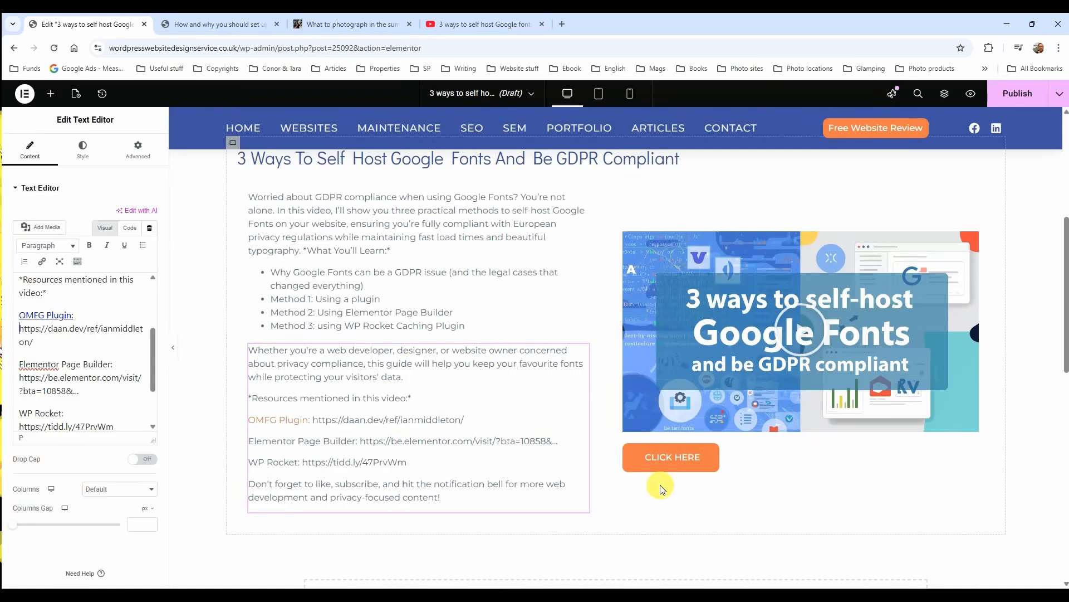
# Delete the plain daan.dev URL that follows the OMFG Plugin link
pyautogui.moveTo(34, 342); pyautogui.dragTo(5, 334)
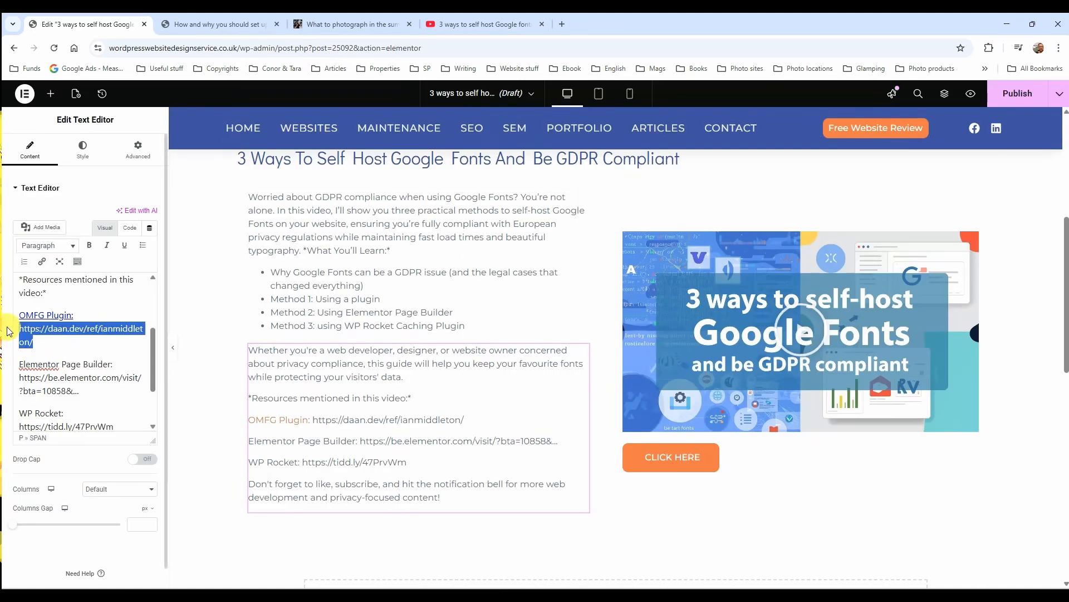
pyautogui.press('BackSpace')
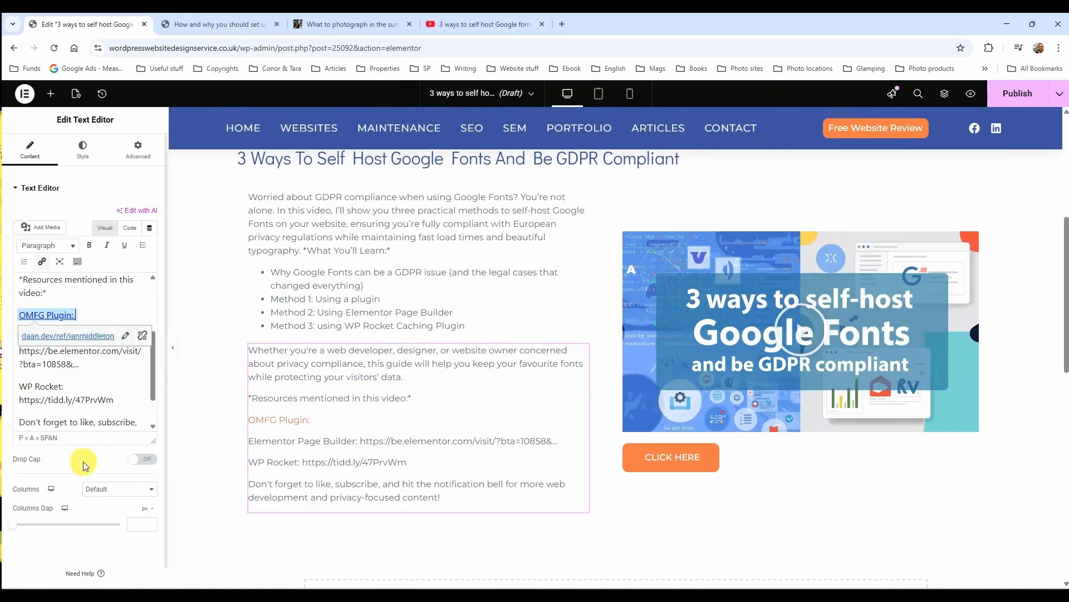
pyautogui.click(87, 402)
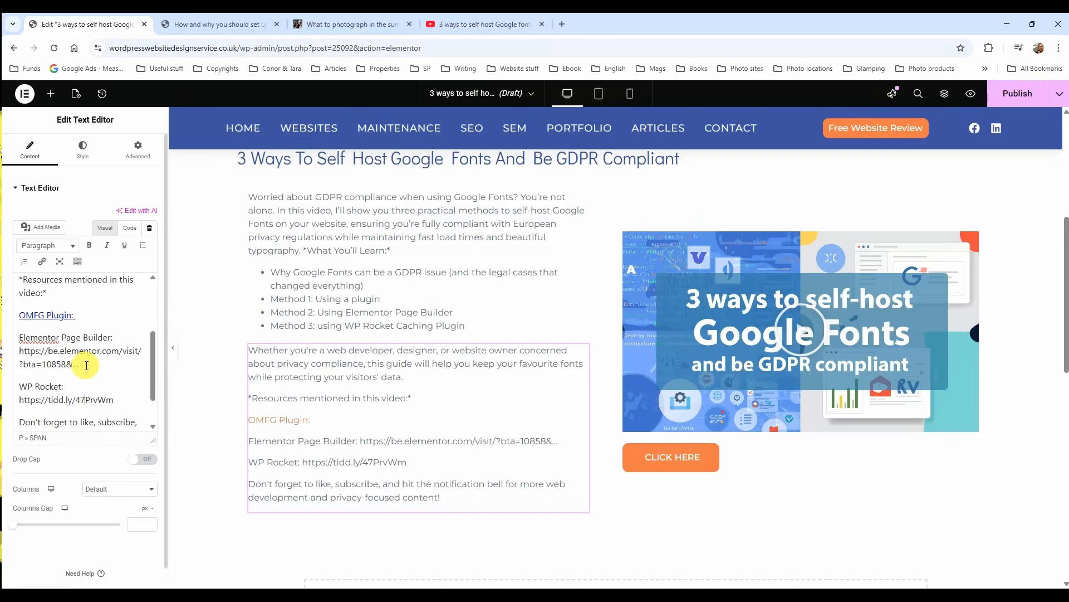
# In the second description text, copy the be.elementor.com URL and paste it as a link on "Elementor Page Builder:"
pyautogui.moveTo(22, 364); pyautogui.dragTo(19, 351)
pyautogui.hotkey('ctrl', 'c')
pyautogui.rightClick(39, 354)
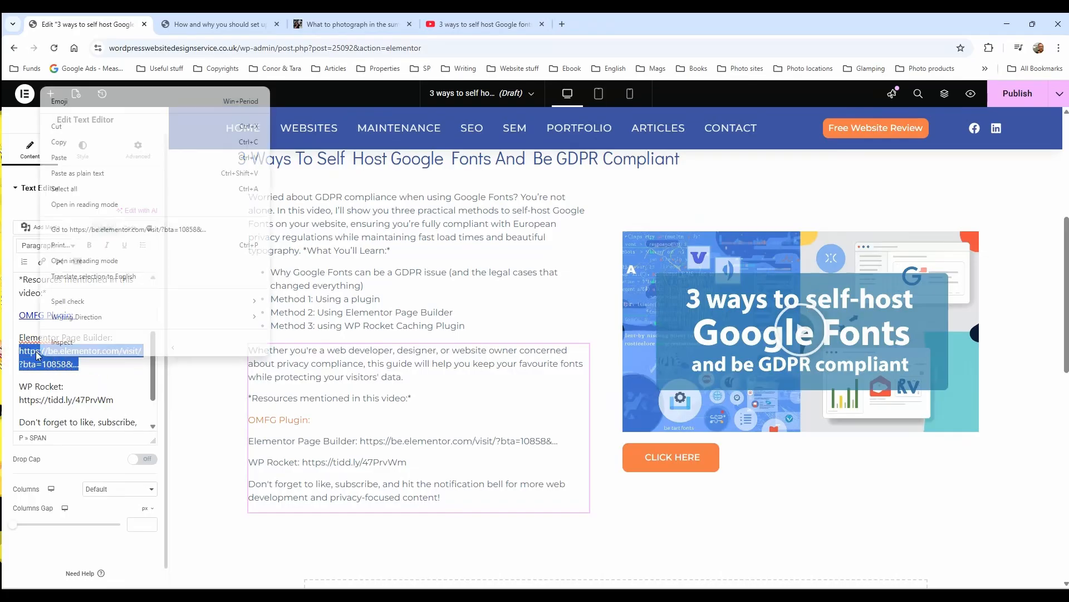
pyautogui.click(73, 143)
pyautogui.click(77, 335)
pyautogui.moveTo(115, 337); pyautogui.dragTo(11, 338)
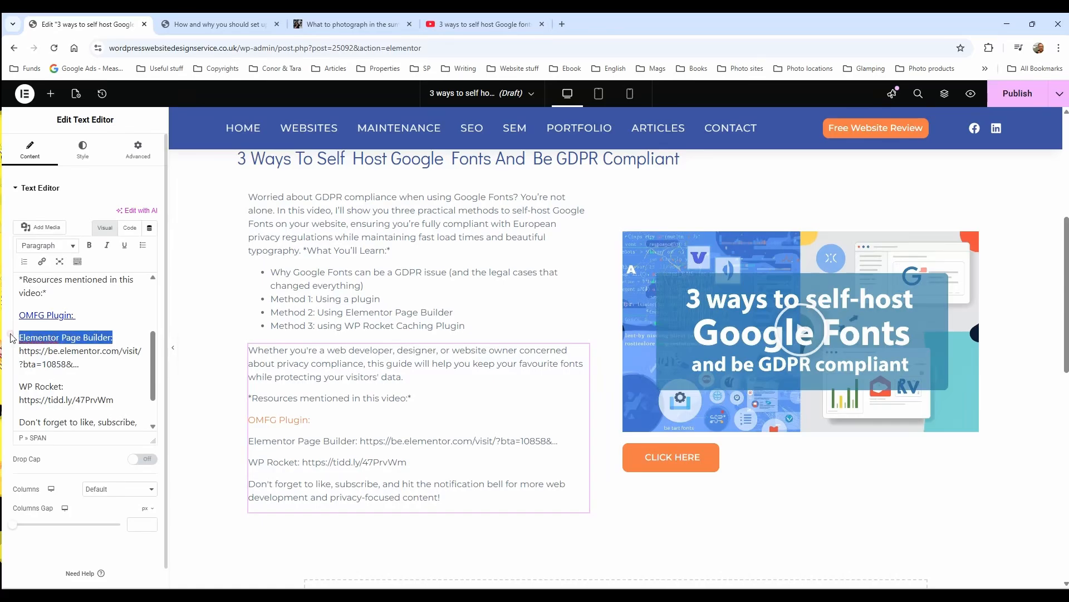
pyautogui.click(41, 261)
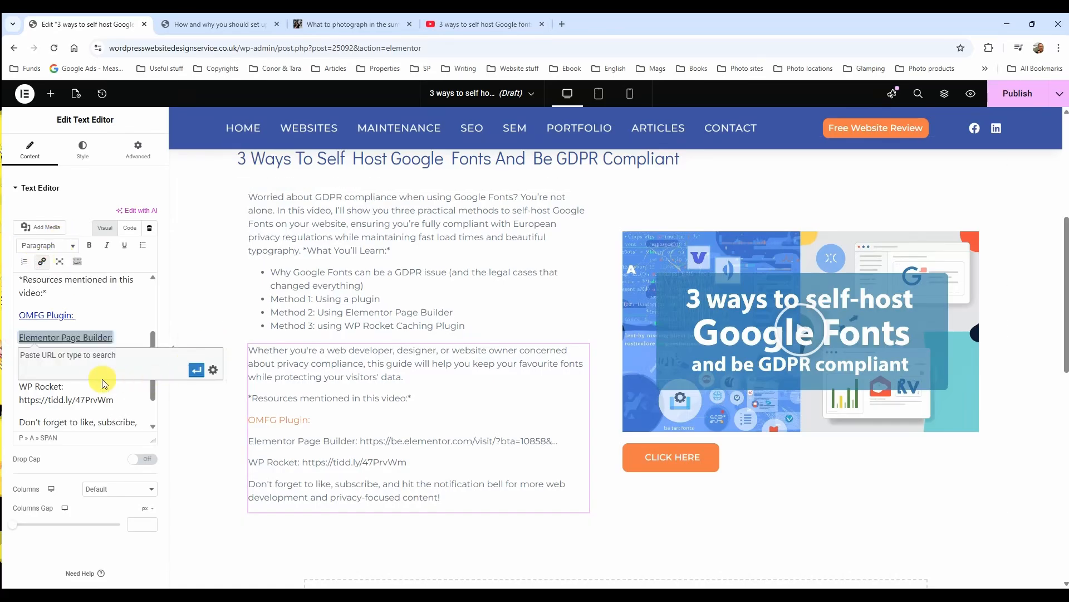
pyautogui.rightClick(86, 368)
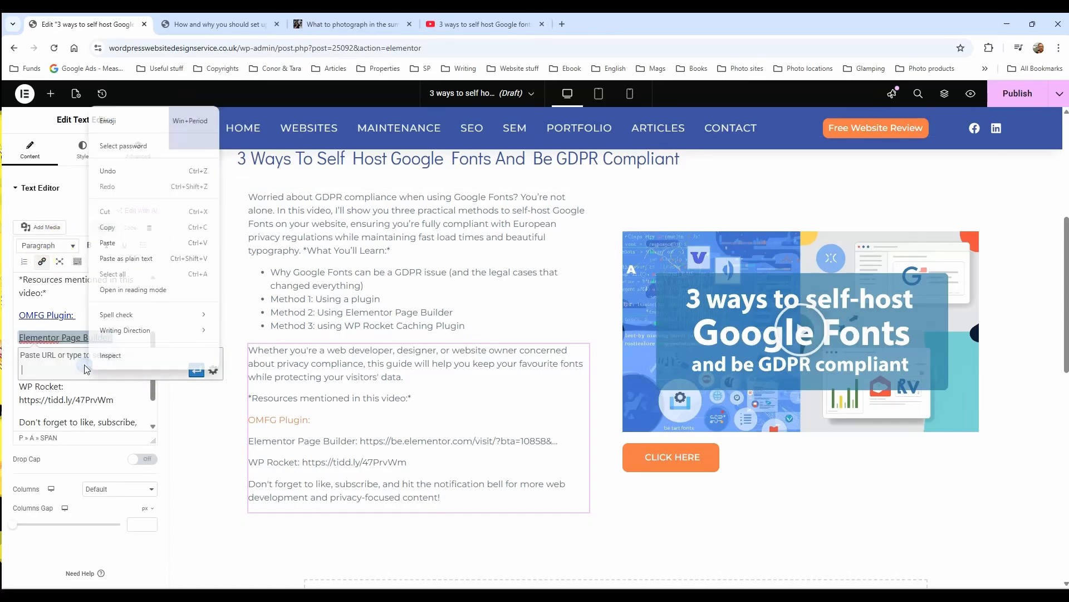
pyautogui.click(108, 242)
# Set the Elementor Page Builder link to open in a new tab with the nofollow attribute, and delete the plain URL after it
pyautogui.click(212, 379)
pyautogui.click(472, 246)
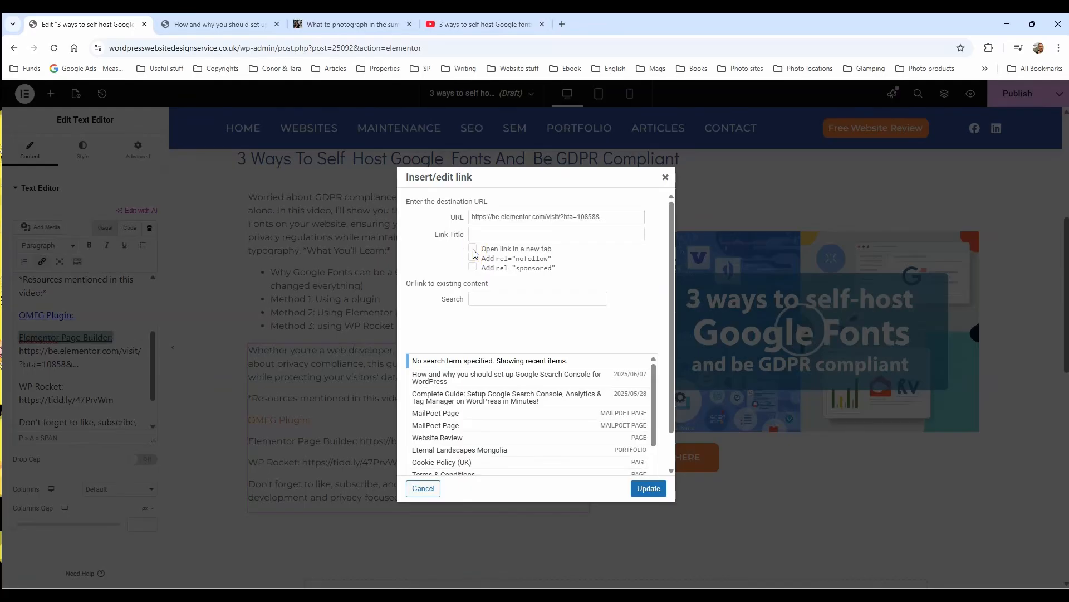
pyautogui.click(473, 256)
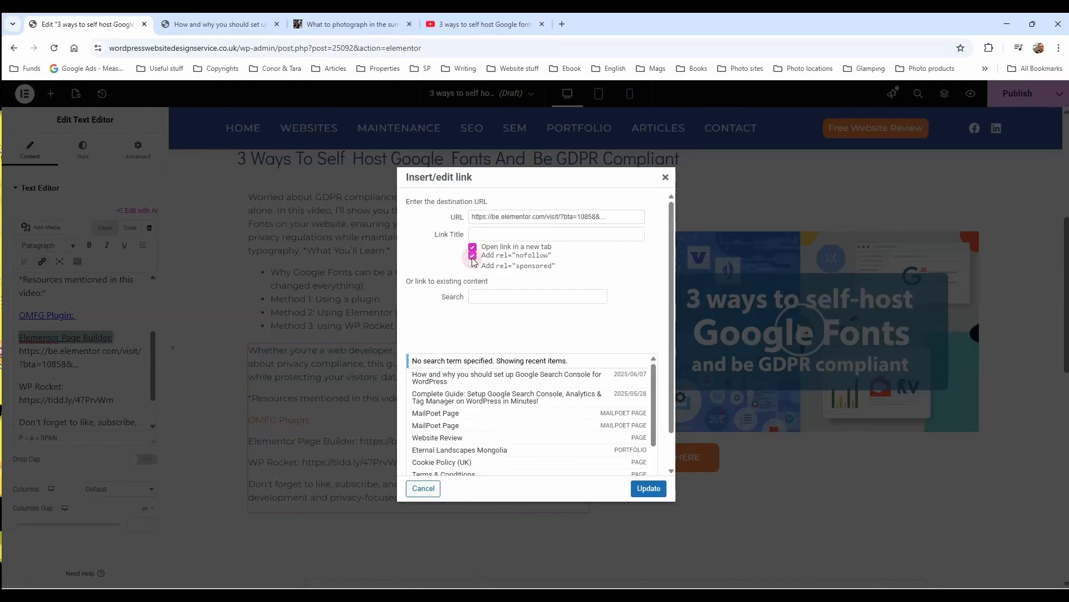
pyautogui.click(649, 488)
pyautogui.moveTo(28, 360); pyautogui.dragTo(8, 353)
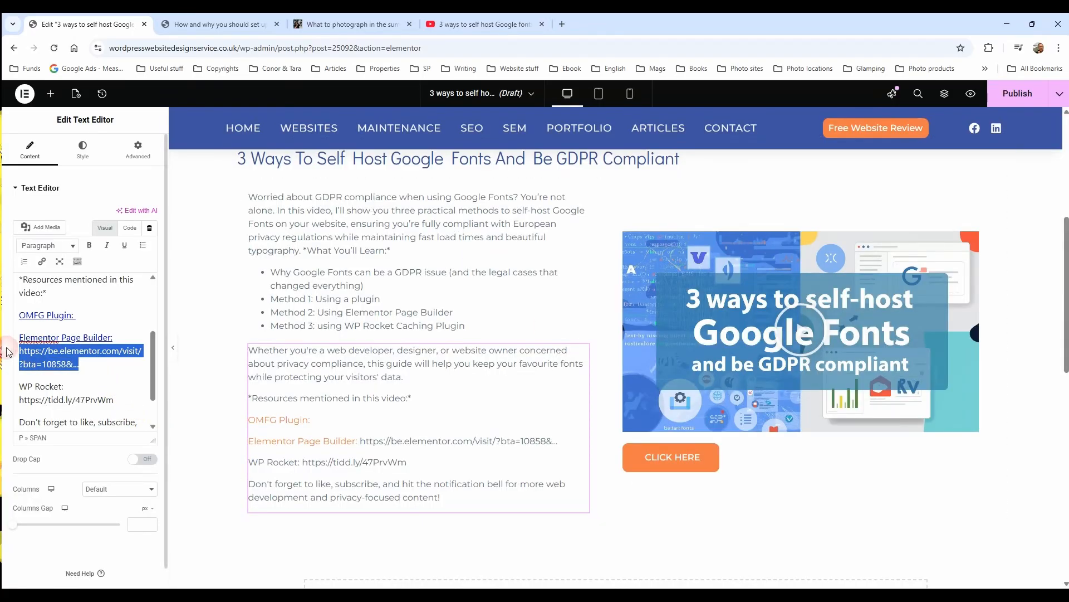
pyautogui.press('BackSpace')
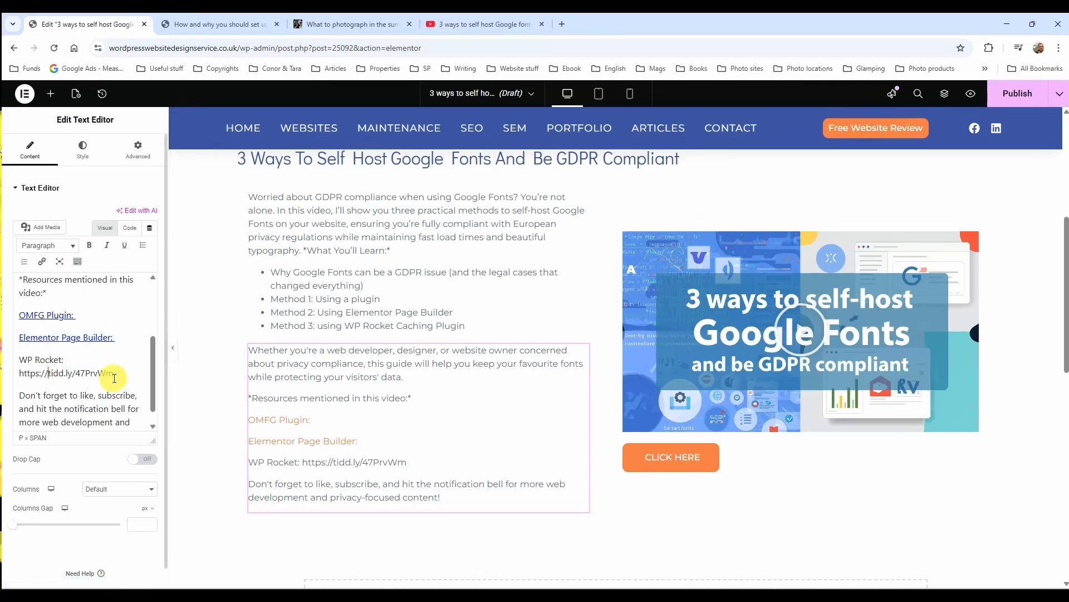
# Cut the plain tidd.ly URL from the WP Rocket line and paste it as a link on "WP Rocket:"
pyautogui.rightClick(37, 373)
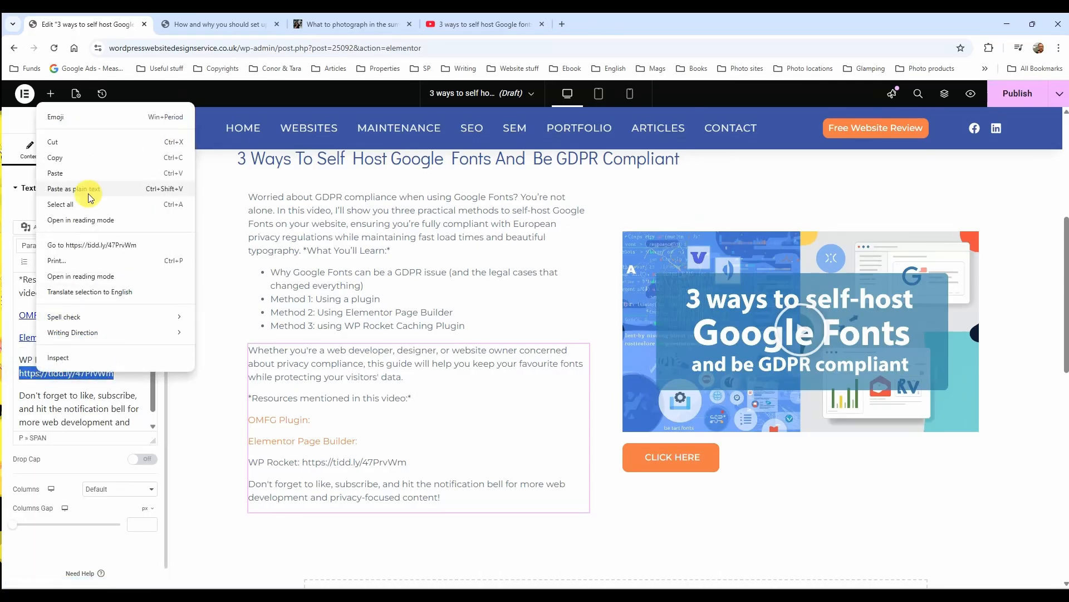
pyautogui.click(68, 144)
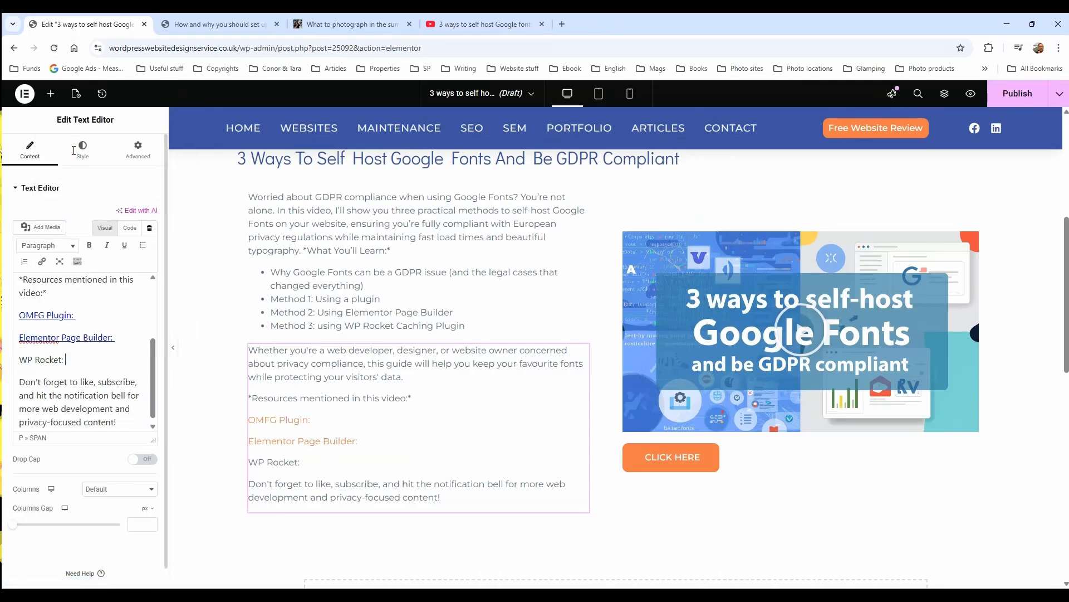
pyautogui.click(71, 382)
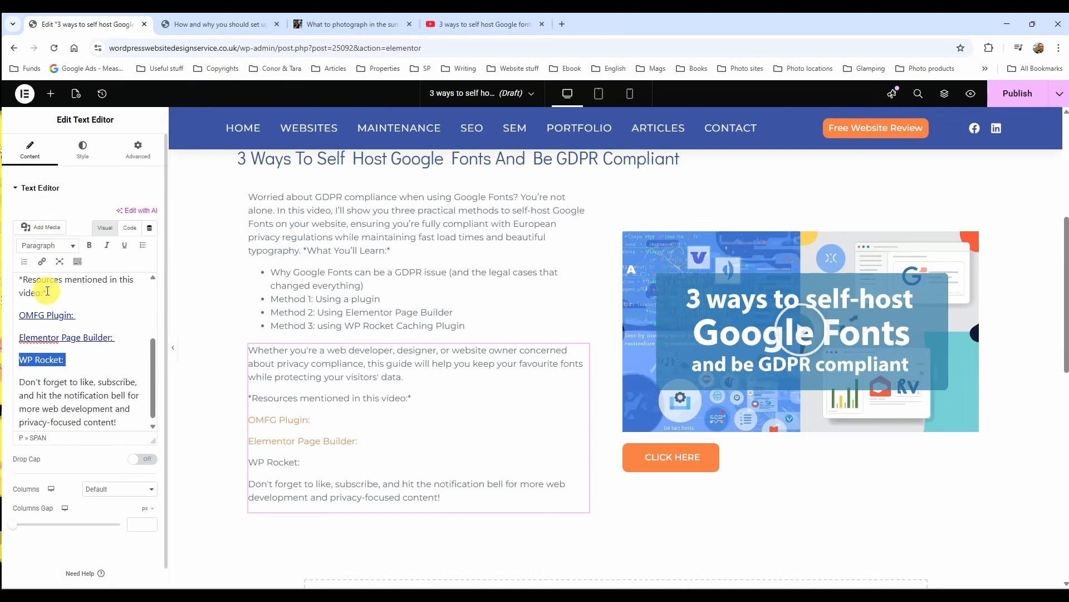
pyautogui.click(42, 261)
pyautogui.rightClick(80, 390)
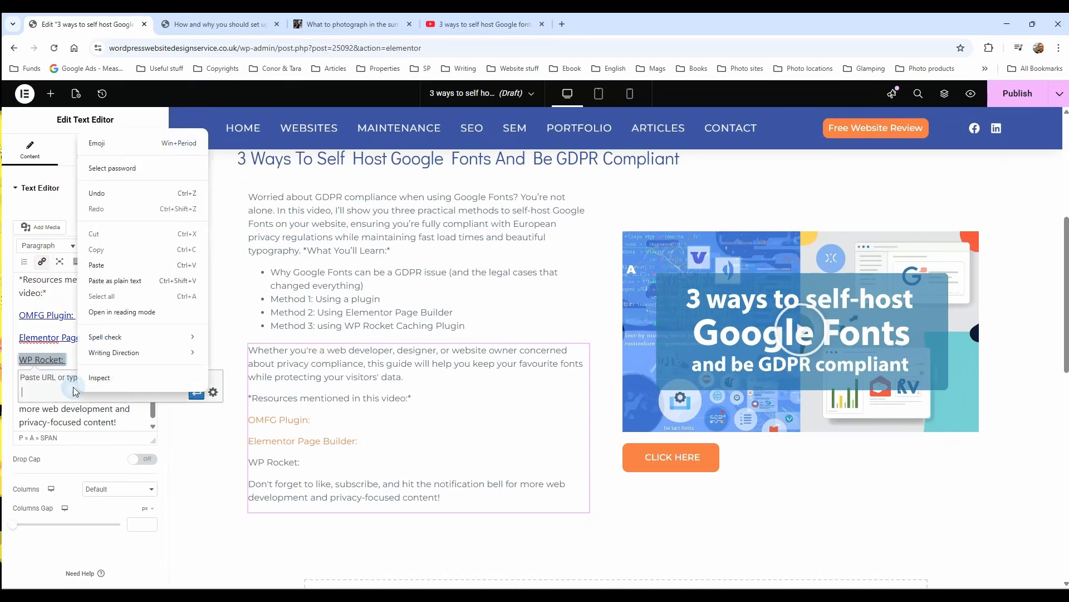
pyautogui.click(99, 265)
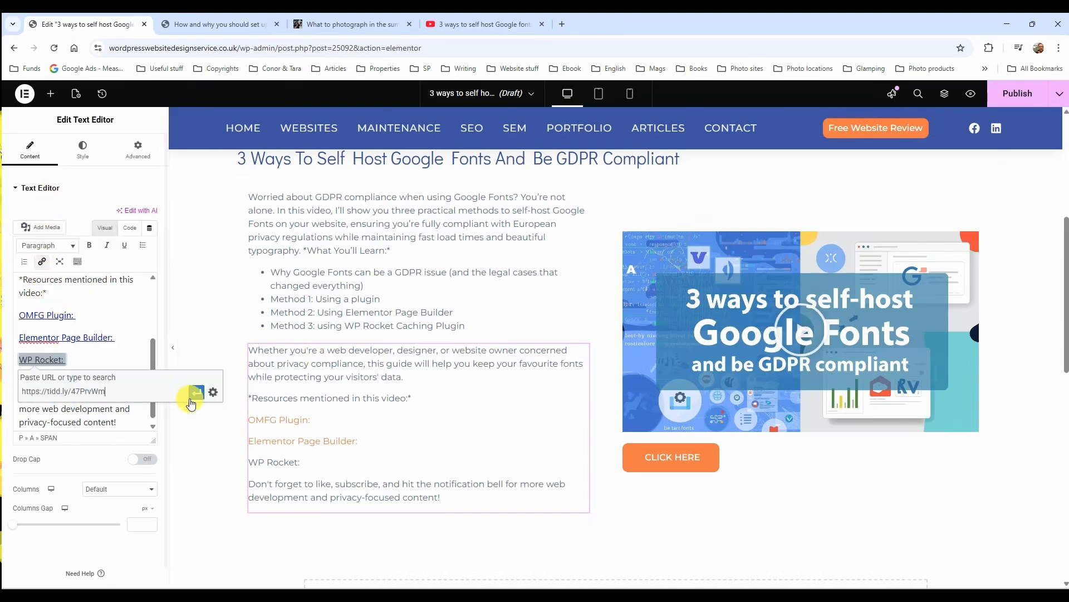
# Set the WP Rocket link to open in a new tab with the nofollow and sponsored attributes, and update it
pyautogui.click(212, 392)
pyautogui.click(472, 249)
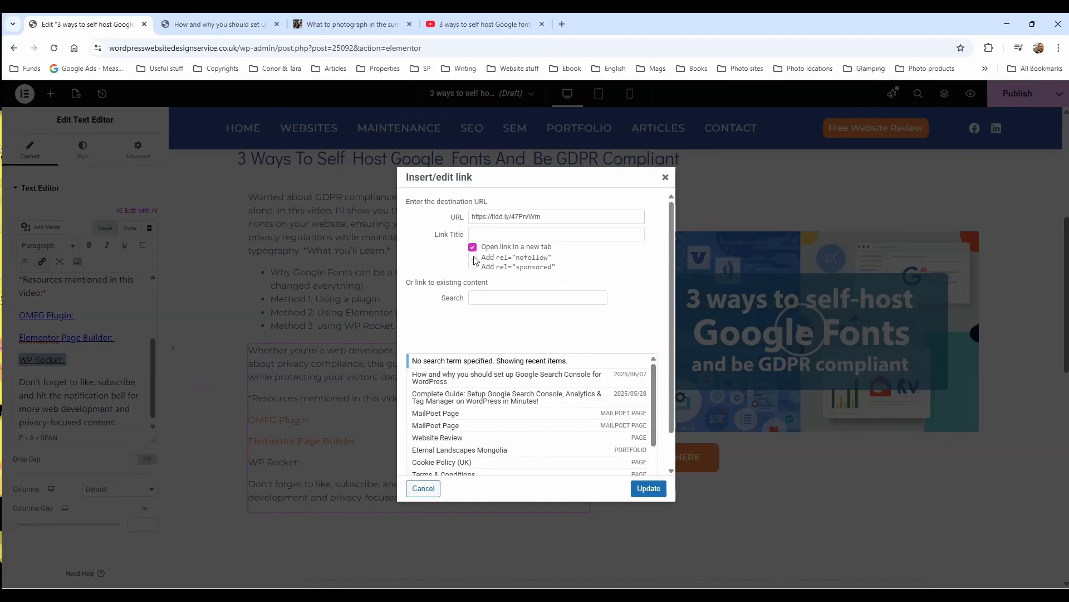
pyautogui.click(472, 257)
pyautogui.click(473, 264)
pyautogui.click(649, 489)
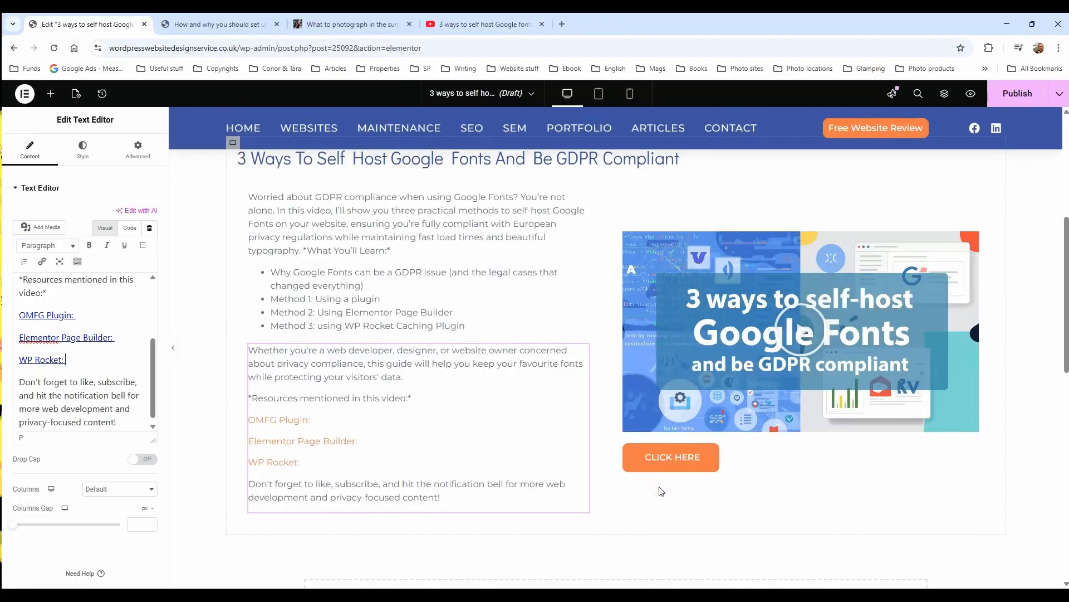
# Check the resource links in the mobile preview, return to the desktop view, and save the page as a draft
pyautogui.click(72, 411)
pyautogui.scroll(-1, 82, 401)
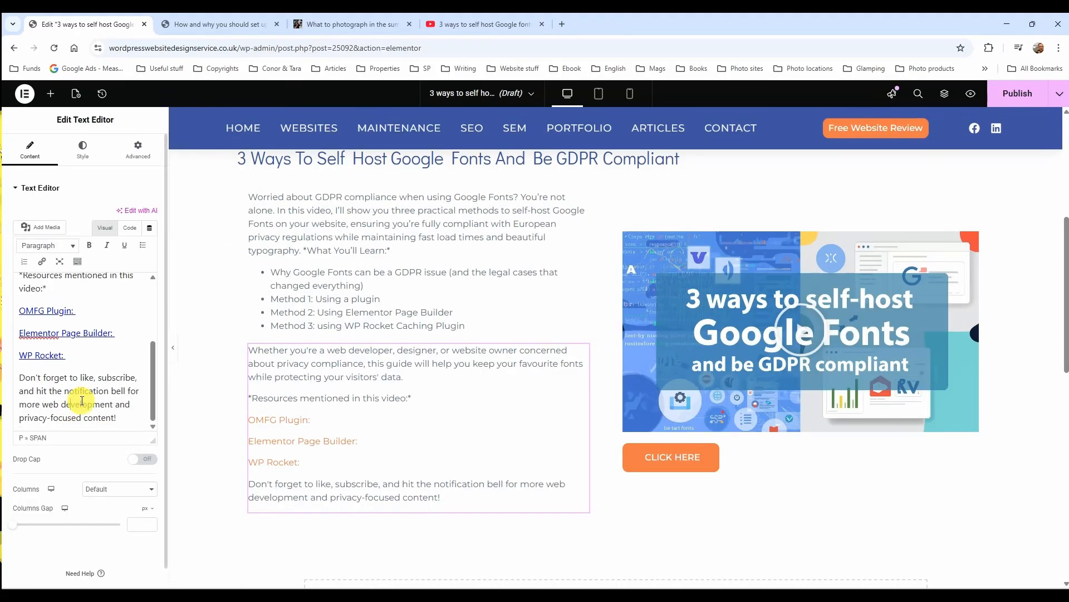
pyautogui.click(82, 402)
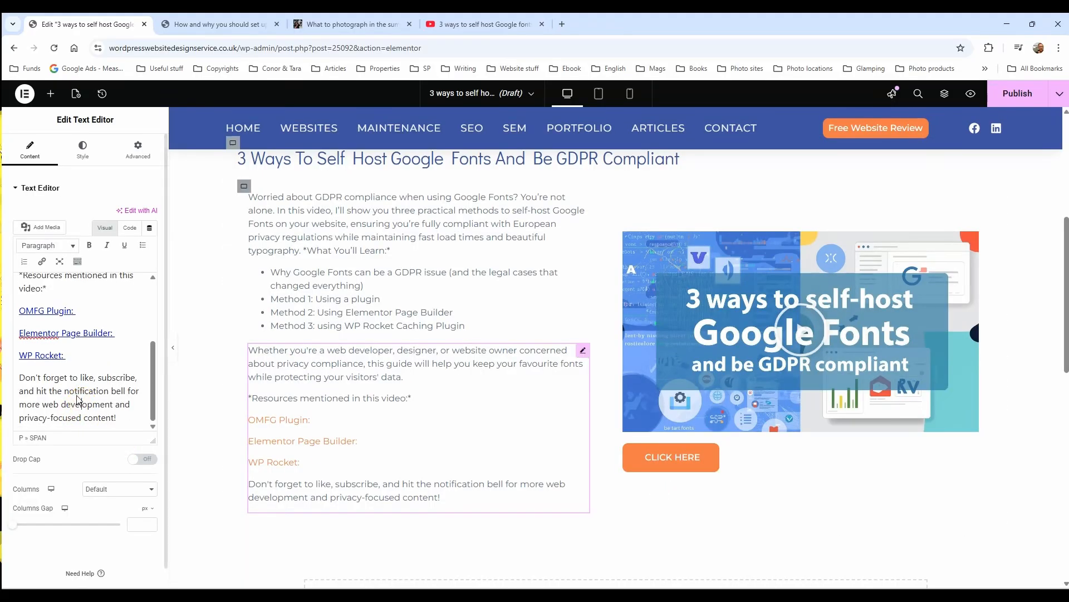
pyautogui.click(598, 95)
pyautogui.click(630, 93)
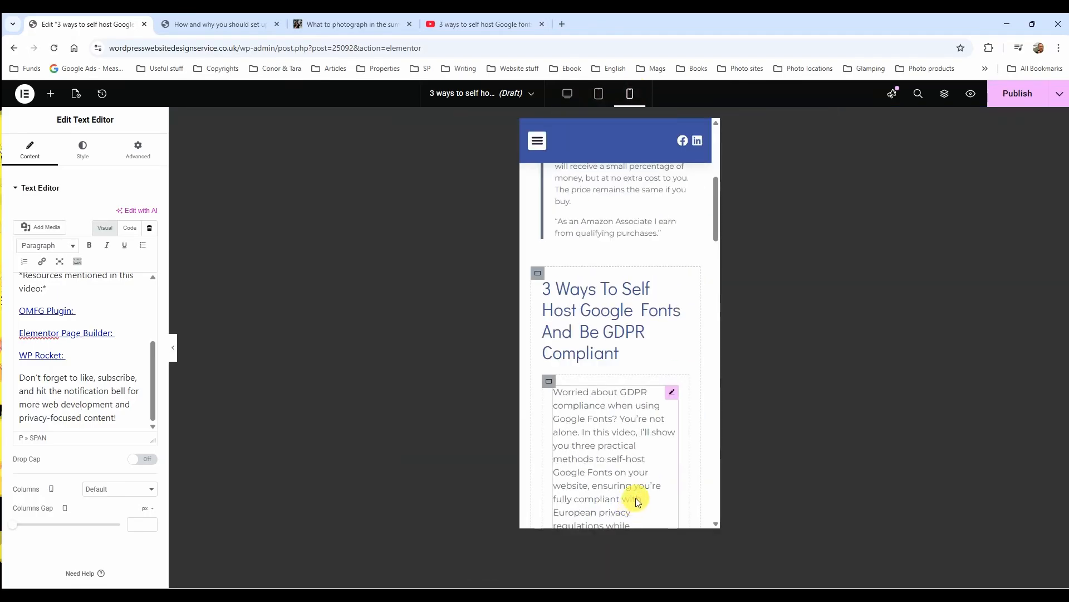
pyautogui.scroll(-10, 639, 502)
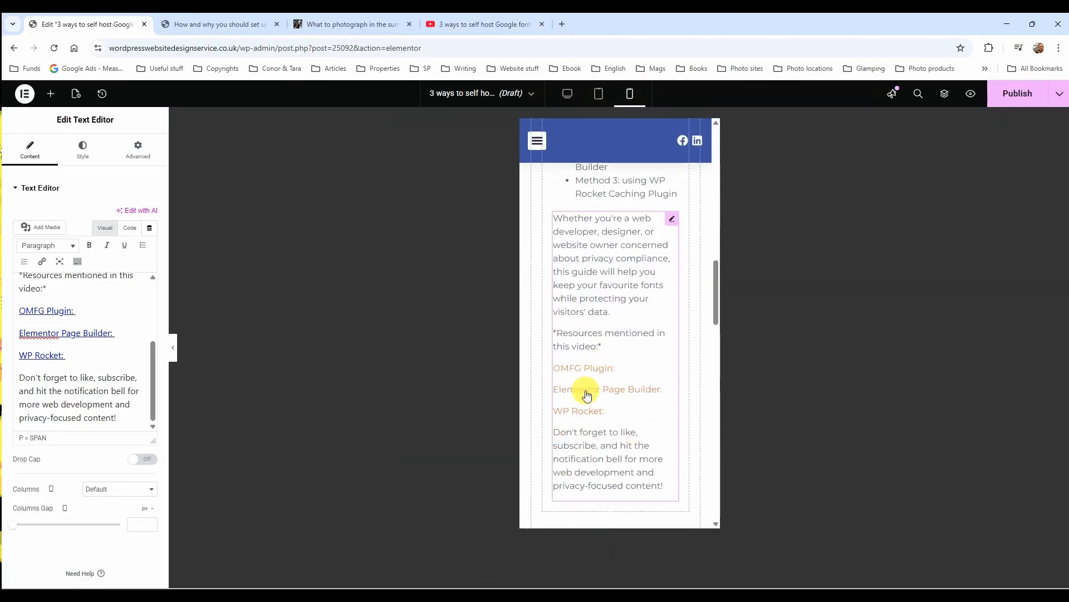
pyautogui.click(568, 94)
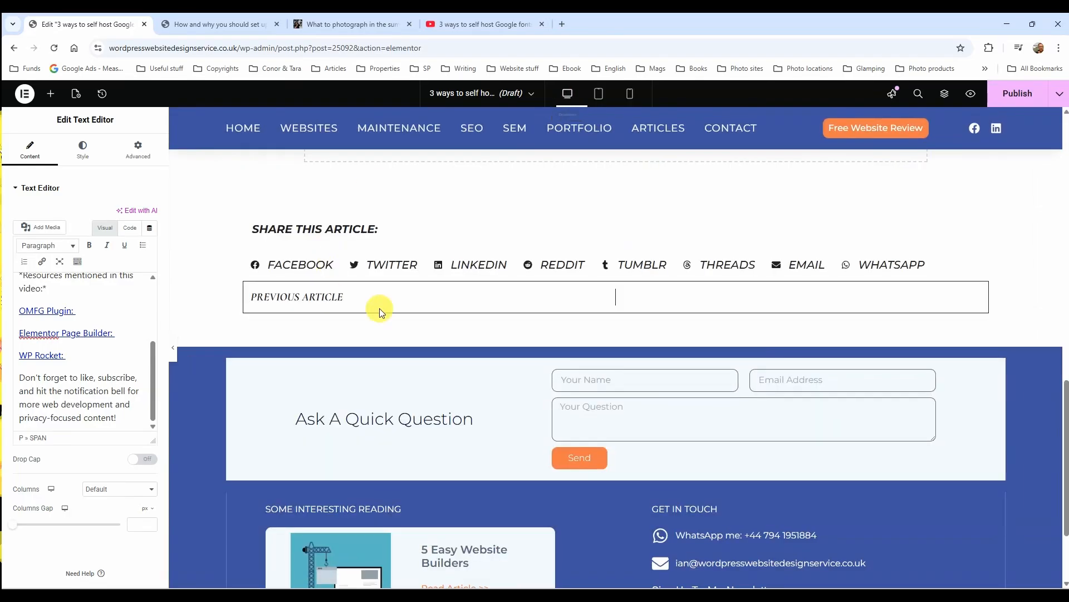
pyautogui.click(1059, 93)
pyautogui.click(1000, 124)
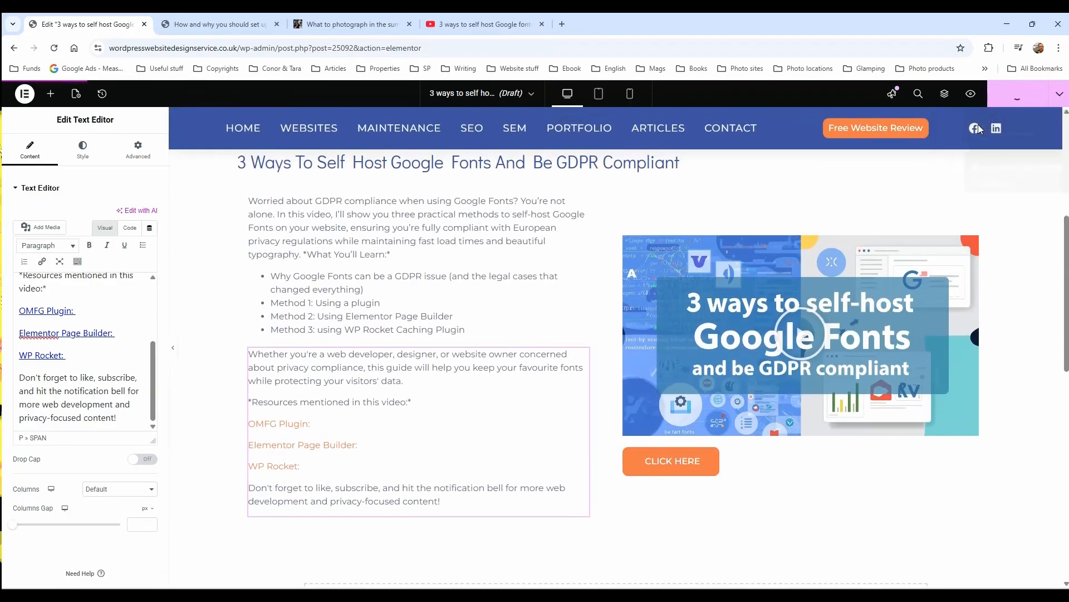
# Give the container around the heading, texts and video a classic background in the global Light boxes colour
pyautogui.scroll(2, 1026, 569)
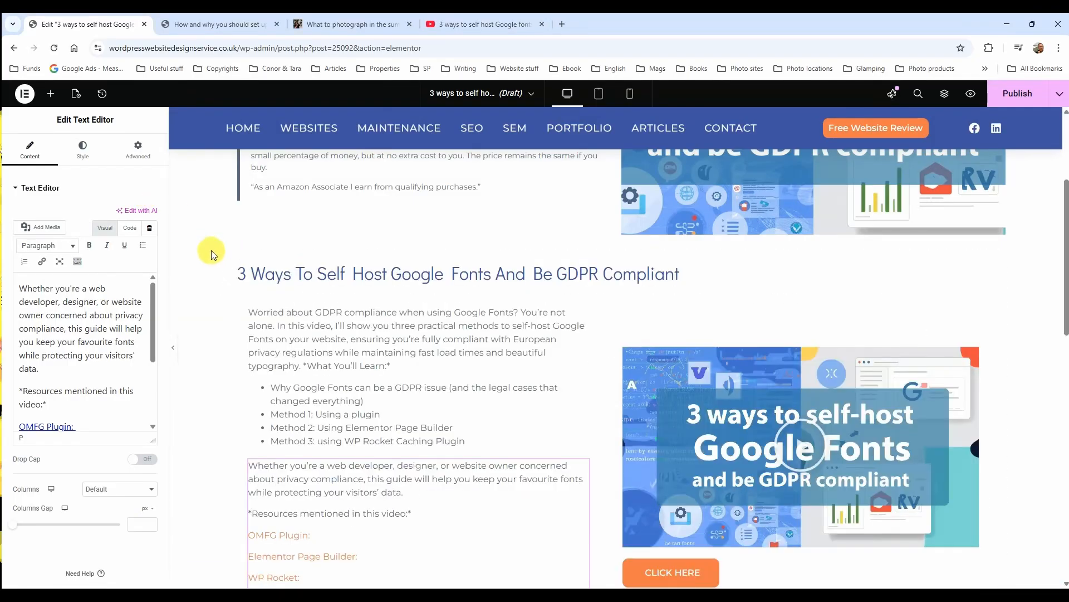
pyautogui.click(233, 257)
pyautogui.click(299, 279)
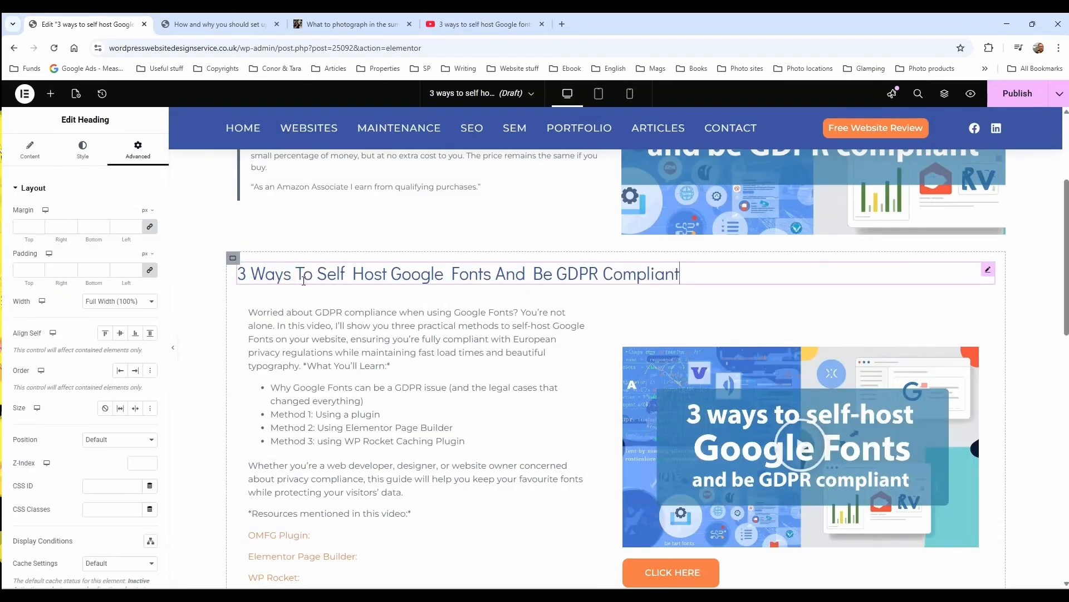
pyautogui.click(234, 257)
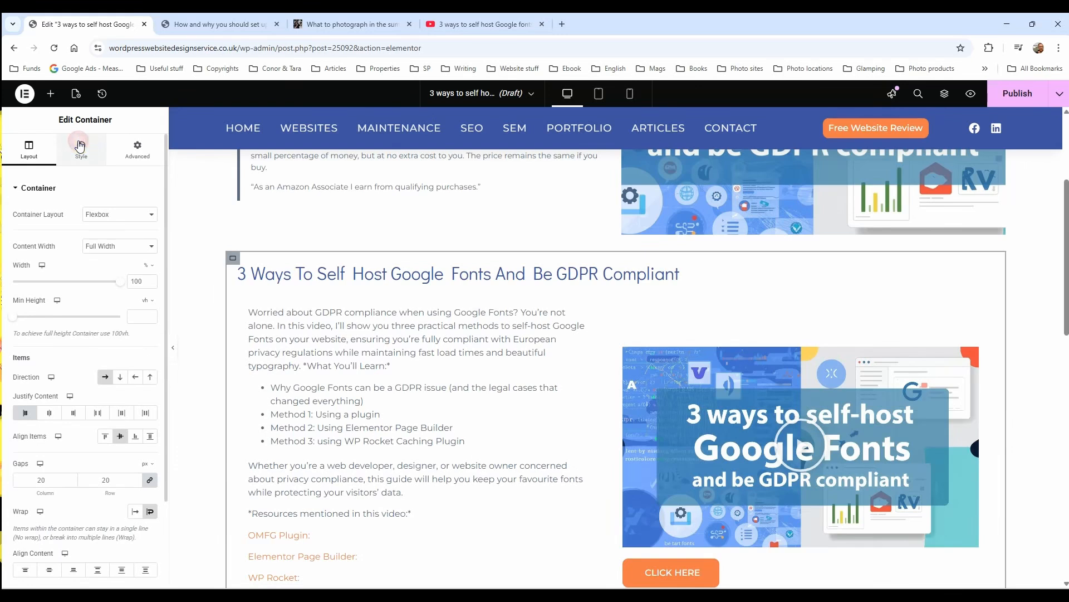
pyautogui.click(80, 146)
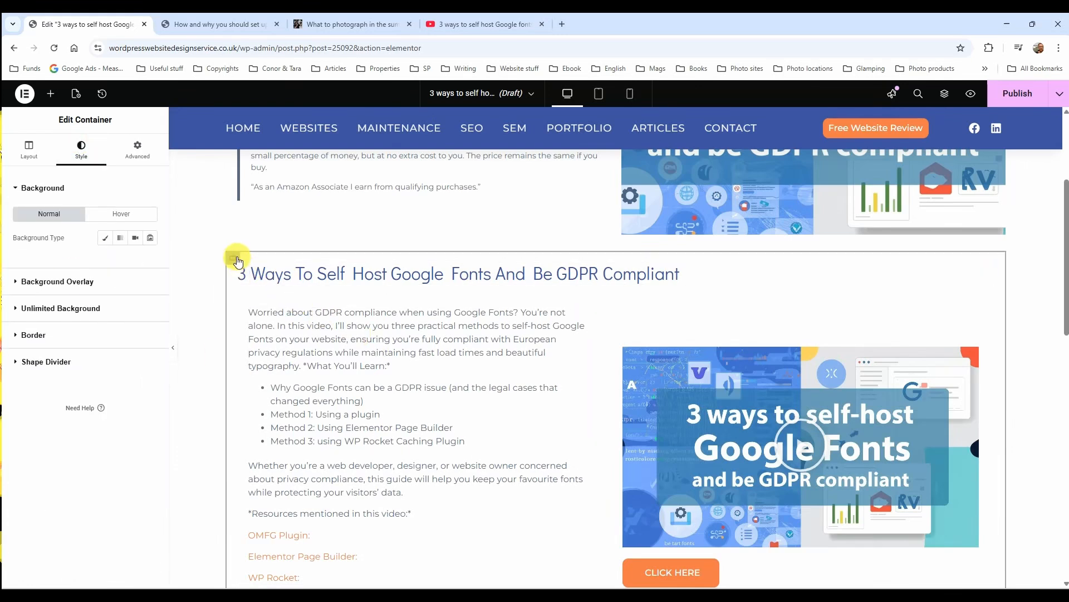
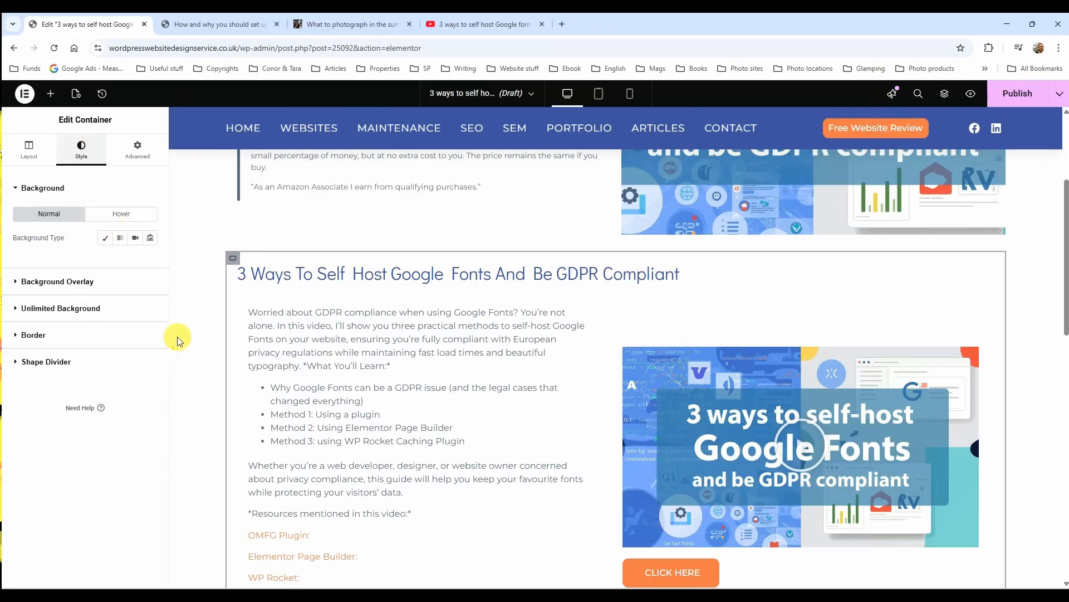
pyautogui.click(105, 238)
pyautogui.click(135, 261)
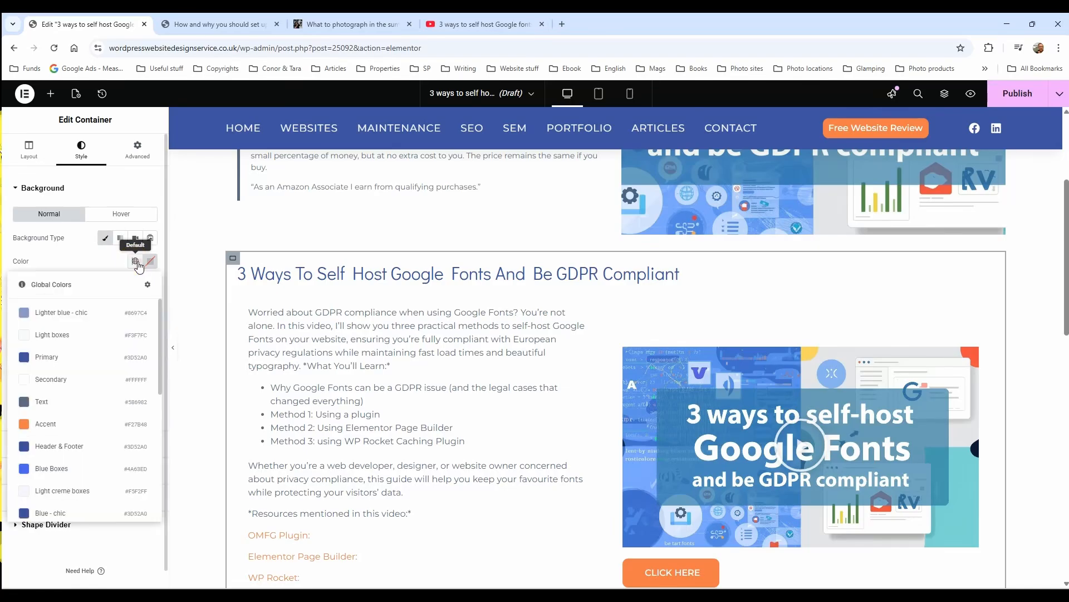
pyautogui.click(74, 337)
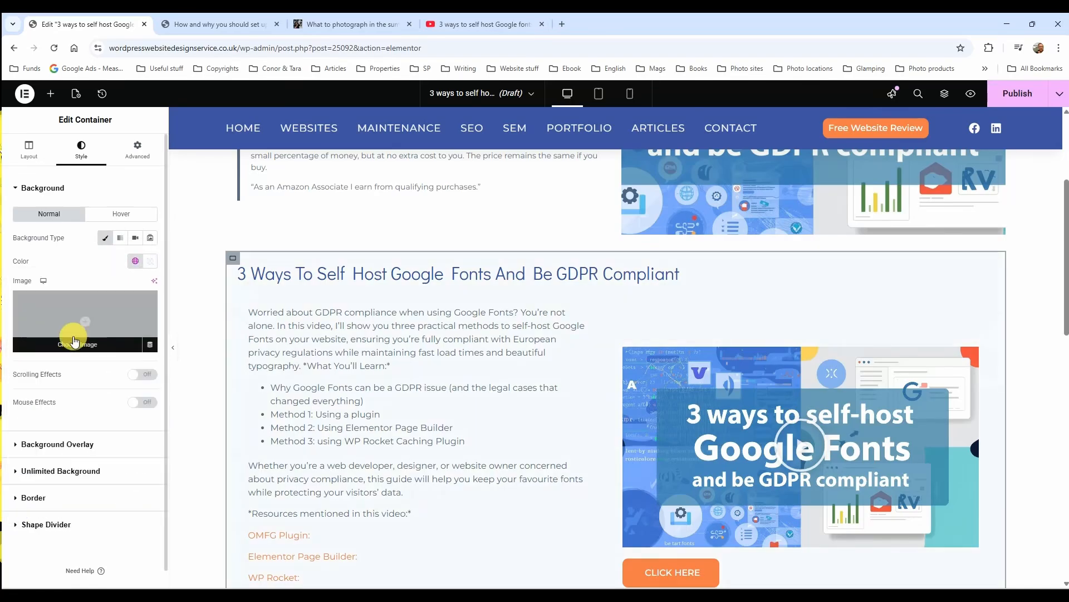
# Try the global Lighter blue - chic and Text colours as the container's background
pyautogui.click(134, 263)
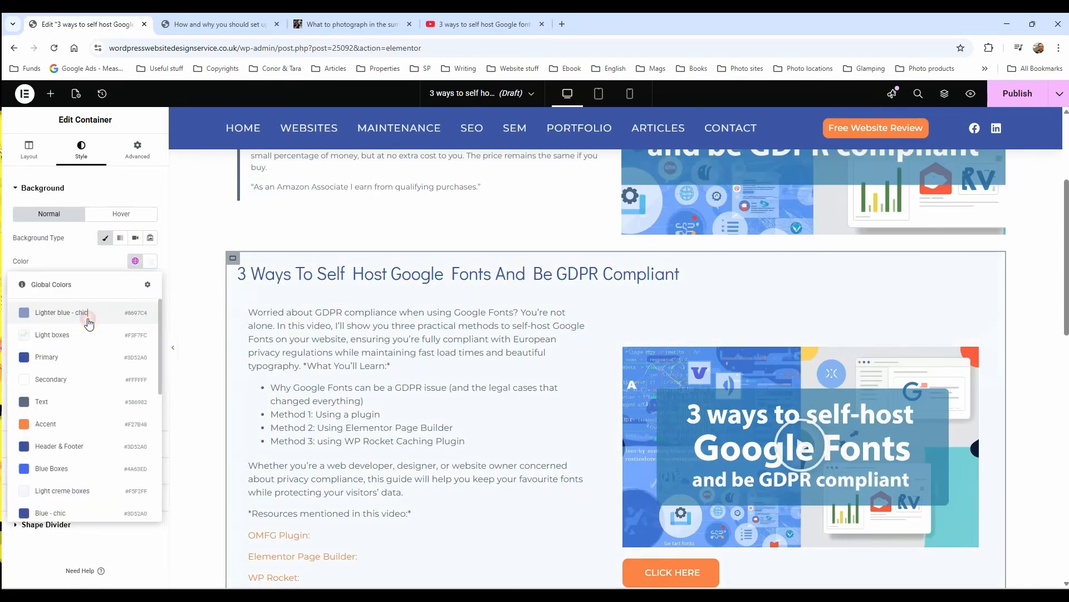
pyautogui.click(87, 314)
pyautogui.click(134, 260)
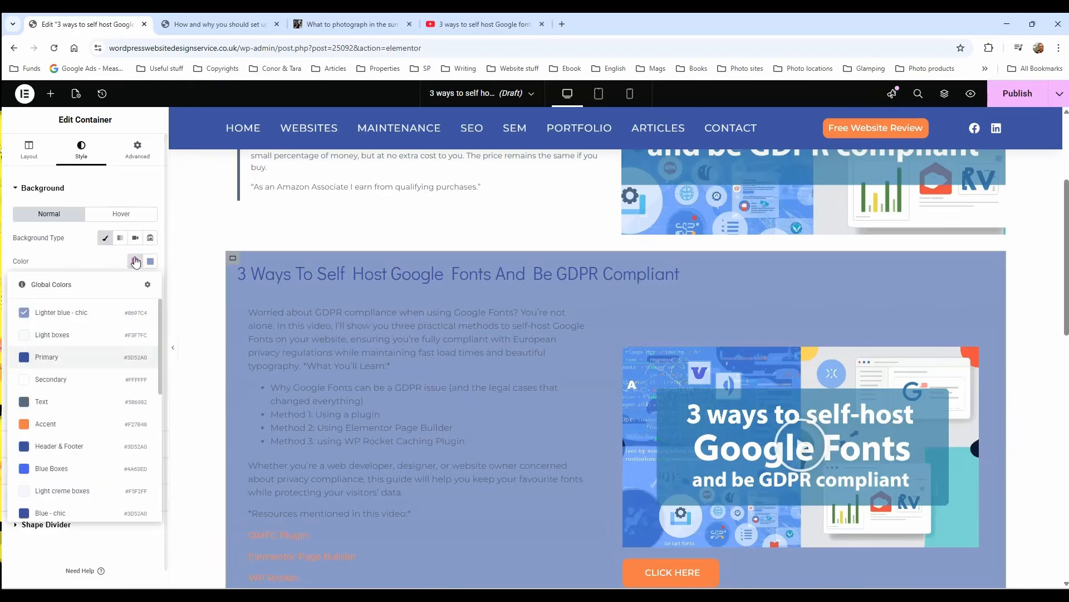
pyautogui.click(98, 417)
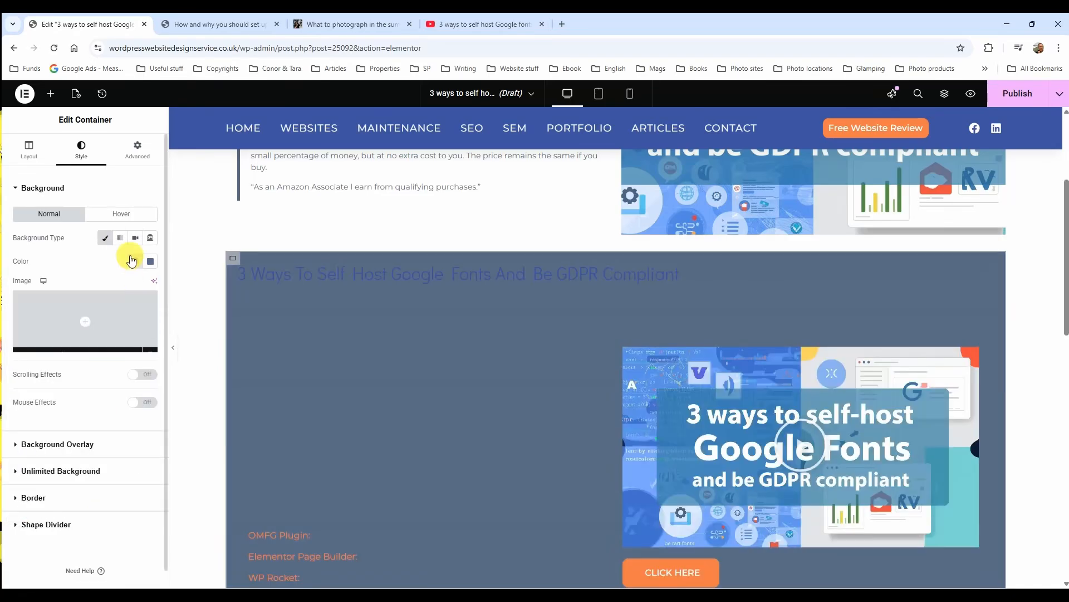
pyautogui.click(132, 261)
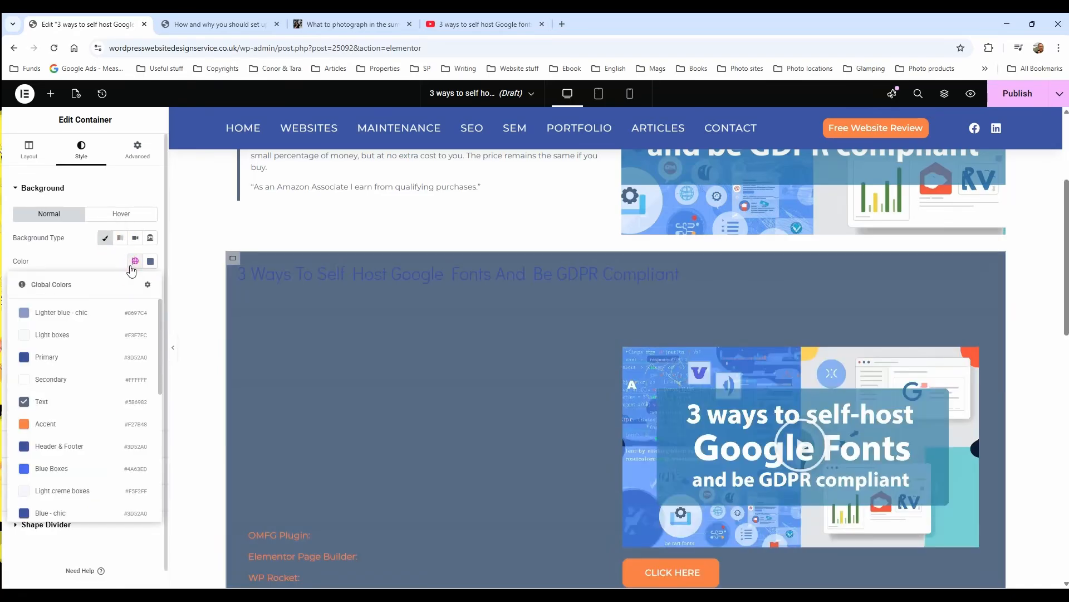
# Try the gradient and video background types on the container, ending on the slideshow type
pyautogui.click(105, 238)
pyautogui.click(114, 241)
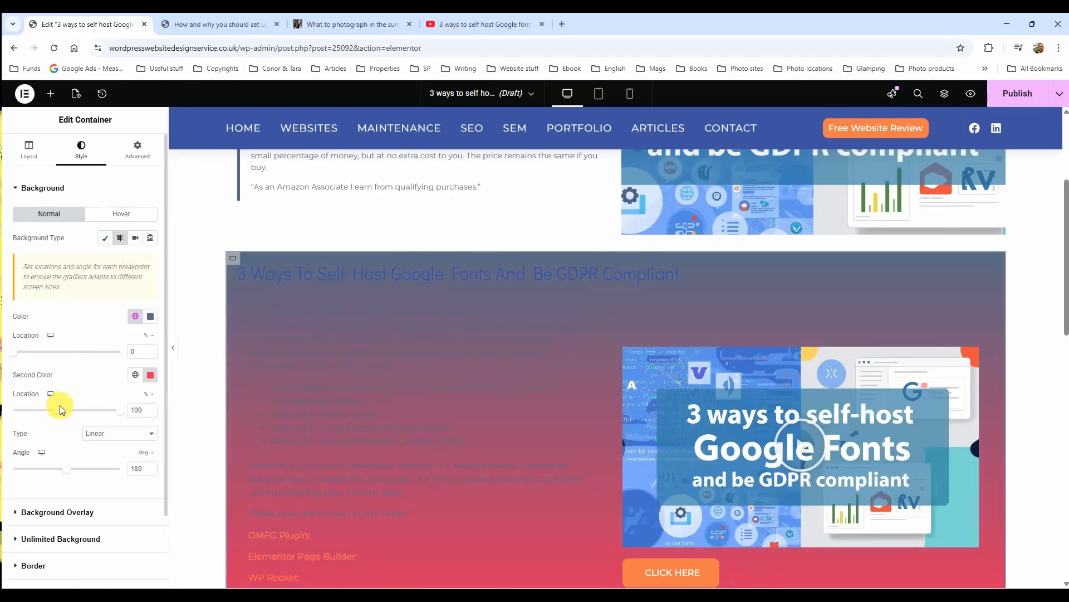
pyautogui.click(135, 240)
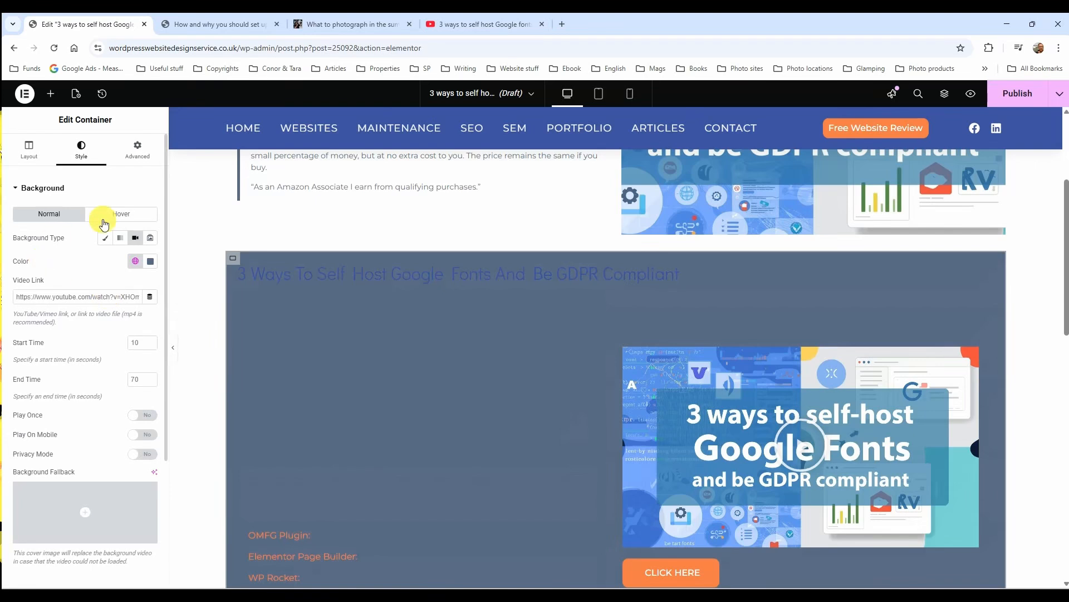
pyautogui.click(150, 239)
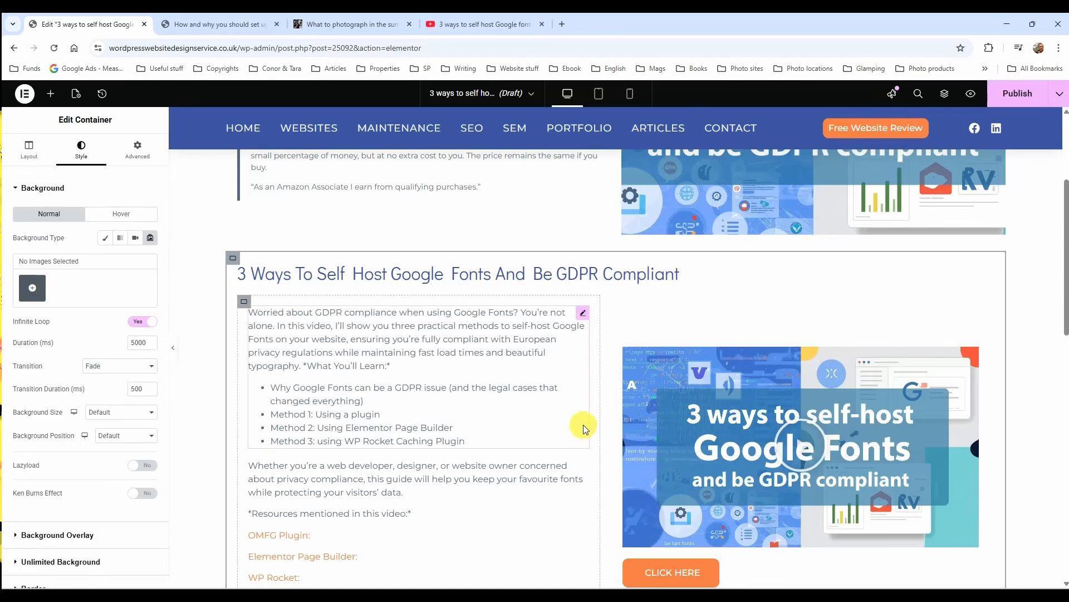
# Switch the container's background from slideshow to classic and clear its background type
pyautogui.click(103, 240)
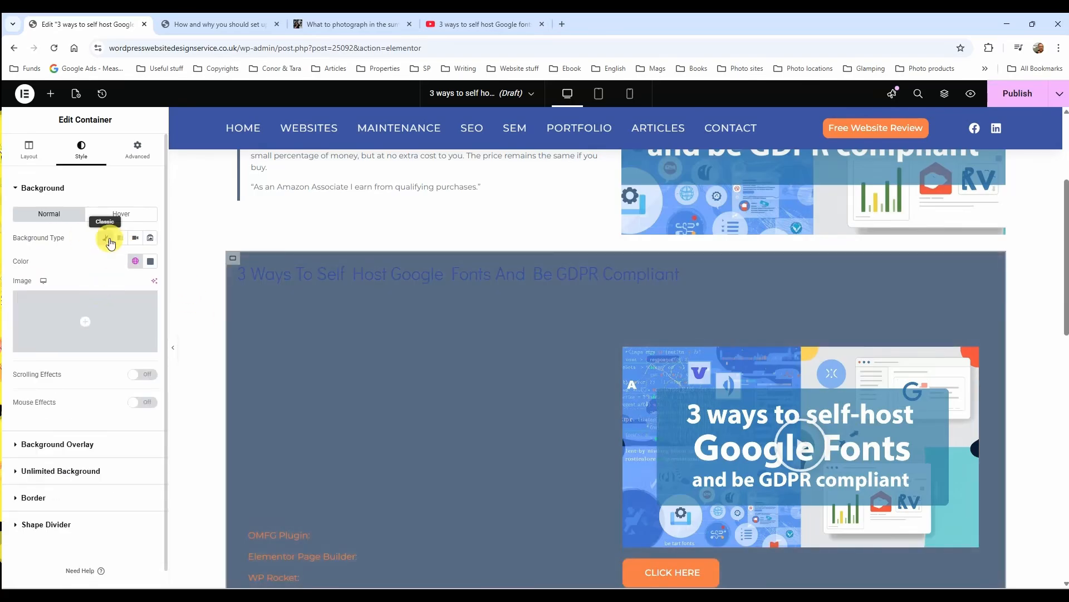
pyautogui.click(106, 240)
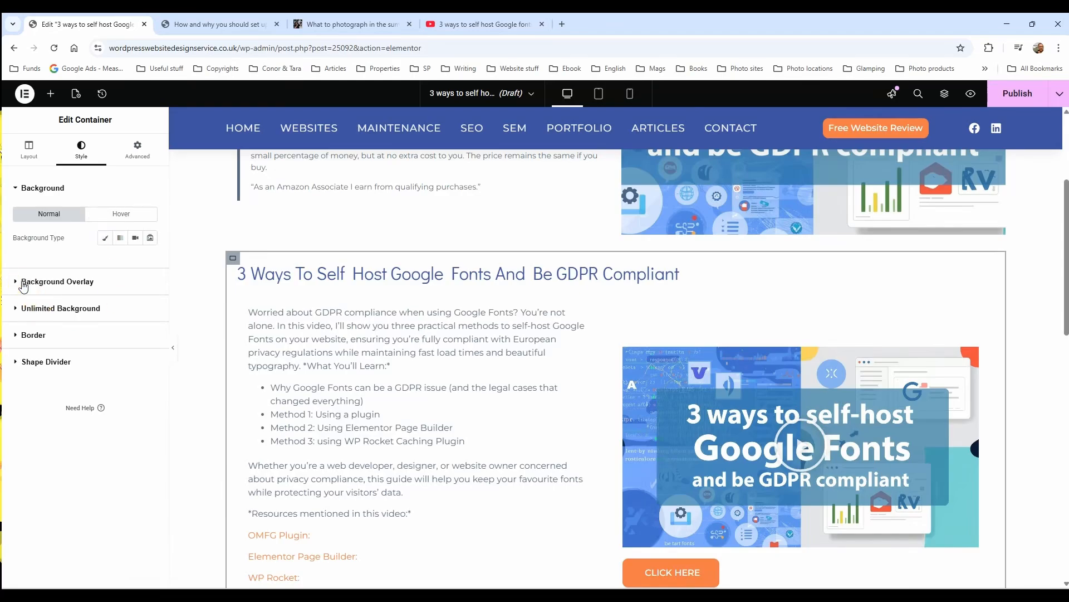
# Try a classic background overlay on the container in the global Lighter blue - chic colour at 0.43 opacity
pyautogui.click(23, 283)
pyautogui.click(134, 266)
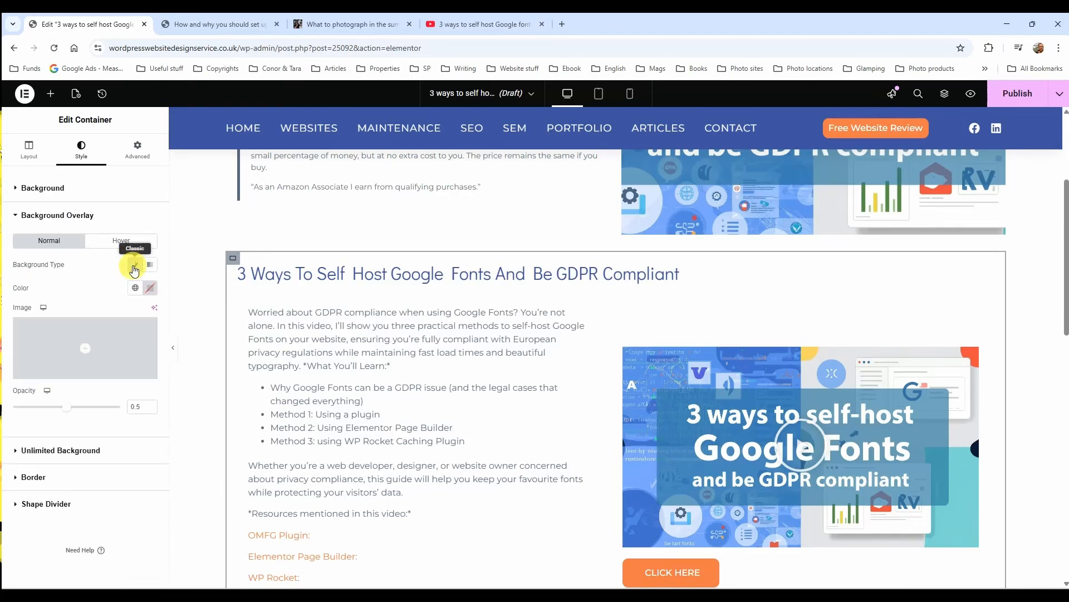
pyautogui.moveTo(57, 368)
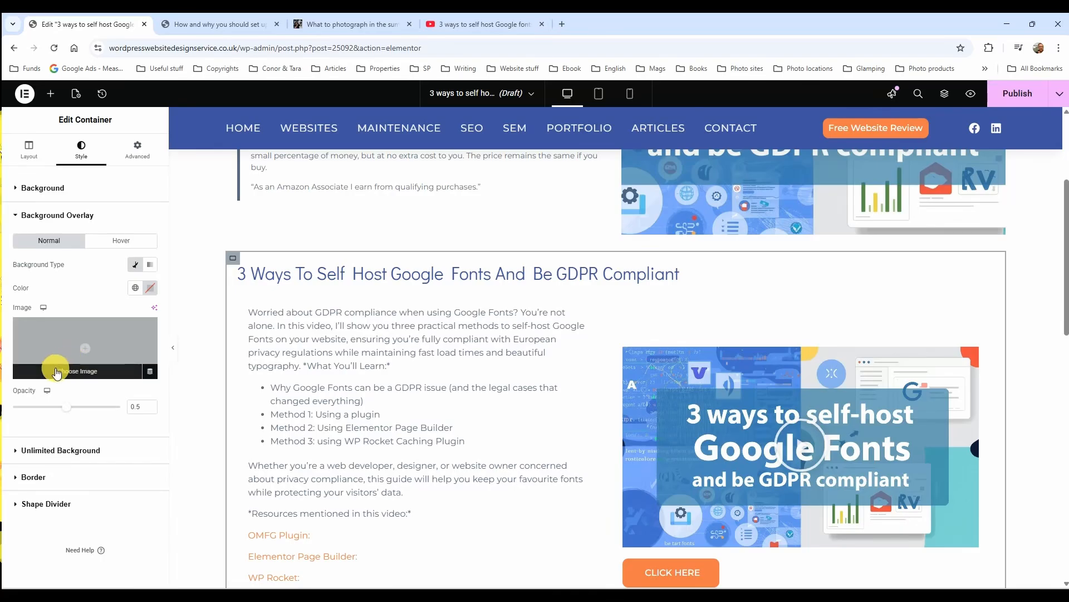
pyautogui.click(135, 287)
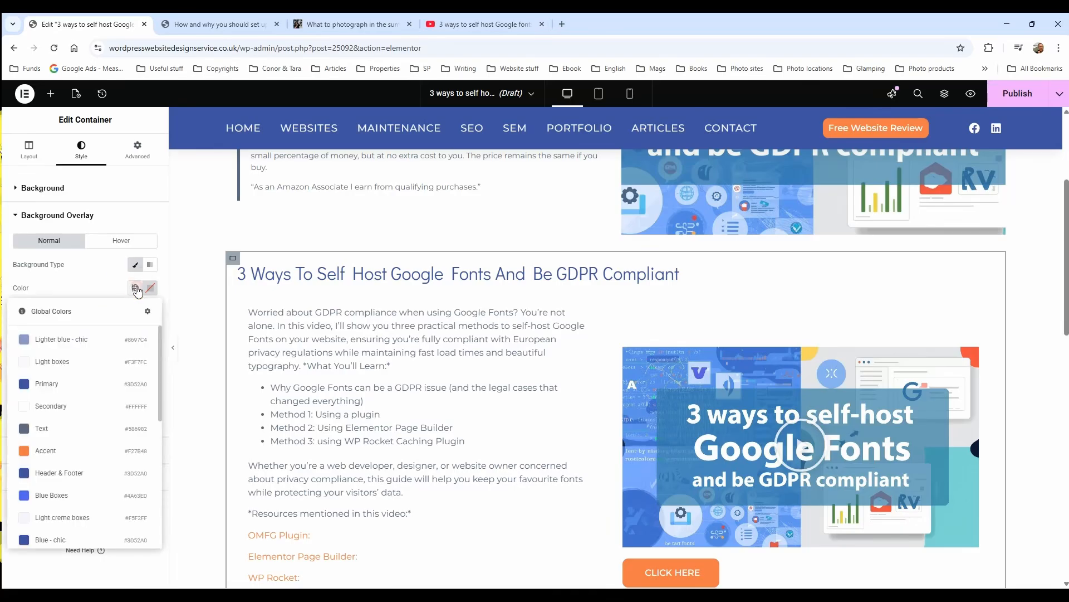
pyautogui.click(106, 340)
pyautogui.moveTo(61, 409)
pyautogui.mouseDown()
pyautogui.moveTo(3, 410)
pyautogui.moveTo(58, 407)
pyautogui.mouseUp()
# Try the Affordable SEO Services picture from the media library as the overlay image, with the opacity lowered to 0.36
pyautogui.click(67, 361)
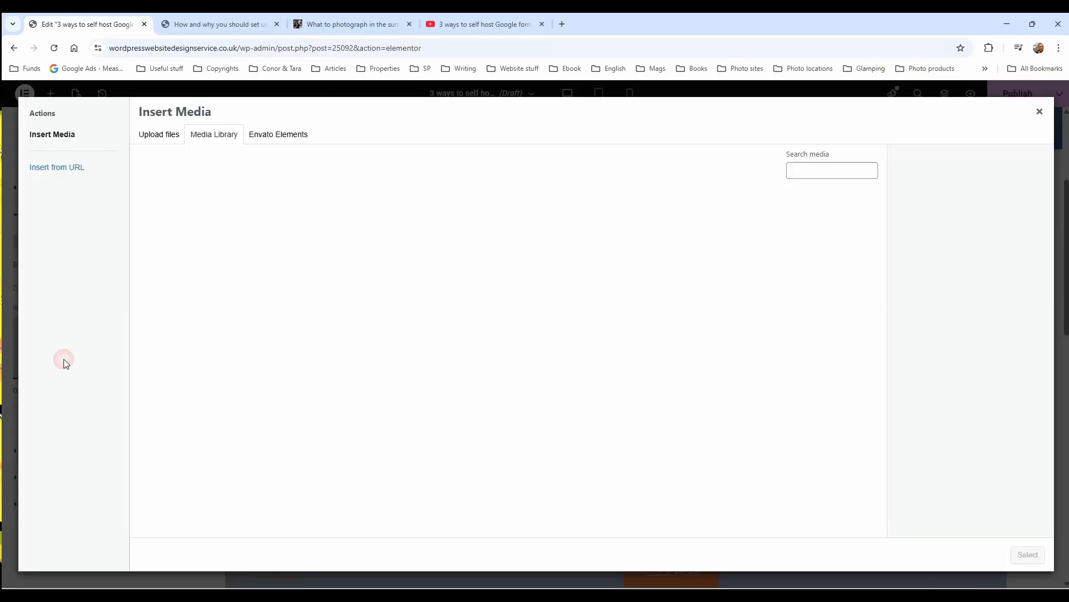
pyautogui.click(413, 316)
pyautogui.click(1028, 555)
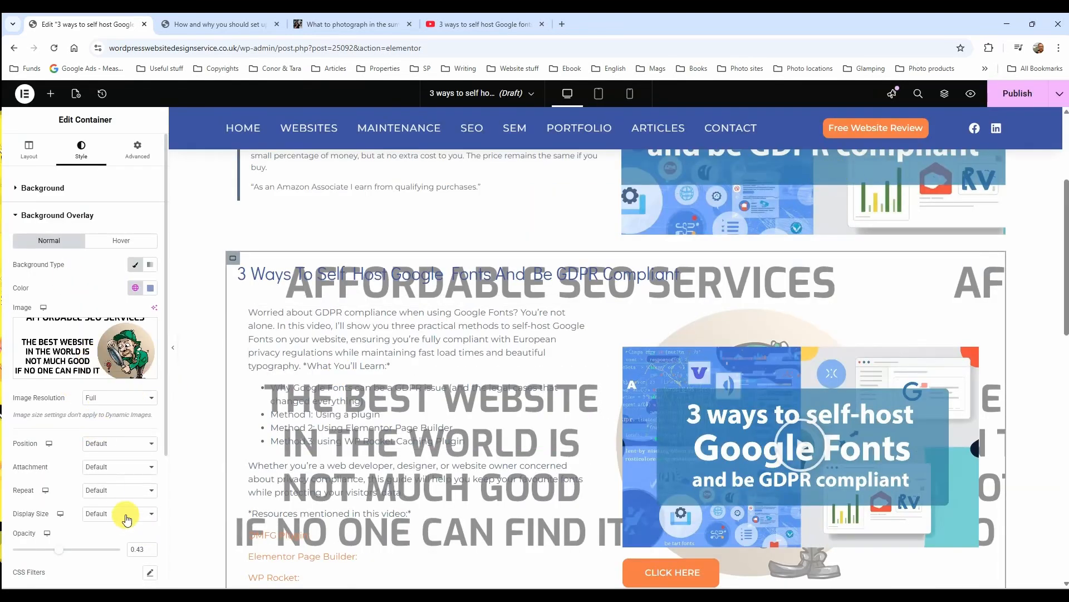
pyautogui.scroll(-1, 58, 474)
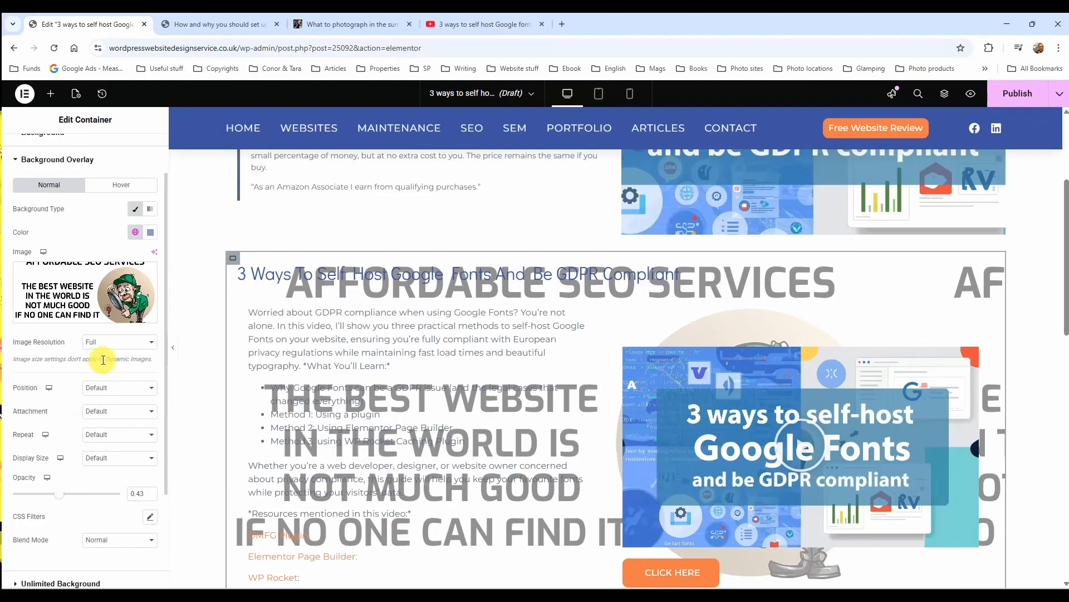
pyautogui.scroll(-2, 98, 379)
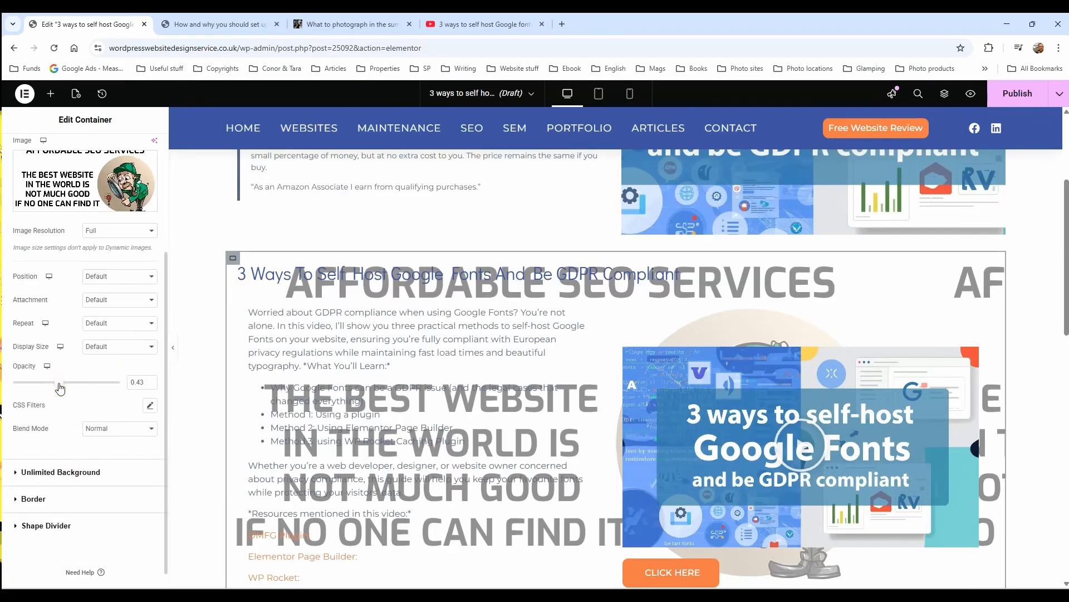
pyautogui.moveTo(60, 383)
pyautogui.mouseDown()
pyautogui.moveTo(21, 384)
pyautogui.moveTo(64, 385)
pyautogui.moveTo(45, 391)
pyautogui.mouseUp()
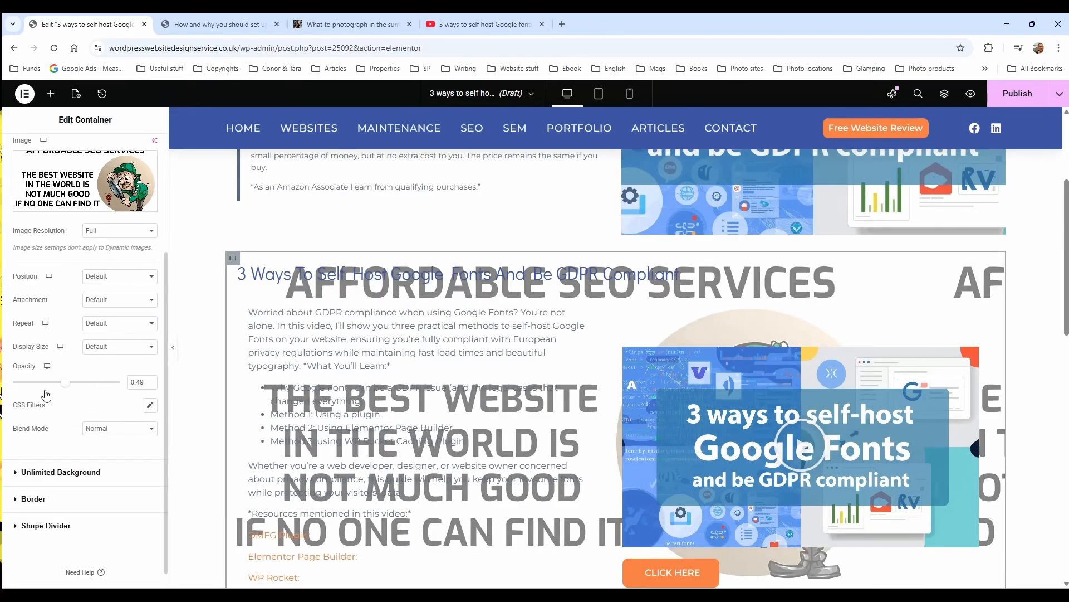
# Remove the image and colour from the container's background overlay and clear the overlay type
pyautogui.scroll(2, 105, 334)
pyautogui.click(145, 275)
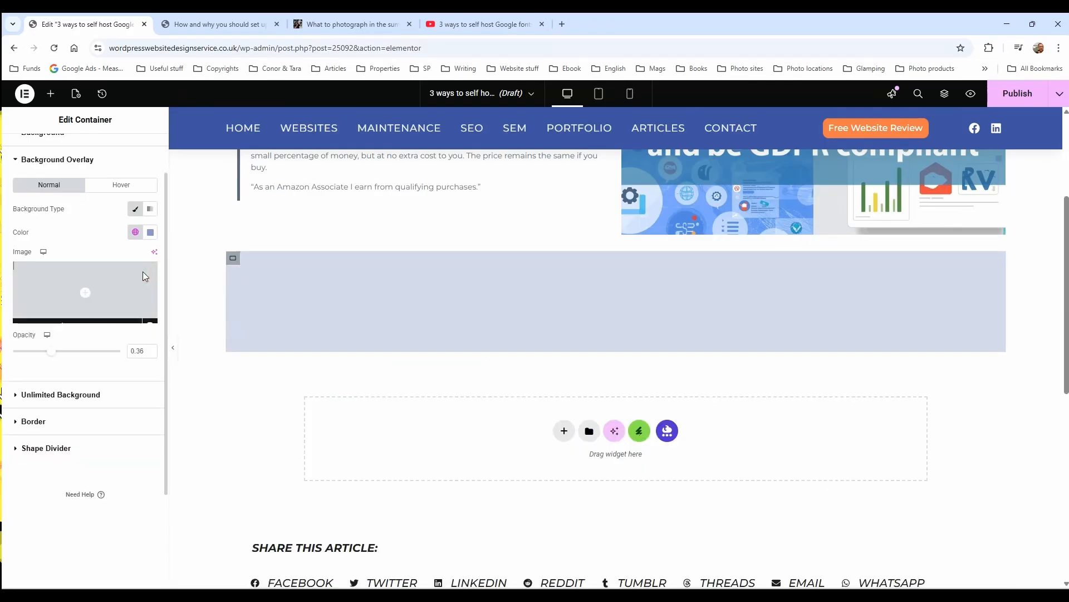
pyautogui.click(136, 287)
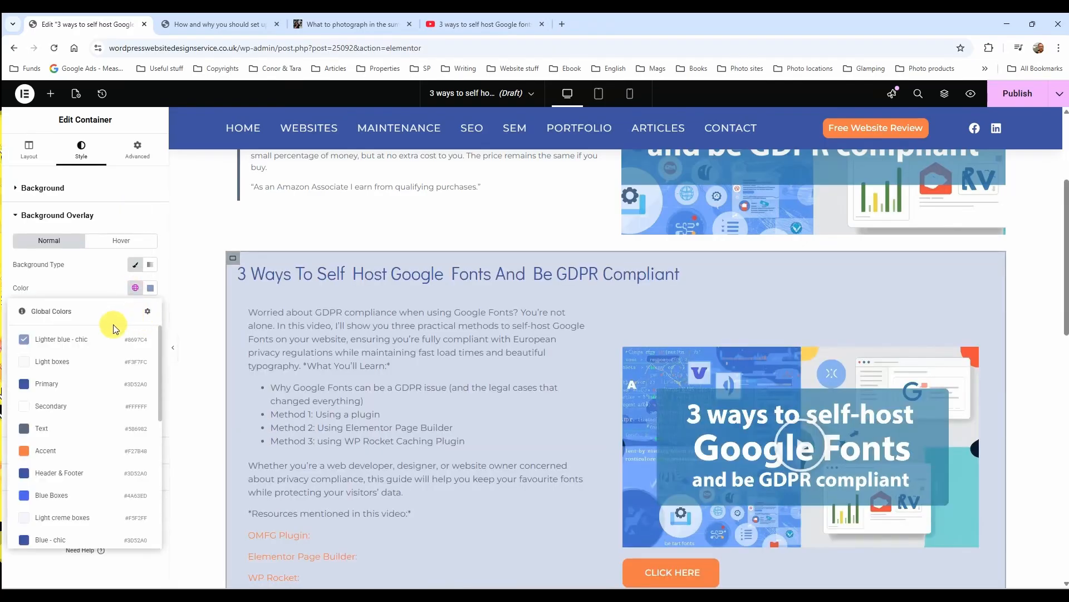
pyautogui.click(151, 288)
pyautogui.click(149, 309)
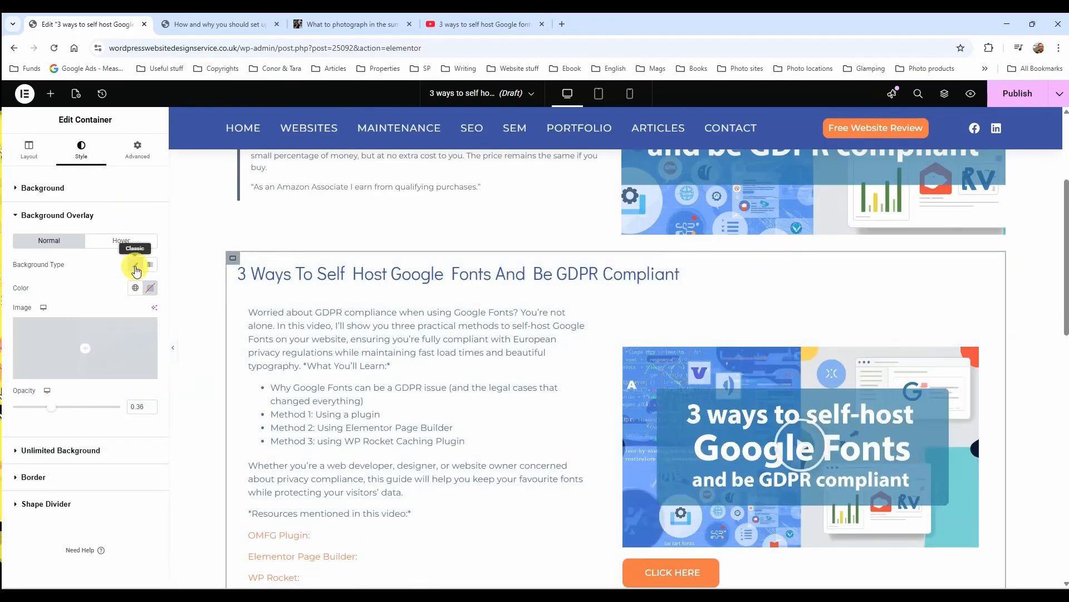
pyautogui.click(135, 267)
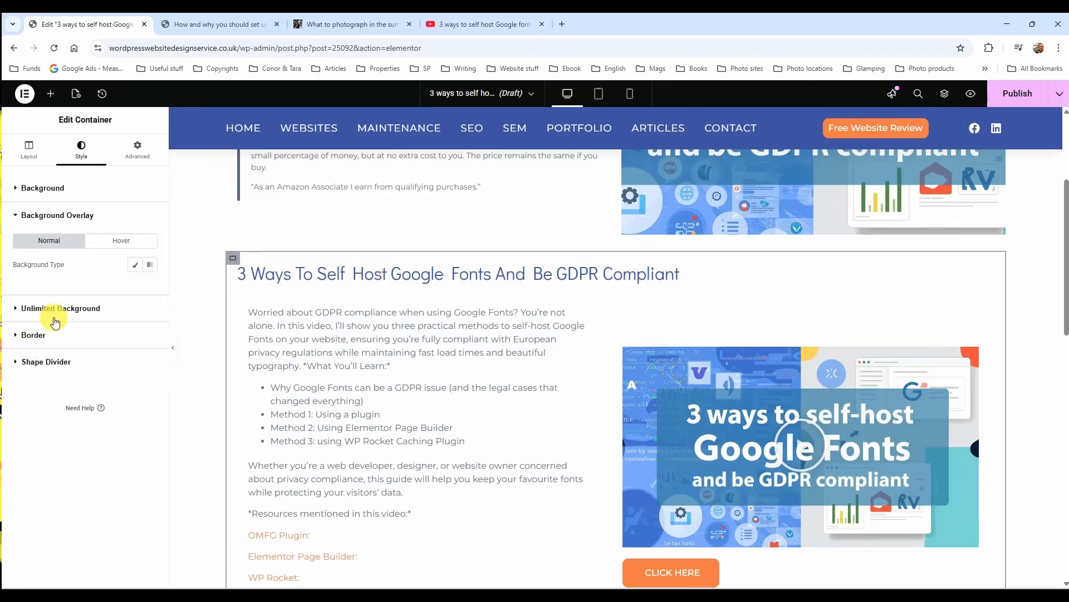
# Try a solid border 4 px wide on all sides of the container
pyautogui.click(32, 335)
pyautogui.click(120, 319)
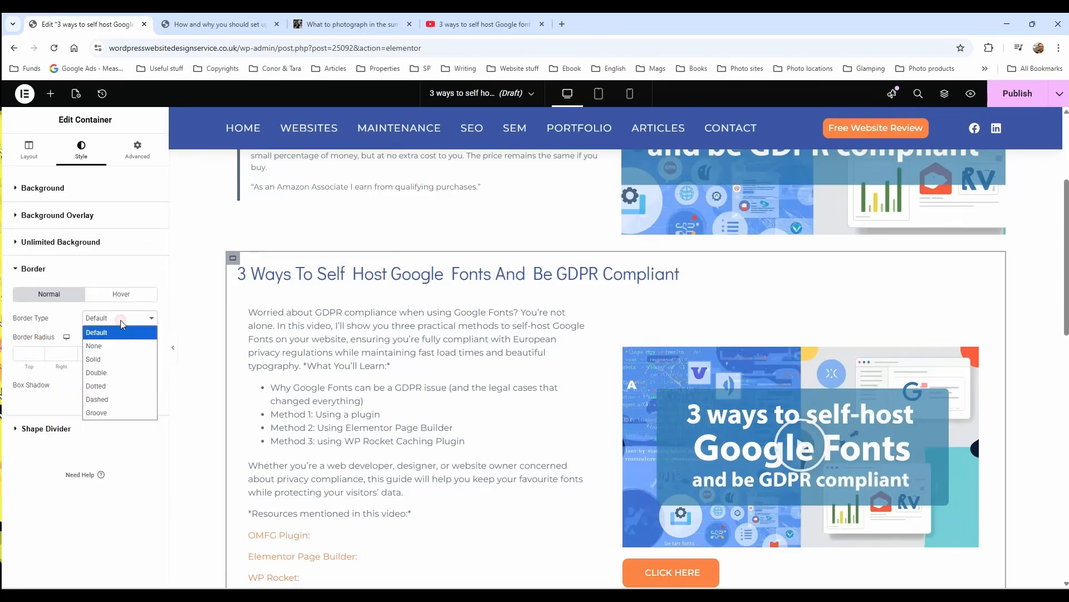
pyautogui.click(122, 357)
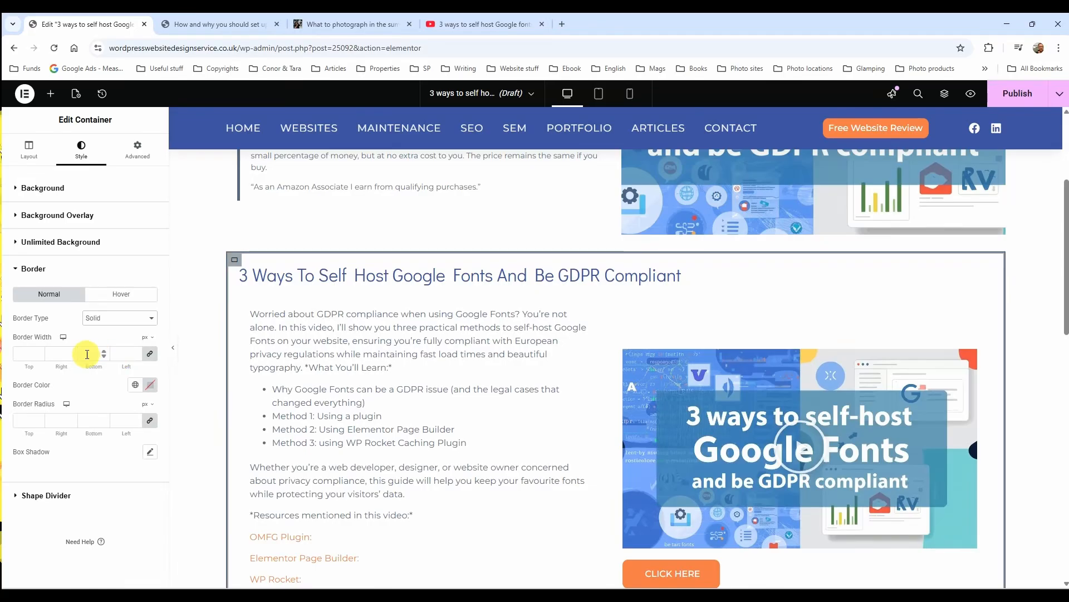
pyautogui.click(39, 352)
pyautogui.click(39, 352)
pyautogui.click(39, 351)
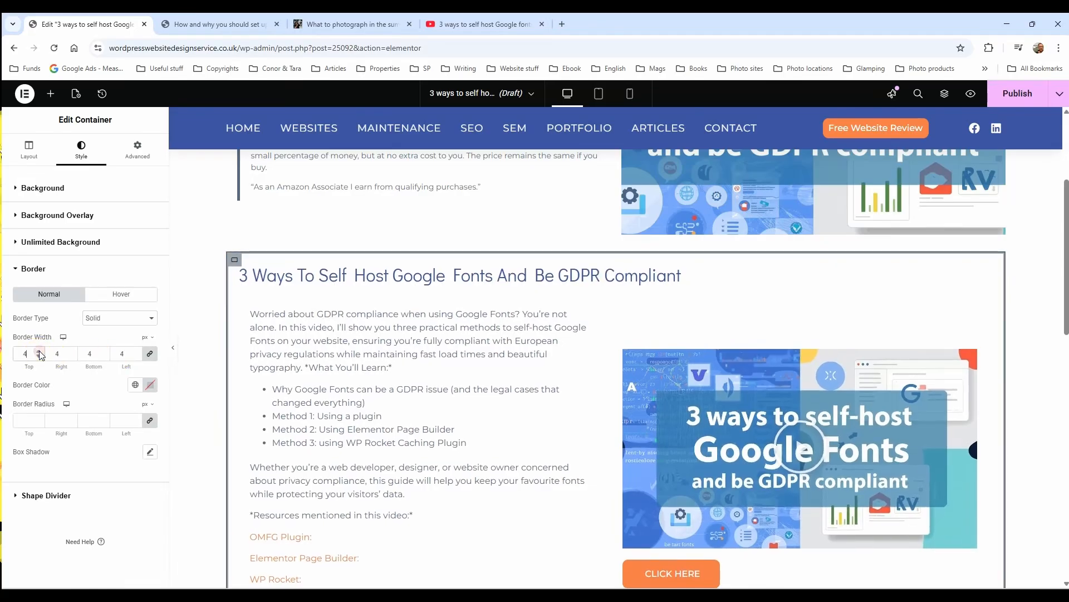
pyautogui.click(39, 352)
# Try a 50 px border radius on all corners of the container and check the rounded frame at full page width
pyautogui.click(34, 420)
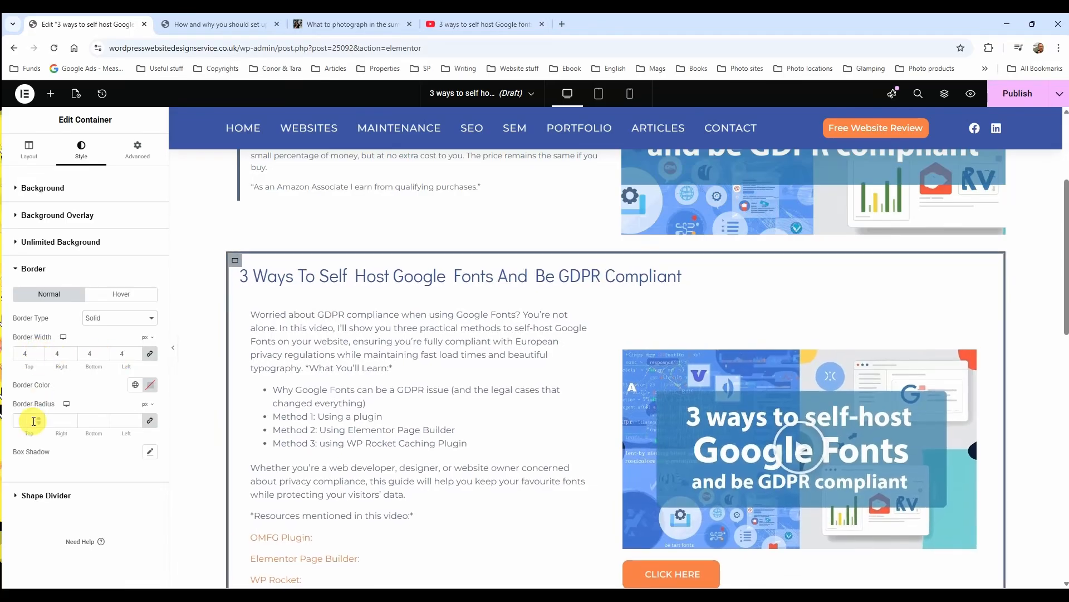
pyautogui.click(172, 347)
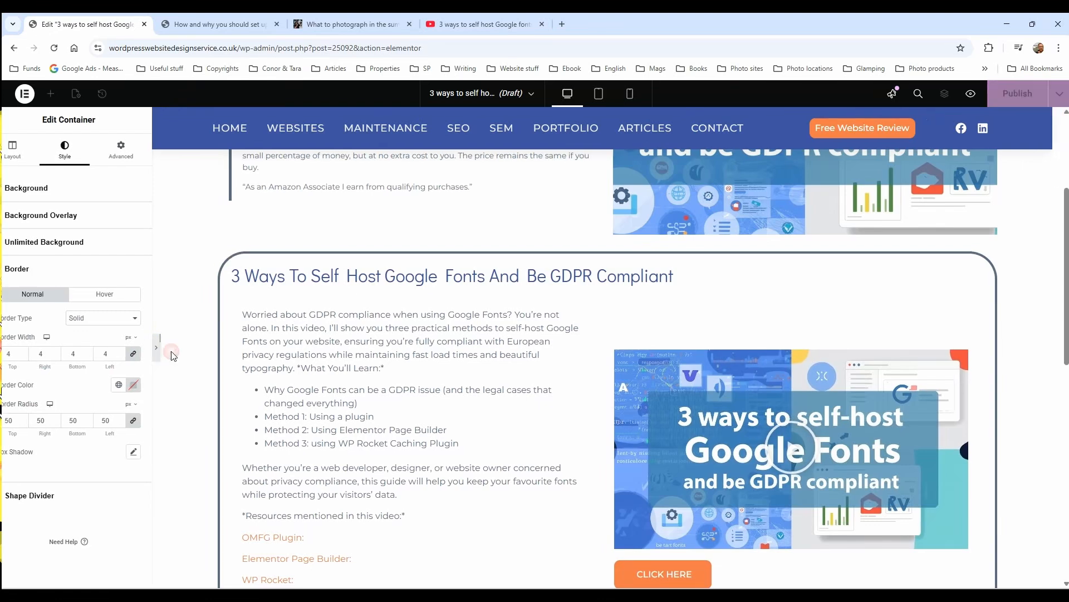
pyautogui.scroll(-2, 382, 471)
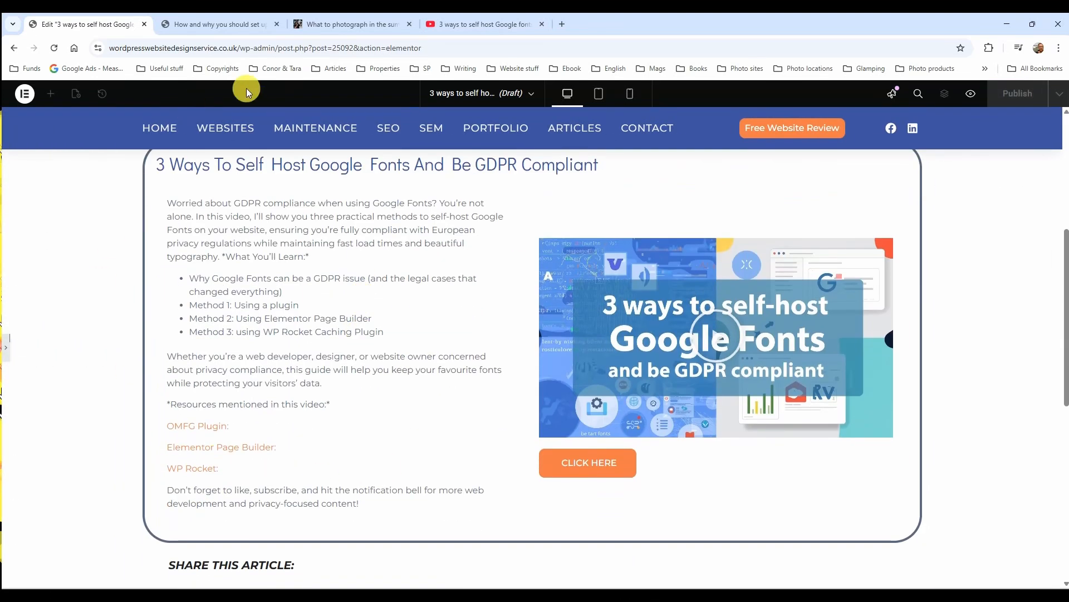
pyautogui.scroll(-1, 966, 271)
pyautogui.scroll(2, 967, 278)
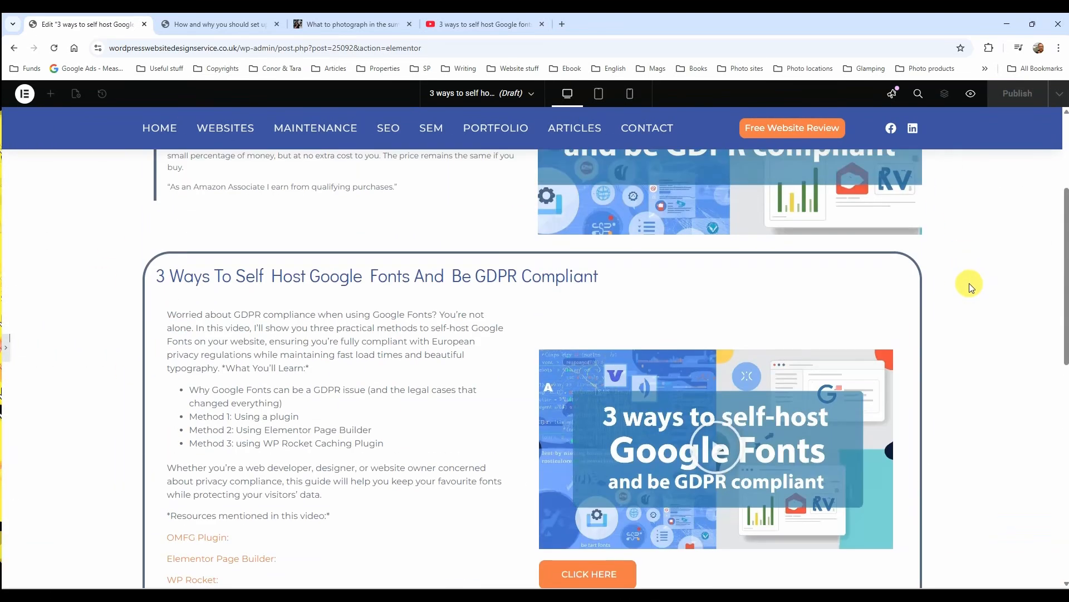
# Try the global Accent colour on the container's border and check the section at full page width
pyautogui.click(5, 347)
pyautogui.click(136, 385)
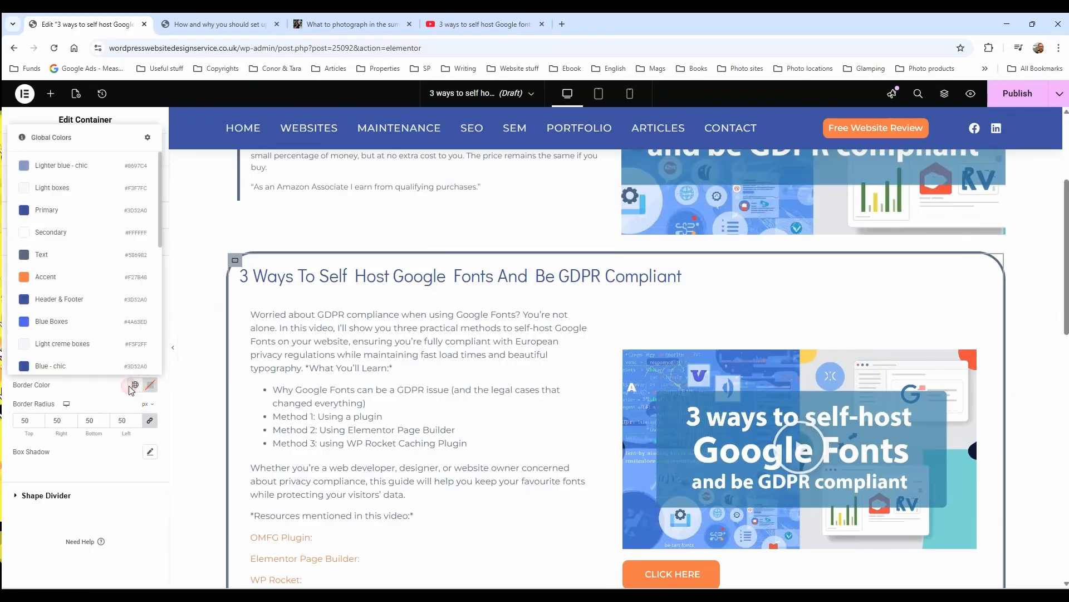
pyautogui.click(52, 276)
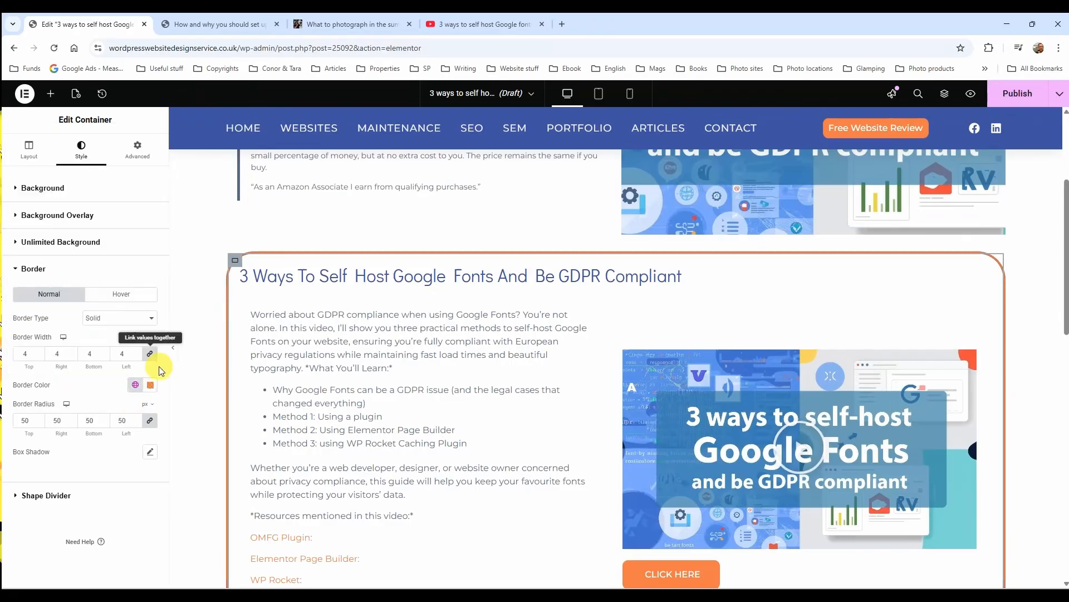
pyautogui.click(177, 350)
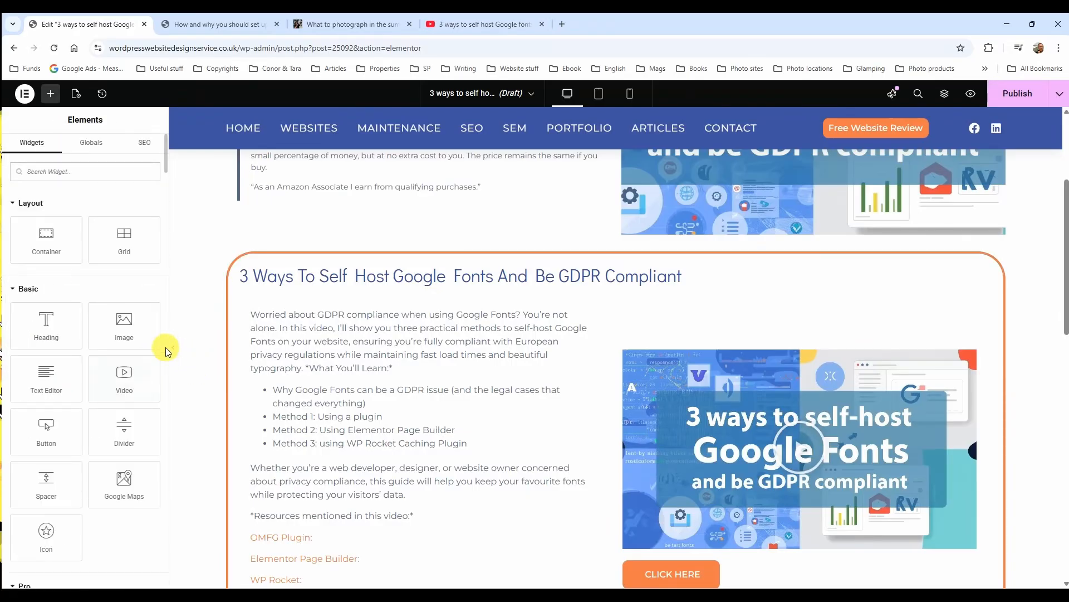
pyautogui.click(176, 352)
pyautogui.scroll(-2, 374, 357)
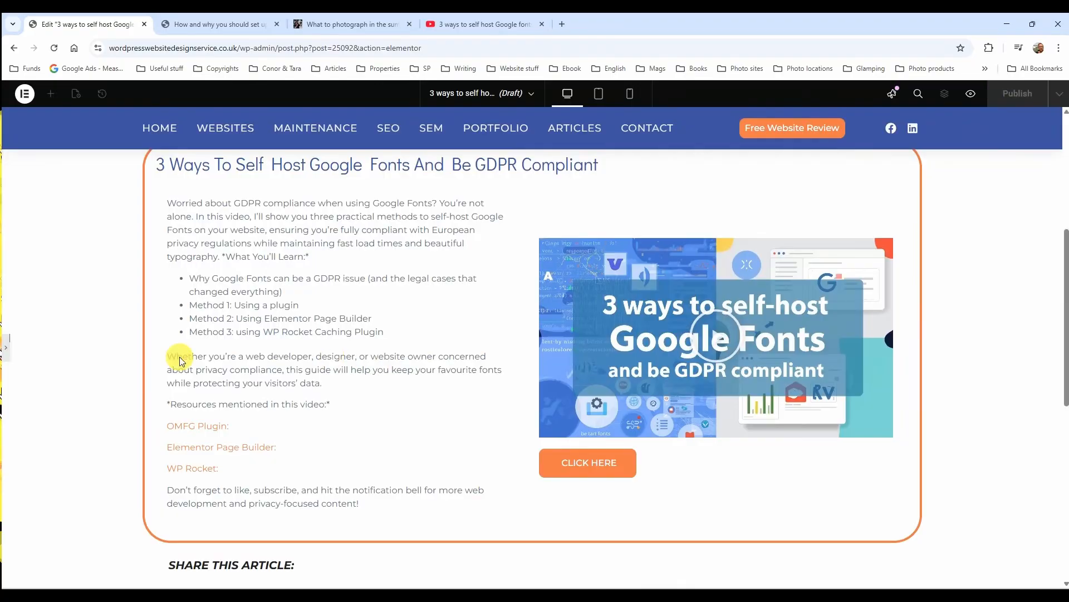
# Set the container's border type to None and clear its border radius
pyautogui.click(9, 352)
pyautogui.scroll(3, 186, 337)
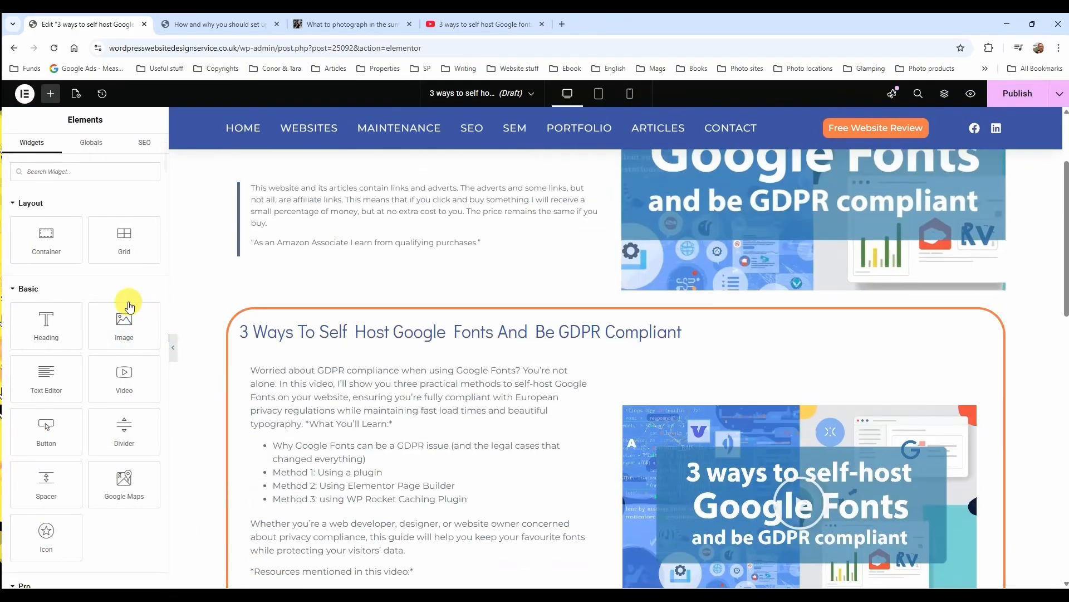
pyautogui.click(234, 316)
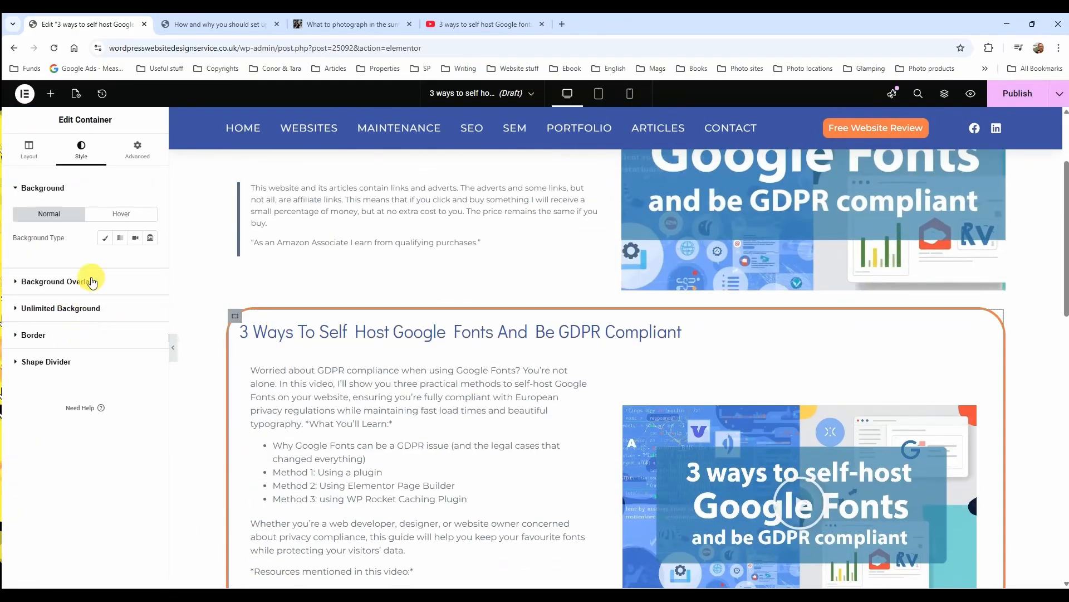
pyautogui.click(59, 335)
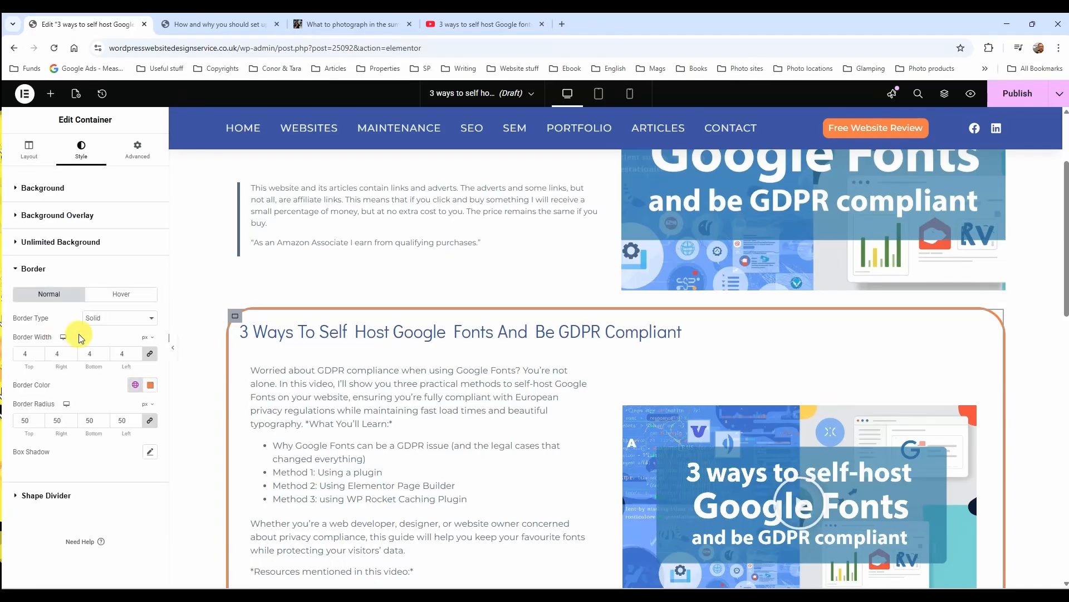
pyautogui.click(130, 324)
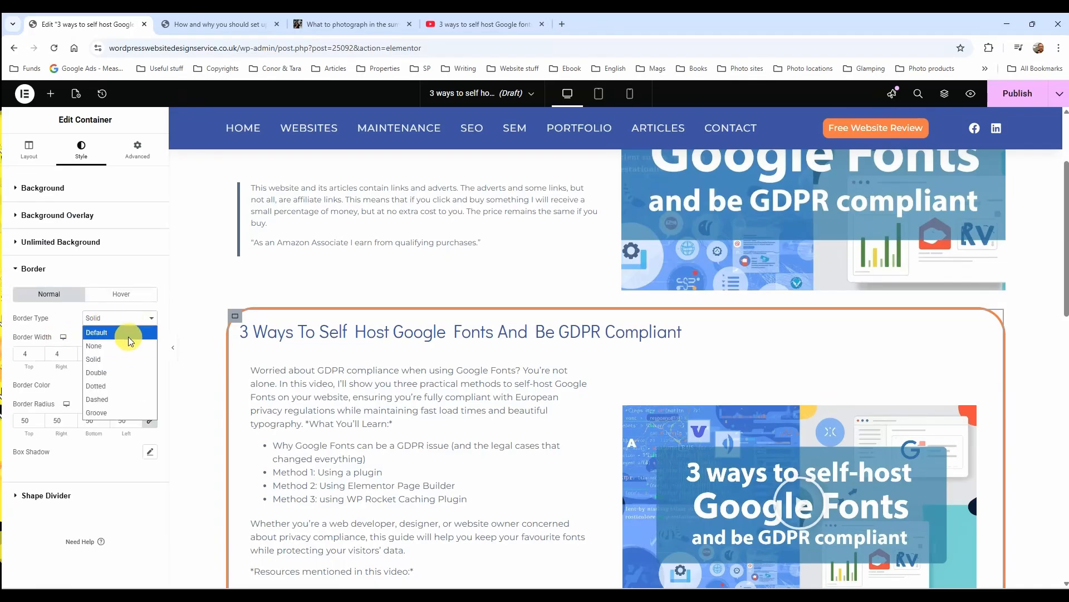
pyautogui.click(130, 337)
pyautogui.click(134, 317)
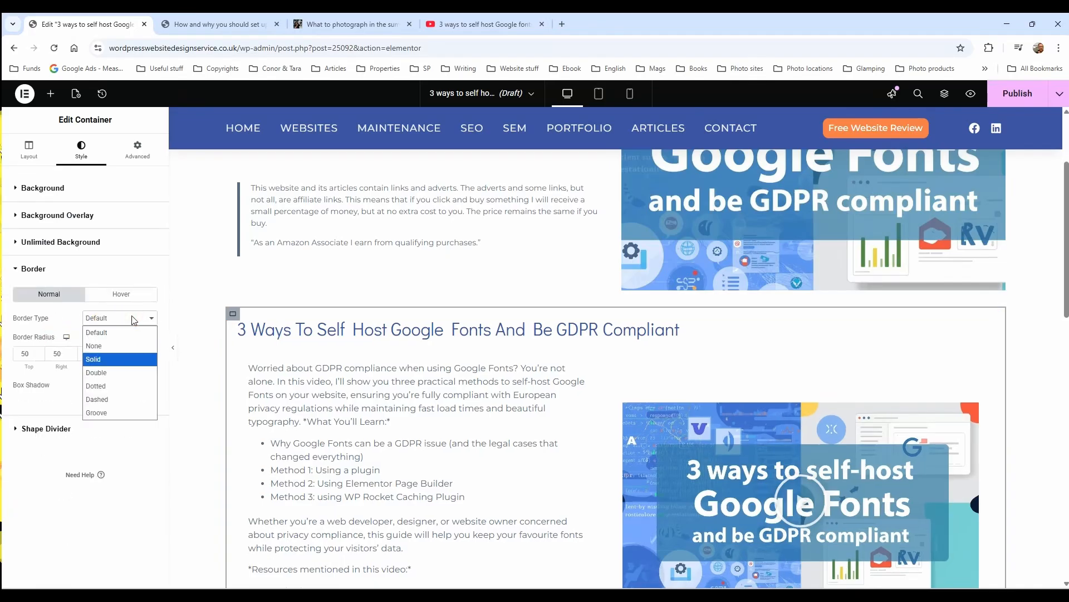
pyautogui.click(107, 357)
pyautogui.doubleClick(19, 353)
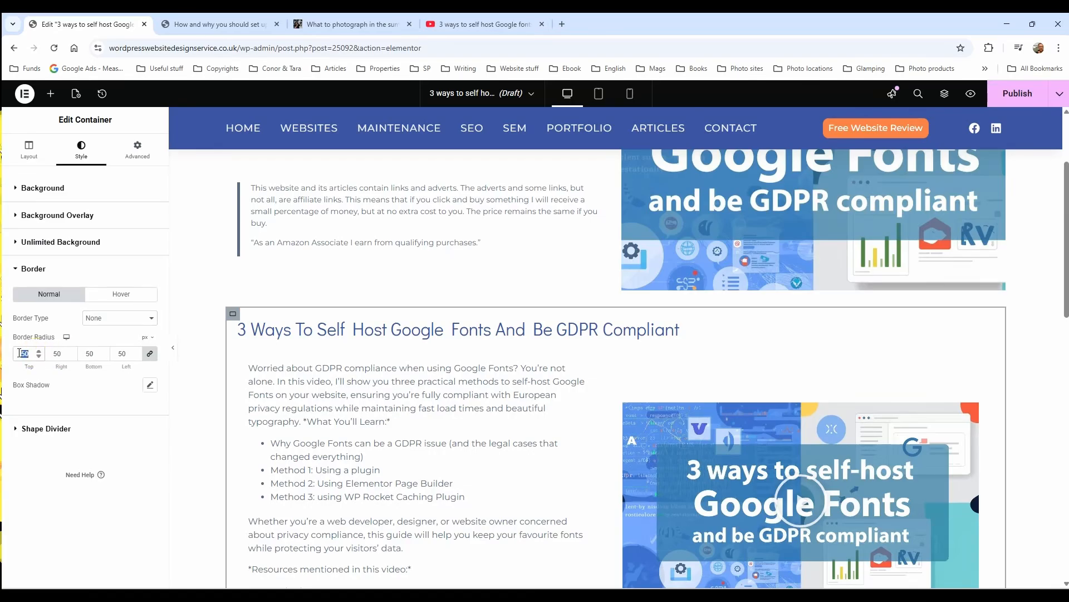
pyautogui.press('BackSpace')
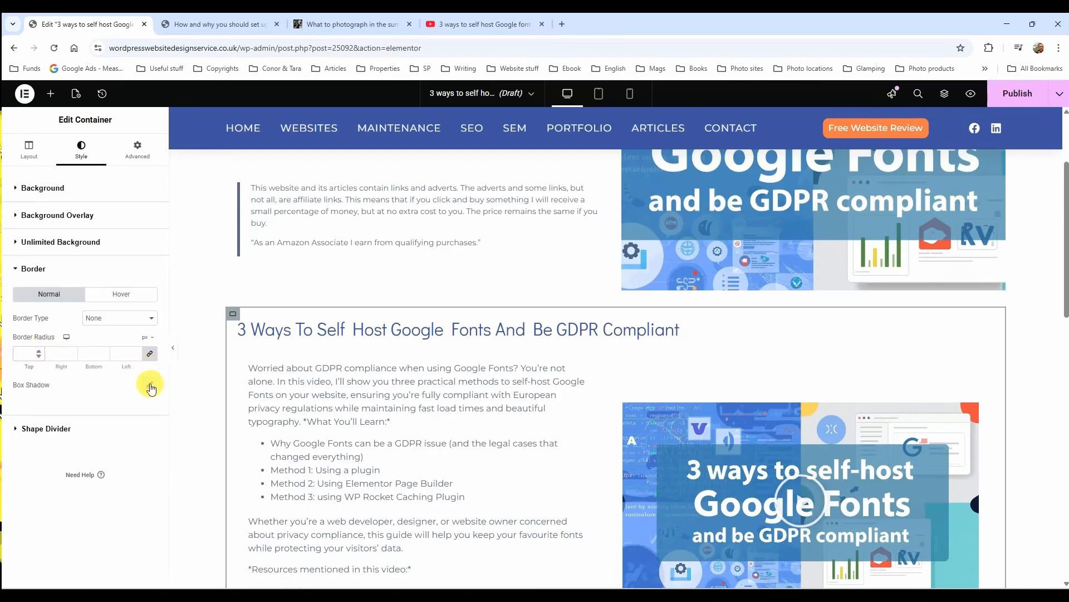
# Add an outline box shadow with a blur of 10 to the container and check it at full page width
pyautogui.click(150, 385)
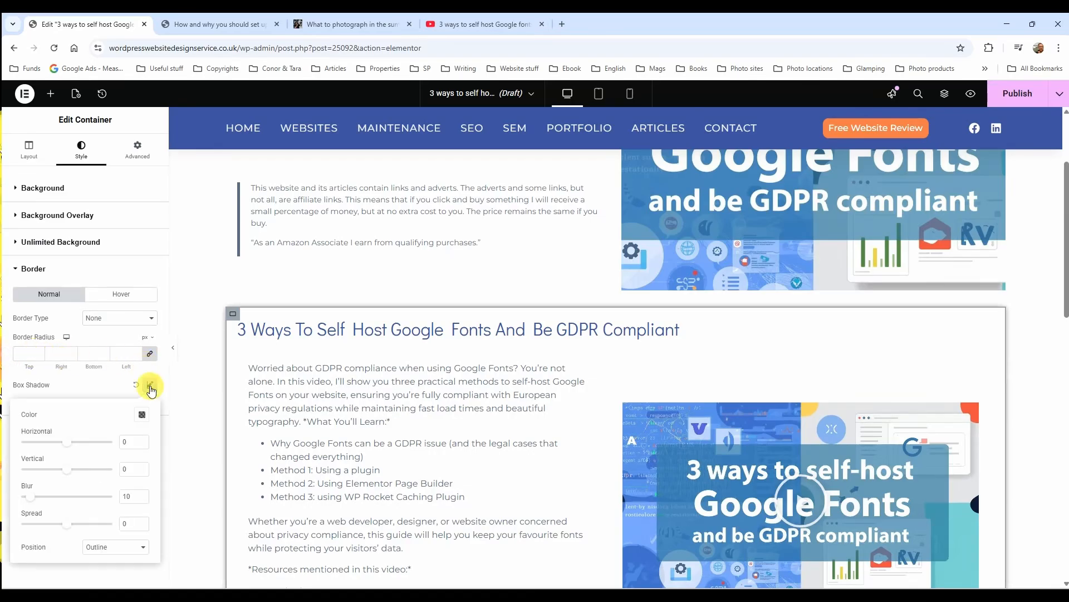
pyautogui.click(174, 359)
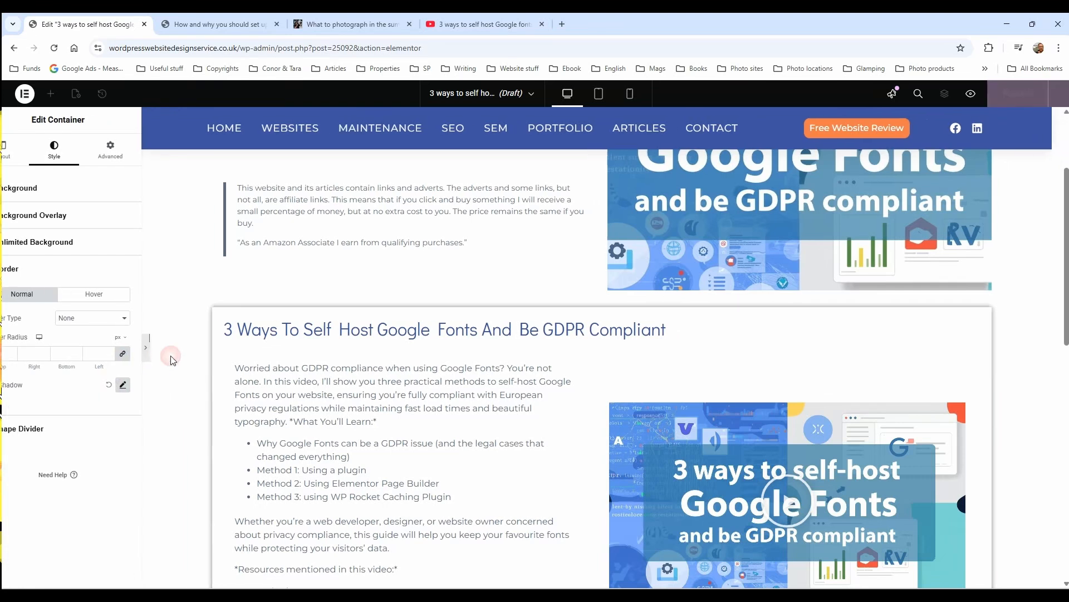
pyautogui.scroll(-2, 309, 365)
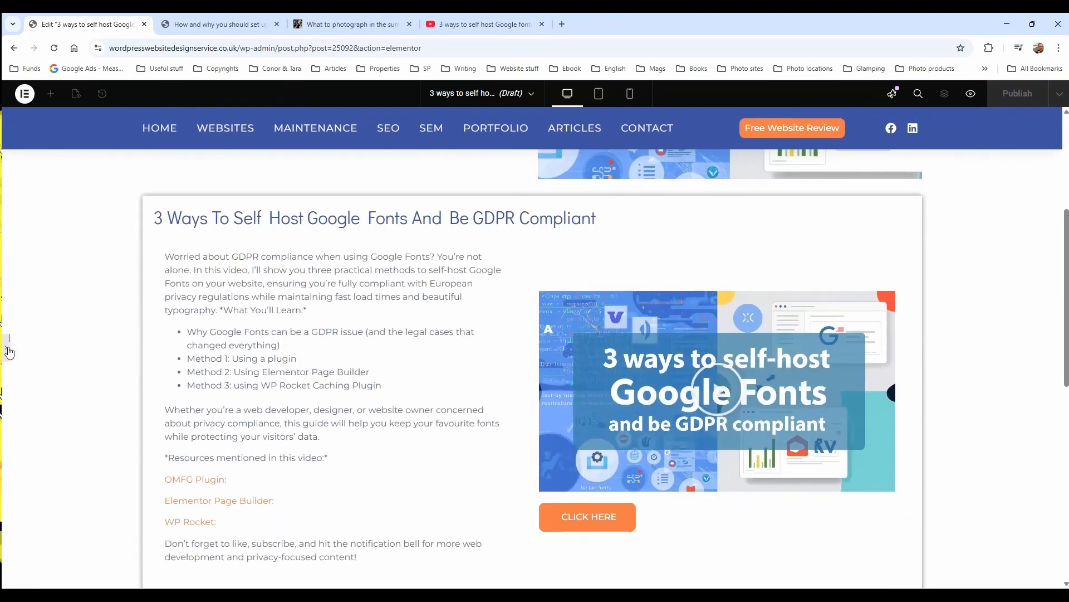
# Try border radii of 150 px and 50 px on all corners of the container, checking the shadowed frame at full page width
pyautogui.click(8, 350)
pyautogui.click(89, 318)
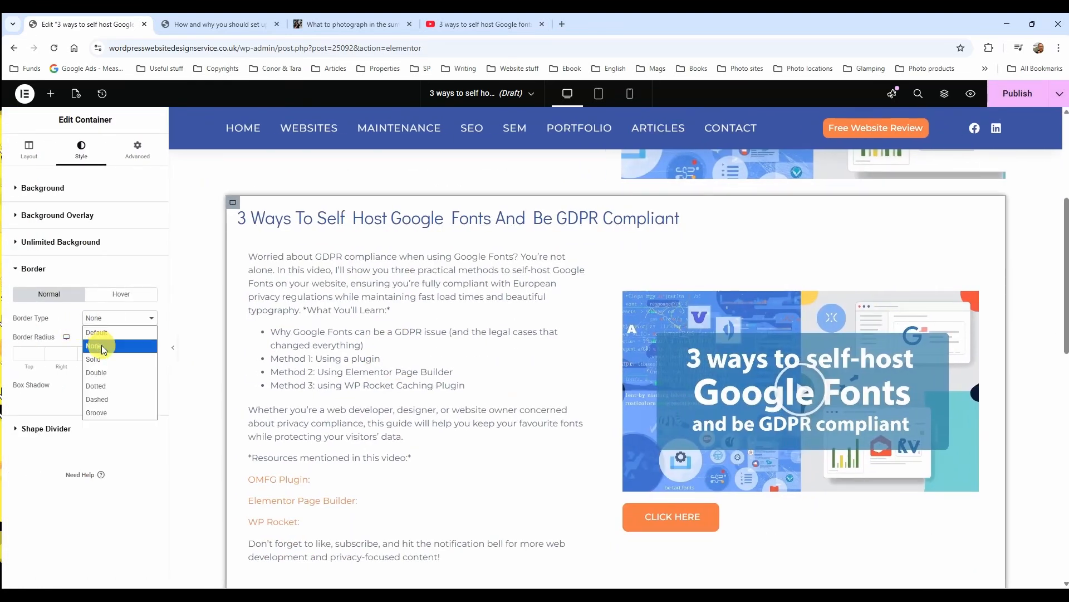
pyautogui.click(38, 354)
pyautogui.write('1')
pyautogui.write('50')
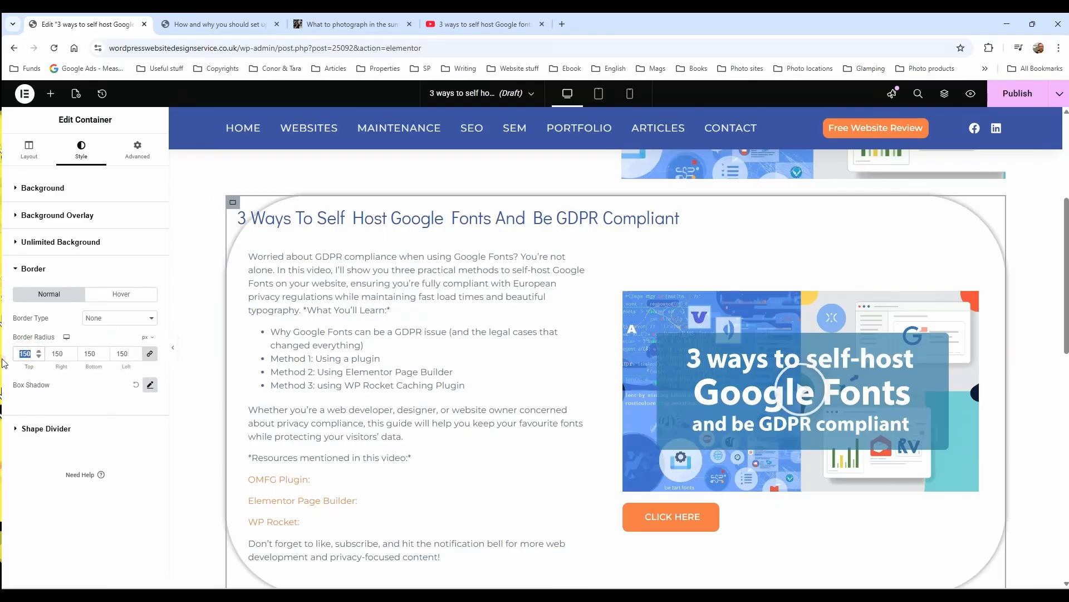
pyautogui.click(173, 349)
pyautogui.scroll(-1, 172, 357)
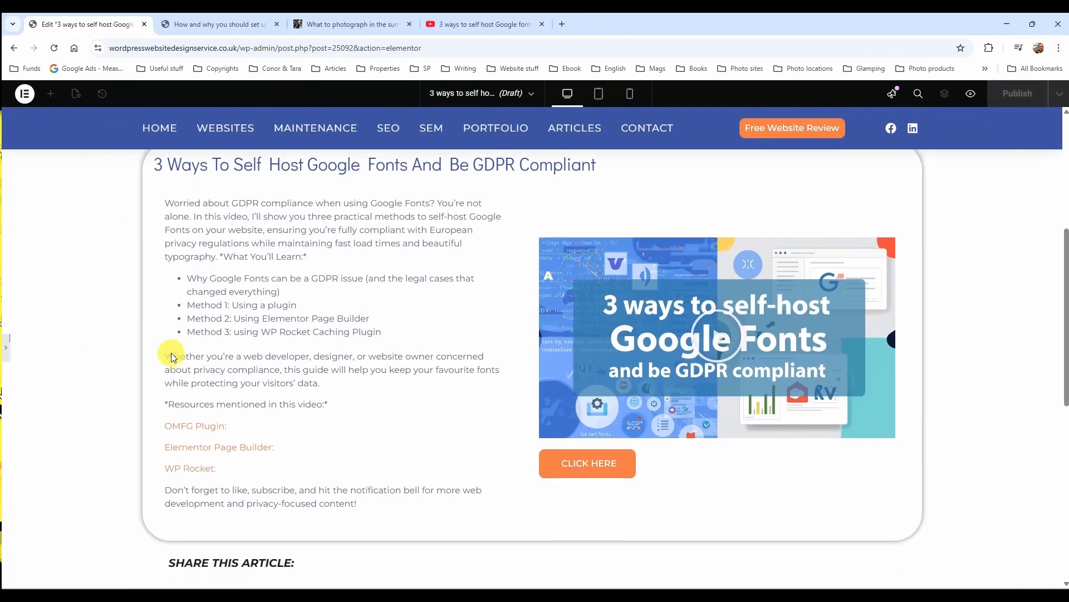
pyautogui.click(7, 341)
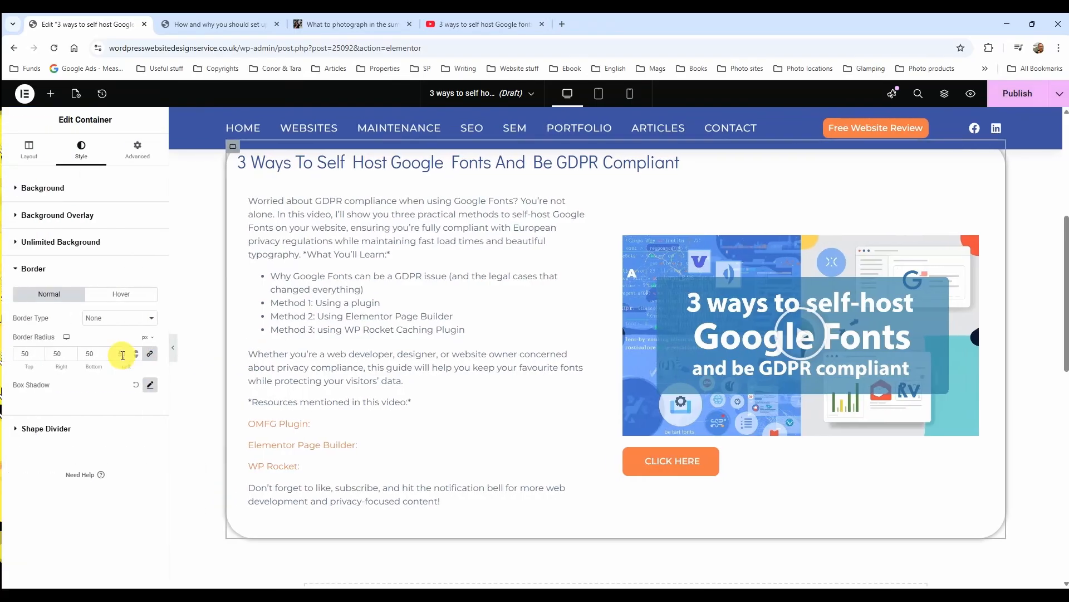
# Reset the container's box shadow and try one with a blur of 5 and a horizontal offset of 20
pyautogui.click(137, 387)
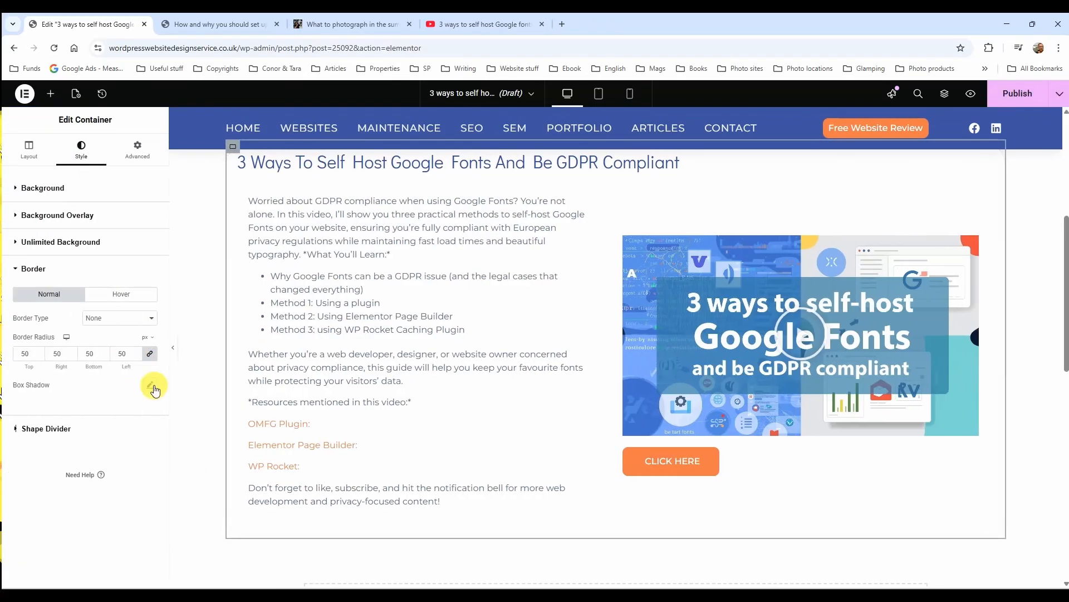
pyautogui.click(151, 385)
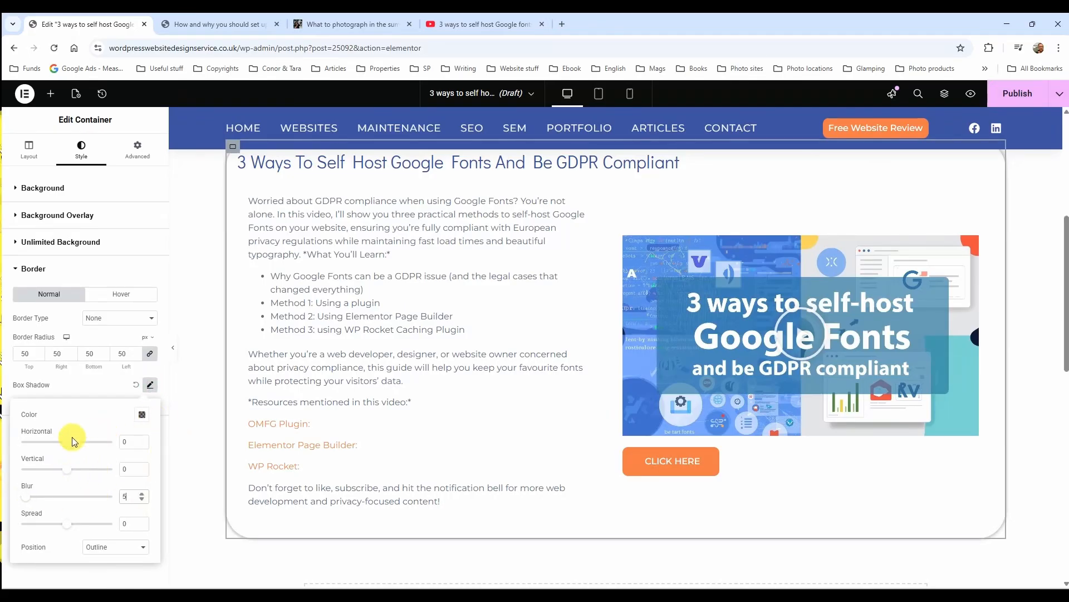
pyautogui.moveTo(85, 449)
pyautogui.mouseDown()
pyautogui.moveTo(93, 444)
pyautogui.moveTo(76, 450)
pyautogui.mouseUp()
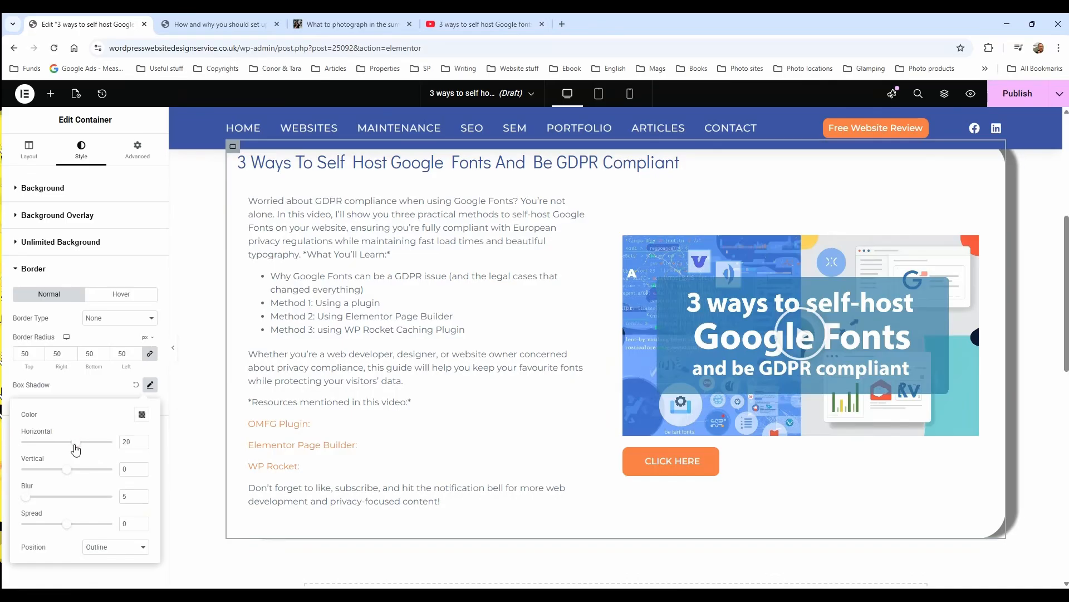
# Remove the container's box shadow and clear its border radius on all corners
pyautogui.click(134, 385)
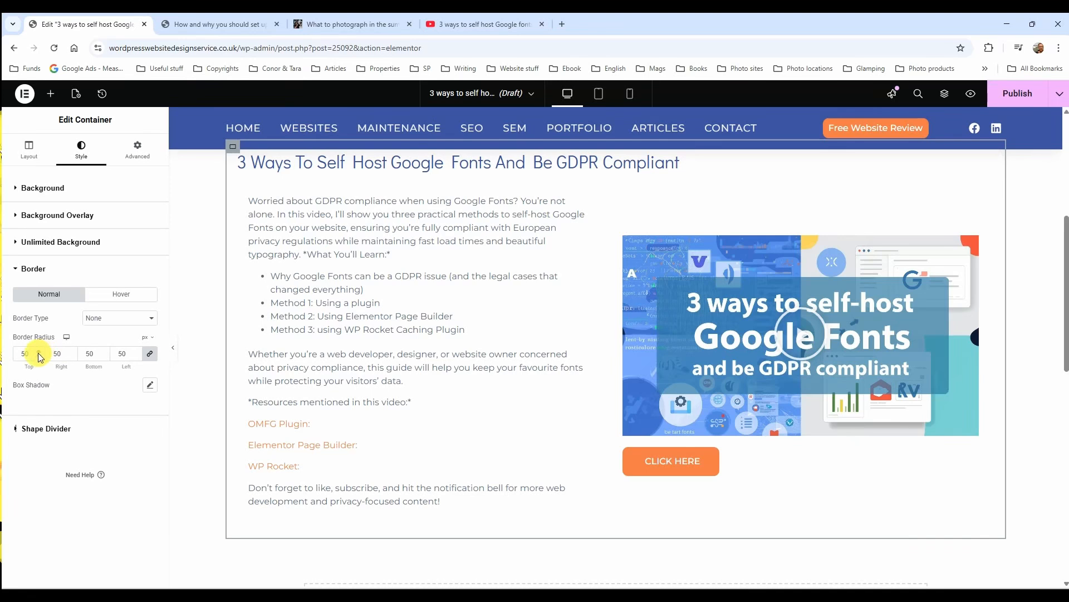
pyautogui.click(20, 355)
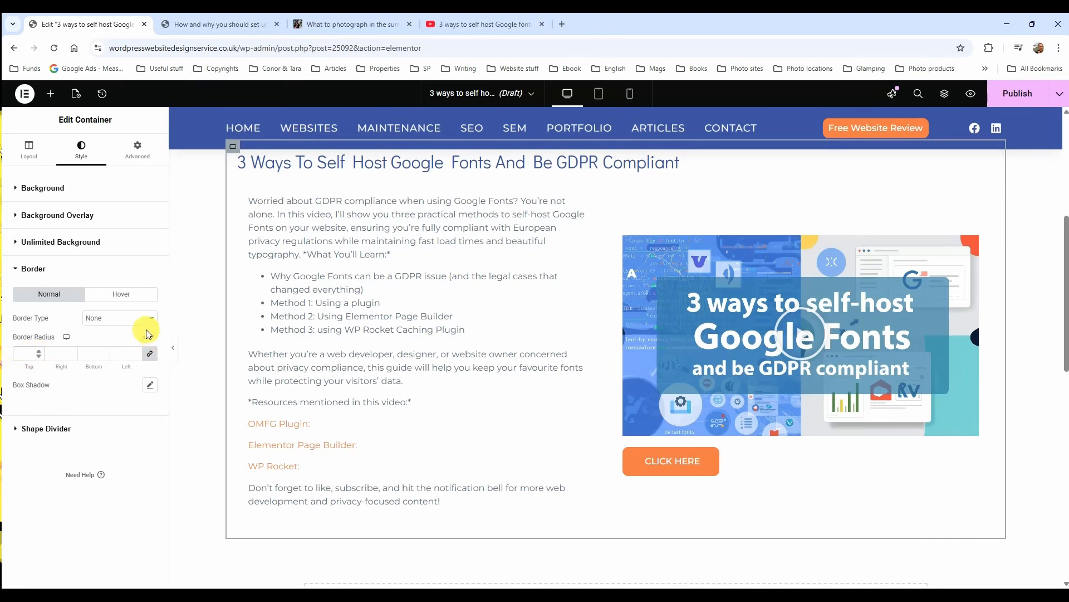
pyautogui.scroll(2, 256, 311)
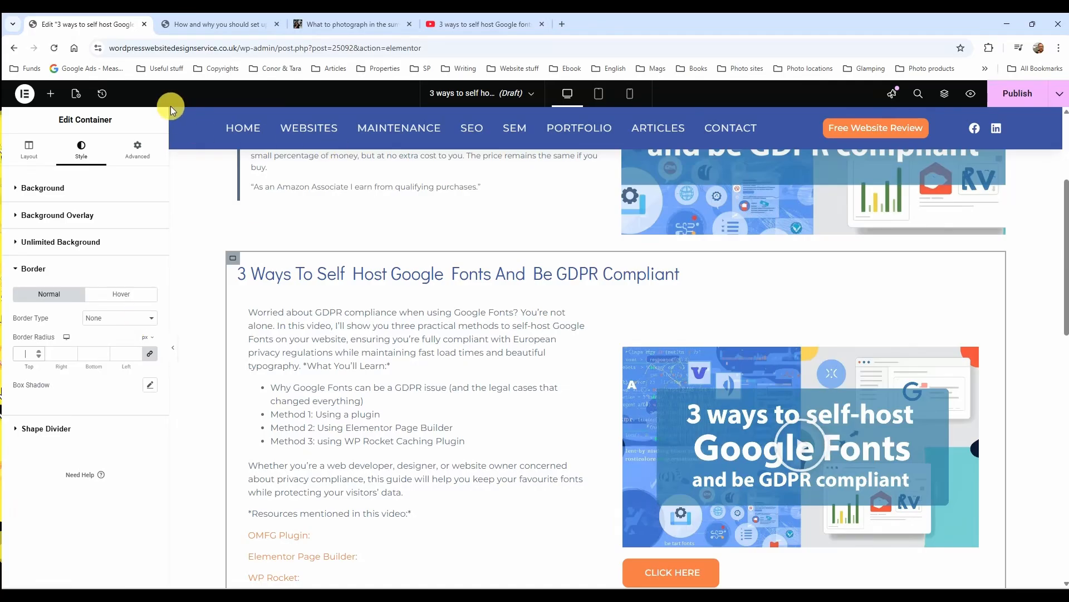
# Try linked padding of 60 px and 100 px on the container, then apply 60 px to all sides
pyautogui.click(138, 150)
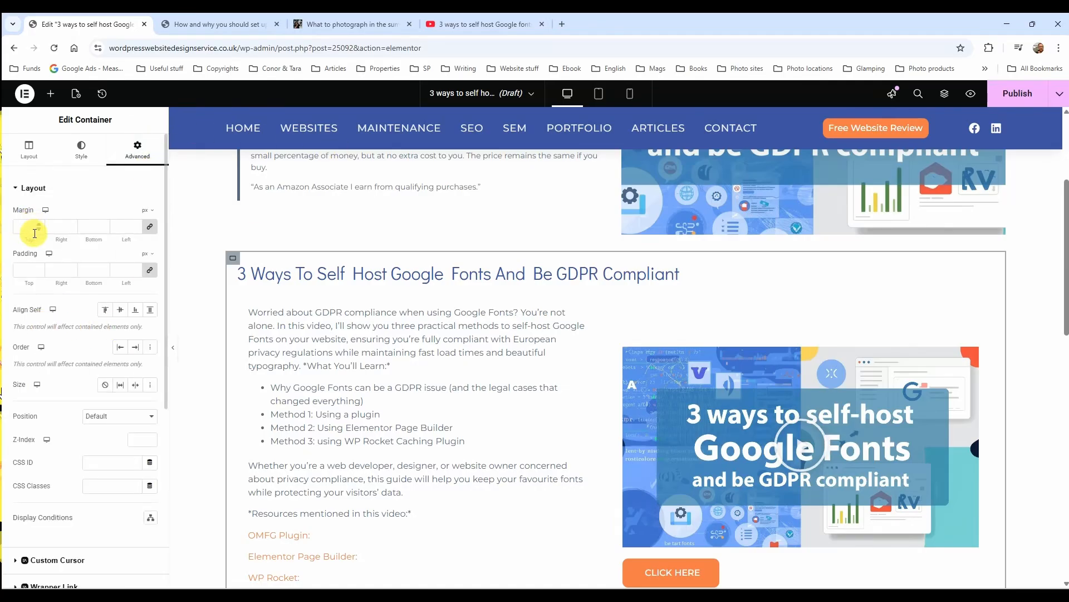
pyautogui.click(27, 271)
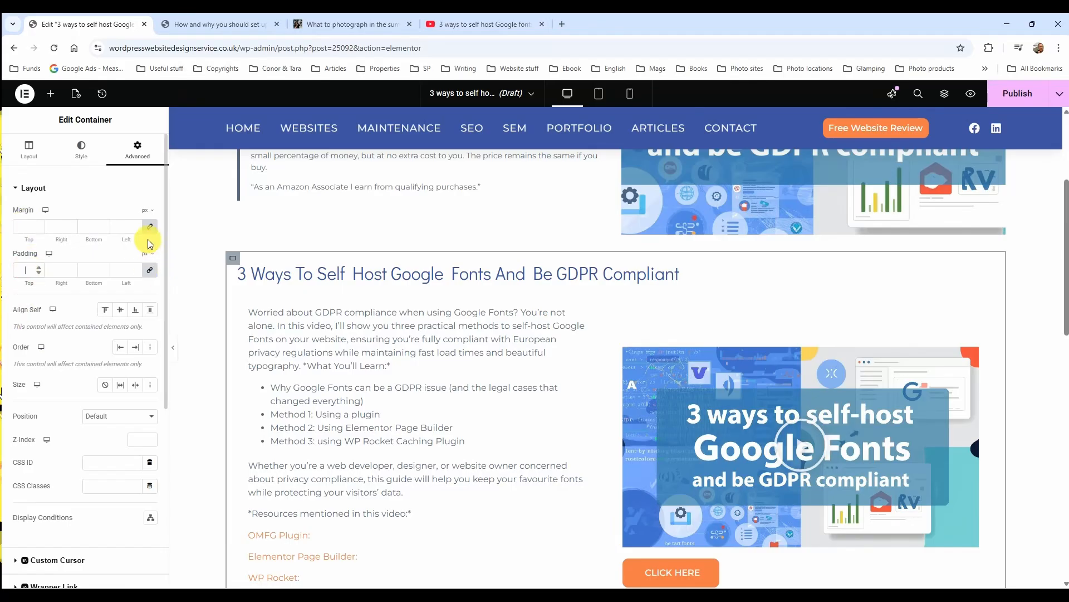
pyautogui.write('60')
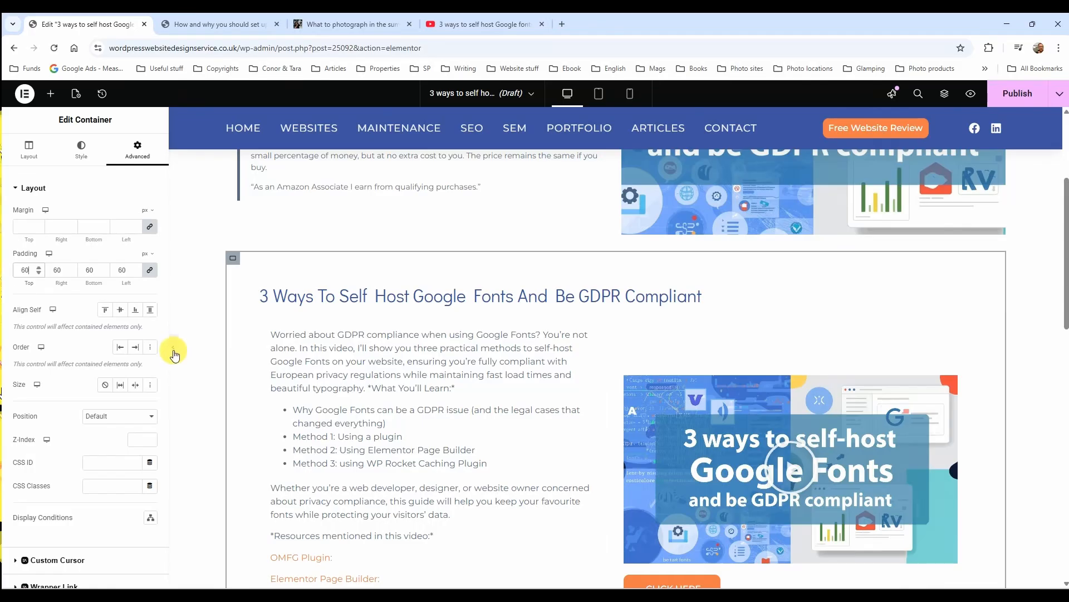
pyautogui.press('BackSpace')
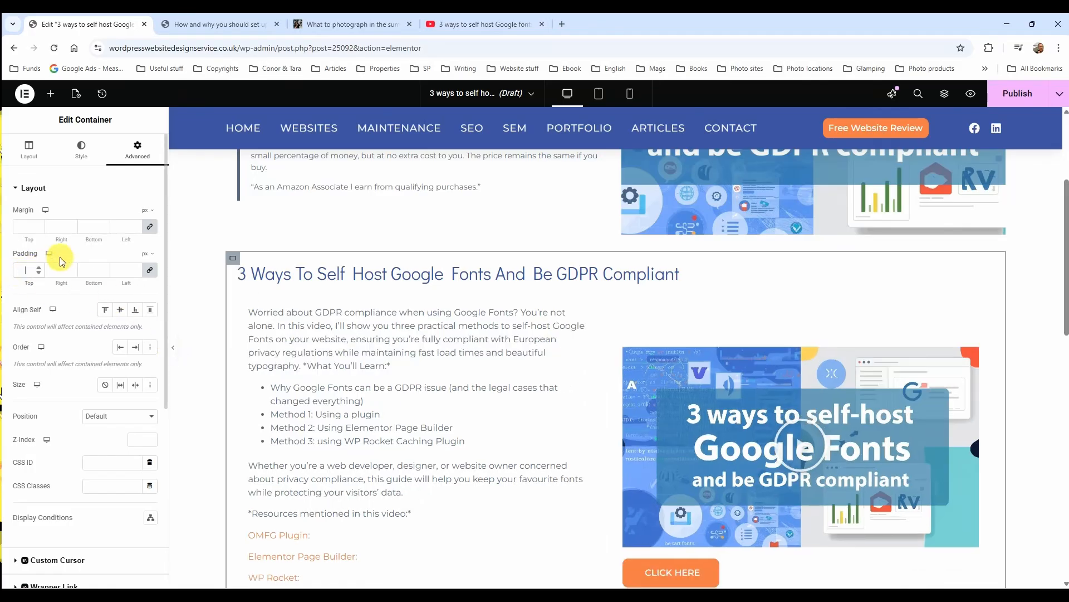
pyautogui.write('100')
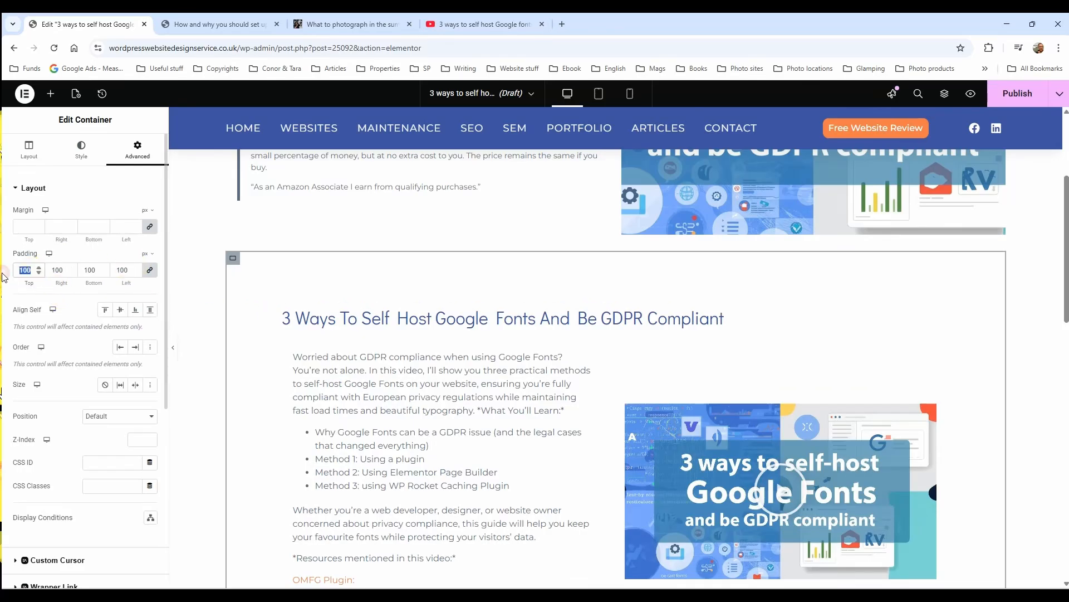
pyautogui.press('BackSpace')
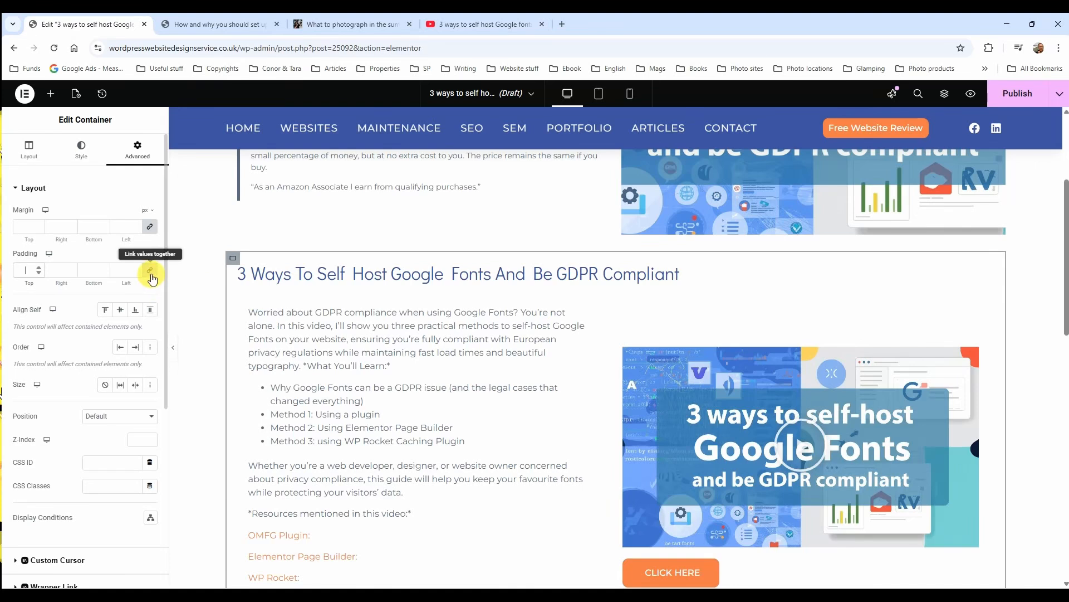
pyautogui.write('60')
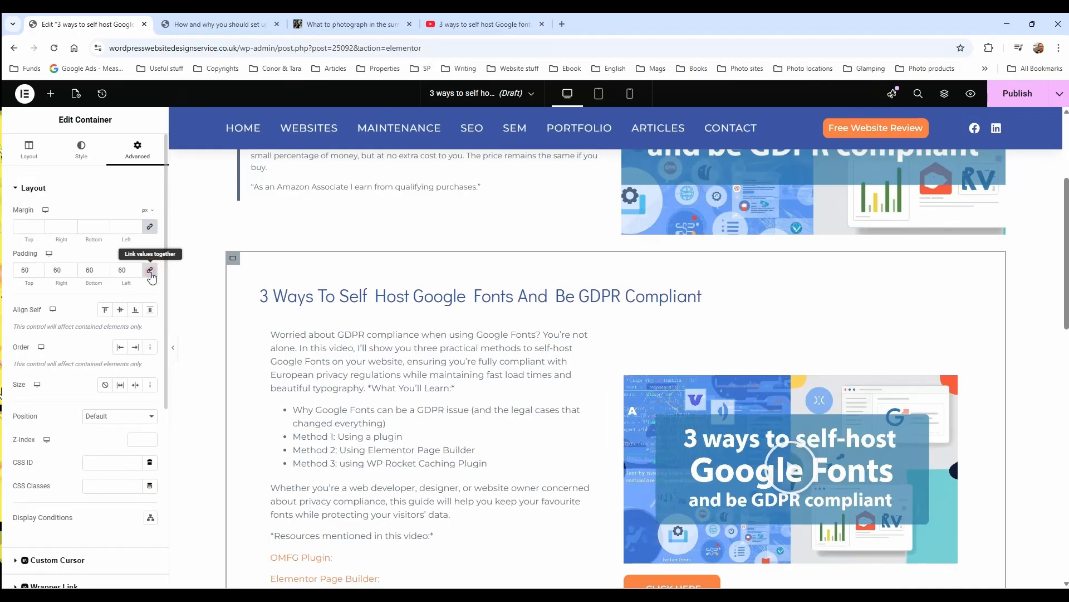
# Unlink the container's padding values and try 10 px right, 60 px left and 20 px bottom
pyautogui.click(150, 270)
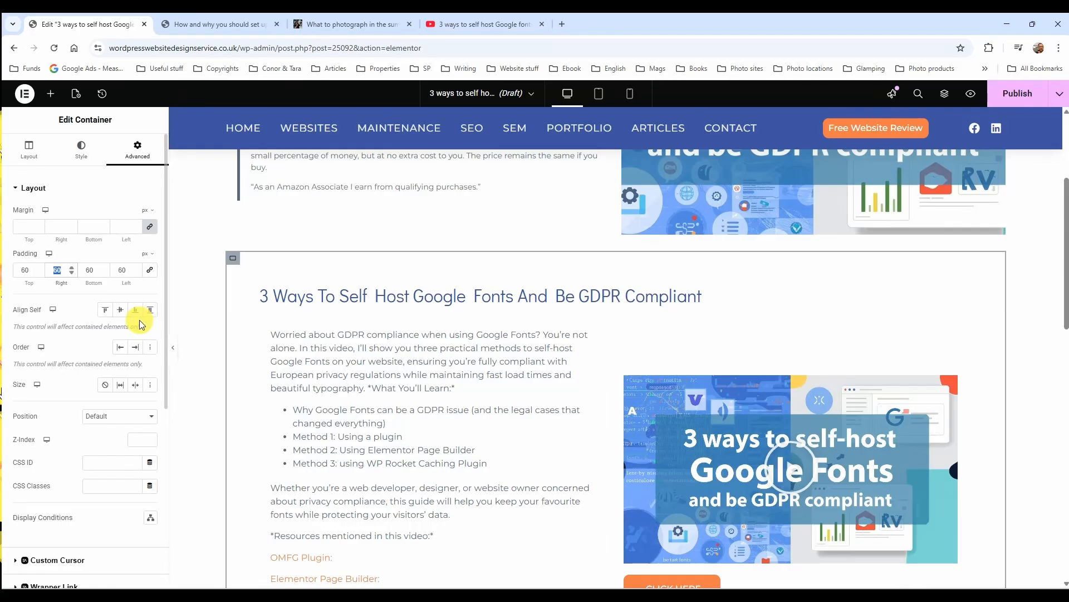
pyautogui.write('10')
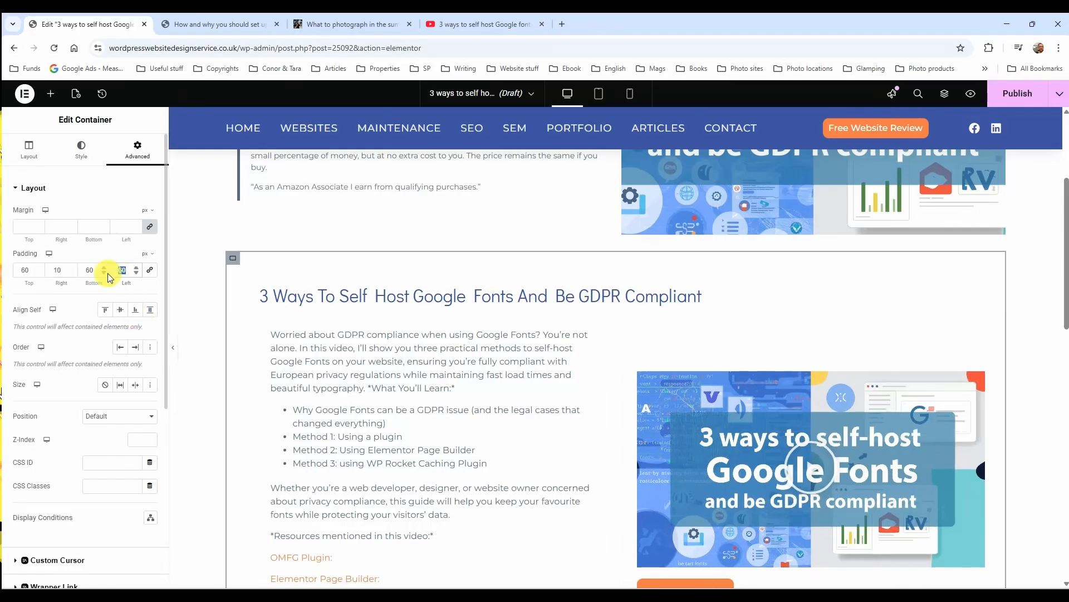
pyautogui.write('60')
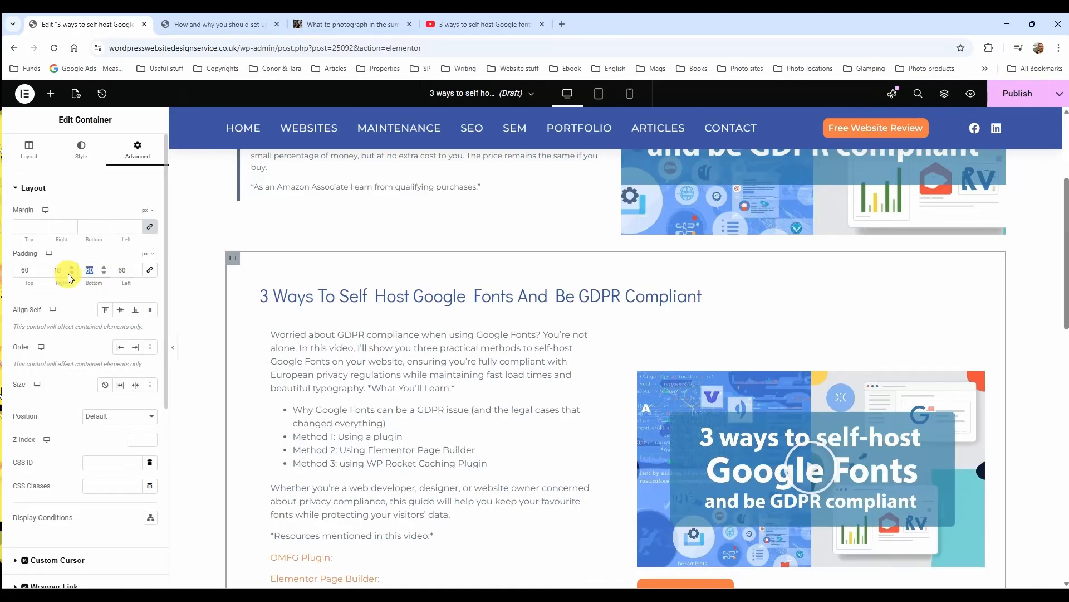
pyautogui.write('20')
pyautogui.scroll(-3, 306, 346)
pyautogui.scroll(2, 310, 350)
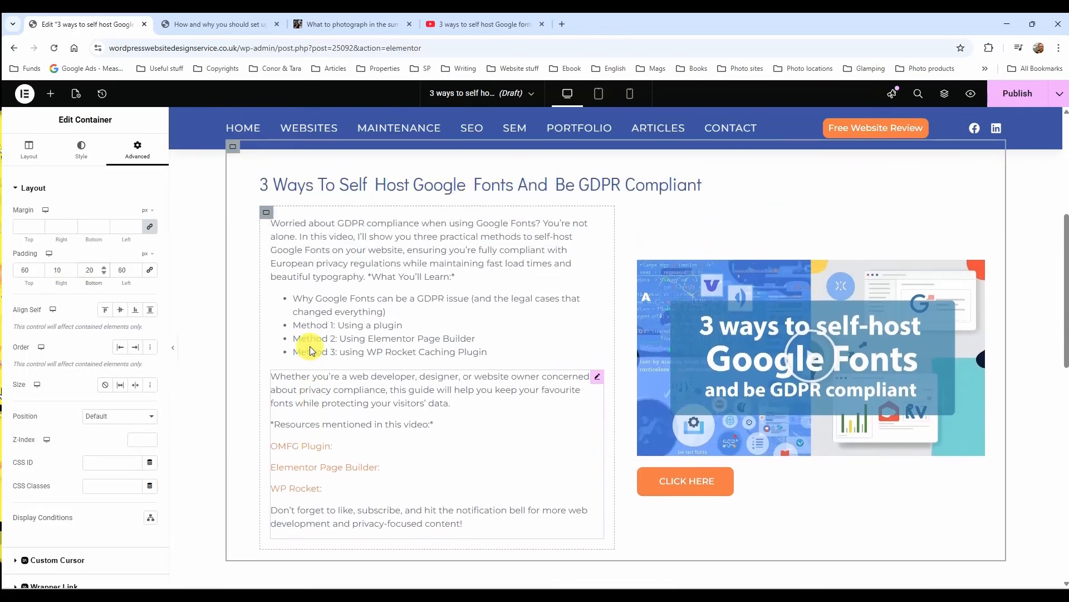
# Set the container's padding to 0 px on all four sides
pyautogui.click(149, 270)
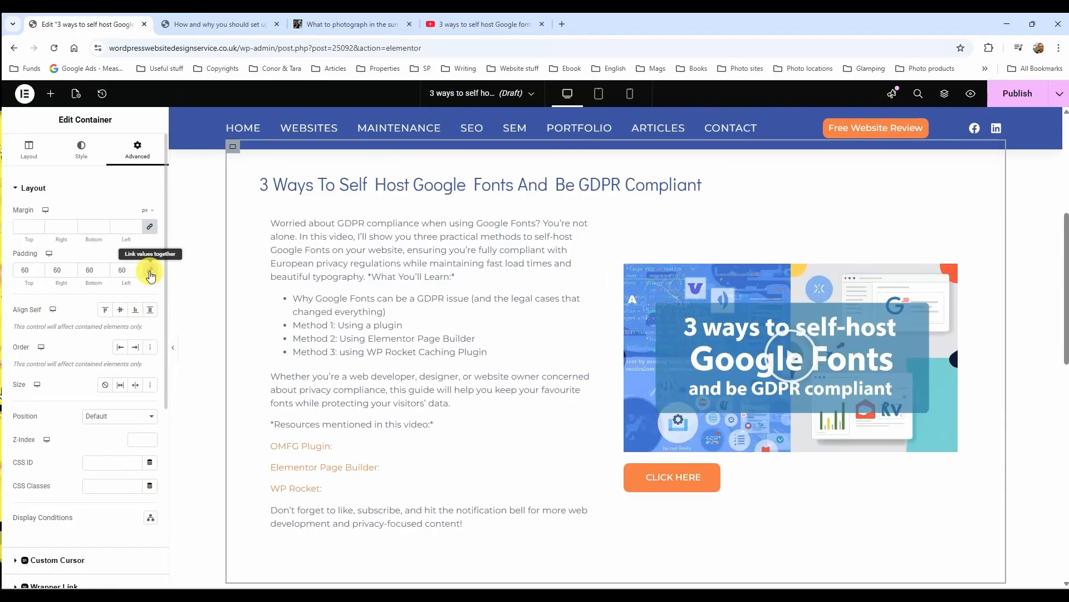
pyautogui.click(149, 272)
pyautogui.moveTo(31, 270); pyautogui.dragTo(16, 271)
pyautogui.write('0')
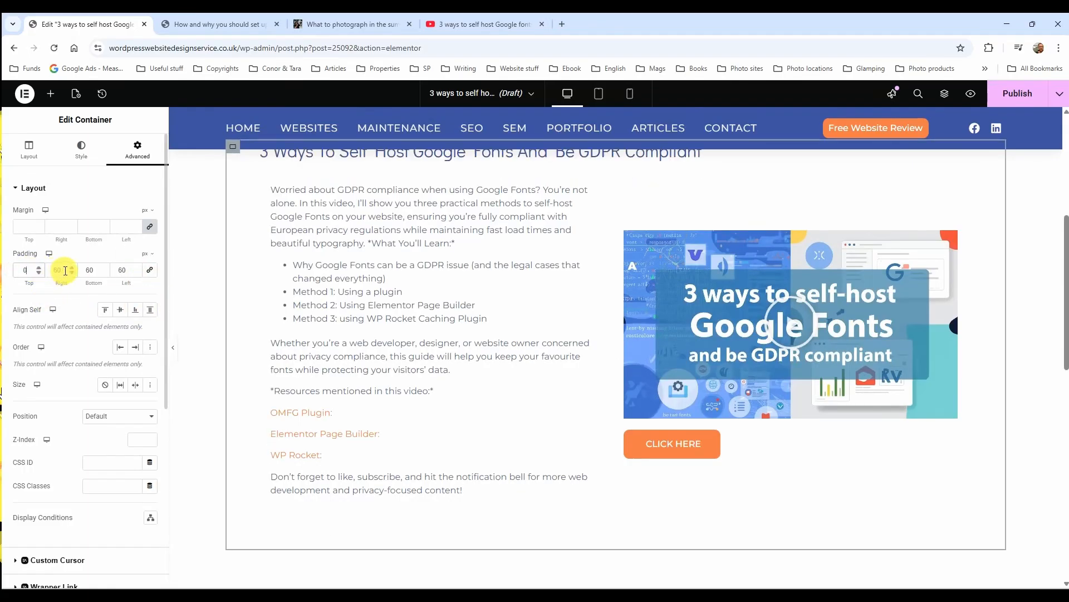
pyautogui.click(150, 270)
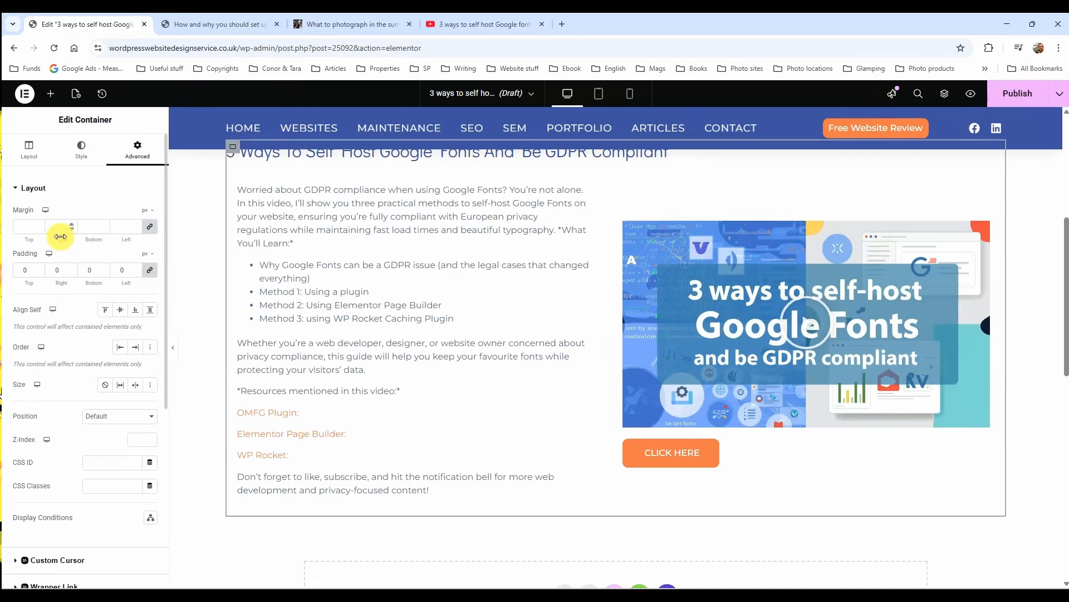
# Unlink the container's margin values and try a 400 px top margin together with a 100 px top padding
pyautogui.click(150, 226)
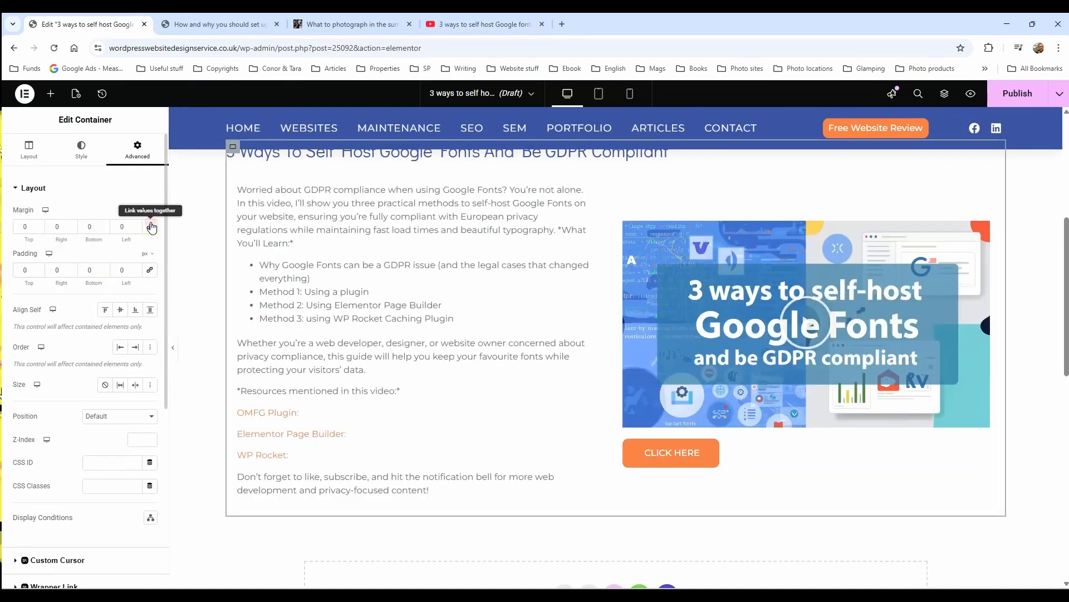
pyautogui.scroll(2, 351, 306)
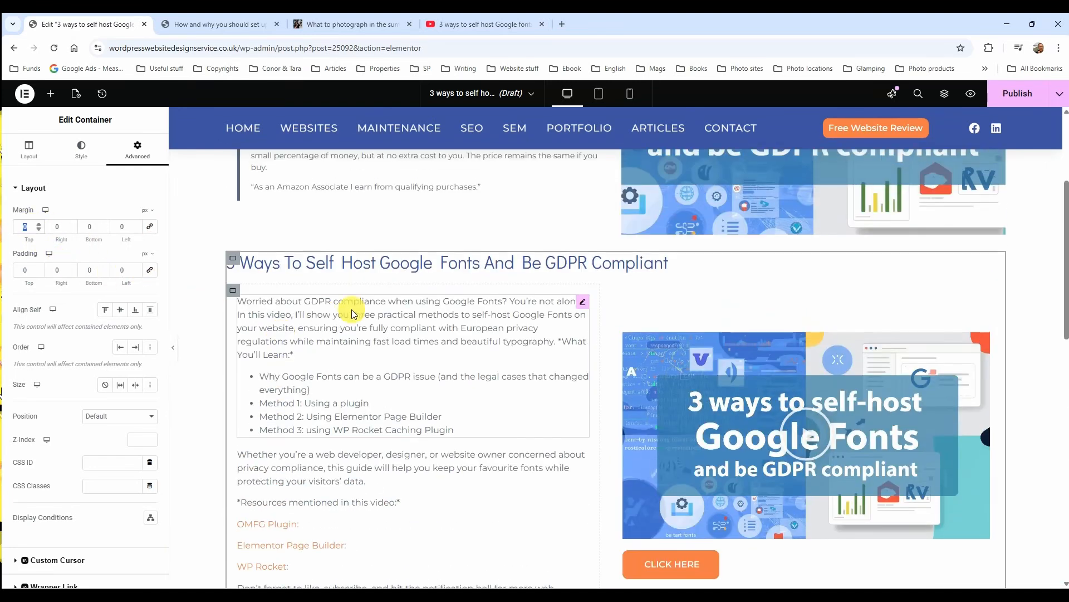
pyautogui.write('400')
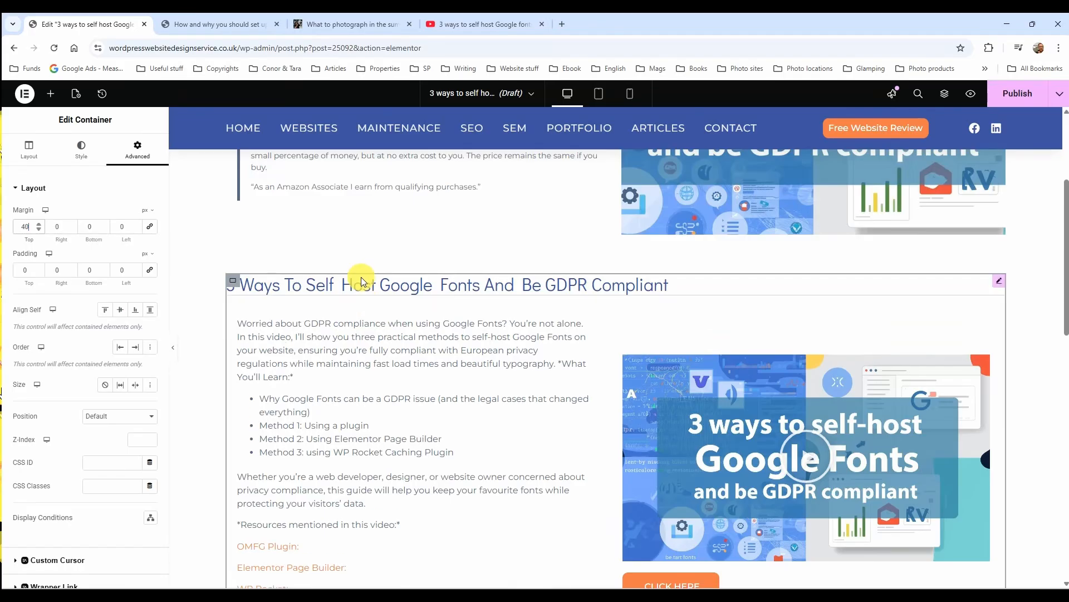
pyautogui.scroll(-2, 307, 317)
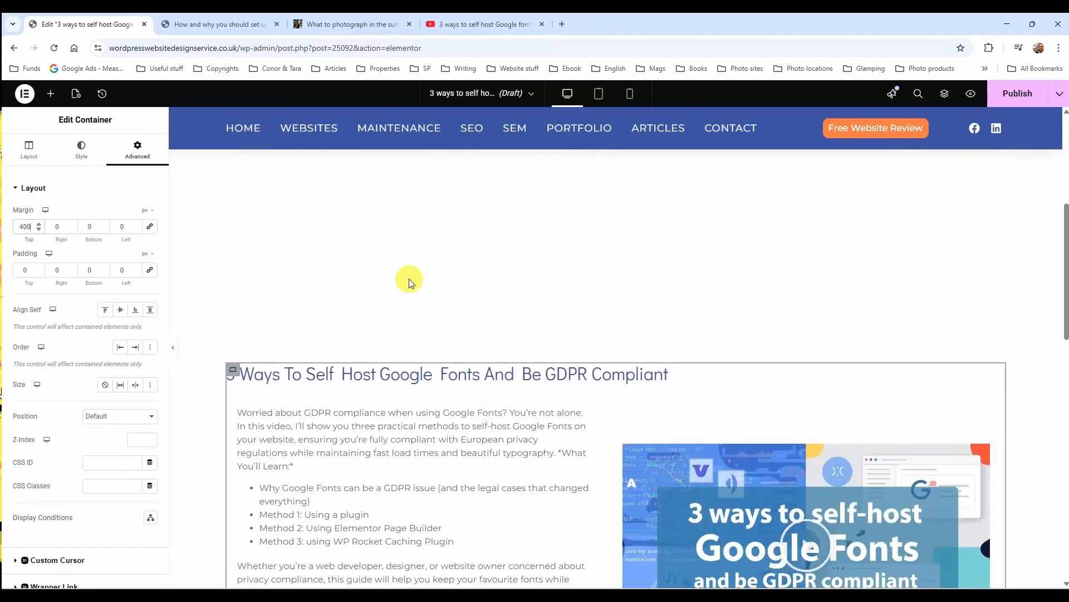
pyautogui.scroll(3, 445, 306)
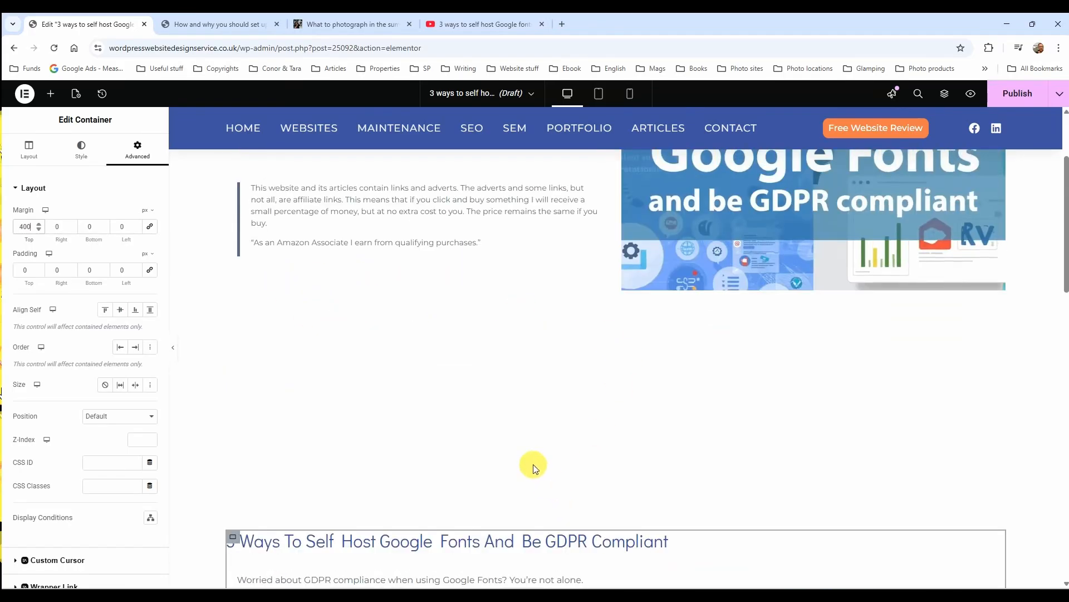
pyautogui.scroll(-1, 435, 474)
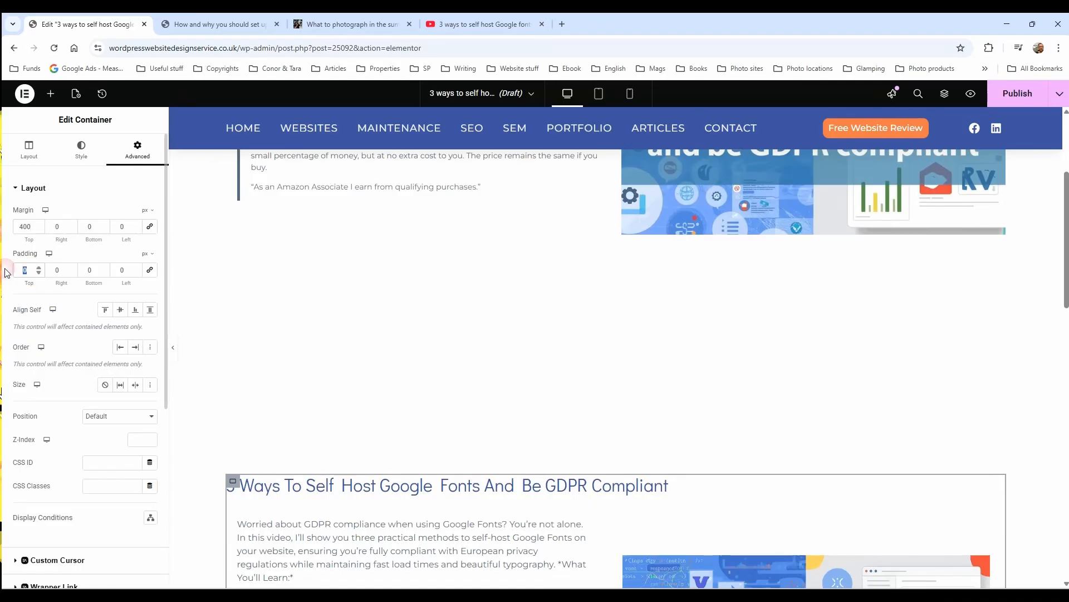
pyautogui.write('100')
pyautogui.scroll(-3, 434, 418)
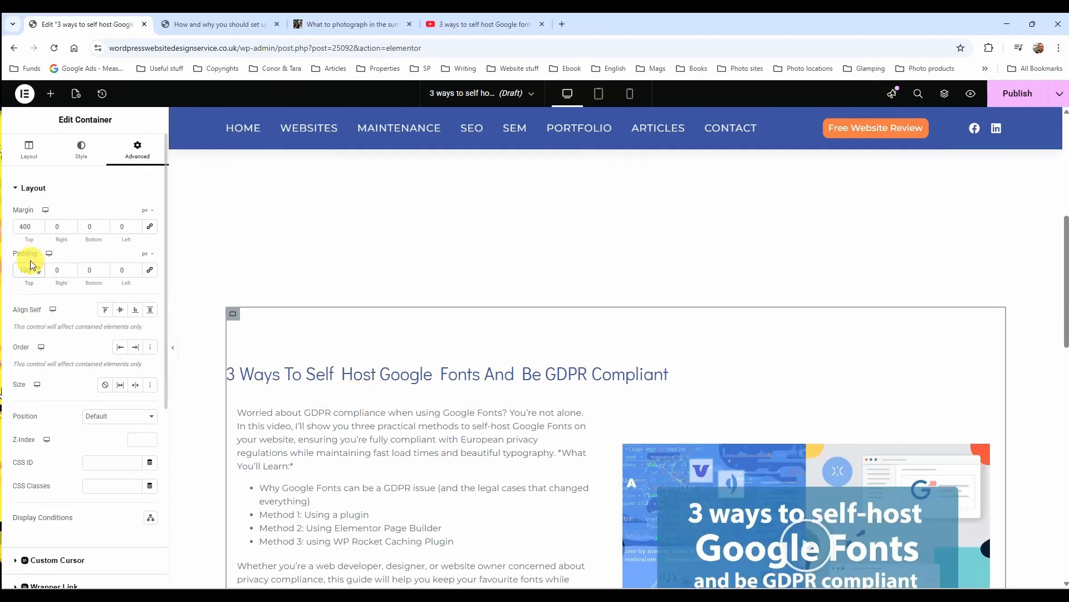
# Reset the container's top padding and top margin to 0 px and check the section's spacing on the page
pyautogui.write('0')
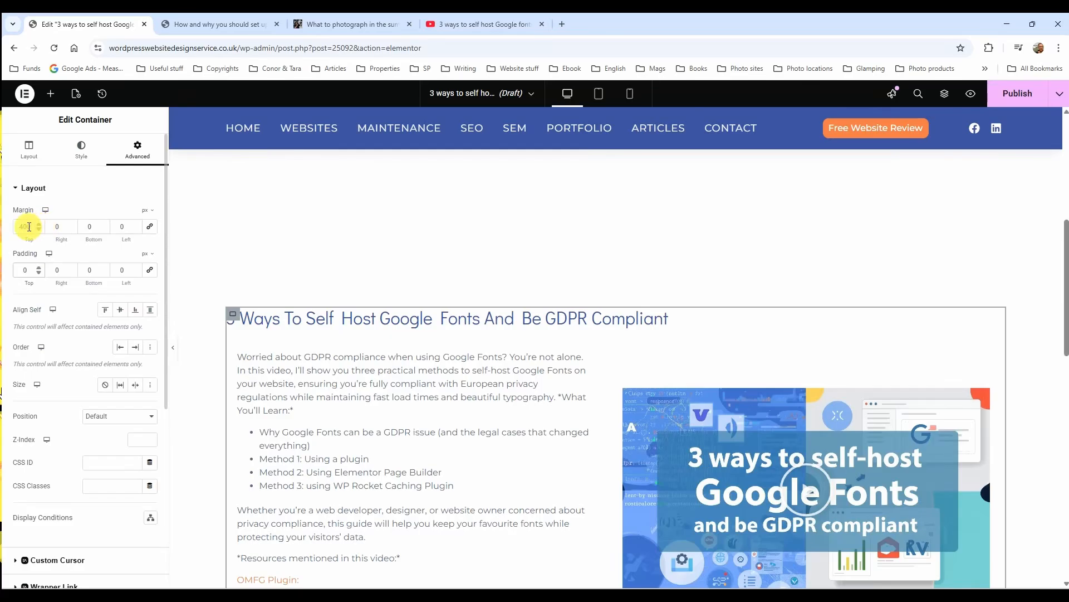
pyautogui.write('0')
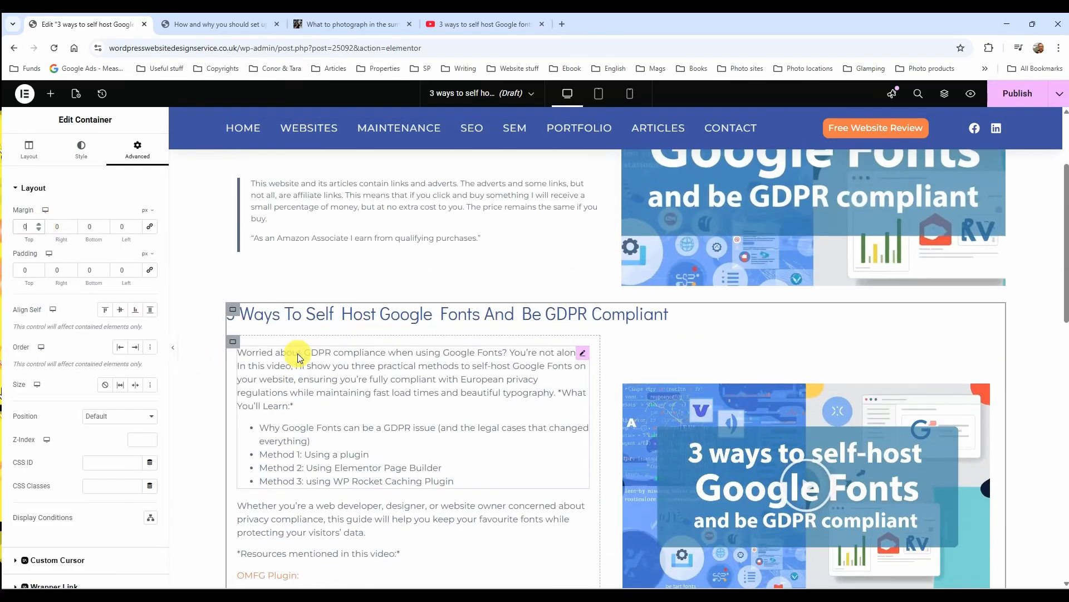
pyautogui.scroll(-1, 303, 318)
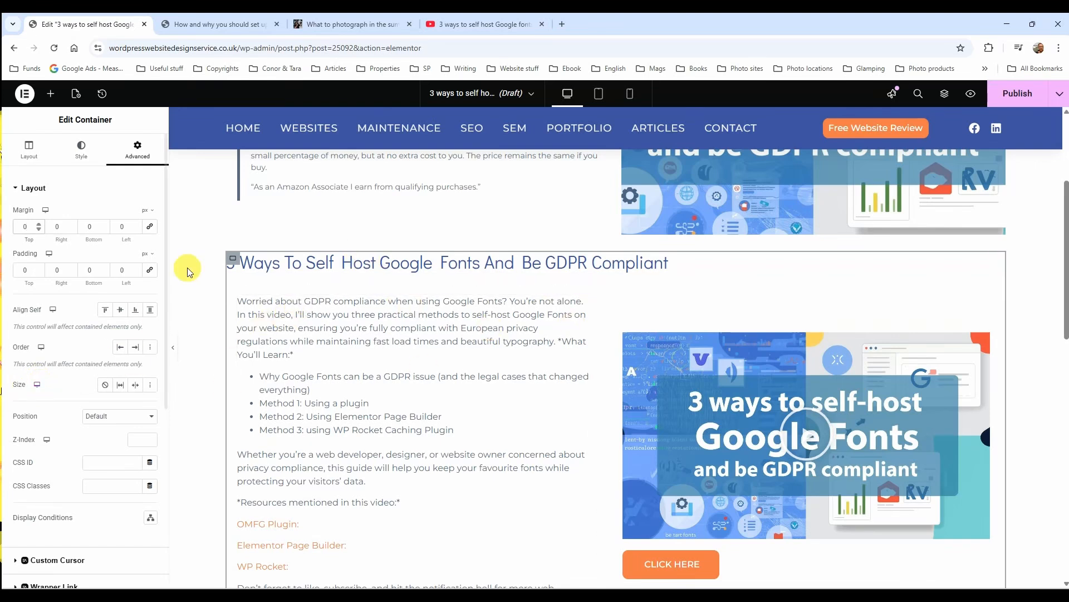
pyautogui.scroll(-1, 476, 369)
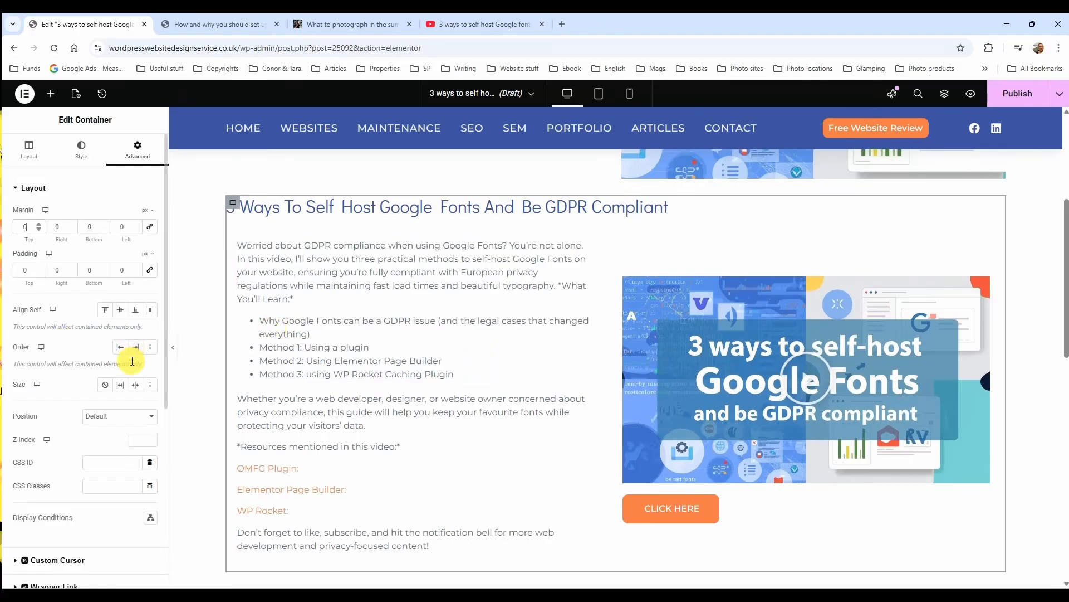
pyautogui.scroll(-1, 92, 368)
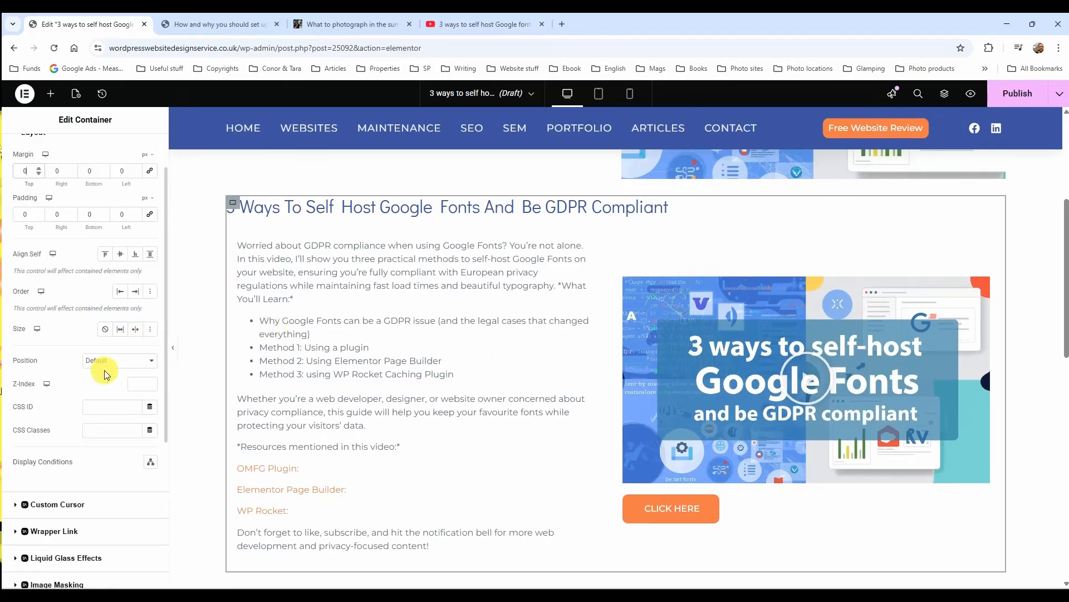
pyautogui.scroll(1, 118, 440)
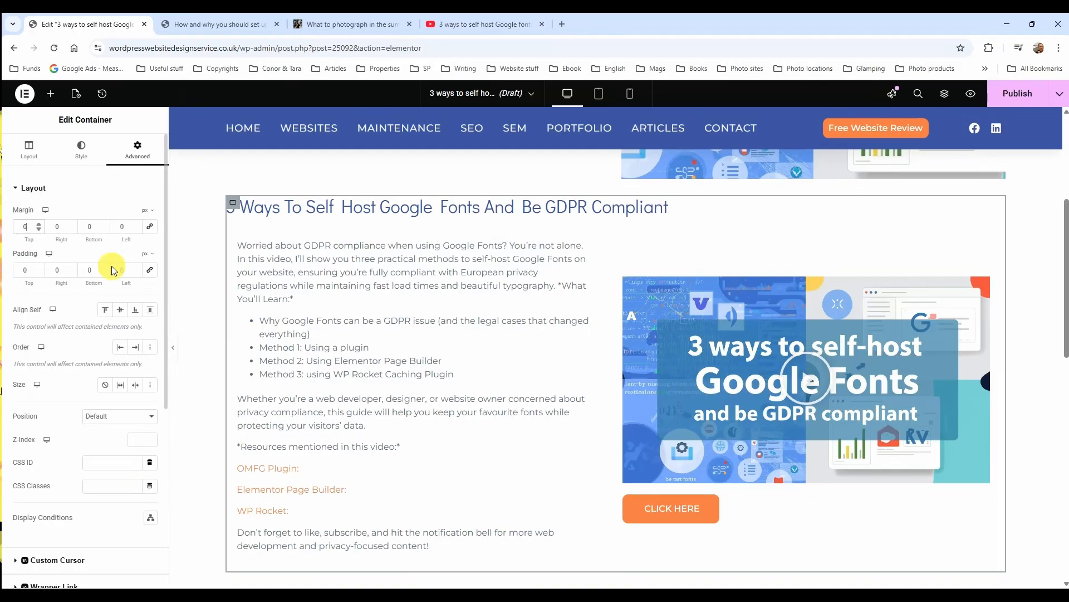
# Try the centered, right and justified alignments on the section heading and set it to left-aligned
pyautogui.click(687, 219)
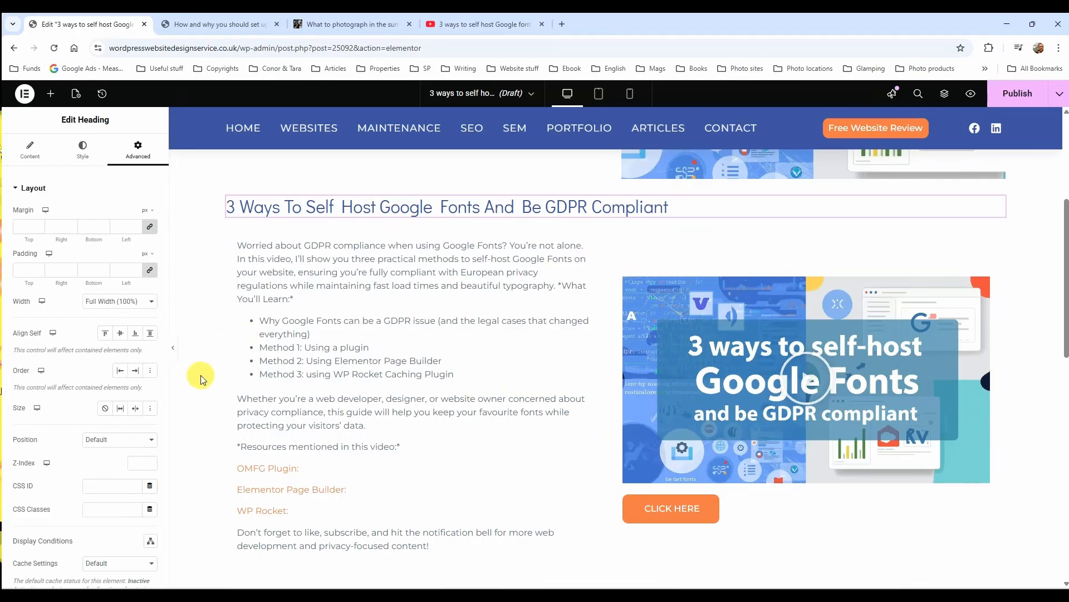
pyautogui.click(82, 150)
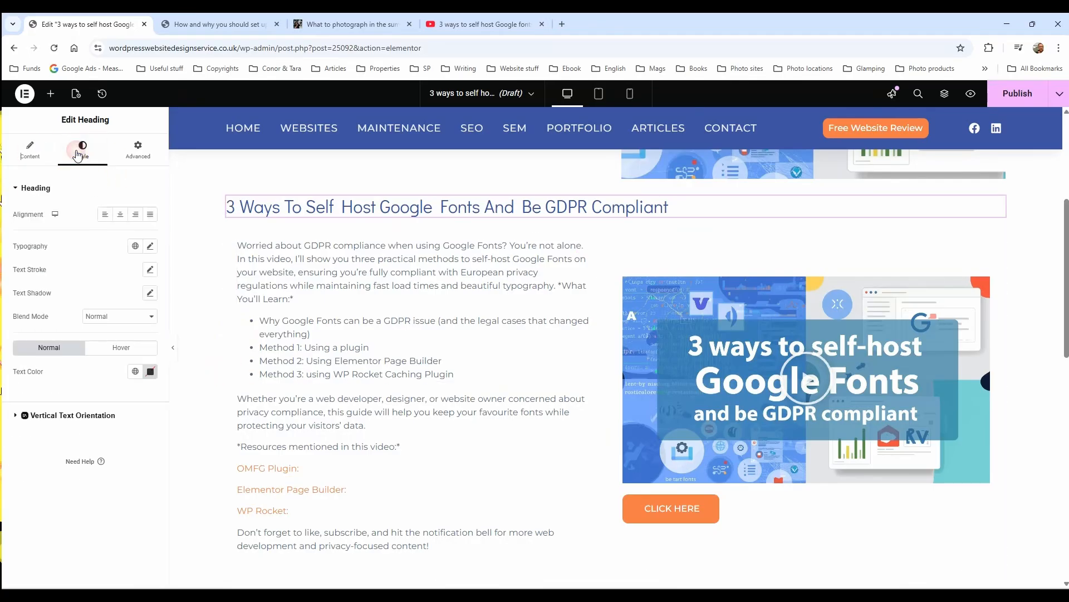
pyautogui.click(120, 214)
pyautogui.click(135, 214)
pyautogui.click(152, 215)
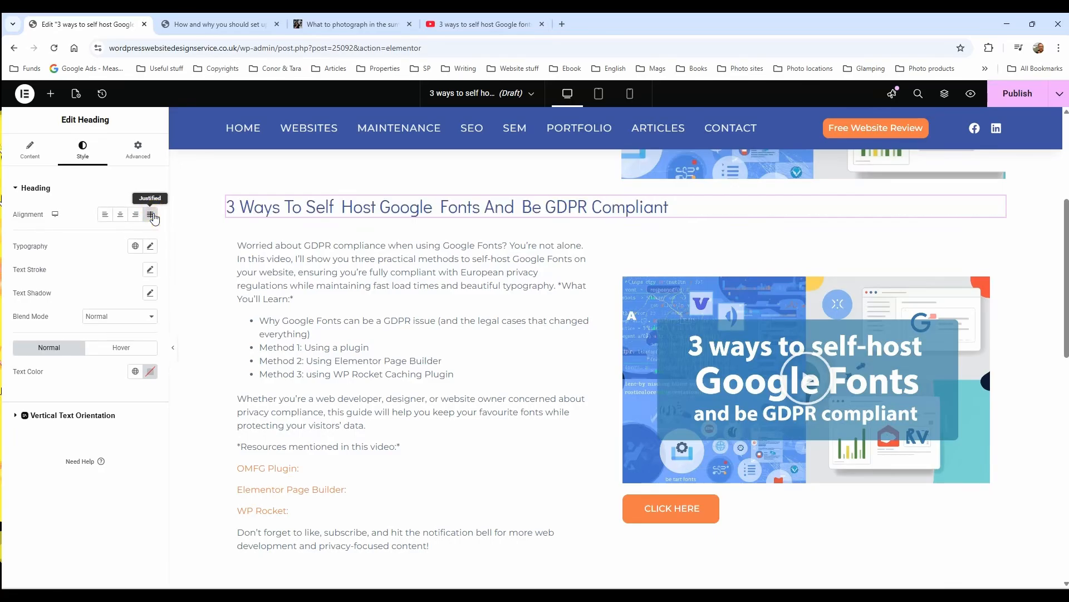
pyautogui.click(135, 214)
pyautogui.click(119, 214)
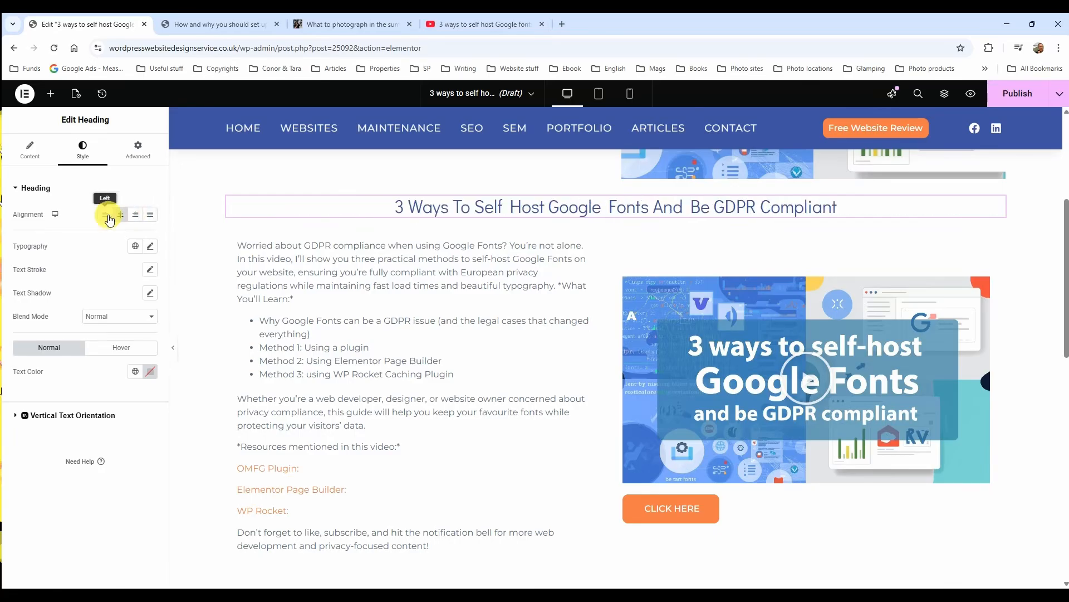
pyautogui.click(105, 215)
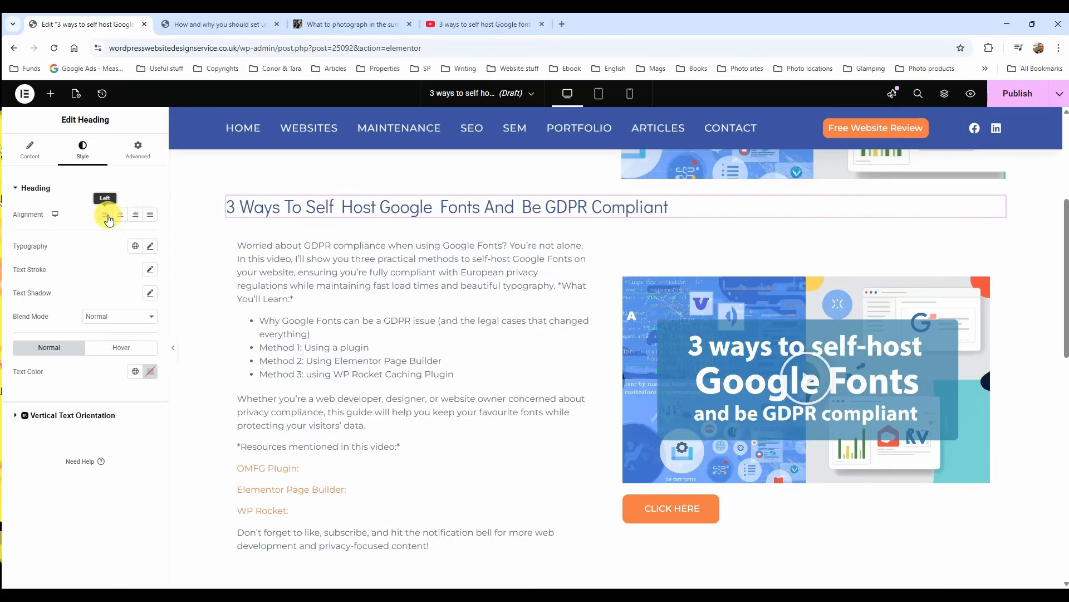
# Set the heading's font family to Tahoma and its font size to 33 px
pyautogui.click(150, 246)
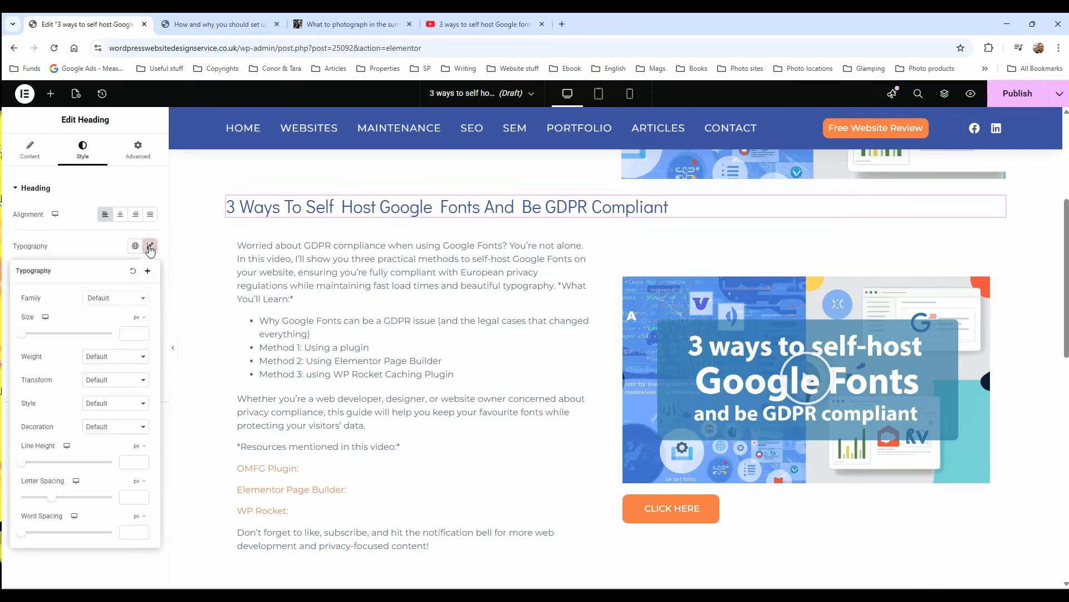
pyautogui.click(129, 301)
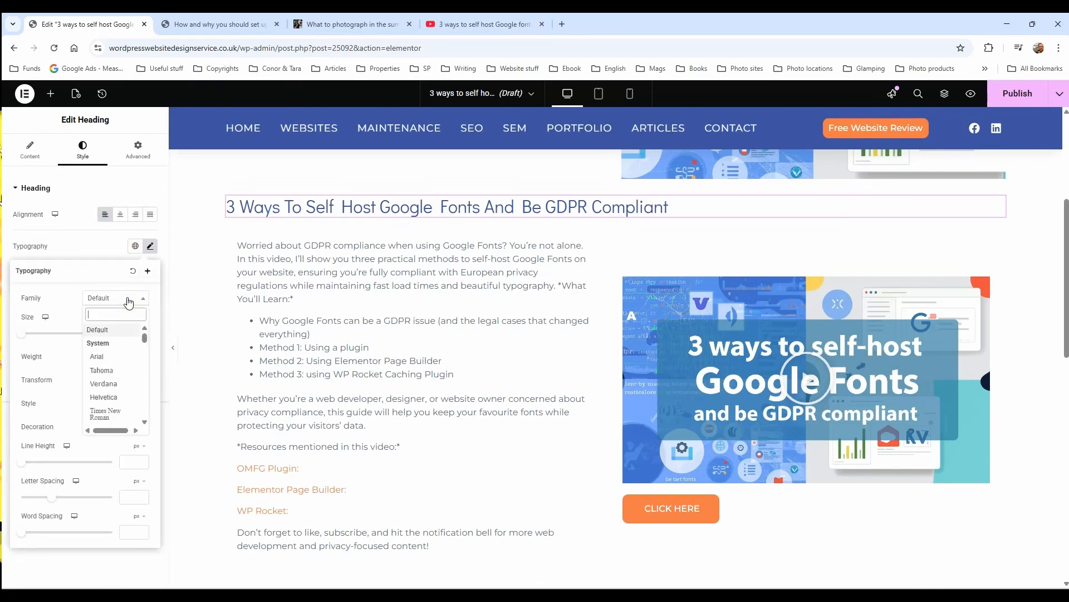
pyautogui.click(129, 302)
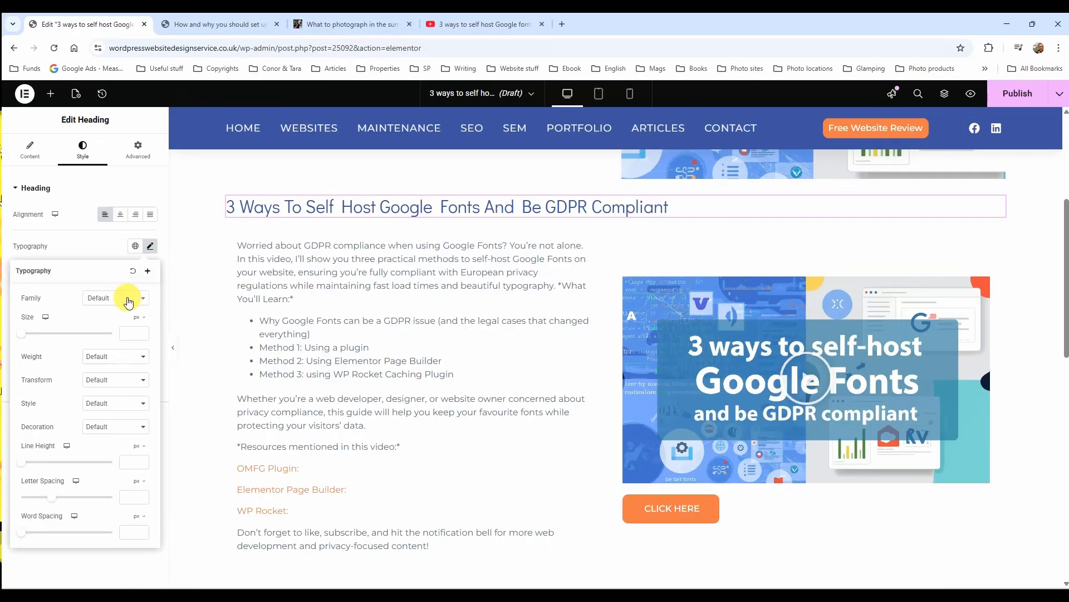
pyautogui.click(128, 301)
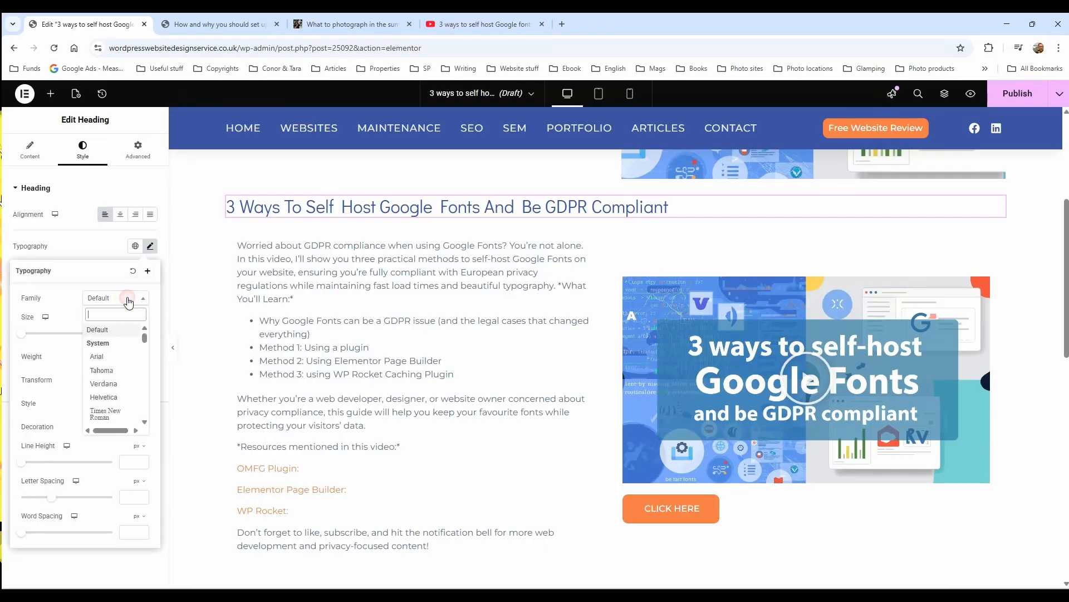
pyautogui.click(101, 370)
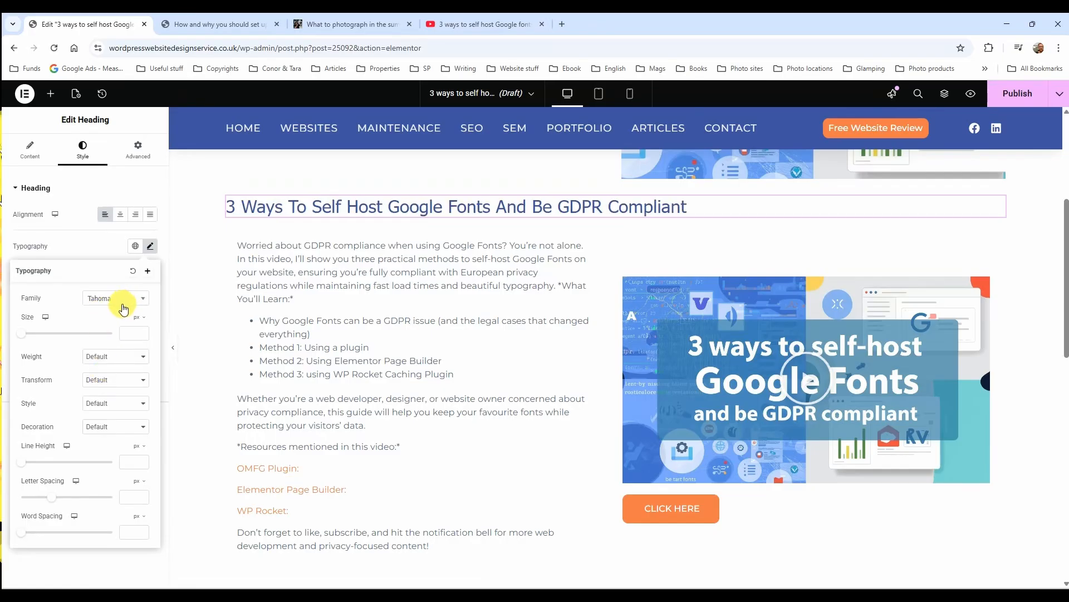
pyautogui.moveTo(17, 341); pyautogui.dragTo(43, 338)
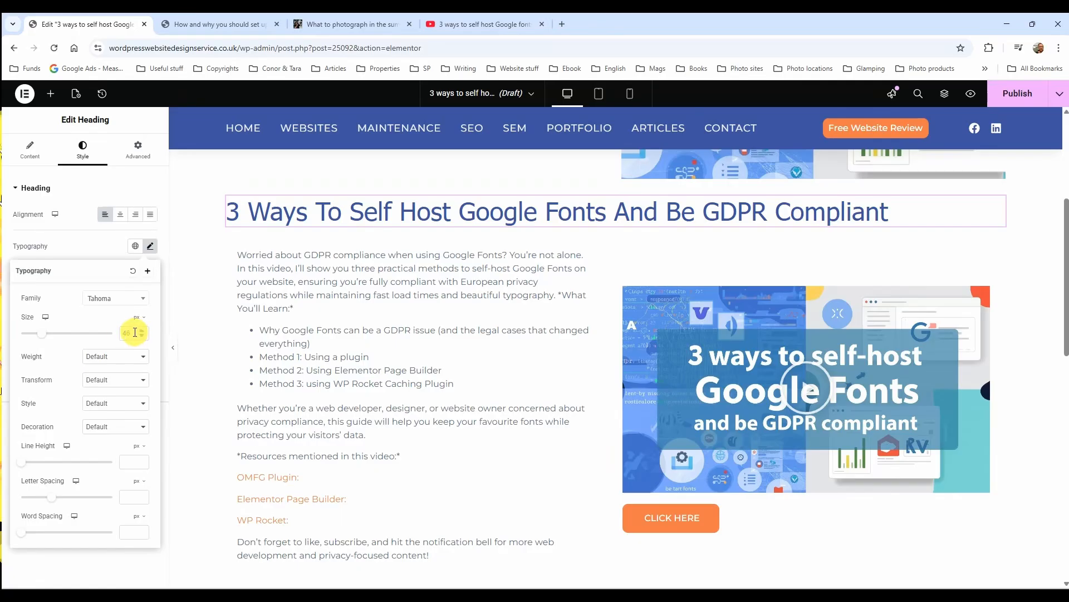
pyautogui.press('BackSpace')
pyautogui.moveTo(29, 336)
pyautogui.mouseDown()
pyautogui.moveTo(44, 335)
pyautogui.moveTo(35, 334)
pyautogui.mouseUp()
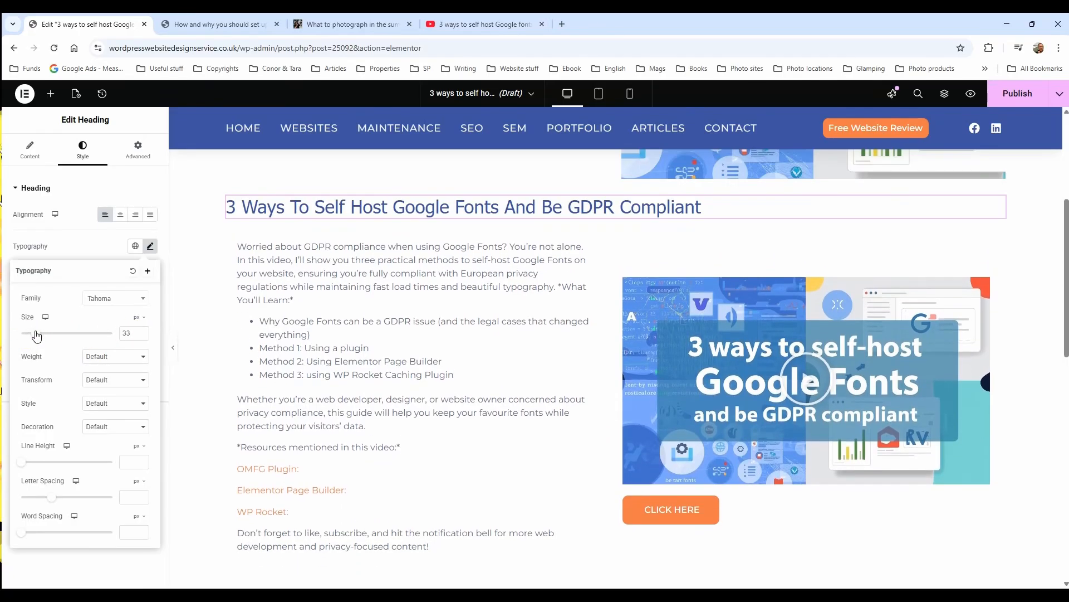
# Give the heading text a 900 (Black) weight, an uppercase transform and an italic style
pyautogui.click(119, 357)
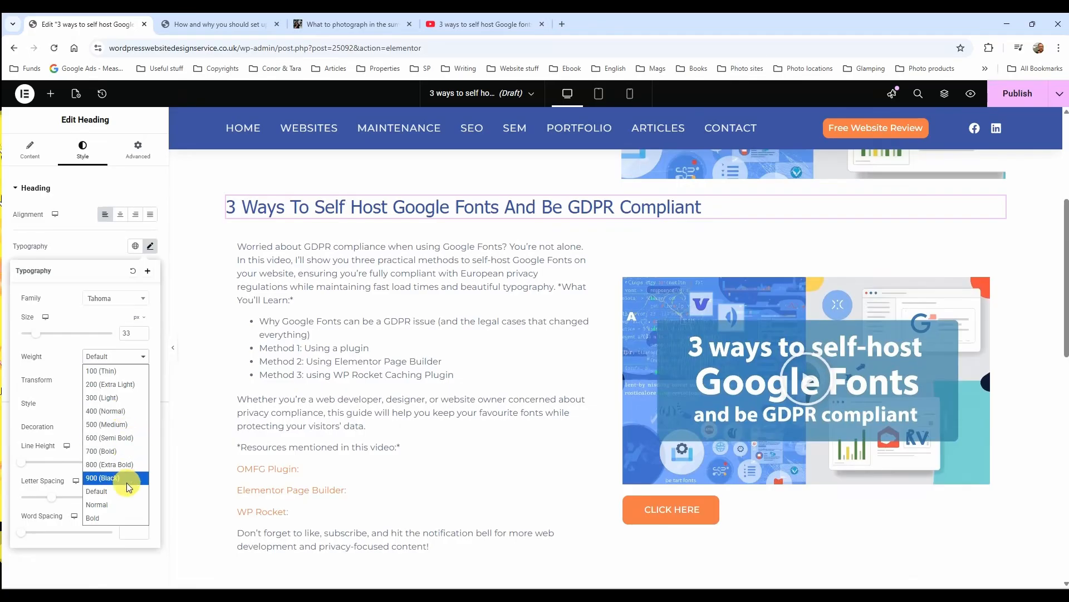
pyautogui.click(127, 482)
pyautogui.click(128, 381)
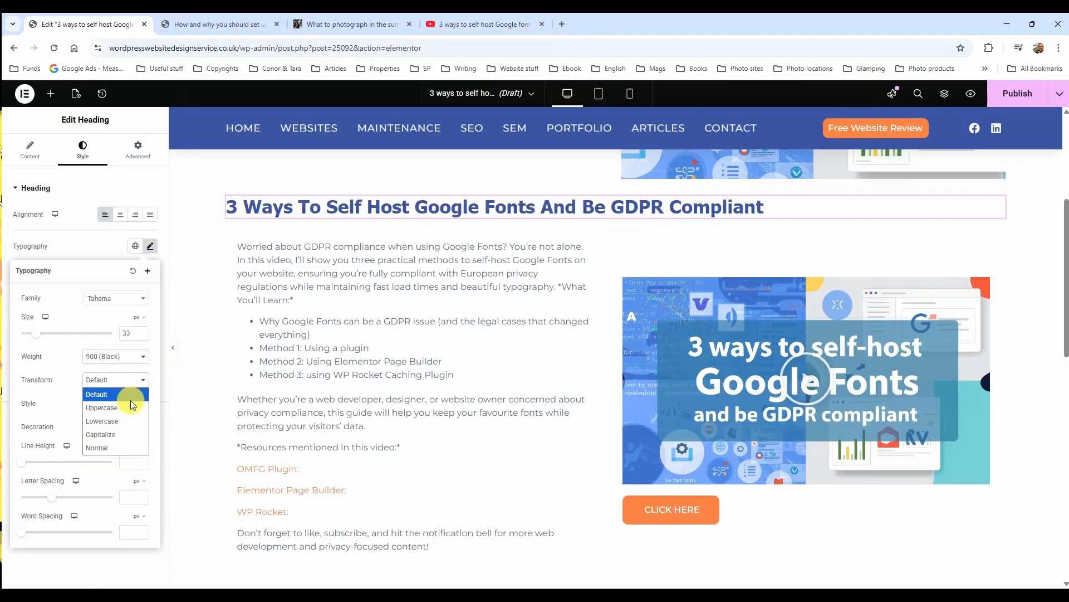
pyautogui.click(132, 406)
pyautogui.click(132, 404)
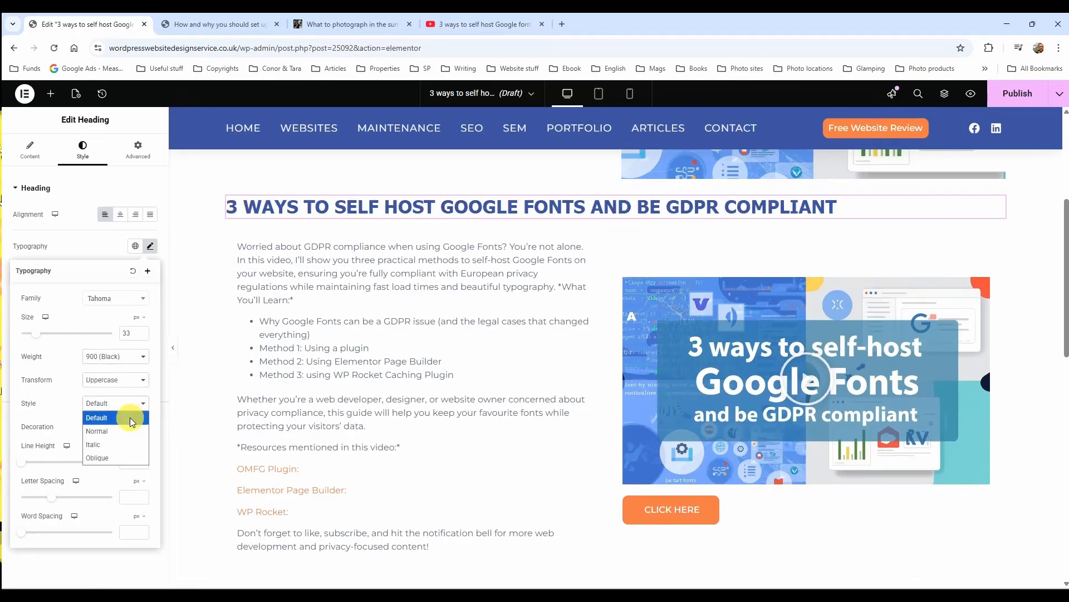
pyautogui.click(127, 449)
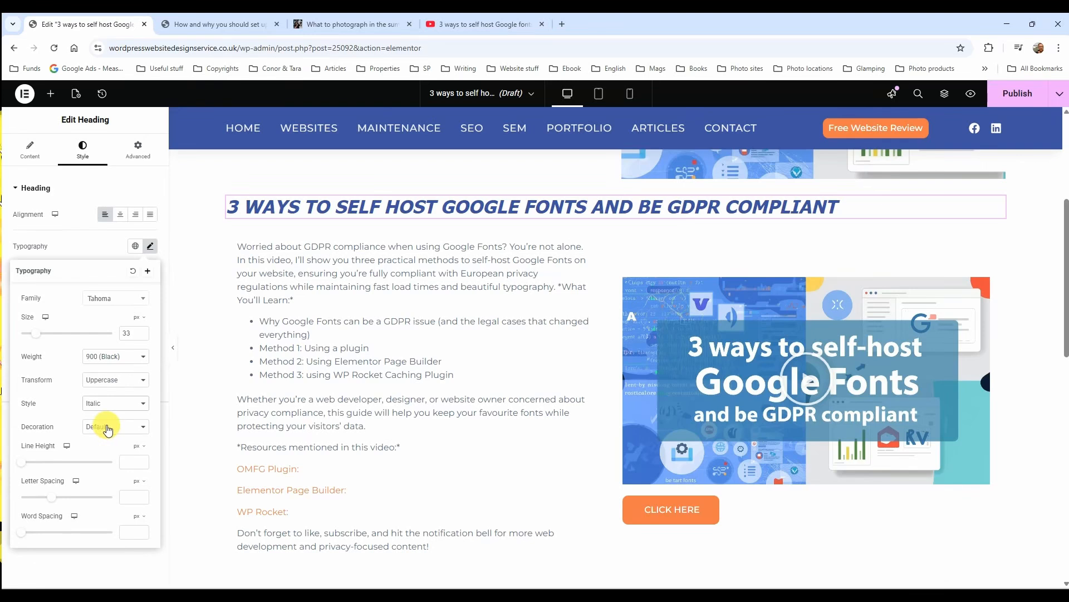
# Keep the heading's text decoration at Default and set its letter spacing to 0 px
pyautogui.click(107, 428)
pyautogui.click(111, 440)
pyautogui.moveTo(51, 500)
pyautogui.mouseDown()
pyautogui.moveTo(65, 498)
pyautogui.moveTo(50, 497)
pyautogui.mouseUp()
# Restore the heading's font family, weight, transform and style to Default and clear its size and letter spacing values
pyautogui.click(118, 298)
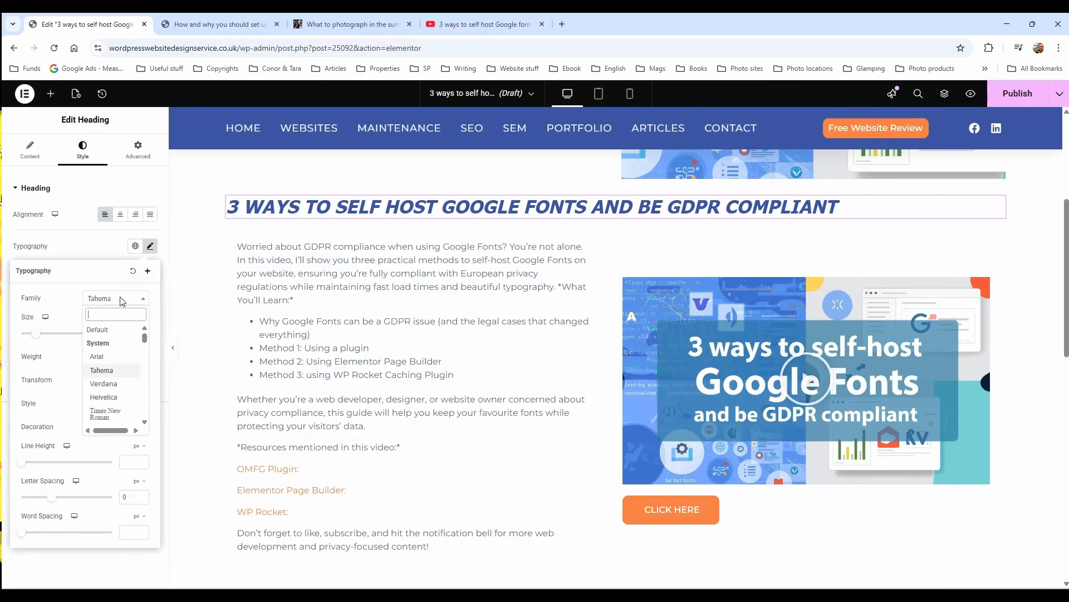
pyautogui.click(121, 332)
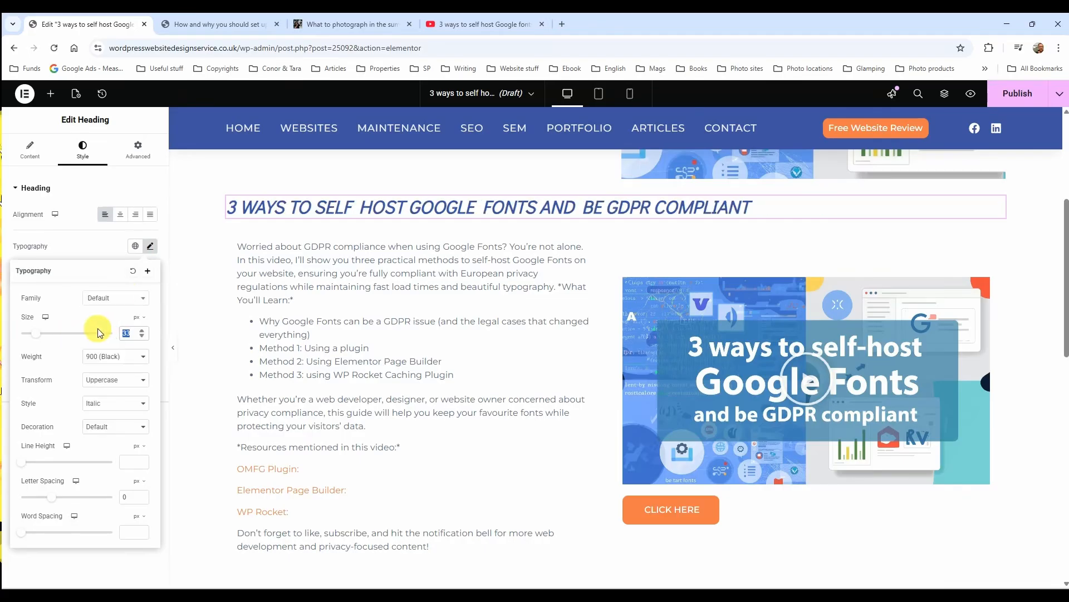
pyautogui.click(132, 357)
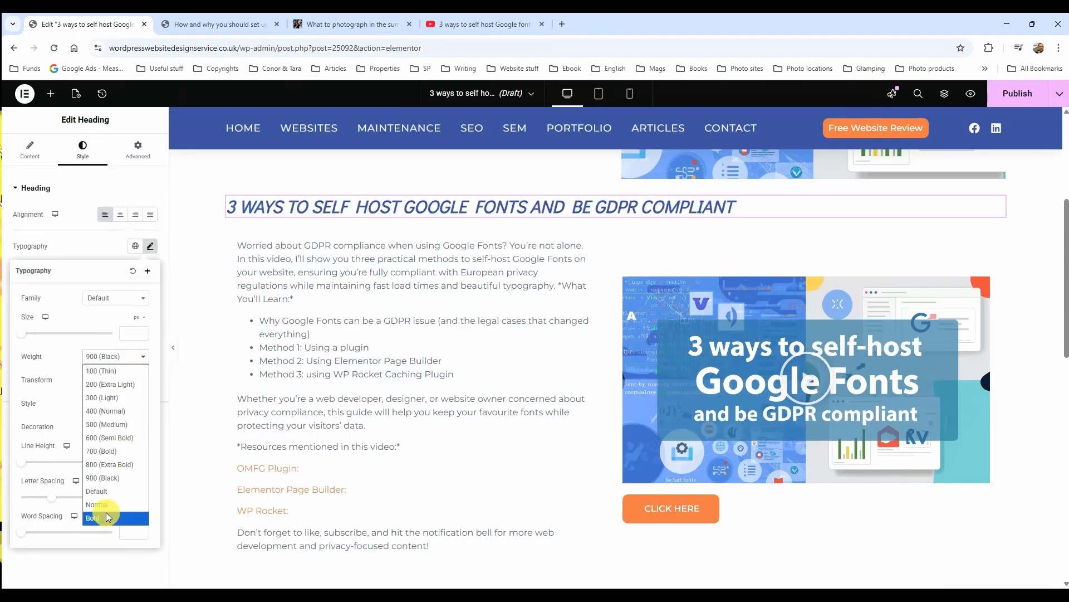
pyautogui.click(109, 491)
pyautogui.click(115, 379)
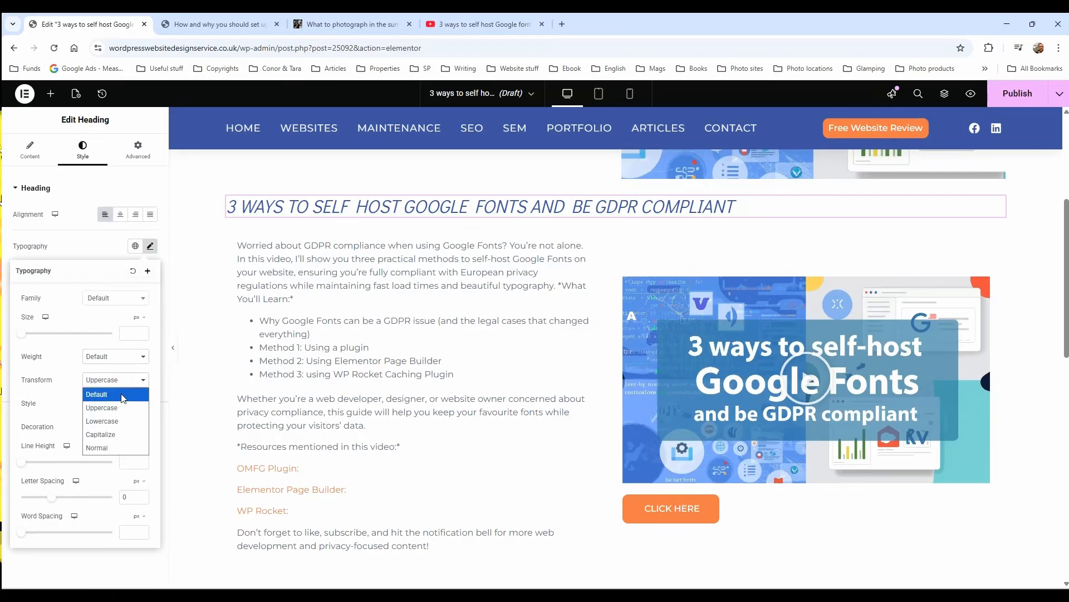
pyautogui.click(109, 393)
pyautogui.click(107, 403)
pyautogui.click(110, 416)
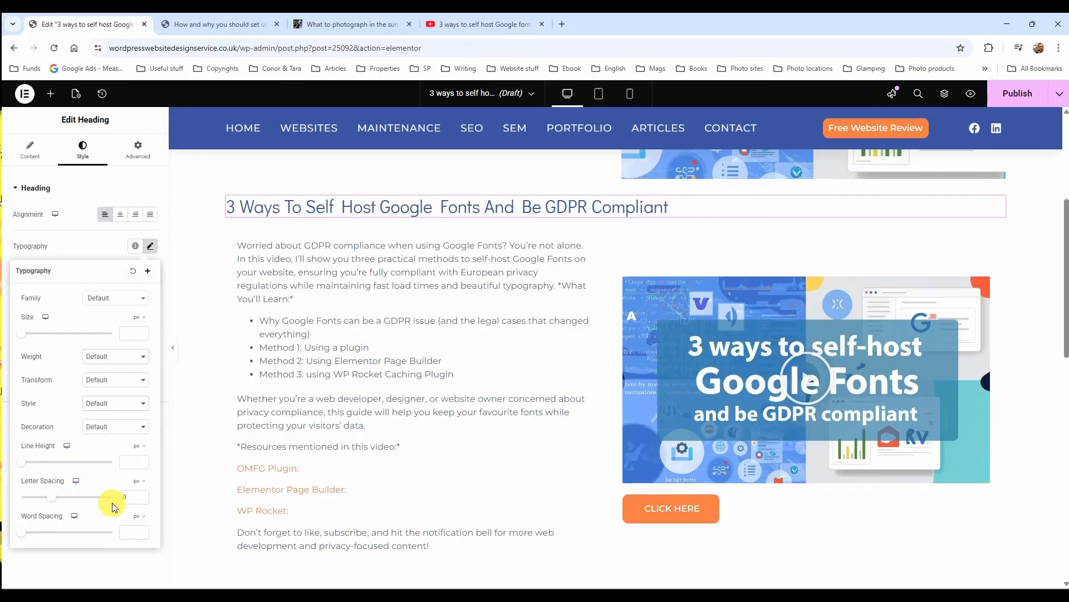
pyautogui.moveTo(131, 496); pyautogui.dragTo(110, 496)
pyautogui.press('BackSpace')
pyautogui.click(79, 230)
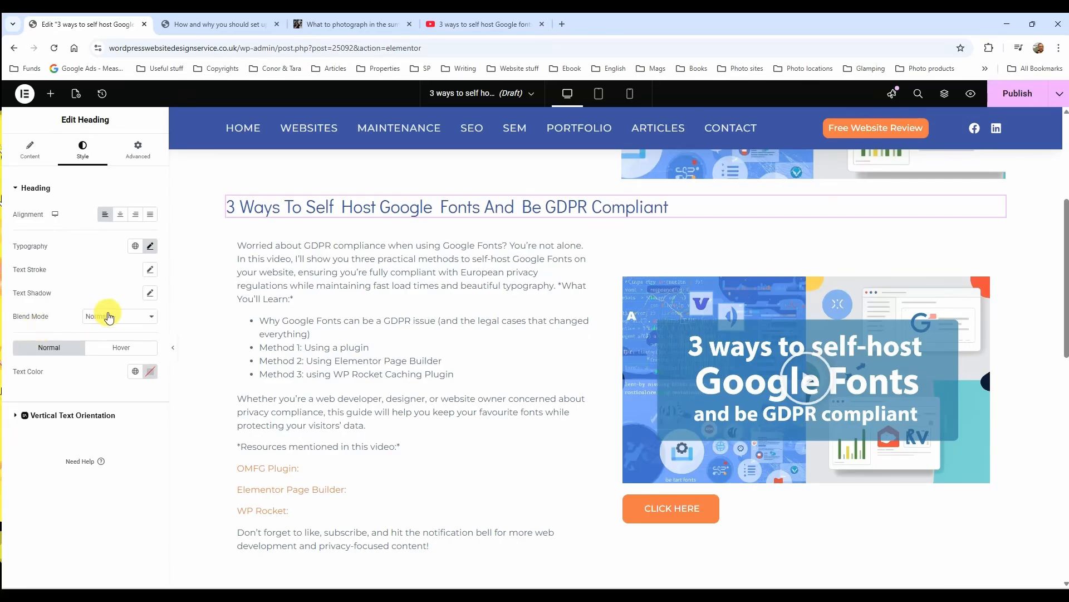
# Try the global Accent color on the heading text and reset the text color to its default
pyautogui.click(134, 372)
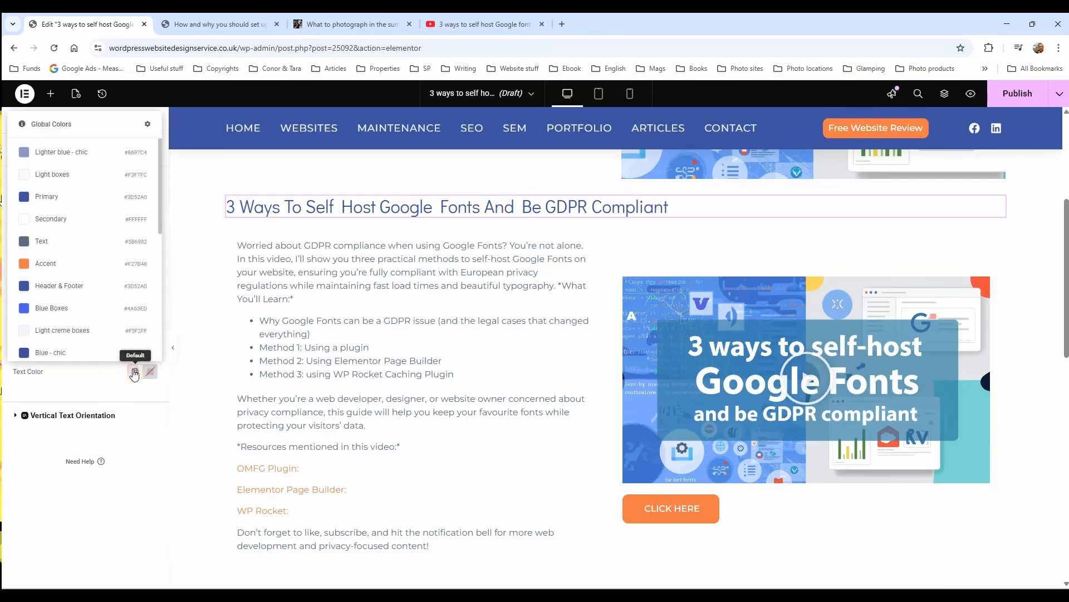
pyautogui.click(46, 263)
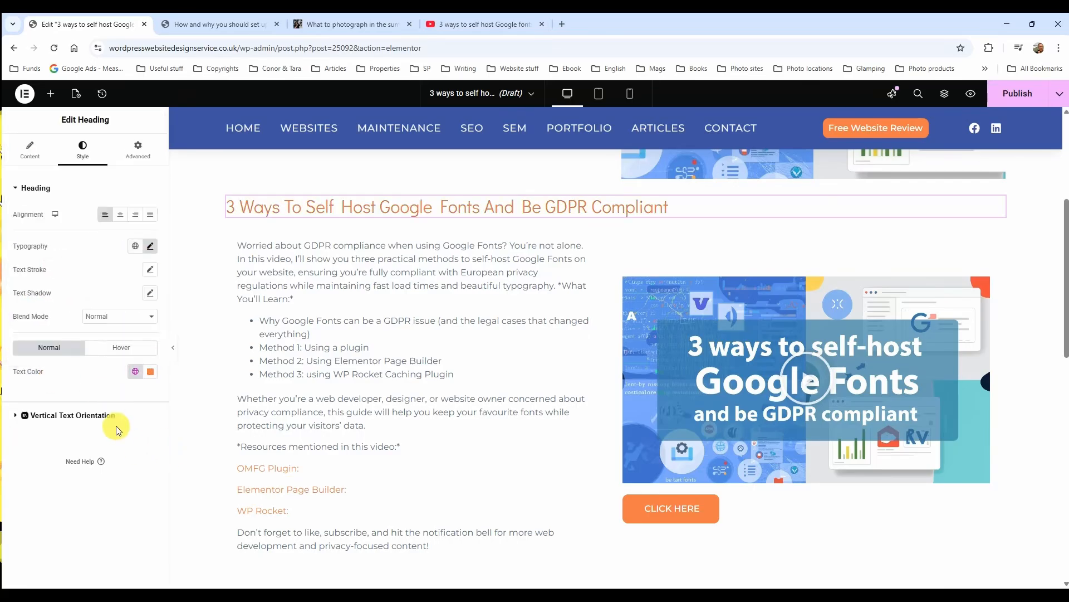
pyautogui.click(134, 372)
pyautogui.click(150, 371)
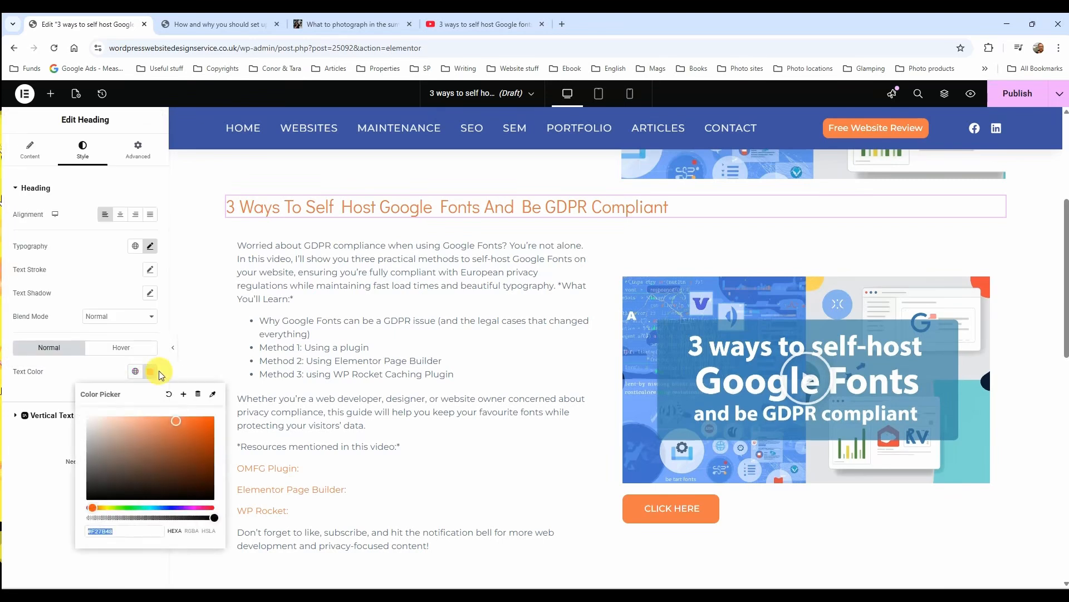
pyautogui.click(169, 394)
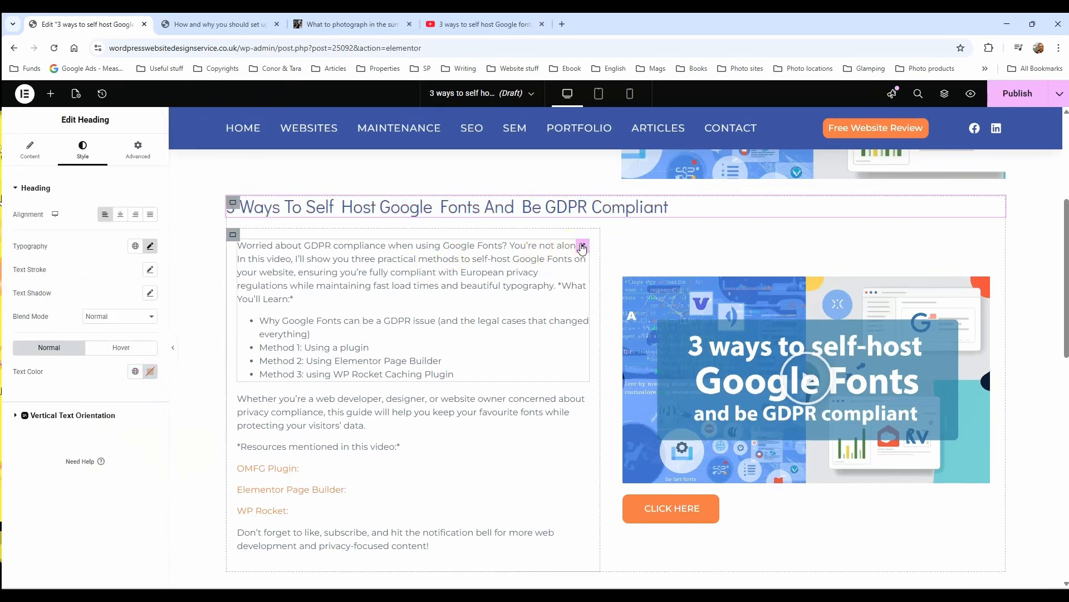
# Open the style options of the introductory text block beneath the heading
pyautogui.click(582, 247)
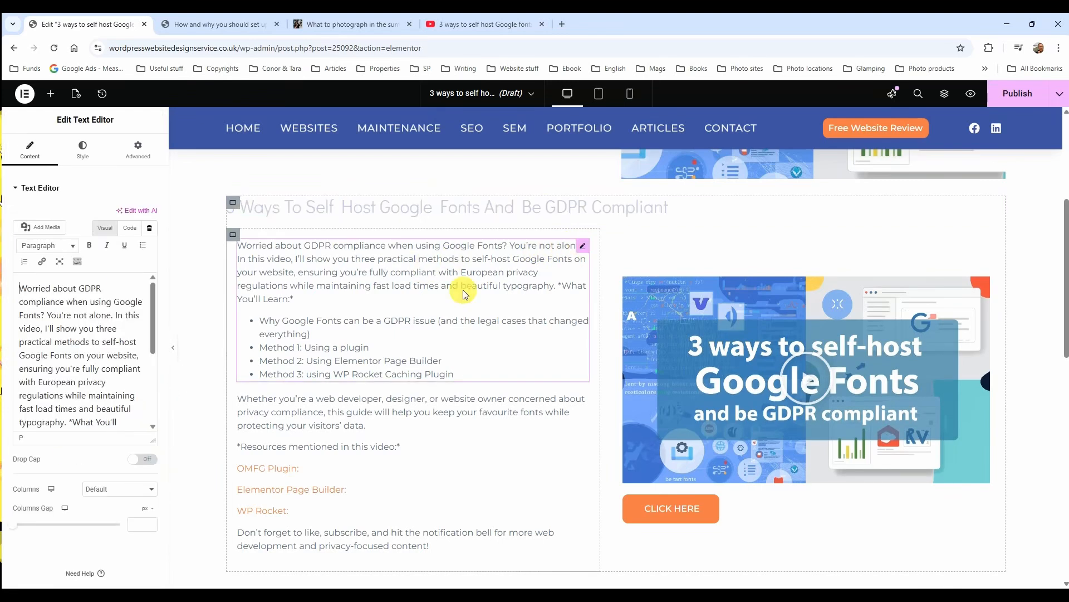
pyautogui.click(82, 152)
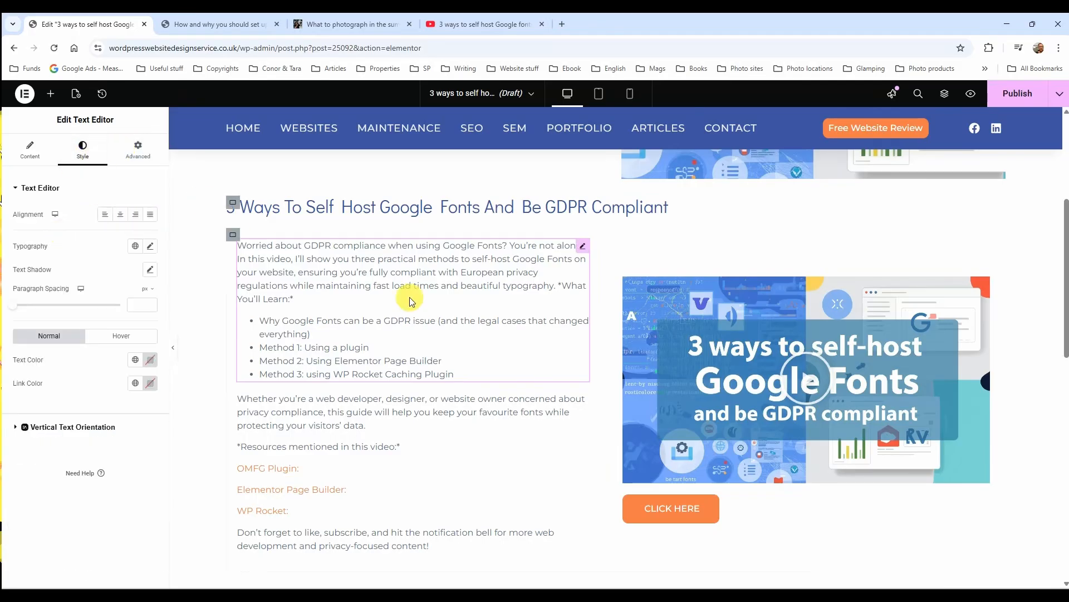
# Try a 4:3 aspect ratio on the video and set it back to 16:9
pyautogui.click(984, 286)
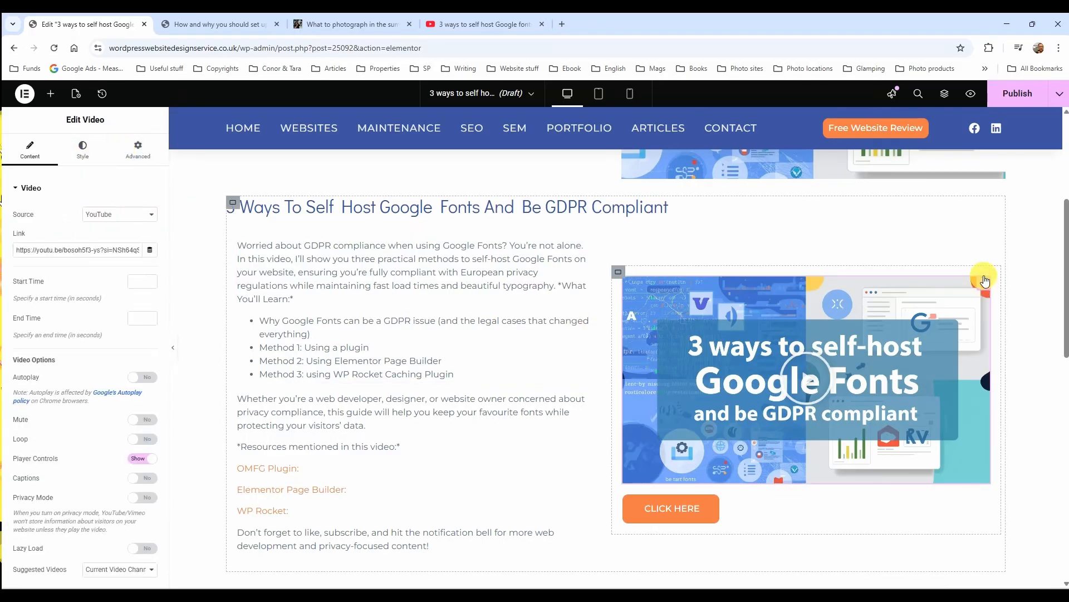
pyautogui.click(83, 150)
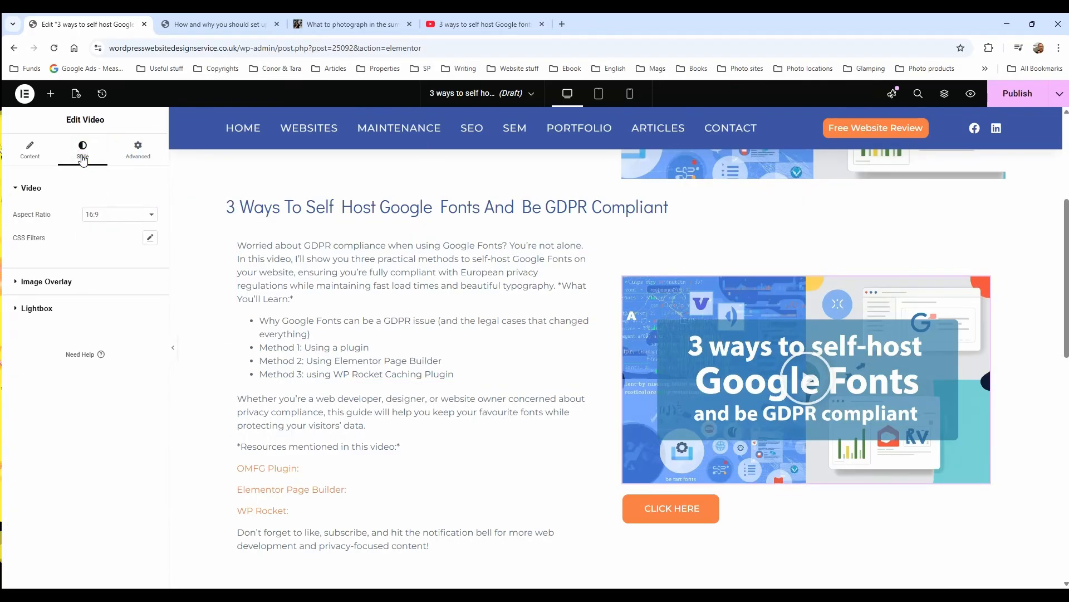
pyautogui.click(122, 216)
pyautogui.click(125, 256)
pyautogui.click(126, 215)
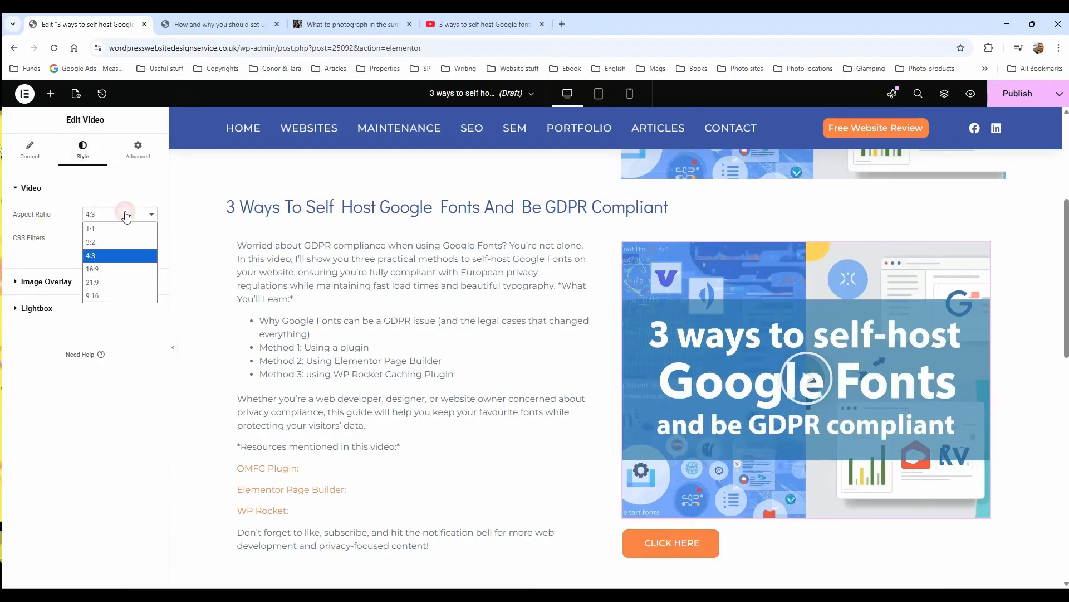
pyautogui.click(121, 270)
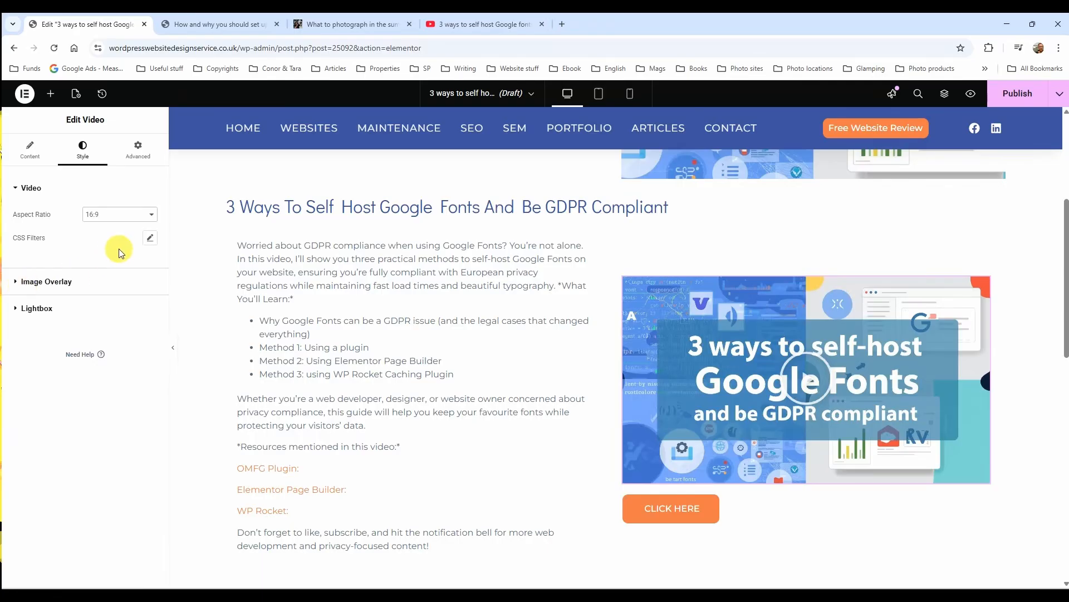
# Change the label of the button below the video to "watch on YouTube"
pyautogui.click(778, 511)
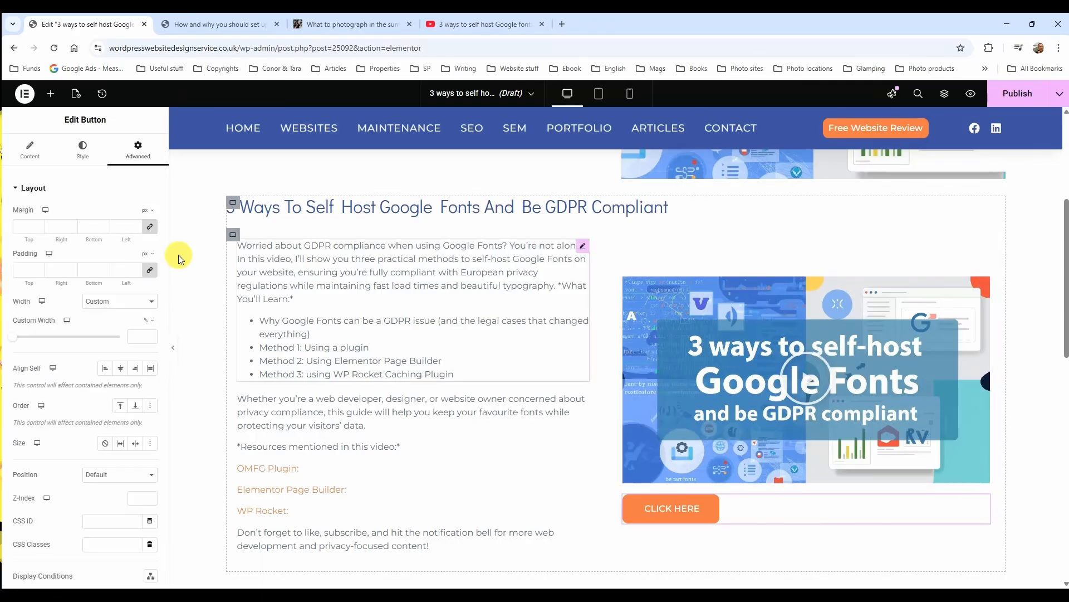
pyautogui.click(30, 149)
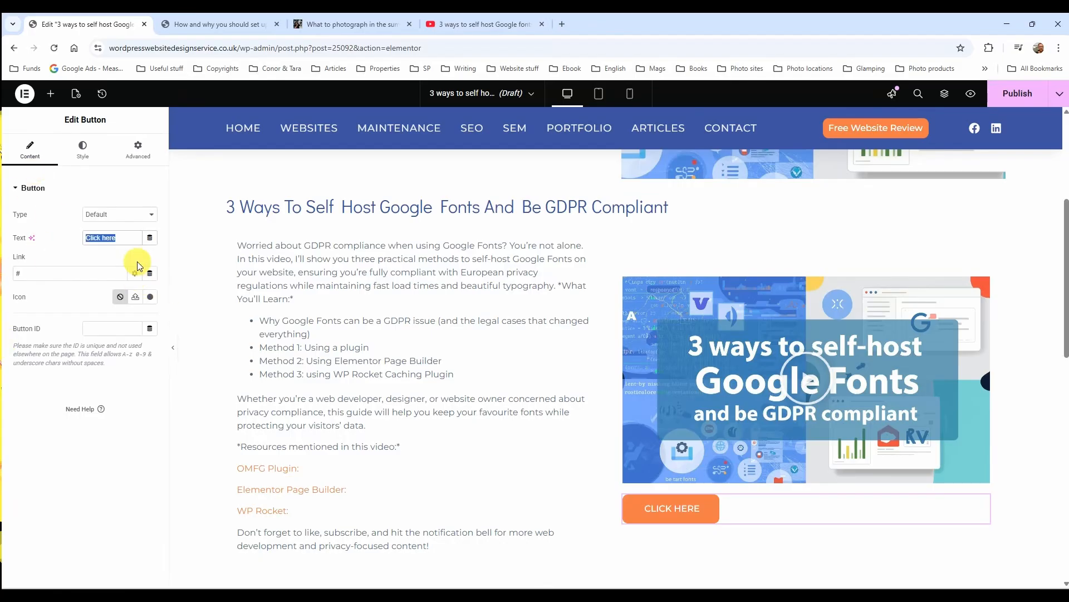
pyautogui.write('watch on you')
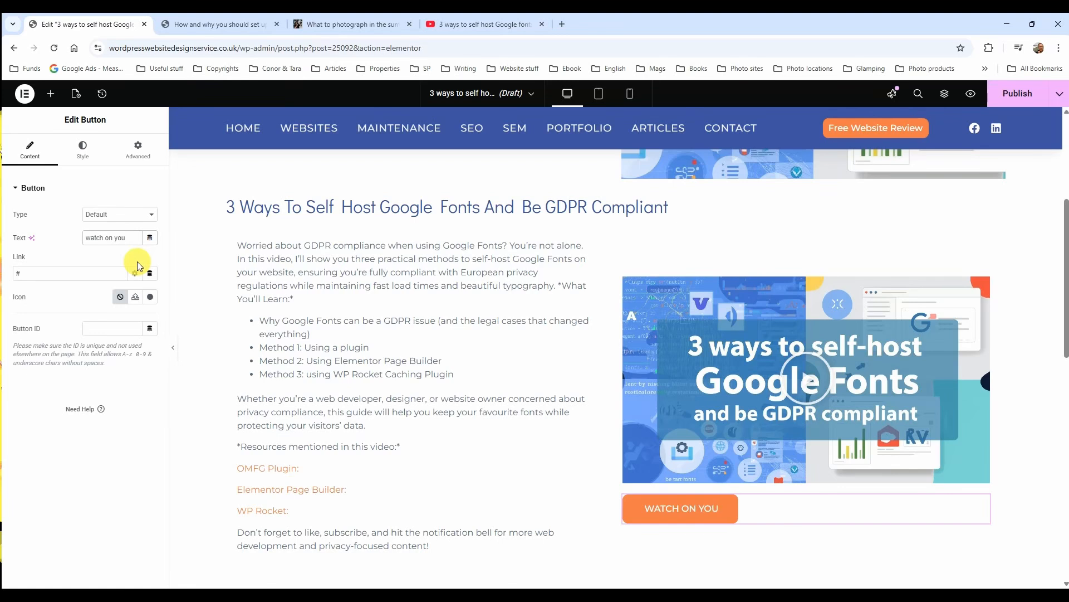
pyautogui.press('BackSpace')
pyautogui.press('BackSpace')
pyautogui.press('BackSpace')
pyautogui.press('BackSpace')
pyautogui.write('be')
# Link the button to the YouTube video's copied share URL and set it to open in a new window
pyautogui.moveTo(55, 273); pyautogui.dragTo(3, 277)
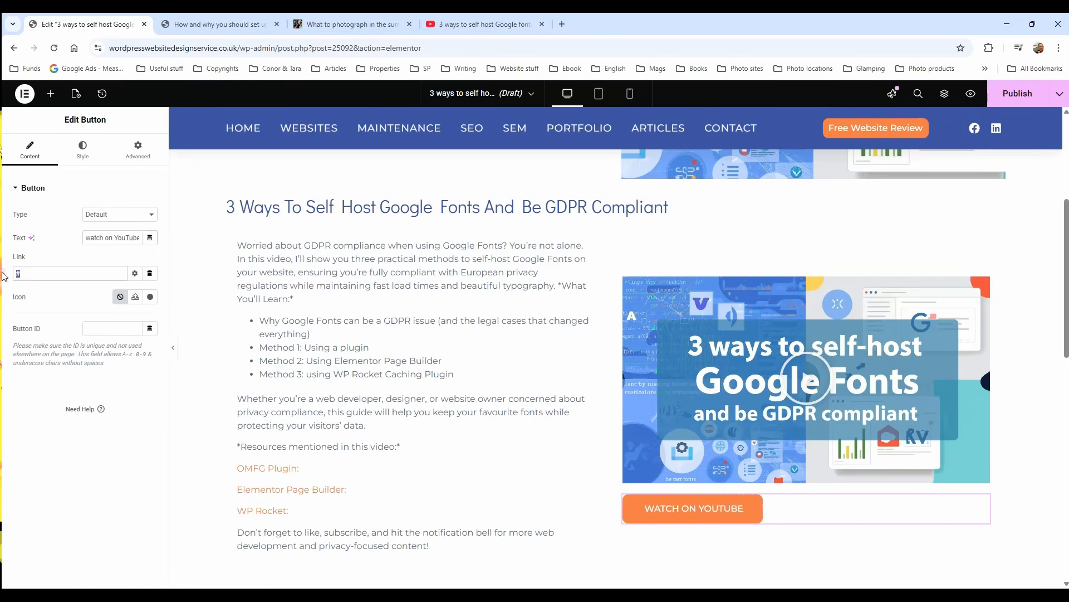
pyautogui.click(483, 24)
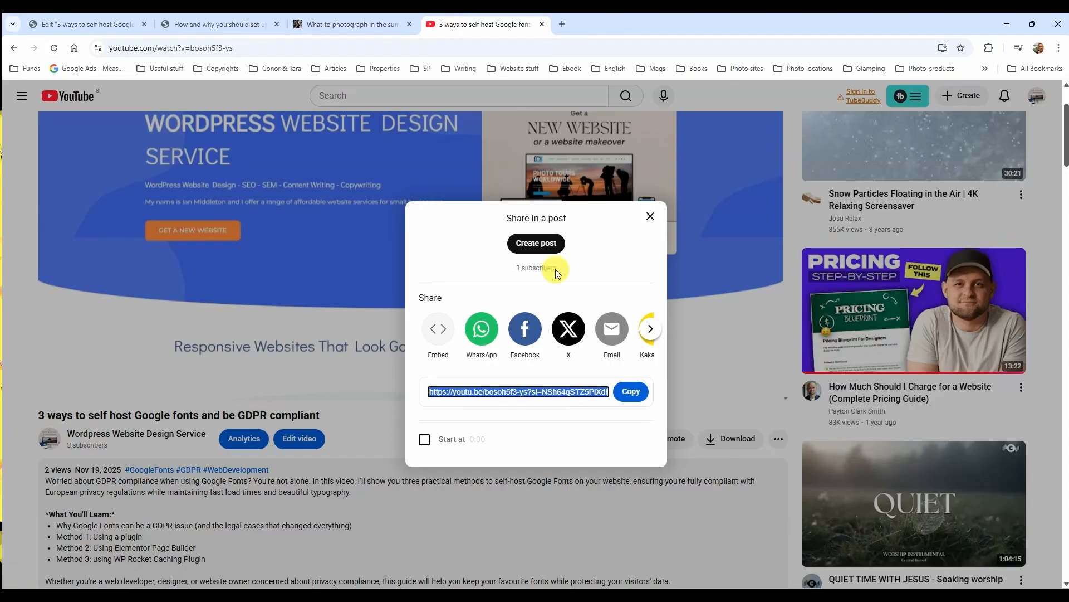
pyautogui.click(633, 393)
pyautogui.click(87, 24)
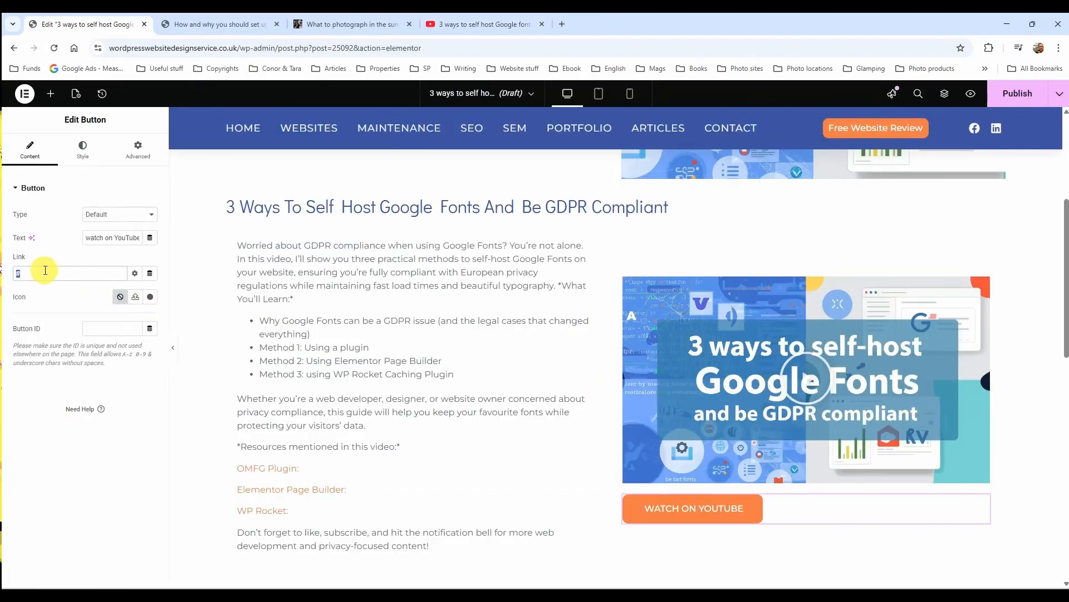
pyautogui.click(134, 273)
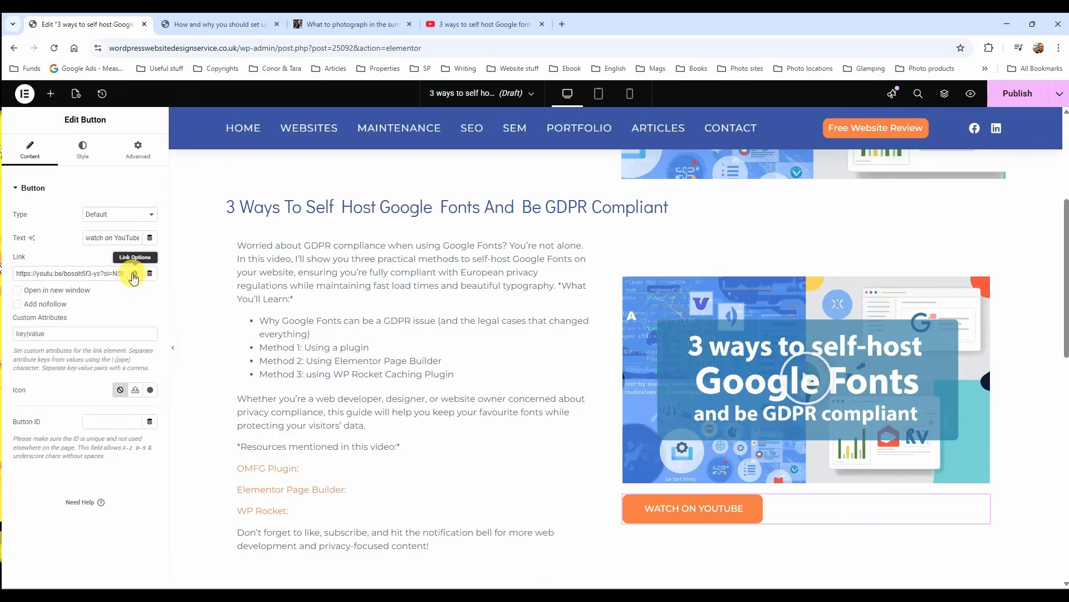
pyautogui.click(18, 291)
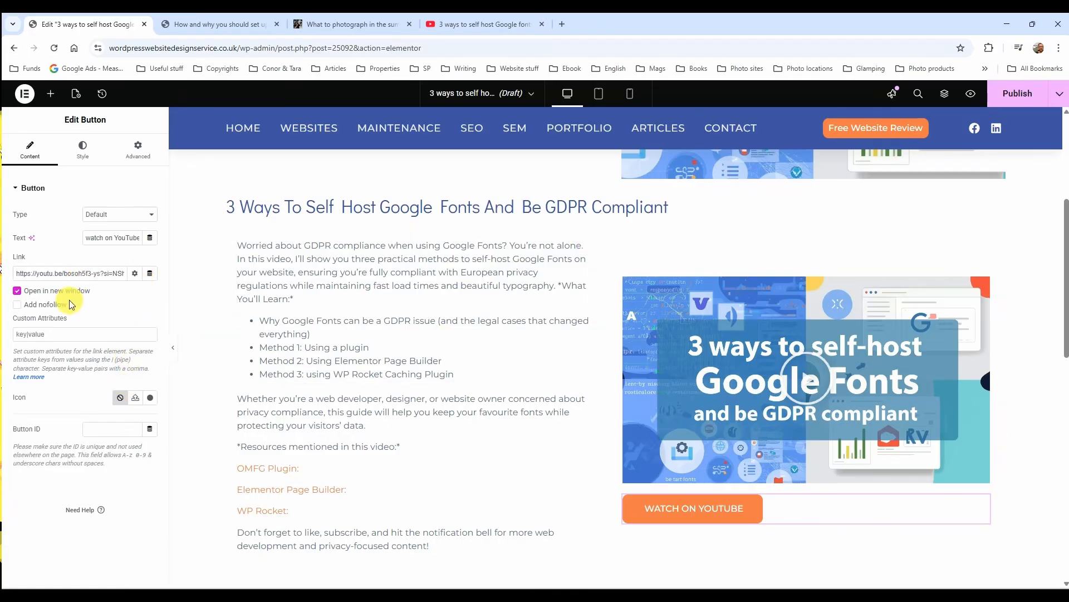
# Try the button's stretch, right and center positions and return it to the left
pyautogui.click(78, 157)
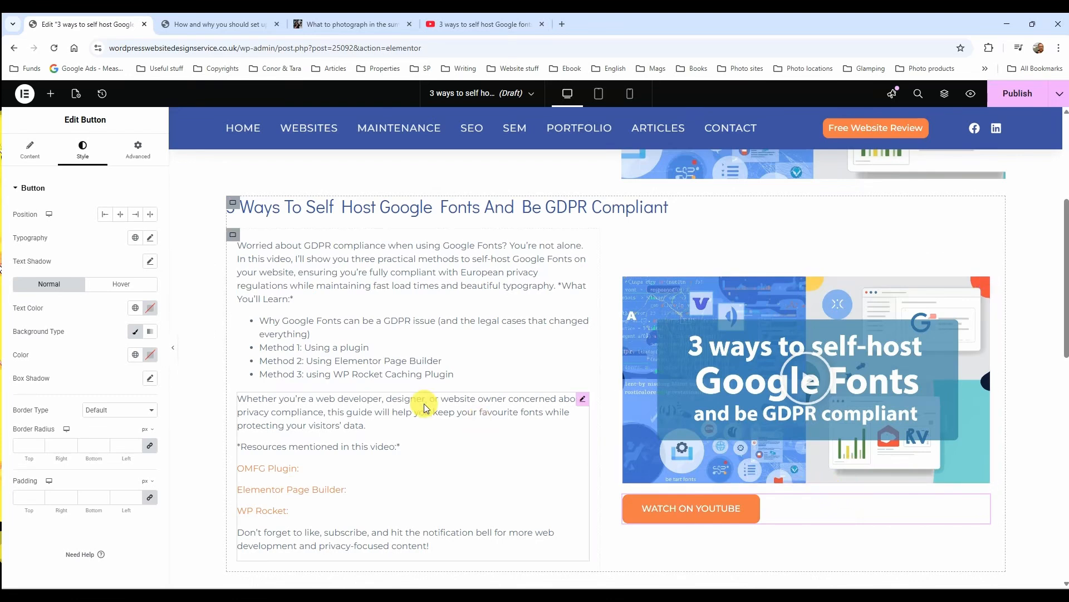
pyautogui.click(149, 216)
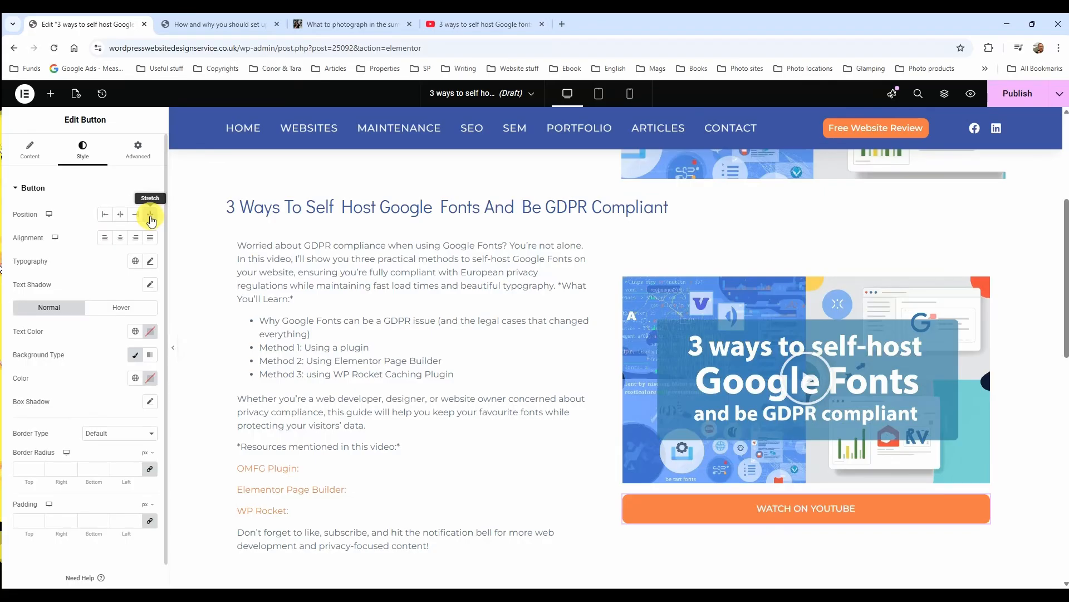
pyautogui.click(133, 218)
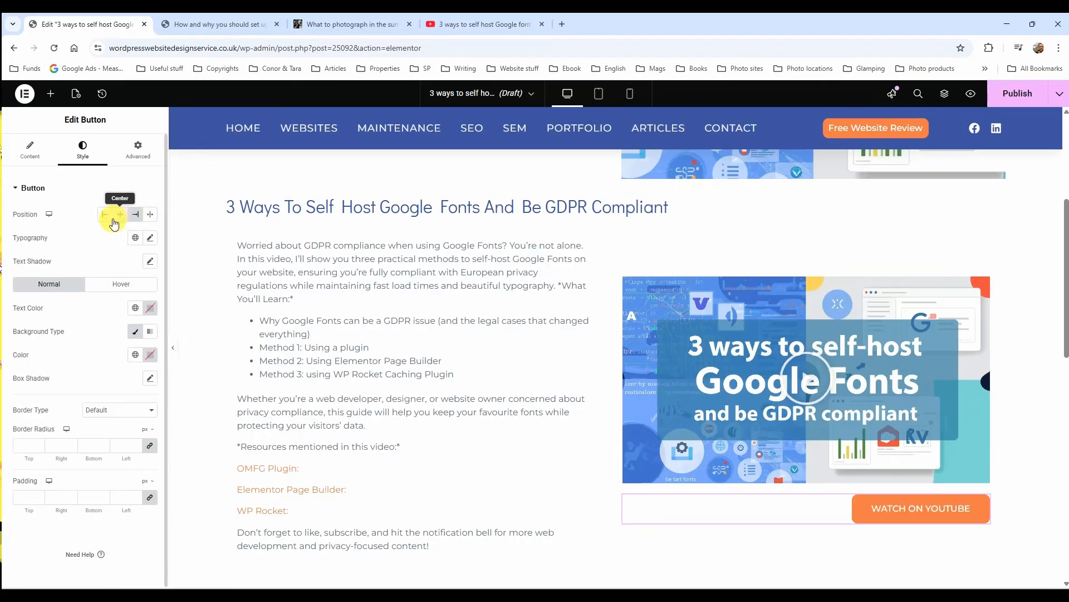
pyautogui.click(120, 216)
pyautogui.click(107, 219)
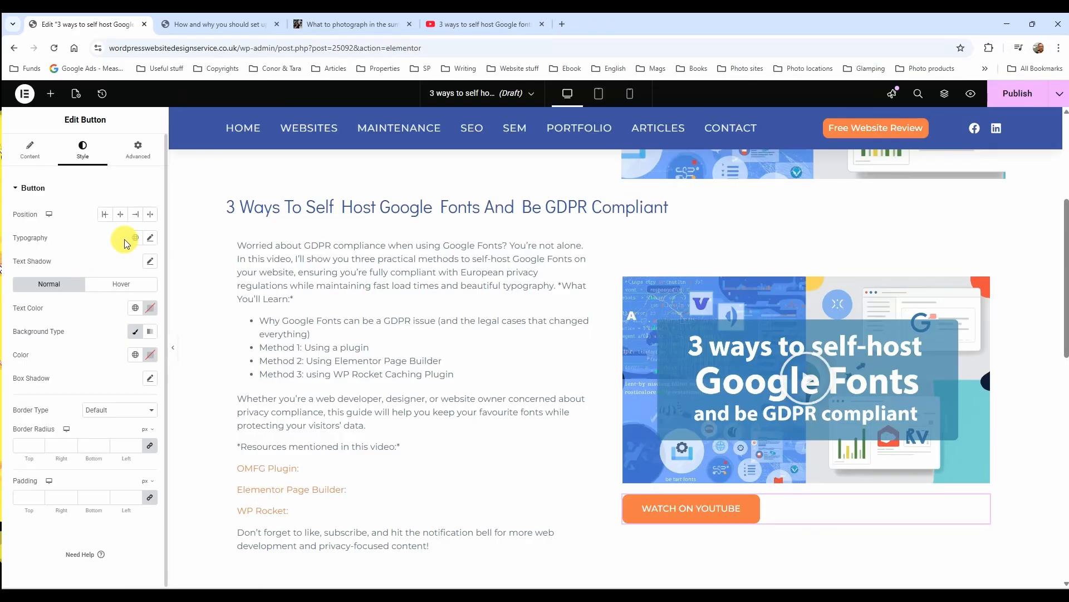
# Try Verdana as the button's font family, restore Default, and view the text shadow options
pyautogui.click(150, 239)
pyautogui.click(115, 289)
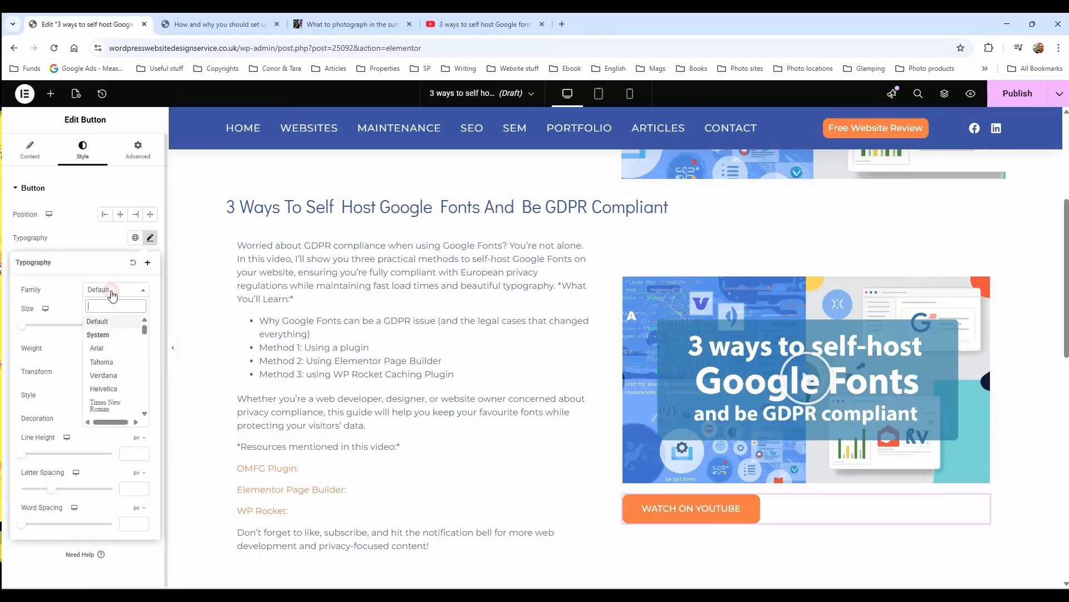
pyautogui.click(110, 382)
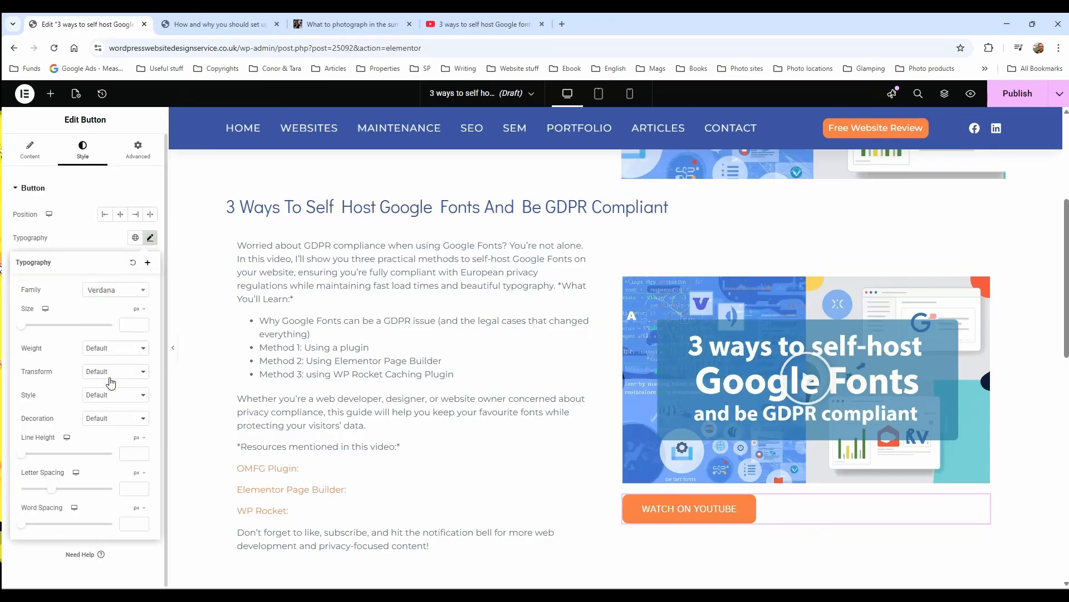
pyautogui.click(131, 289)
pyautogui.click(117, 328)
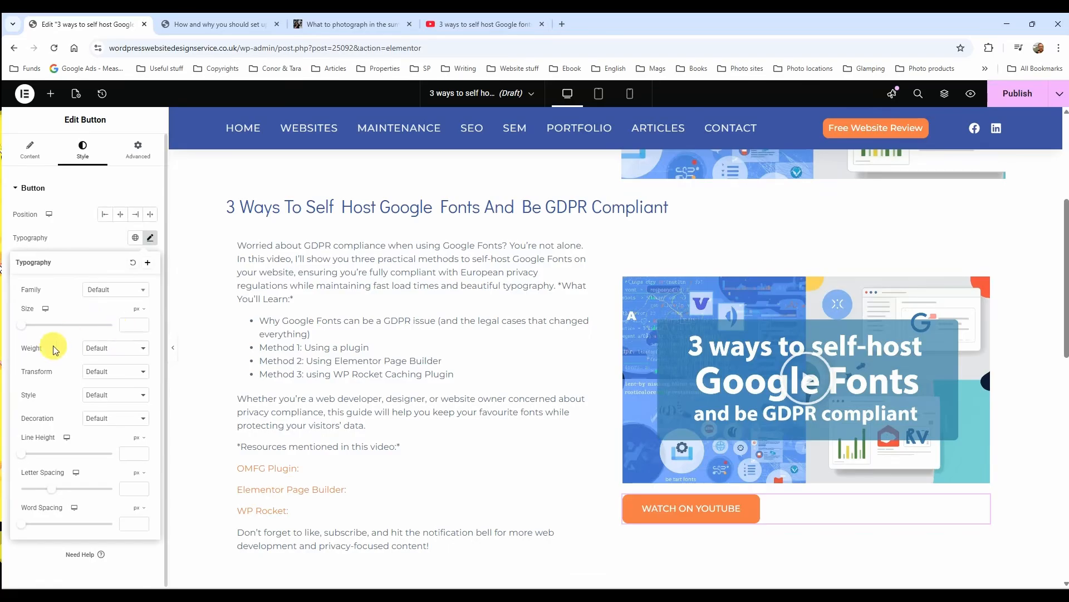
pyautogui.click(150, 239)
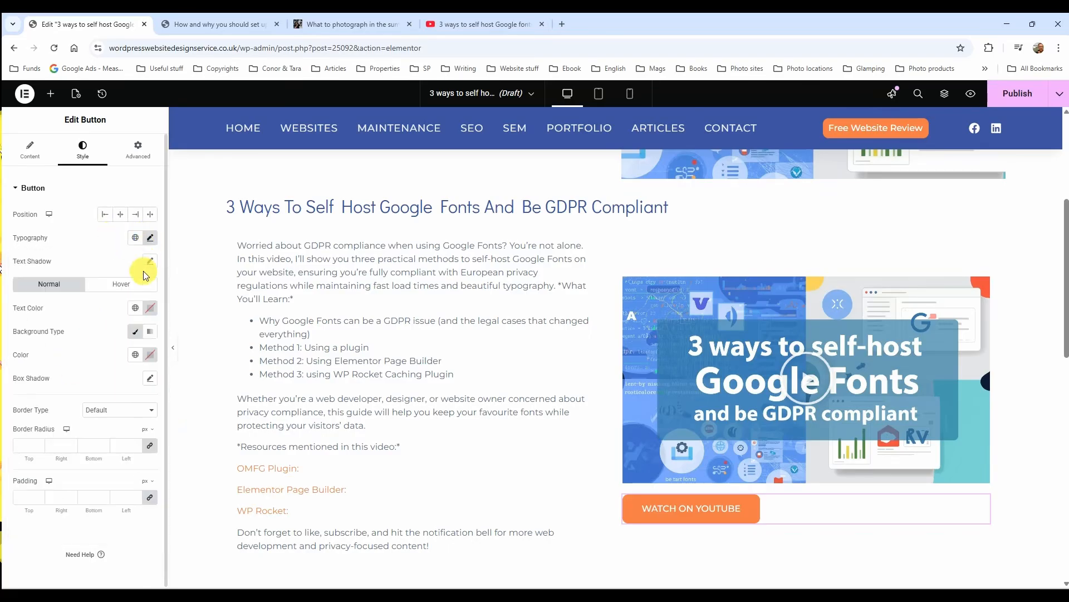
pyautogui.click(150, 261)
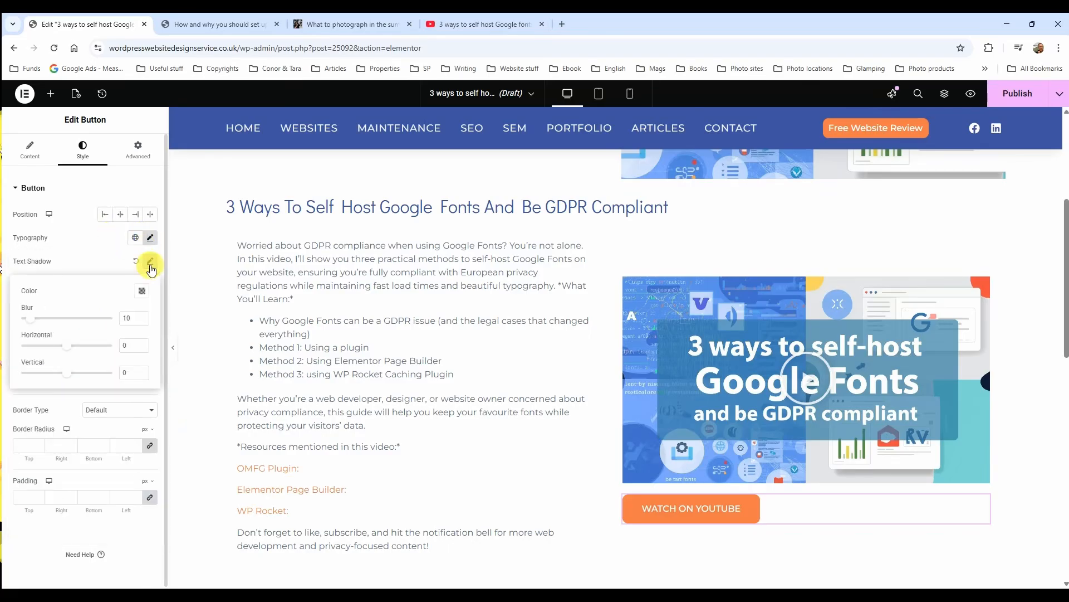
pyautogui.click(150, 267)
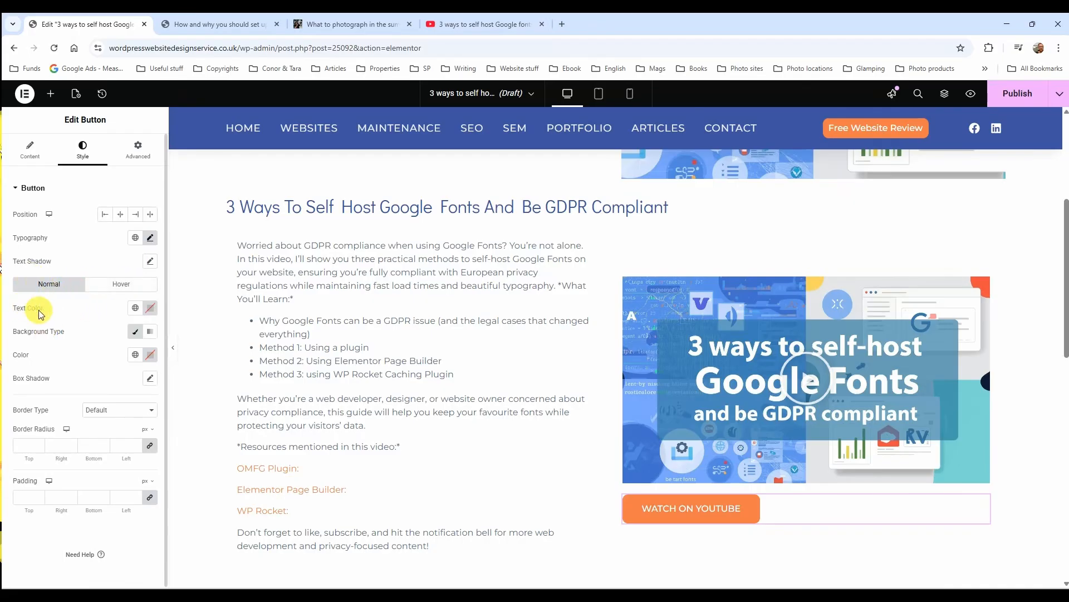
# Set the button's normal text color to the global Header & Footer color and its hover text color to Secondary
pyautogui.click(135, 307)
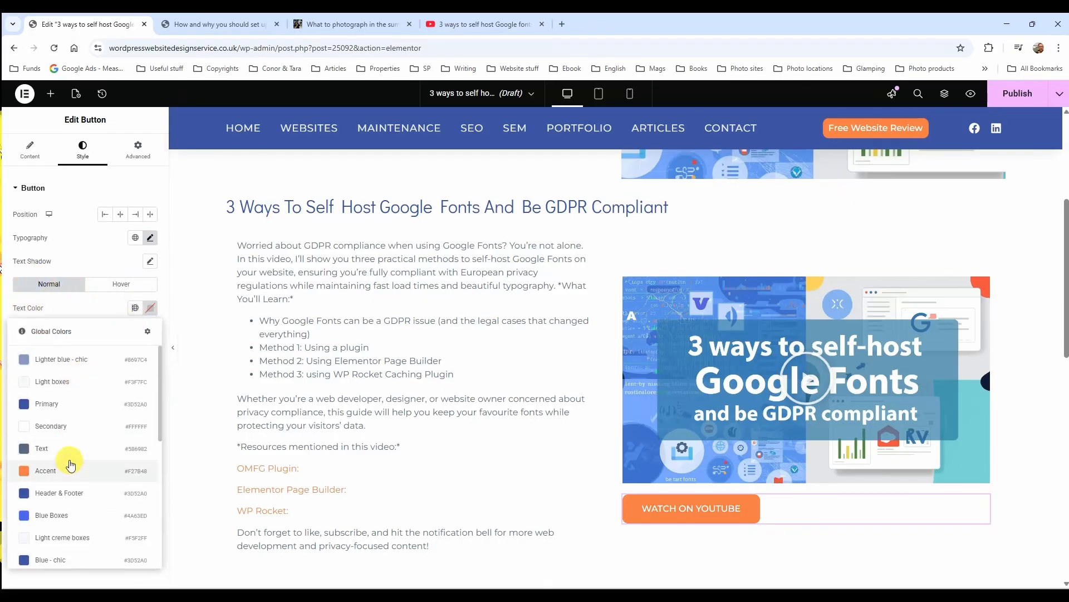
pyautogui.click(67, 492)
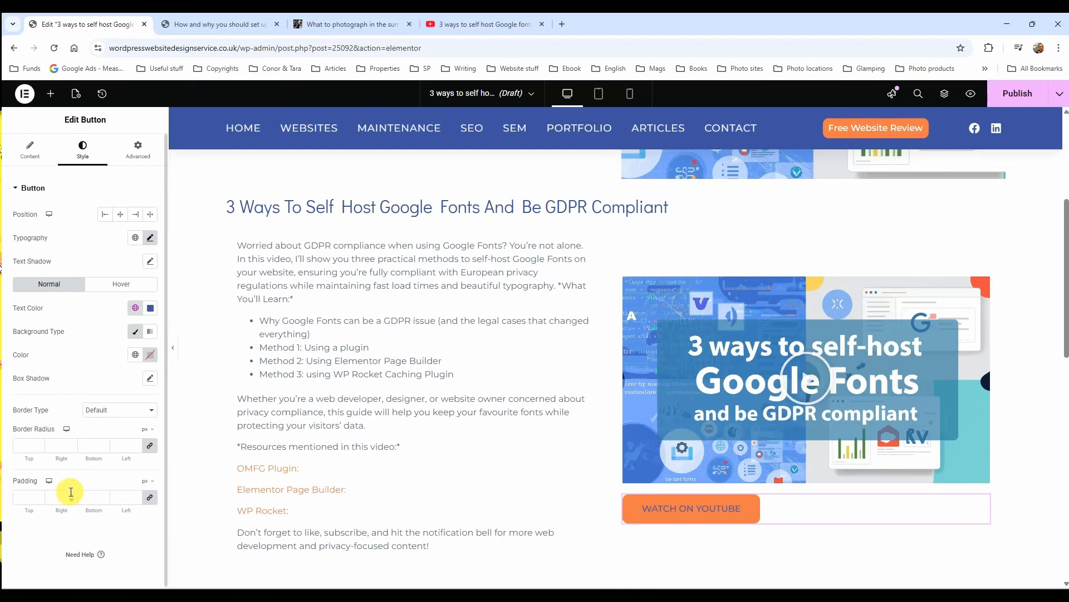
pyautogui.click(139, 286)
pyautogui.click(135, 309)
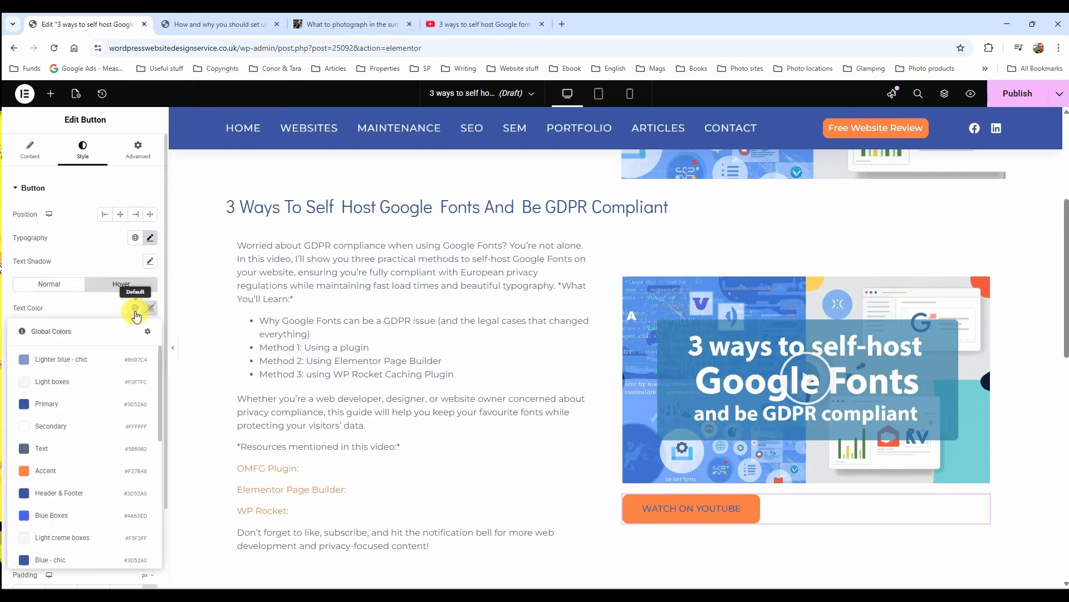
pyautogui.click(81, 428)
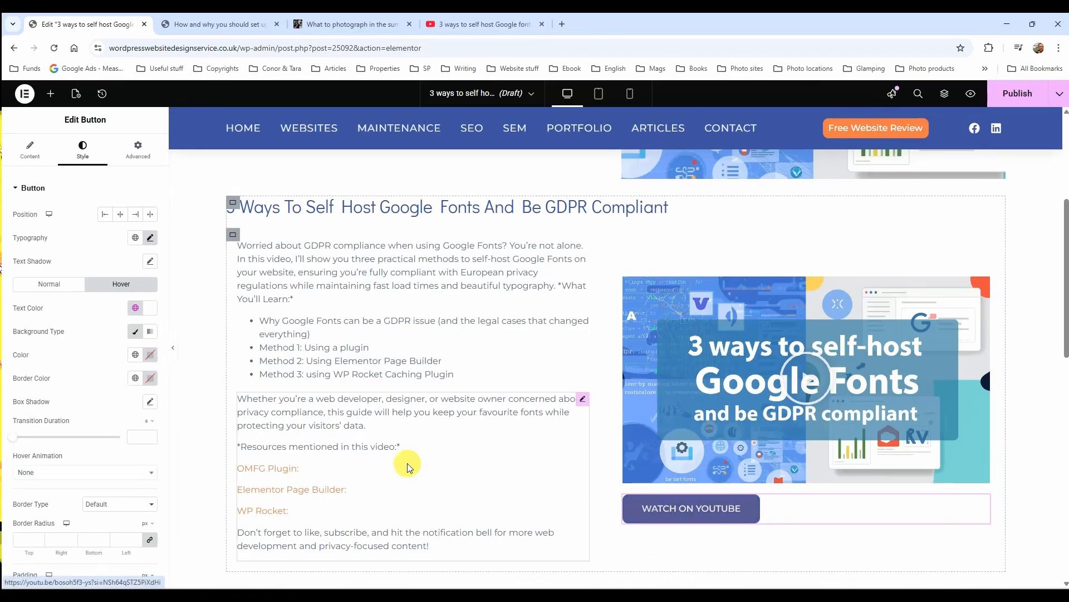
# Set the button's normal background color to the global Light boxes color
pyautogui.click(50, 284)
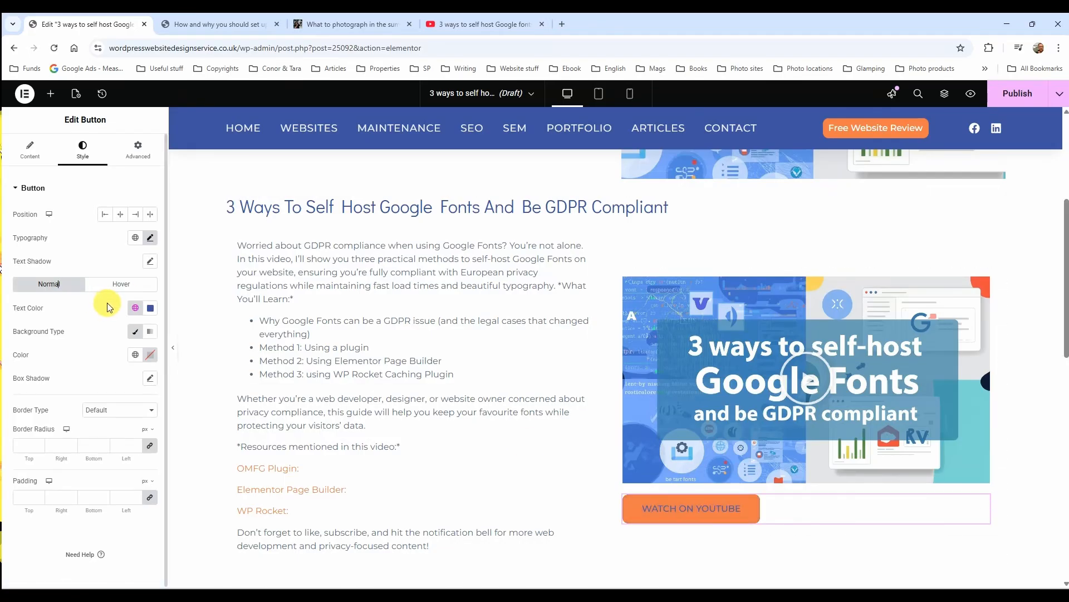
pyautogui.click(135, 333)
pyautogui.click(136, 333)
pyautogui.click(134, 356)
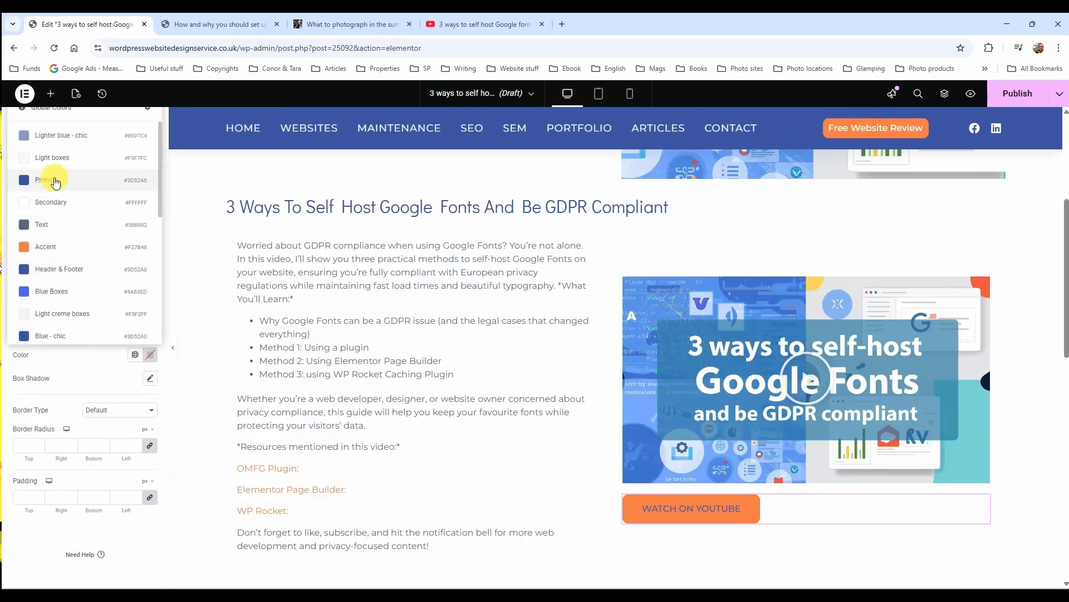
pyautogui.click(55, 159)
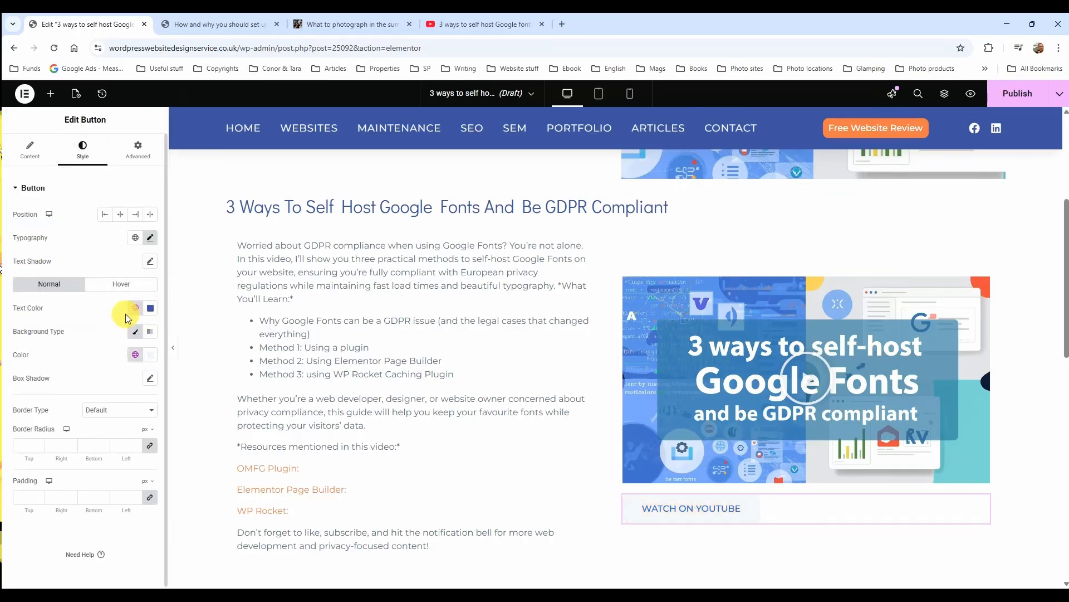
# Try the global Light creme boxes and Accent colors on the button's hover text
pyautogui.click(117, 284)
pyautogui.click(136, 307)
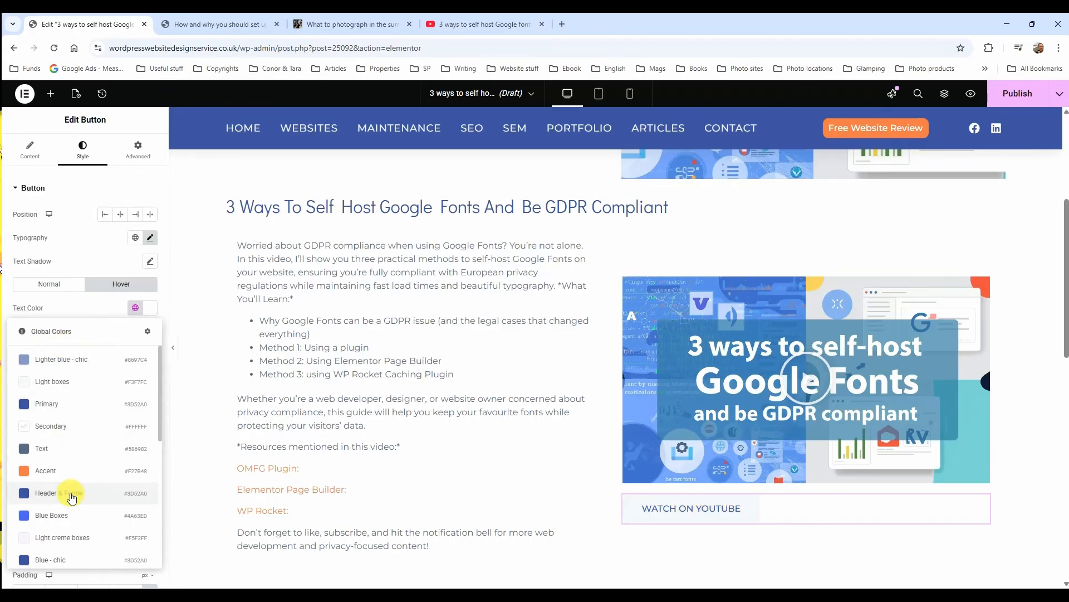
pyautogui.click(80, 536)
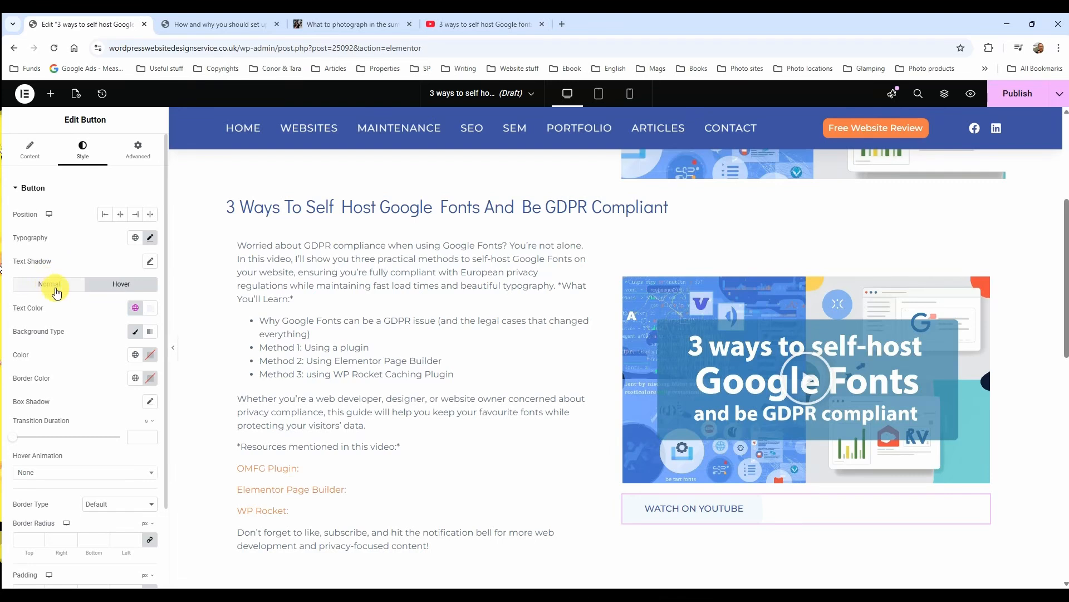
pyautogui.click(135, 308)
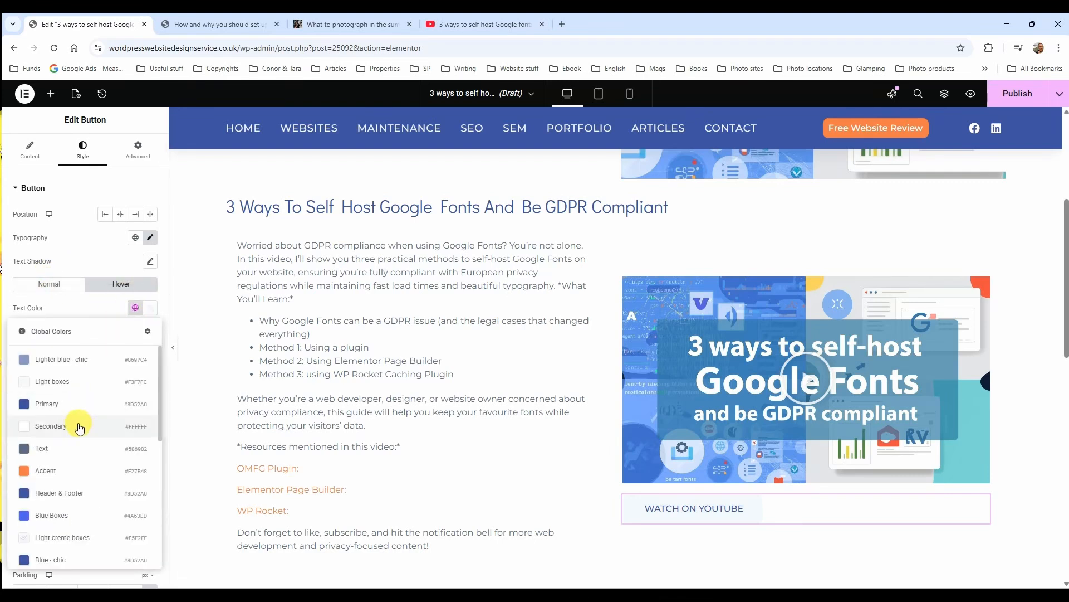
pyautogui.click(75, 477)
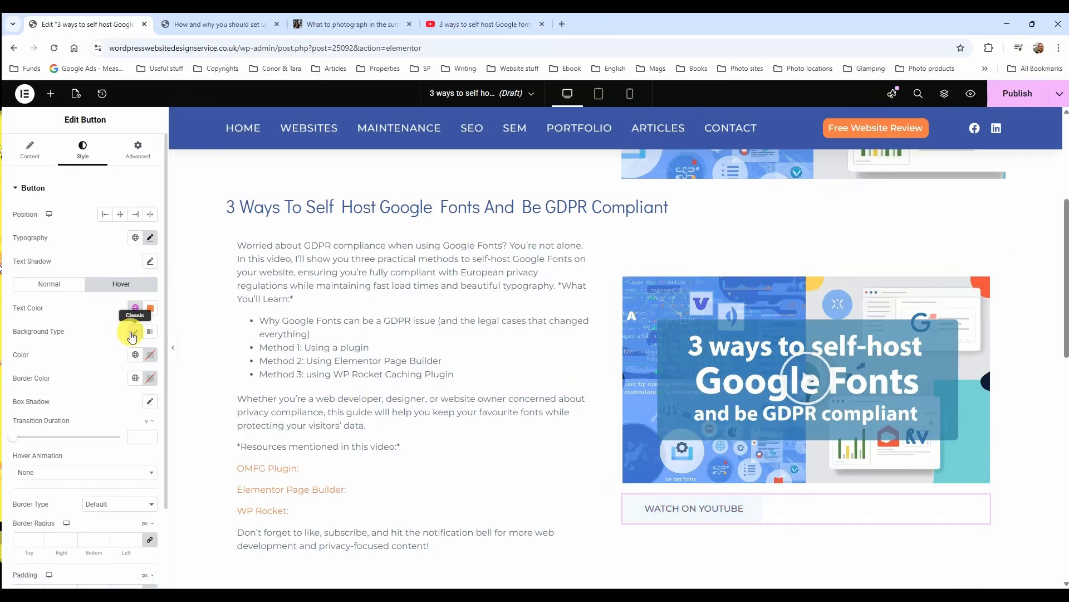
# Try the global Accent color as the button's hover background with Primary as its hover text color
pyautogui.click(136, 356)
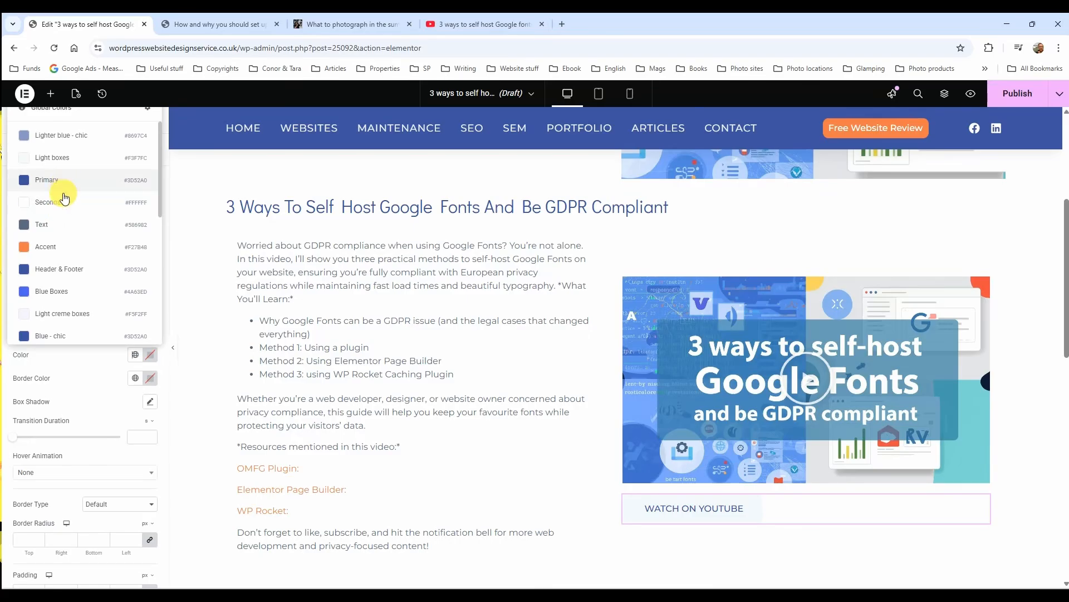
pyautogui.click(51, 245)
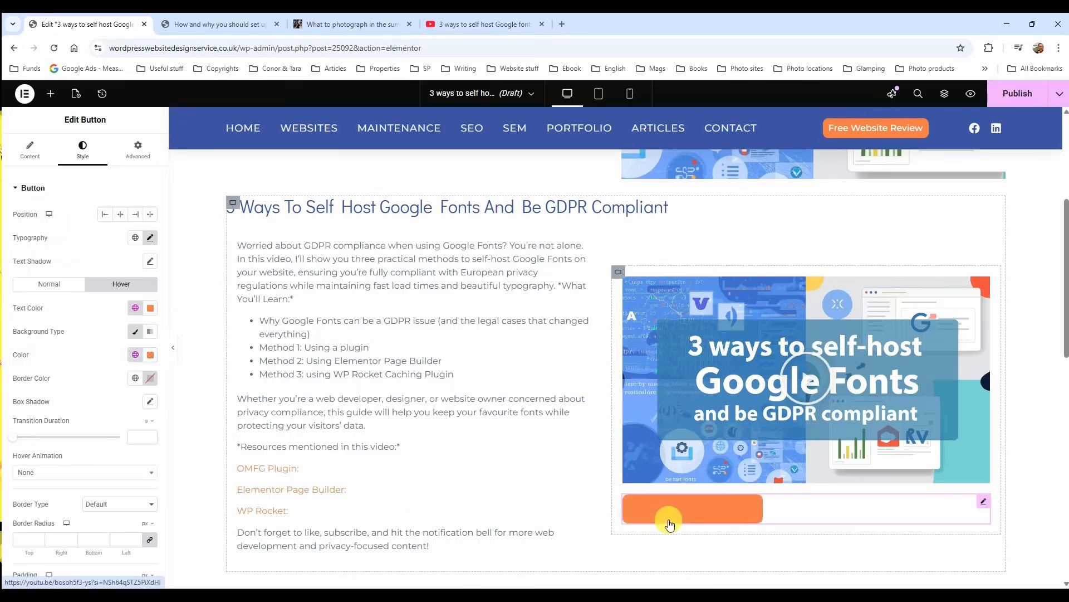
pyautogui.click(135, 308)
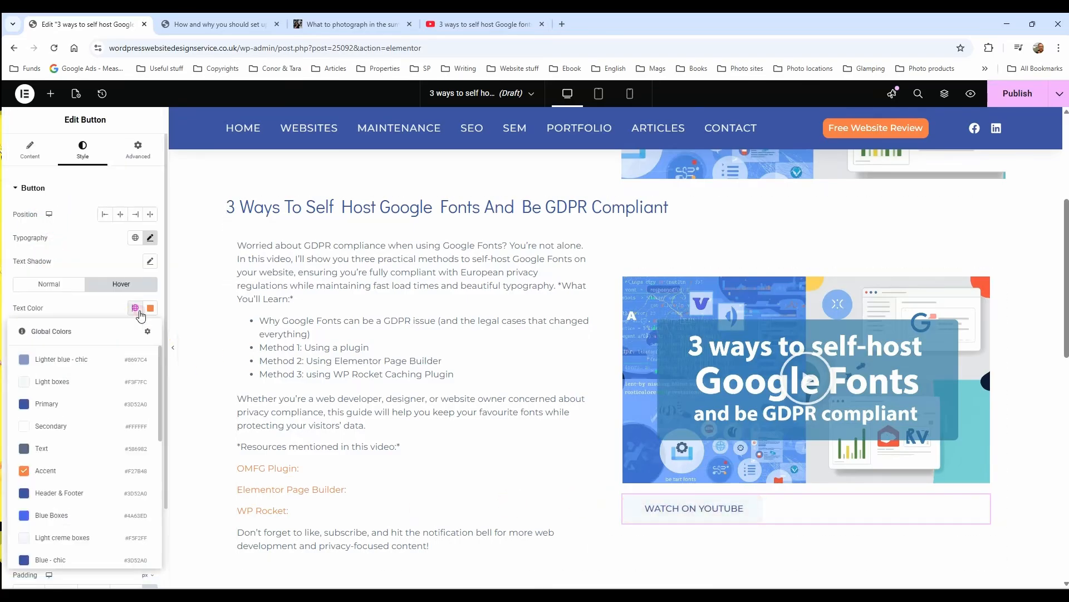
pyautogui.click(63, 409)
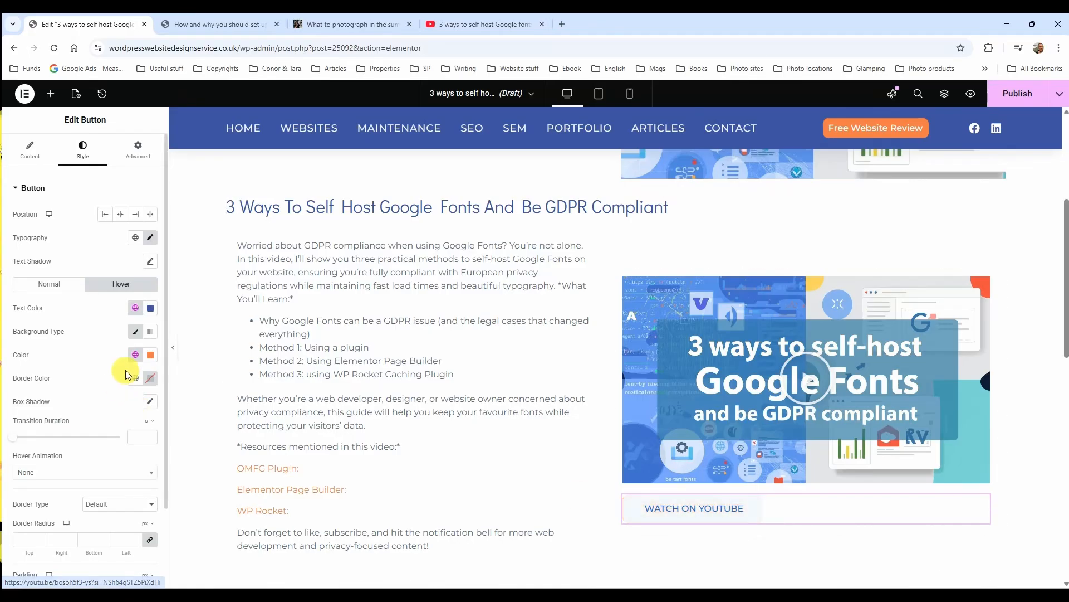
# Set the button's hover text color to the global Light creme boxes color and turn off the Classic hover background
pyautogui.click(137, 313)
pyautogui.click(66, 523)
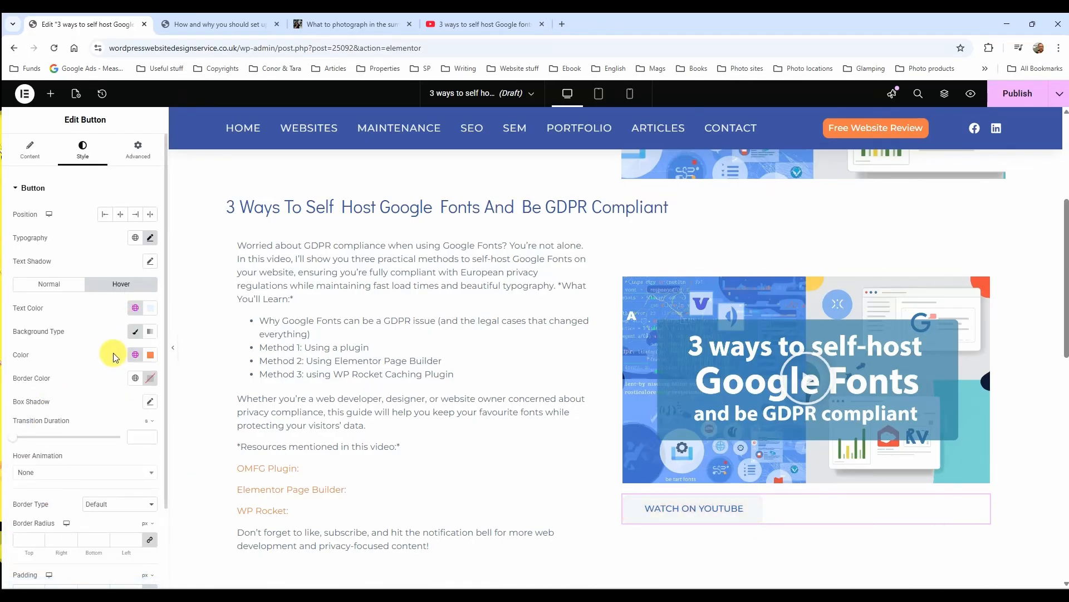
pyautogui.click(135, 333)
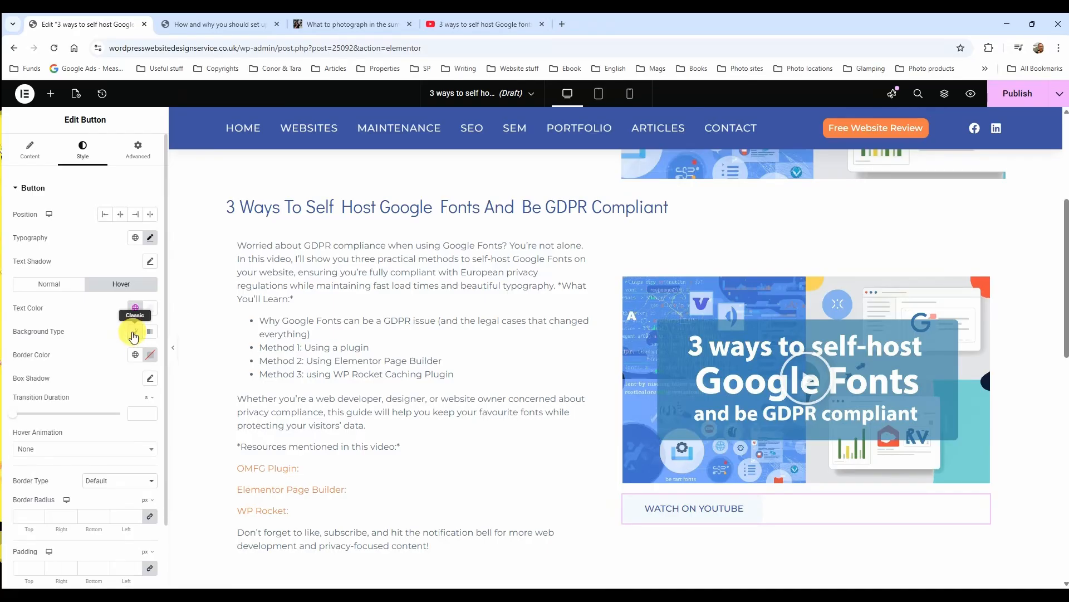
# Turn the Classic hover background back on and give the button a dotted border 2 px wide on all sides
pyautogui.click(134, 334)
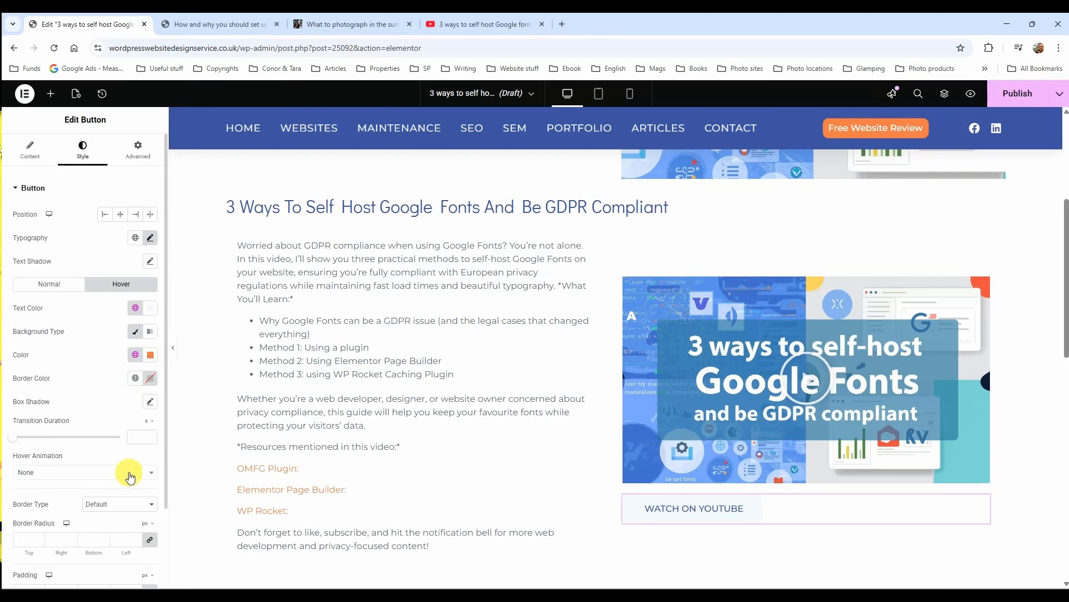
pyautogui.scroll(-1, 125, 476)
pyautogui.click(117, 455)
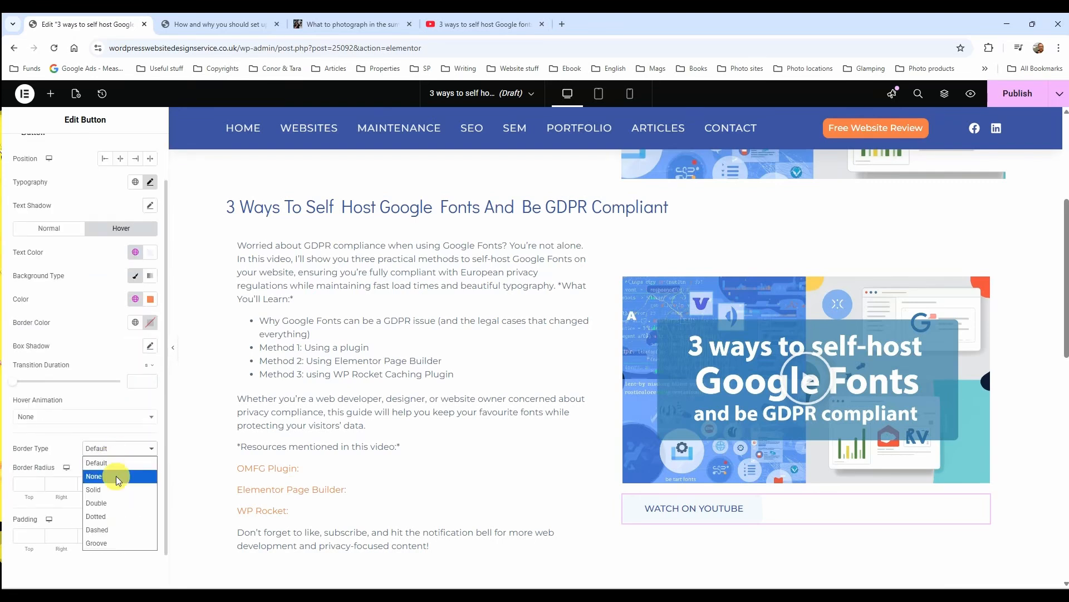
pyautogui.click(117, 484)
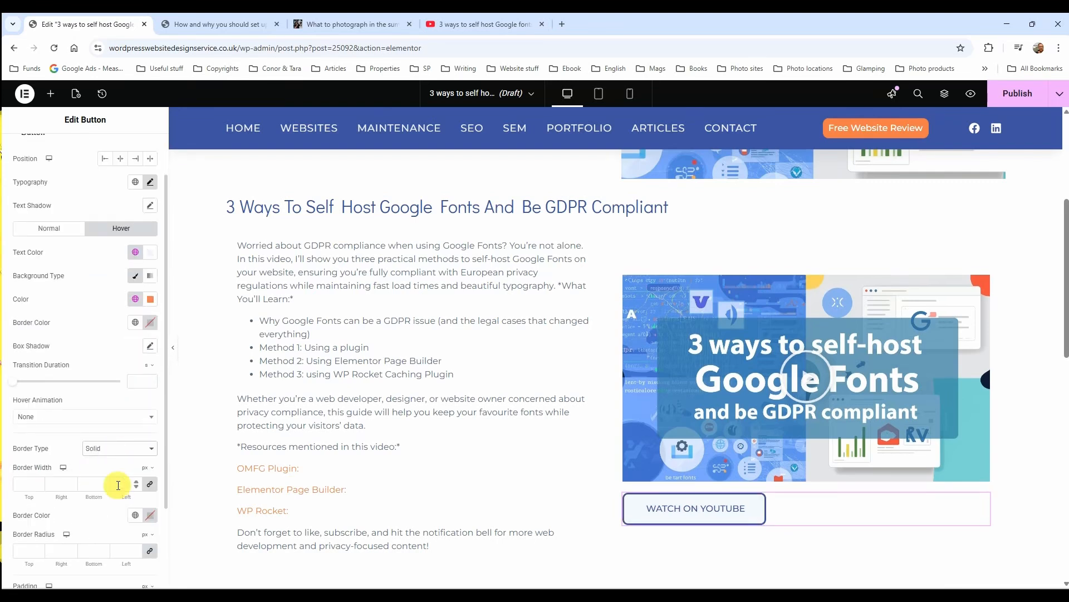
pyautogui.click(41, 483)
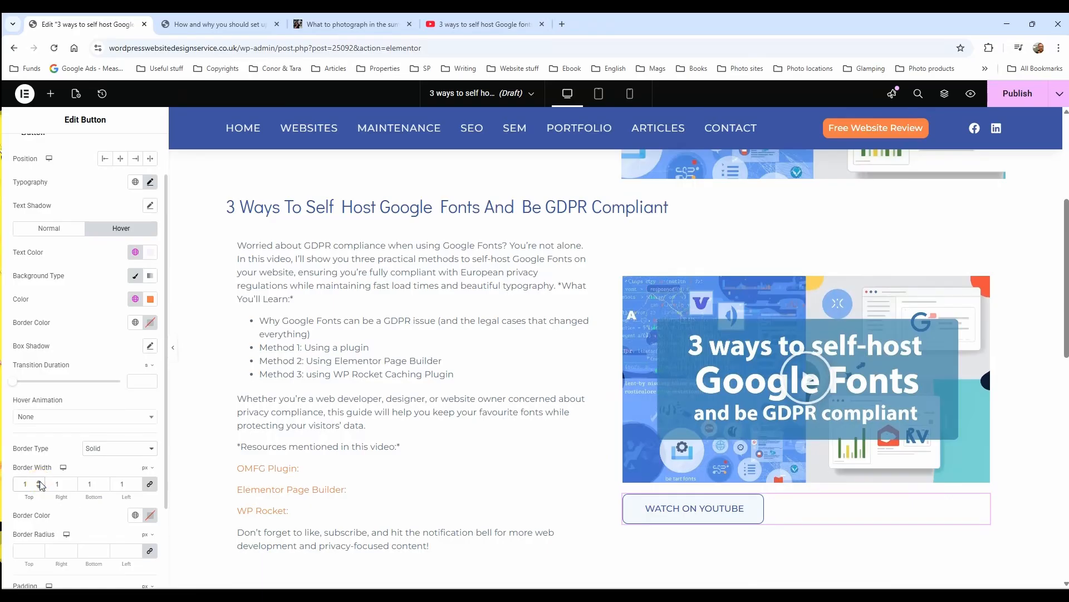
pyautogui.click(40, 483)
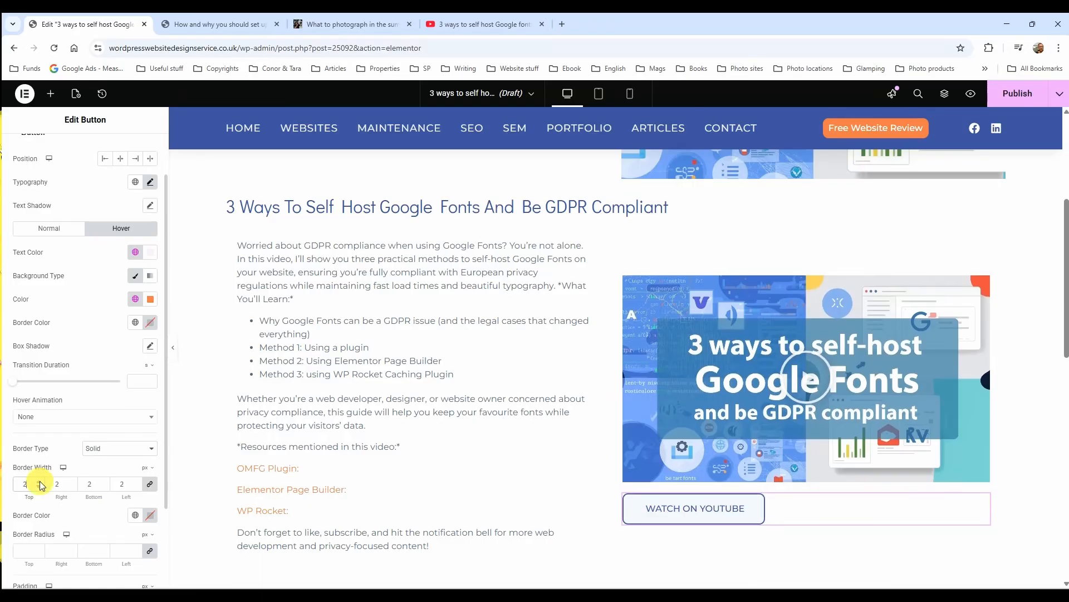
pyautogui.click(127, 456)
pyautogui.click(117, 515)
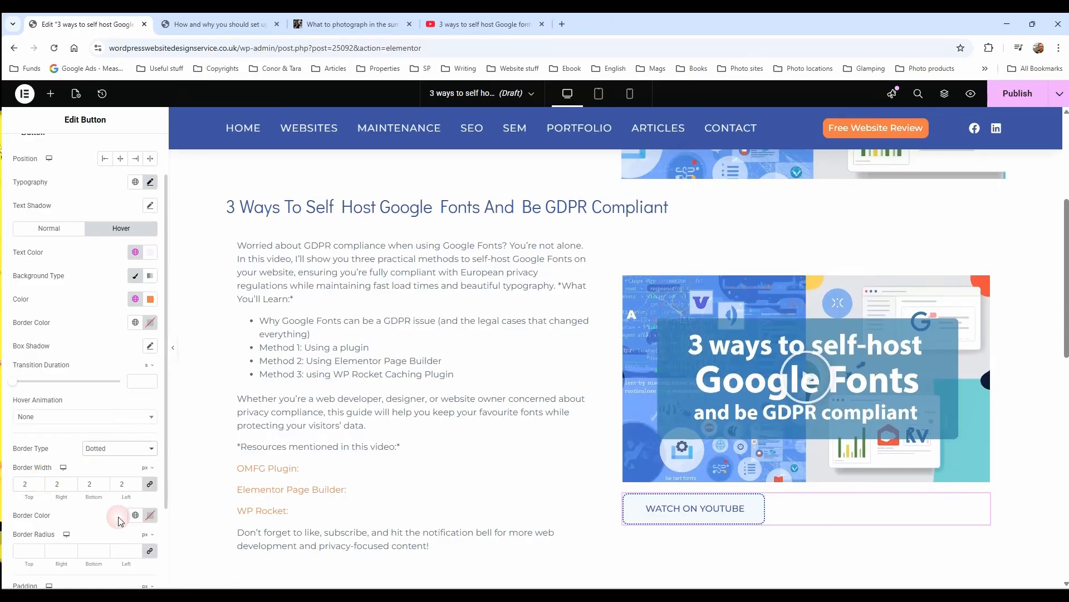
# Set the button's border radius to 50 px and its padding to 40 px on all sides
pyautogui.scroll(-1, 89, 491)
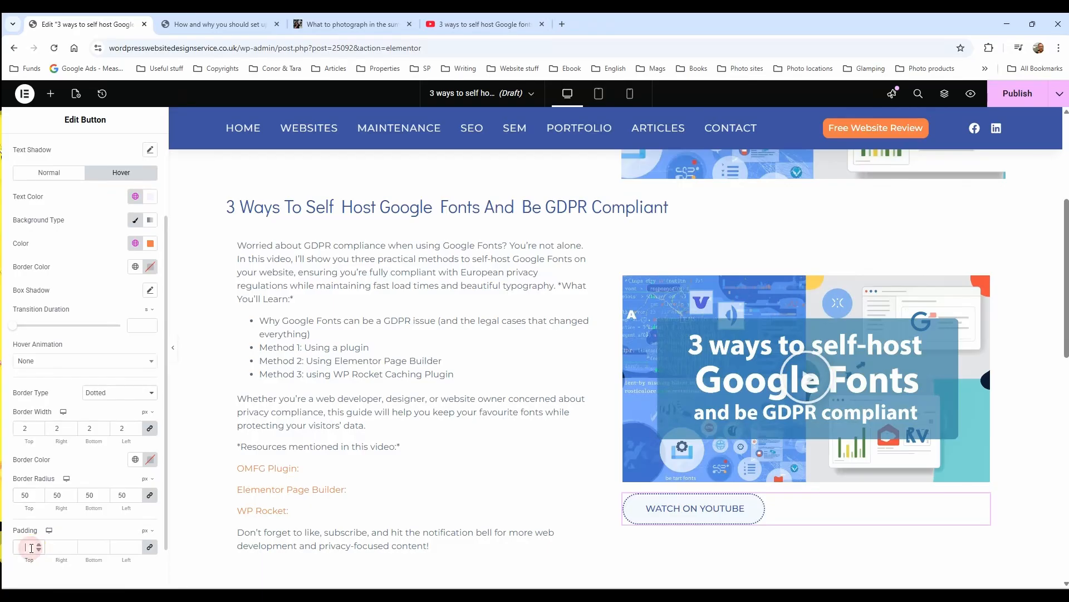
pyautogui.write('10')
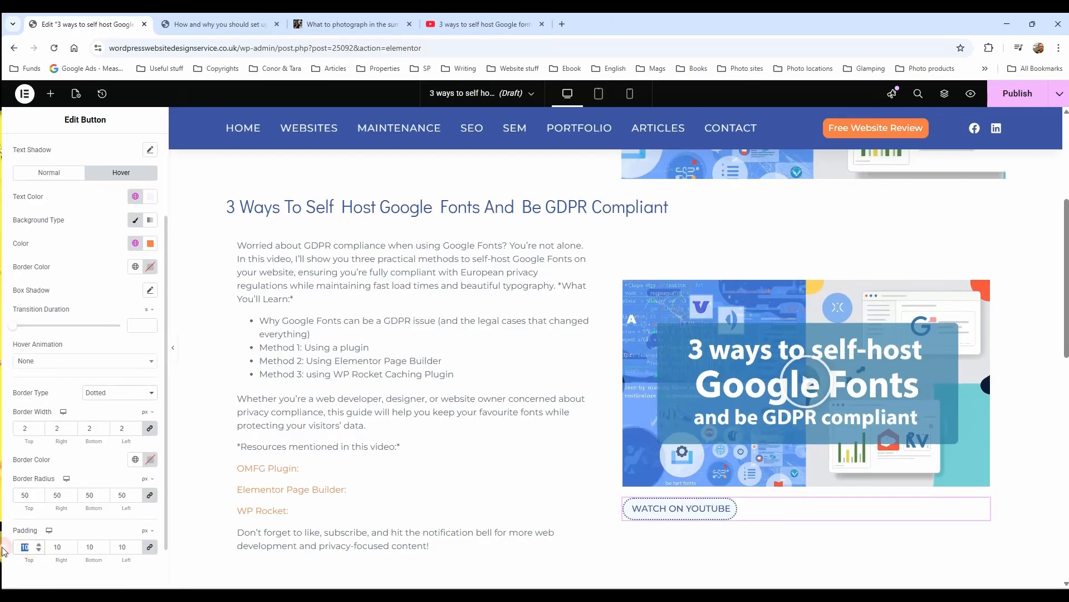
pyautogui.write('40')
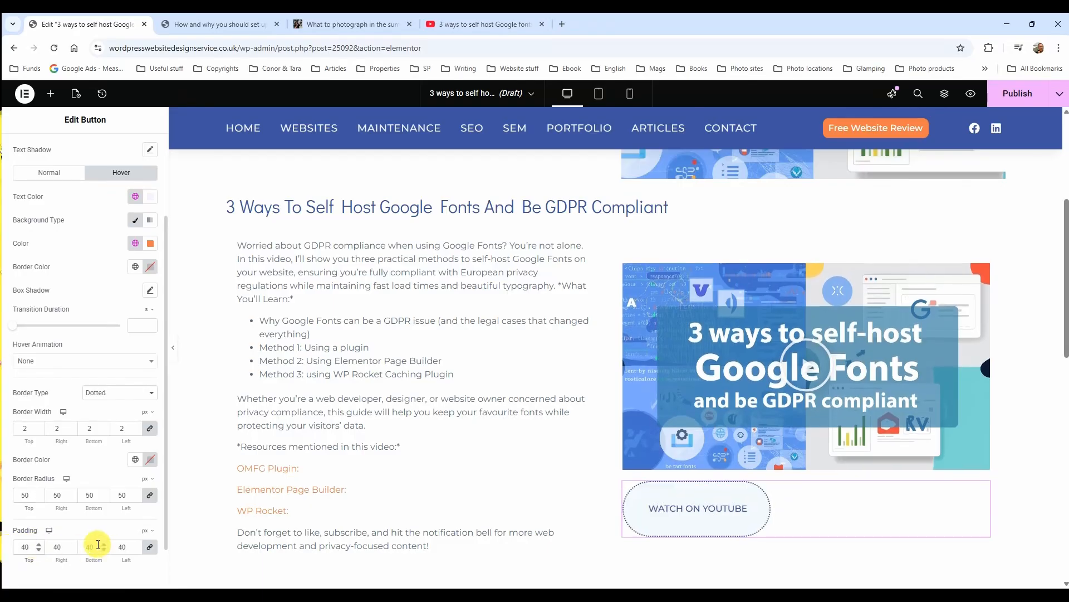
# Unlink the button's padding values and set the right and left padding to 10 px
pyautogui.click(149, 547)
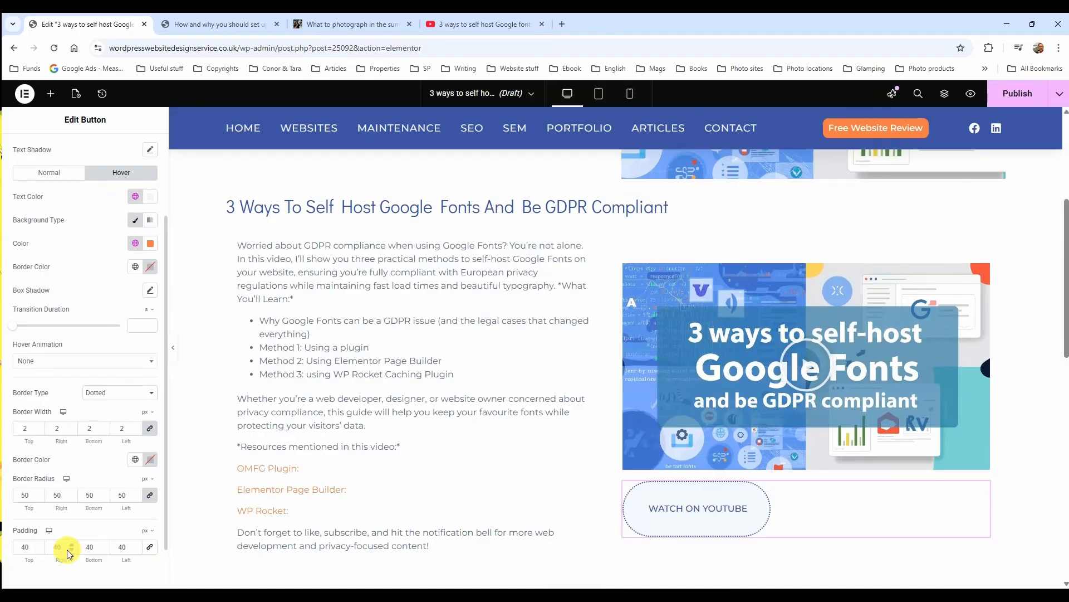
pyautogui.write('10')
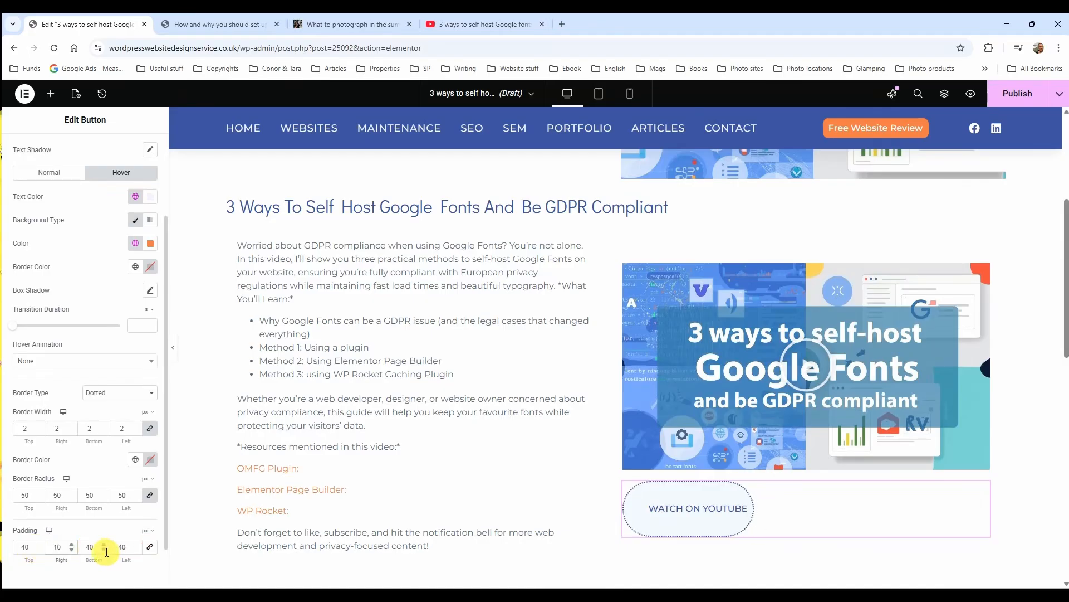
pyautogui.click(131, 547)
pyautogui.write('10')
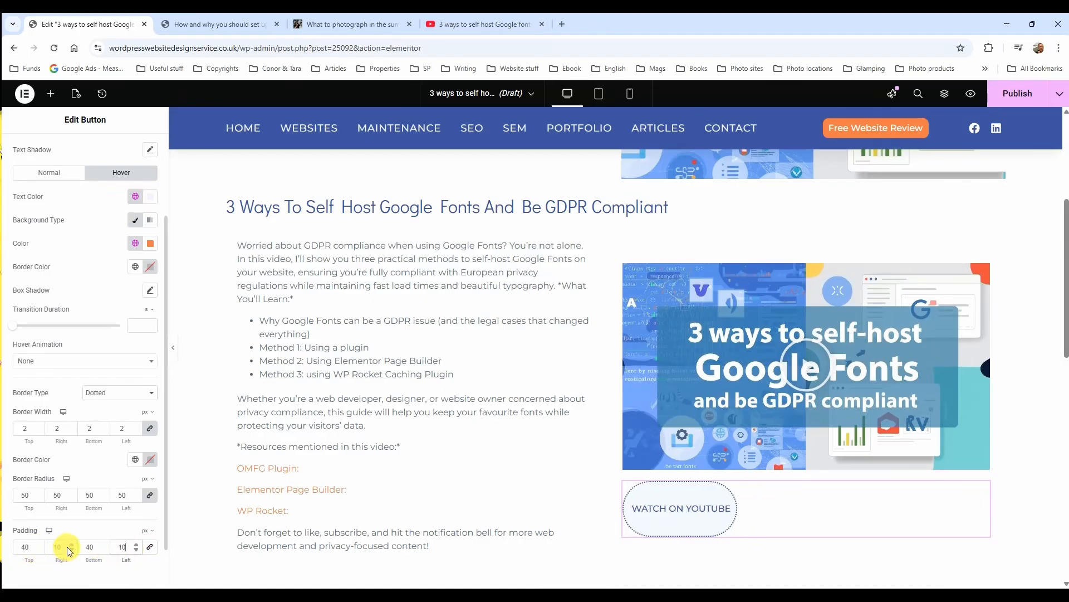
# Set the button's border color to the global Accent color and preview its hover appearance
pyautogui.click(133, 461)
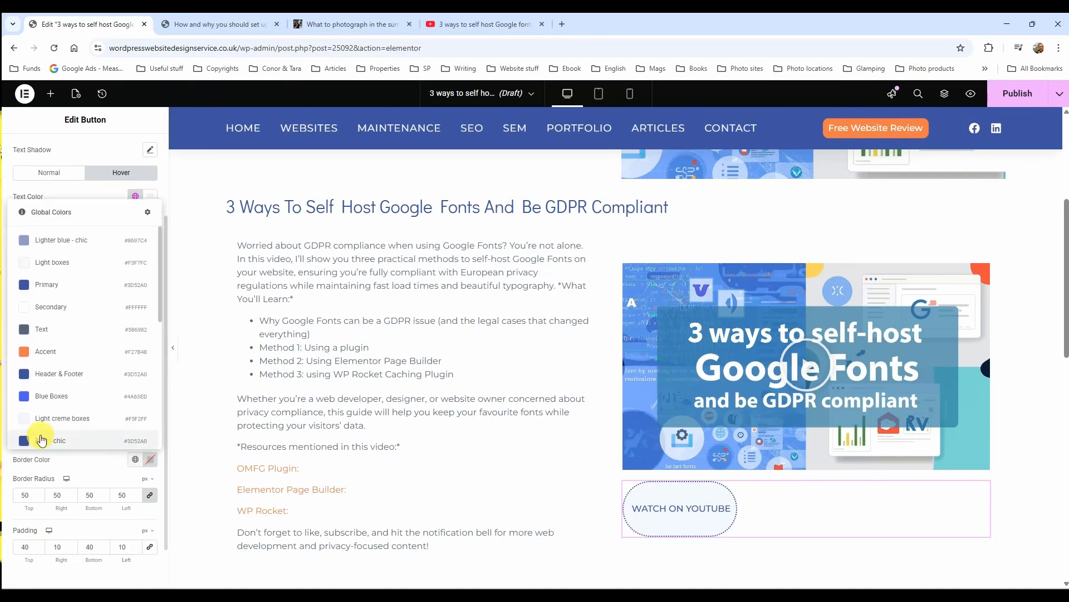
pyautogui.click(55, 362)
pyautogui.scroll(1, 162, 346)
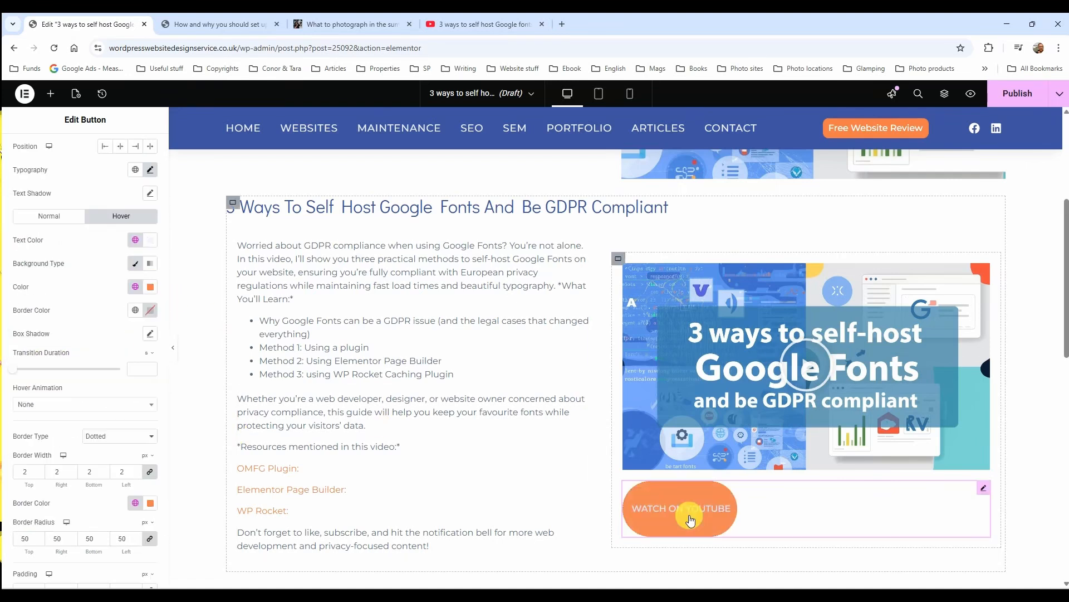
pyautogui.scroll(1, 89, 390)
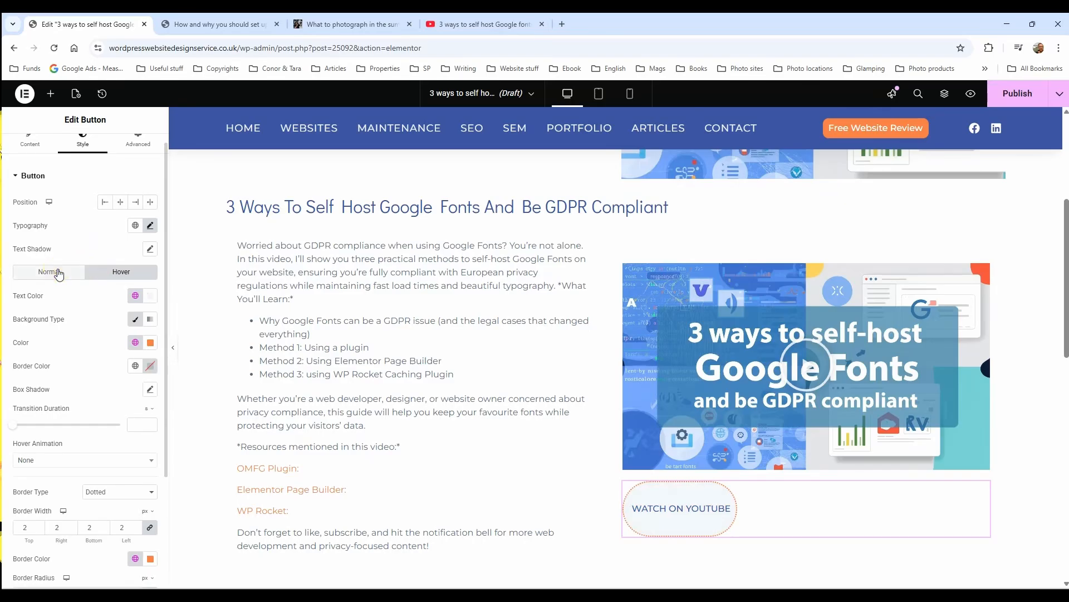
# Compare the button's Normal and Hover style settings and review how the video section looks on the page
pyautogui.click(53, 272)
pyautogui.click(112, 272)
pyautogui.click(69, 275)
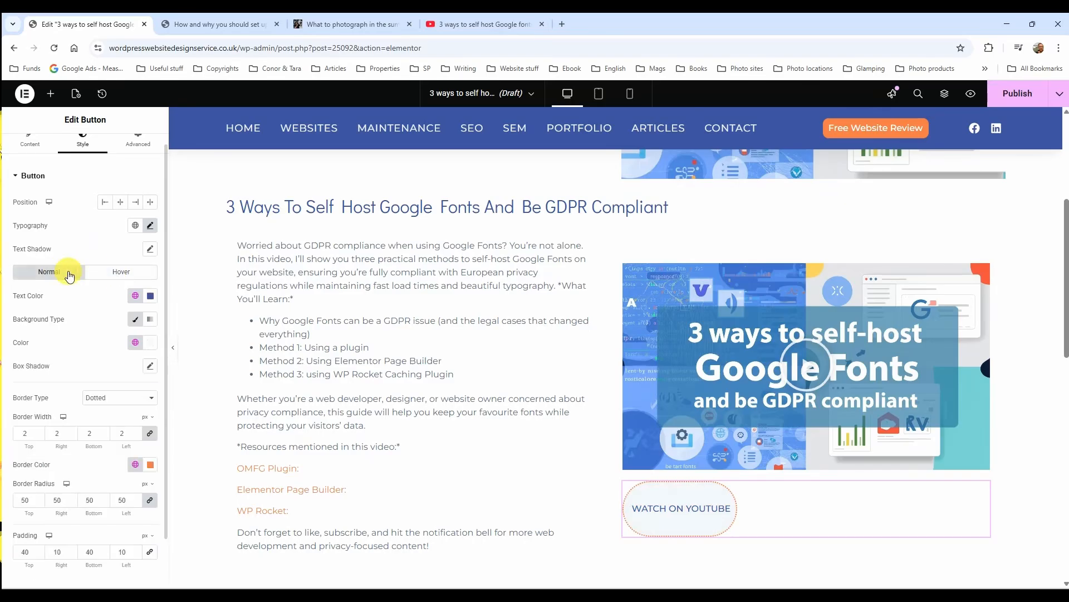
pyautogui.click(122, 271)
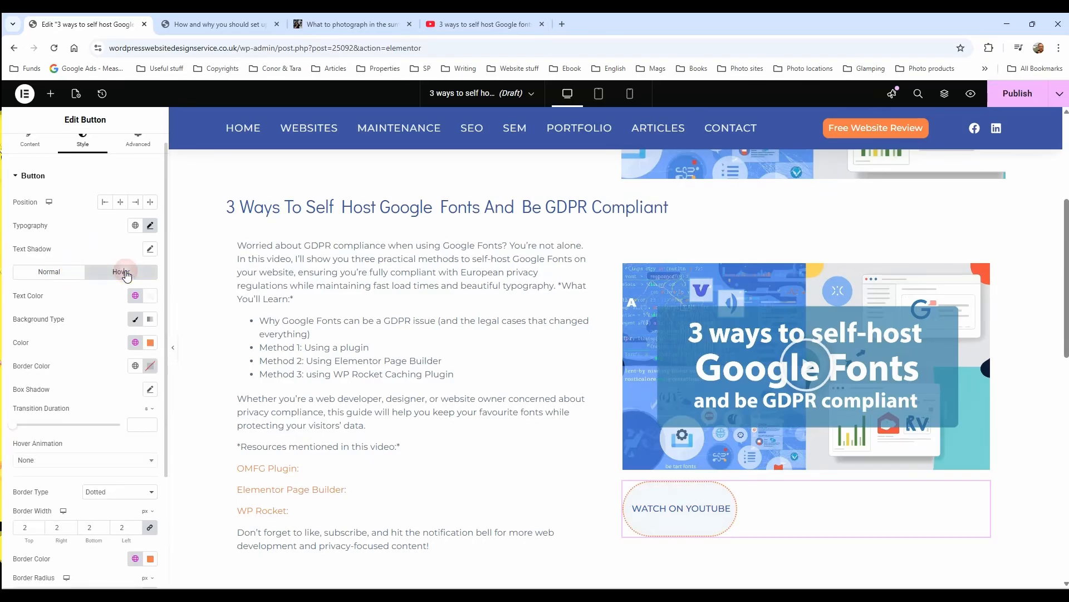
pyautogui.click(56, 271)
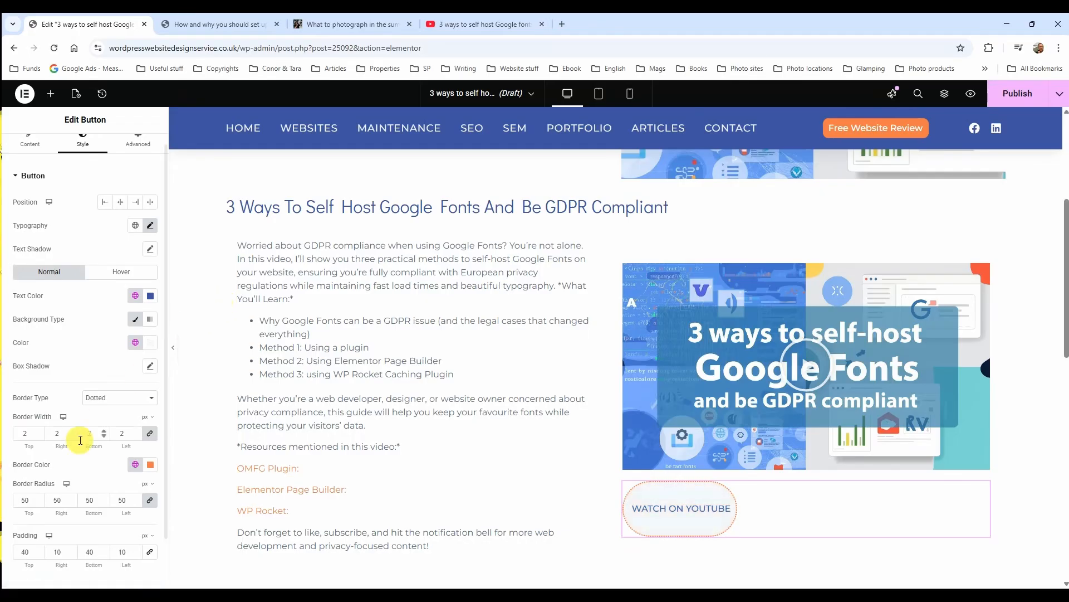
pyautogui.scroll(4, 485, 445)
pyautogui.scroll(-2, 485, 445)
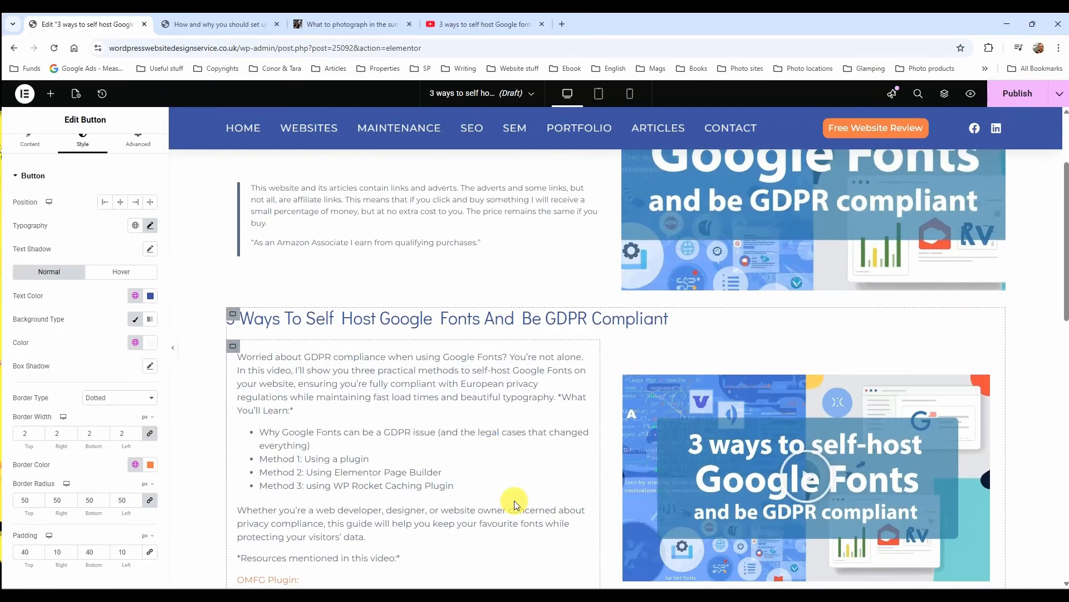
pyautogui.scroll(3, 509, 501)
pyautogui.scroll(-7, 557, 336)
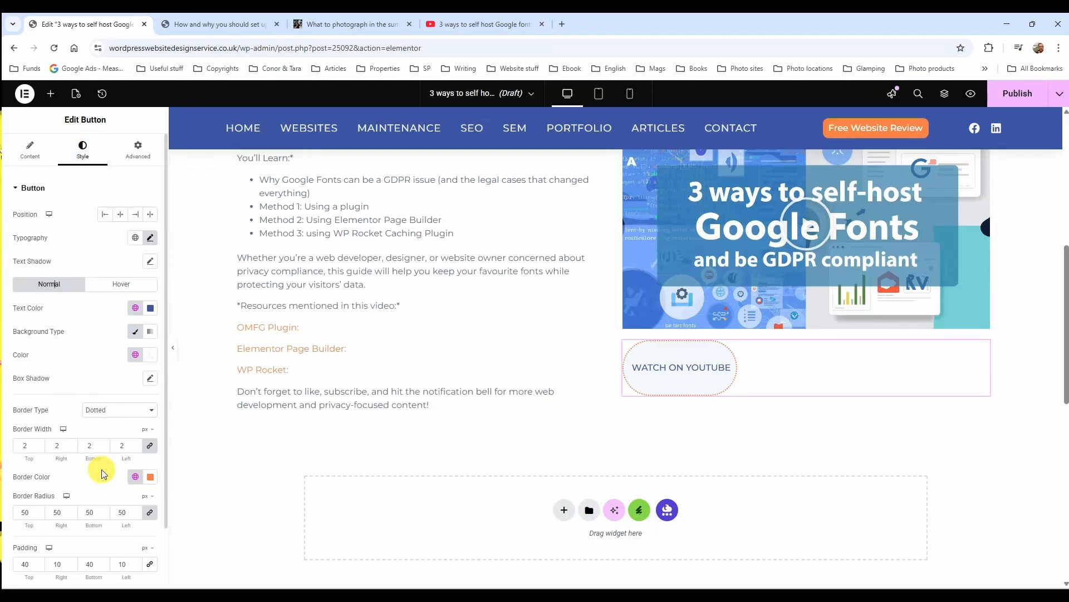
# Try 100 px outer padding on all sides of the button widget and a 47% custom width, clearing the width again
pyautogui.click(30, 149)
pyautogui.click(82, 149)
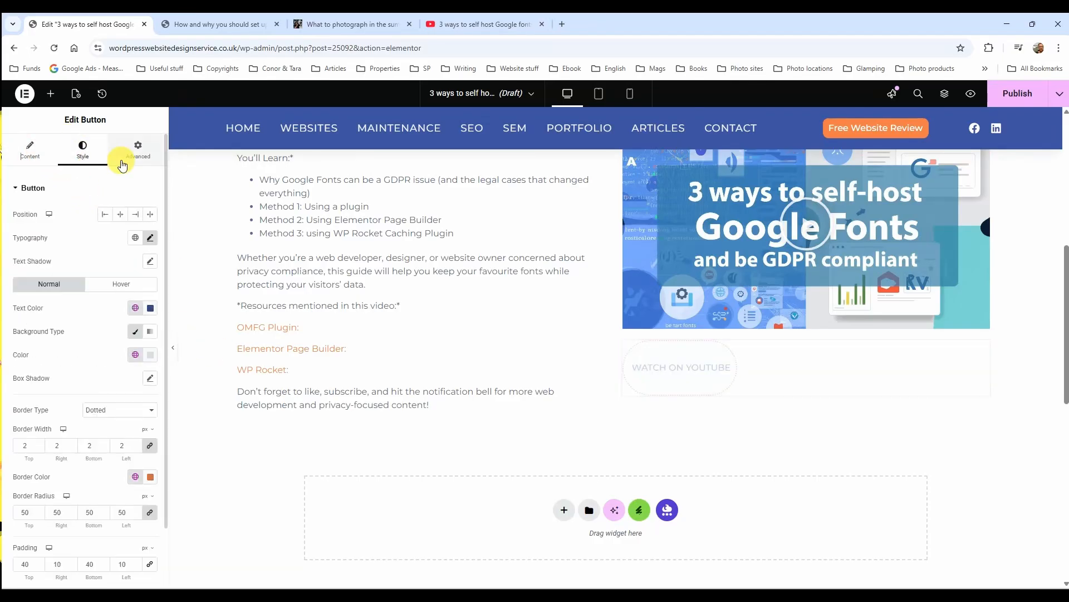
pyautogui.click(132, 155)
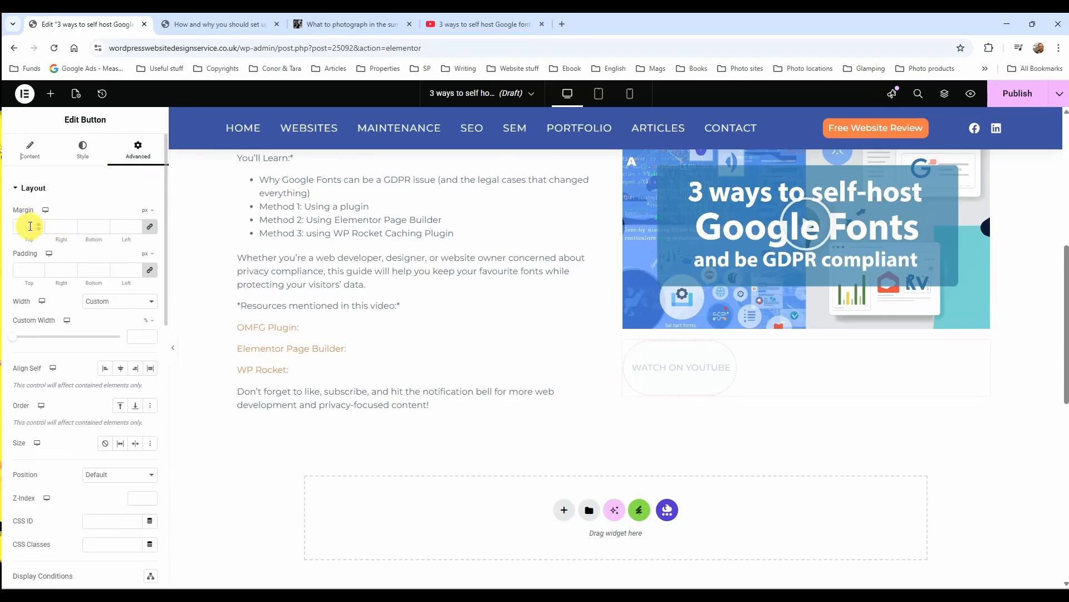
pyautogui.click(31, 271)
pyautogui.write('100')
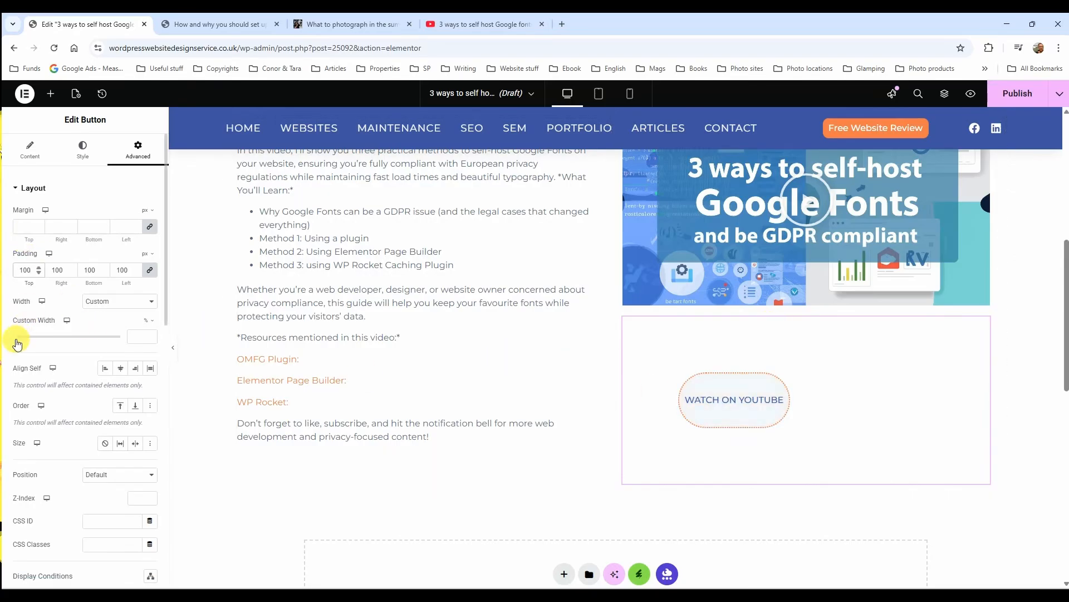
pyautogui.moveTo(16, 344); pyautogui.dragTo(68, 341)
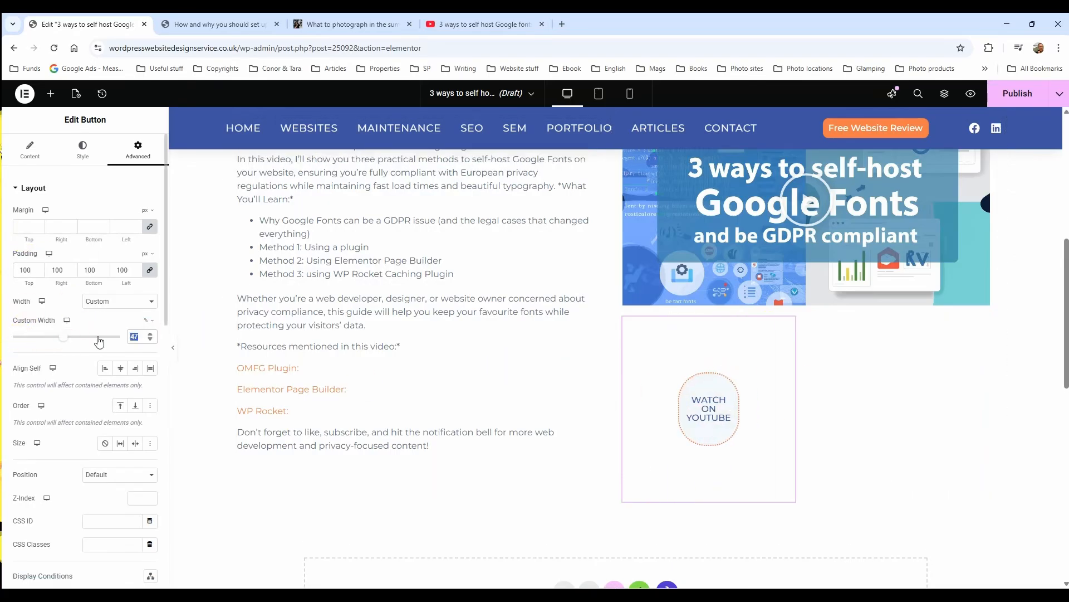
pyautogui.press('BackSpace')
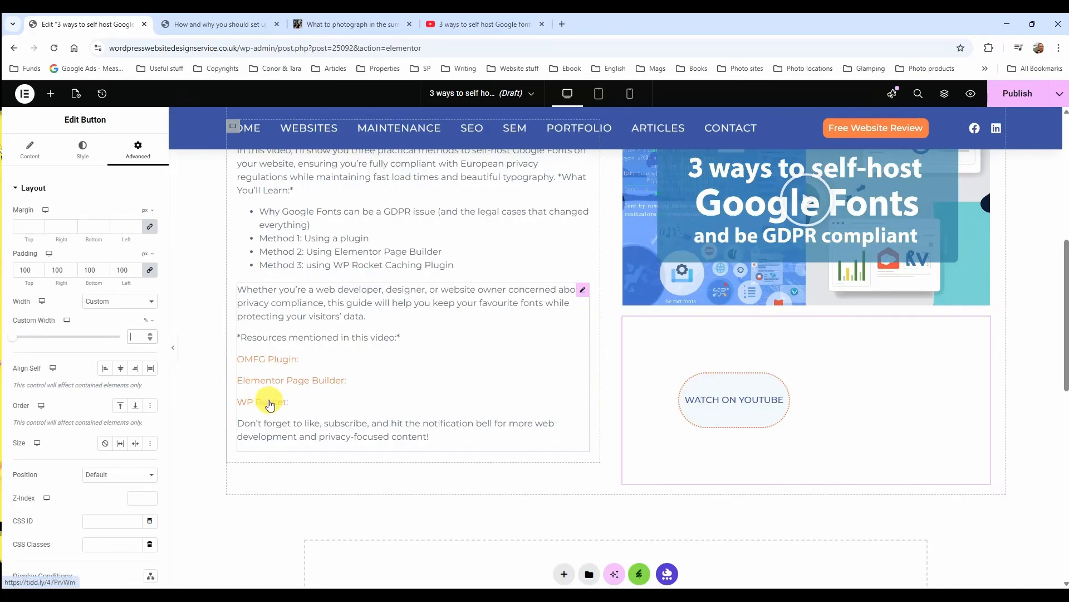
# Set the button's own padding to a linked 20 px on all sides and clear the widget's outer padding
pyautogui.click(82, 149)
pyautogui.scroll(-2, 148, 461)
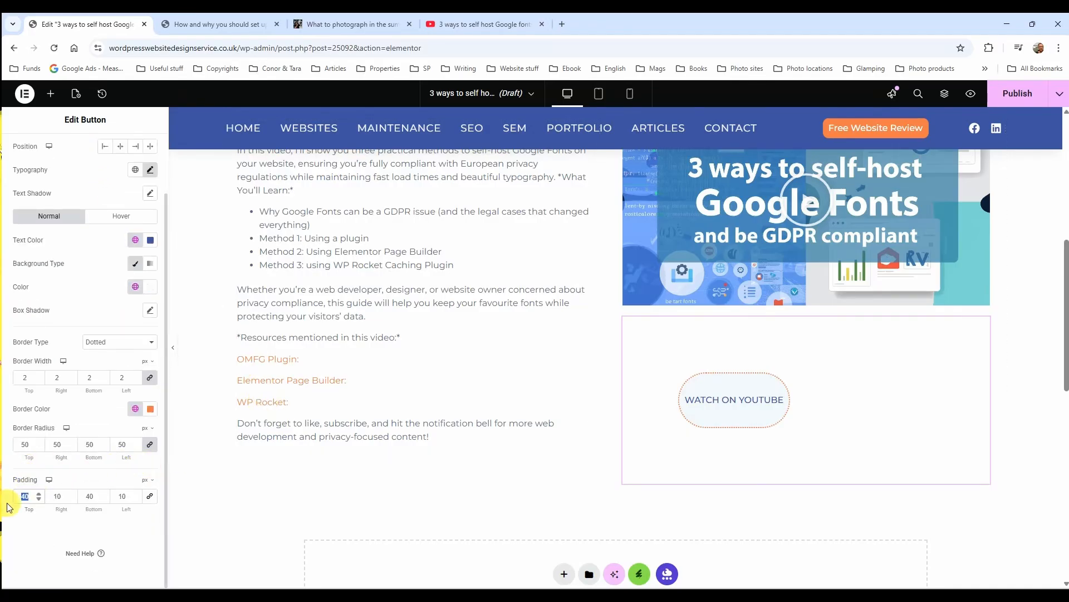
pyautogui.write('20')
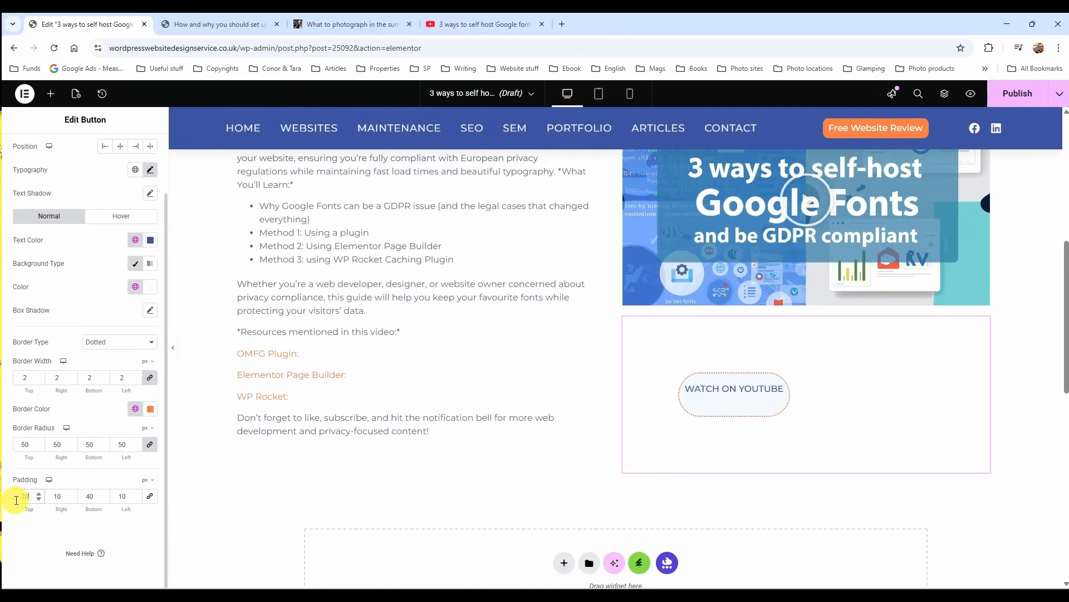
pyautogui.click(149, 496)
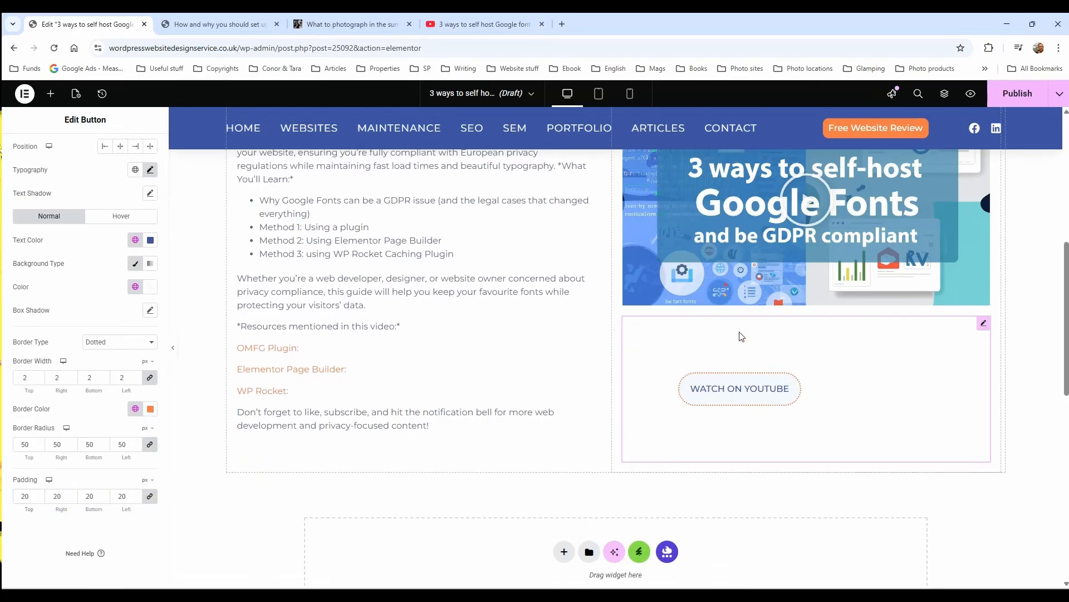
pyautogui.scroll(2, 112, 148)
pyautogui.click(138, 149)
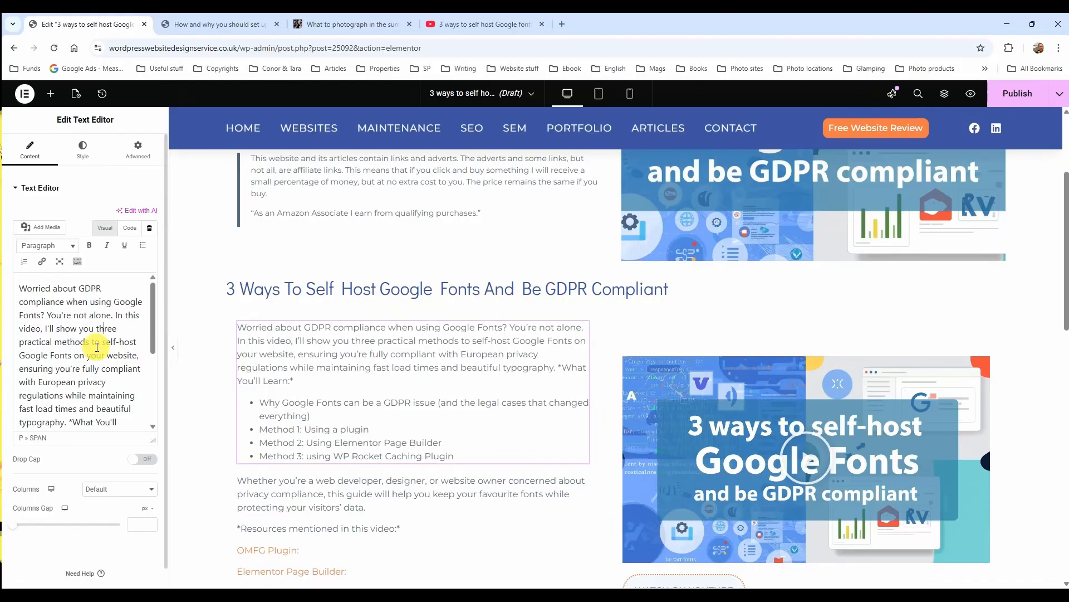
# Move "*What You'll Learn:*" into its own paragraph in the video description text and save the draft
pyautogui.scroll(-3, 97, 347)
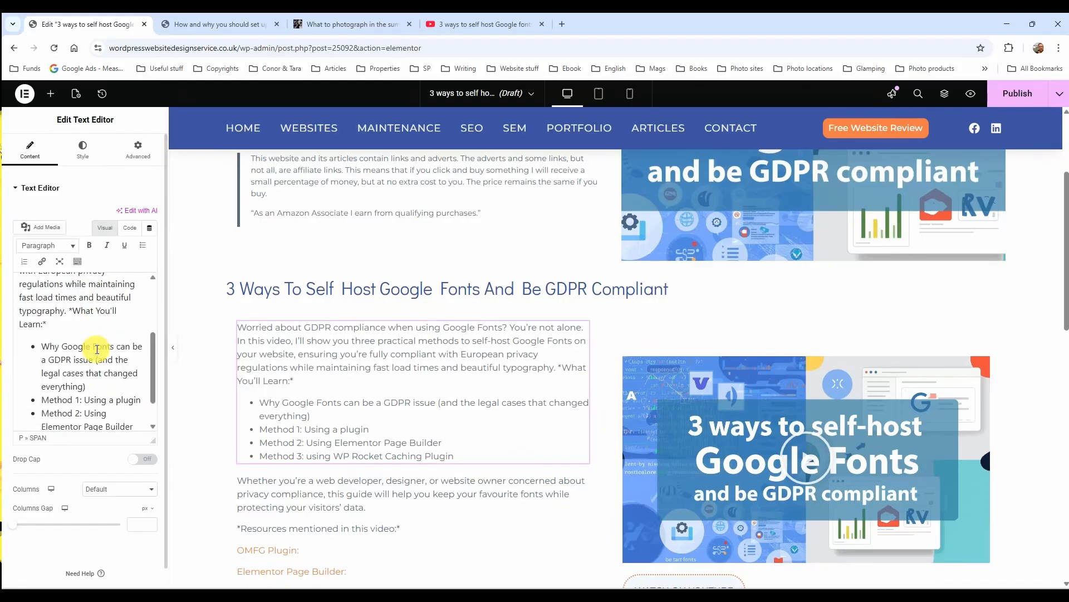
pyautogui.click(70, 311)
pyautogui.press('Return')
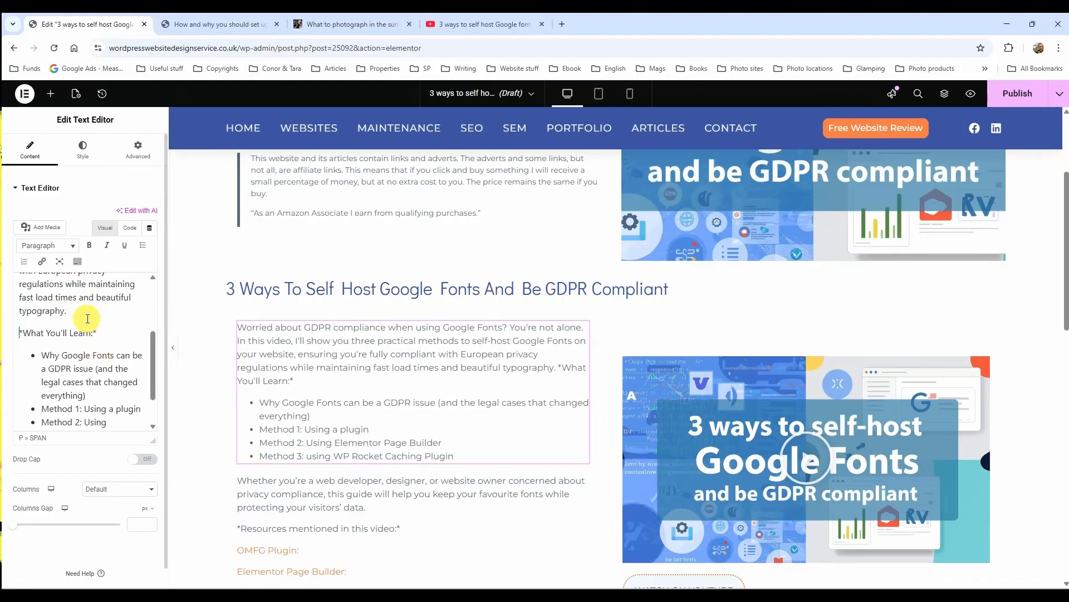
pyautogui.click(1060, 94)
pyautogui.click(994, 122)
# Copy the opening "Worried about GDPR compliance" paragraph of the video description into the post's Excerpt setting as plain text
pyautogui.scroll(3, 611, 283)
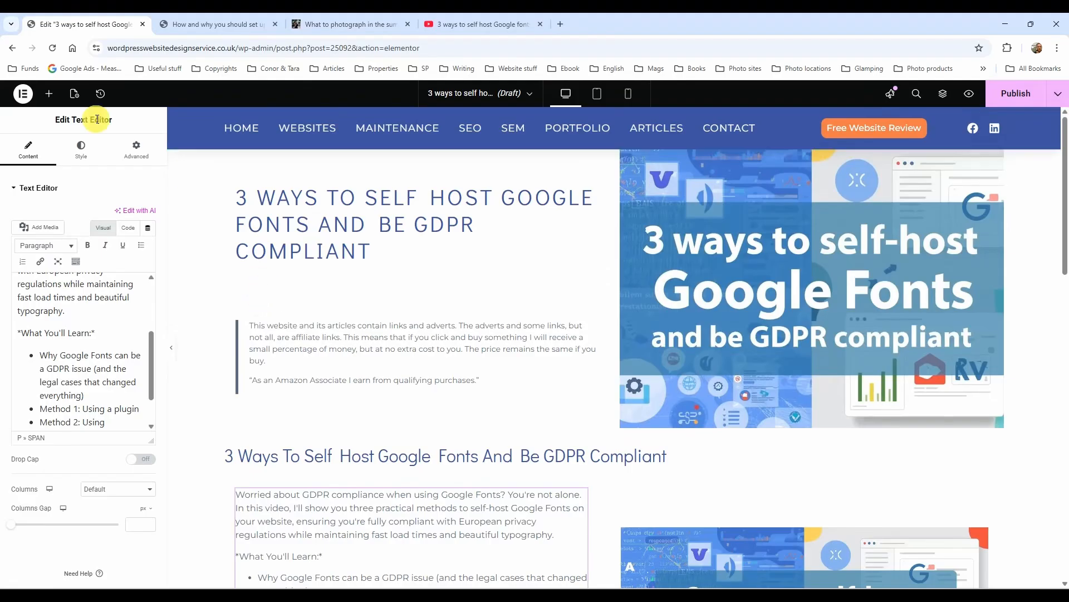
pyautogui.click(74, 95)
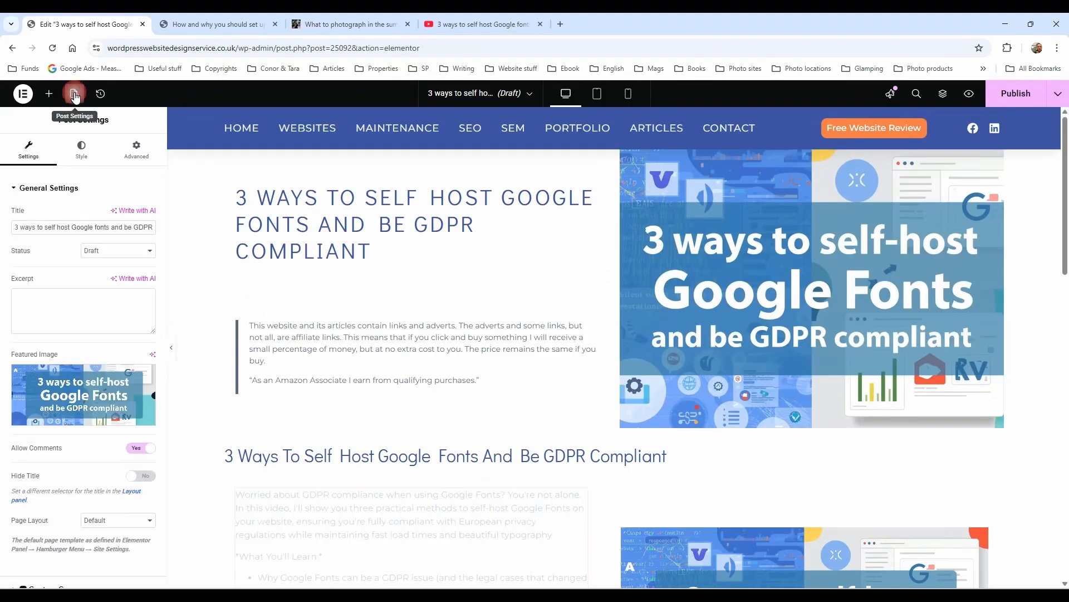
pyautogui.scroll(-2, 299, 385)
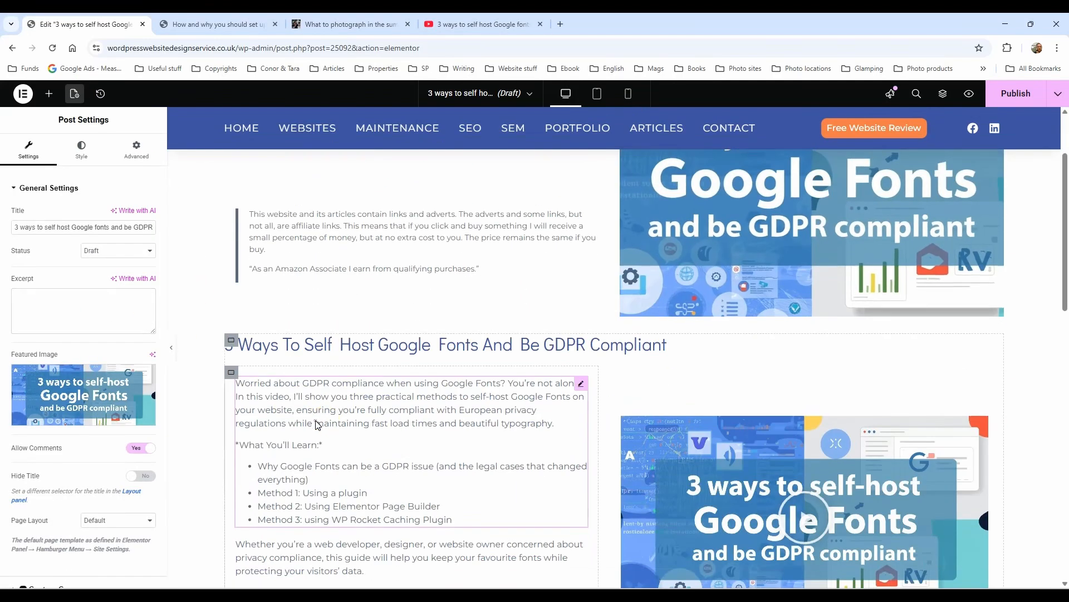
pyautogui.click(317, 418)
pyautogui.scroll(-4, 61, 379)
pyautogui.moveTo(73, 372); pyautogui.dragTo(2, 270)
pyautogui.rightClick(44, 319)
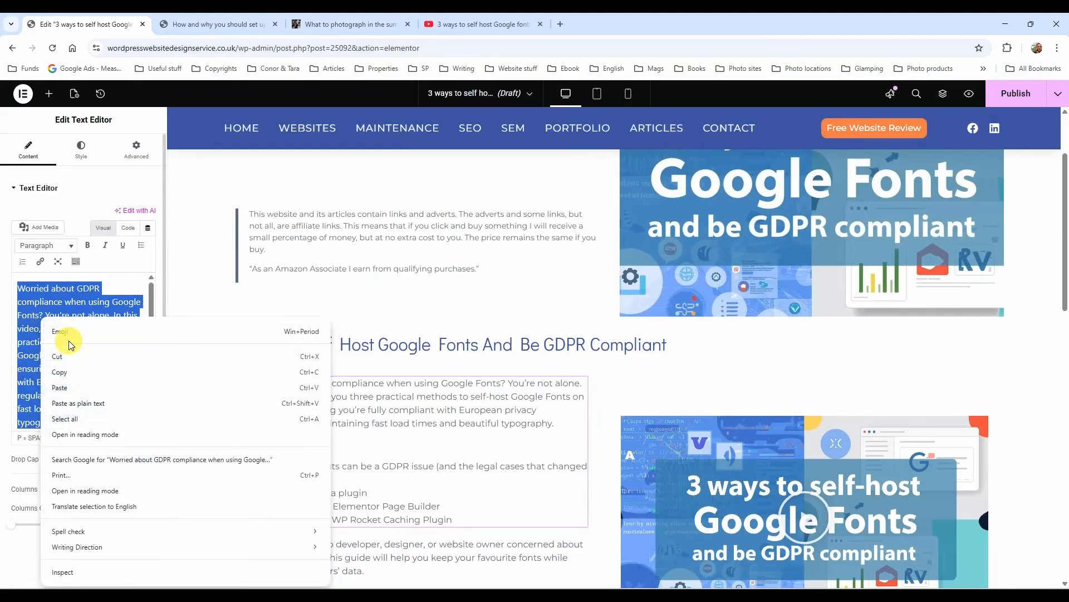
pyautogui.click(71, 370)
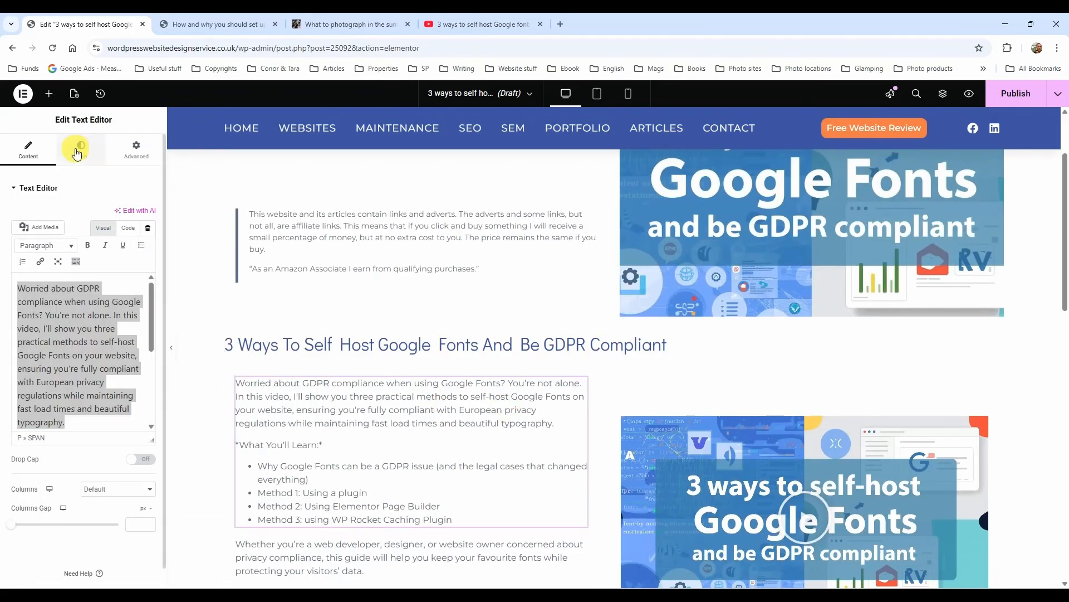
pyautogui.click(74, 93)
pyautogui.click(47, 313)
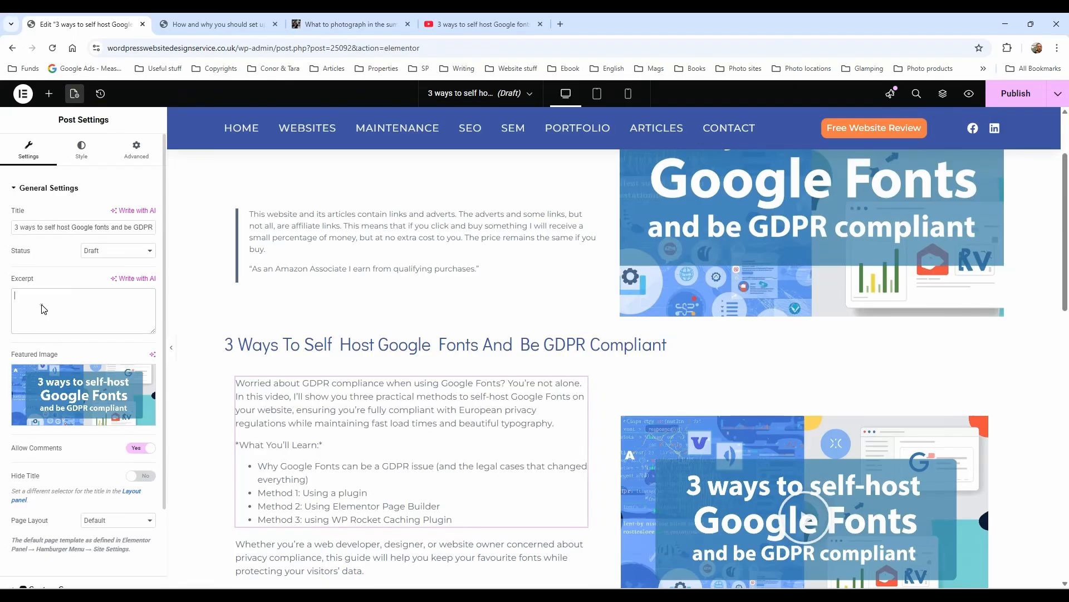
pyautogui.rightClick(43, 310)
pyautogui.click(76, 413)
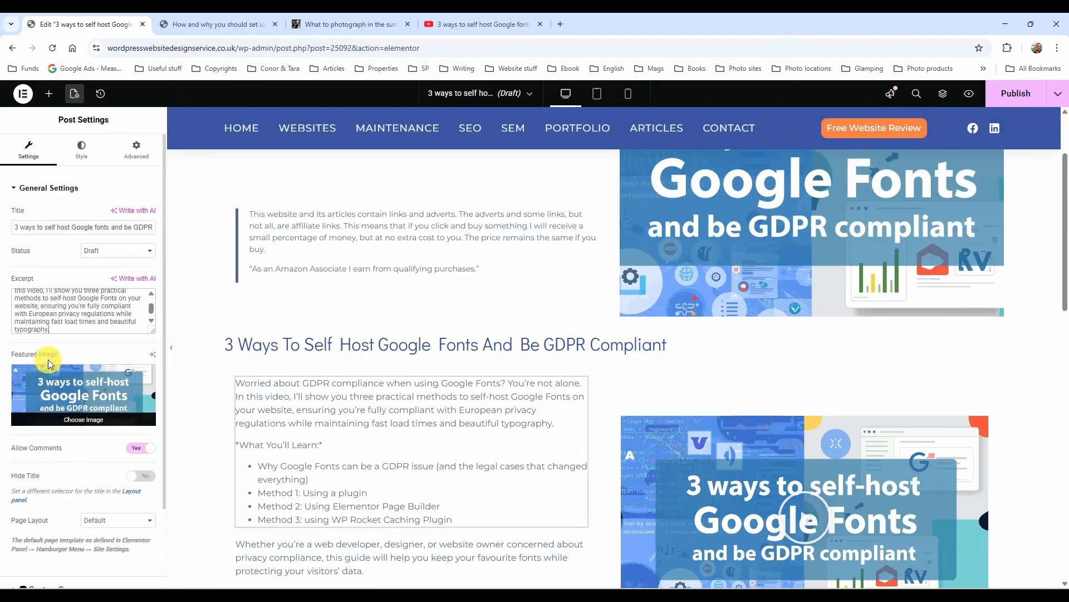
# Save the article as a draft and reload the editor page
pyautogui.click(1058, 93)
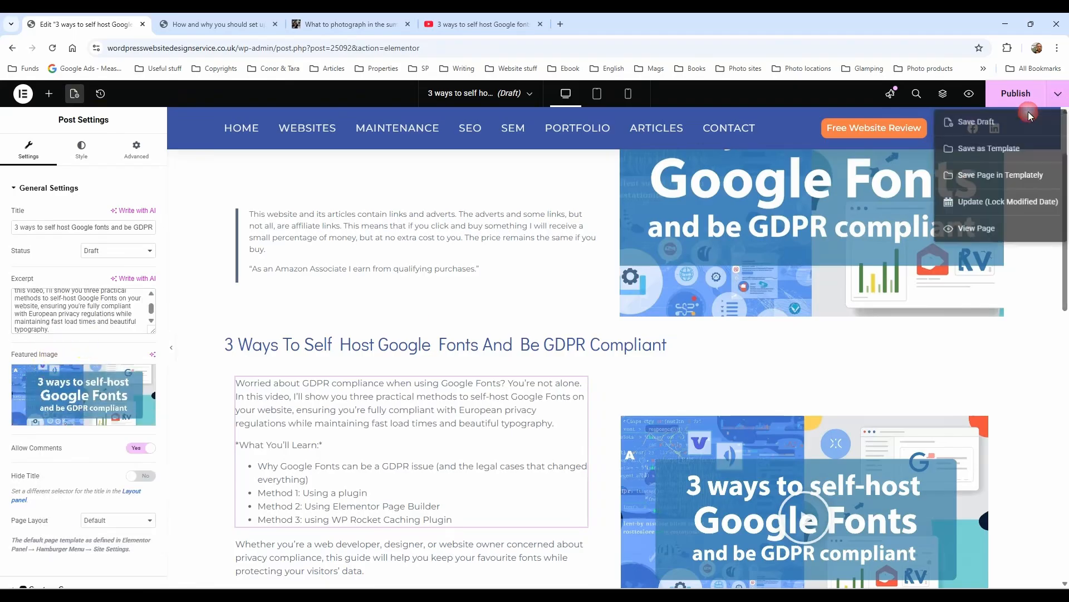
pyautogui.click(978, 123)
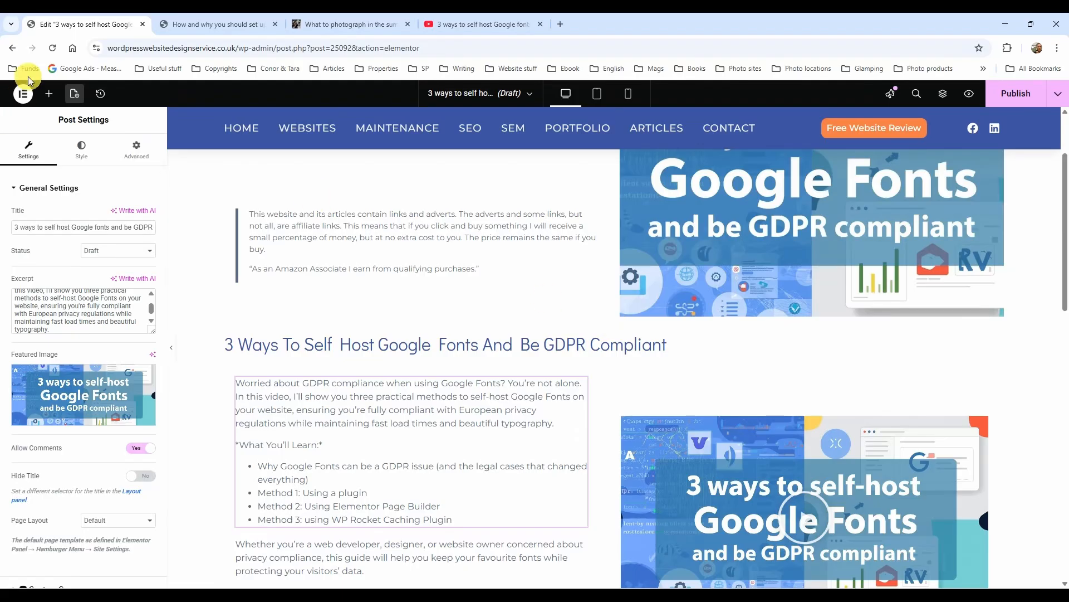
pyautogui.click(52, 48)
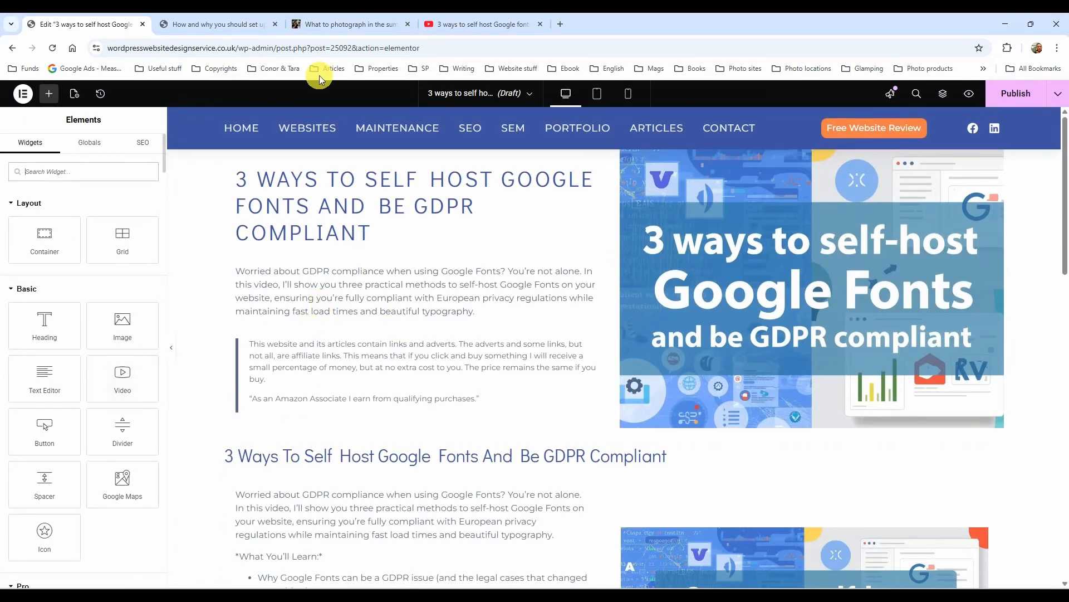
# Preview the article and examine how excerpts are used on the Articles page and in the Google Search Console article
pyautogui.click(1058, 93)
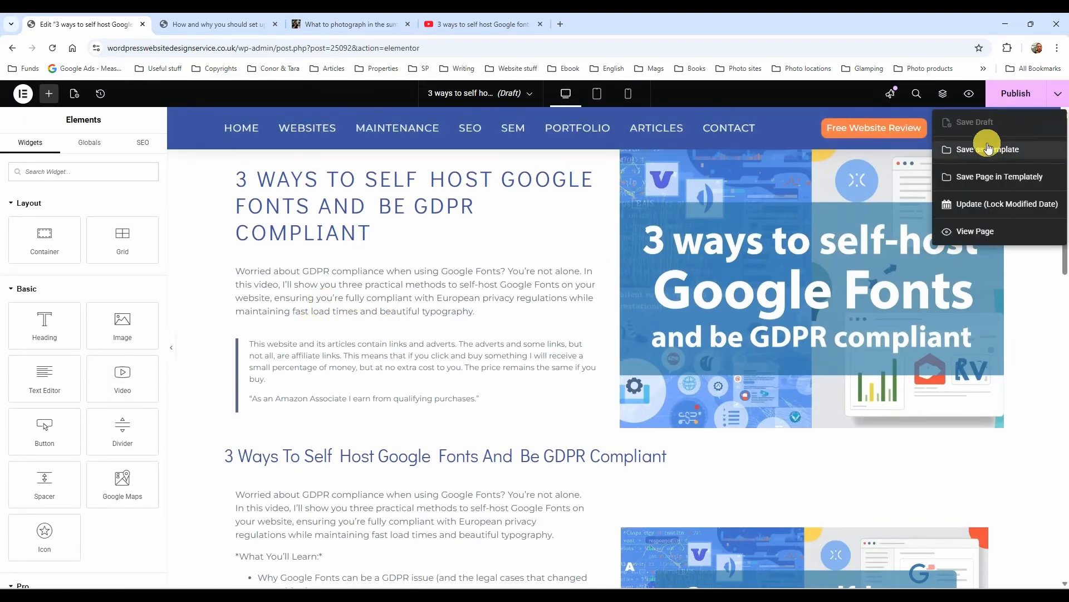
pyautogui.click(970, 95)
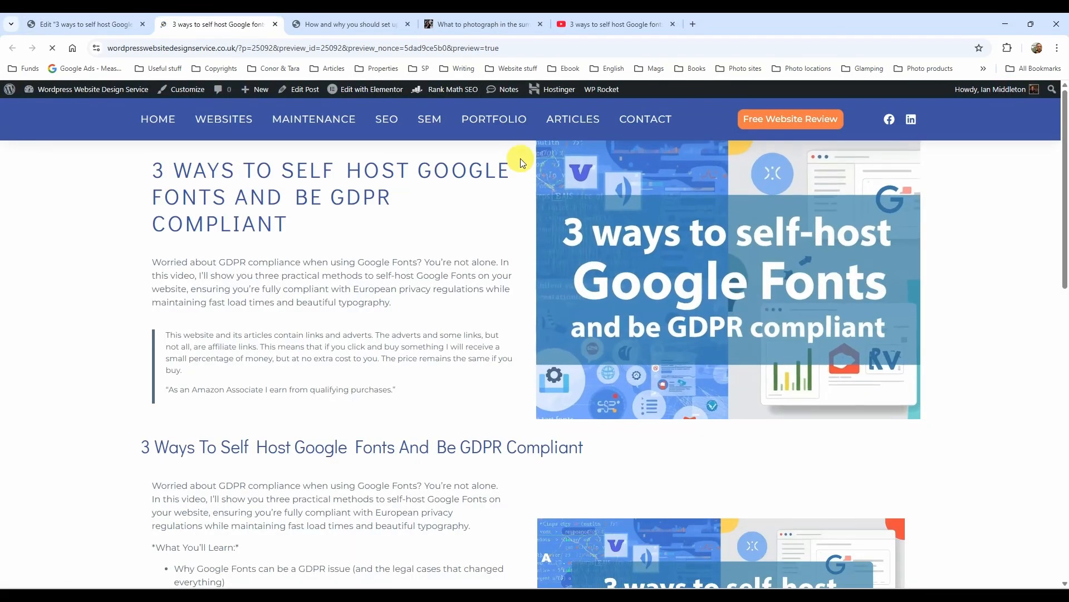
pyautogui.click(573, 119)
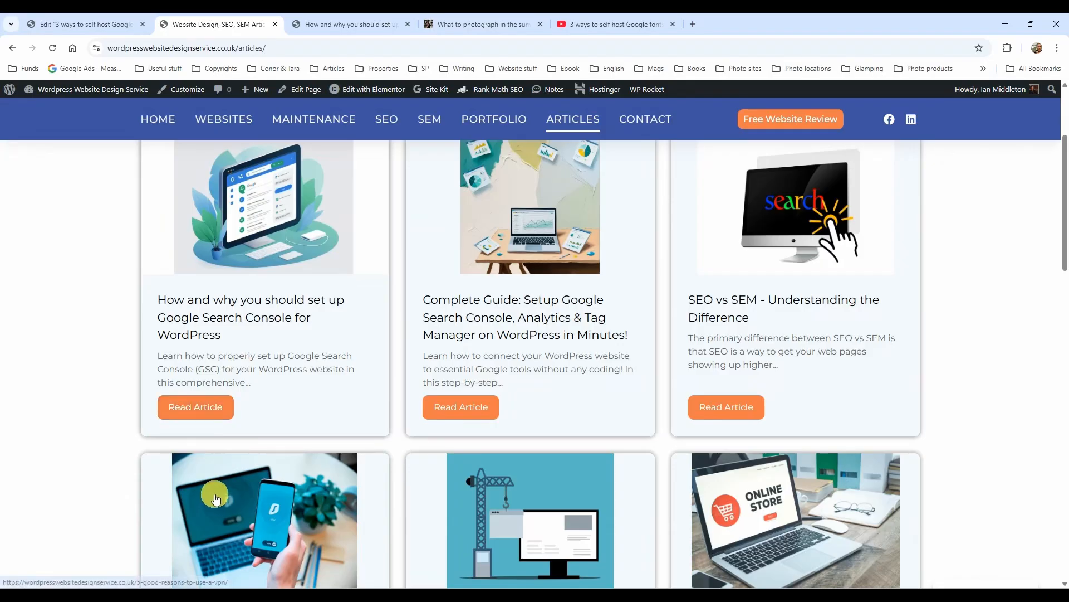
pyautogui.moveTo(252, 383); pyautogui.dragTo(159, 358)
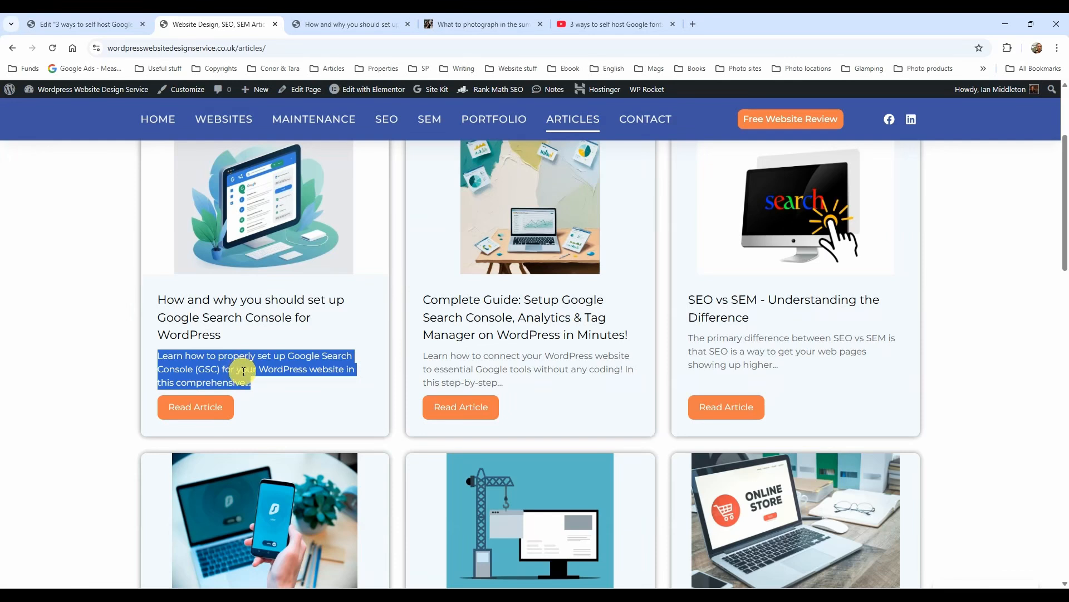
pyautogui.click(222, 370)
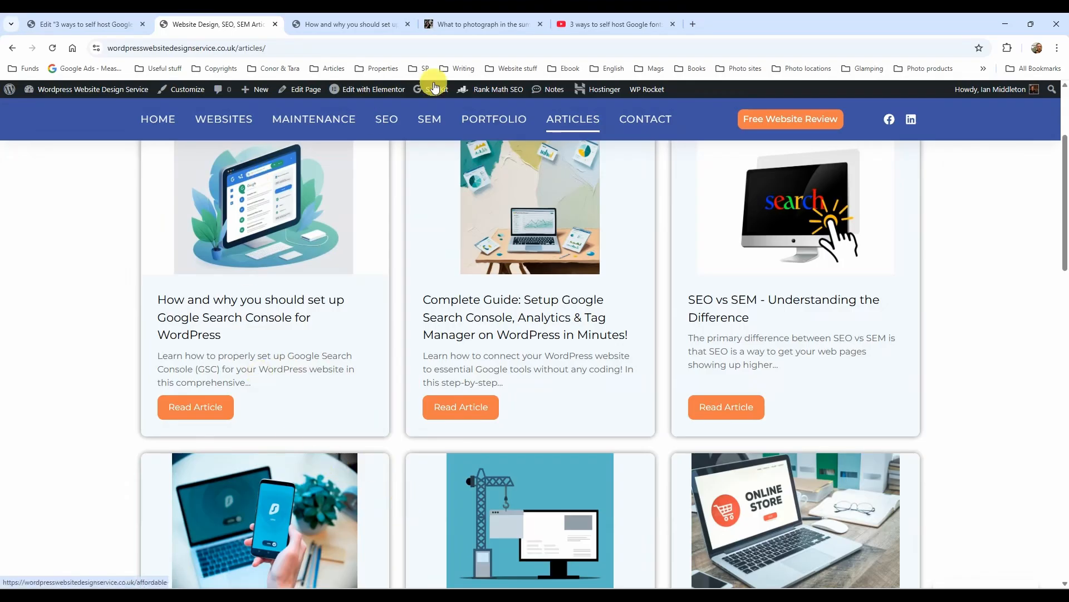
pyautogui.click(336, 24)
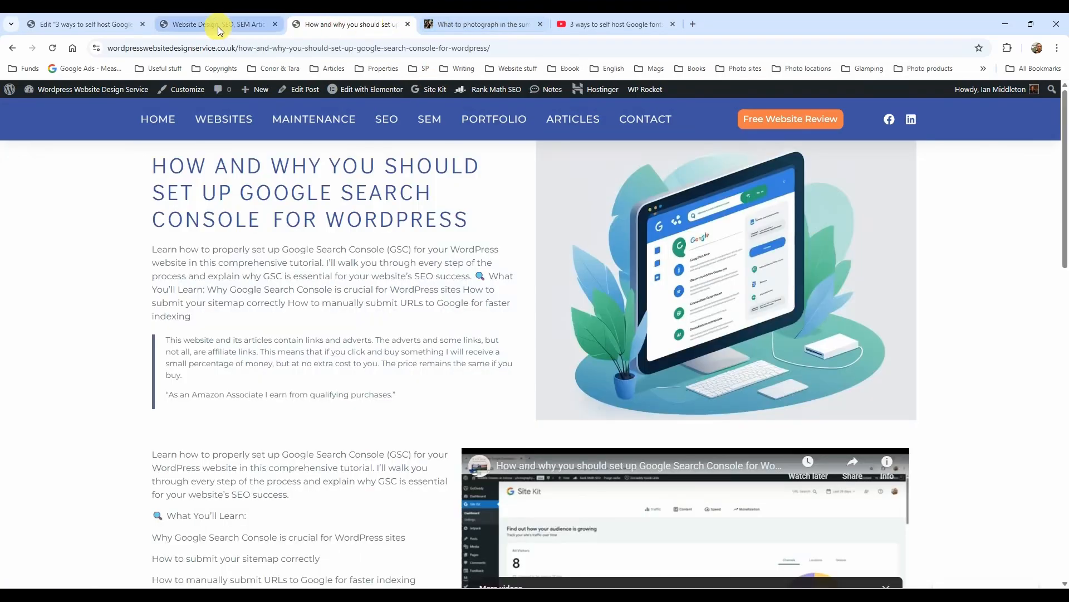
# Return to the Google Fonts article's editor and open the Excerpt in its post settings
pyautogui.click(93, 24)
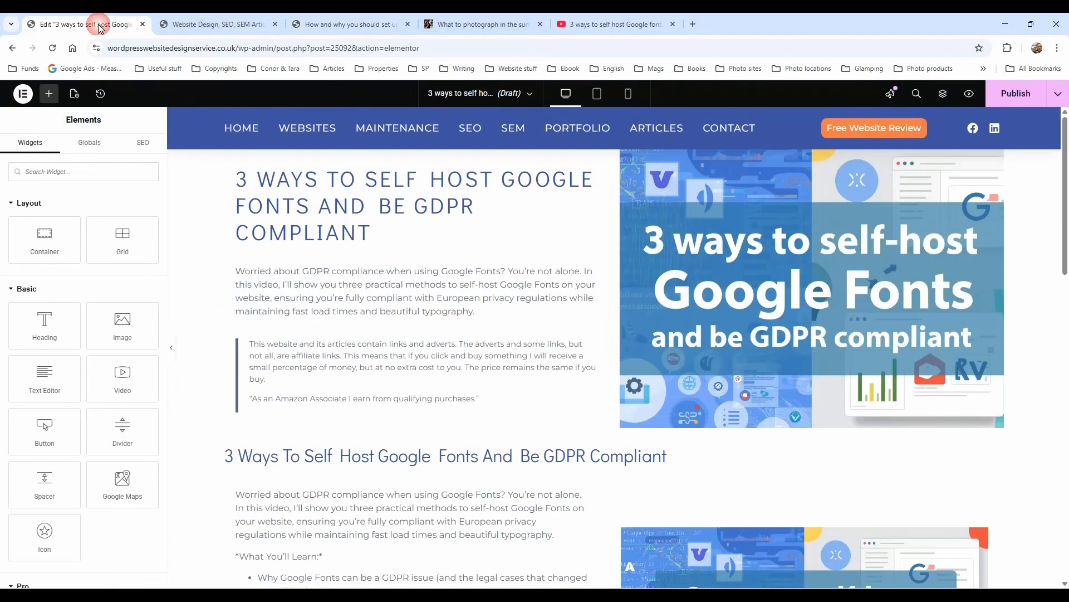
pyautogui.click(74, 93)
pyautogui.click(55, 312)
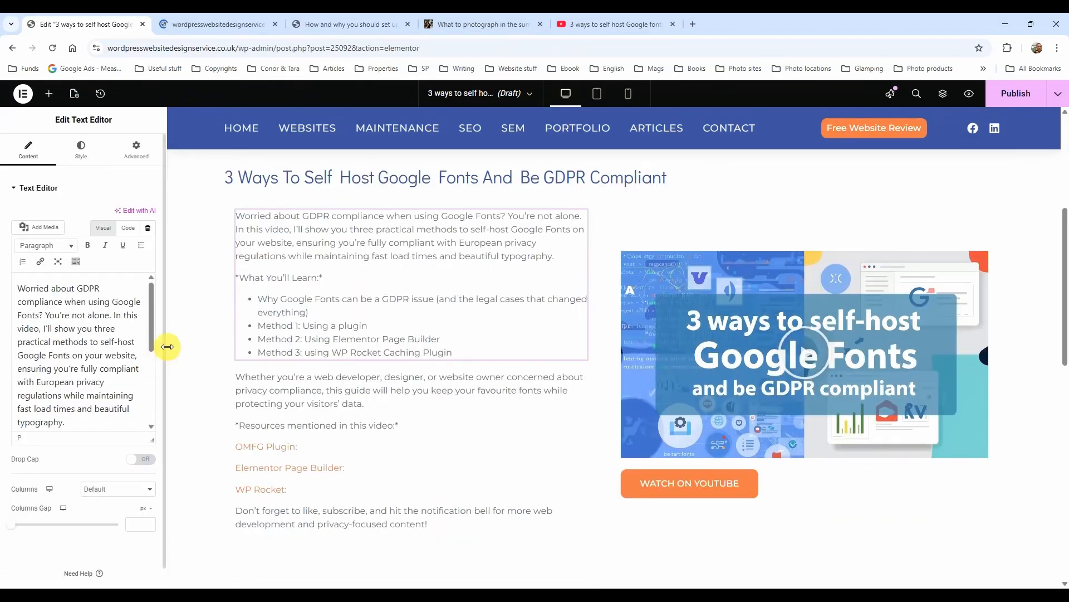
# Review the video section's layout in desktop and tablet views with the editing panel hidden
pyautogui.click(168, 348)
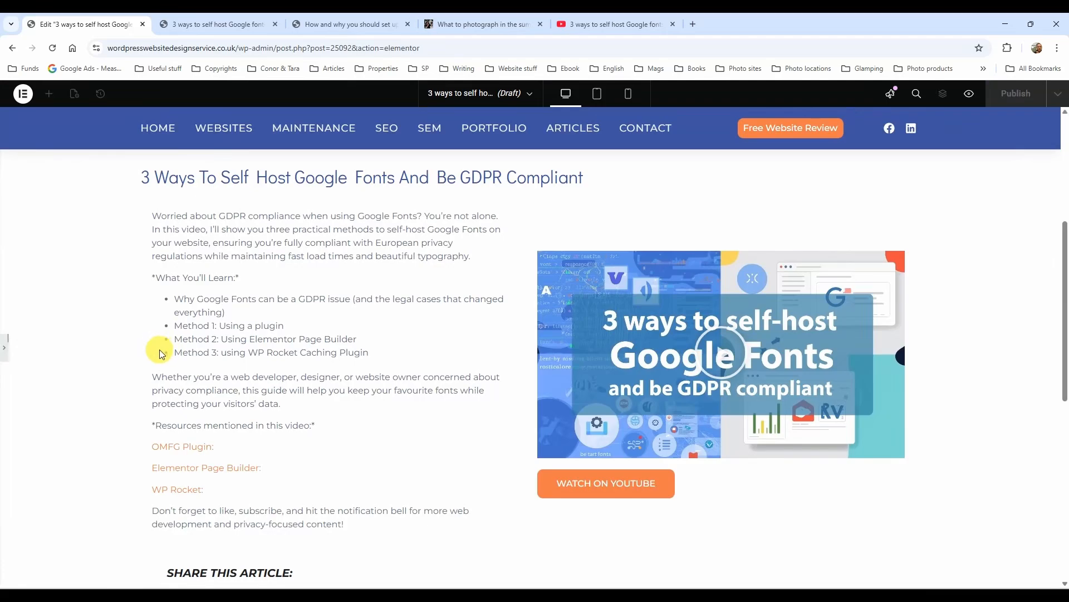
pyautogui.scroll(-1, 160, 355)
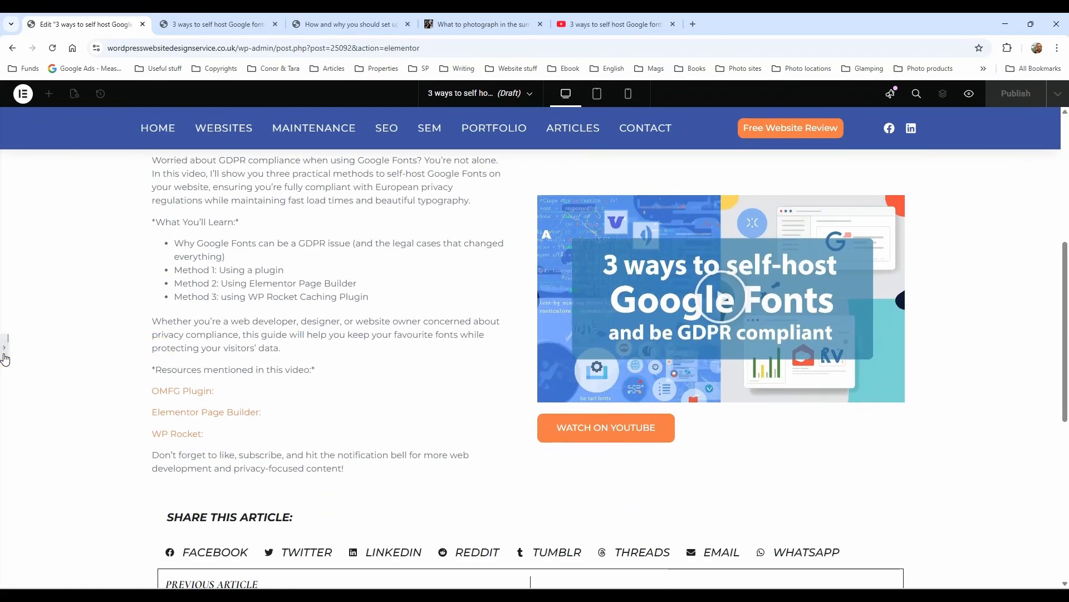
pyautogui.click(3, 352)
pyautogui.click(598, 93)
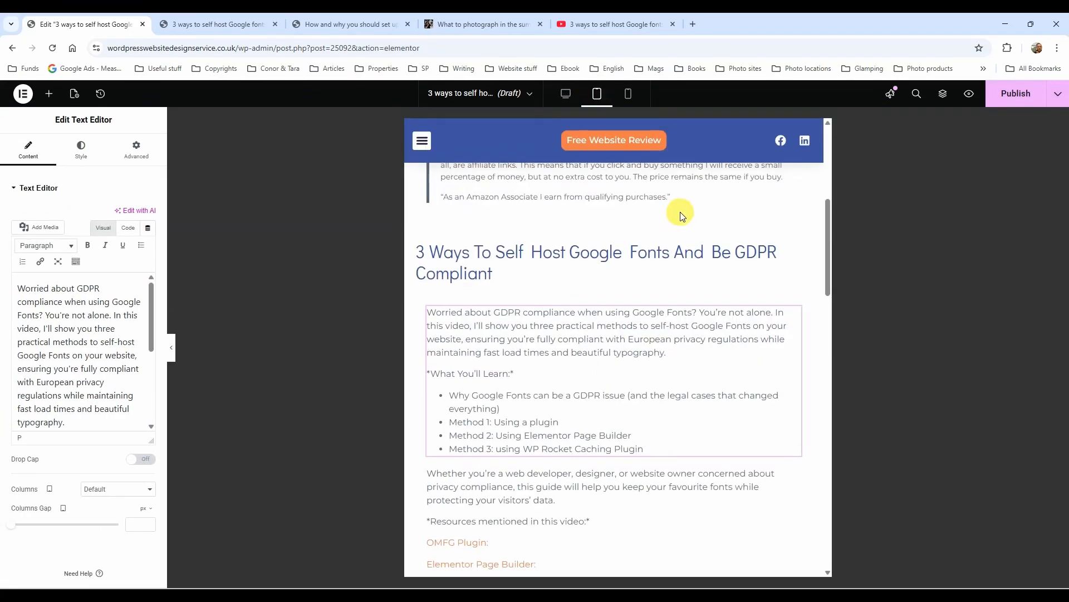
pyautogui.scroll(-2, 640, 305)
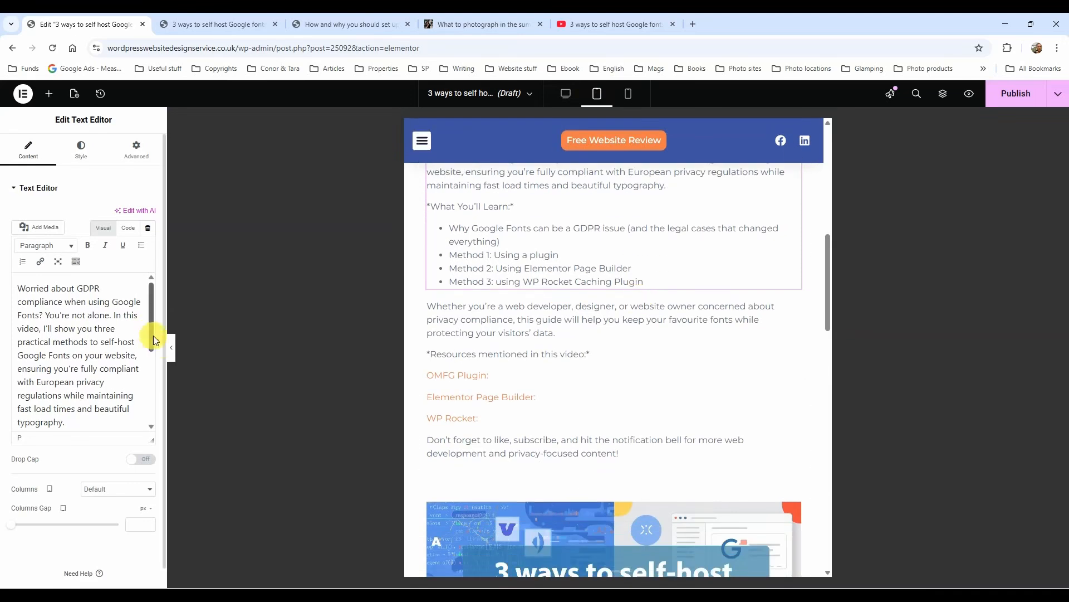
pyautogui.click(171, 347)
pyautogui.scroll(4, 520, 343)
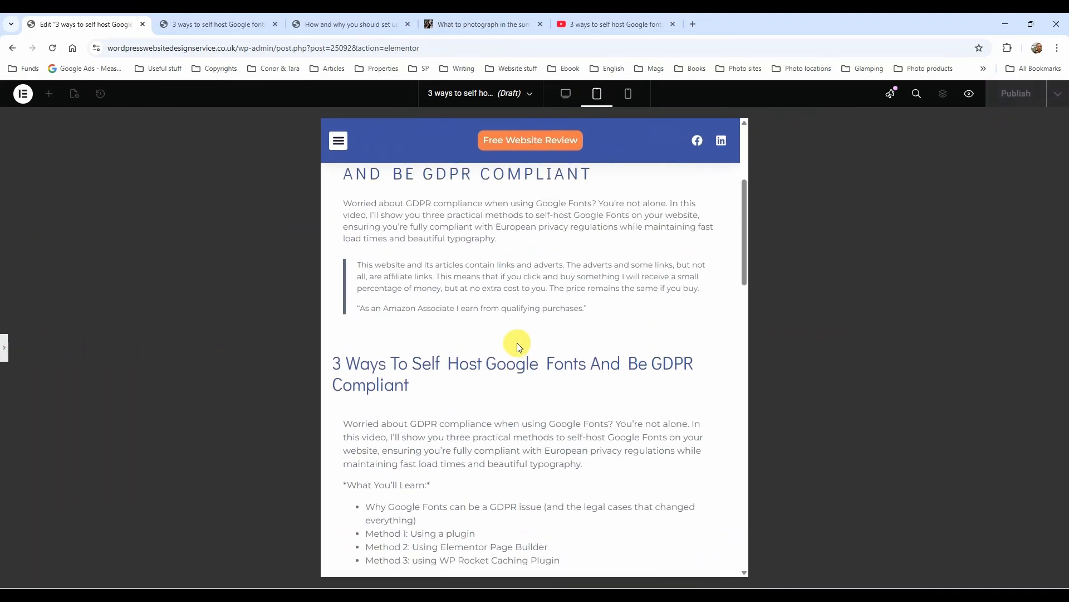
pyautogui.scroll(-5, 517, 343)
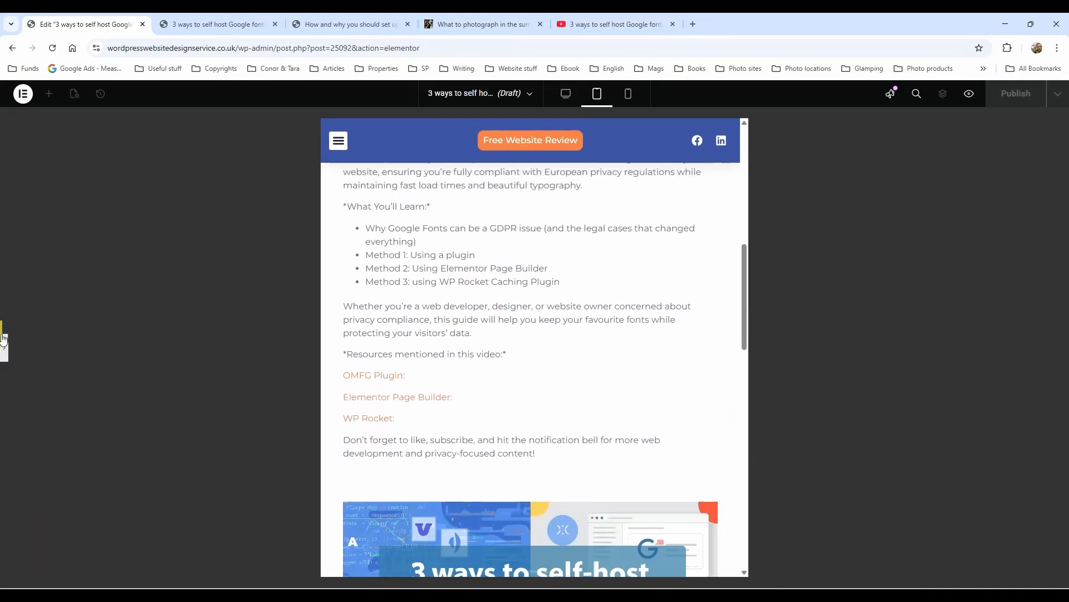
# Set the description text container's tablet padding to a linked 0 px on all sides and check its alignment
pyautogui.click(3, 347)
pyautogui.scroll(4, 557, 295)
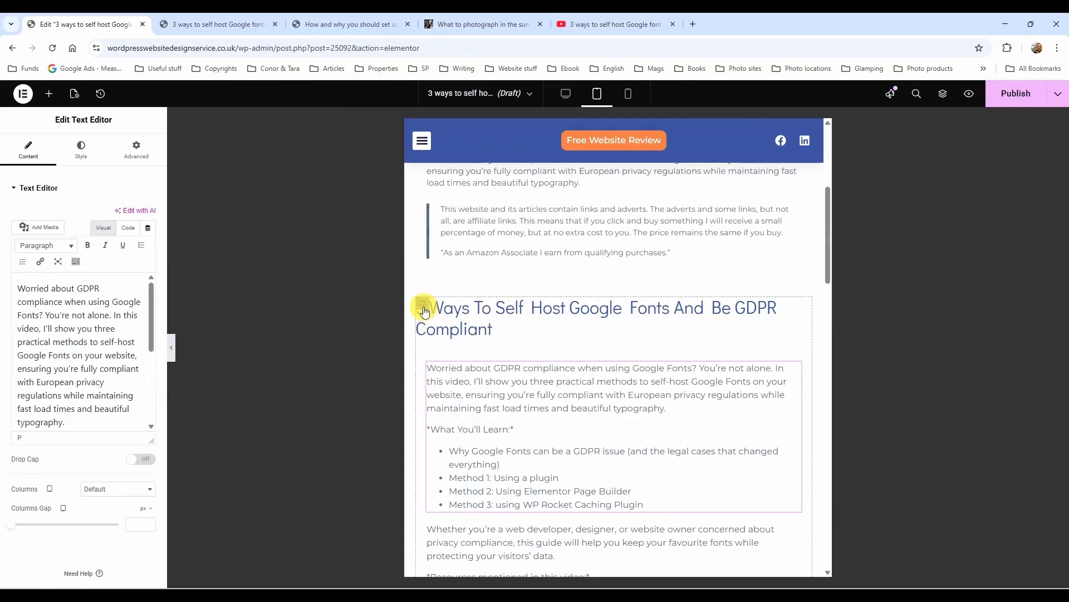
pyautogui.click(423, 360)
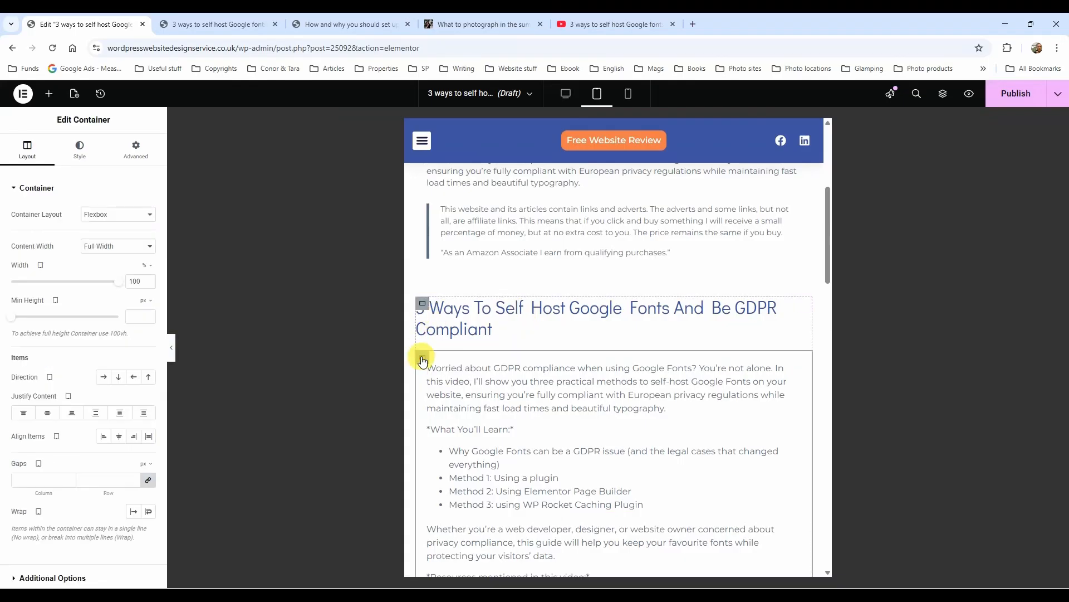
pyautogui.click(132, 159)
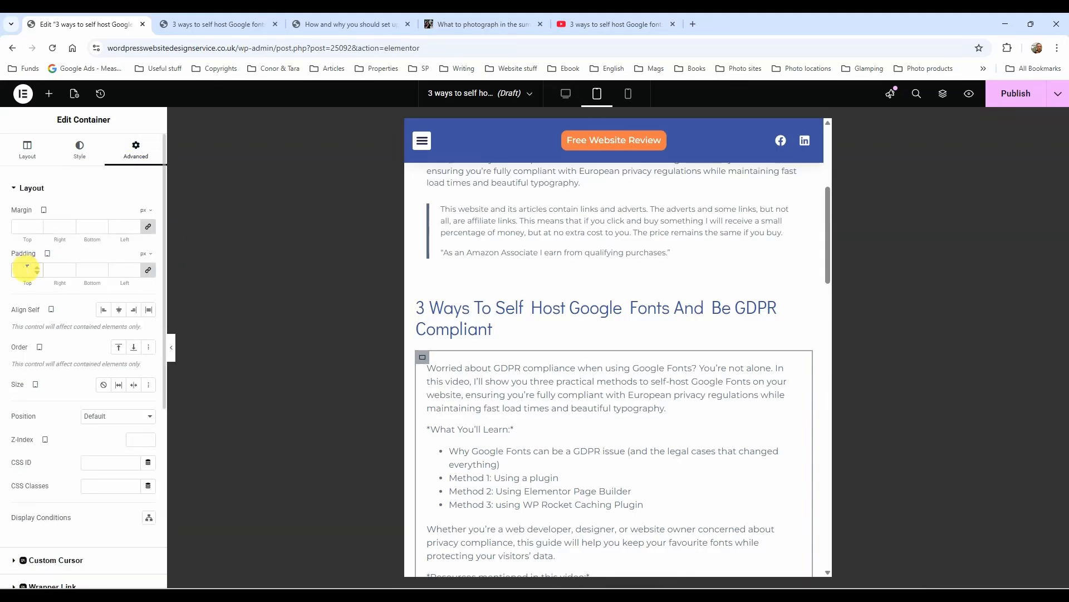
pyautogui.write('0')
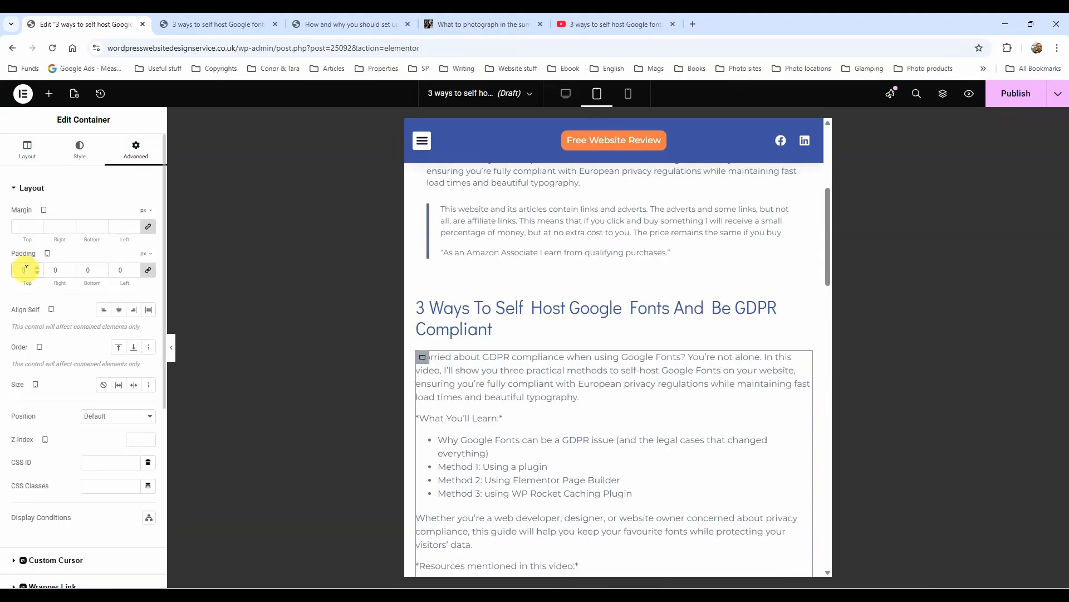
pyautogui.click(171, 347)
pyautogui.scroll(-6, 339, 418)
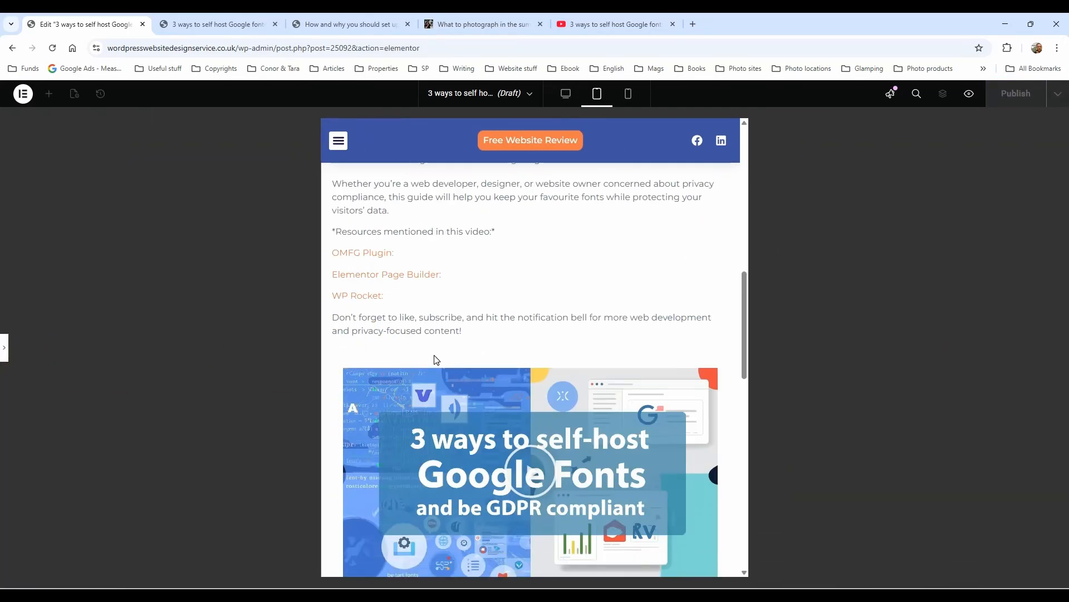
# Set the video container's tablet padding to a linked 0 px on all sides
pyautogui.click(5, 347)
pyautogui.click(422, 365)
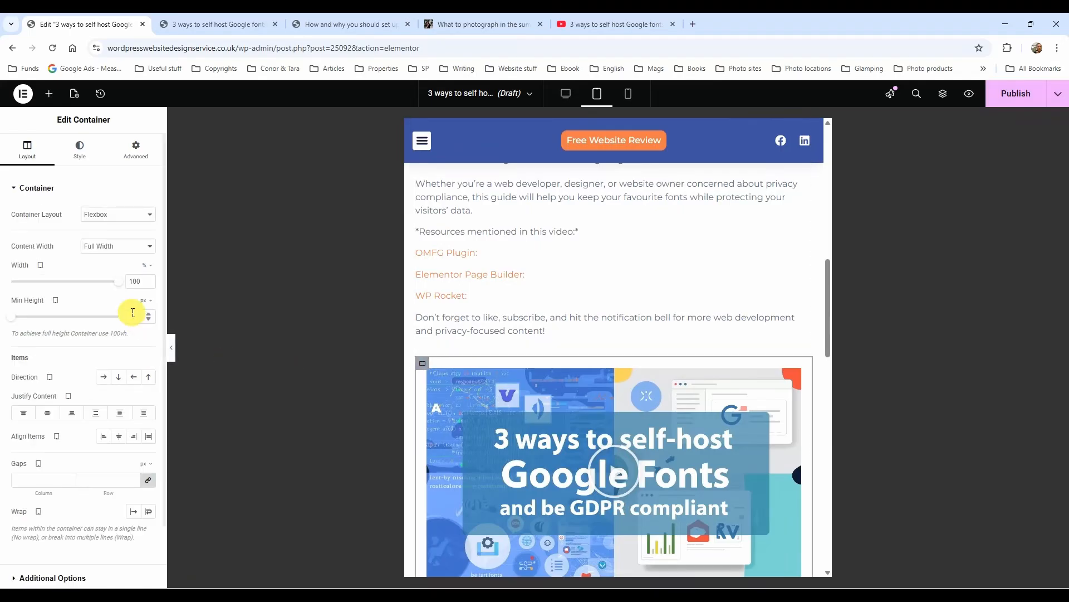
pyautogui.click(136, 150)
pyautogui.click(28, 268)
pyautogui.write('0')
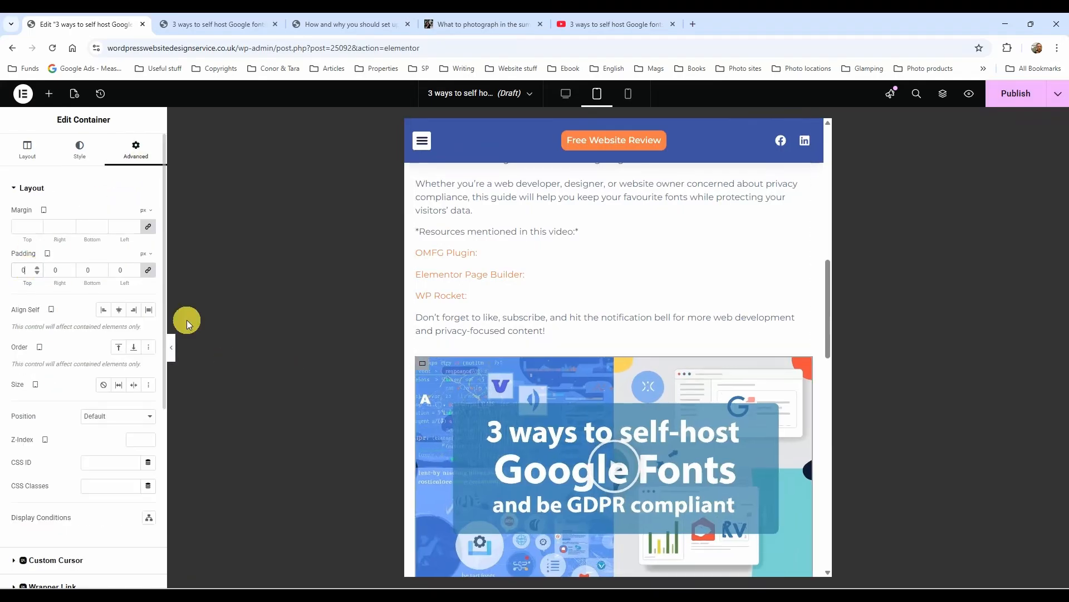
# Review the whole article in tablet view with the editing panel hidden and switch to the mobile view
pyautogui.click(171, 350)
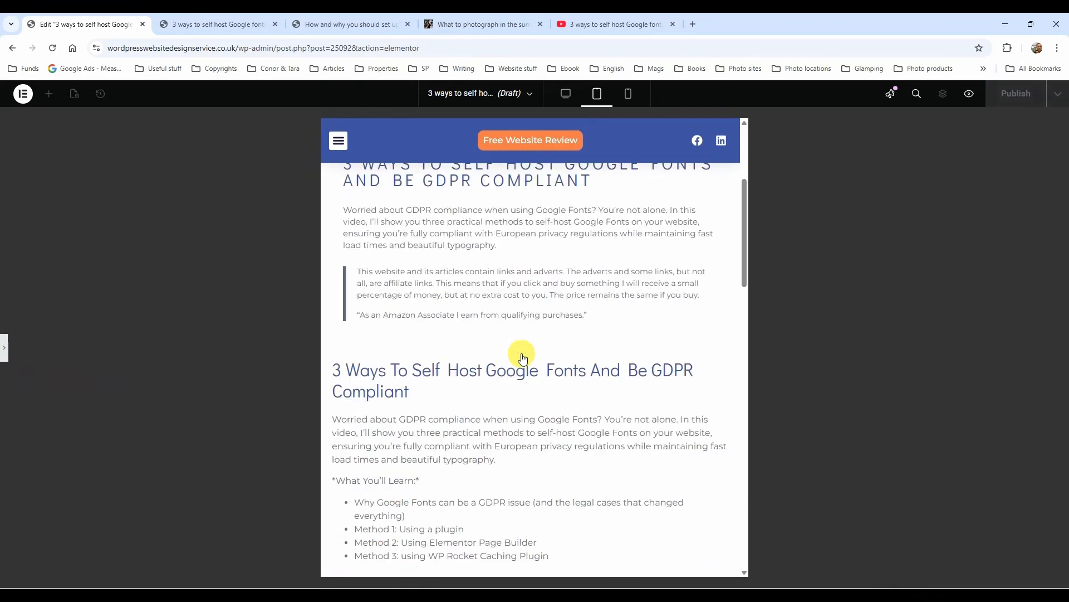
pyautogui.scroll(-10, 523, 358)
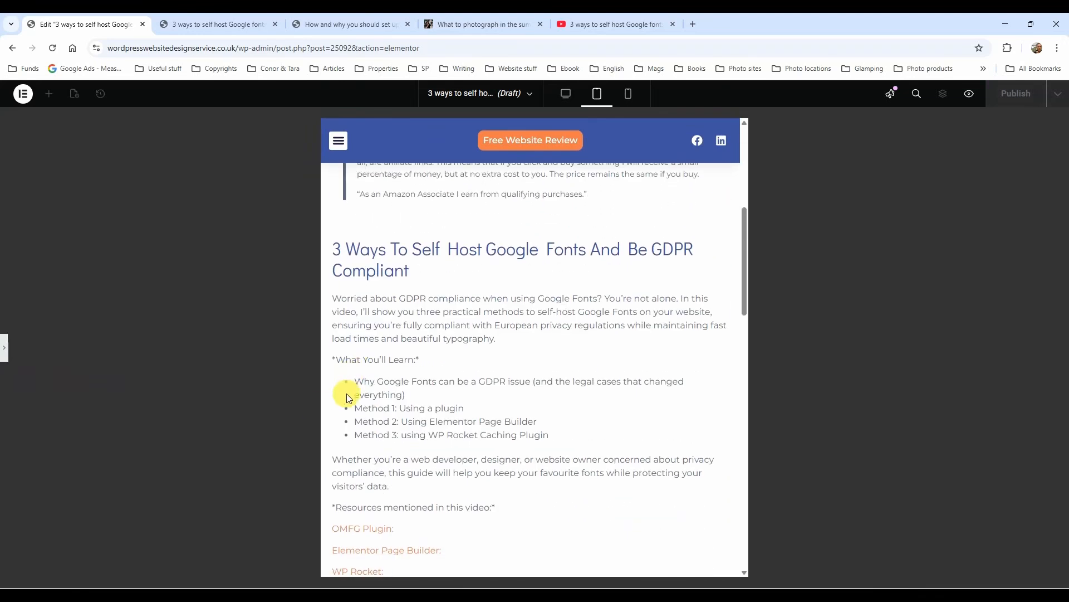
pyautogui.scroll(-4, 347, 393)
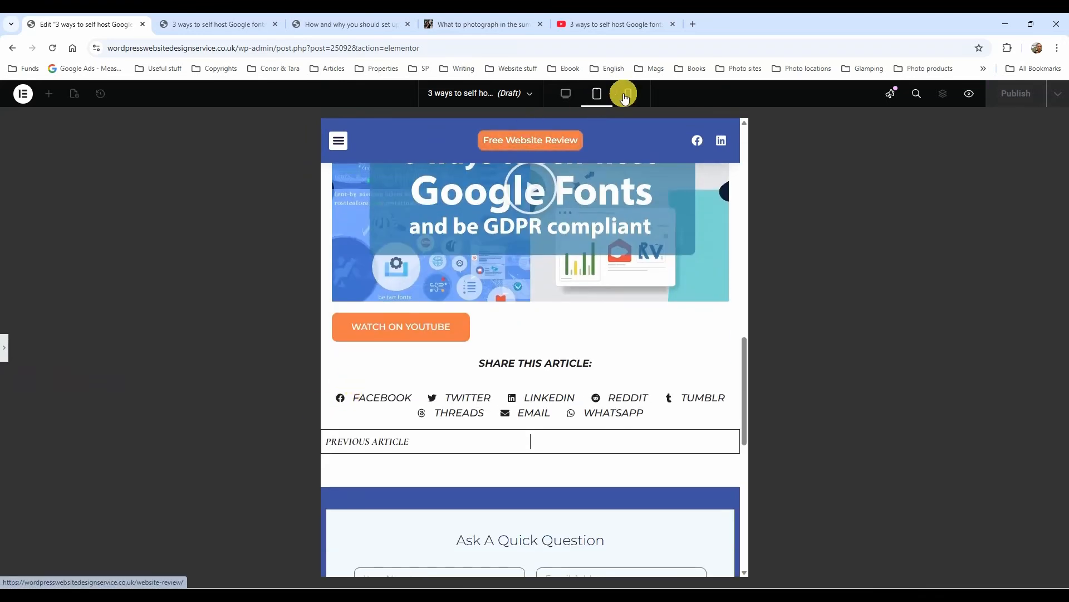
pyautogui.click(630, 96)
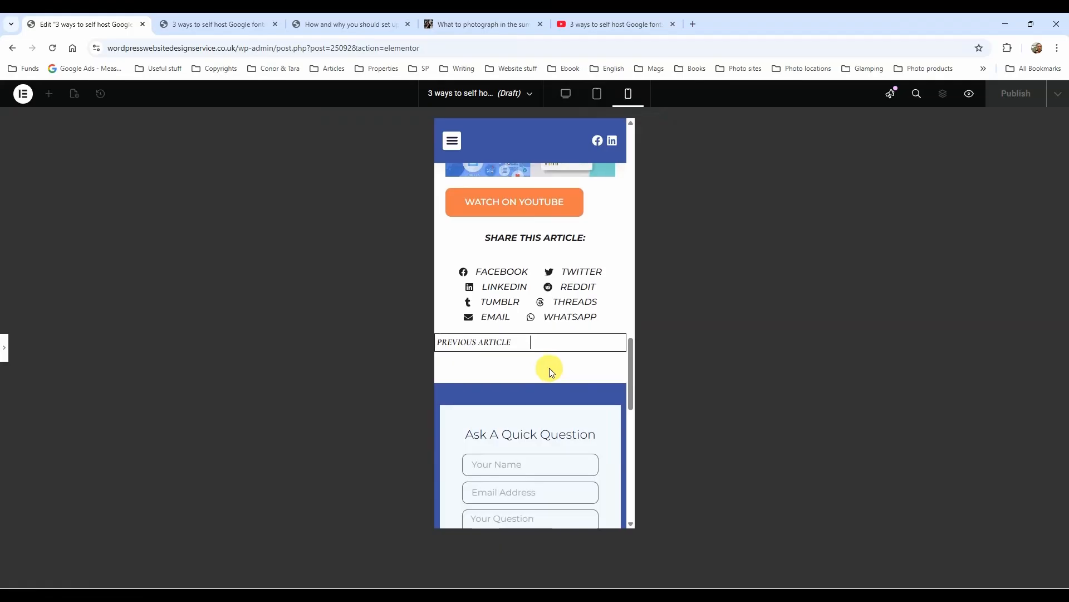
# Review the whole article in mobile view, checking how the text, video and YouTube button line up
pyautogui.scroll(5, 549, 369)
pyautogui.scroll(8, 549, 370)
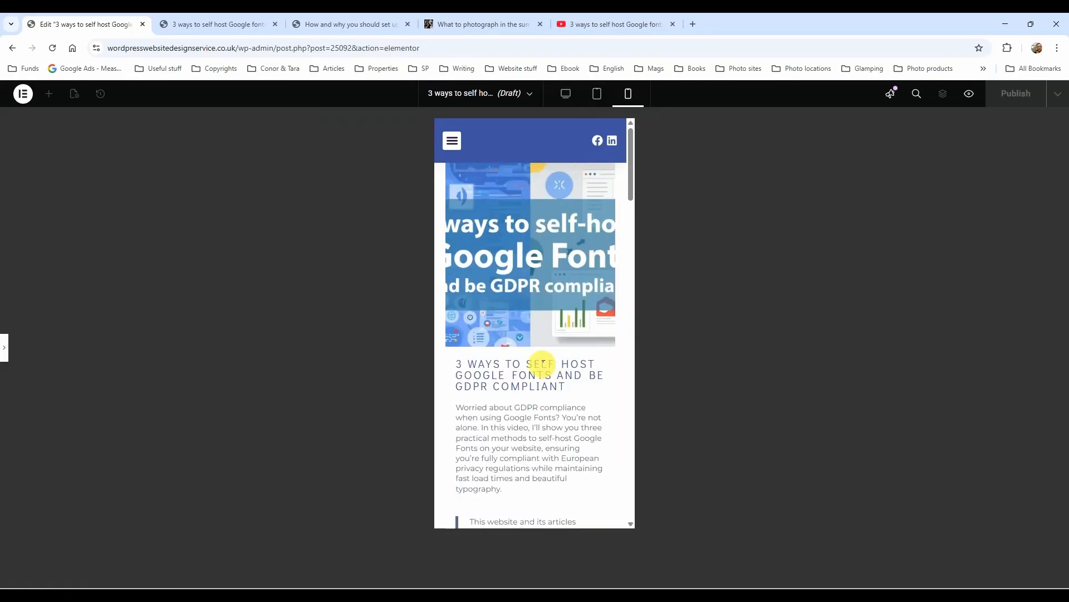
pyautogui.click(3, 350)
pyautogui.scroll(-5, 618, 376)
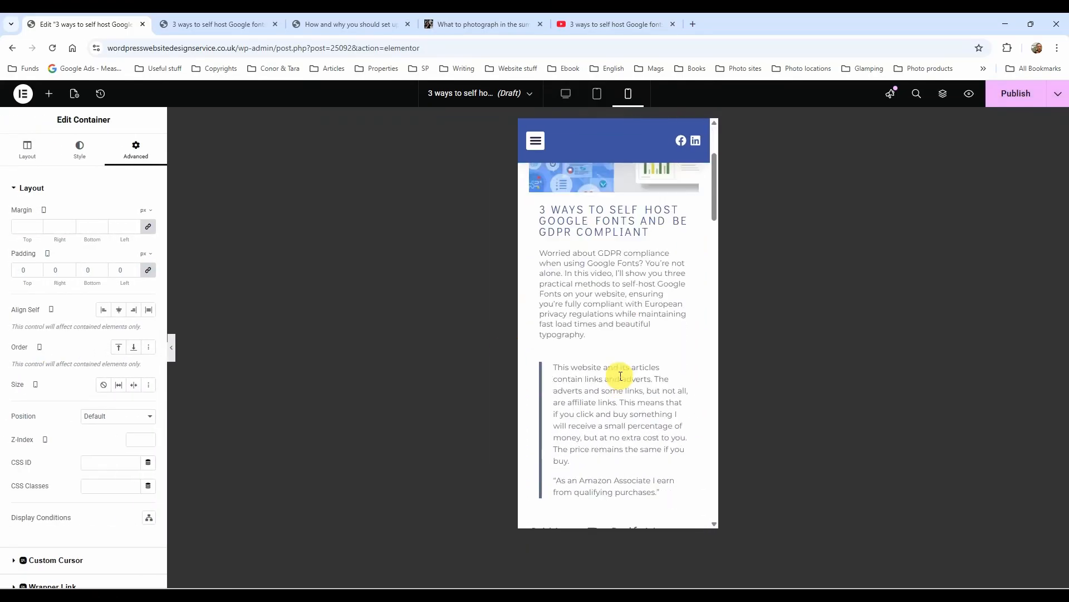
pyautogui.scroll(-4, 620, 376)
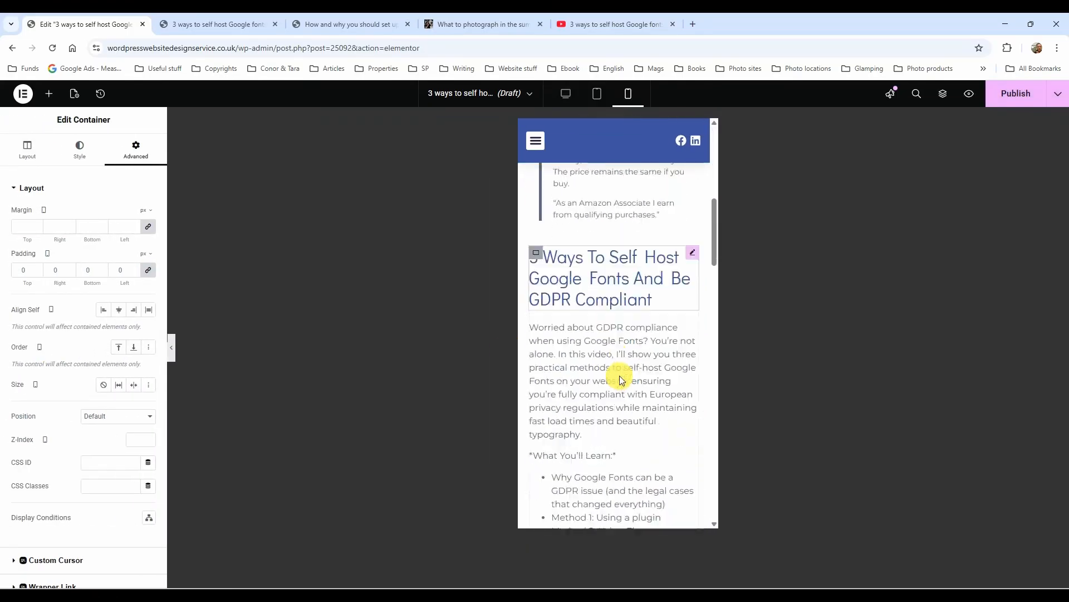
pyautogui.click(172, 350)
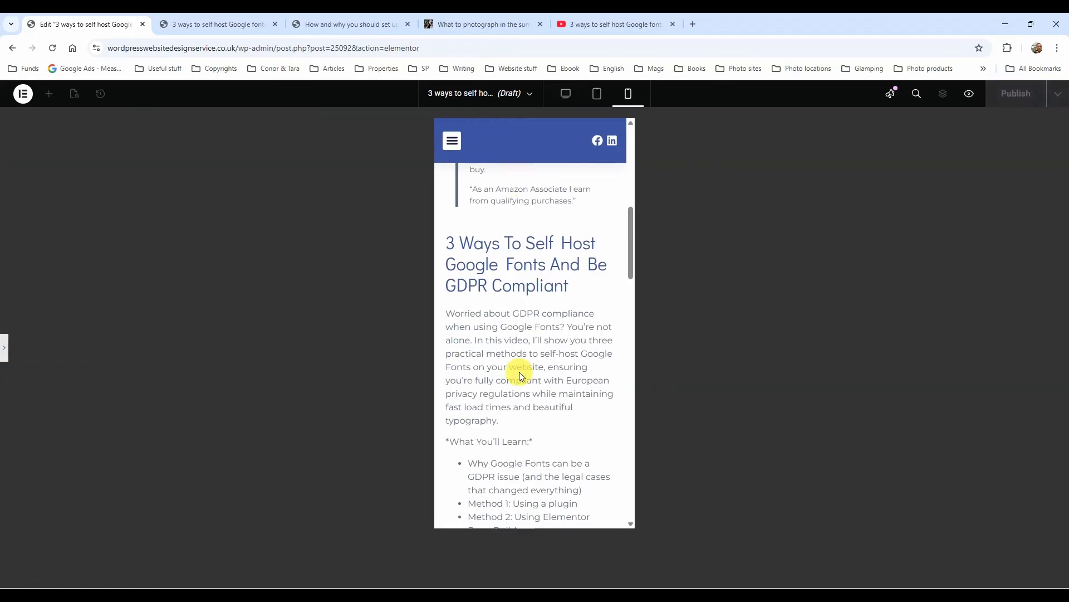
pyautogui.scroll(-1, 518, 382)
pyautogui.scroll(-2, 521, 386)
pyautogui.scroll(-3, 521, 385)
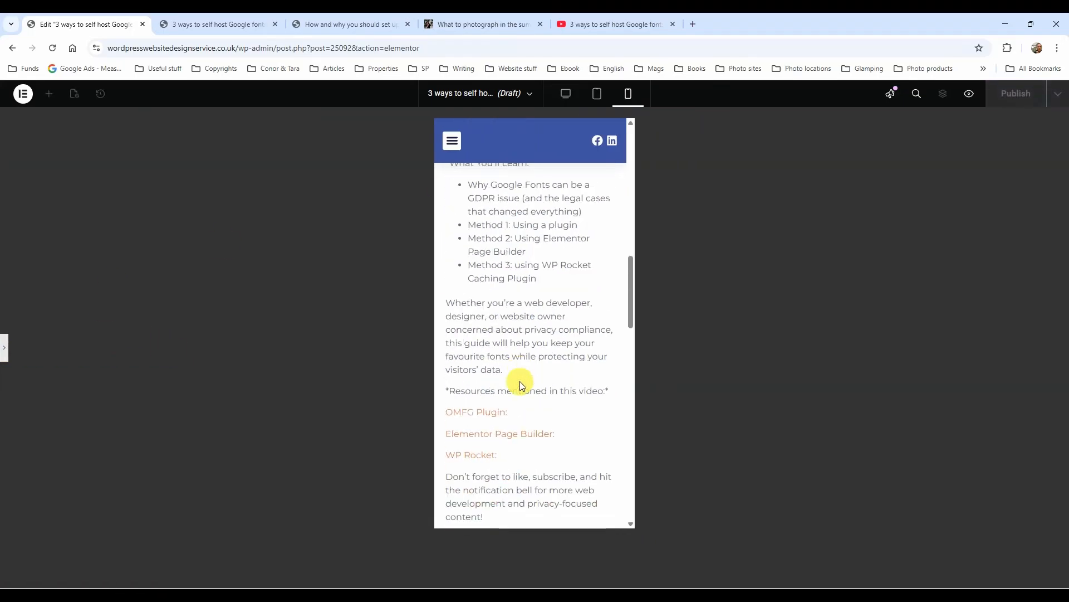
pyautogui.scroll(-6, 521, 385)
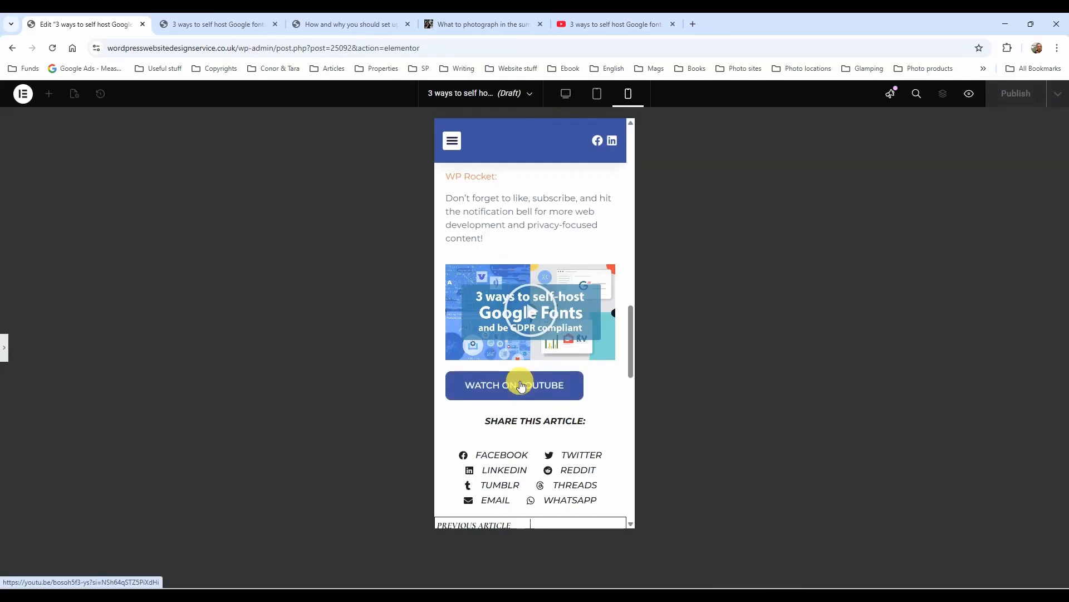
pyautogui.scroll(3, 521, 383)
# Try a linked 20 px mobile padding on the video and description text containers and check the layout with the editing panel hidden
pyautogui.click(4, 347)
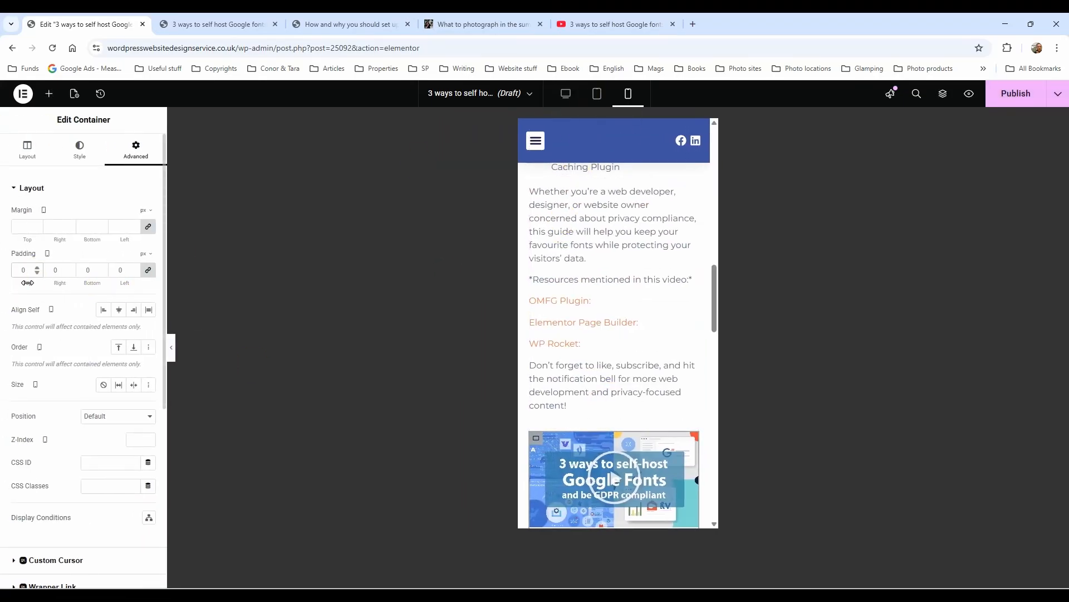
pyautogui.write('20')
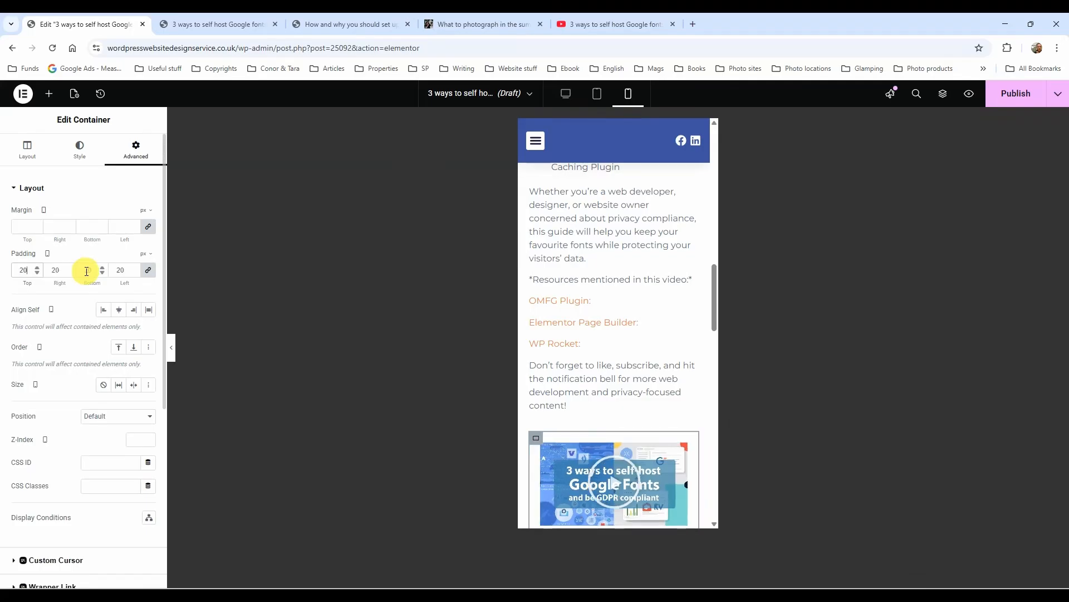
pyautogui.scroll(5, 582, 281)
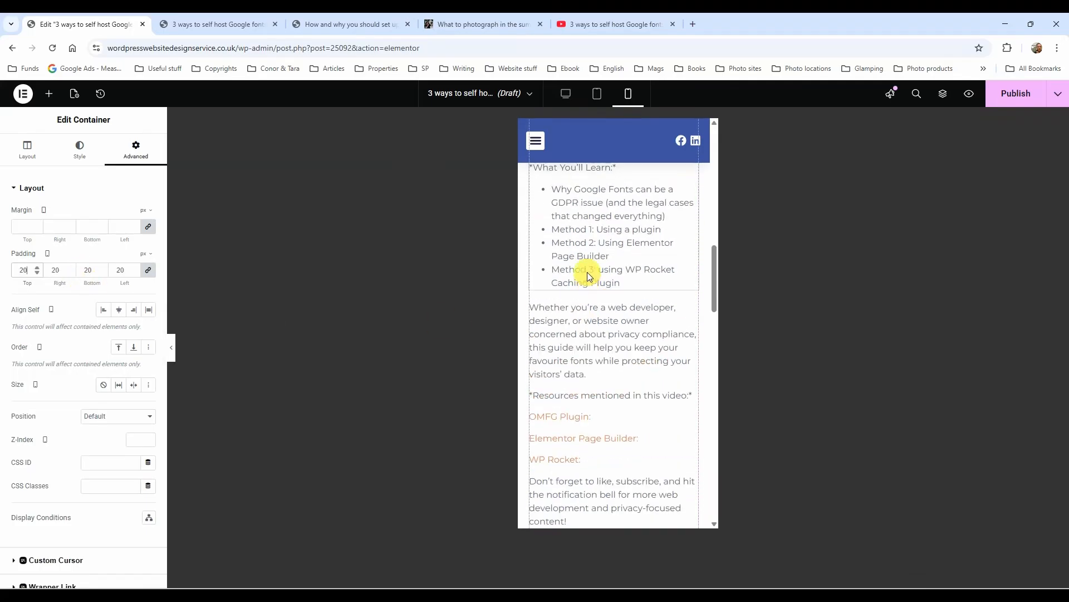
pyautogui.scroll(1, 586, 272)
pyautogui.hotkey('ctrl', 'p')
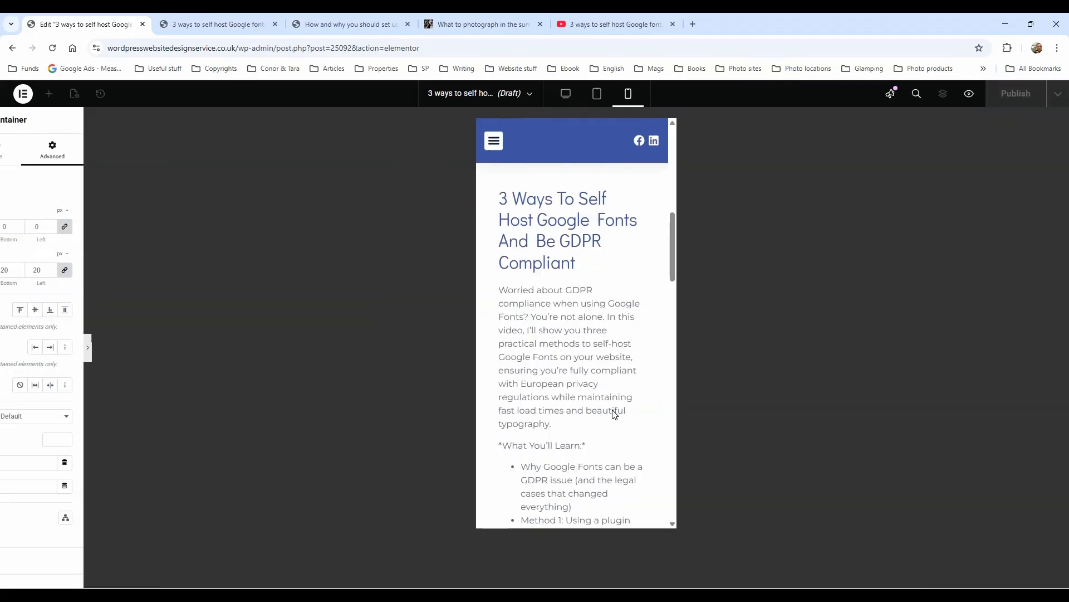
pyautogui.scroll(4, 613, 416)
pyautogui.scroll(-5, 612, 414)
pyautogui.scroll(2, 610, 413)
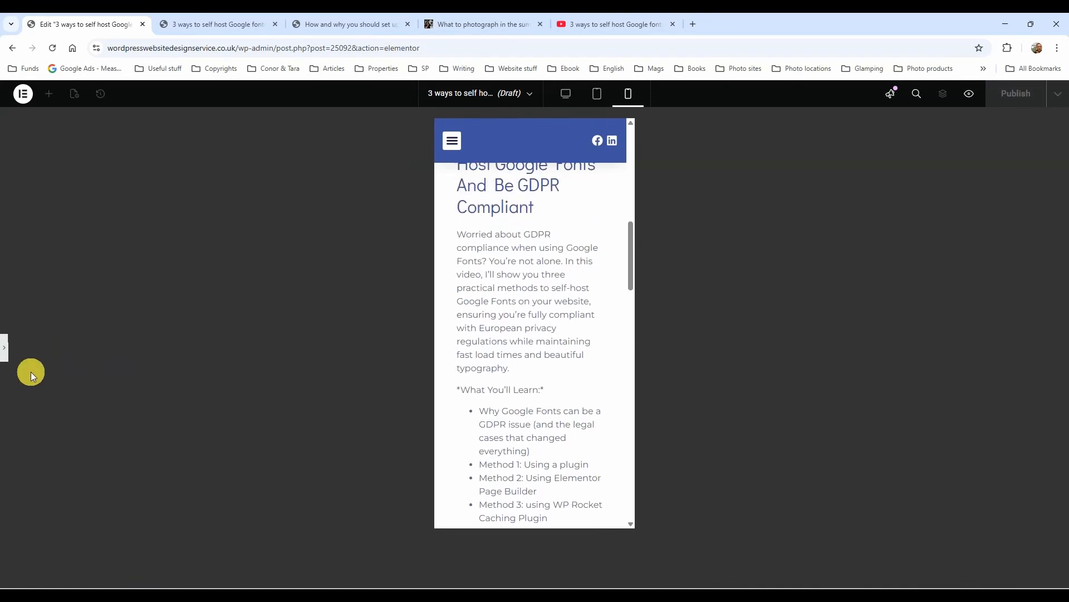
# Set the description text container's mobile padding to a linked 0 px on all sides
pyautogui.click(4, 361)
pyautogui.scroll(4, 616, 329)
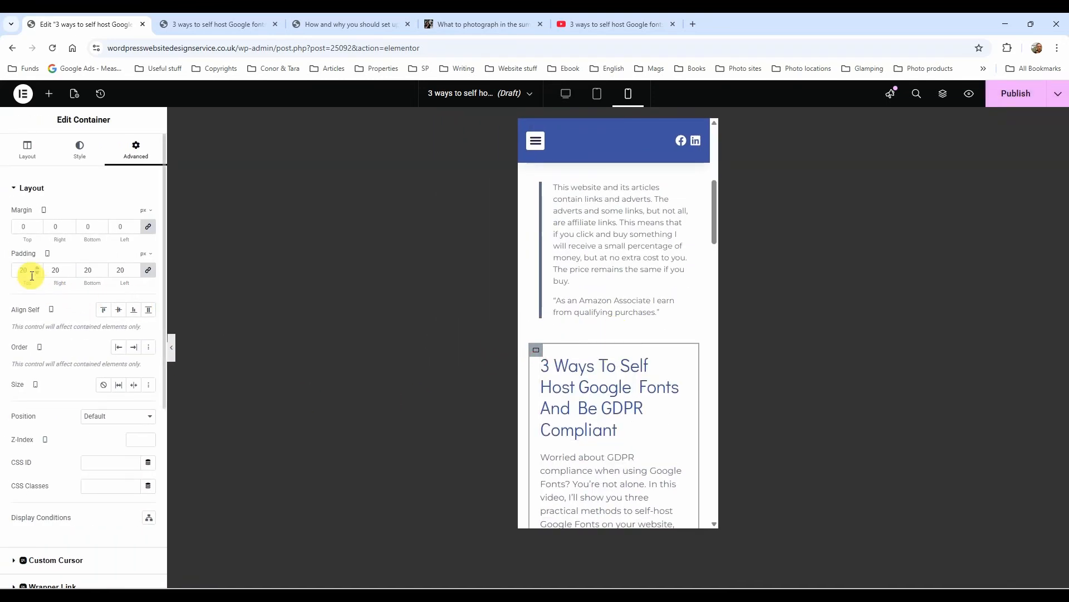
pyautogui.moveTo(30, 271); pyautogui.dragTo(2, 273)
pyautogui.write('0')
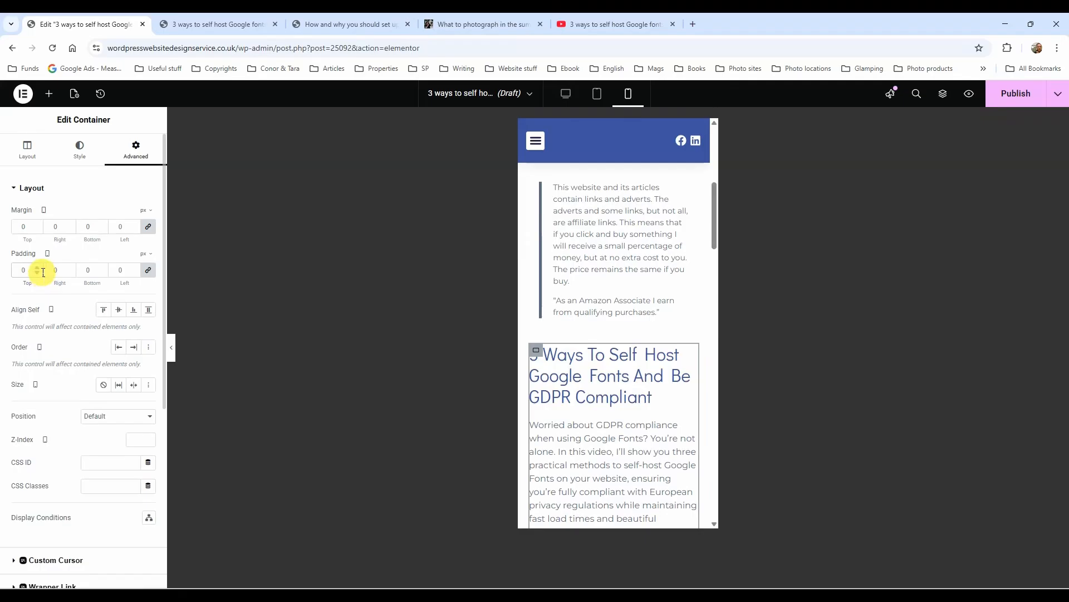
# Set the video container's mobile padding to a linked 0 px on all sides and check the article with the editing panel hidden
pyautogui.scroll(-5, 597, 349)
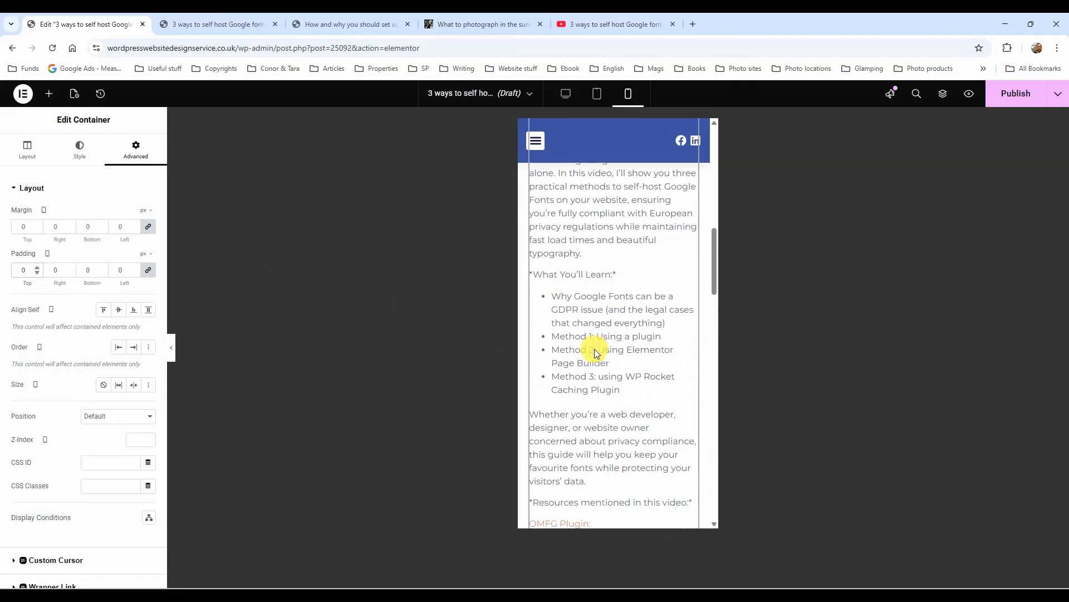
pyautogui.scroll(-6, 594, 349)
pyautogui.click(536, 327)
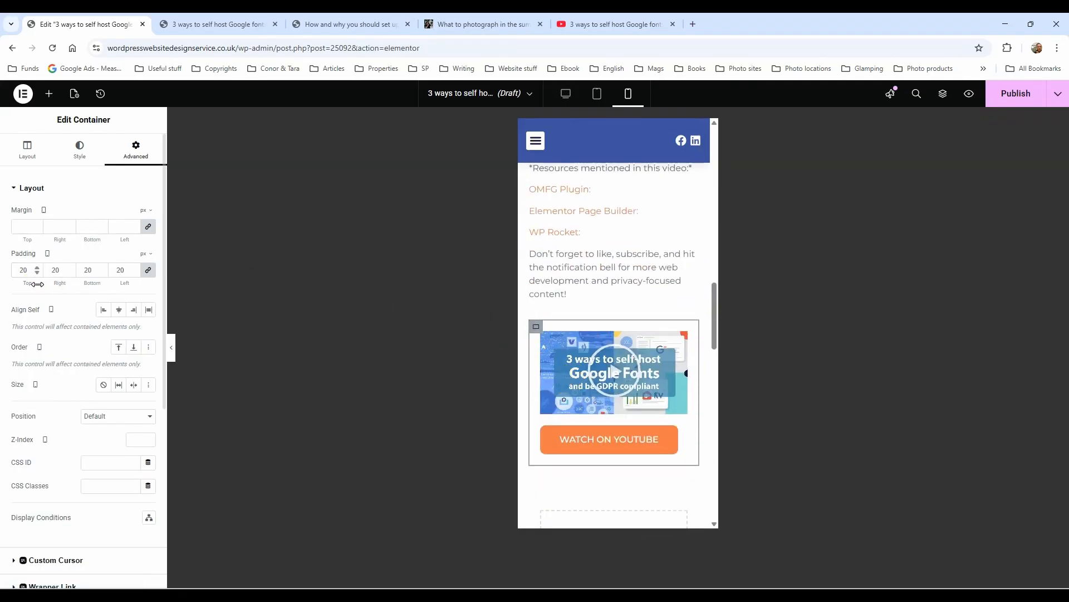
pyautogui.click(33, 271)
pyautogui.write('0')
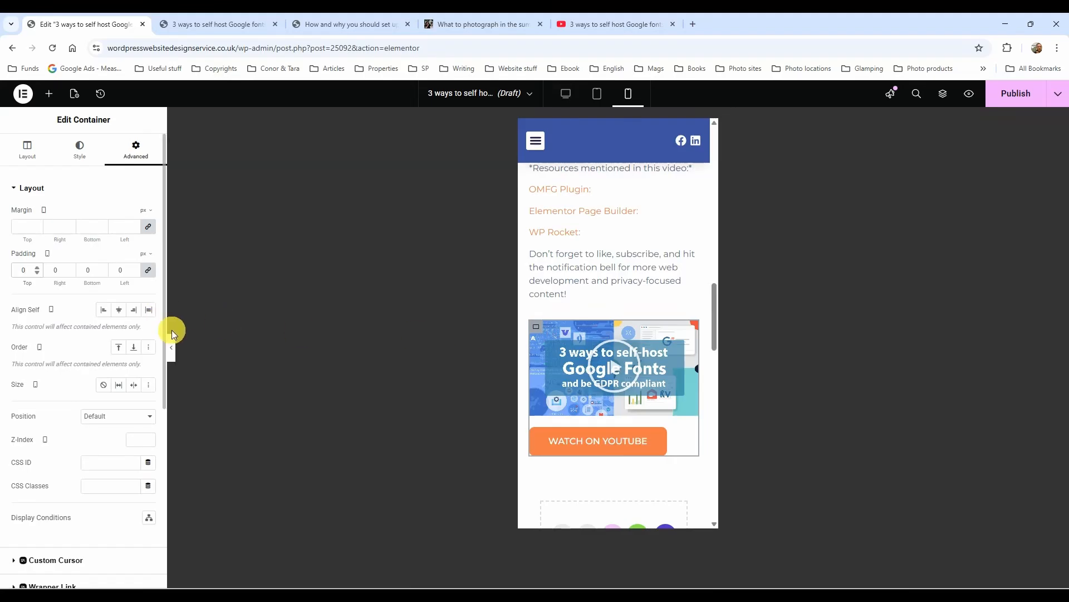
pyautogui.click(172, 348)
pyautogui.scroll(10, 565, 368)
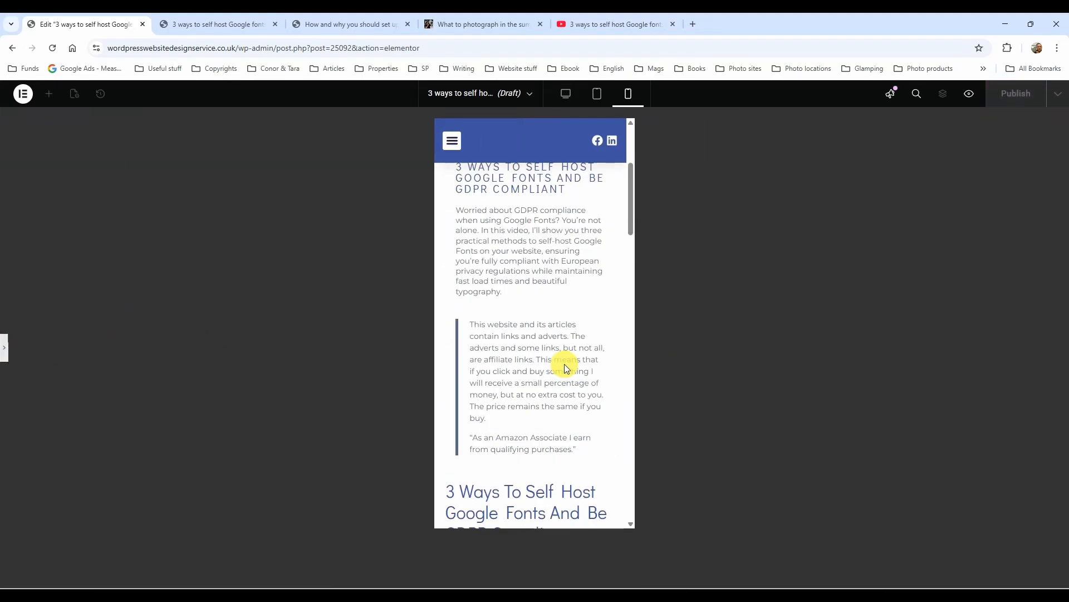
pyautogui.scroll(-5, 564, 368)
pyautogui.scroll(-10, 564, 367)
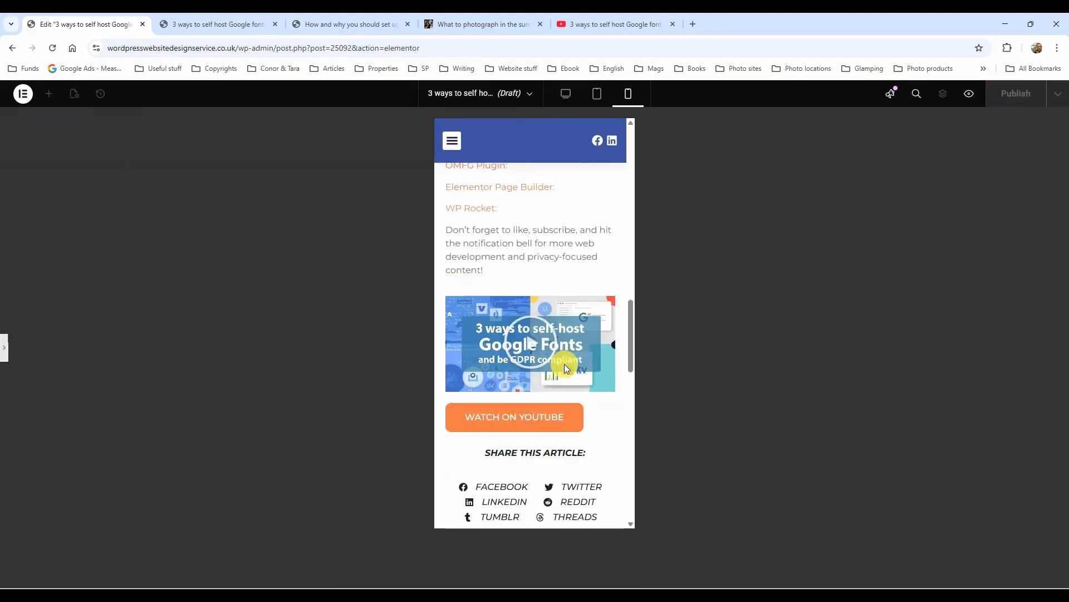
pyautogui.scroll(15, 564, 367)
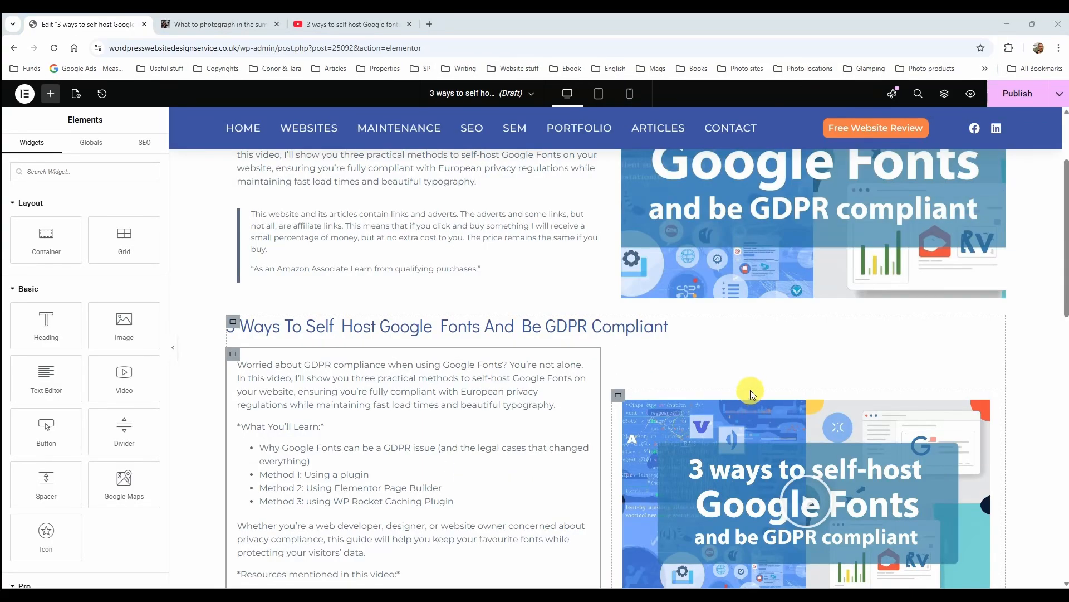
# Add an empty container below the video section in desktop view and delete it
pyautogui.scroll(-5, 376, 289)
pyautogui.scroll(2, 376, 288)
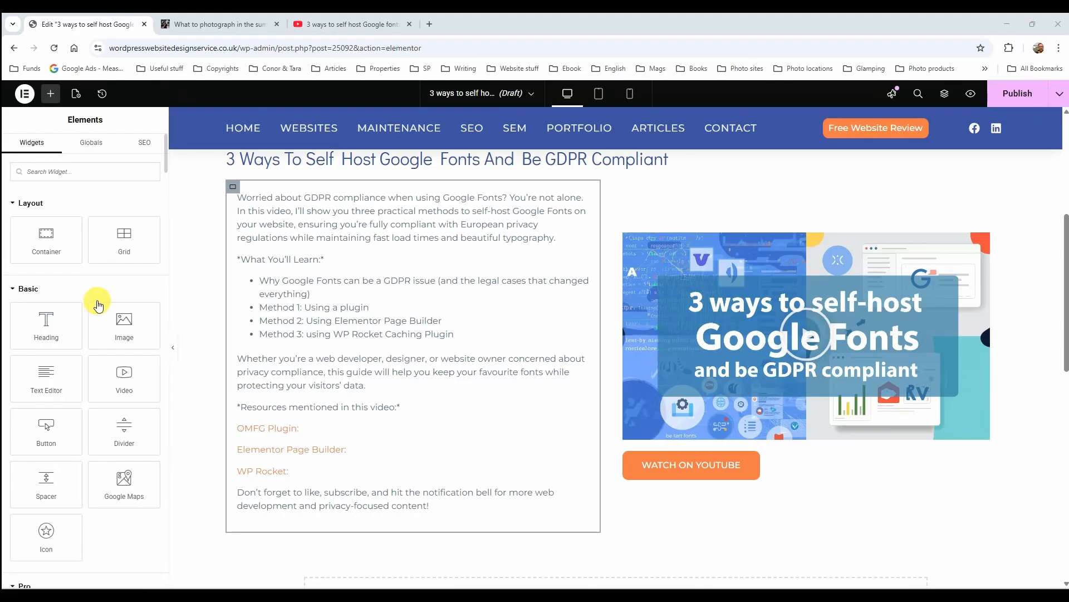
pyautogui.scroll(-4, 336, 400)
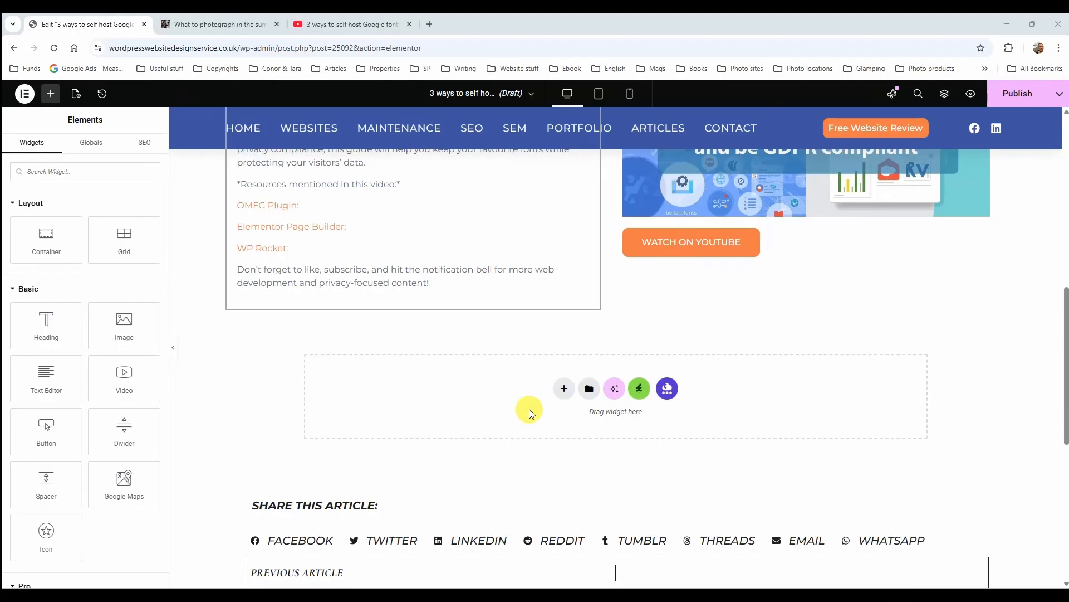
pyautogui.scroll(2, 529, 409)
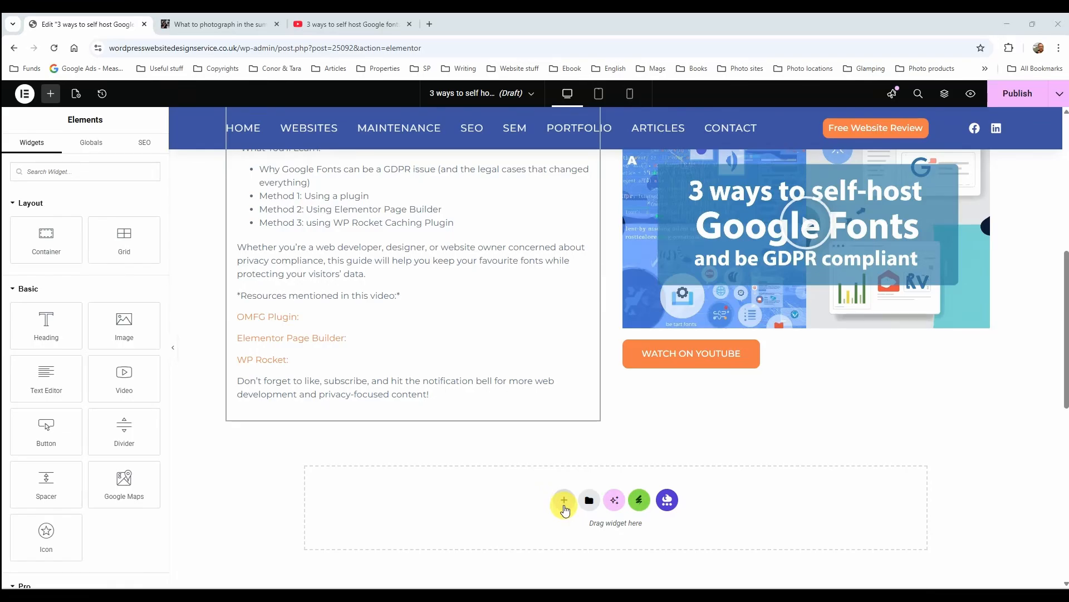
pyautogui.moveTo(21, 233); pyautogui.dragTo(532, 508)
pyautogui.rightClick(233, 428)
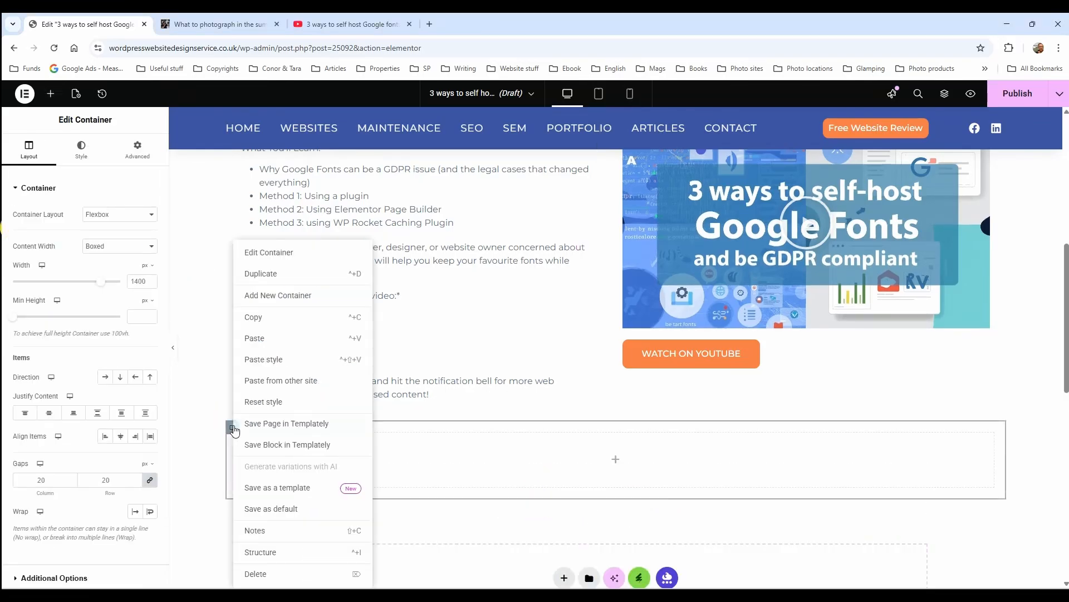
pyautogui.click(261, 577)
# Add a Heading widget below the video section and delete its container
pyautogui.moveTo(44, 327); pyautogui.dragTo(580, 507)
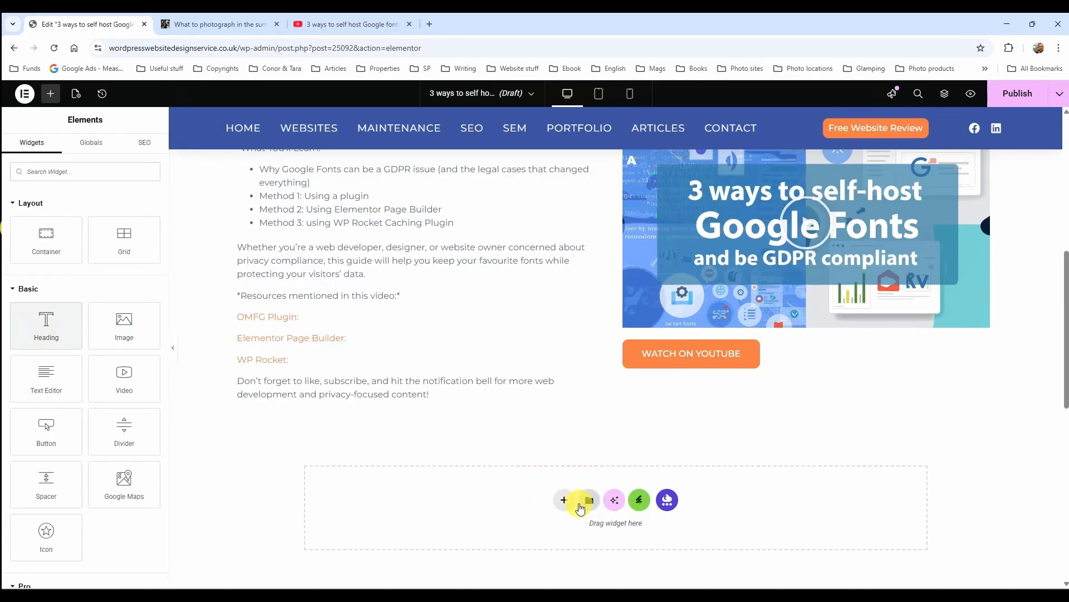
pyautogui.moveTo(42, 337); pyautogui.dragTo(552, 531)
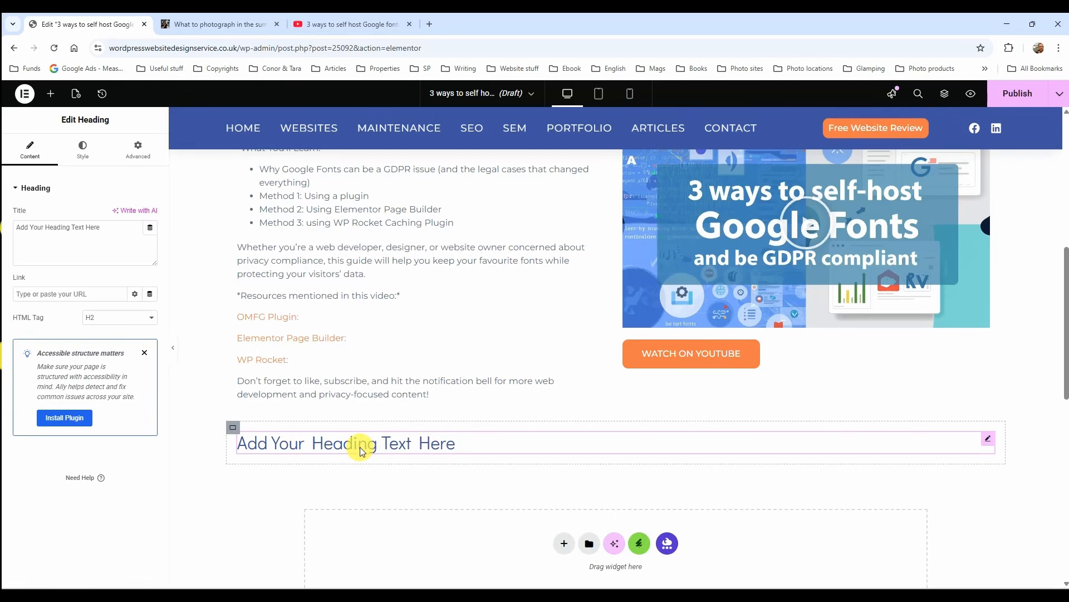
pyautogui.click(233, 427)
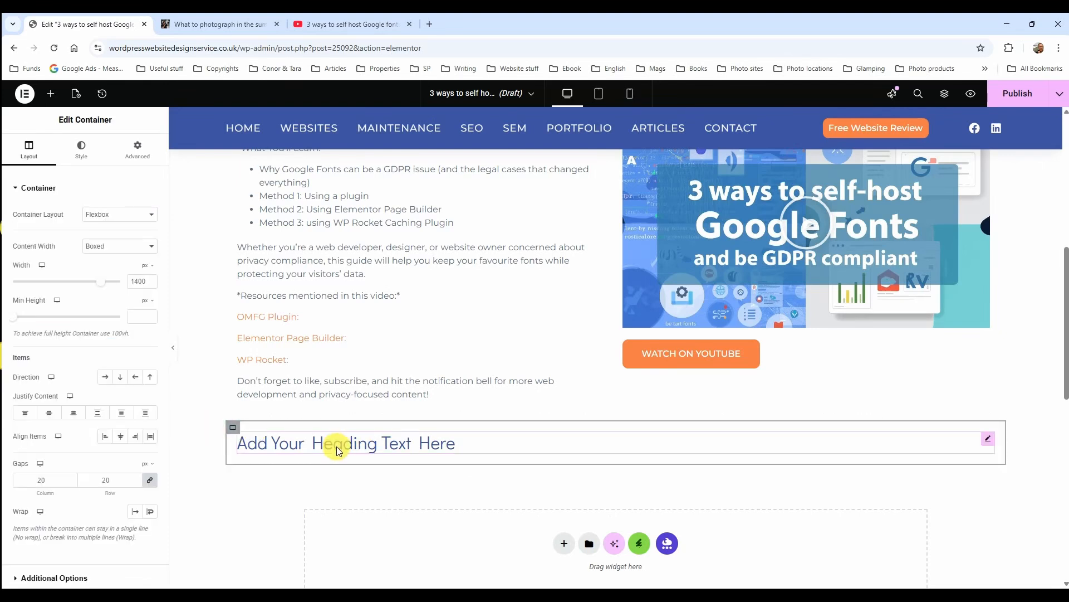
pyautogui.rightClick(233, 427)
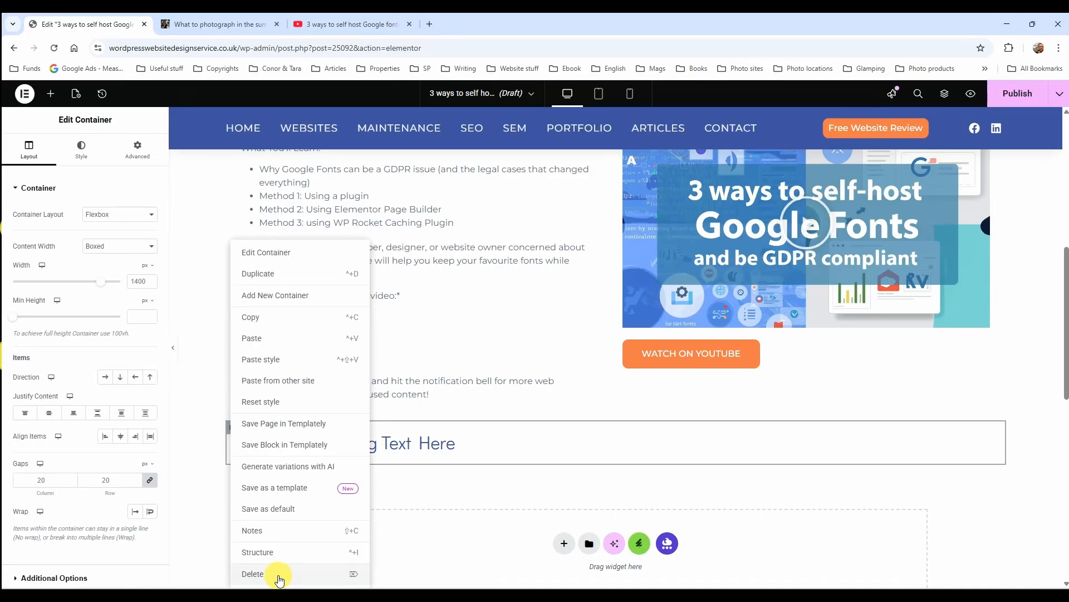
pyautogui.click(279, 580)
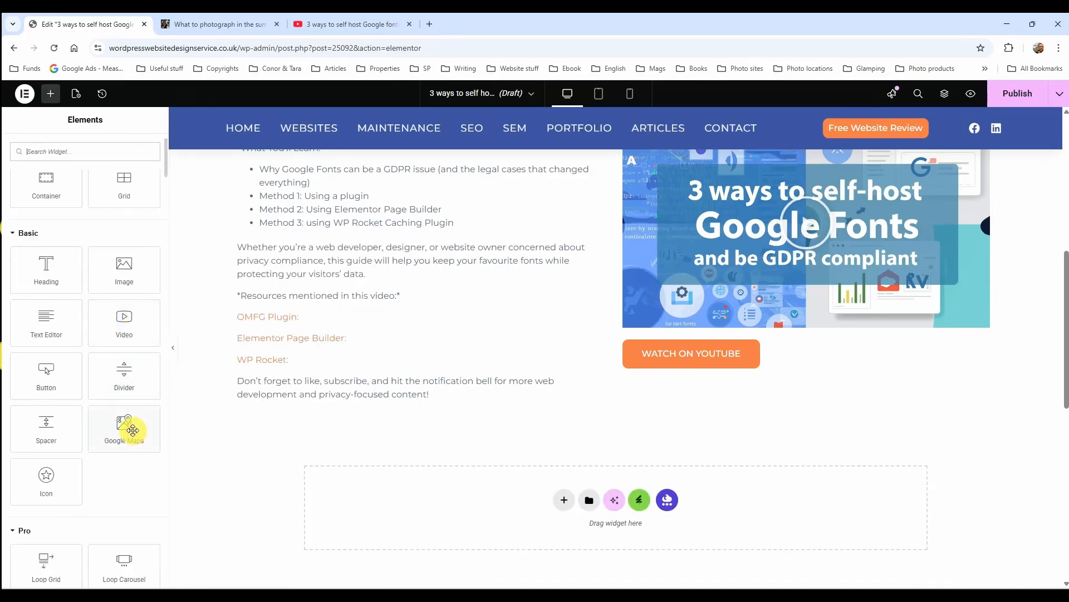
# Add a Google Maps widget below the video section and delete the widget
pyautogui.moveTo(131, 425); pyautogui.dragTo(590, 530)
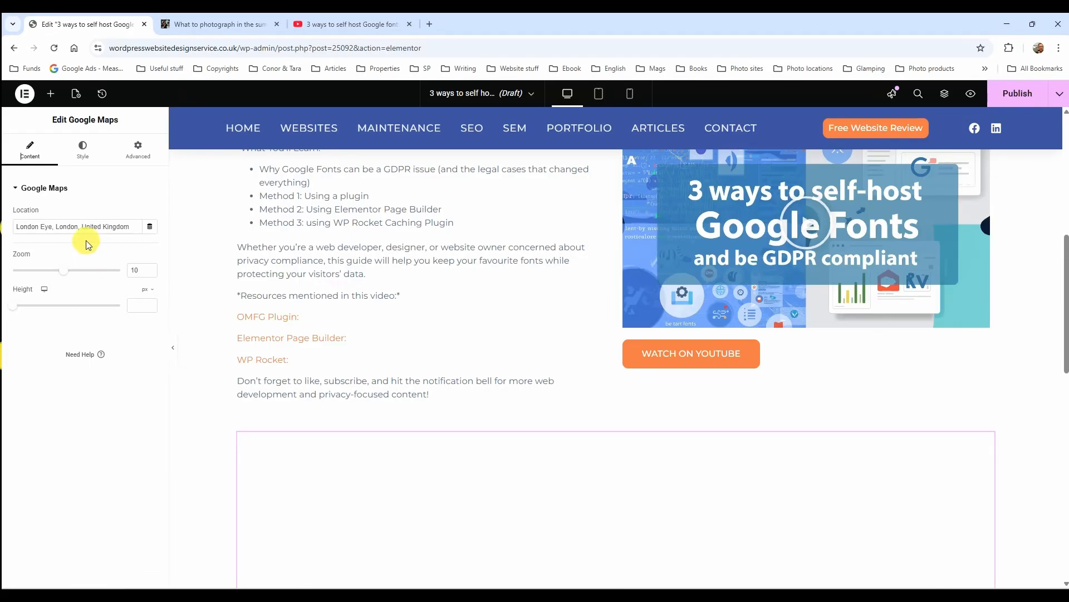
pyautogui.scroll(-2, 510, 496)
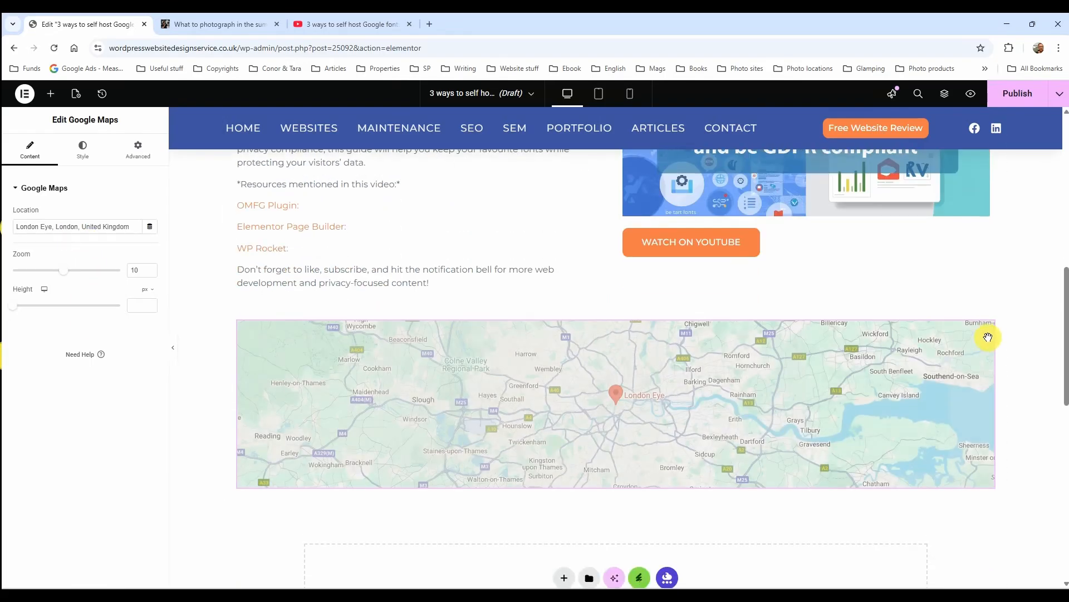
pyautogui.rightClick(990, 337)
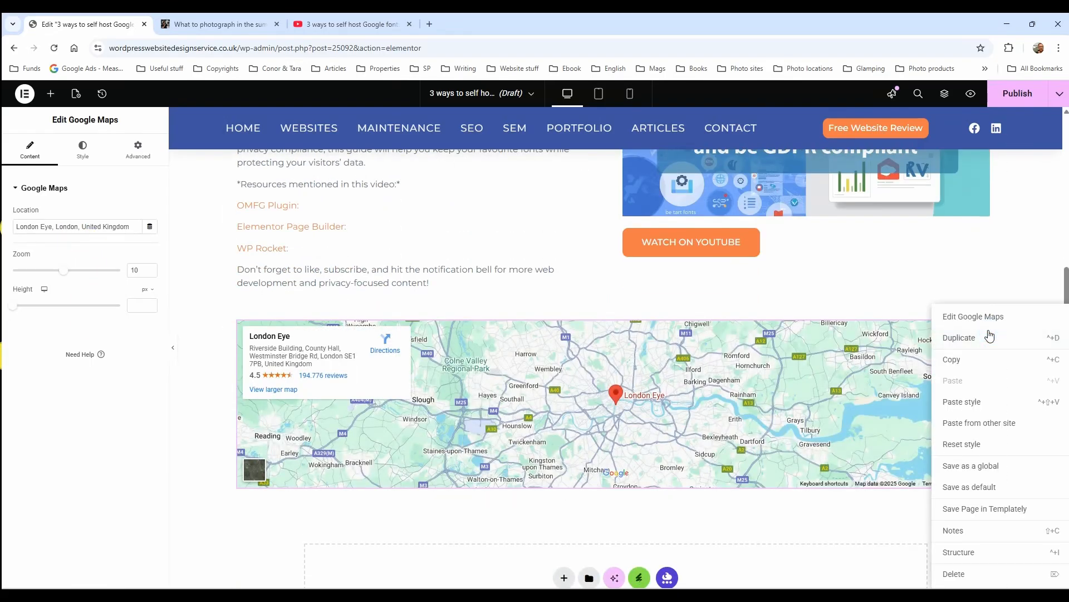
pyautogui.click(965, 574)
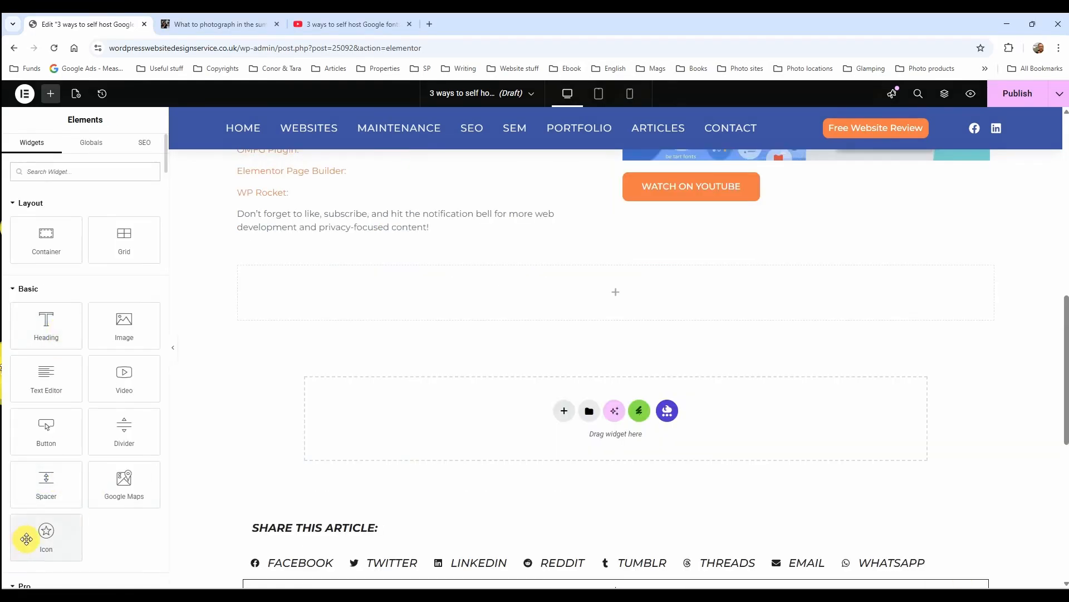
# Browse the available Basic and Pro widgets
pyautogui.scroll(-2, 74, 379)
pyautogui.scroll(-3, 74, 370)
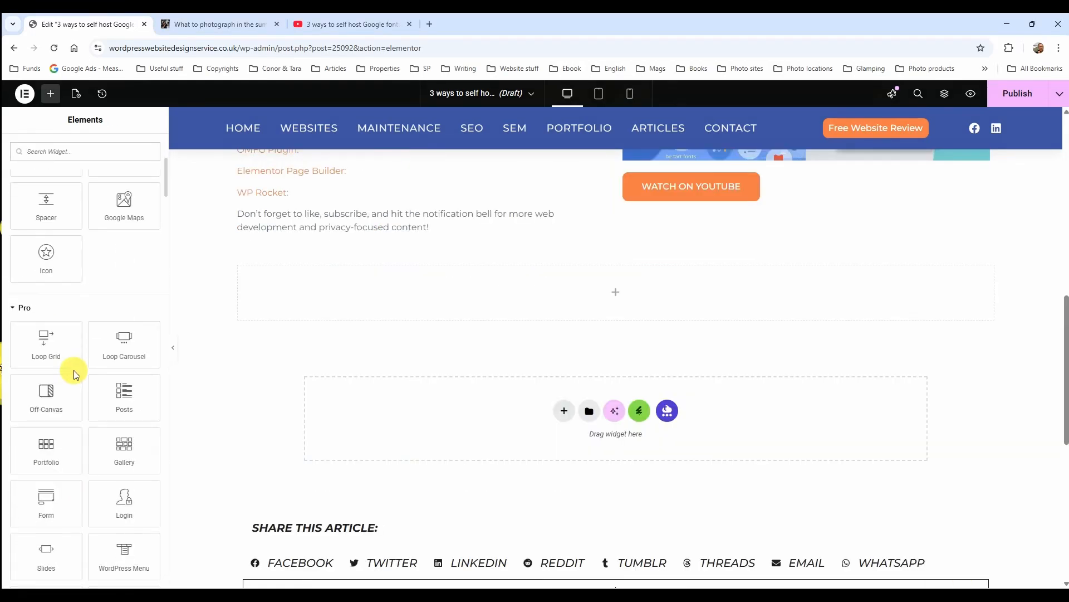
pyautogui.scroll(-2, 72, 363)
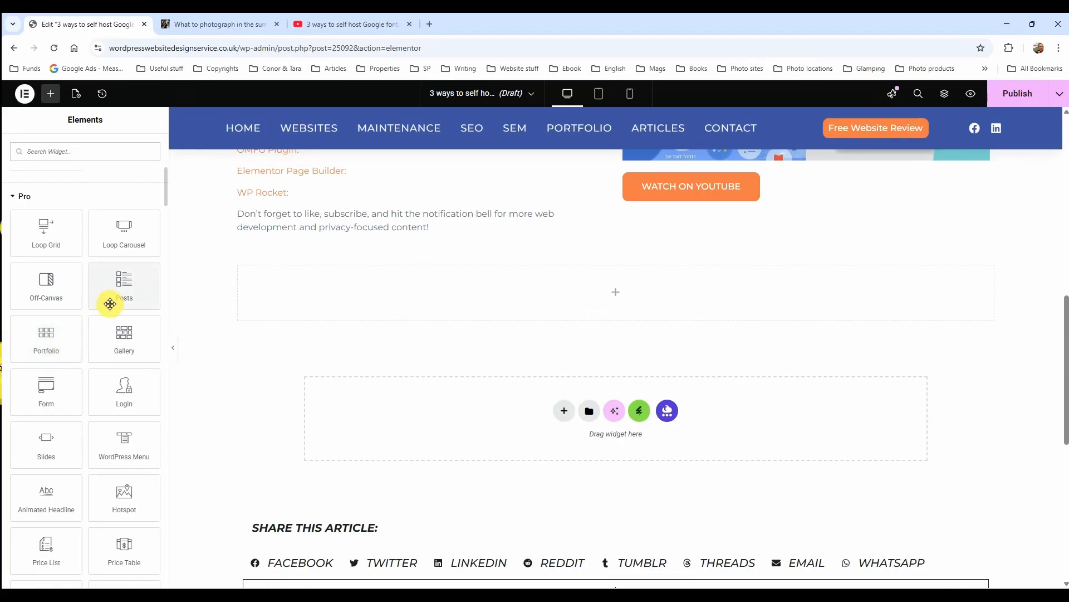
pyautogui.scroll(-1, 78, 386)
pyautogui.scroll(2, 88, 353)
pyautogui.scroll(1, 89, 352)
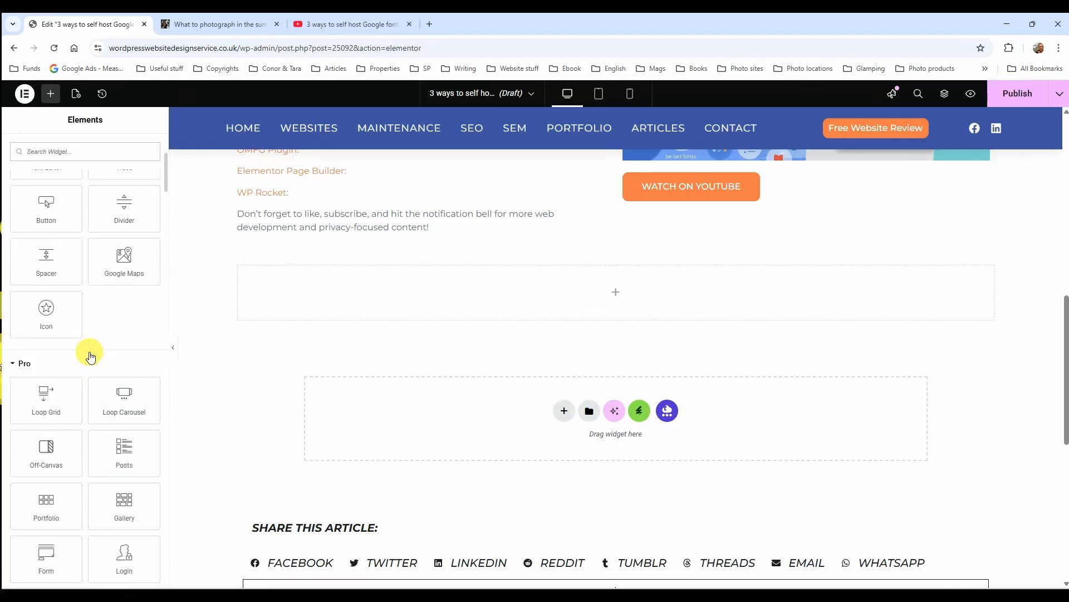
# Look through the rest of the Pro widgets and collapse the Pro category
pyautogui.scroll(-13, 89, 352)
pyautogui.scroll(-4, 89, 352)
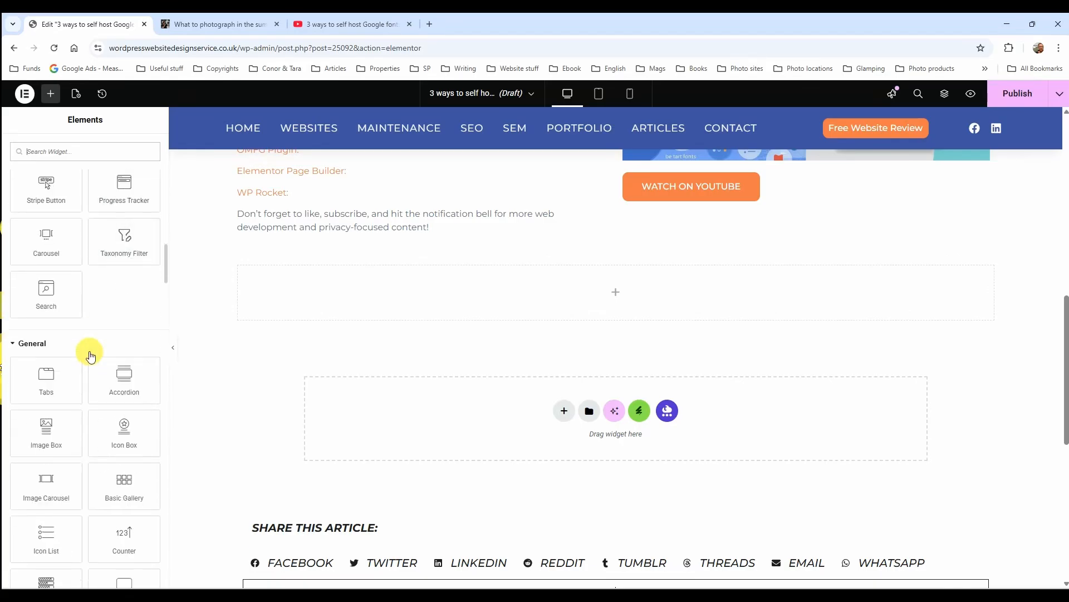
pyautogui.scroll(-2, 32, 345)
pyautogui.scroll(14, 49, 277)
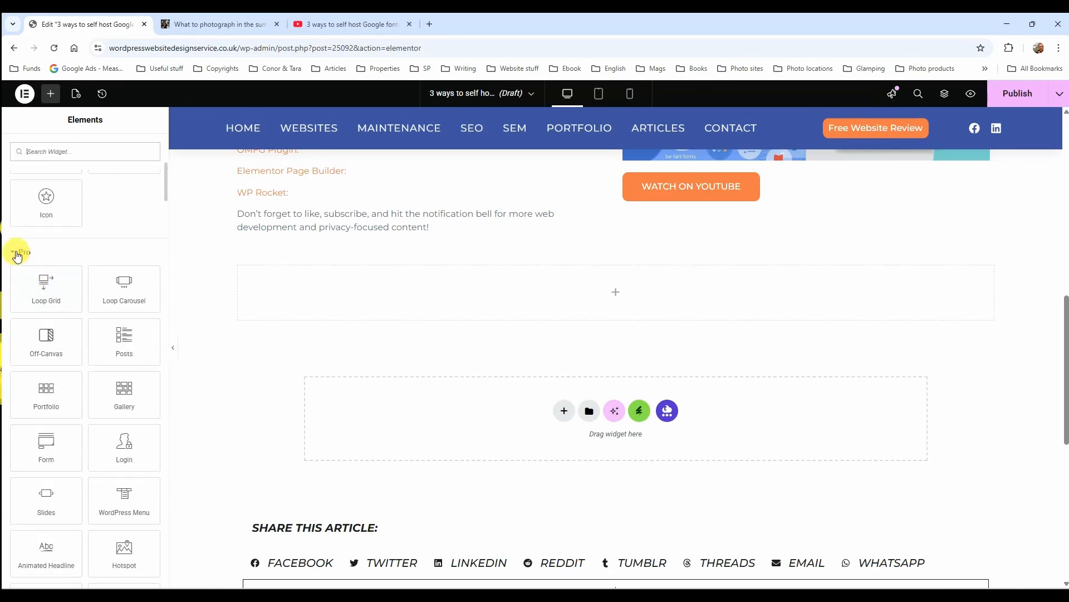
pyautogui.click(22, 251)
# Add a Tabs widget to the empty container below the video section and delete the widget
pyautogui.scroll(-1, 34, 262)
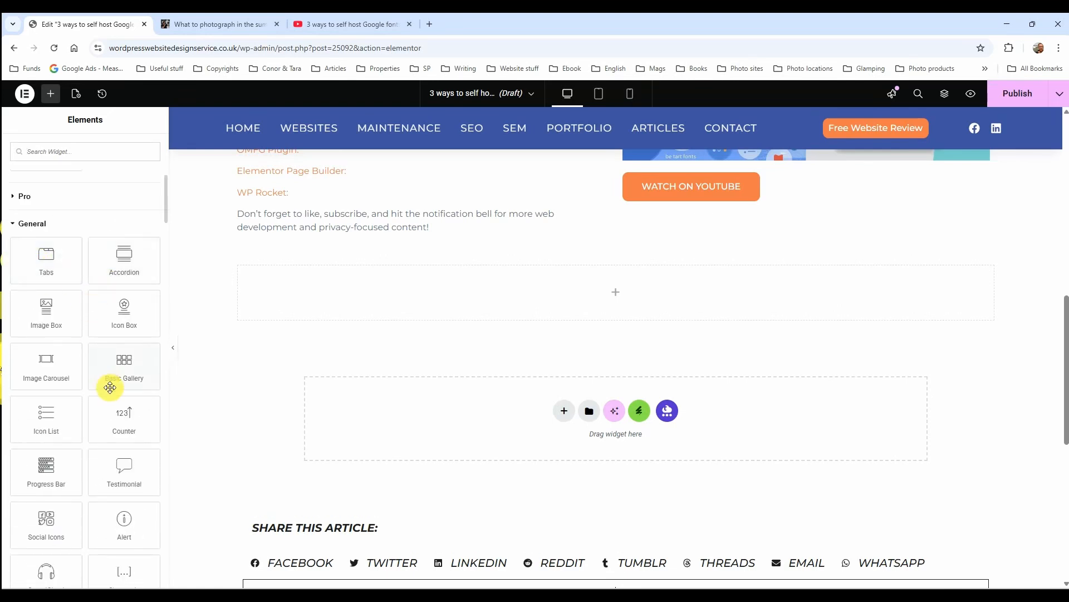
pyautogui.scroll(-1, 110, 383)
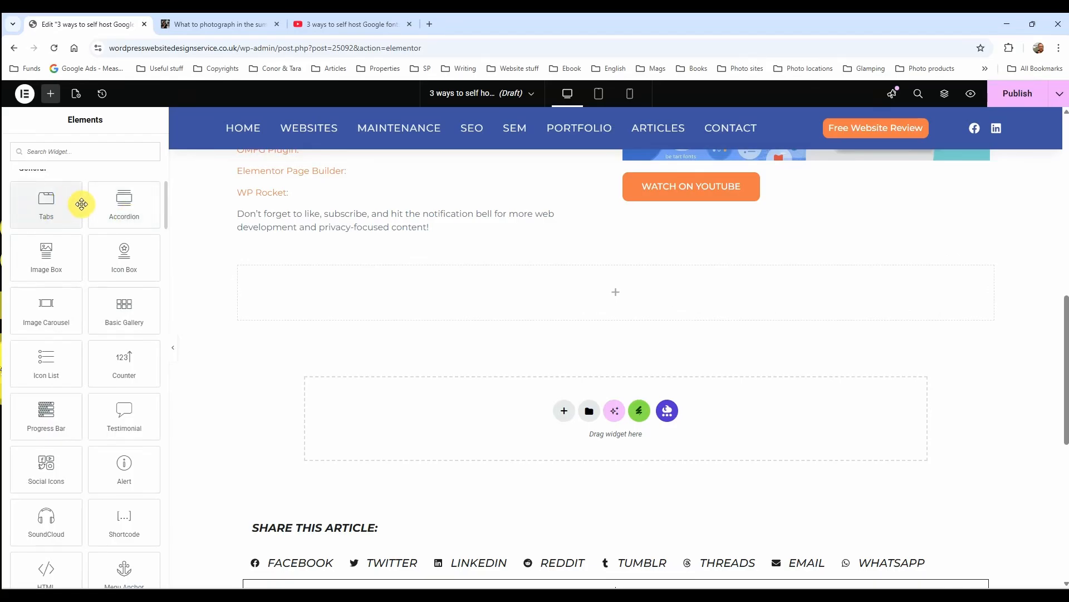
pyautogui.moveTo(67, 210); pyautogui.dragTo(544, 285)
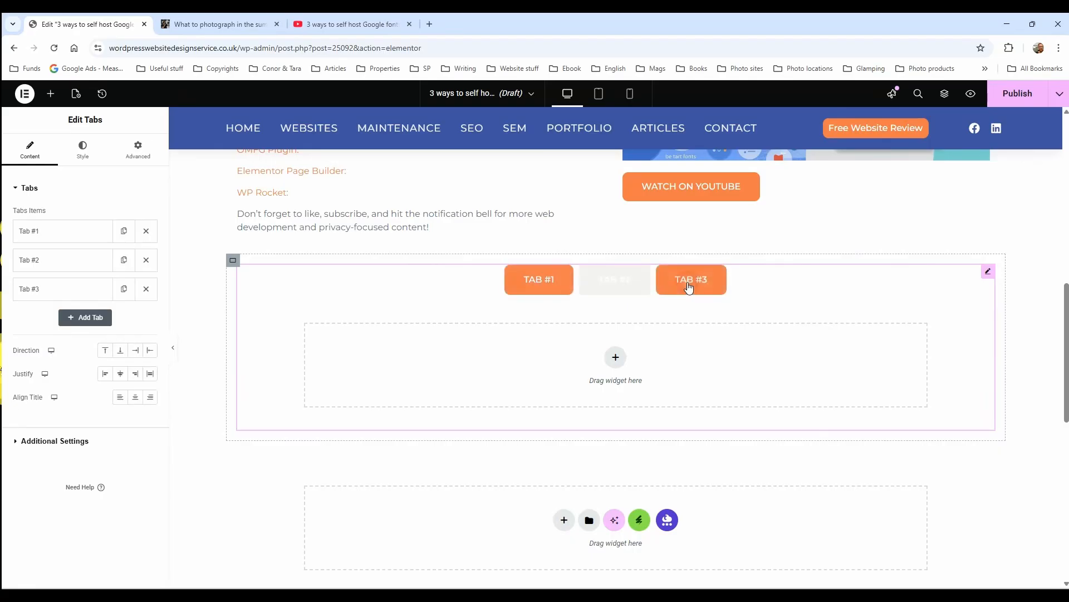
pyautogui.rightClick(988, 272)
pyautogui.click(963, 482)
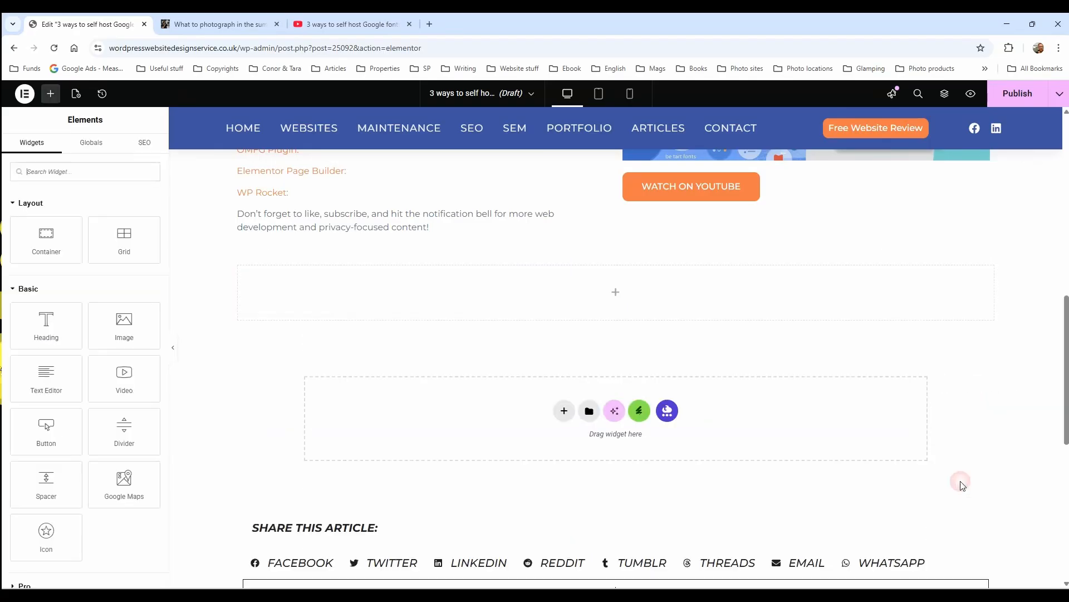
# Browse the available General widgets, such as Image Carousel, Counter and Testimonial
pyautogui.scroll(-5, 69, 321)
pyautogui.scroll(1, 76, 322)
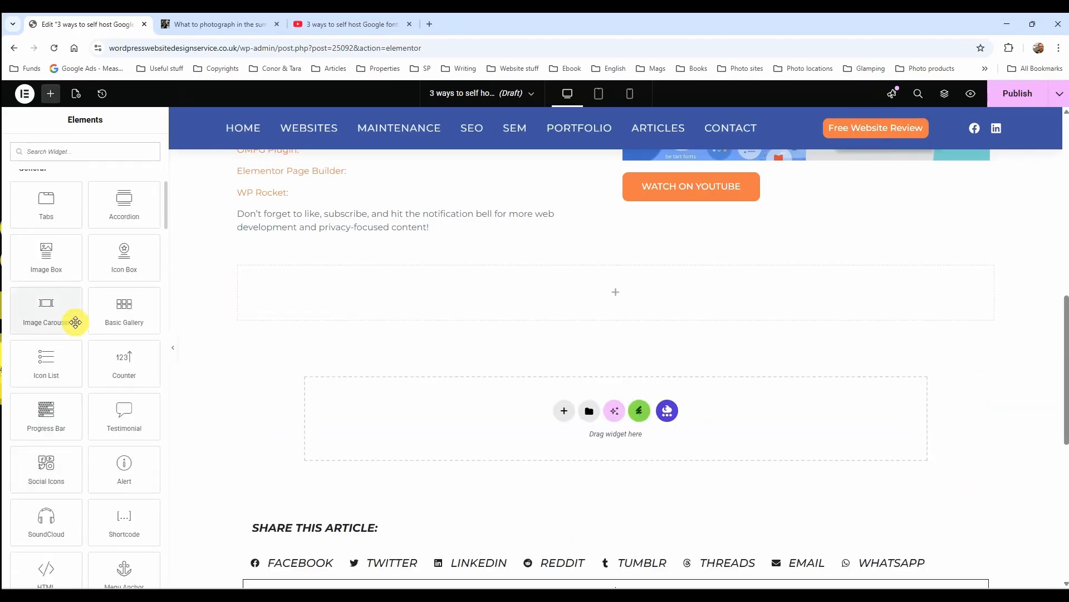
pyautogui.scroll(-2, 76, 321)
pyautogui.scroll(4, 74, 319)
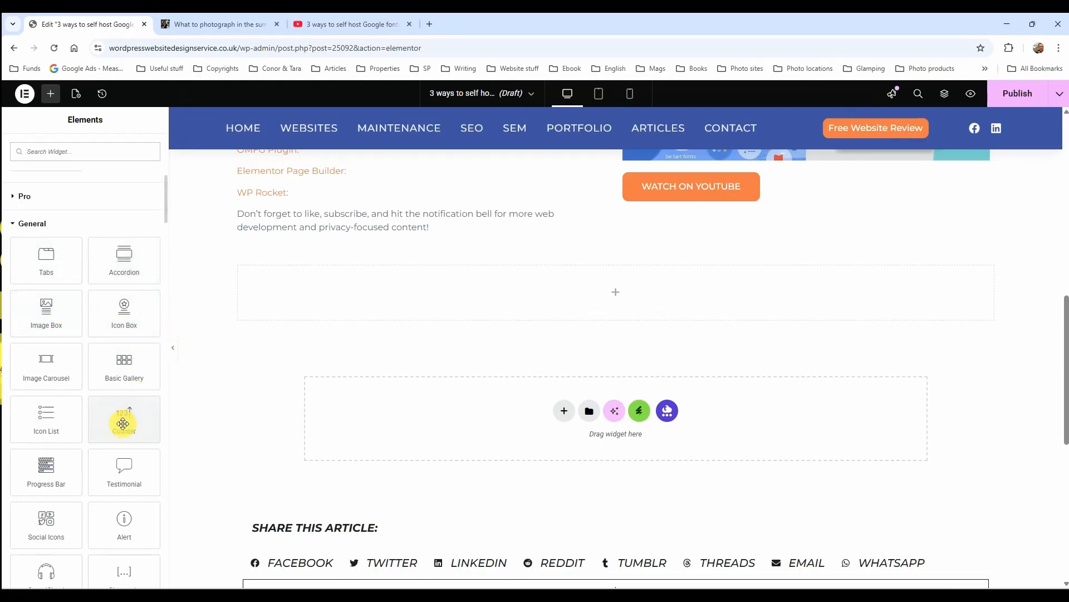
pyautogui.scroll(-1, 122, 423)
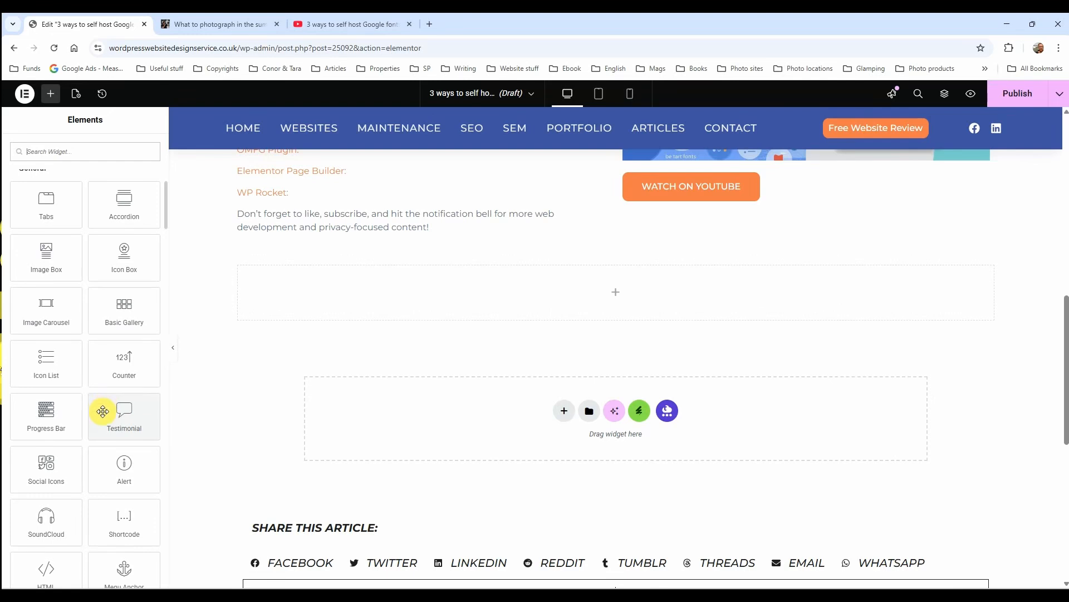
pyautogui.scroll(-2, 92, 484)
pyautogui.scroll(7, 78, 446)
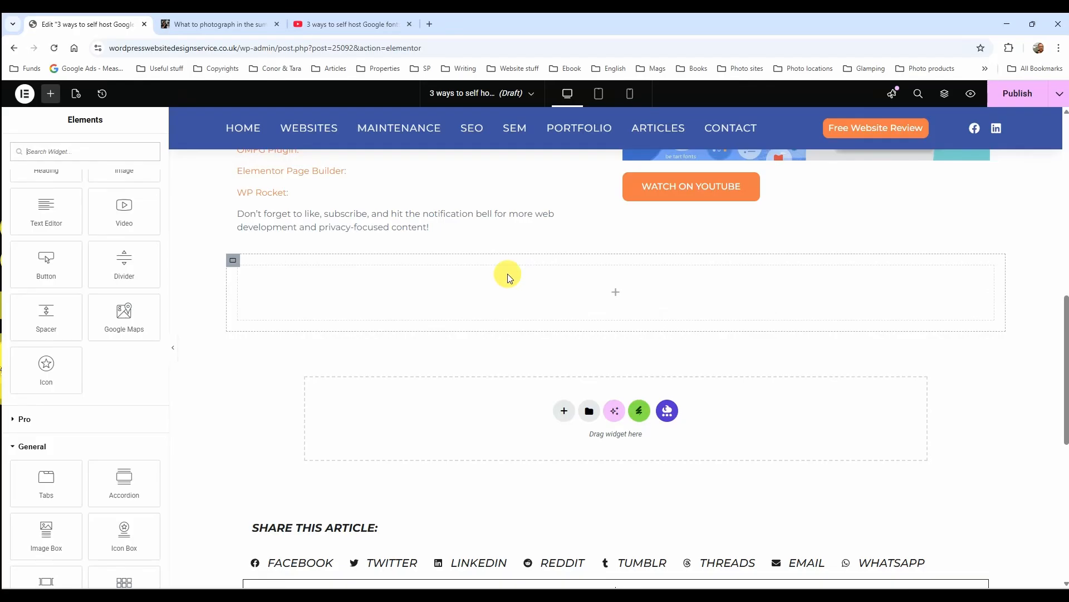
# Preview the page in tablet and mobile views and return to desktop view
pyautogui.click(599, 93)
pyautogui.click(630, 95)
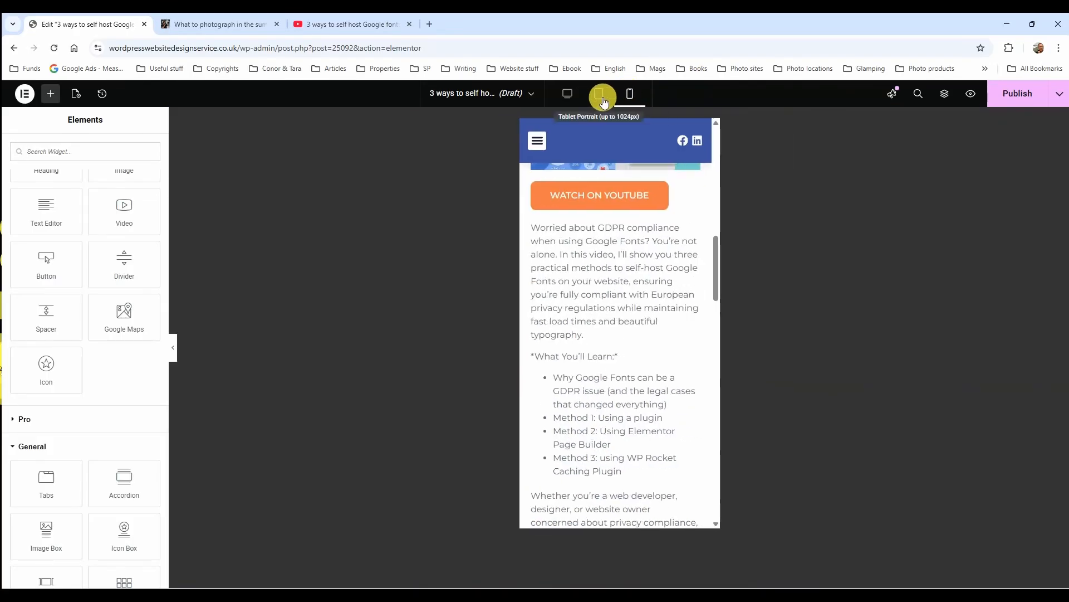
pyautogui.click(600, 94)
pyautogui.click(574, 96)
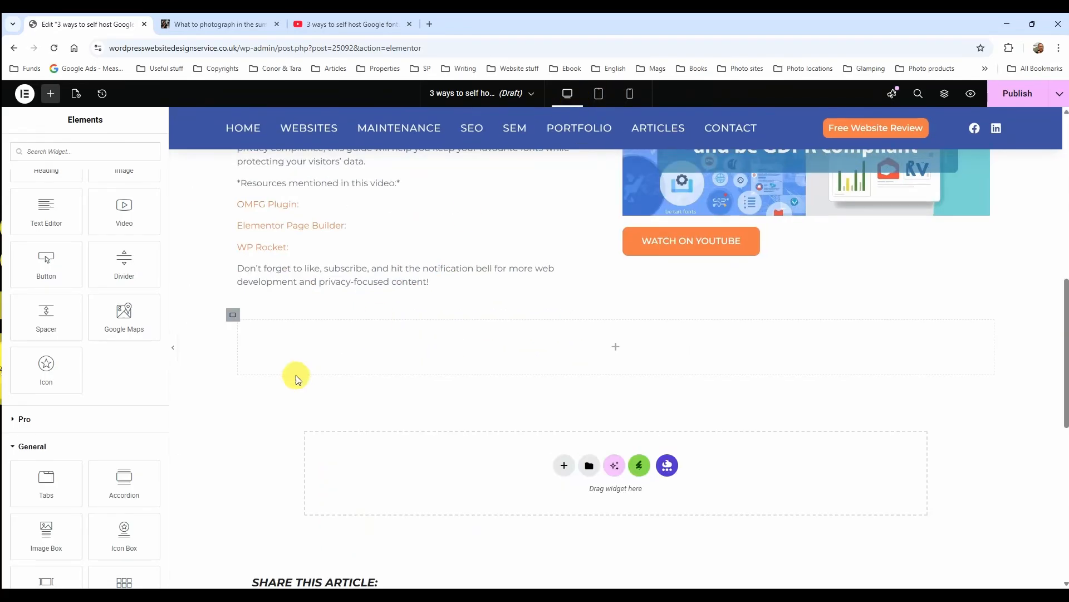
# Delete the empty container below the video section
pyautogui.rightClick(232, 313)
pyautogui.click(302, 574)
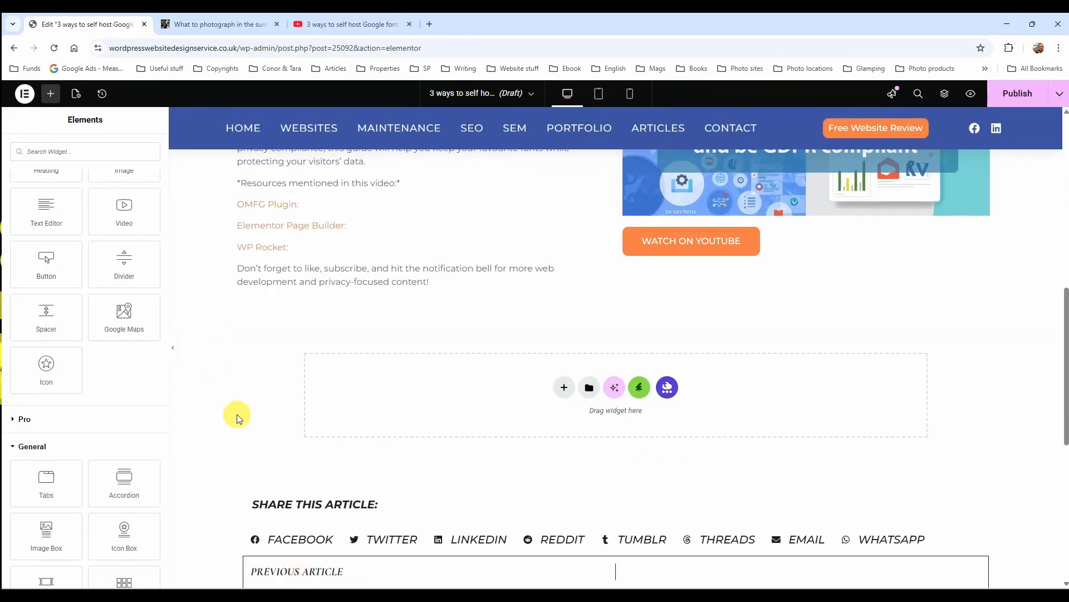
pyautogui.scroll(3, 239, 412)
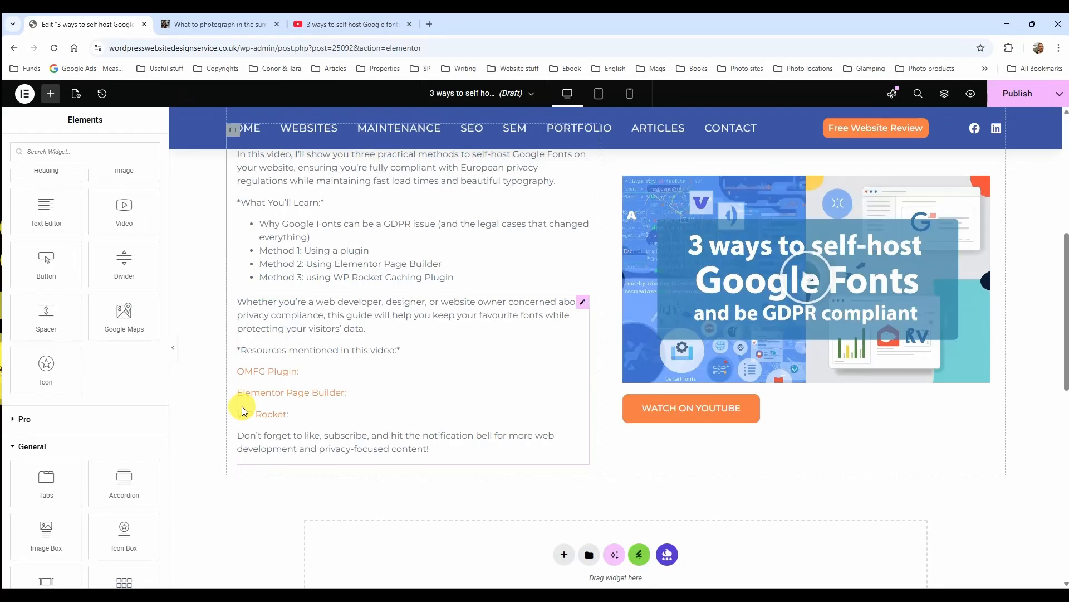